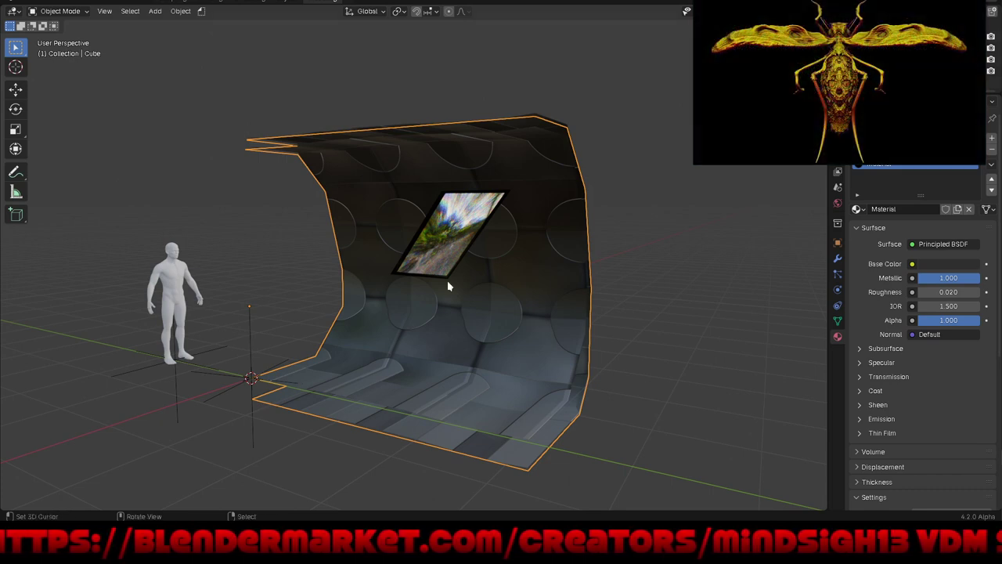
Step: Enable the Simple Deform modifier's viewport display to bend the tunnel section into a curved tube
mouse_move(387, 302)
middle_down()
mouse_move(529, 315)
mouse_move(439, 340)
mouse_move(331, 313)
mouse_move(238, 315)
middle_up()
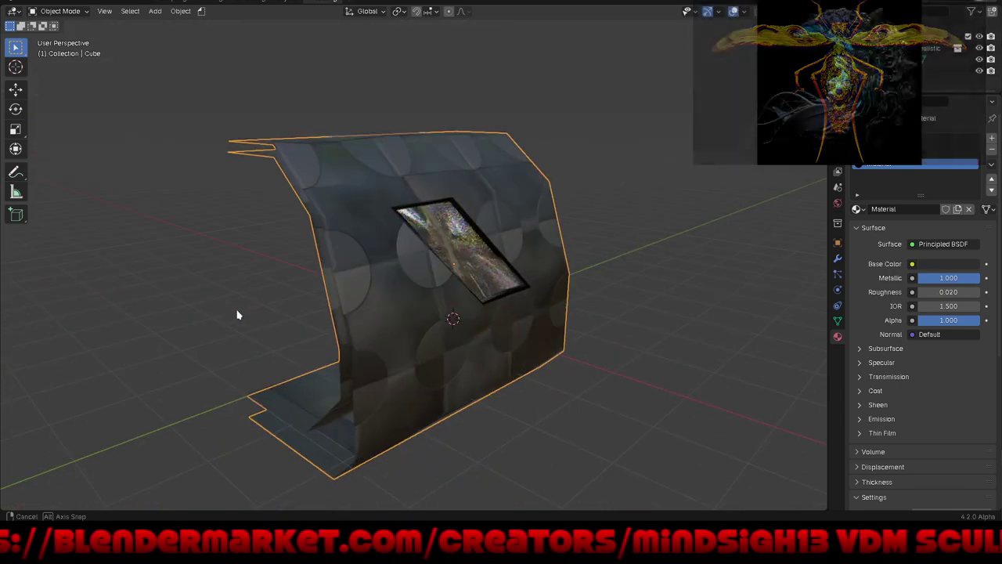
click(838, 260)
click(965, 149)
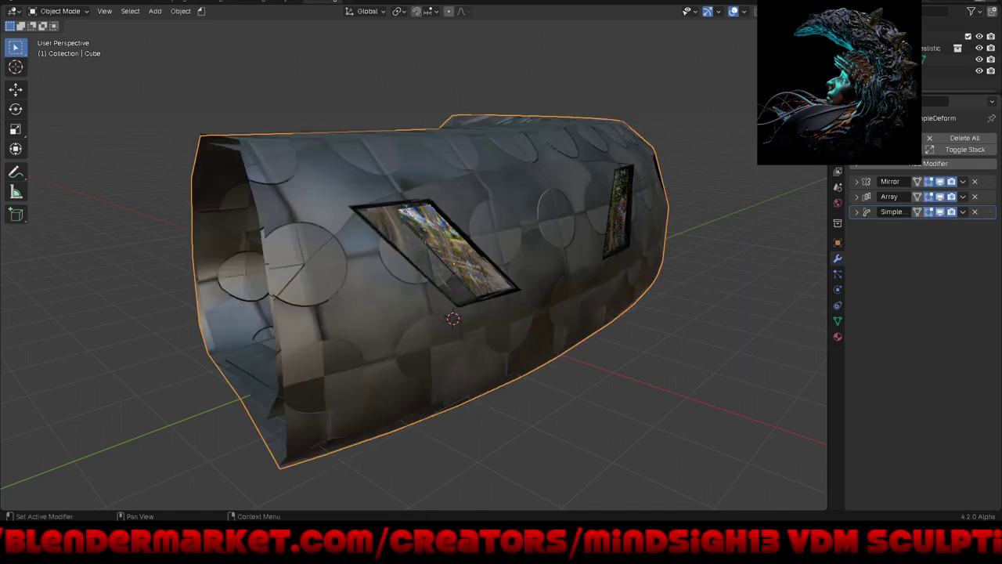
Step: Inspect the bent tube from above in top orthographic view, then switch to the Shading workspace
mouse_move(509, 306)
middle_down()
mouse_move(514, 356)
mouse_move(454, 362)
mouse_move(314, 329)
mouse_move(285, 295)
mouse_move(266, 245)
mouse_move(235, 266)
middle_up()
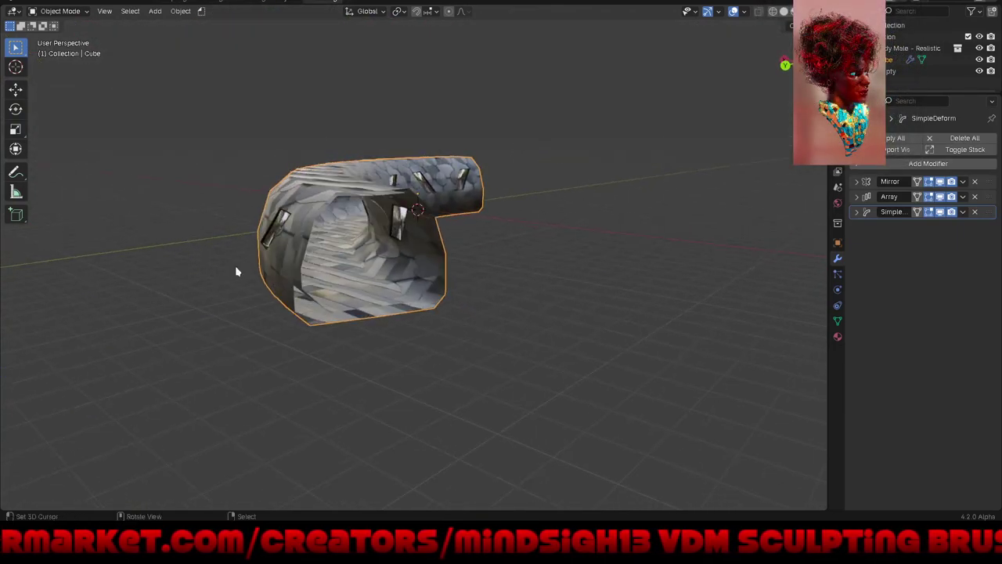
scroll(345, 244, up, 8)
scroll(343, 244, up, 3)
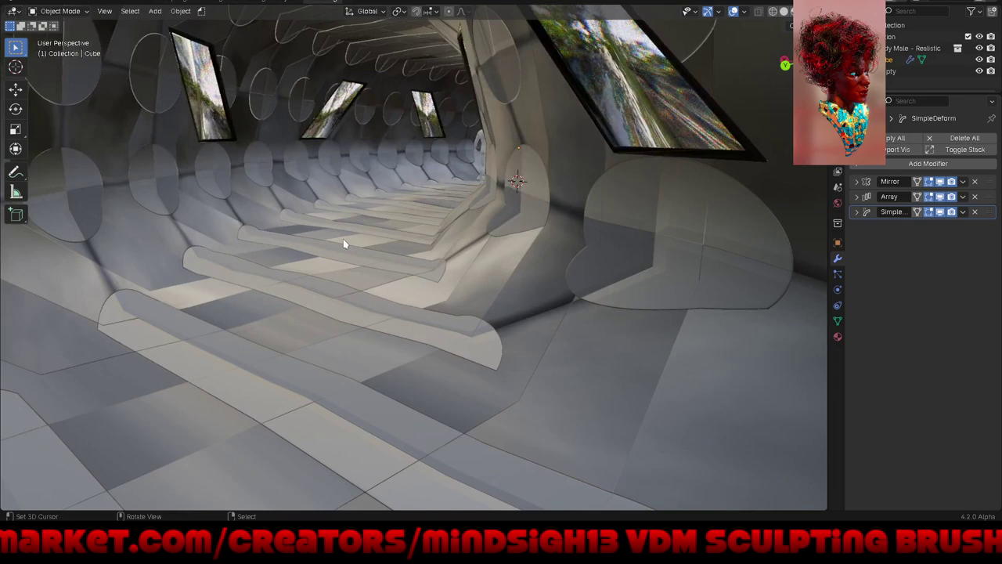
scroll(343, 239, down, 10)
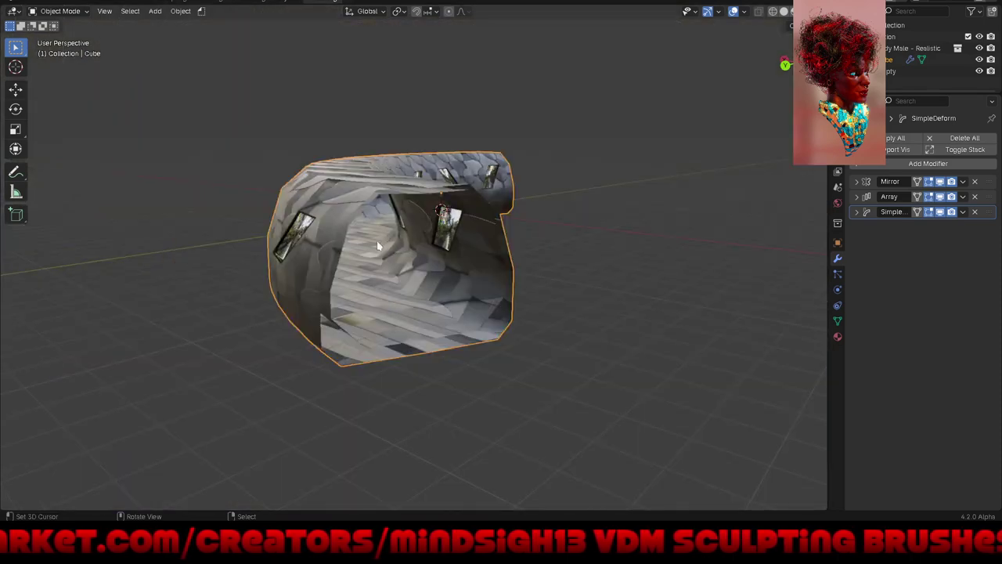
key(KP_7)
scroll(359, 290, up, 2)
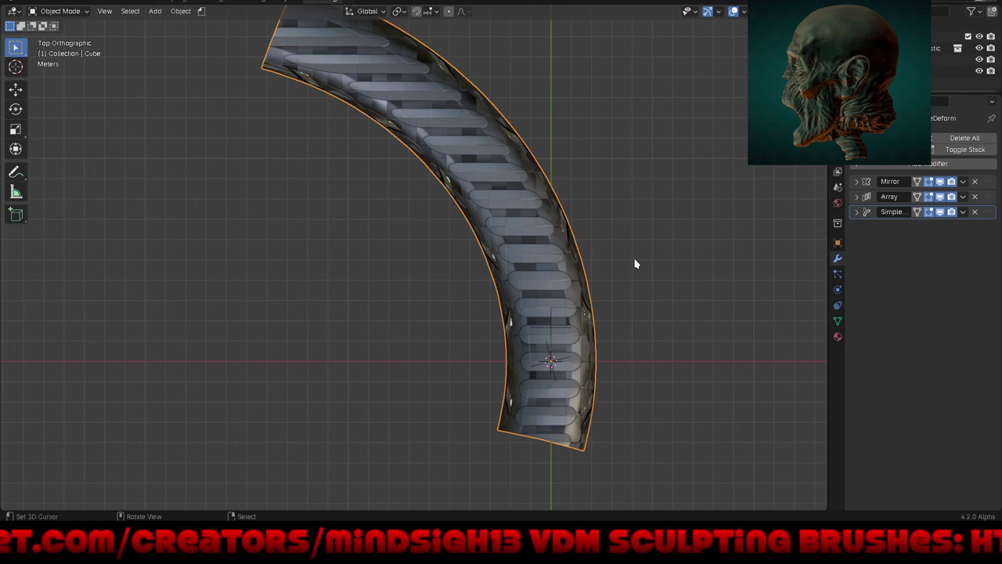
key(ctrl+space)
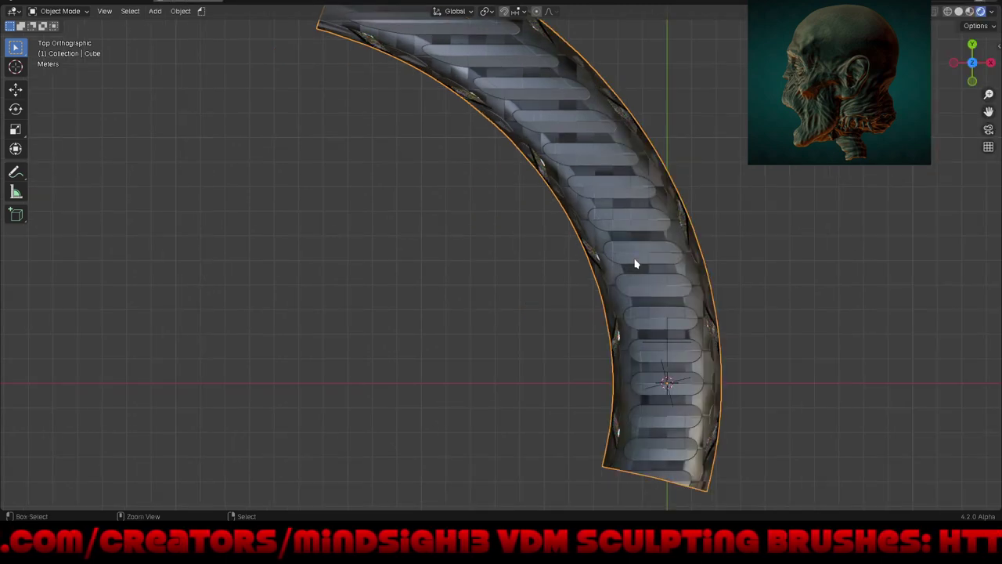
key(ctrl+space)
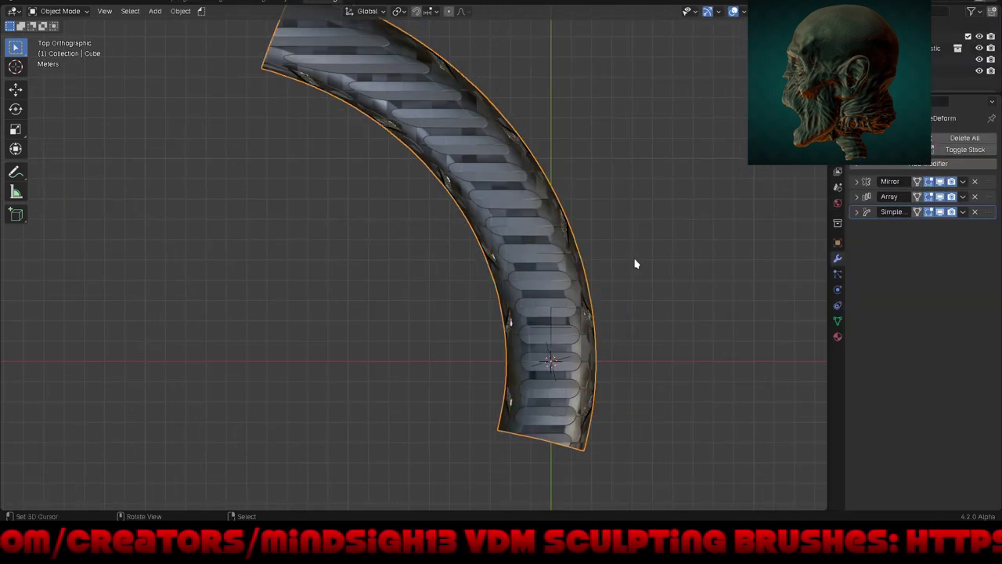
click(217, 3)
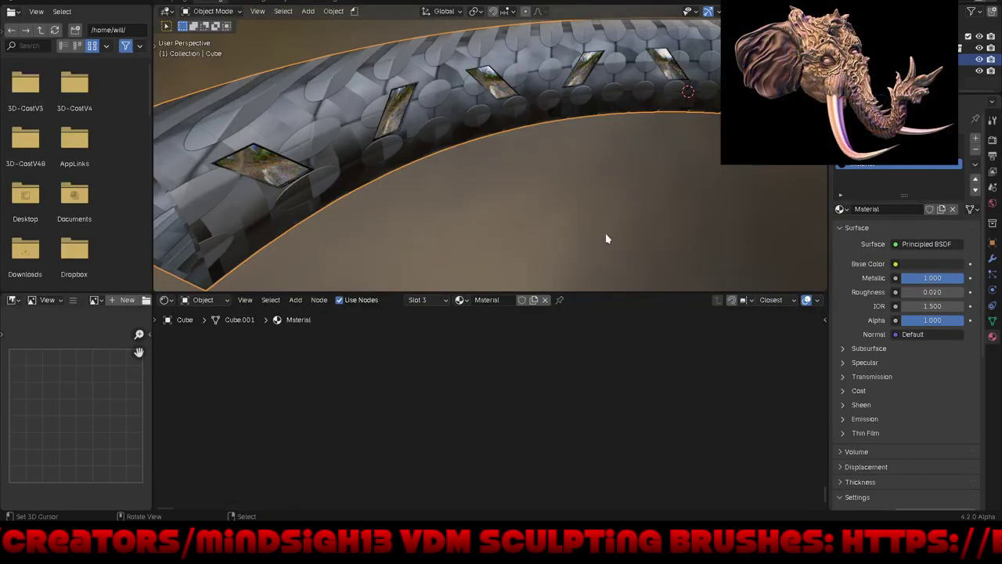
Step: Set the viewport to top orthographic and frame all the material's nodes in the node editor
key(KP_7)
scroll(434, 118, down, 2)
scroll(465, 139, down, 3)
scroll(483, 174, down, 2)
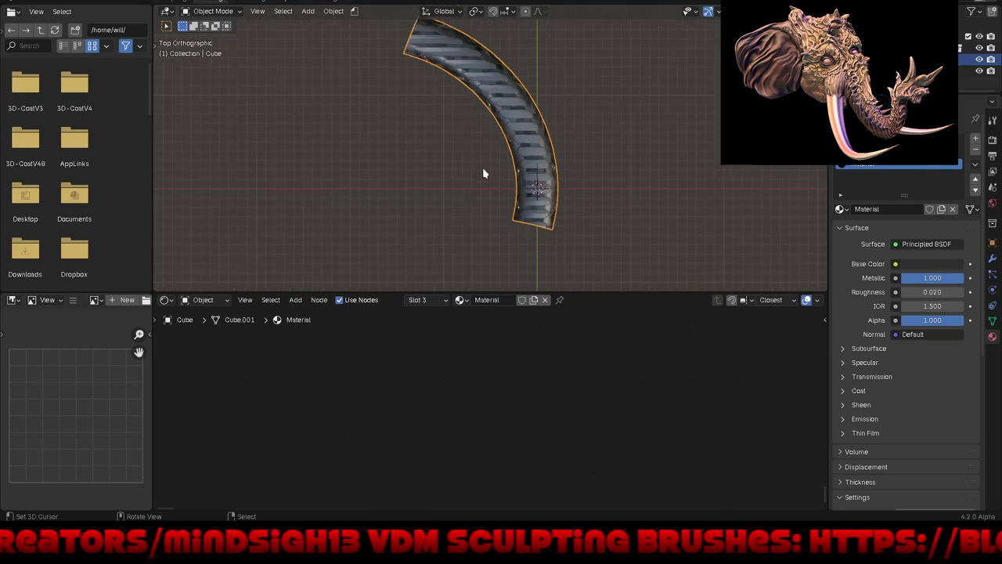
scroll(526, 125, up, 1)
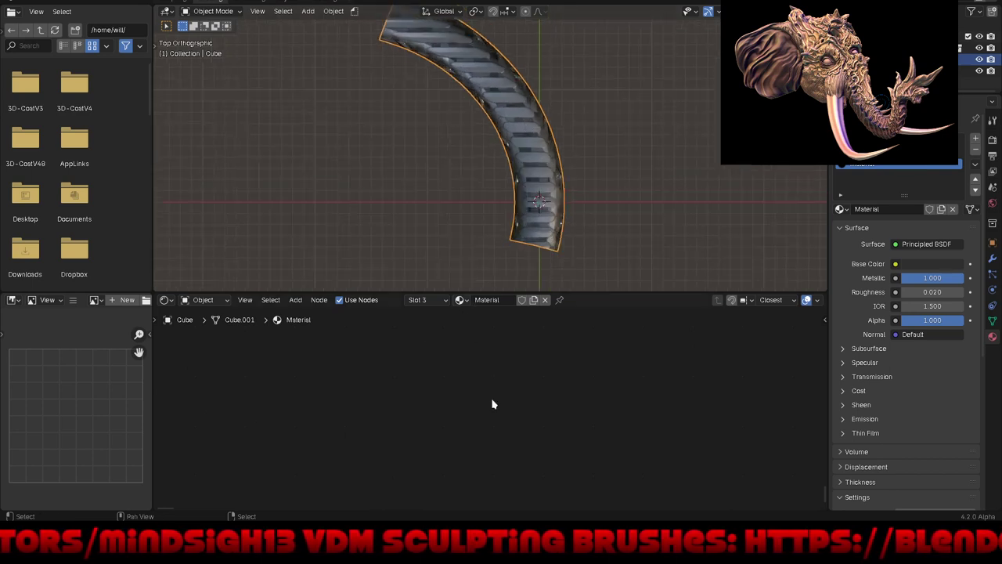
key(Home)
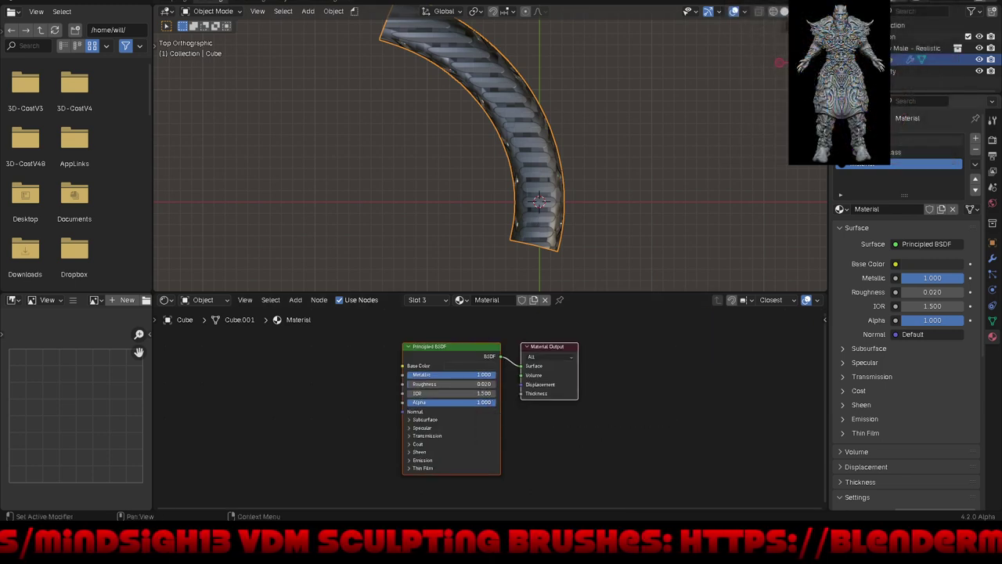
Step: Select the Riveted Plate material and bring its Mapping node rotation fields into view
click(926, 141)
scroll(686, 371, down, 2)
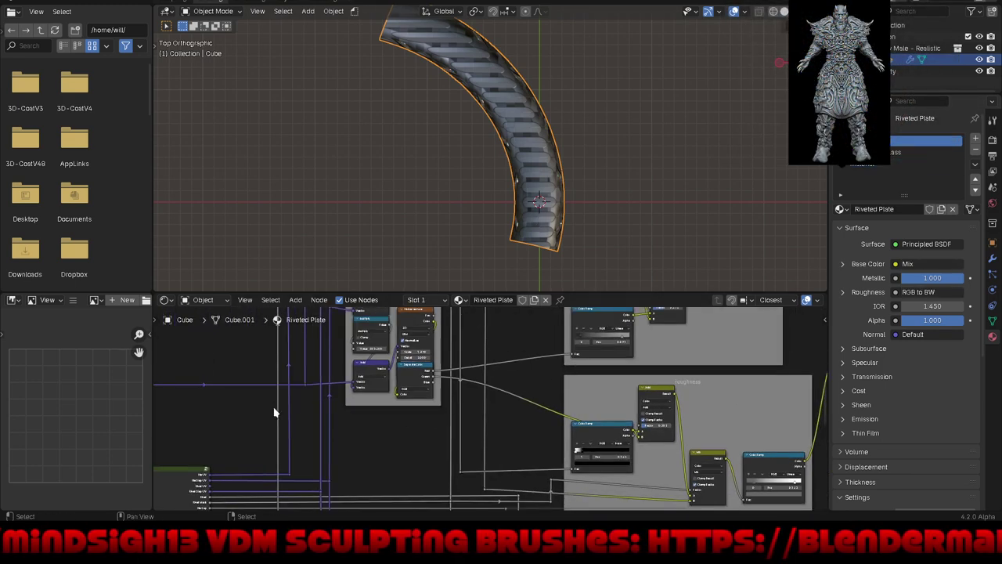
middle_drag(275, 413, 807, 459)
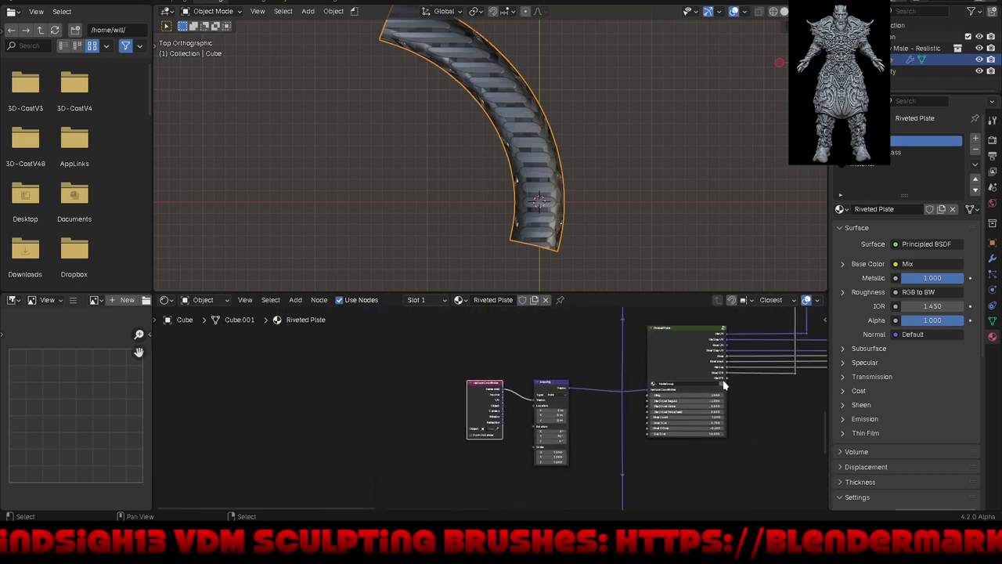
scroll(557, 446, up, 2)
scroll(556, 446, up, 2)
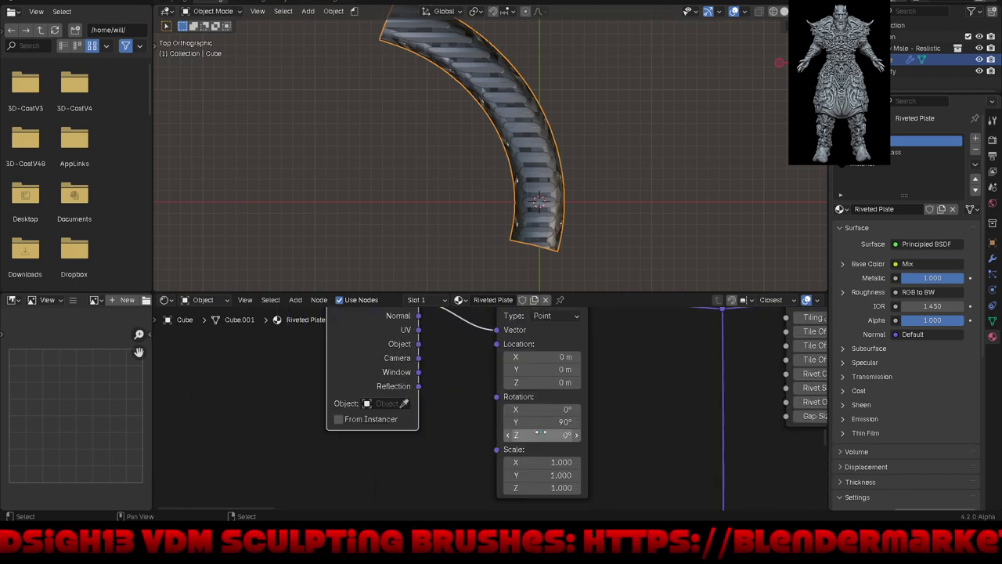
mouse_move(541, 435)
mouse_down()
mouse_move(562, 435)
mouse_move(540, 435)
mouse_move(564, 421)
mouse_move(539, 422)
mouse_move(541, 410)
mouse_up()
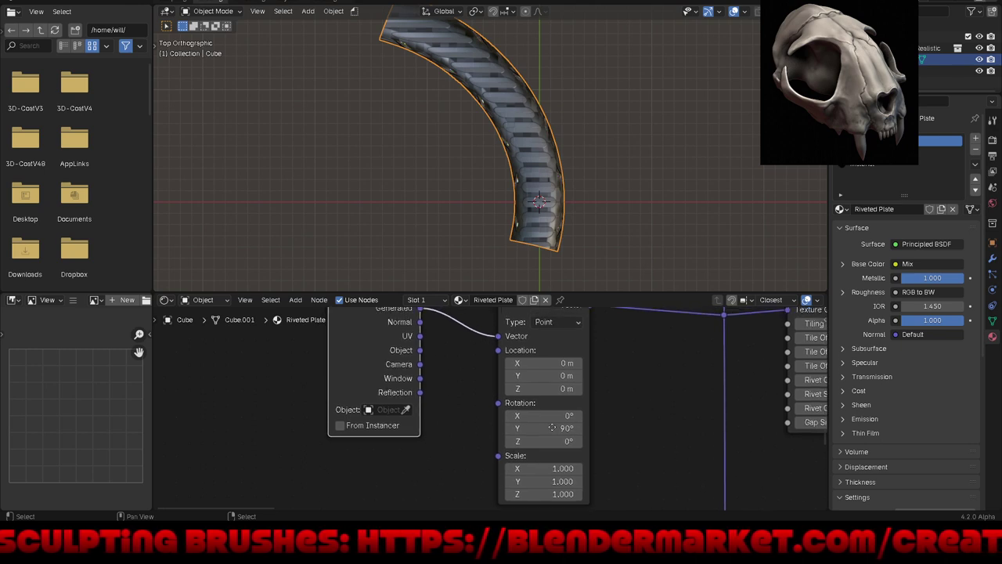
Step: Connect Texture Coordinate UV to the Mapping node's Vector input and view the tube in perspective
middle_drag(647, 407, 346, 458)
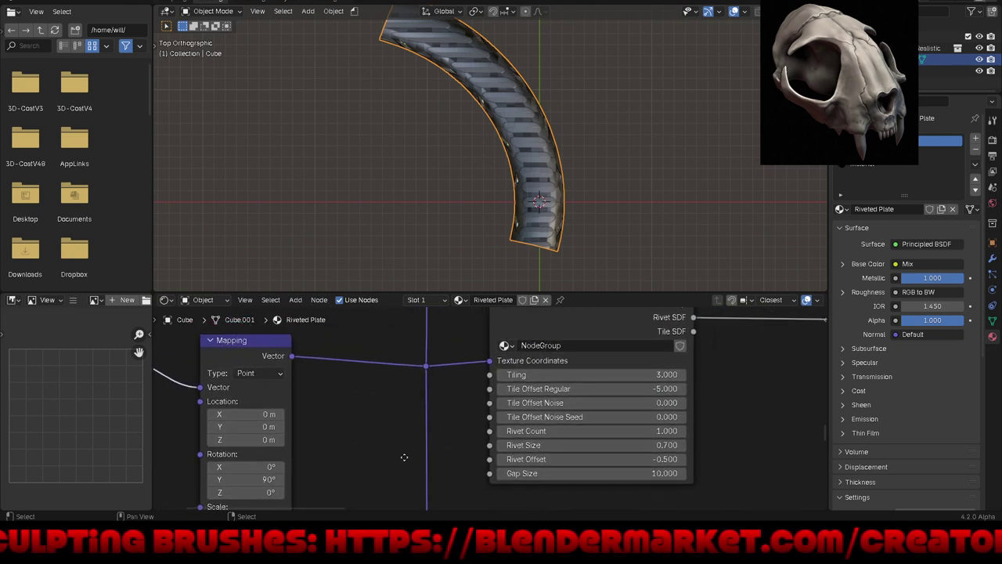
middle_drag(125, 391, 329, 392)
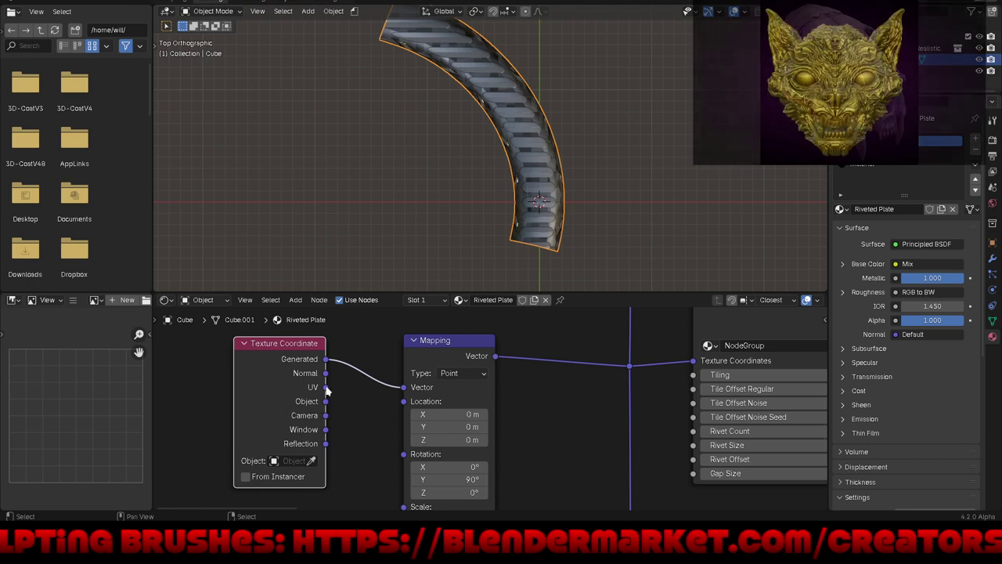
drag(413, 391, 414, 392)
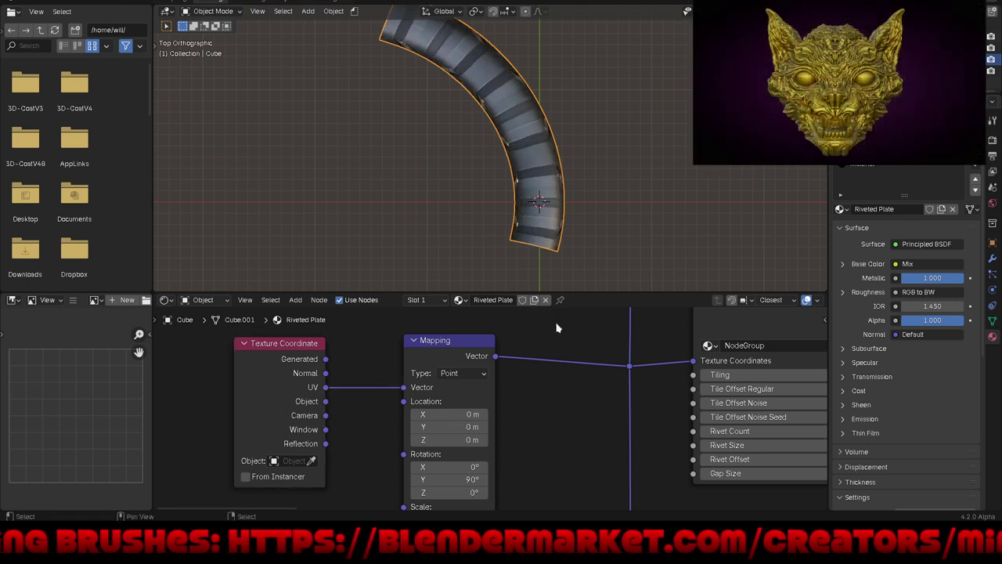
mouse_move(462, 220)
middle_down()
mouse_move(342, 147)
mouse_move(446, 213)
mouse_move(430, 209)
mouse_move(394, 148)
mouse_move(405, 144)
mouse_move(425, 209)
mouse_move(405, 225)
mouse_move(353, 235)
mouse_move(365, 267)
mouse_move(468, 262)
mouse_move(505, 218)
mouse_move(490, 196)
mouse_move(481, 208)
mouse_move(497, 219)
mouse_move(623, 198)
middle_up()
scroll(733, 138, up, 2)
scroll(733, 138, up, 2)
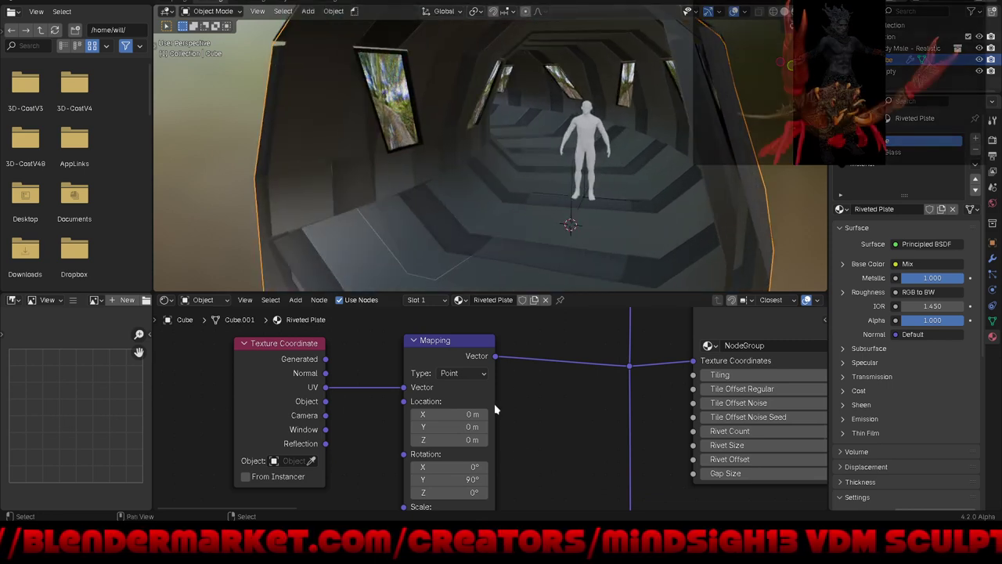
Step: Connect Texture Coordinate Generated to the Mapping Vector input and inspect the plates on the tube
scroll(494, 403, down, 1)
scroll(500, 390, down, 1)
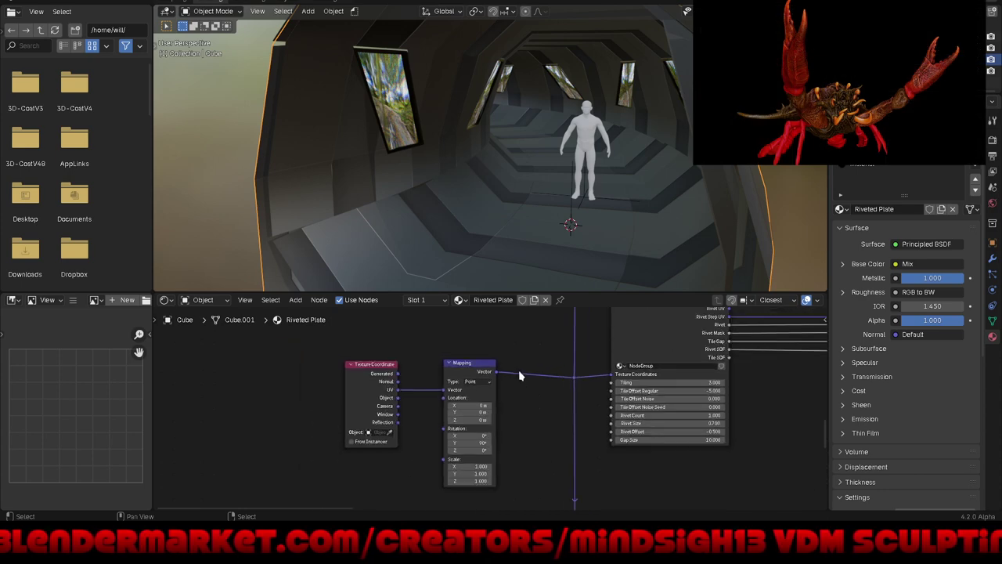
scroll(570, 226, down, 3)
scroll(570, 227, down, 4)
mouse_move(570, 227)
middle_down()
mouse_move(557, 218)
mouse_move(557, 173)
middle_up()
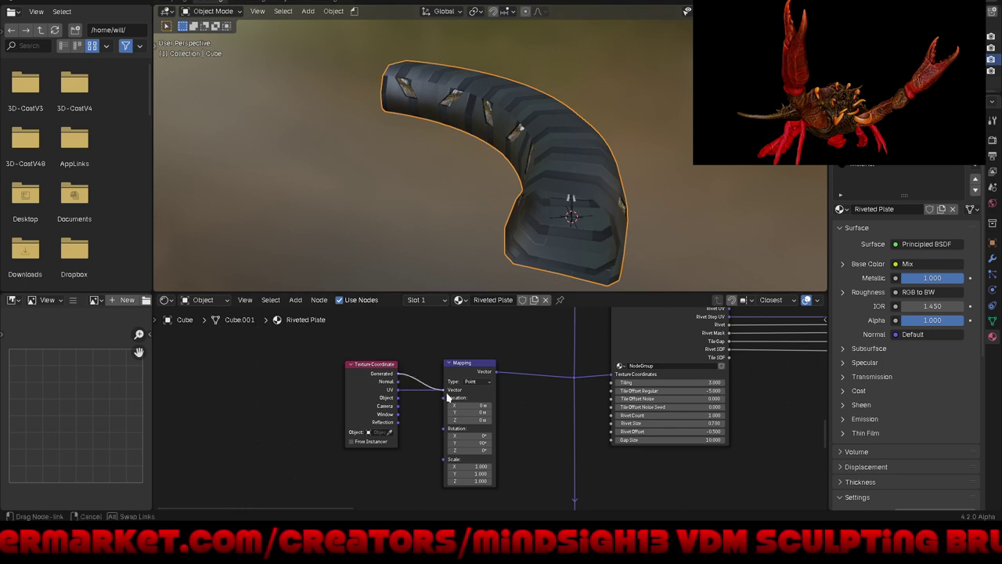
drag(448, 398, 449, 397)
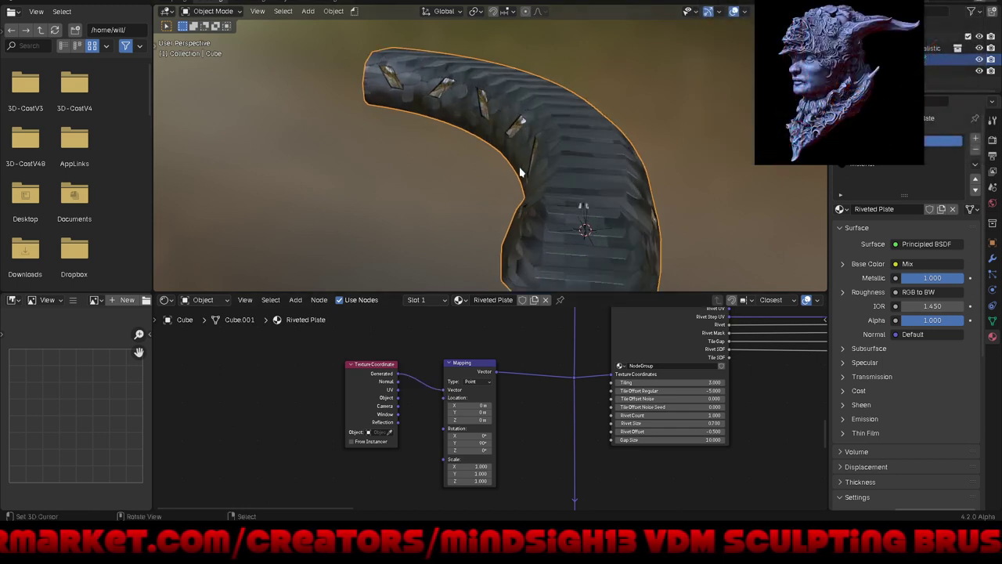
scroll(501, 211, up, 5)
mouse_move(576, 197)
middle_down()
mouse_move(651, 196)
mouse_move(668, 210)
middle_up()
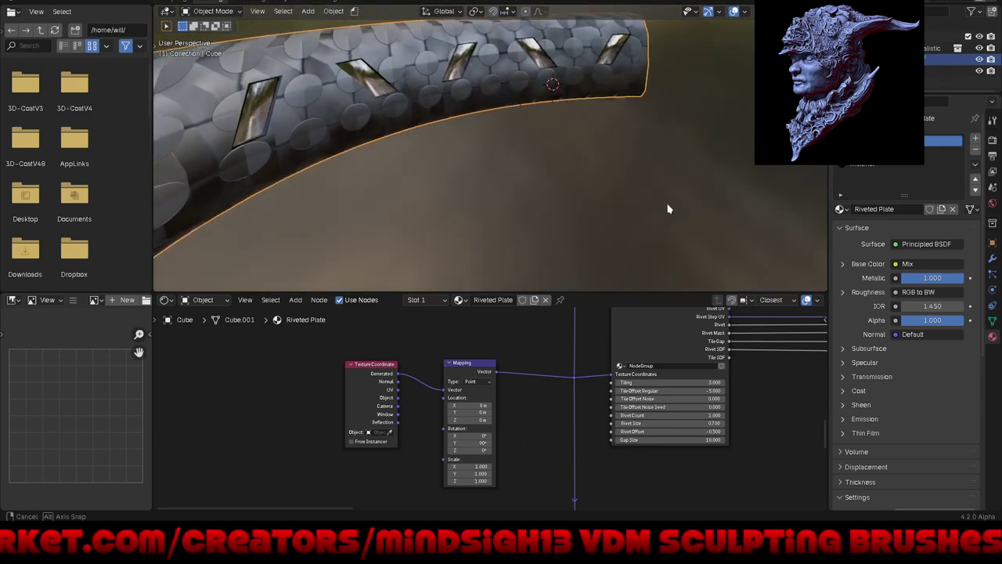
scroll(772, 202, down, 5)
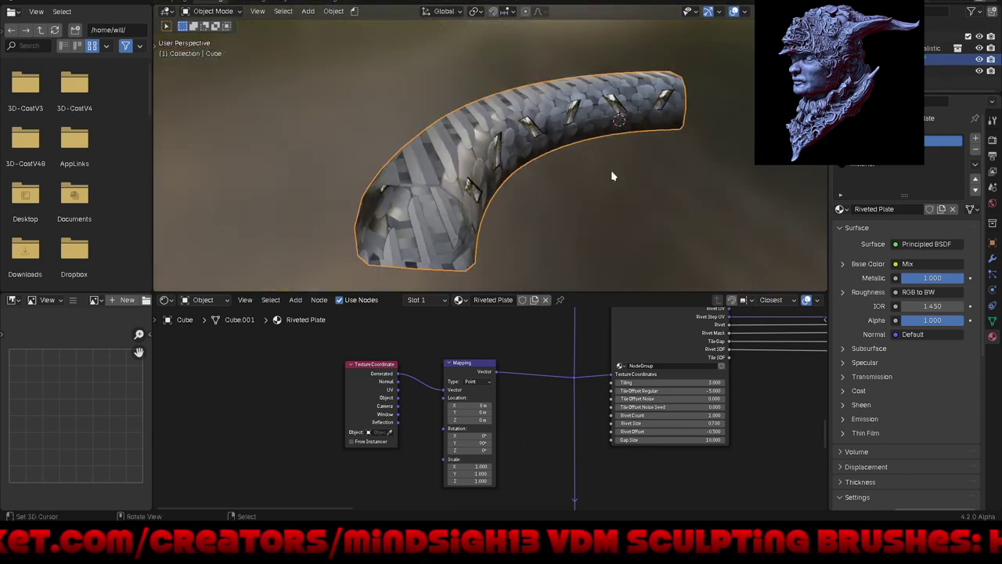
scroll(455, 408, up, 3)
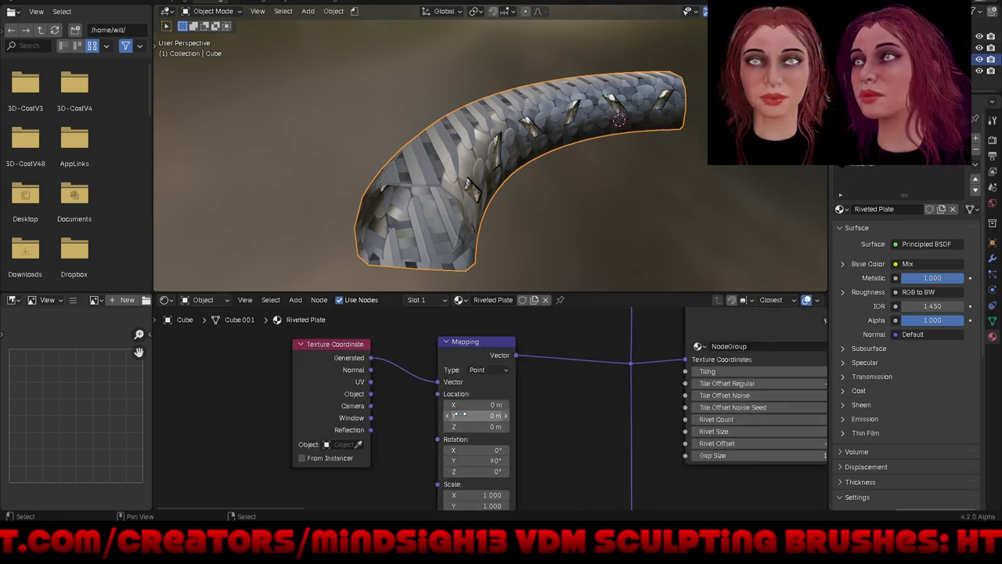
Step: Try the Mapping Y rotation at 0°, then set it back to 90°
click(489, 464)
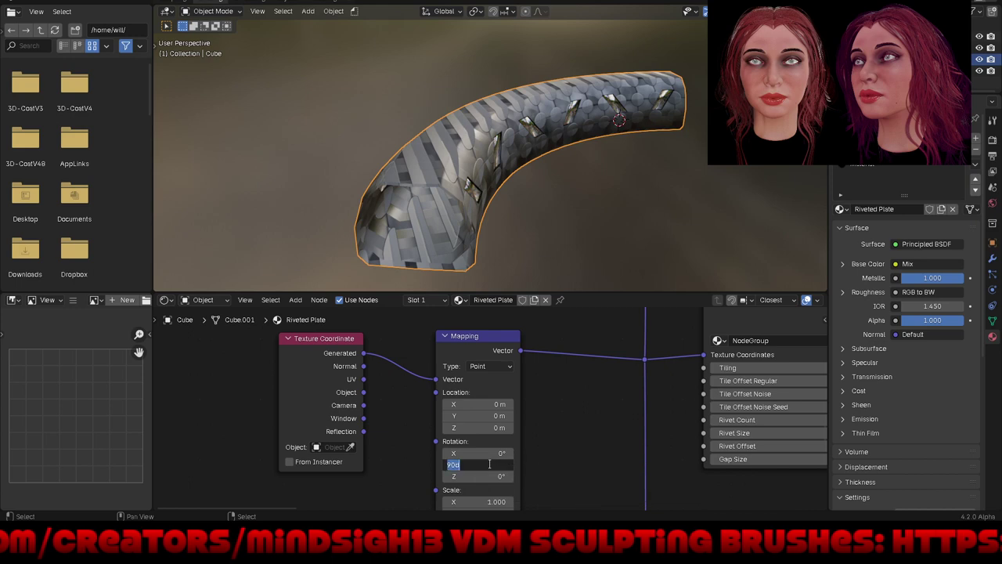
key(Return)
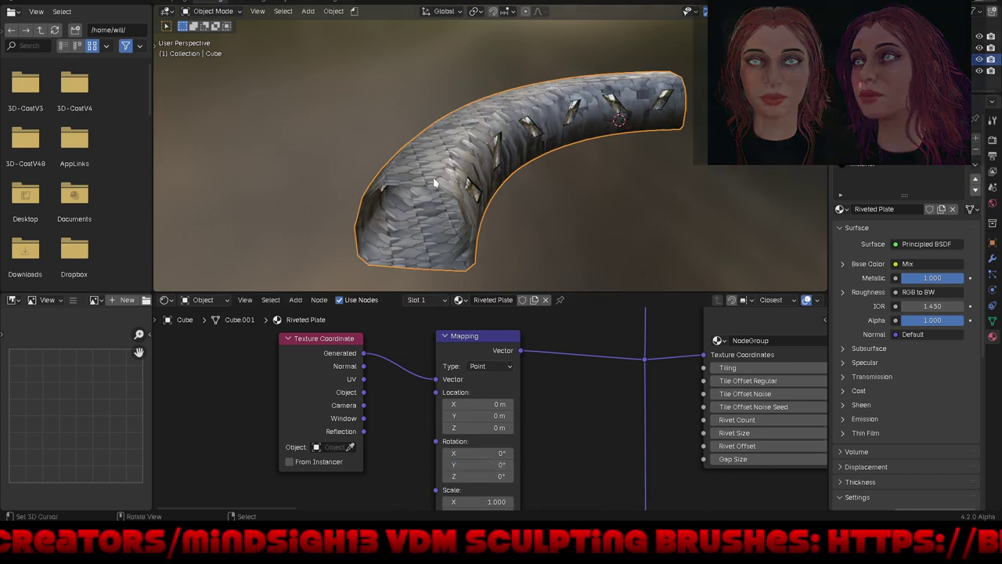
scroll(485, 199, up, 2)
scroll(486, 199, up, 2)
mouse_move(485, 204)
middle_down()
mouse_move(481, 186)
mouse_move(439, 158)
mouse_move(395, 222)
middle_up()
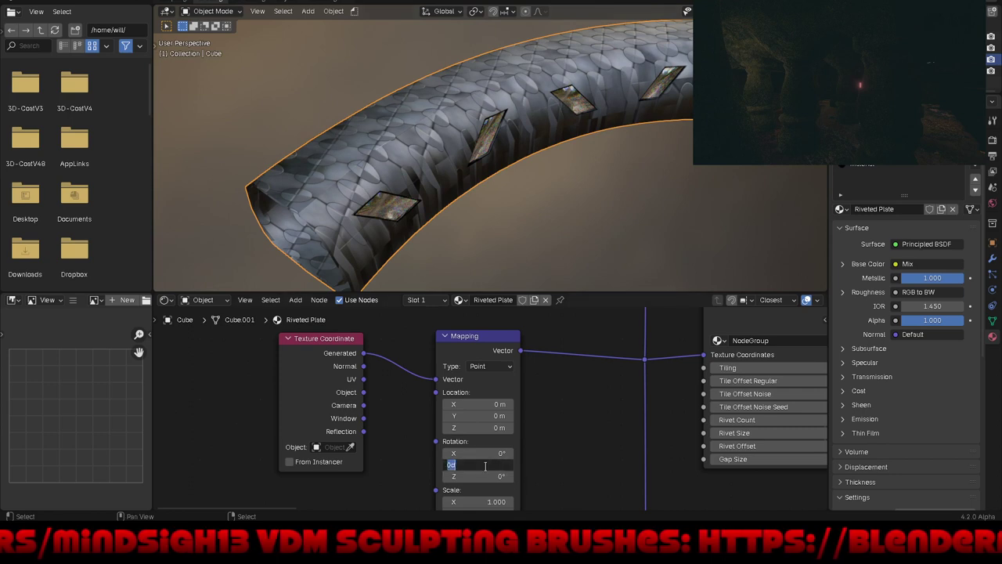
text(9)
key(Return)
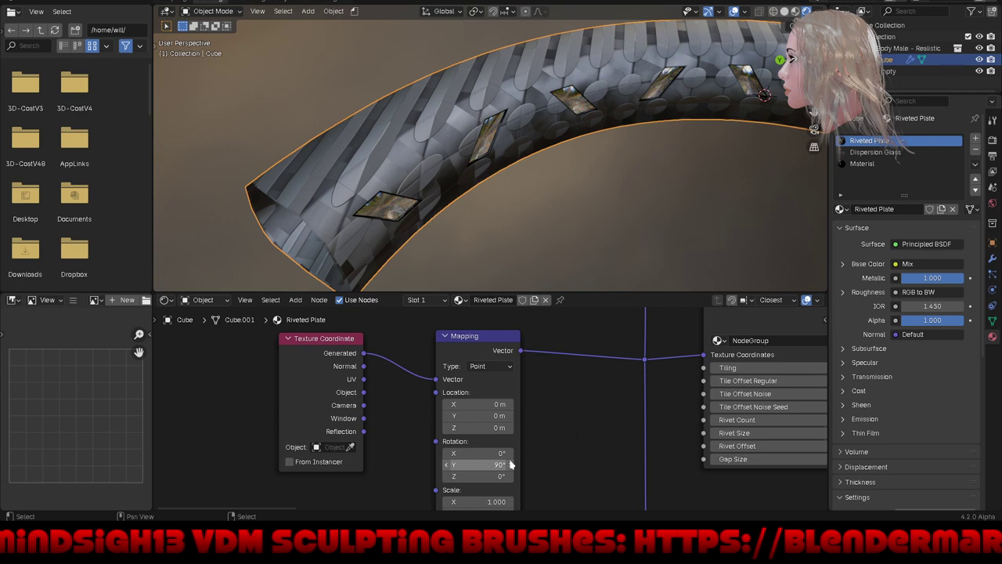
Step: Set the Riveted Plate group's Rivet Offset to 0.900
mouse_move(552, 472)
middle_down()
mouse_move(586, 414)
mouse_move(280, 327)
mouse_move(151, 333)
middle_up()
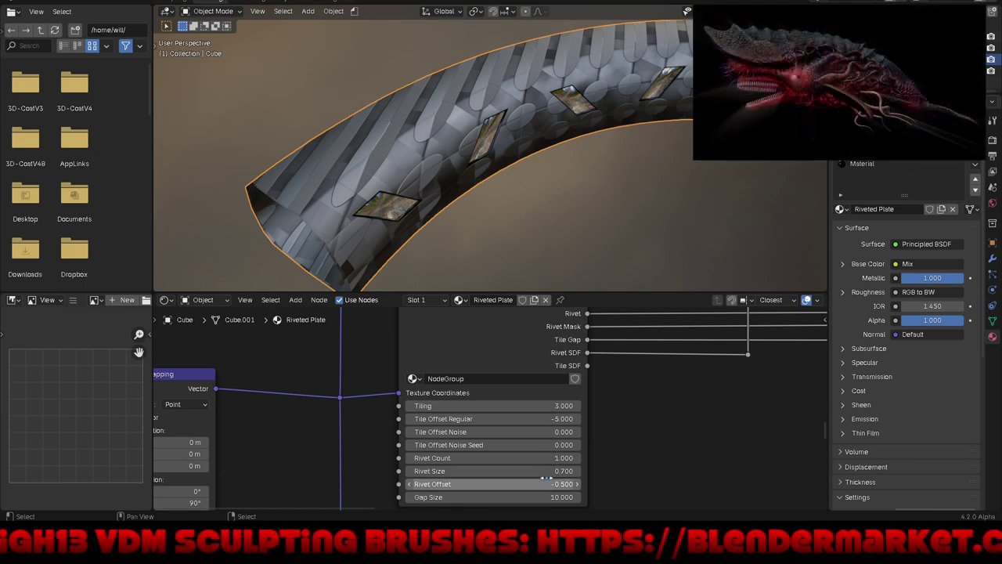
mouse_move(538, 483)
mouse_down()
mouse_move(595, 484)
mouse_move(580, 484)
mouse_up()
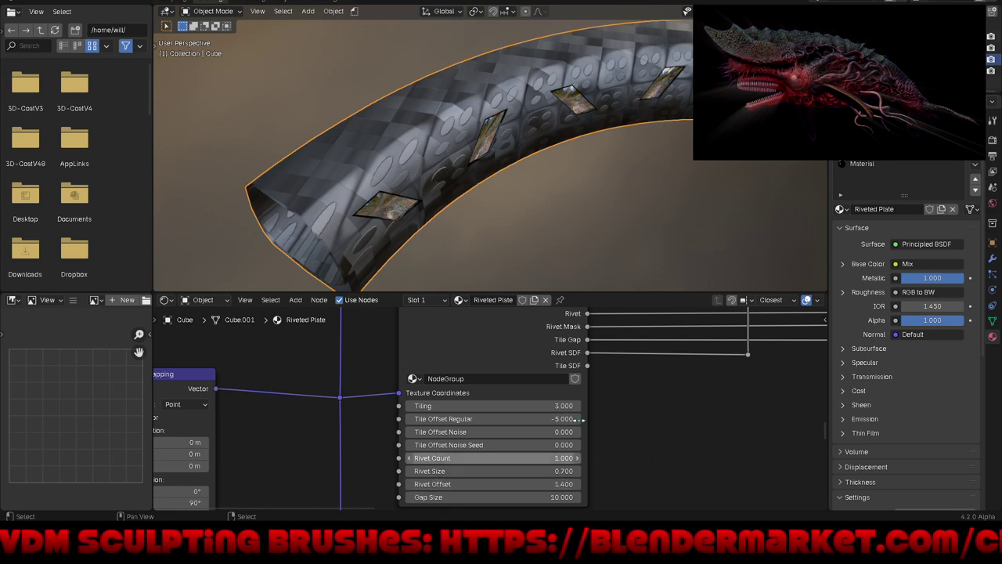
mouse_move(624, 225)
middle_down()
mouse_move(631, 170)
mouse_move(665, 176)
mouse_move(639, 174)
middle_up()
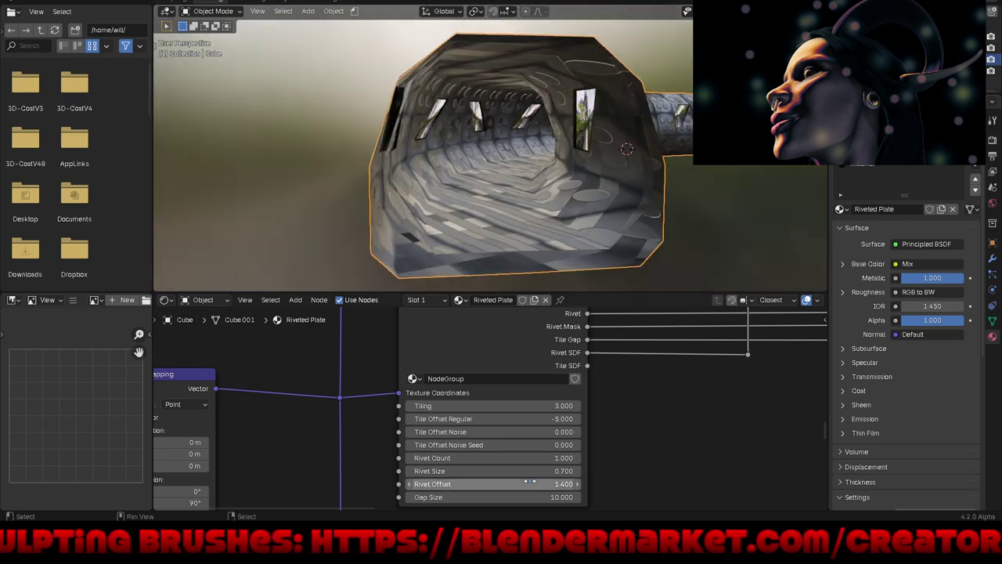
mouse_move(578, 484)
mouse_down()
mouse_move(626, 484)
mouse_move(548, 484)
mouse_move(568, 484)
mouse_up()
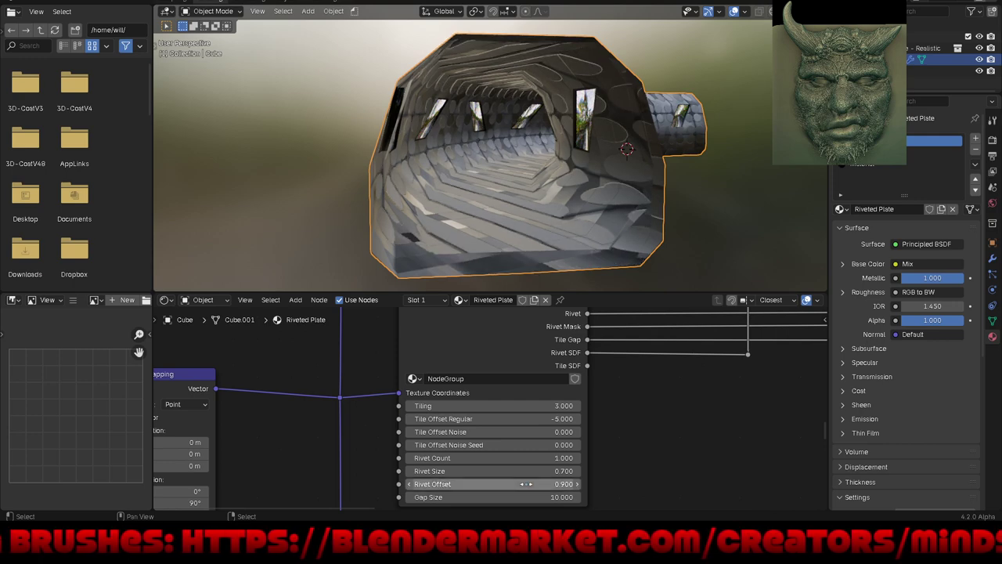
Step: Reconnect the Texture Coordinate UV output to the Mapping node's Vector input
scroll(650, 437, down, 2)
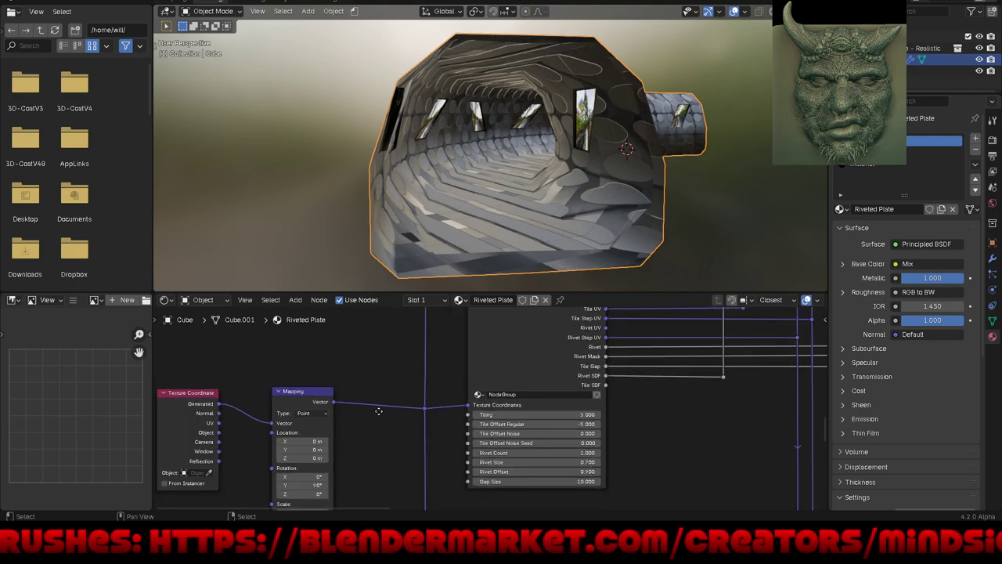
middle_drag(378, 411, 472, 400)
drag(313, 412, 364, 411)
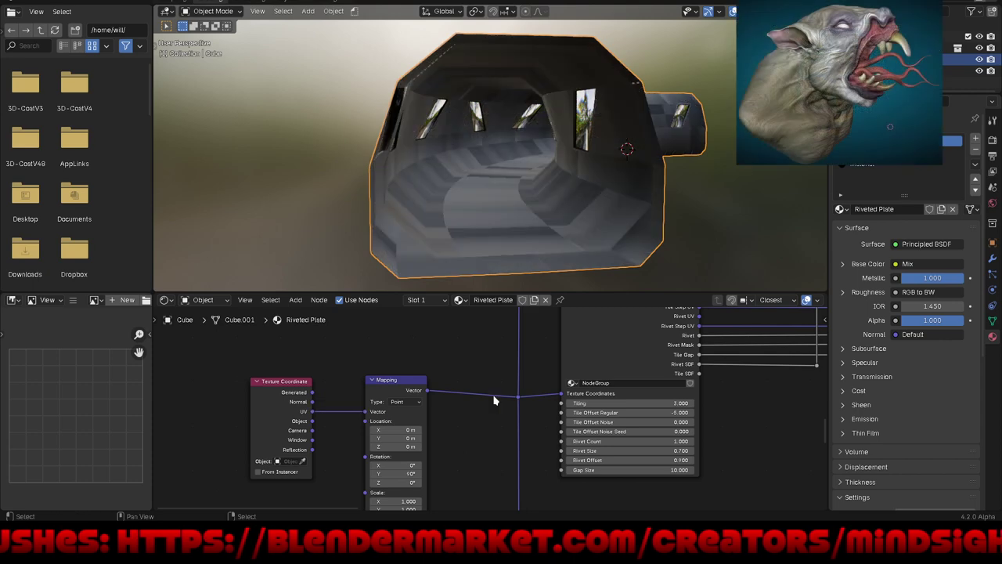
Step: Enlarge the rivets and set the Rivet Offset to 0
scroll(540, 145, down, 4)
mouse_move(540, 145)
middle_down()
mouse_move(552, 182)
mouse_move(496, 222)
mouse_move(522, 138)
middle_up()
scroll(504, 105, up, 2)
scroll(508, 123, up, 3)
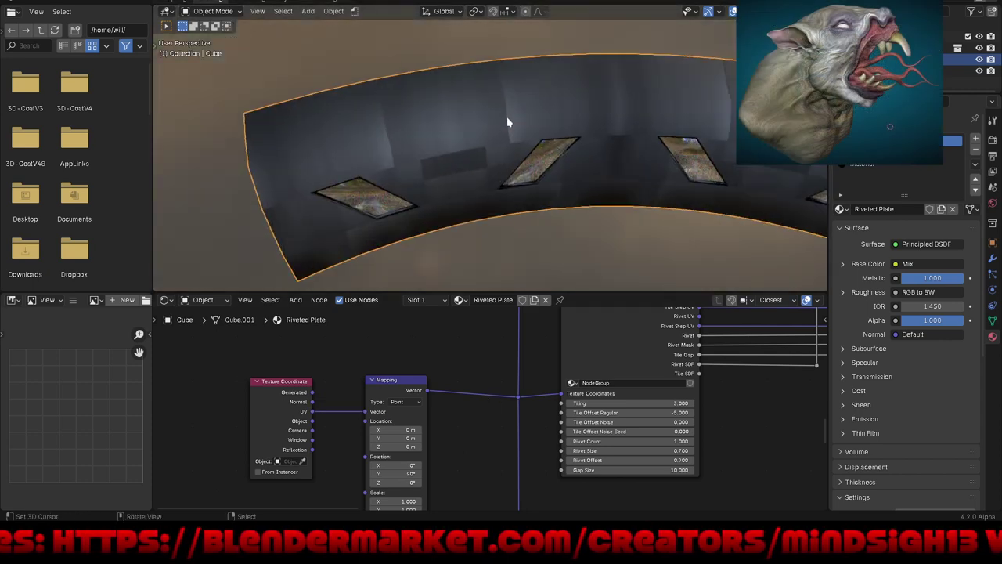
scroll(685, 468, up, 3)
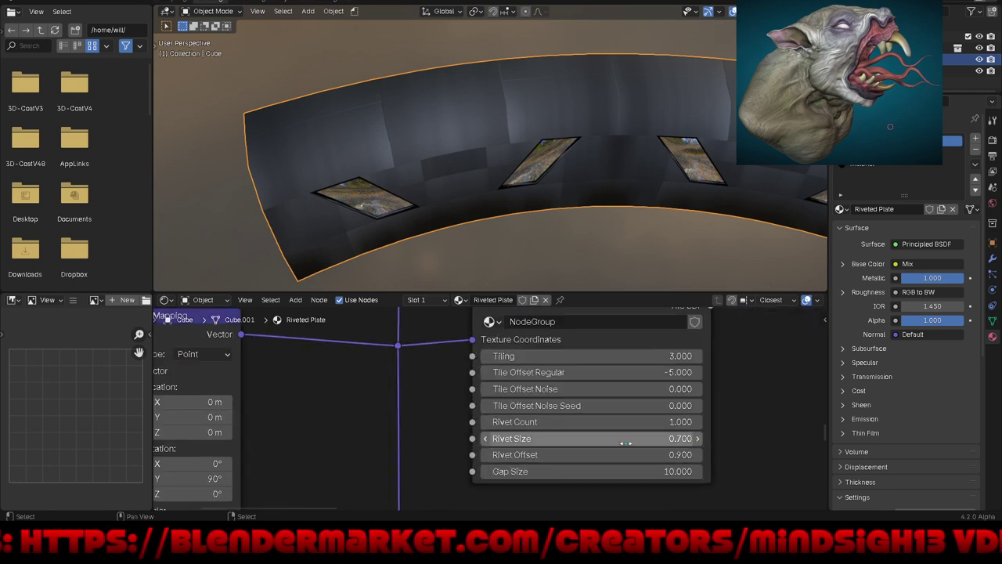
drag(625, 438, 673, 439)
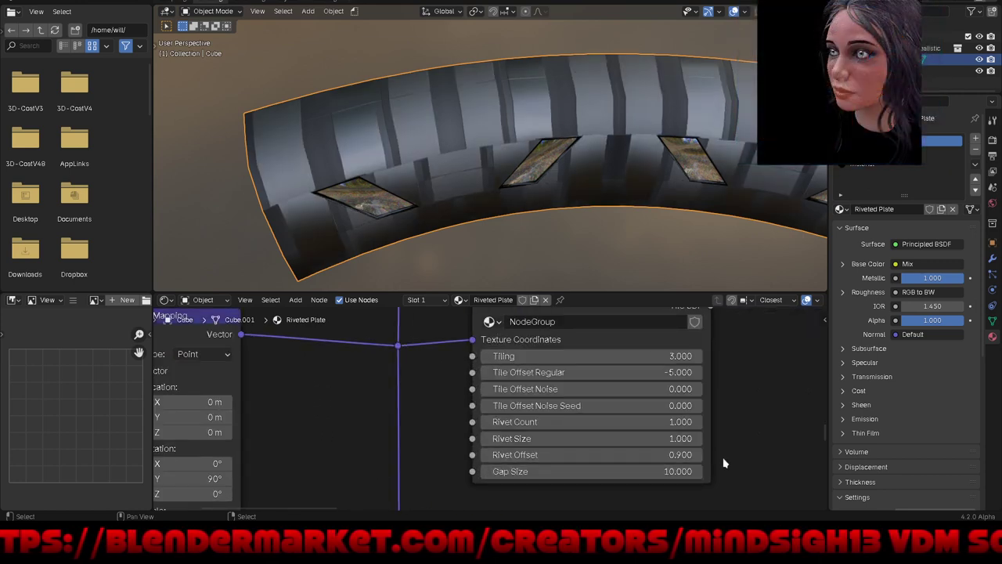
mouse_move(673, 455)
mouse_down()
mouse_move(595, 455)
mouse_move(654, 455)
mouse_up()
click(660, 455)
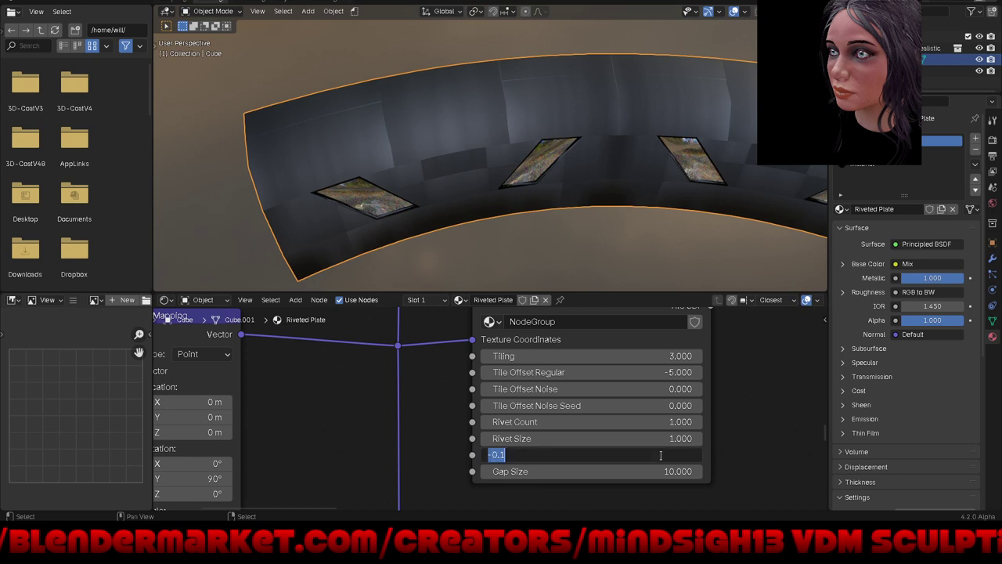
text(0)
key(Return)
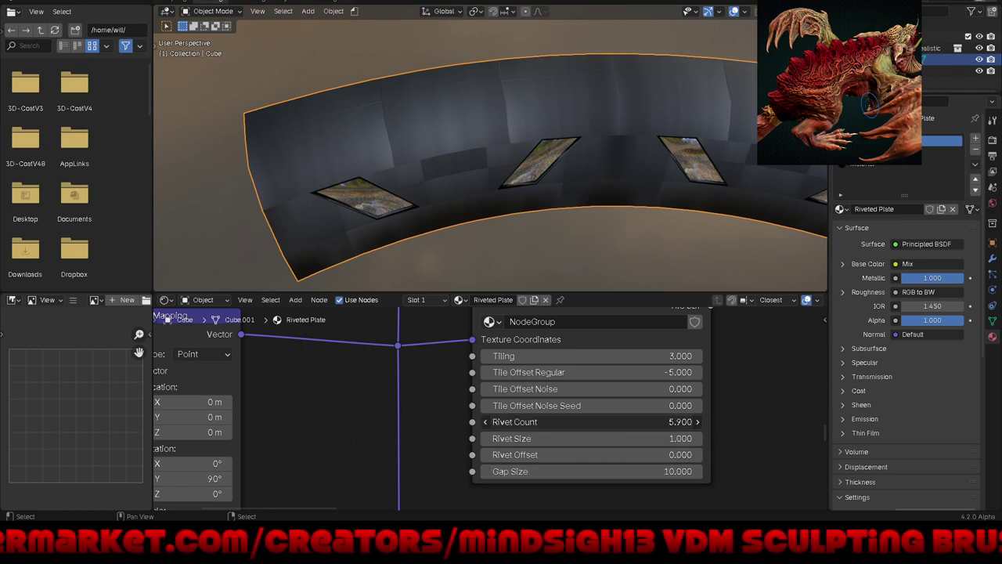
Step: Set Rivet Count to 10 and raise Tile Offset Regular to 5.900
click(647, 423)
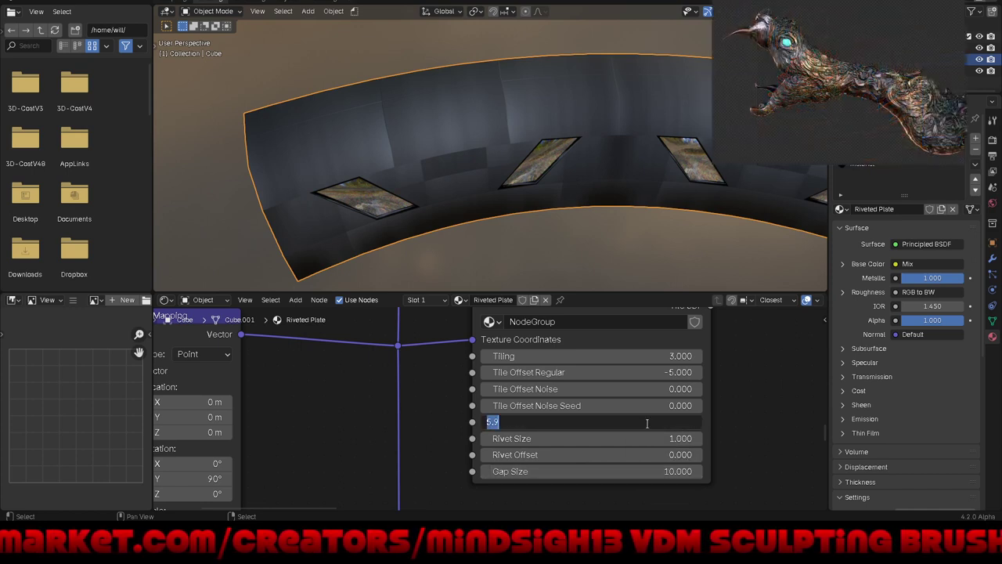
text(10)
key(Return)
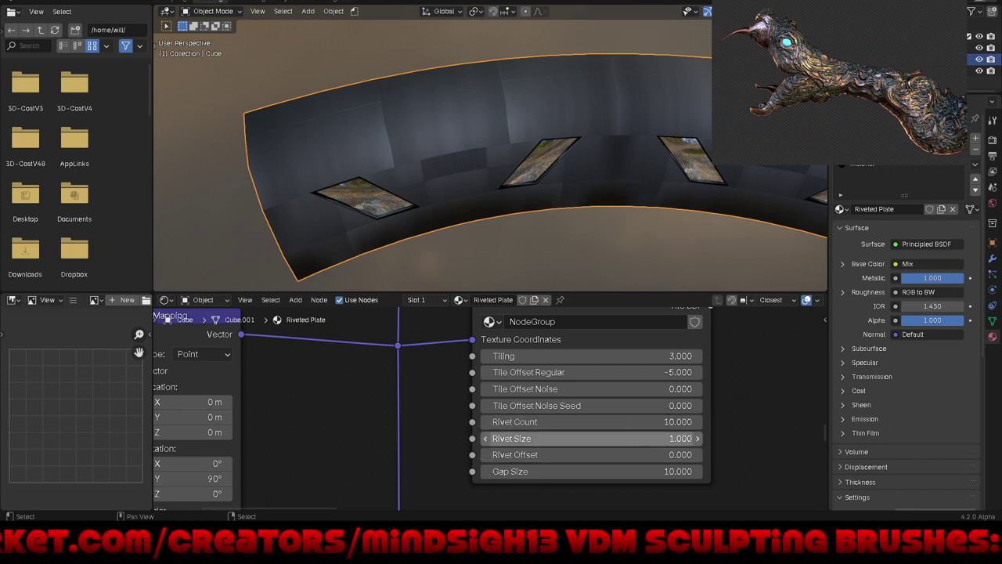
key(BackSpace)
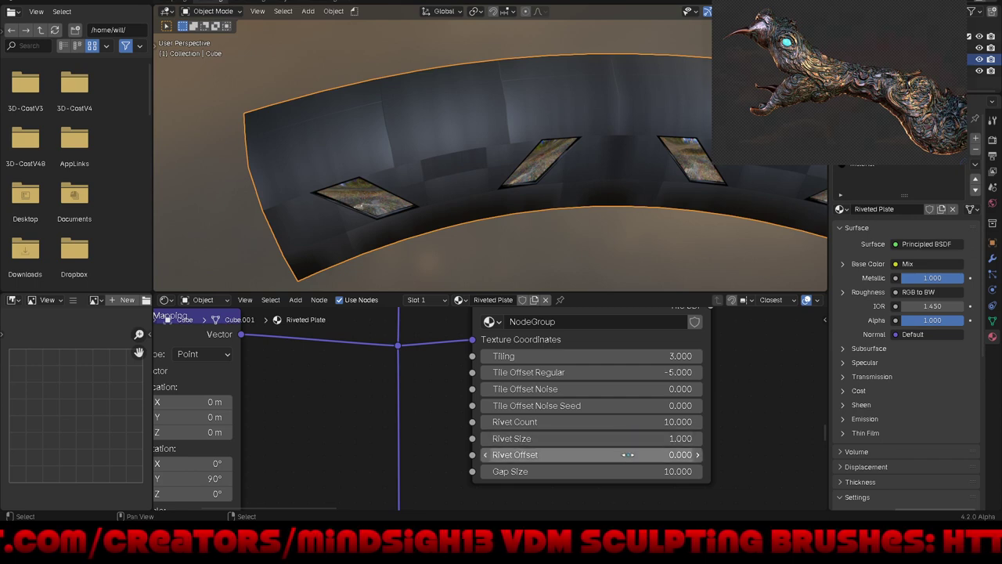
drag(587, 454, 626, 454)
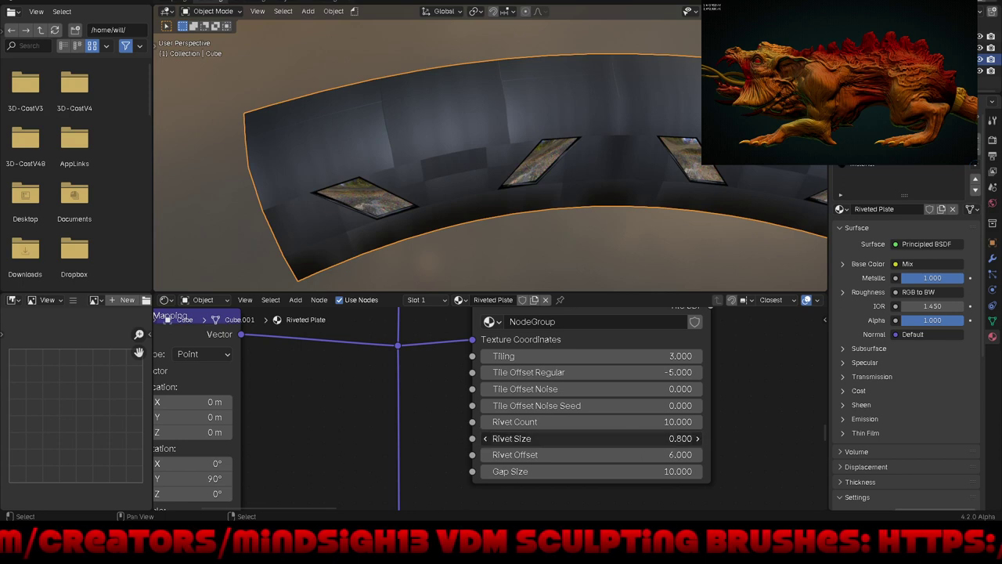
scroll(579, 452, down, 1)
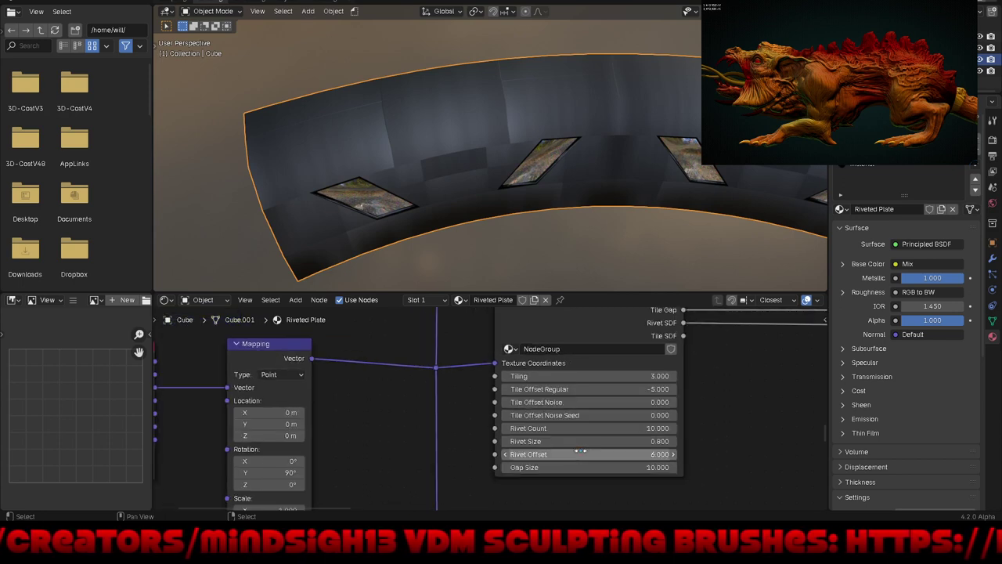
drag(587, 389, 642, 389)
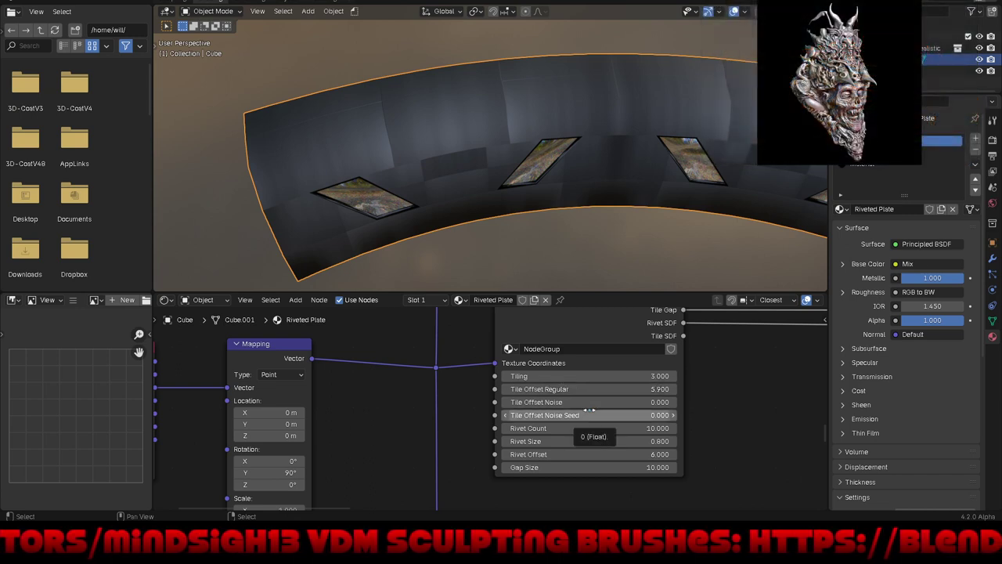
scroll(568, 411, down, 2)
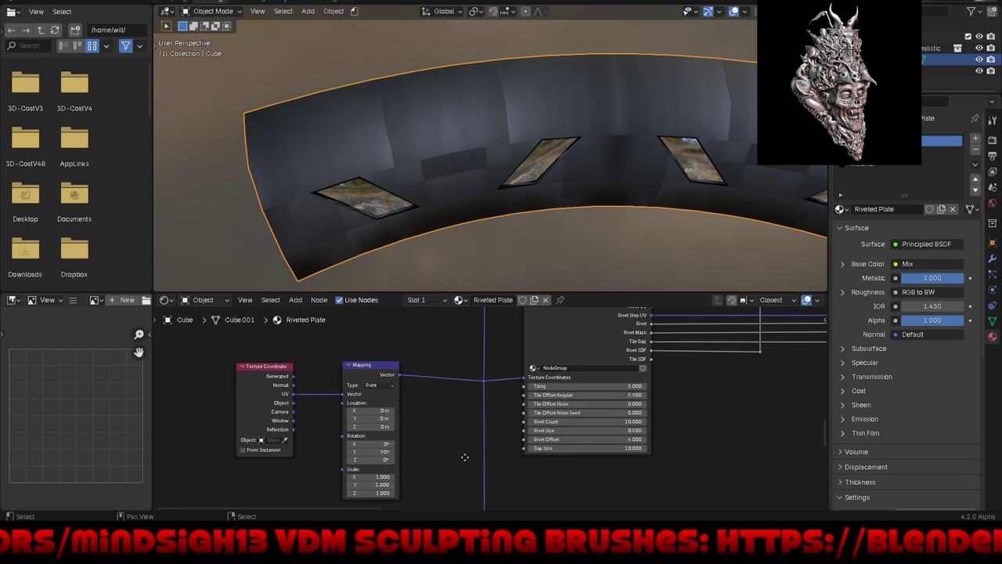
scroll(617, 421, up, 2)
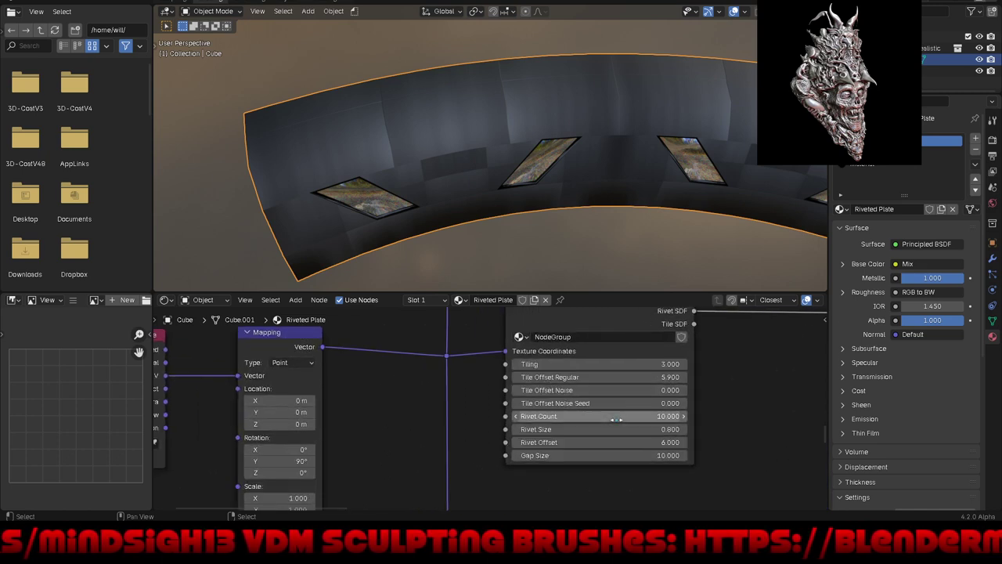
Step: Set Rivet Size to 3 and reset Rivet Offset to 0
click(684, 430)
click(684, 430)
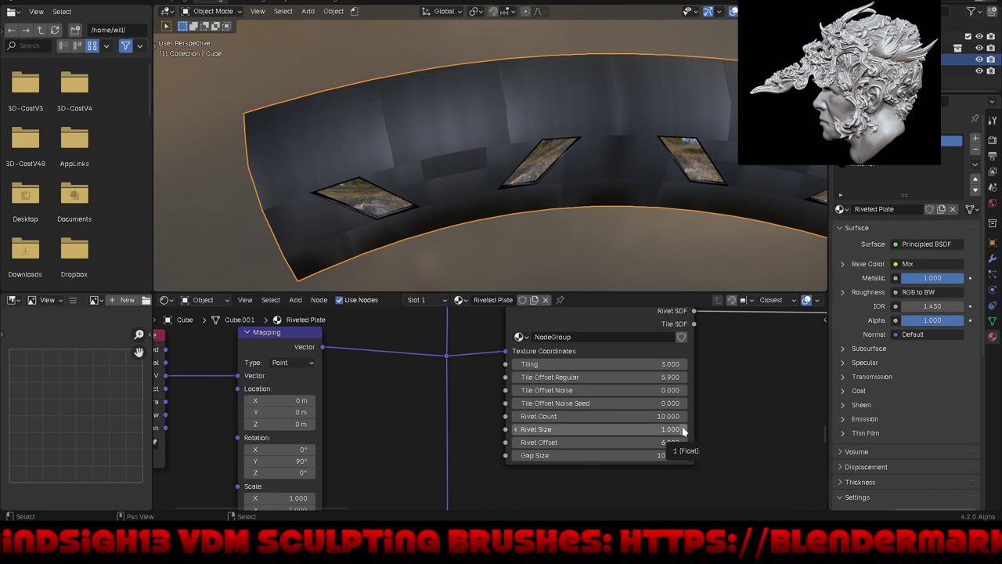
click(643, 428)
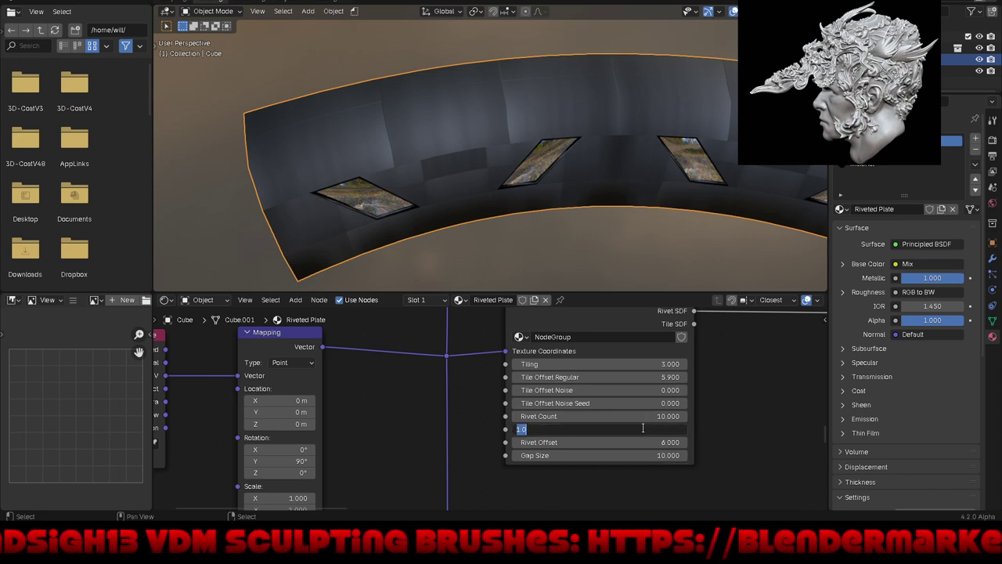
text(3)
key(Return)
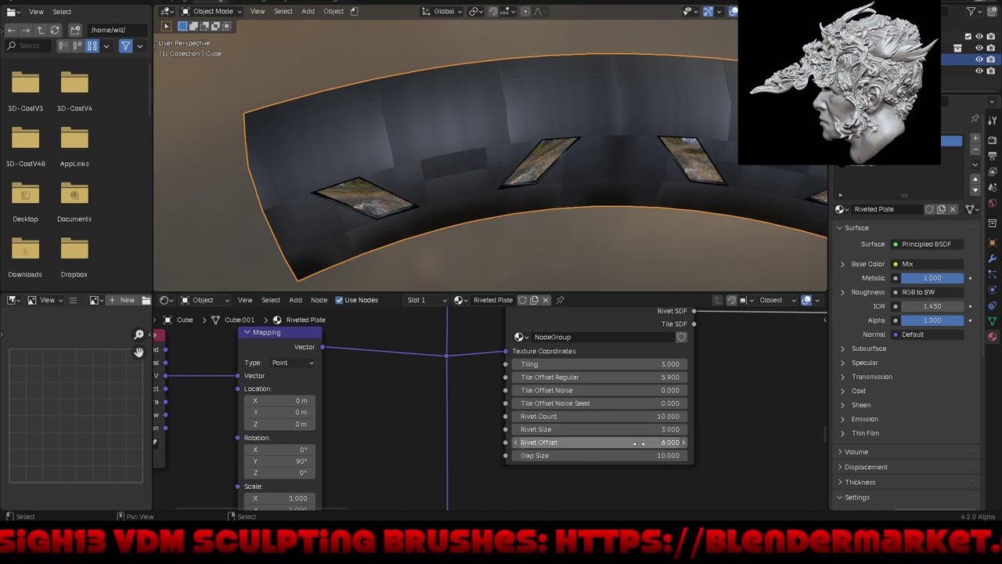
double_click(639, 442)
text(0)
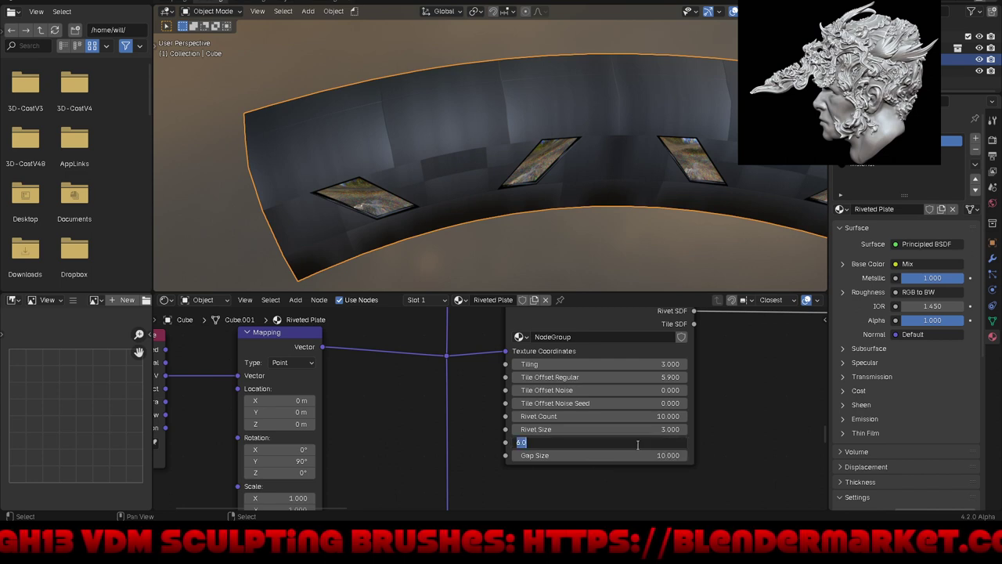
key(Return)
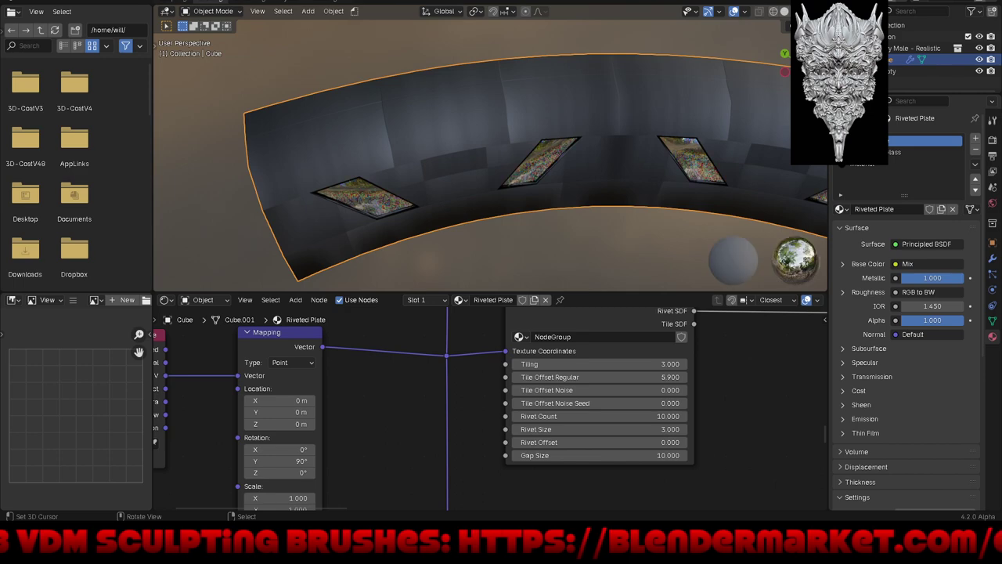
middle_drag(679, 121, 728, 93)
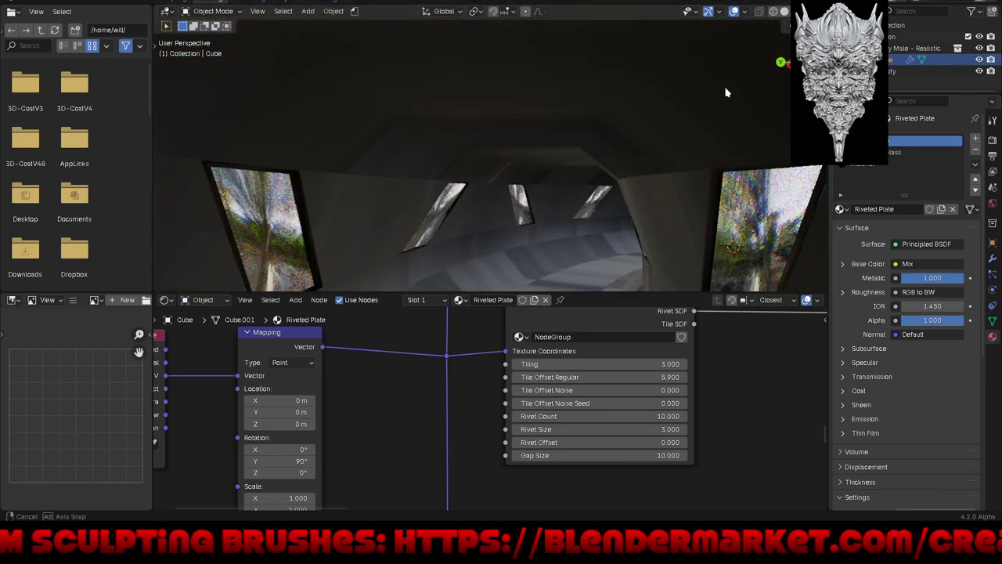
middle_drag(728, 93, 612, 118)
scroll(607, 141, down, 3)
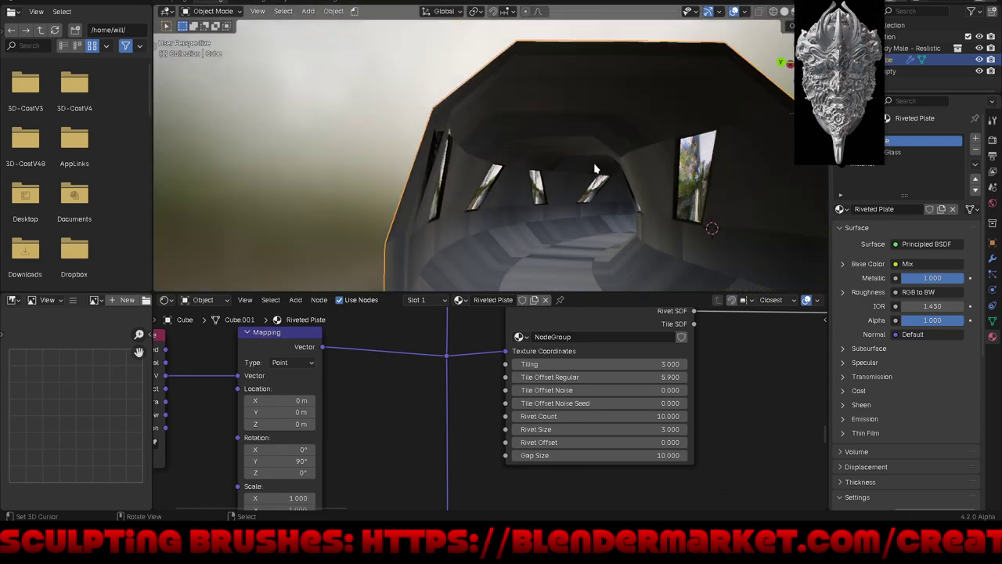
middle_drag(604, 161, 596, 176)
mouse_move(357, 451)
middle_down()
mouse_move(476, 428)
mouse_move(475, 436)
mouse_move(418, 434)
middle_up()
scroll(403, 430, down, 2)
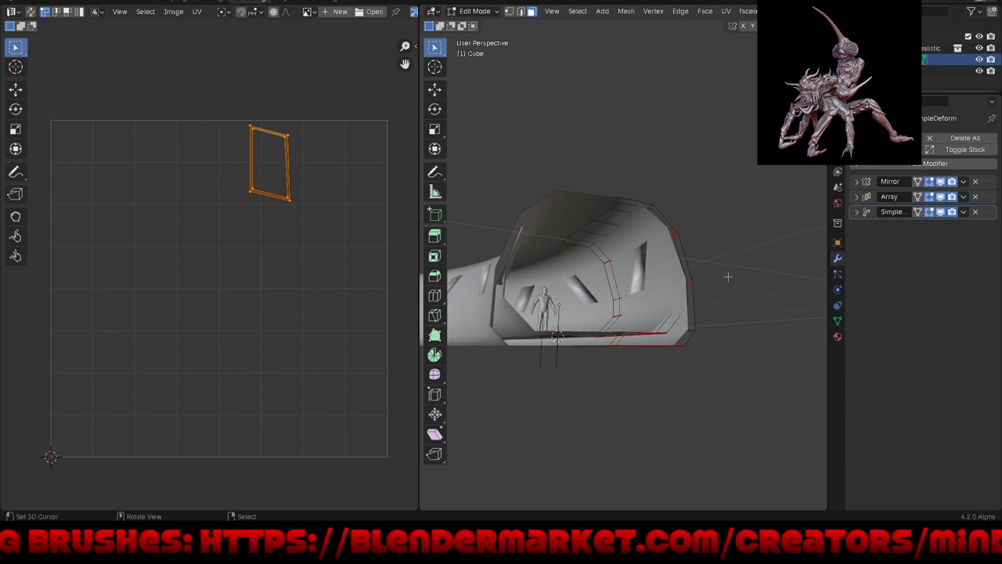
key(alt+a)
key(a)
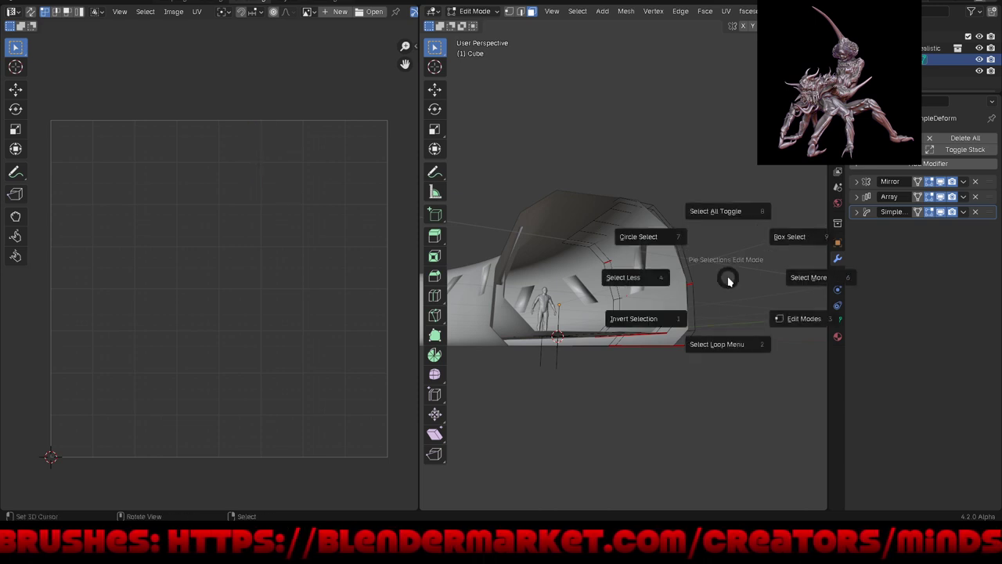
click(722, 211)
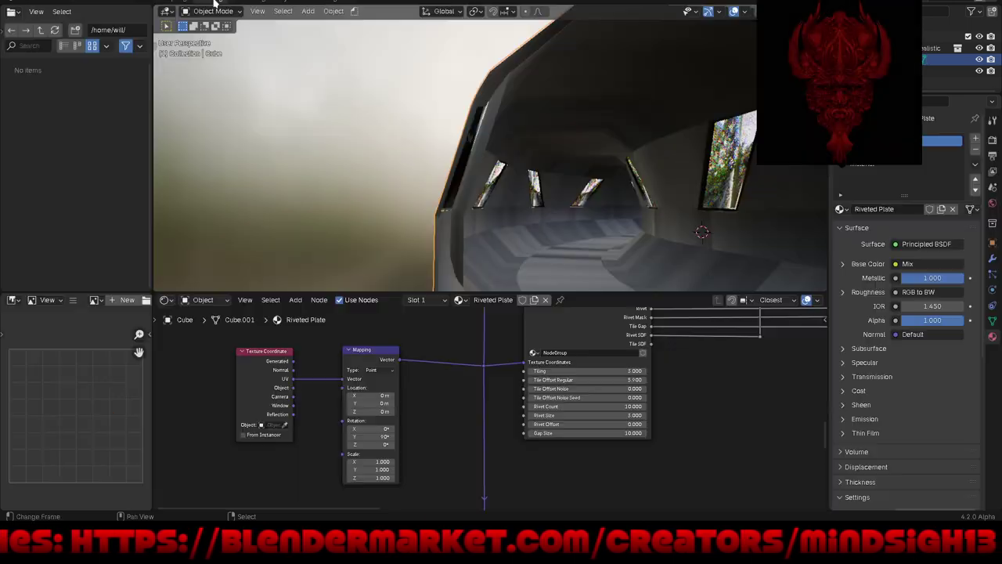
Step: Set the Mapping node's Y rotation to 0°
scroll(441, 454, up, 2)
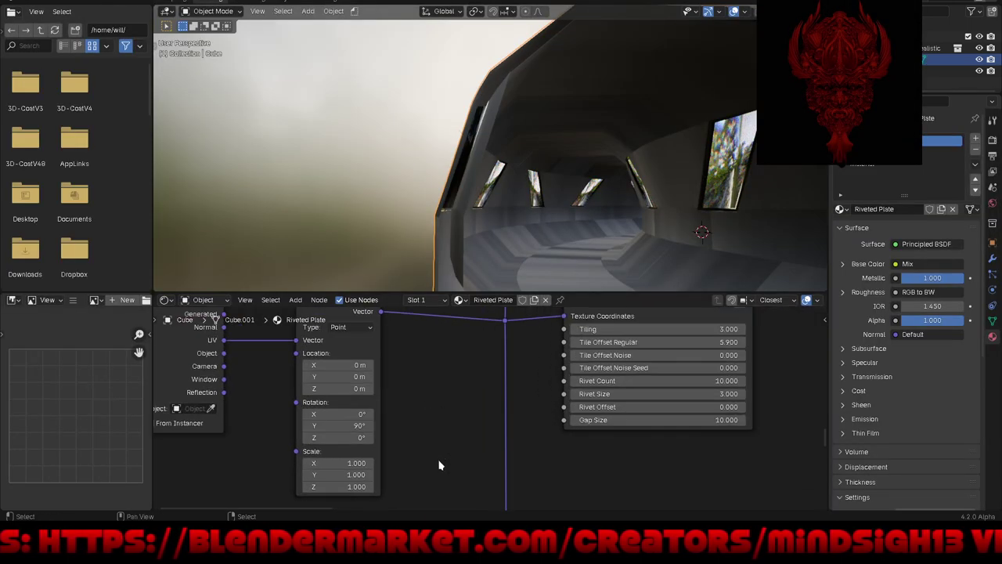
click(356, 430)
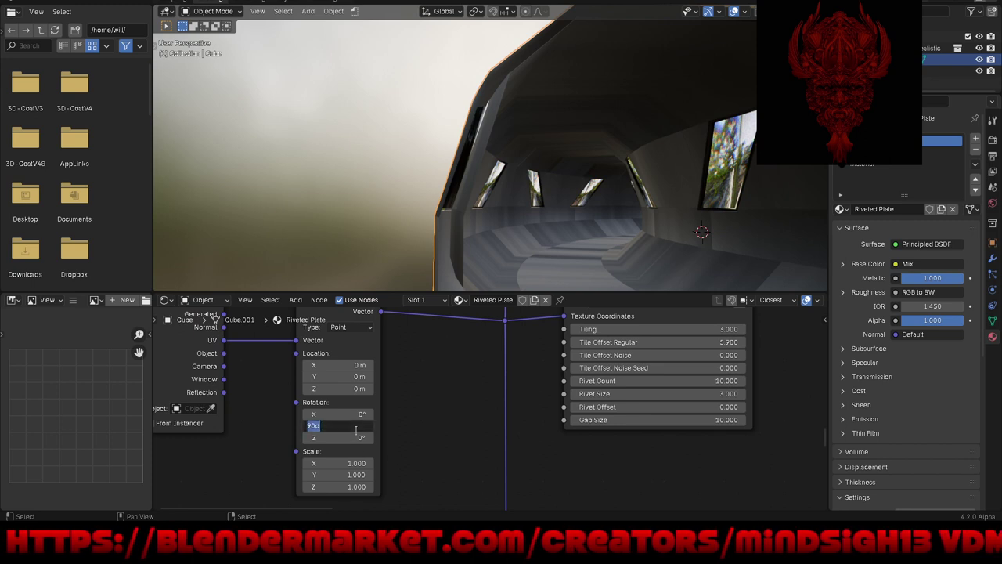
text(0)
key(Return)
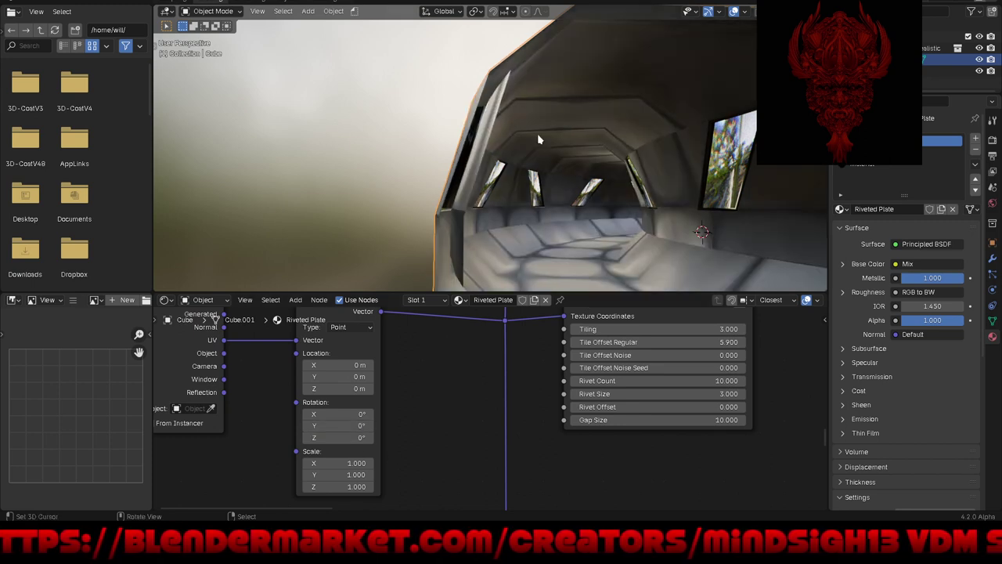
Step: Orbit around the curved tube to inspect it from outside and below
scroll(538, 139, down, 2)
scroll(512, 128, down, 3)
mouse_move(549, 124)
middle_down()
mouse_move(461, 170)
mouse_move(505, 149)
middle_up()
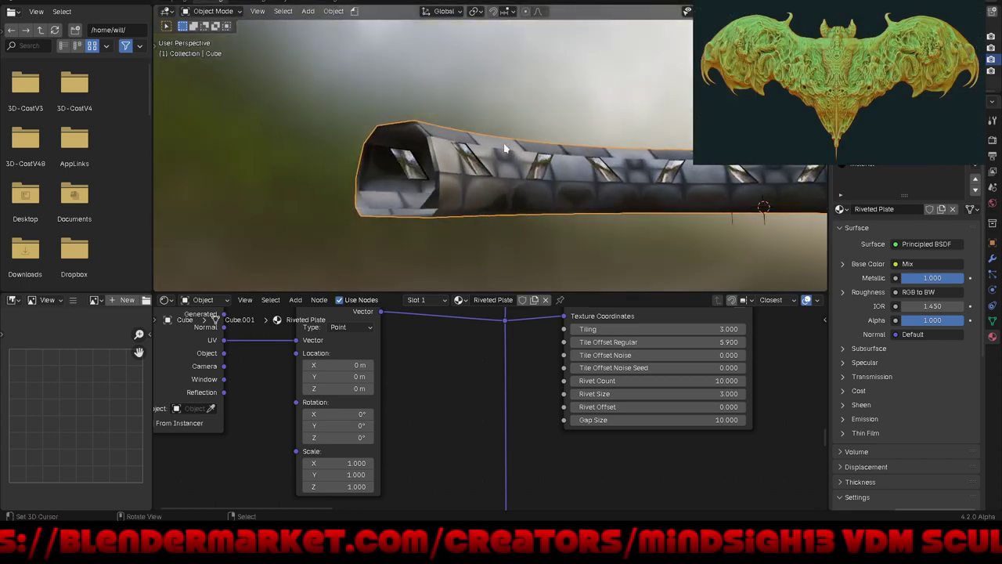
scroll(608, 193, up, 2)
scroll(582, 208, up, 3)
mouse_move(603, 193)
middle_down()
mouse_move(615, 173)
mouse_move(569, 224)
middle_up()
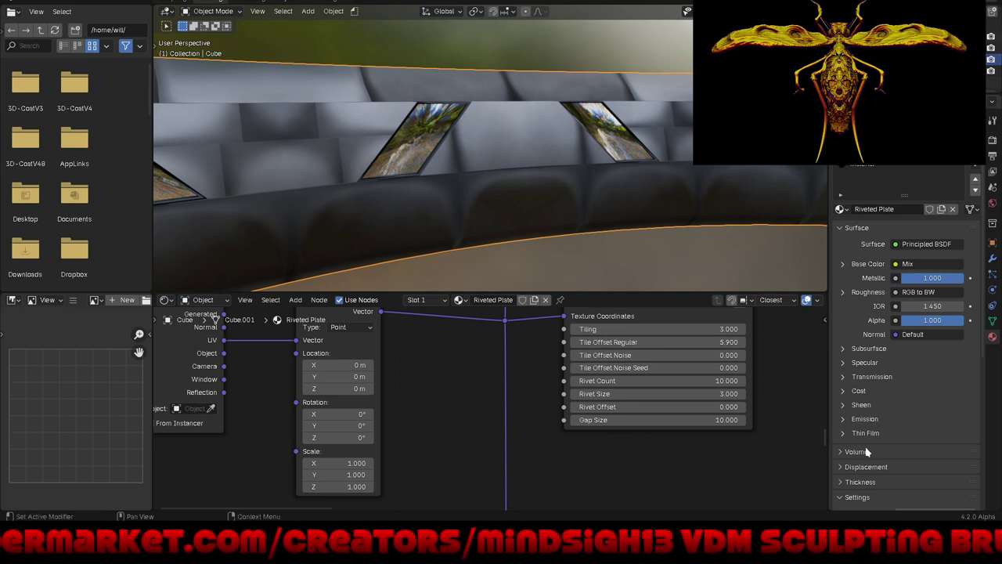
key(XF86AudioLowerVolume)
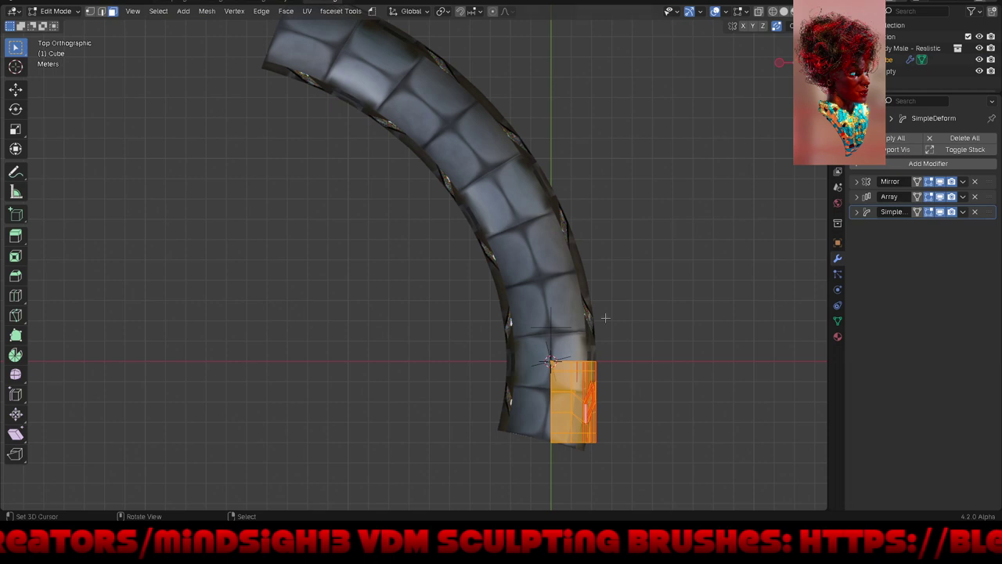
Step: Hide the modifier effects in Edit Mode and frame the single straight tunnel segment
middle_drag(665, 383, 656, 459)
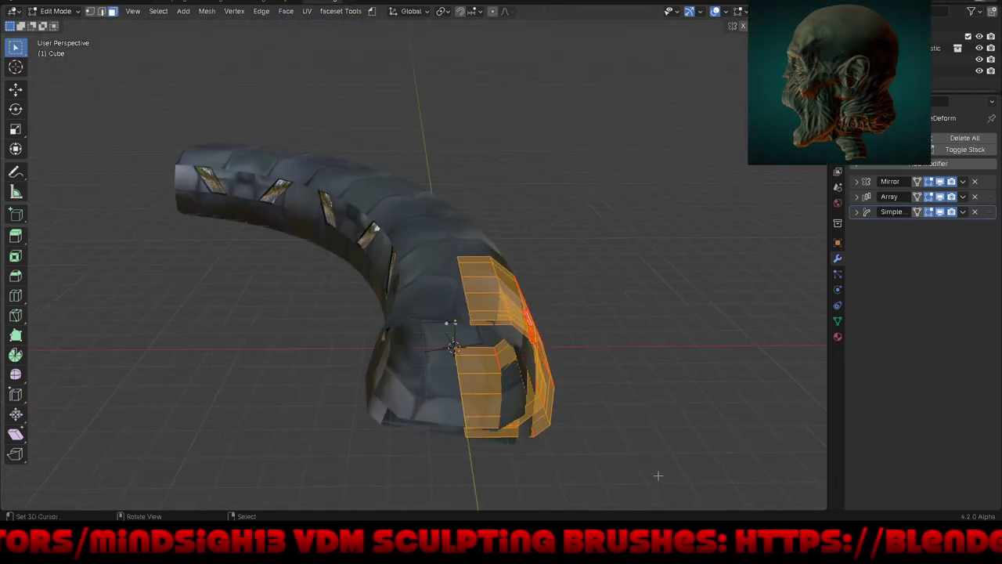
key(alt+v)
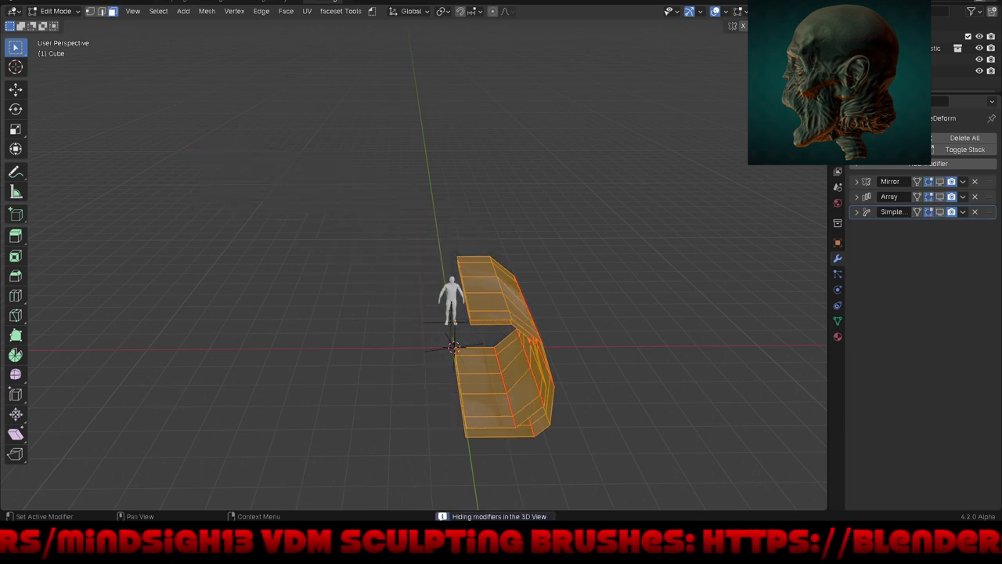
mouse_move(624, 318)
middle_down()
mouse_move(643, 344)
mouse_move(541, 347)
middle_up()
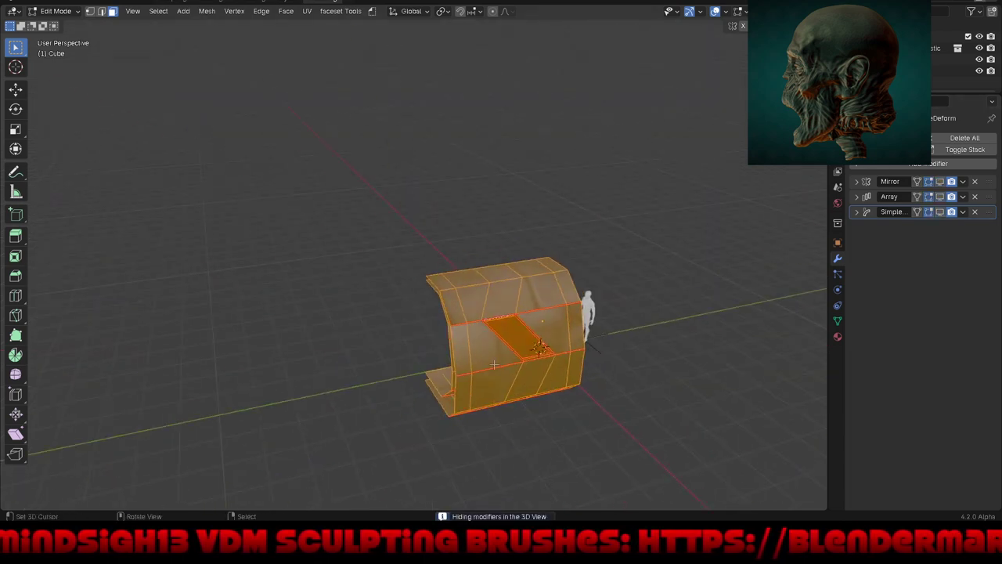
key(KP_Decimal)
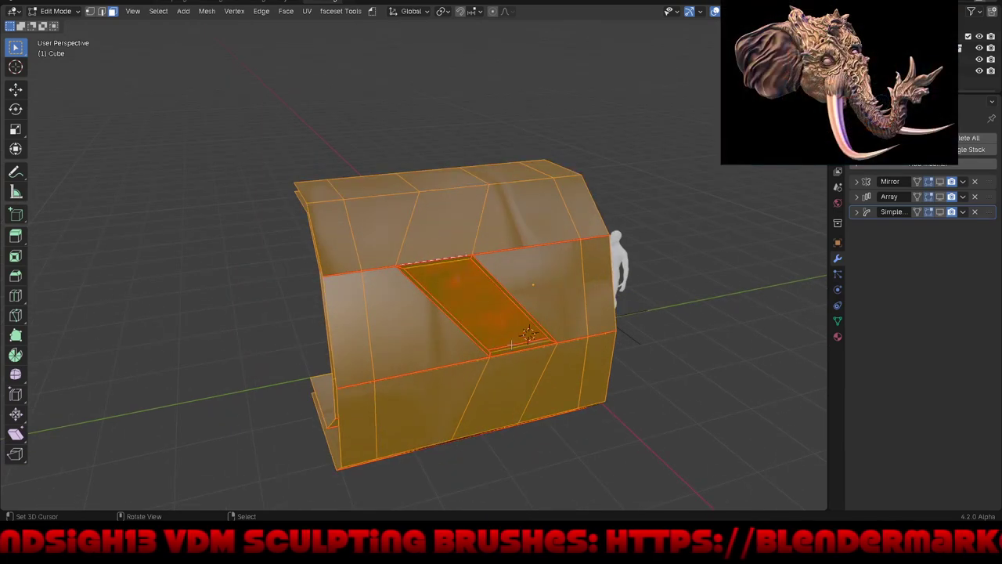
scroll(510, 345, up, 3)
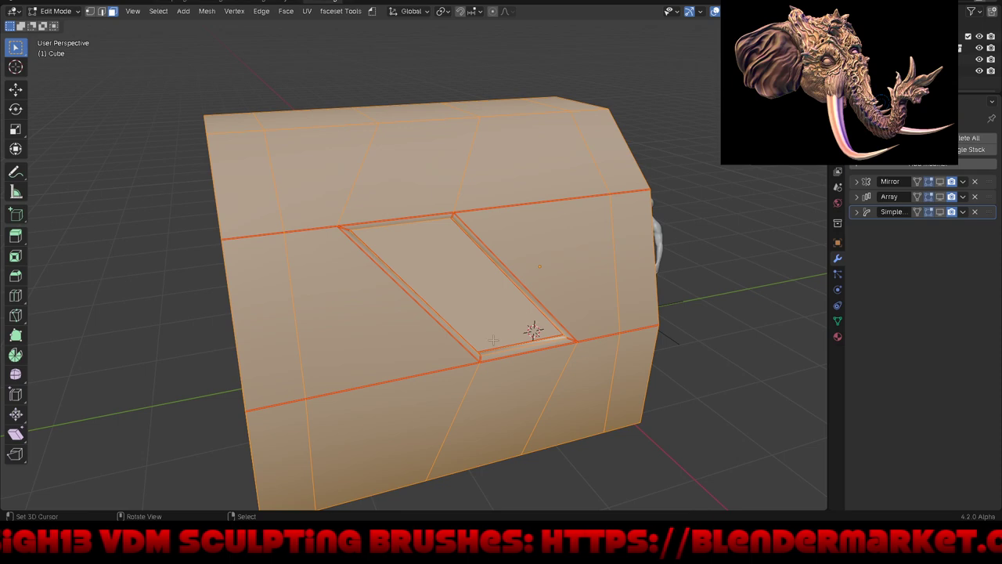
middle_drag(493, 339, 525, 321)
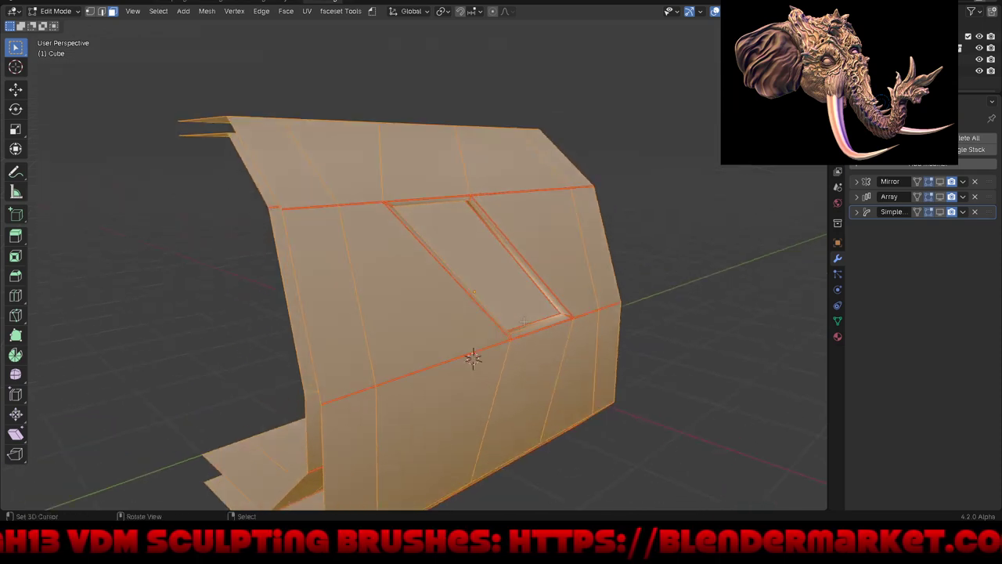
Step: Deselect everything and select the inset window face
key(alt+a)
scroll(568, 268, up, 5)
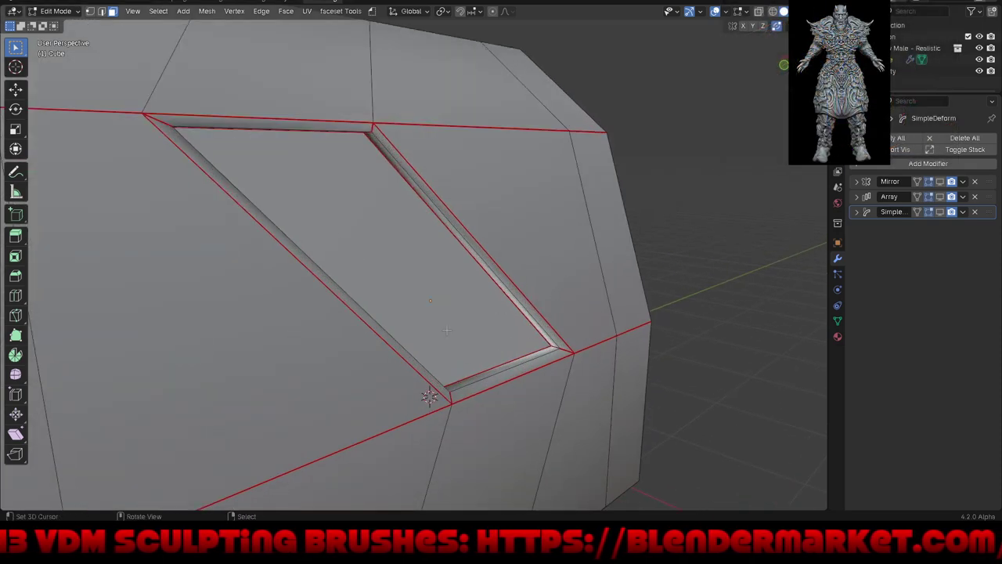
click(422, 333)
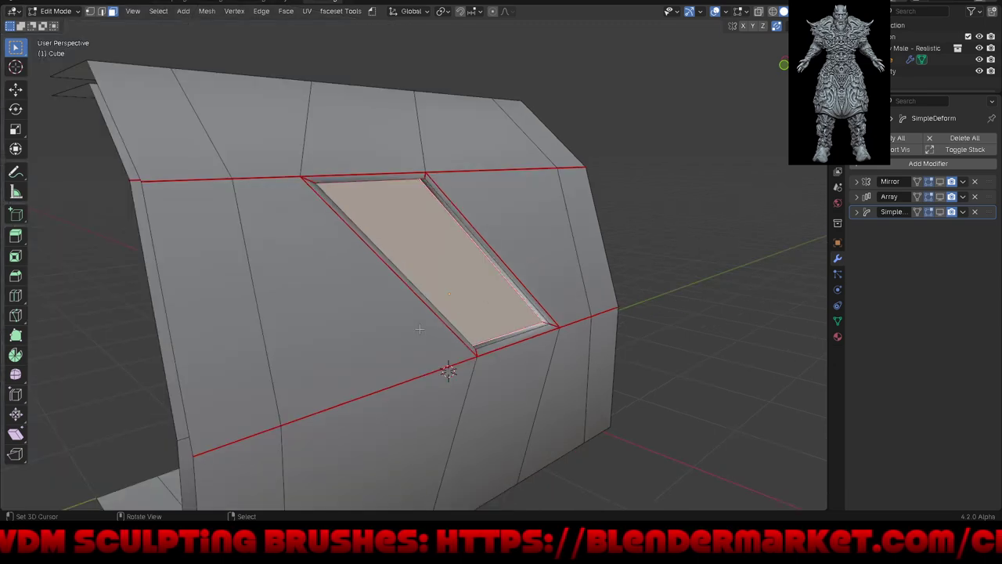
mouse_move(525, 266)
middle_down()
mouse_move(454, 251)
mouse_move(482, 305)
middle_up()
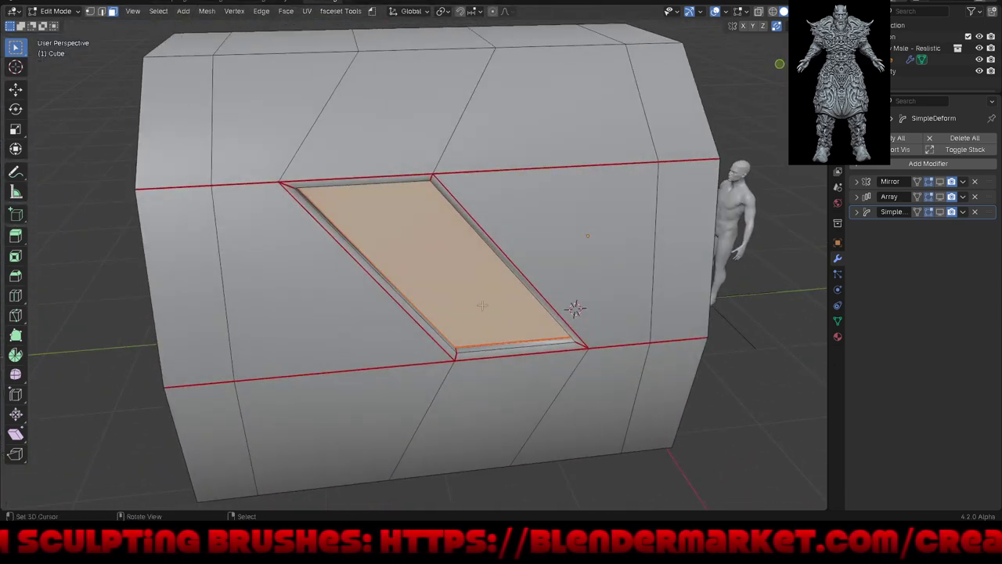
Step: Scale the window's inner face to 0.74 using Individual Origins pivot and Local orientation
click(443, 11)
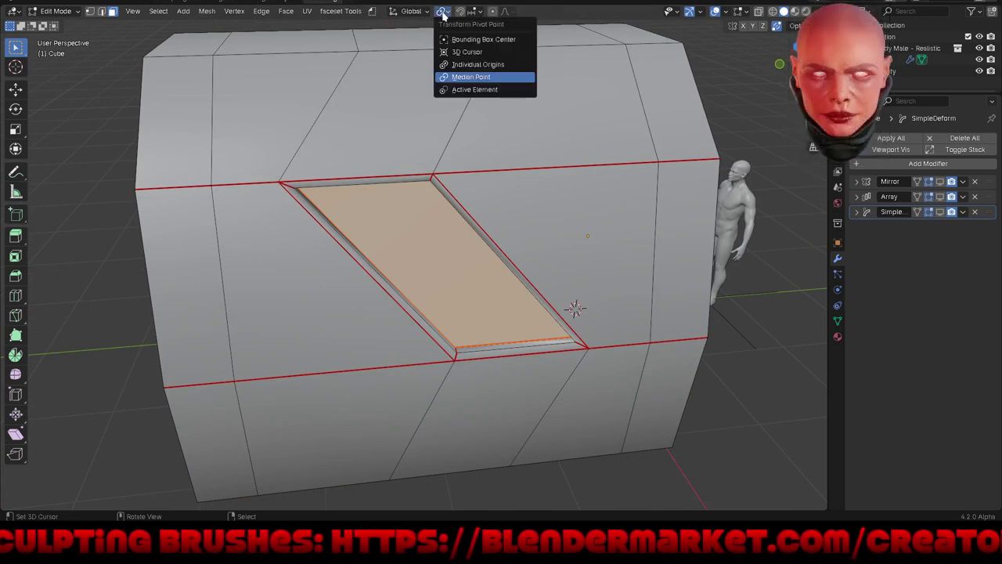
click(461, 63)
click(427, 12)
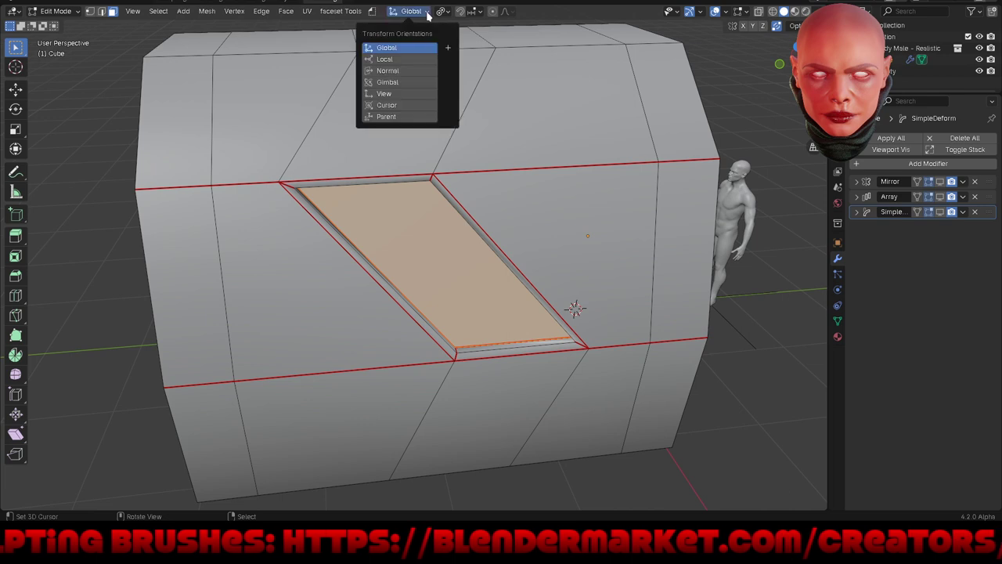
click(413, 61)
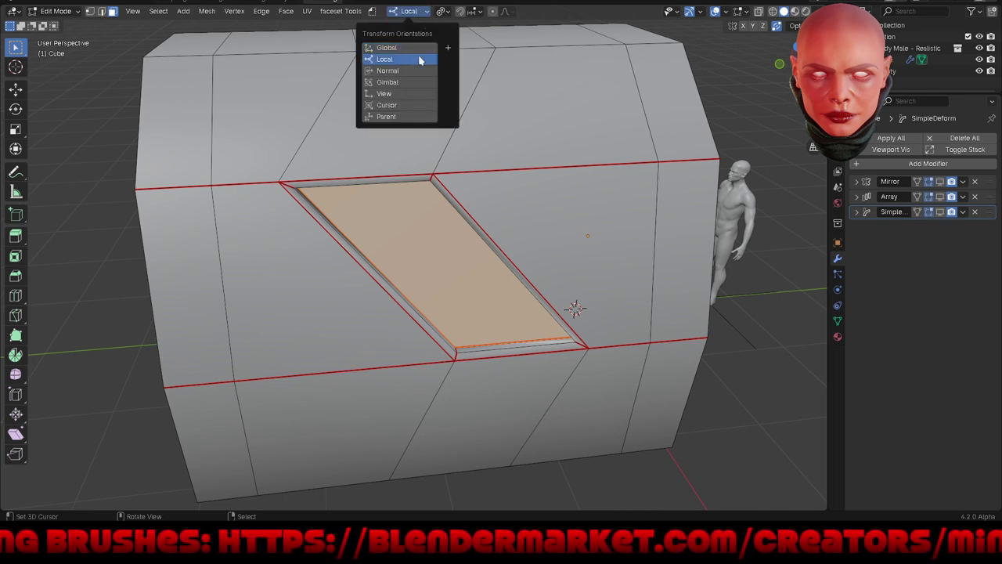
key(s)
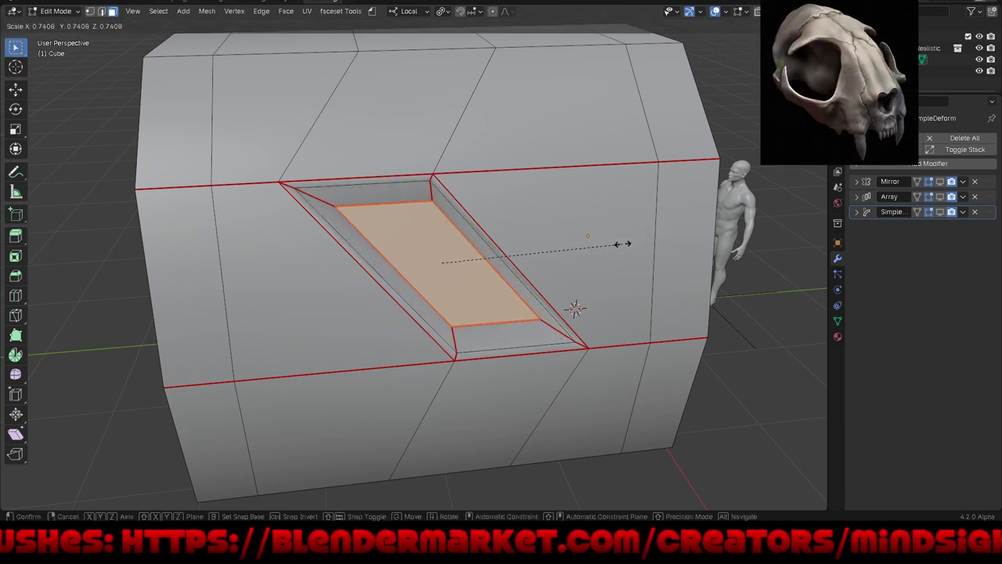
click(623, 244)
Step: Check the smaller pane in front, side and opposite orthographic views, then deselect it
key(KP_1)
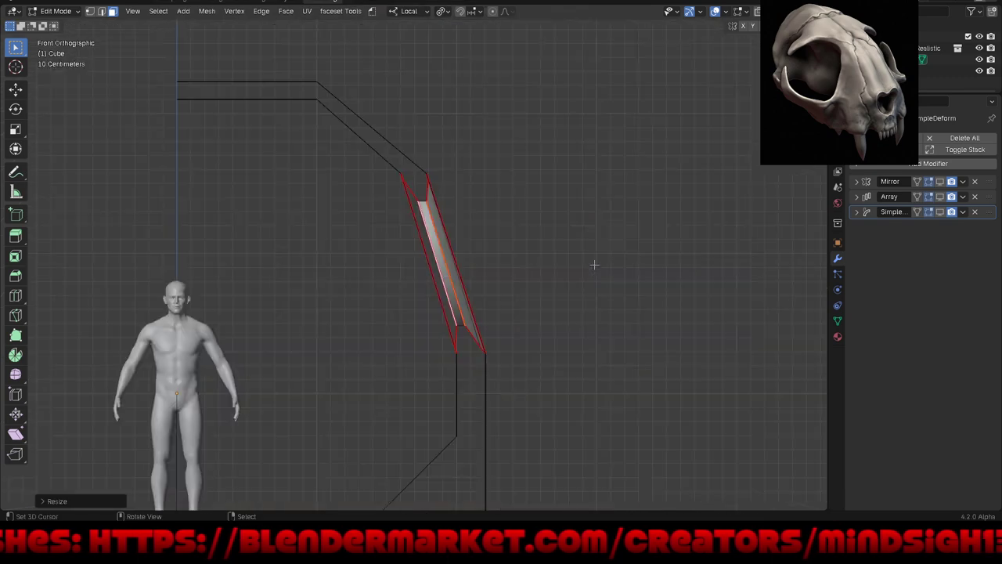
key(KP_3)
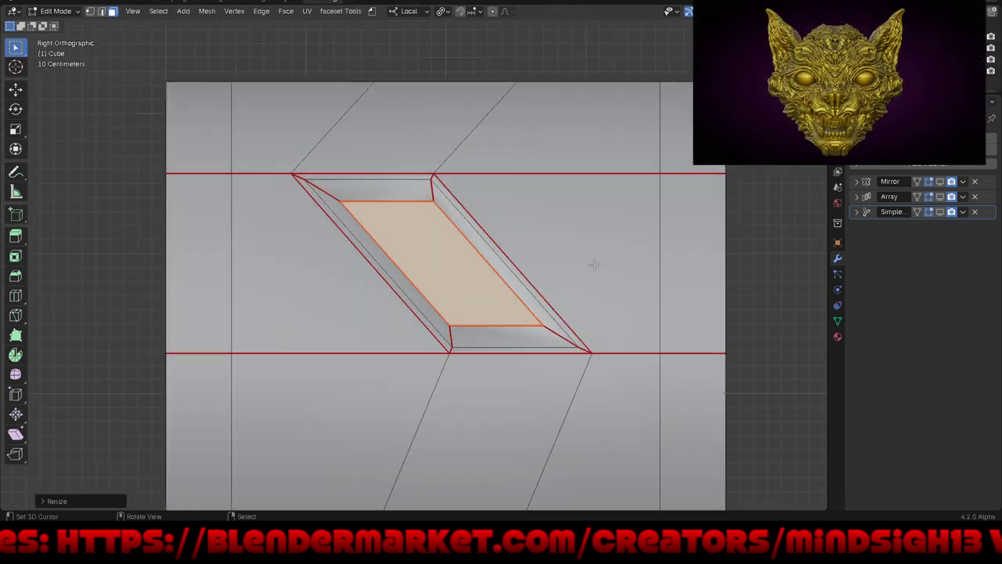
scroll(462, 246, up, 2)
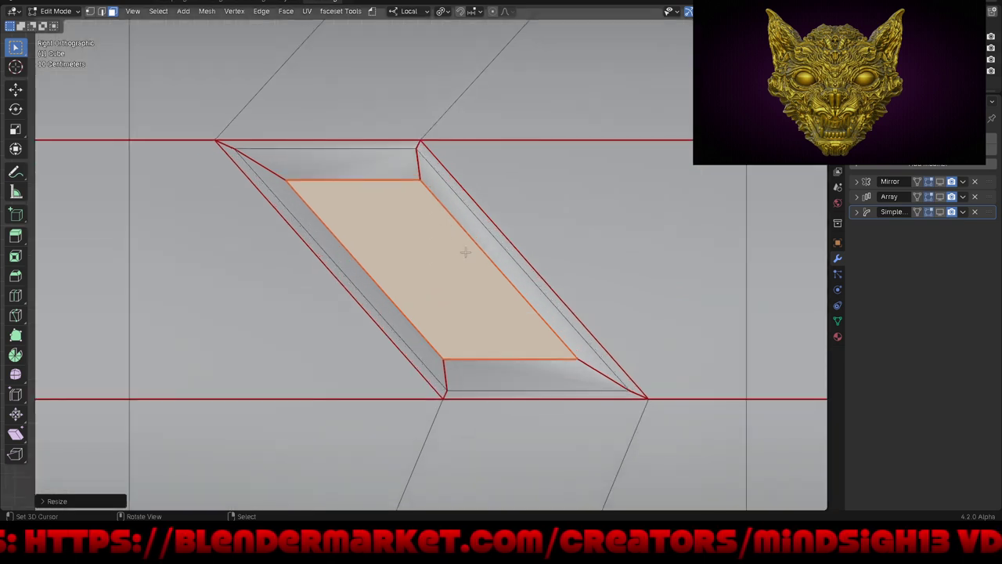
scroll(469, 249, up, 1)
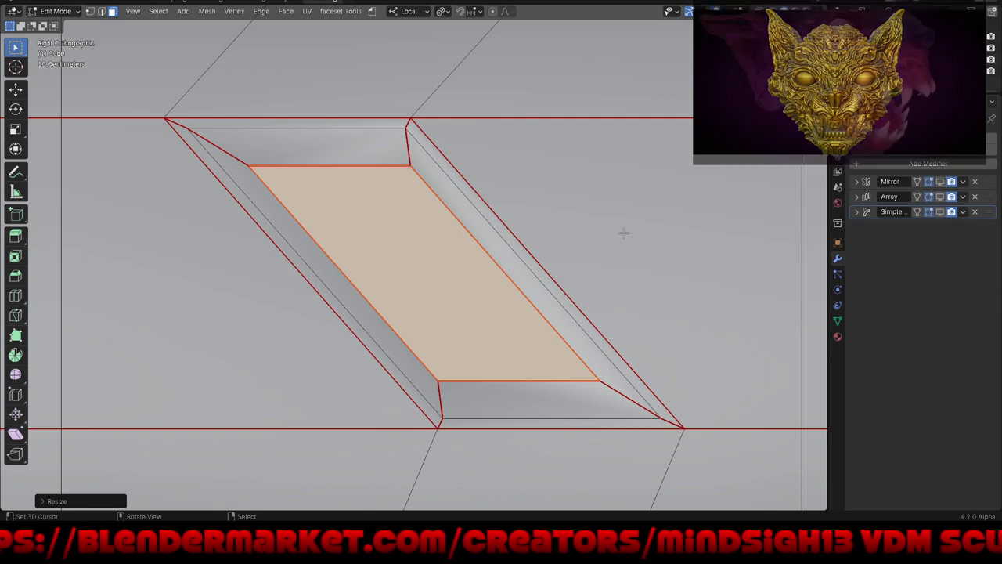
key(ctrl+KP_3)
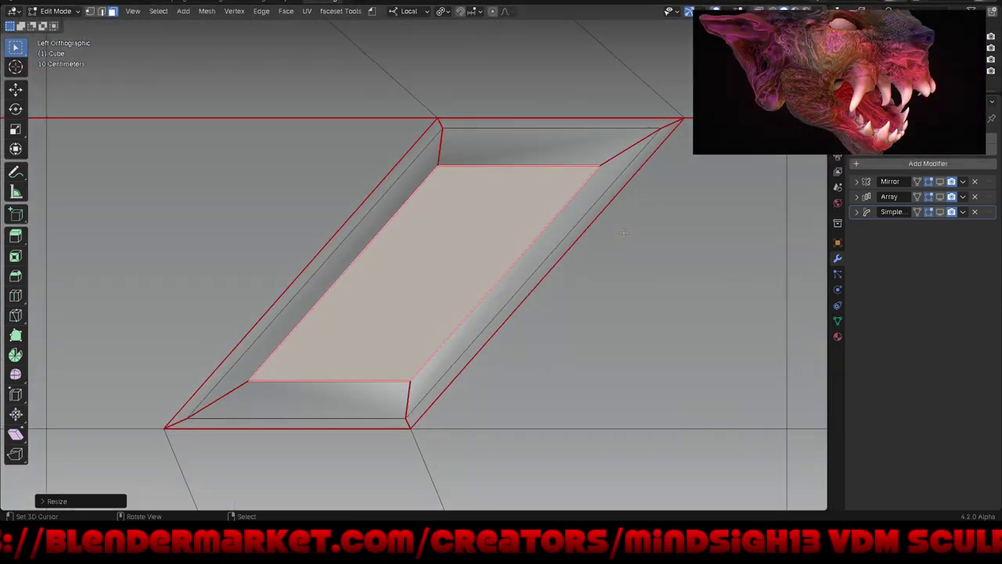
scroll(555, 202, down, 5)
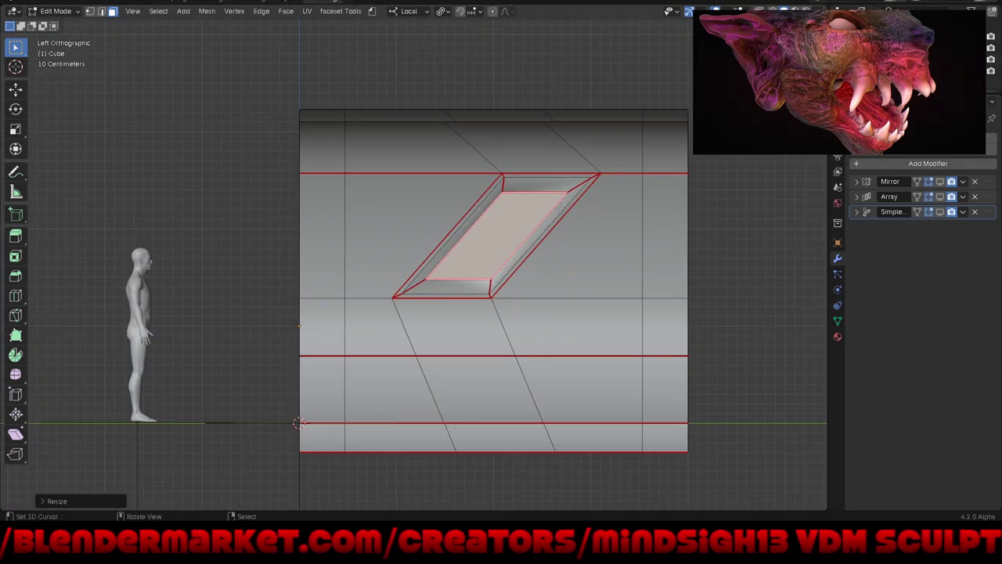
scroll(555, 202, down, 3)
middle_drag(554, 202, 368, 254)
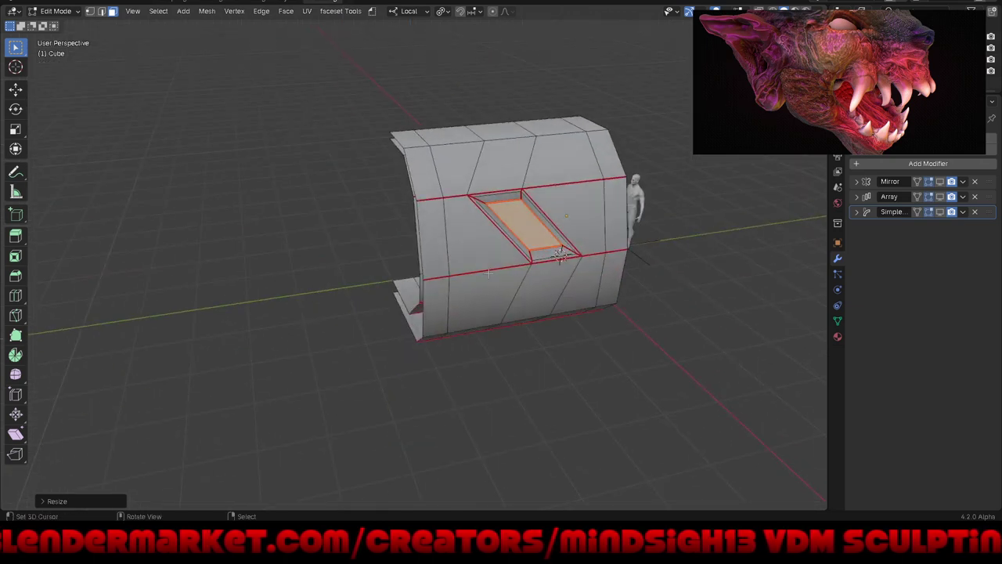
scroll(547, 205, up, 3)
scroll(547, 205, up, 3)
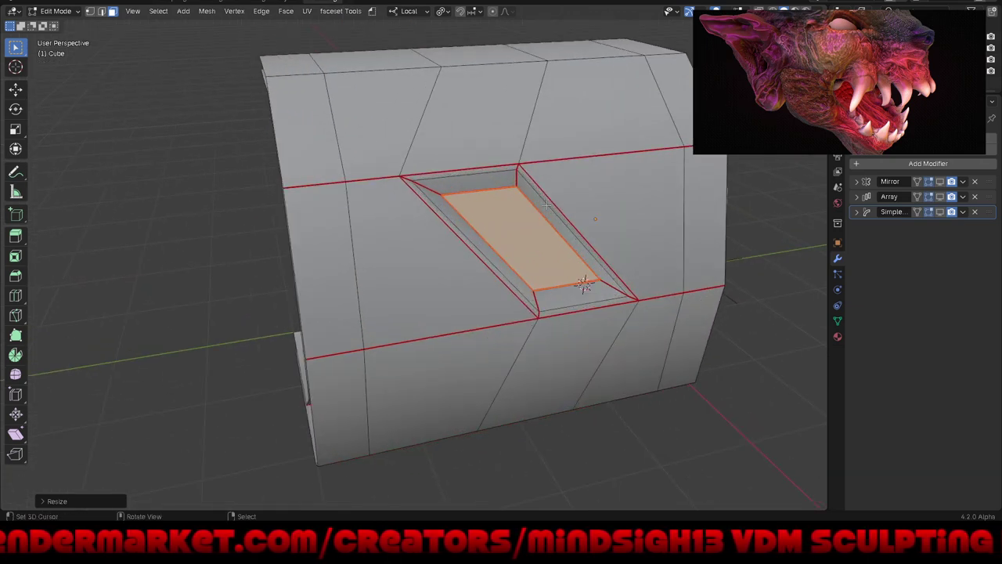
key(alt+a)
Step: Select the whole tunnel mesh and UV-unwrap it
key(a)
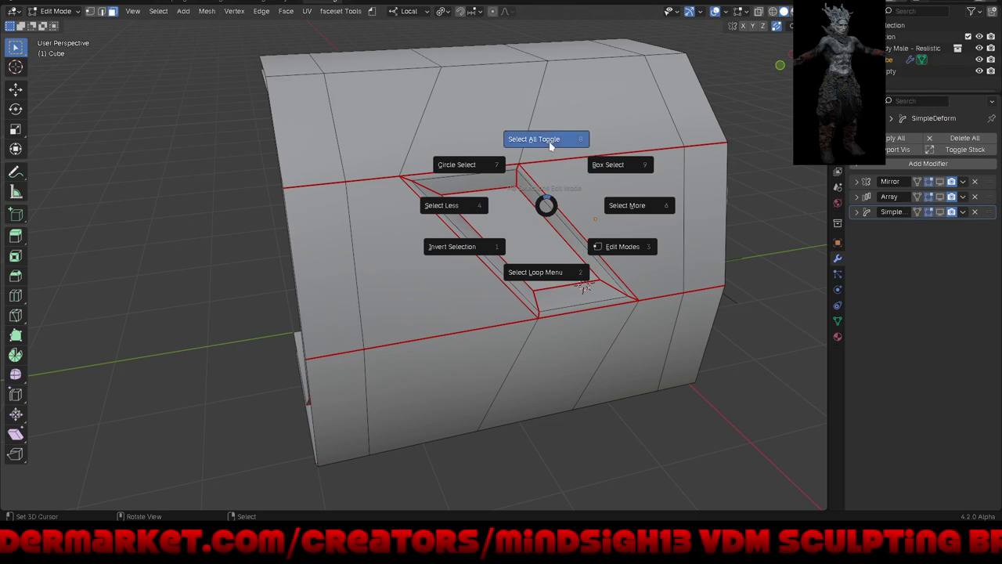
click(551, 145)
key(u)
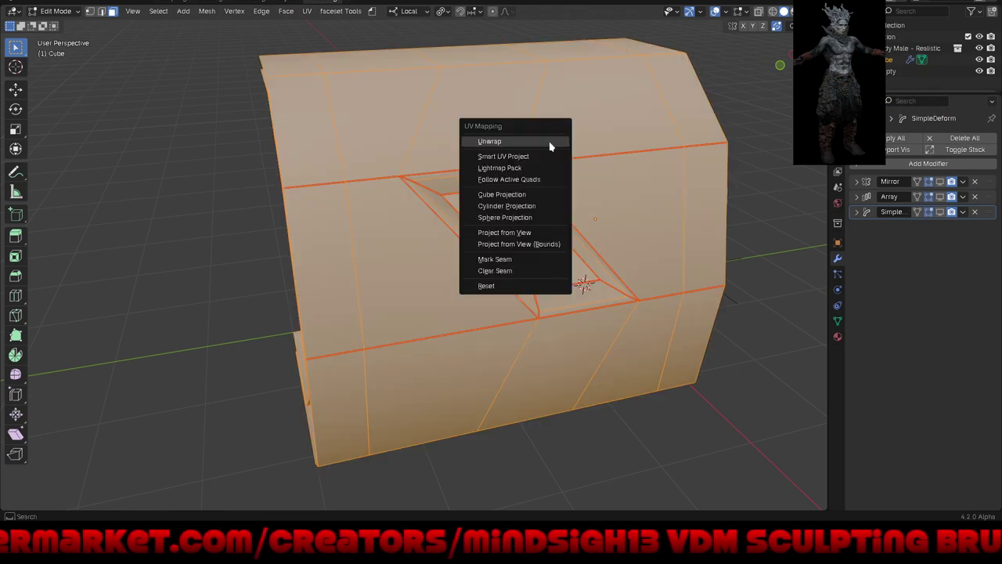
click(551, 144)
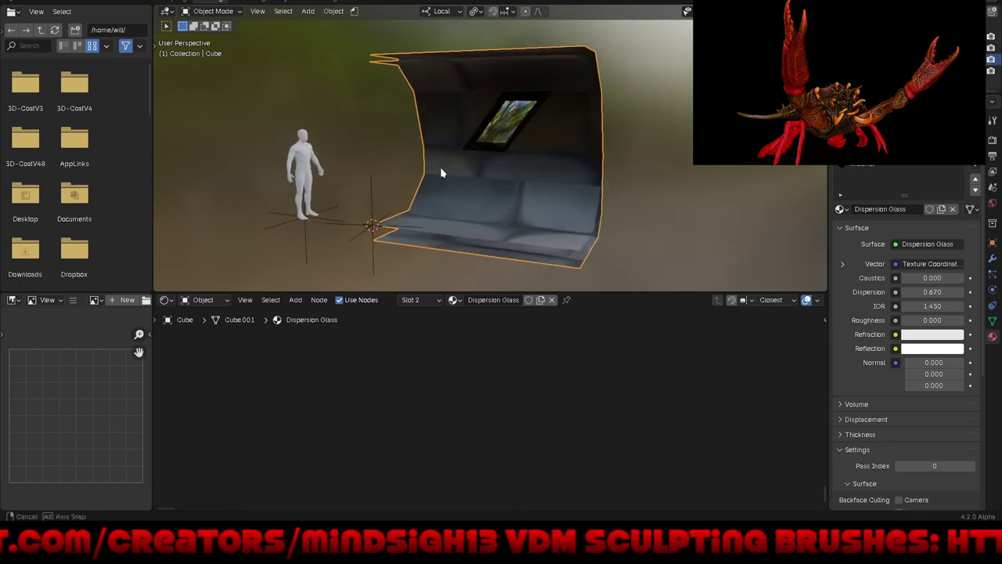
Step: Inspect the red glass window pane, then enter Edit Mode from the mode pie menu
mouse_move(441, 168)
middle_down()
mouse_move(527, 184)
mouse_move(515, 132)
middle_up()
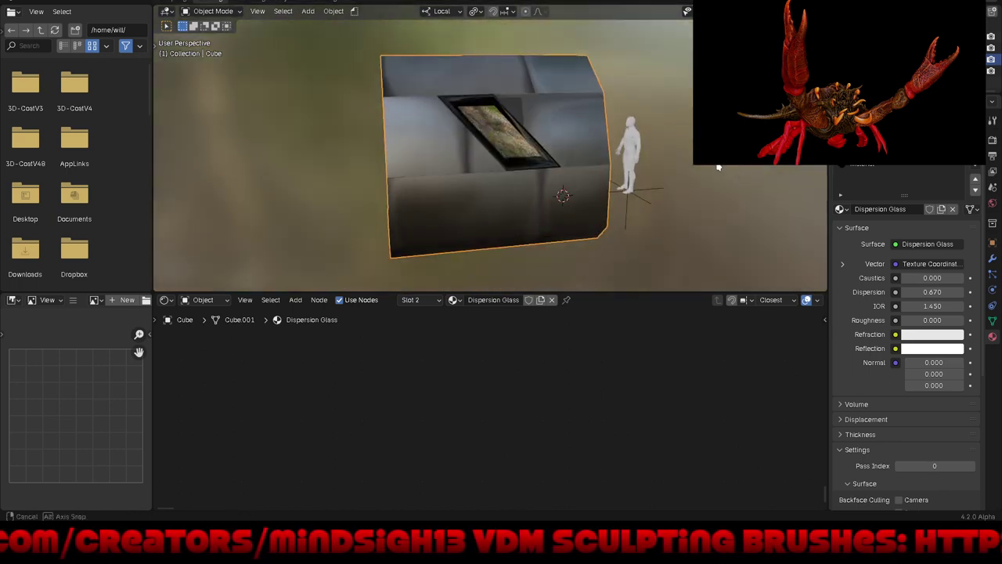
scroll(515, 131, up, 3)
mouse_move(526, 186)
middle_down()
mouse_move(560, 180)
mouse_move(531, 201)
middle_up()
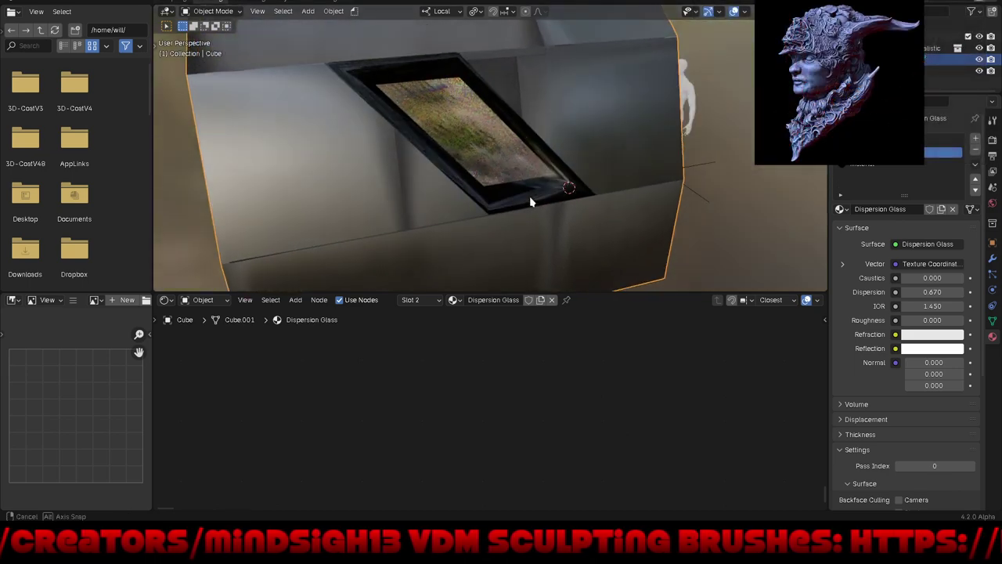
scroll(531, 195, up, 3)
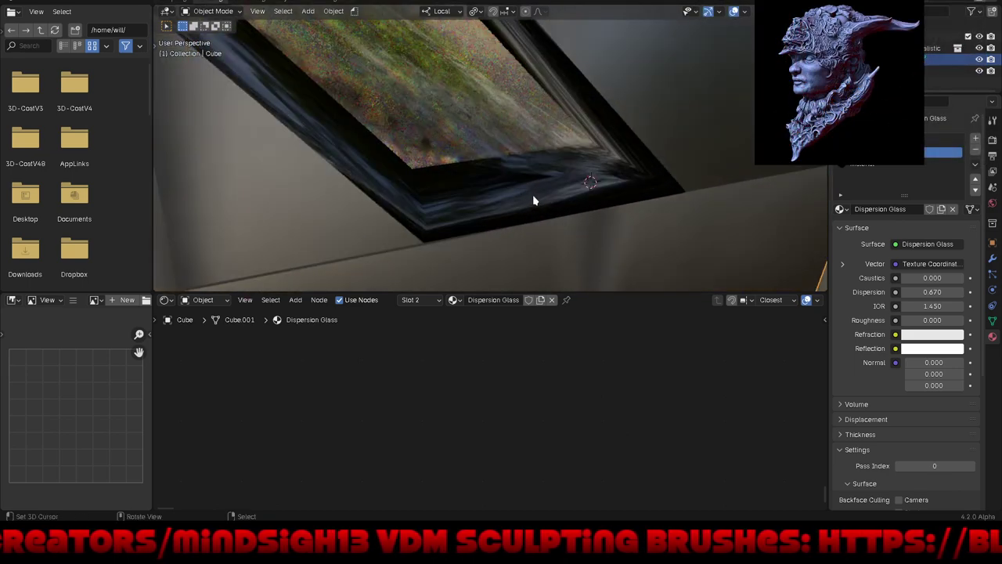
scroll(501, 190, up, 2)
scroll(507, 221, down, 4)
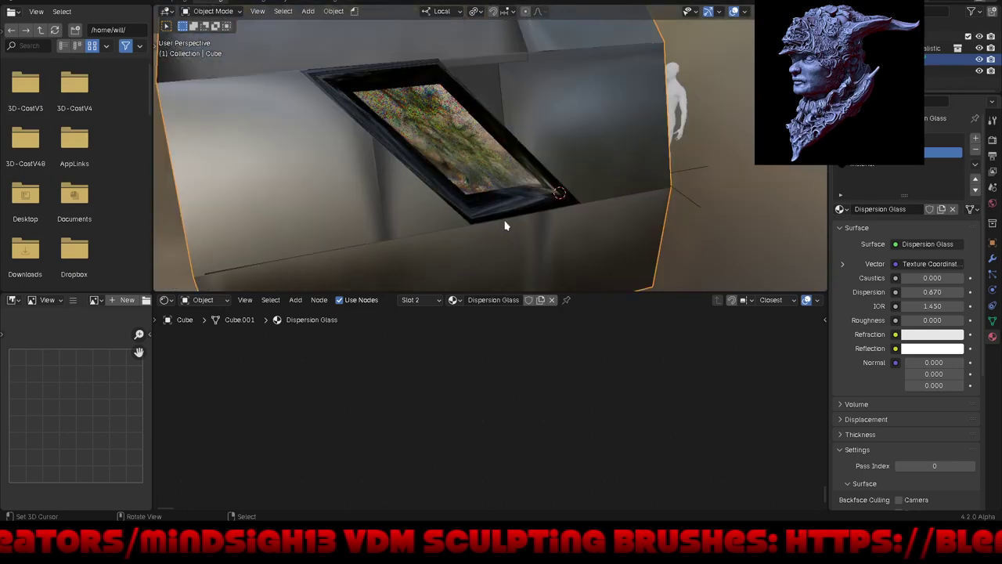
mouse_move(503, 218)
middle_down()
mouse_move(509, 201)
mouse_move(543, 202)
mouse_move(491, 181)
middle_up()
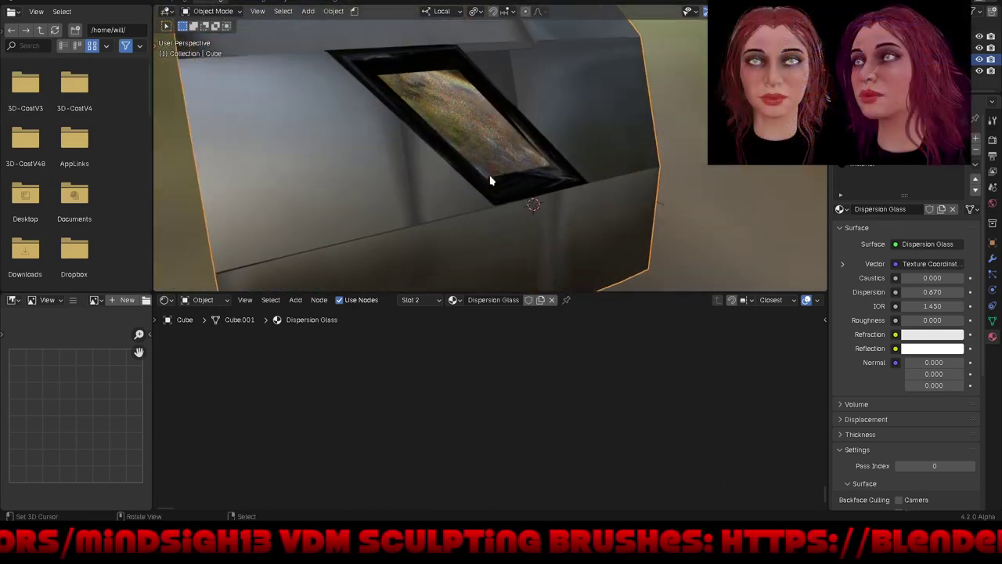
key(ctrl+Tab)
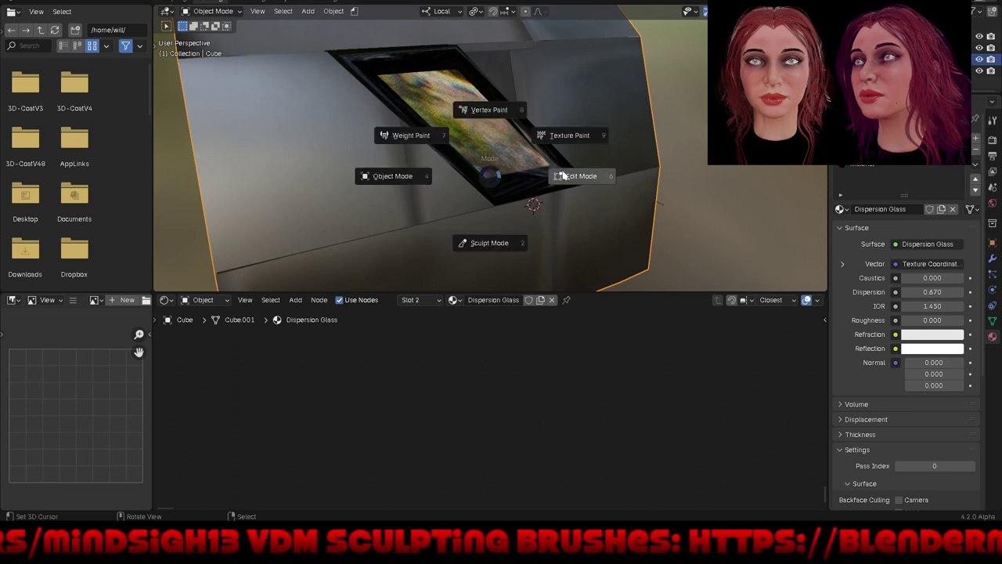
click(588, 178)
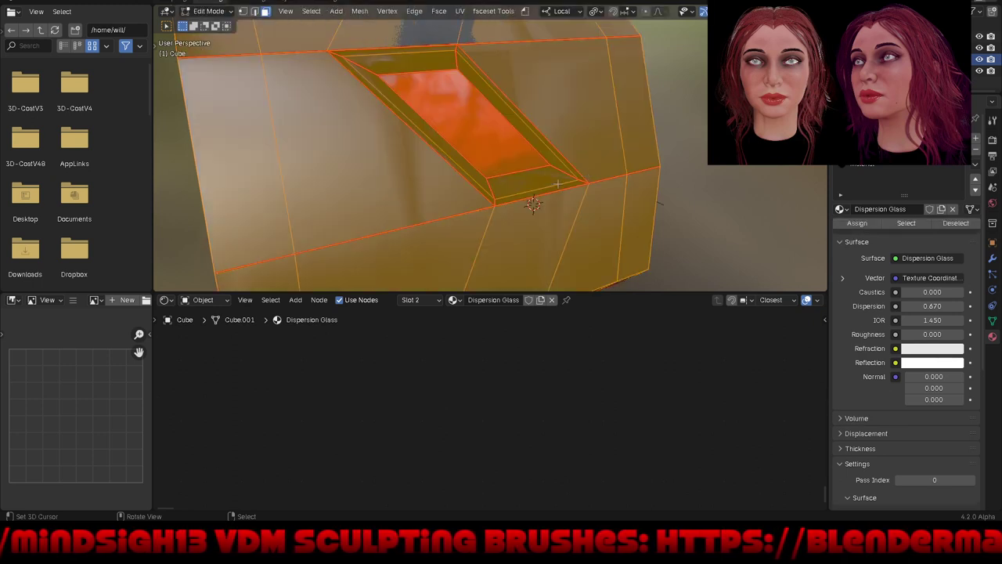
middle_drag(535, 145, 537, 141)
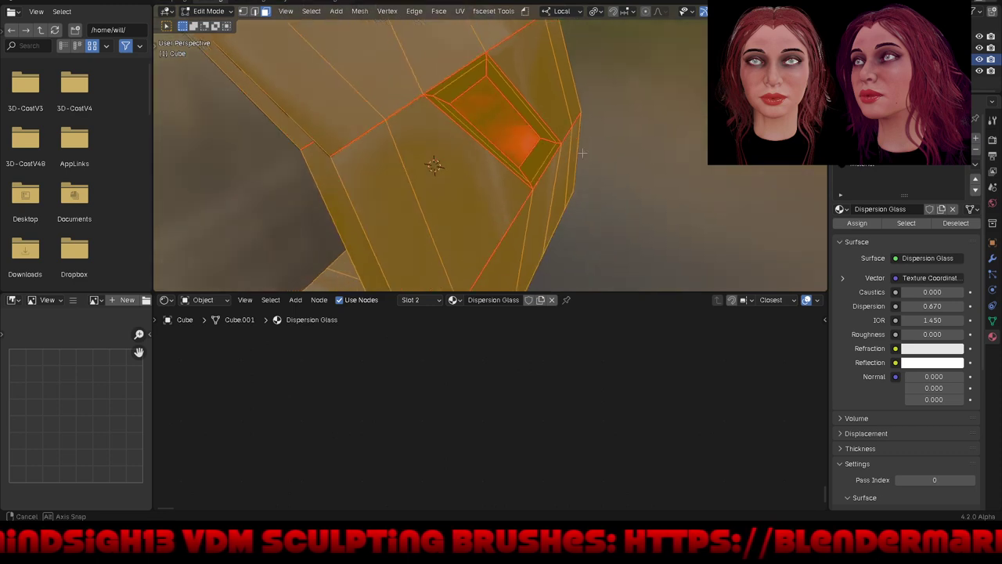
middle_drag(580, 151, 517, 124)
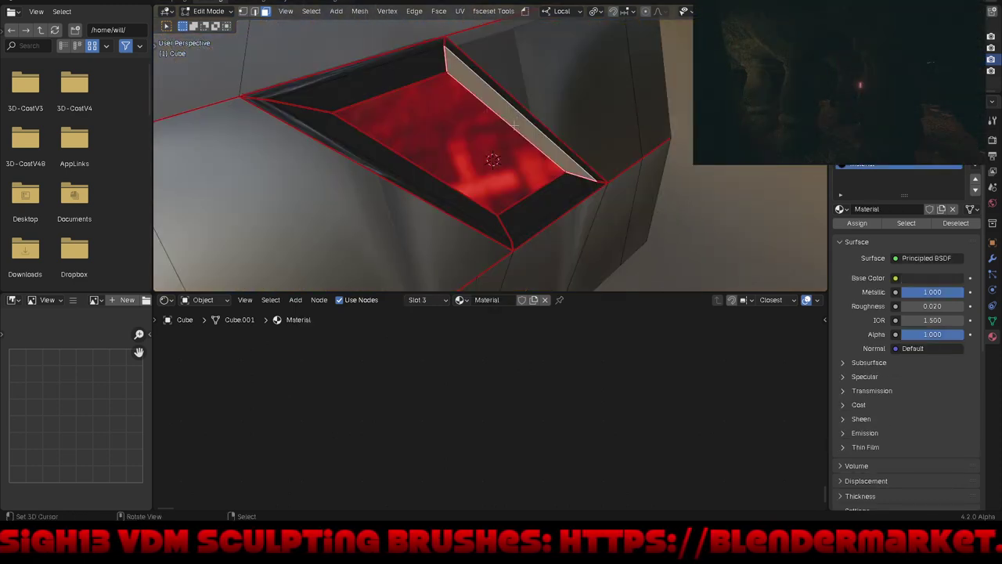
Step: Select the bottom, left and top sloped frame faces around the window's glass pane
ctrl+click(537, 210)
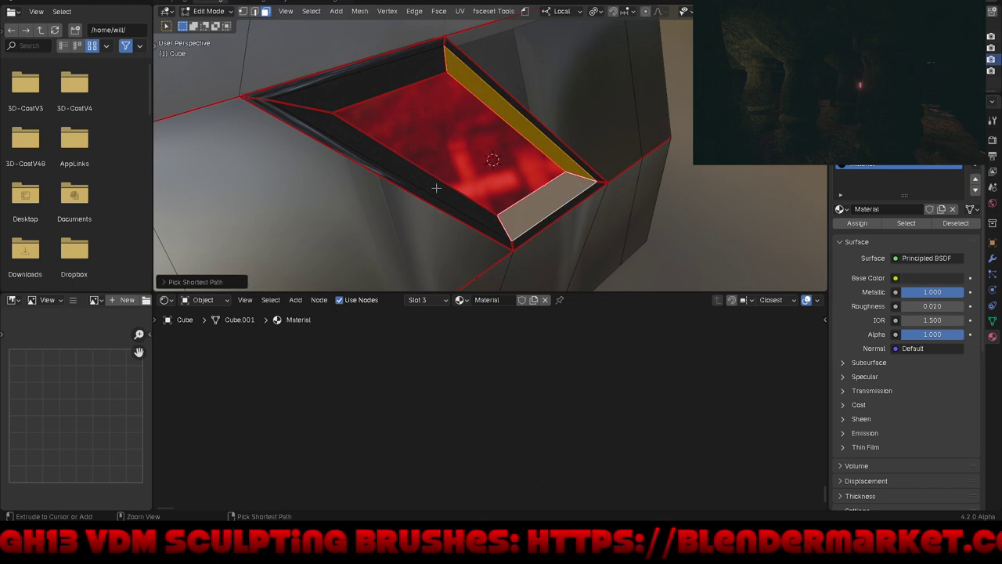
ctrl+click(436, 188)
ctrl+click(376, 78)
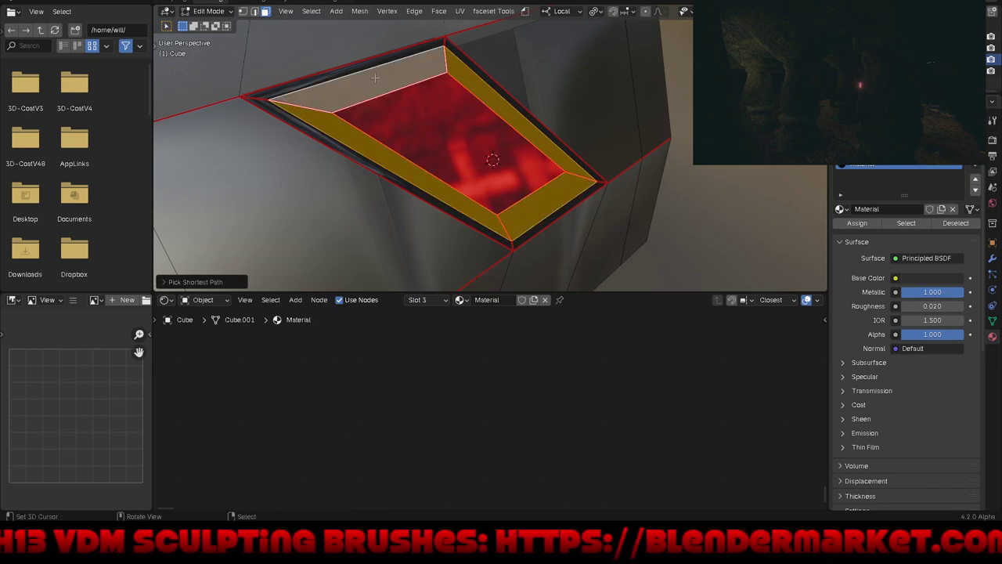
ctrl+click(375, 77)
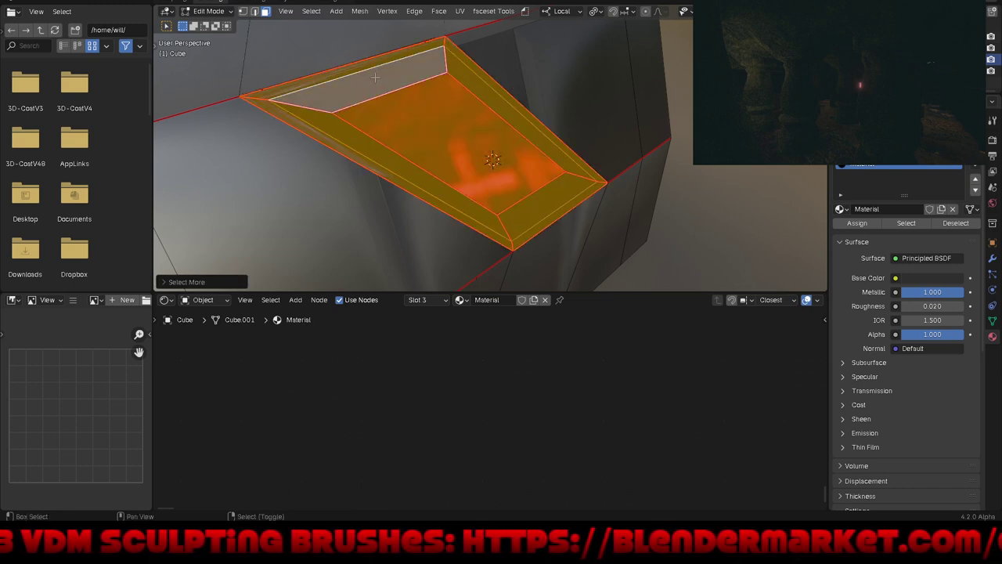
shift+click(376, 77)
shift+click(375, 76)
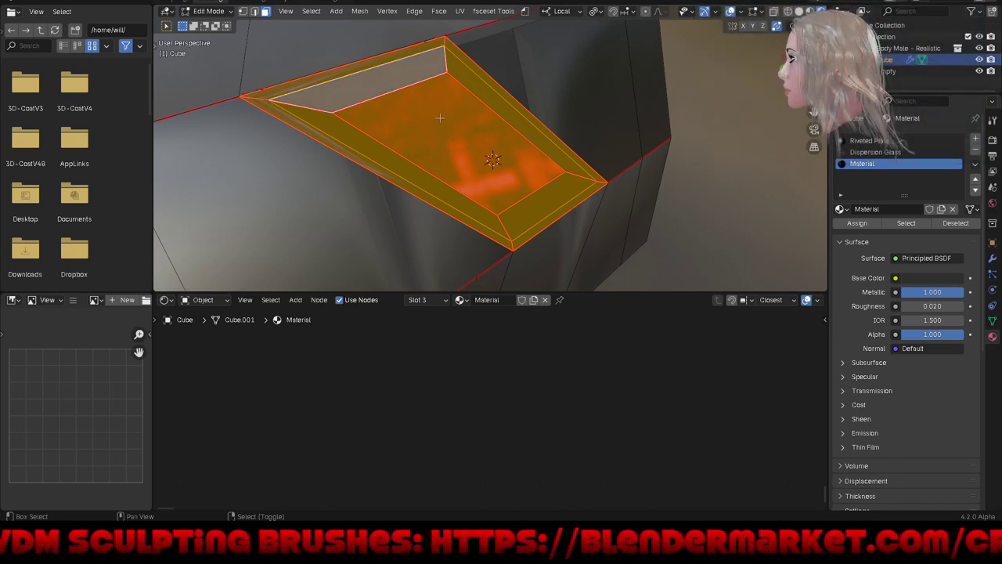
middle_drag(584, 244, 622, 232)
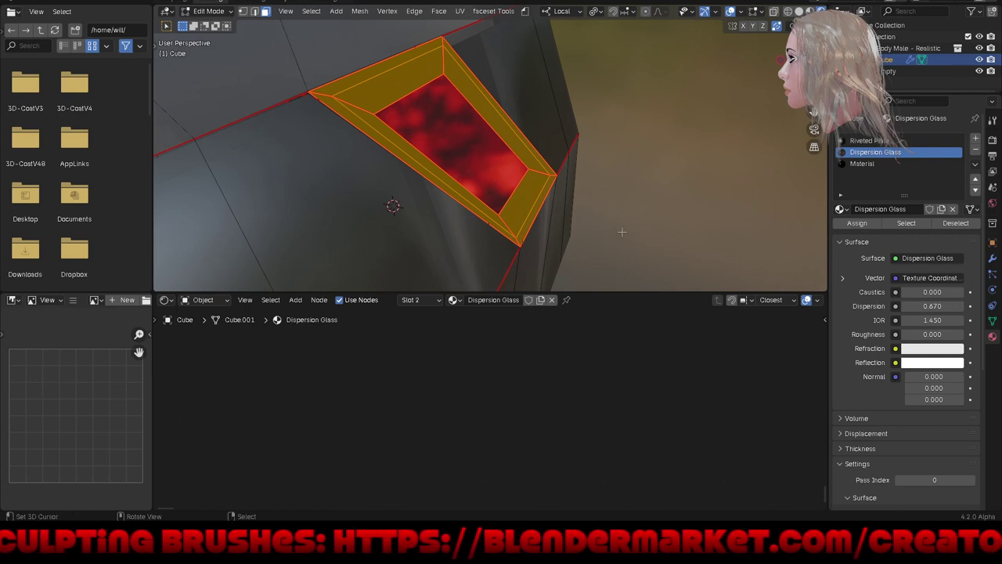
Step: Extrude the window frame faces along their normals and check the result from Top view
key(e)
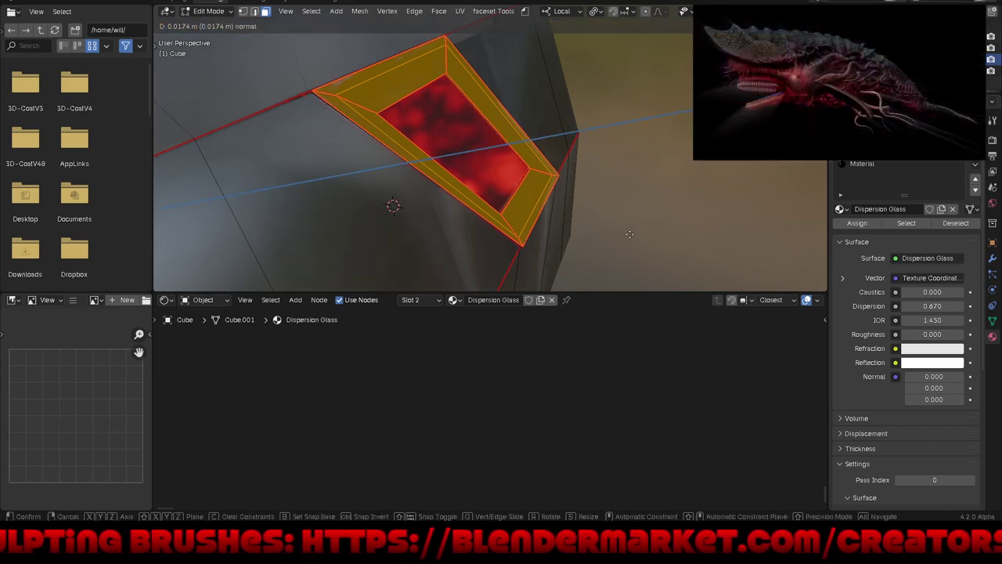
click(634, 233)
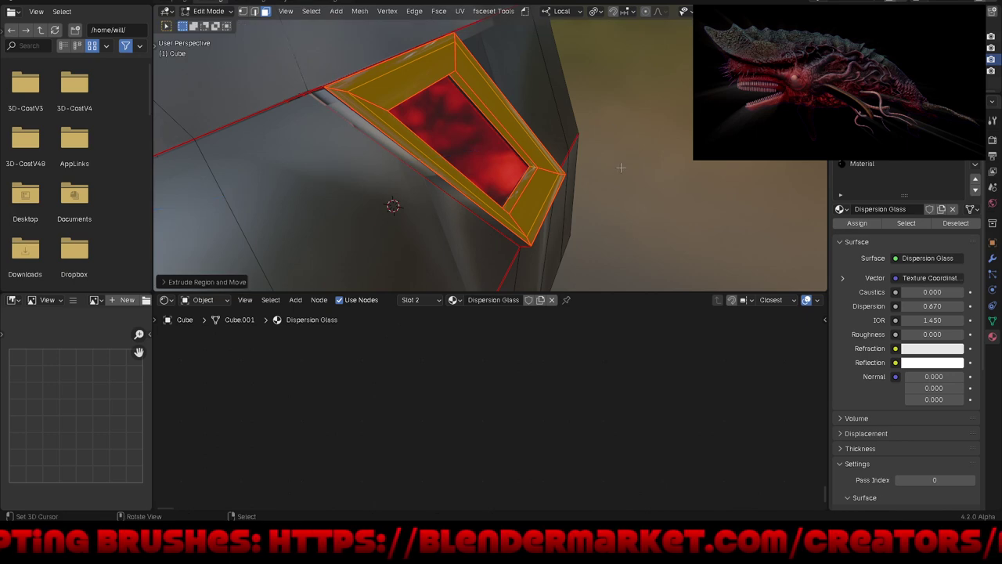
key(KP_7)
scroll(563, 166, down, 4)
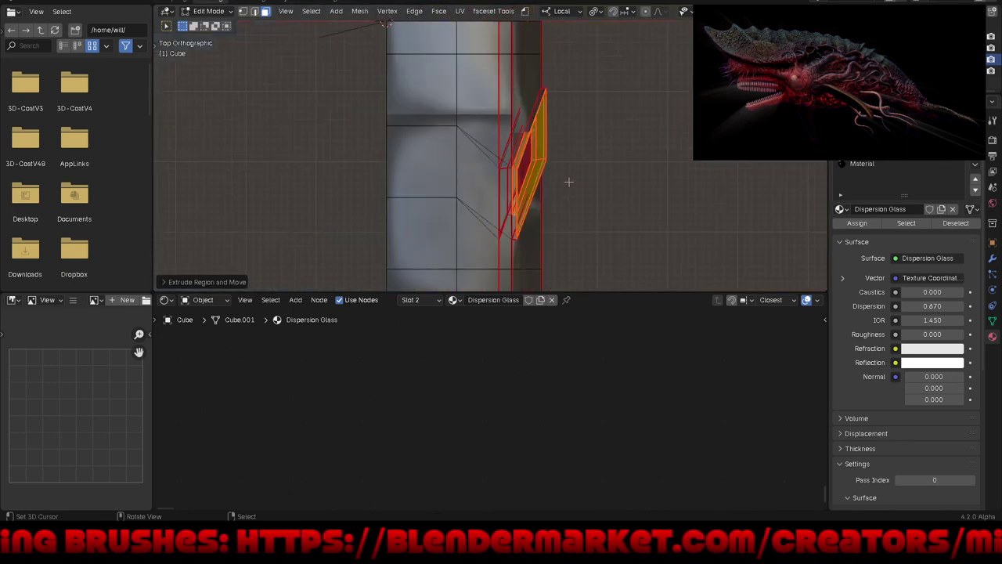
scroll(557, 147, up, 2)
scroll(572, 94, up, 2)
scroll(593, 53, up, 2)
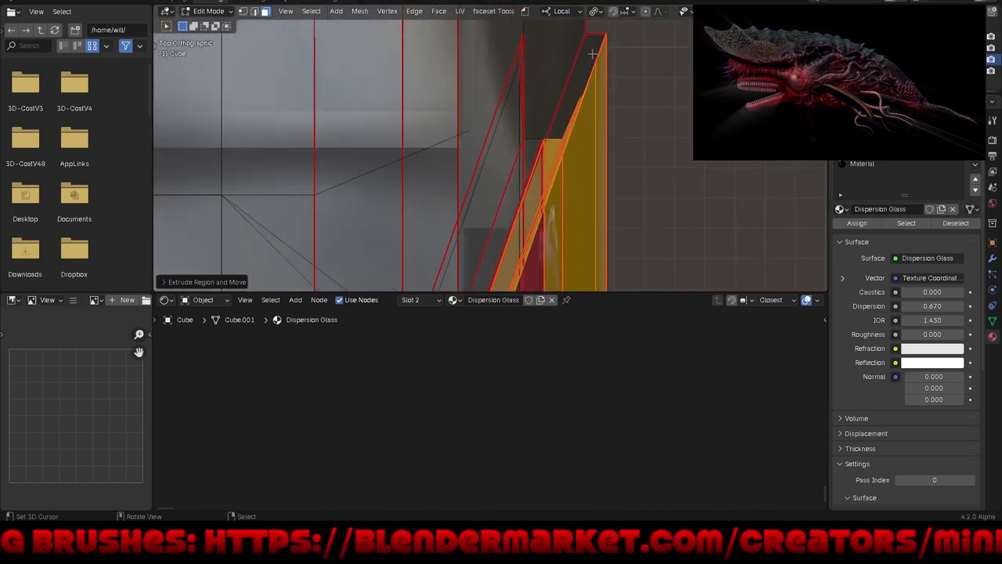
Step: Inspect the deeper frame in perspective with viewport overlays hidden
scroll(572, 62, down, 1)
scroll(576, 102, down, 2)
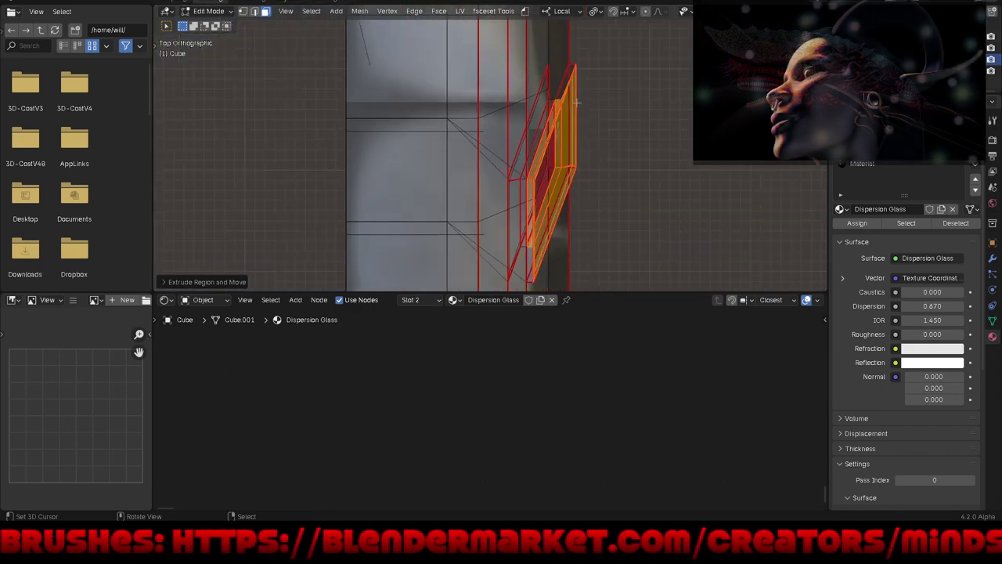
scroll(577, 141, down, 2)
scroll(615, 211, down, 1)
middle_drag(615, 211, 573, 78)
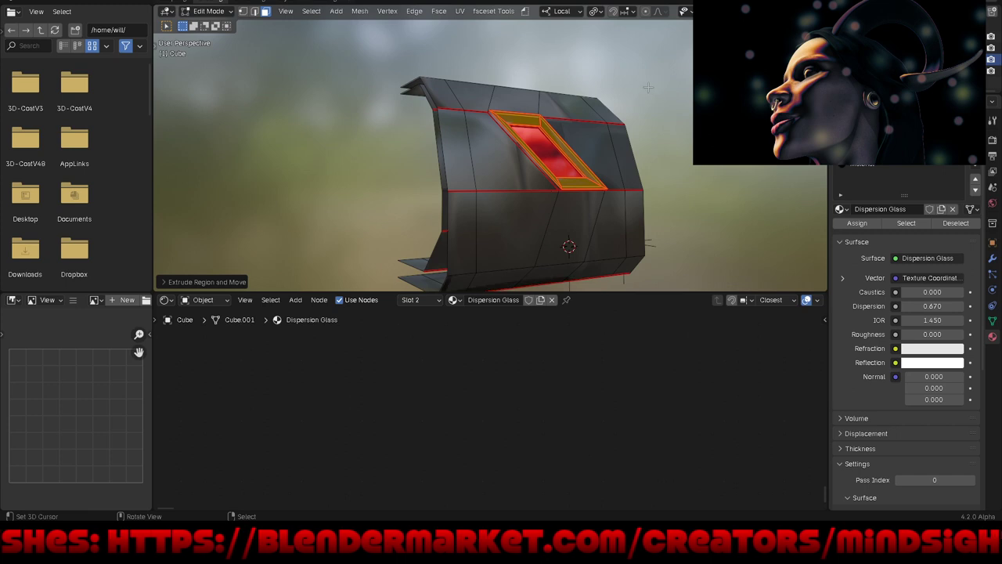
key(shift+alt+z)
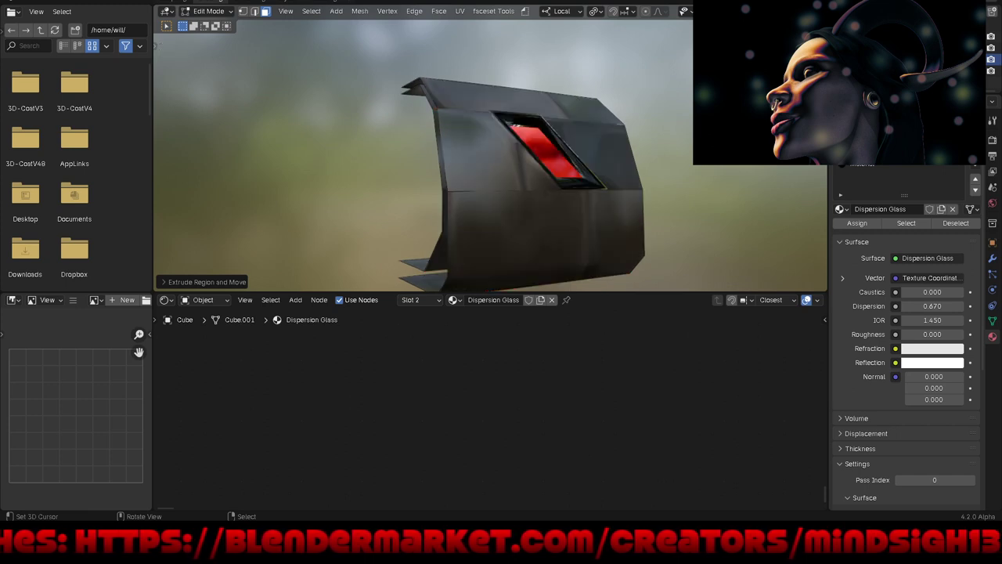
scroll(663, 218, up, 5)
mouse_move(664, 218)
middle_down()
mouse_move(703, 153)
mouse_move(566, 197)
mouse_move(558, 178)
mouse_move(559, 190)
middle_up()
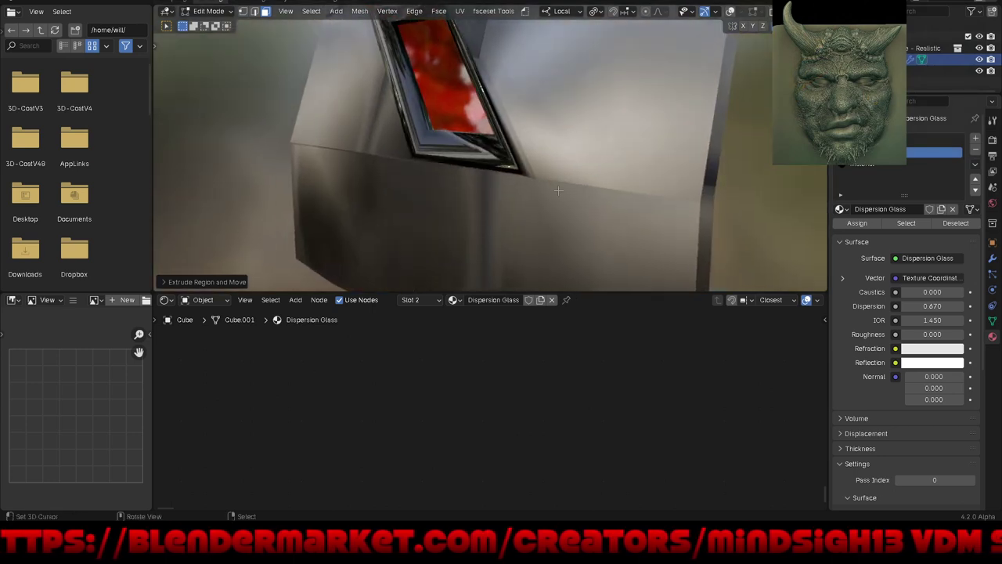
Step: Undo the frame extrusion and bring the viewport overlays back
key(ctrl+z)
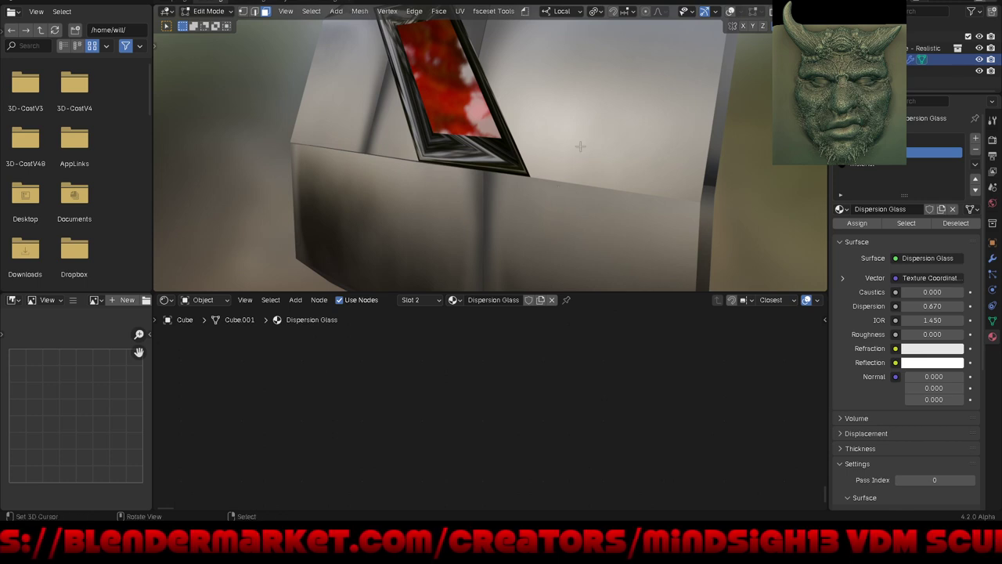
key(shift+alt+z)
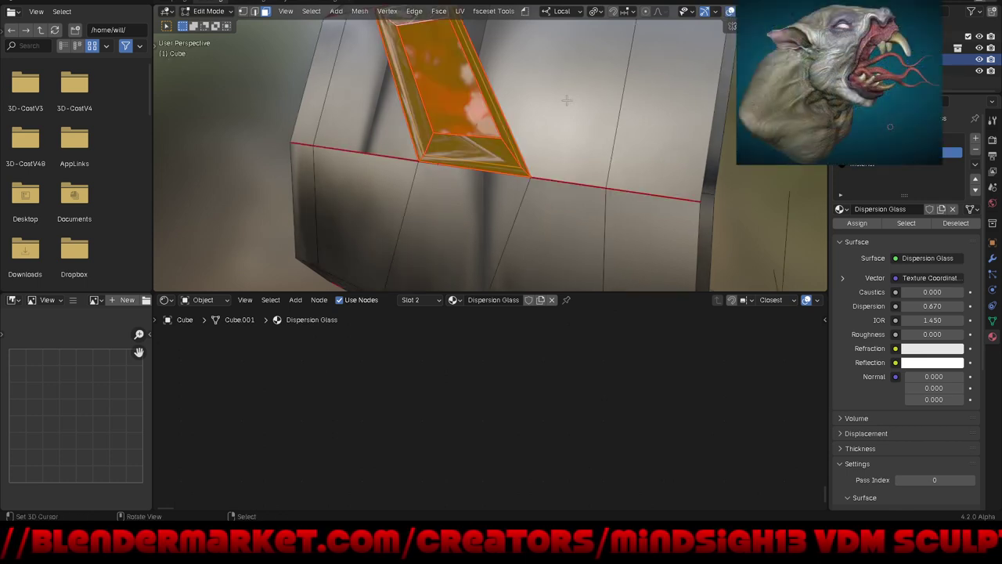
middle_drag(530, 122, 288, 3)
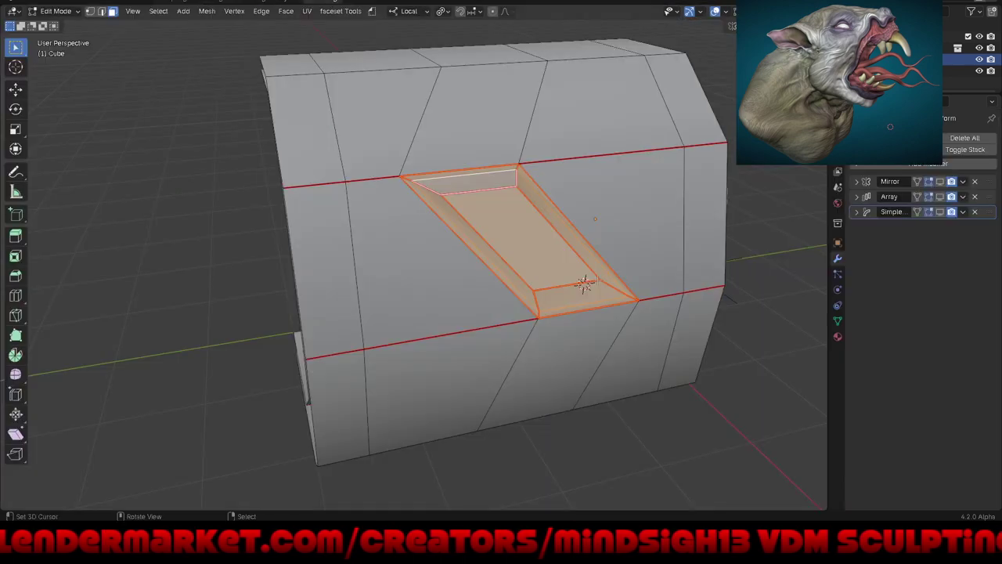
Step: Display the Mirror, Array and deform modifiers in Edit Mode to see the full curved tunnel
scroll(593, 282, up, 3)
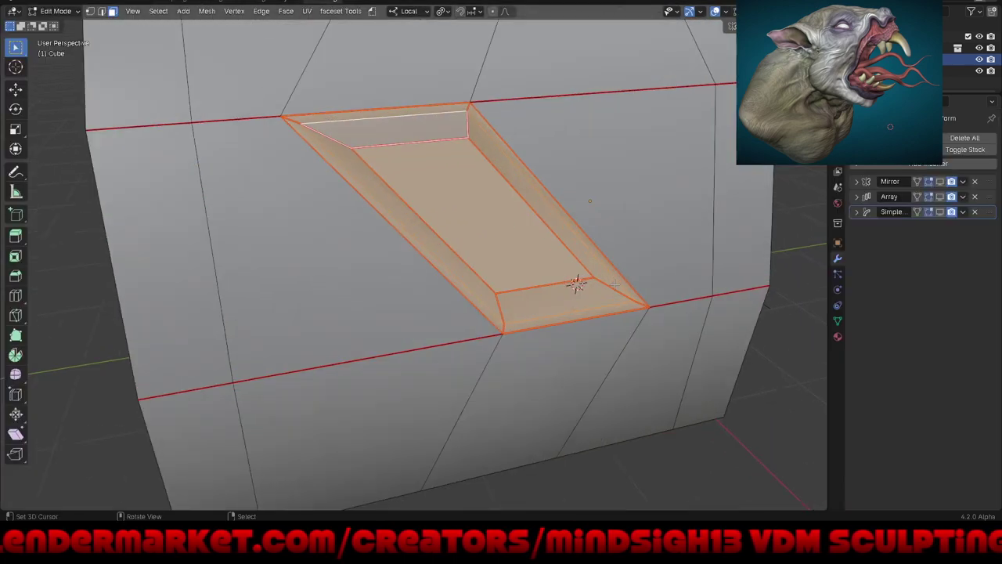
scroll(577, 281, up, 3)
mouse_move(564, 285)
middle_down()
mouse_move(609, 290)
mouse_move(587, 392)
mouse_move(459, 390)
middle_up()
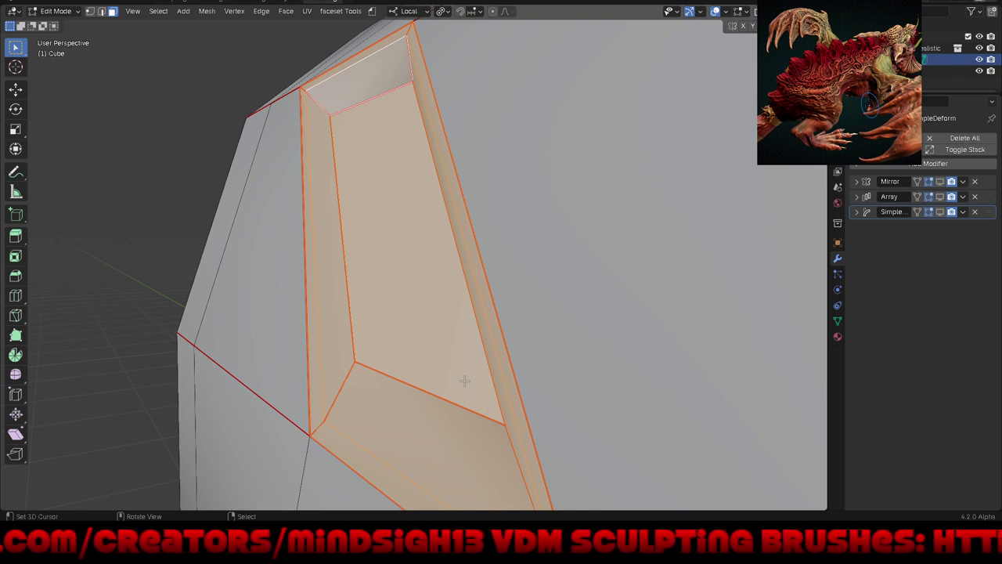
click(964, 148)
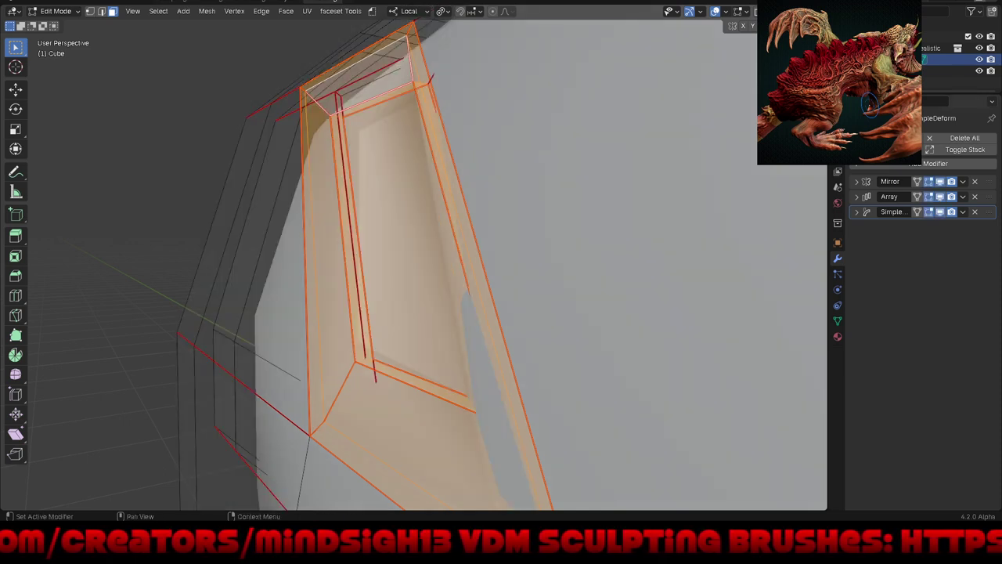
scroll(577, 169, down, 5)
middle_drag(577, 169, 430, 187)
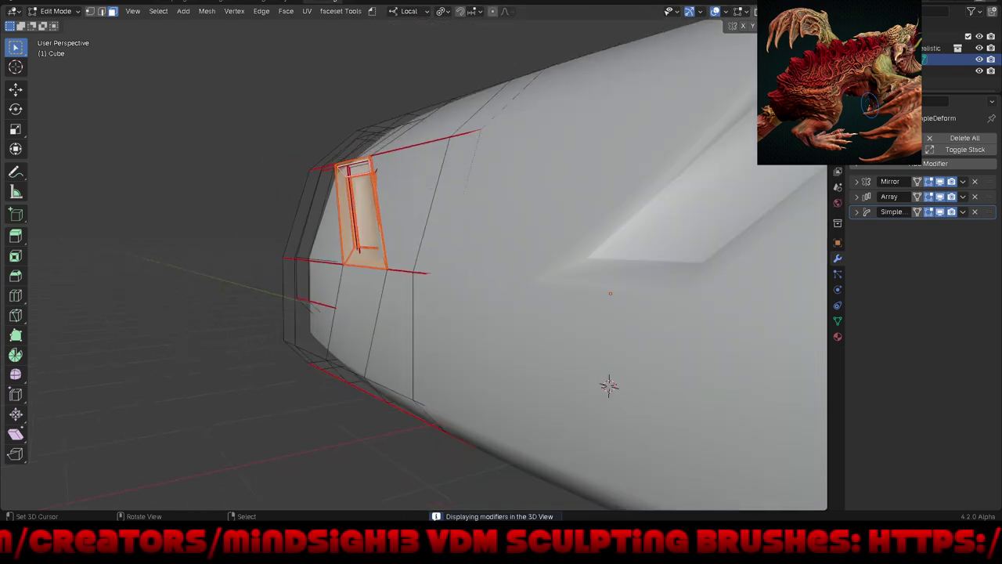
Step: View the whole curved tunnel in Material Preview shading
click(752, 11)
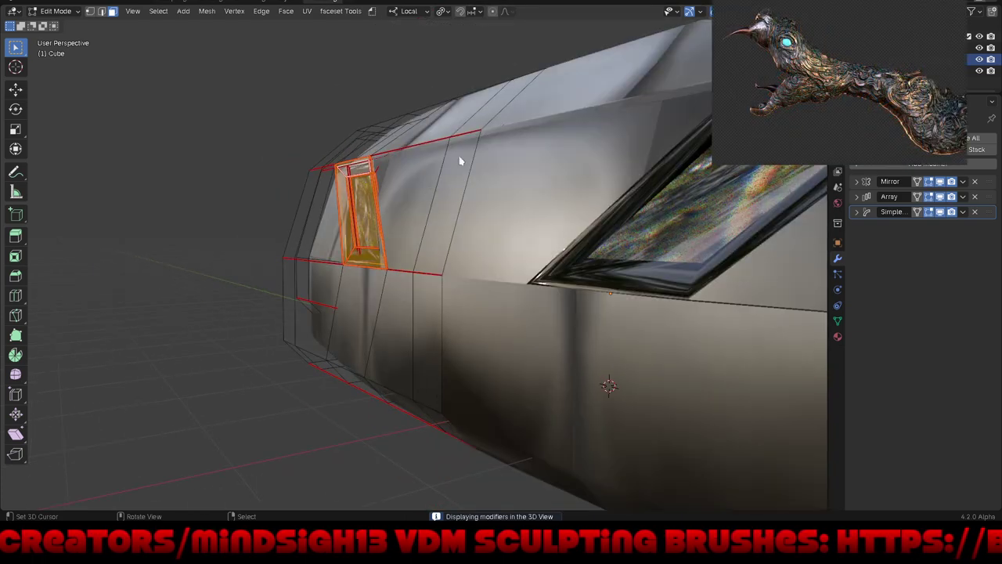
scroll(276, 212, down, 5)
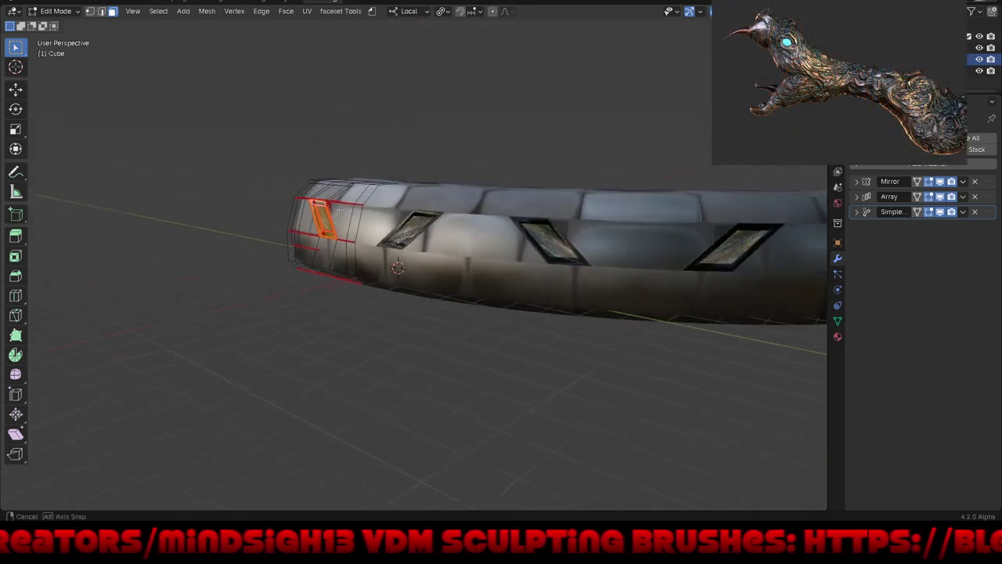
mouse_move(276, 213)
middle_down()
mouse_move(382, 250)
mouse_move(304, 174)
mouse_move(212, 197)
mouse_move(633, 201)
mouse_move(731, 191)
middle_up()
mouse_move(629, 226)
middle_down()
mouse_move(593, 251)
mouse_move(439, 243)
middle_up()
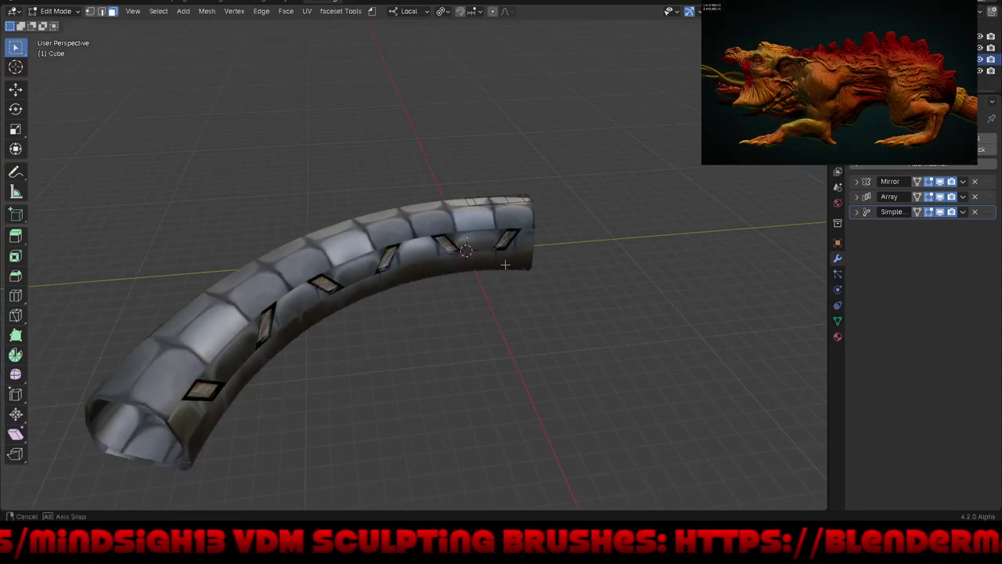
middle_drag(257, 342, 334, 324)
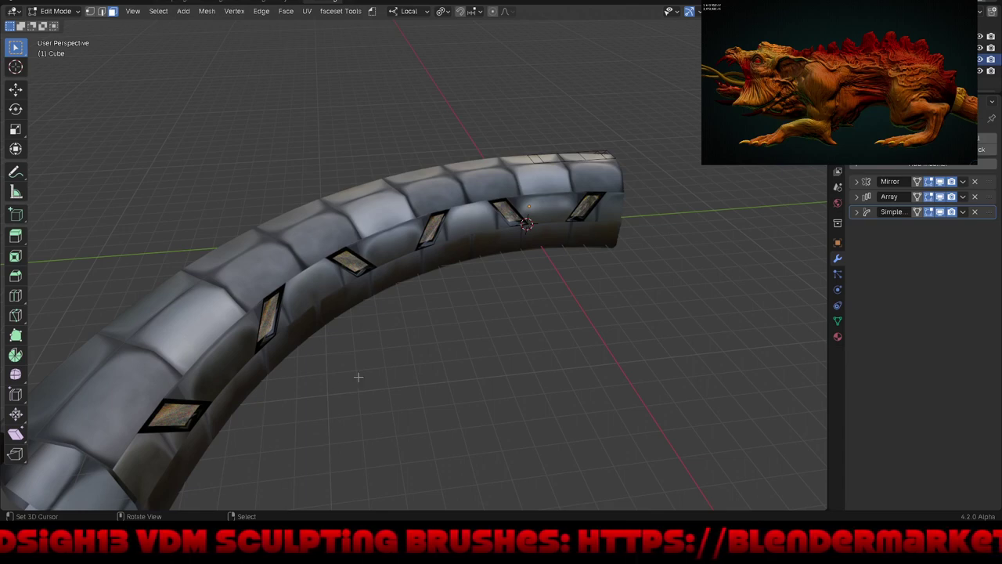
mouse_move(358, 377)
middle_down()
mouse_move(312, 351)
mouse_move(336, 346)
mouse_move(355, 357)
middle_up()
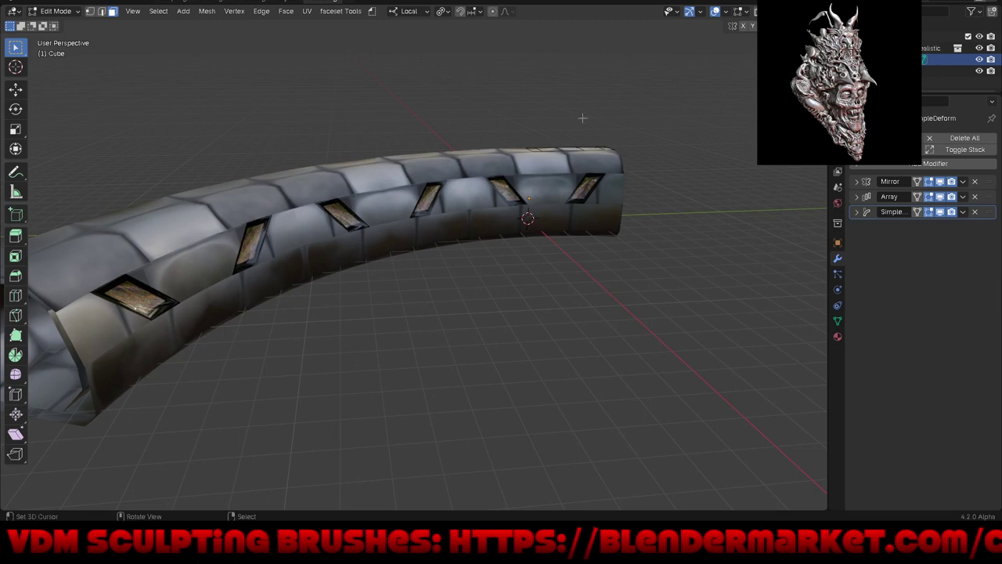
Step: Return to Solid shading and hide the modifier effects, leaving the single flat wall section
click(715, 12)
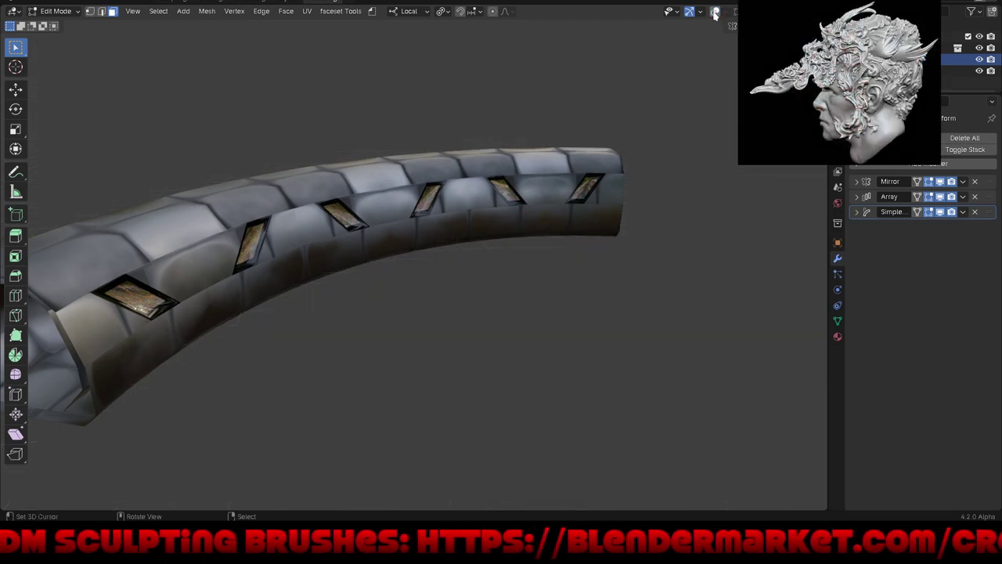
key(z)
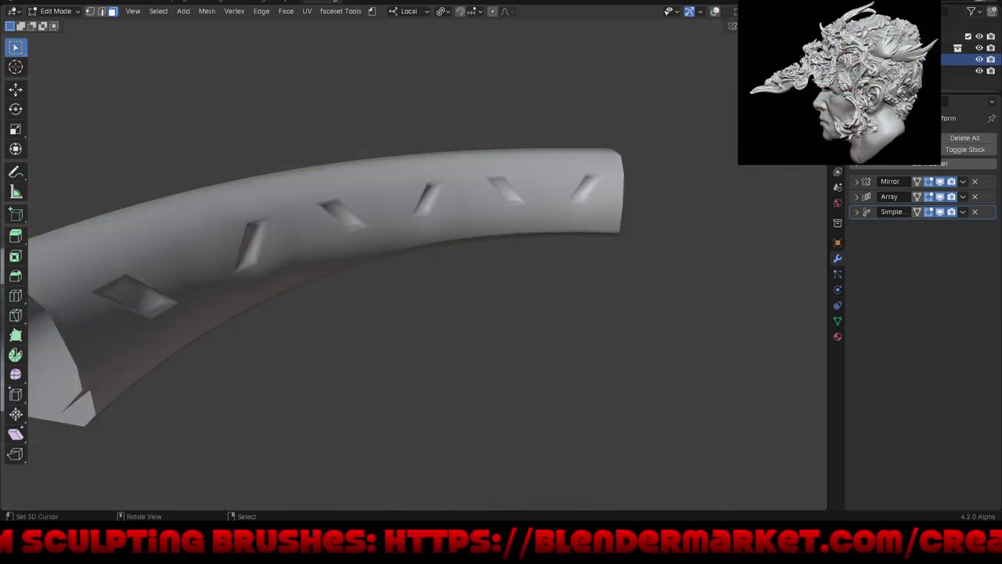
click(715, 12)
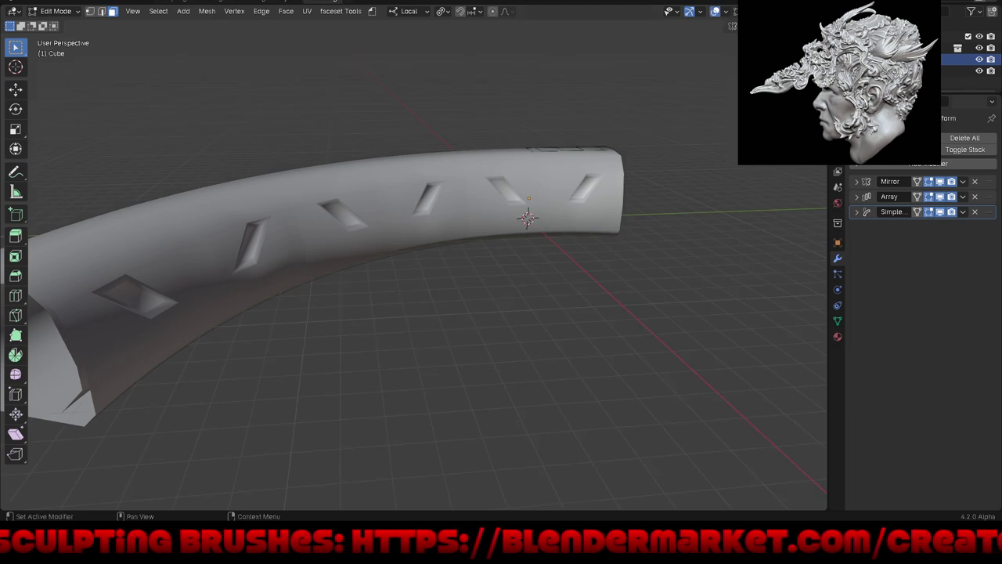
key(alt+m)
middle_drag(554, 198, 598, 246)
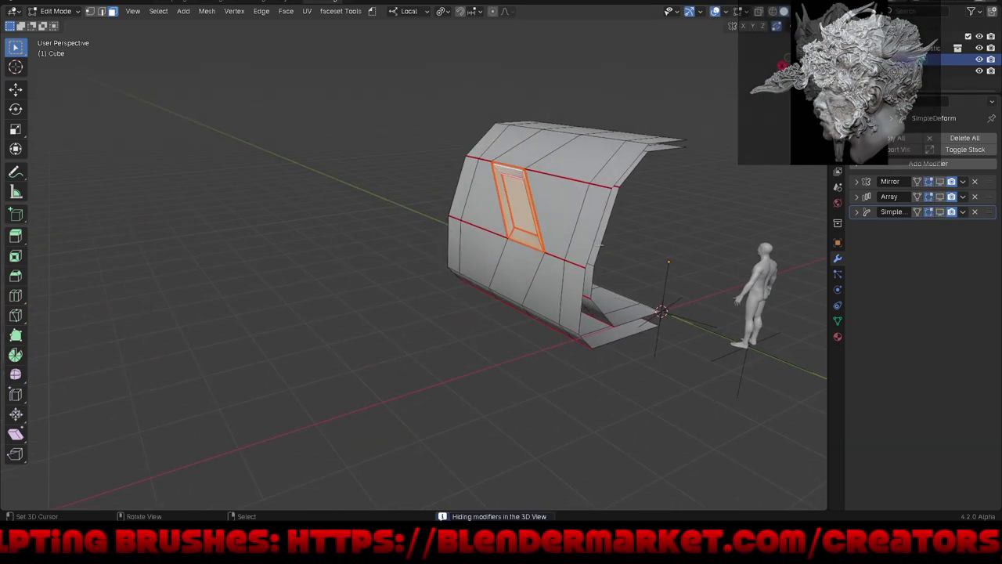
Step: Add edge loops beside the wall's creases, sliding one up near the top edge
middle_drag(598, 247, 566, 294)
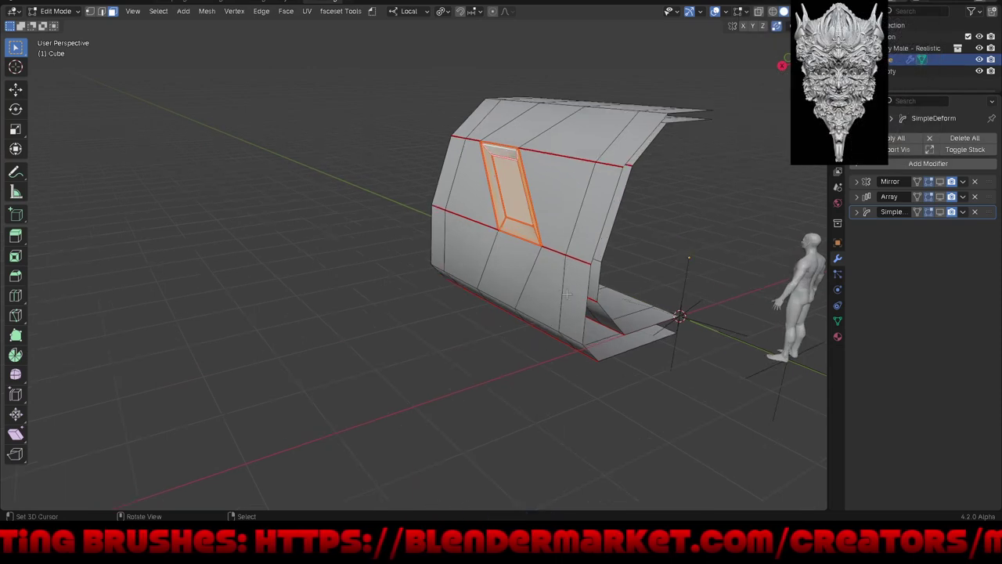
key(ctrl+r)
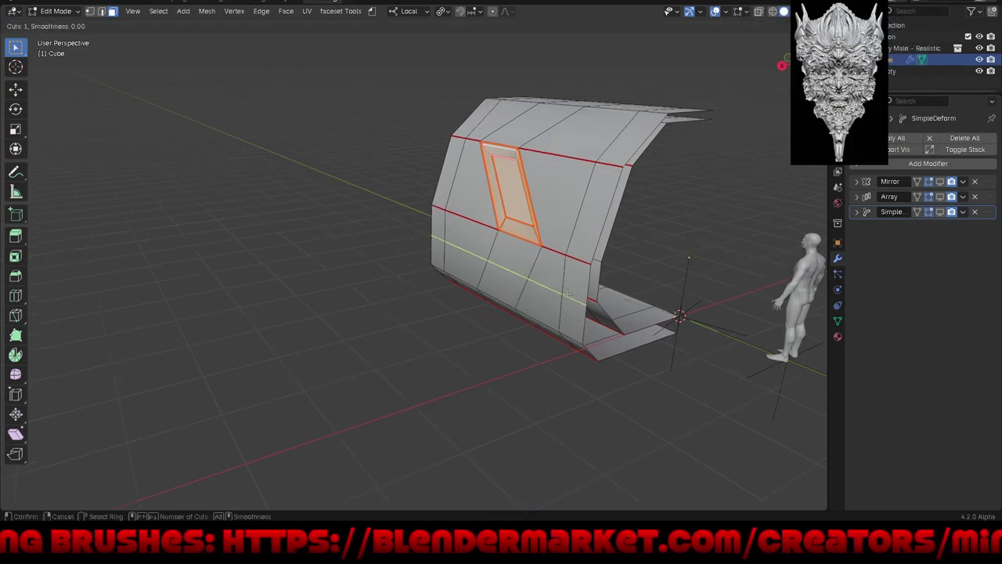
click(566, 293)
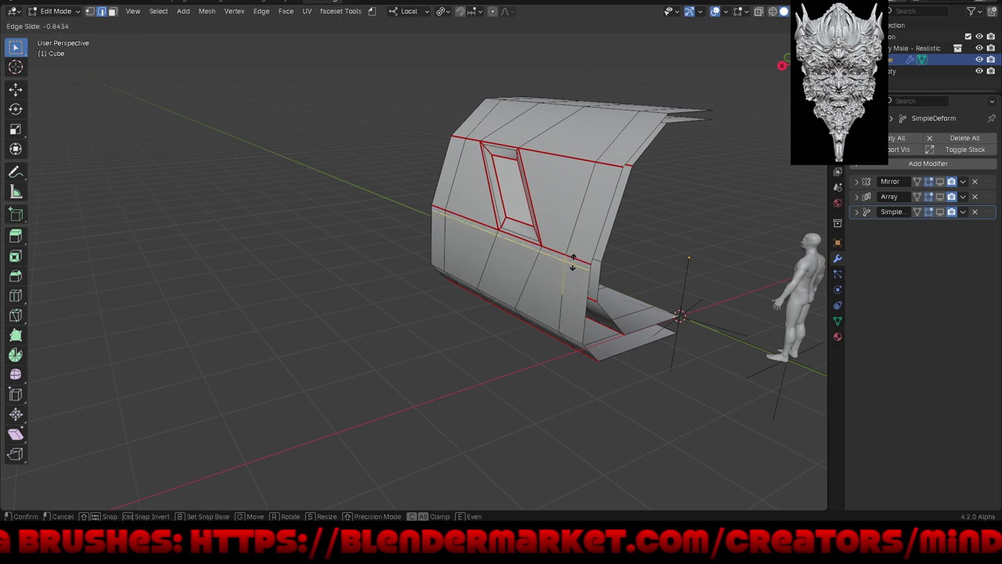
click(575, 266)
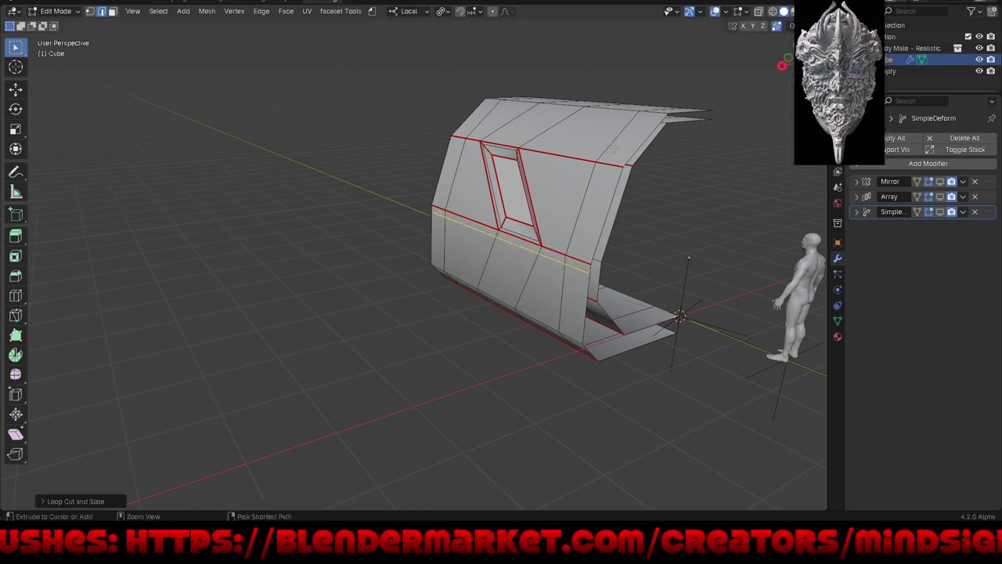
key(g)
key(g)
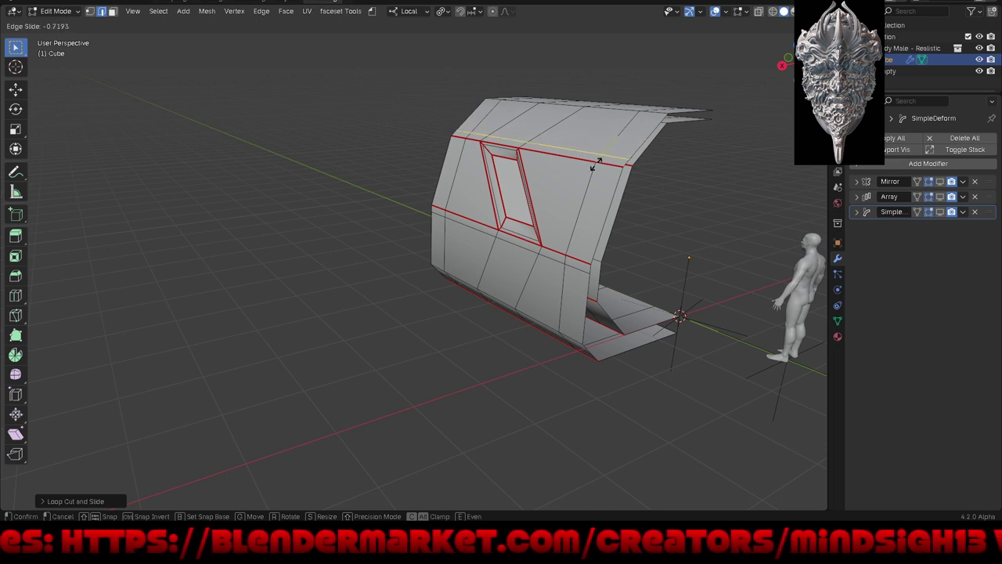
click(593, 164)
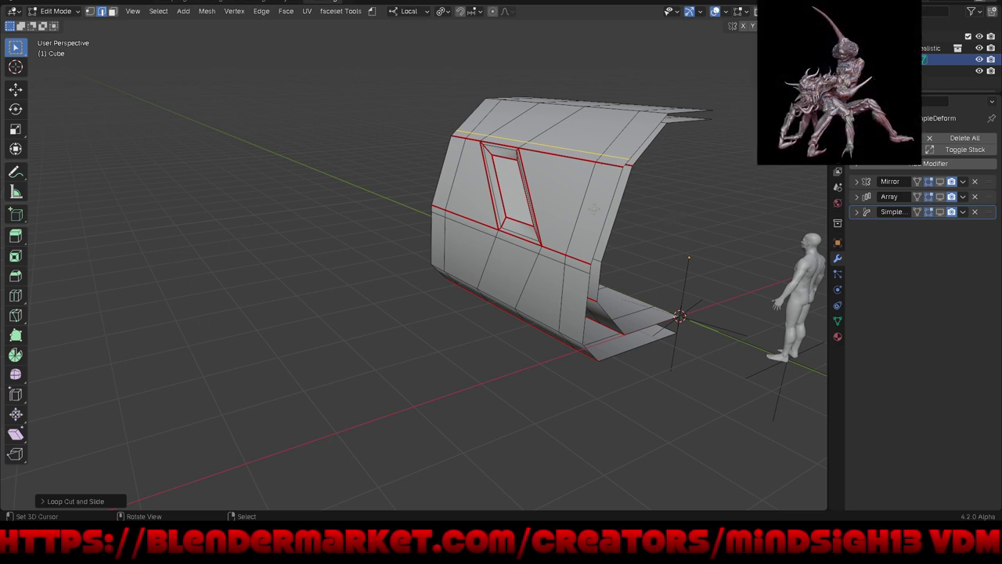
key(3)
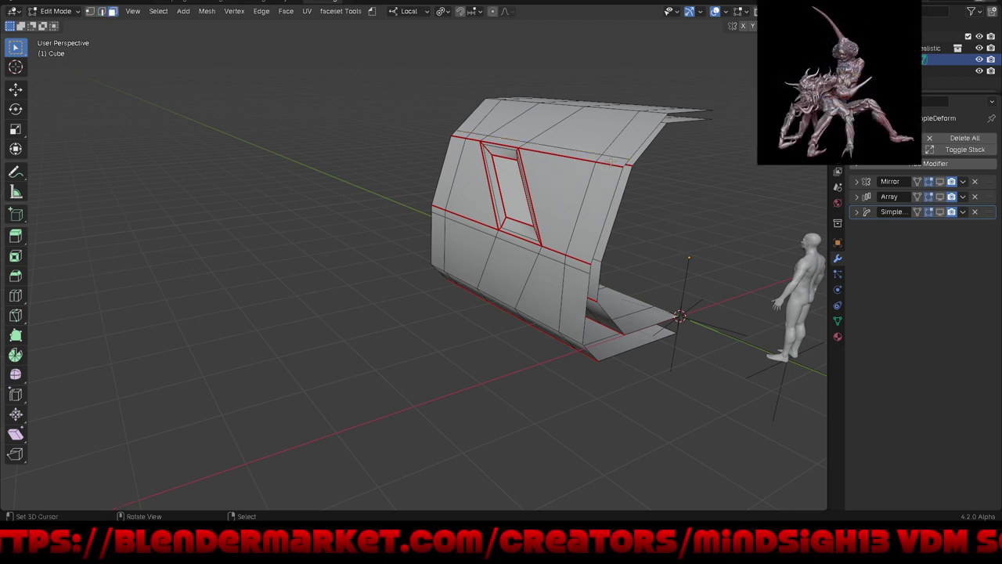
click(612, 160)
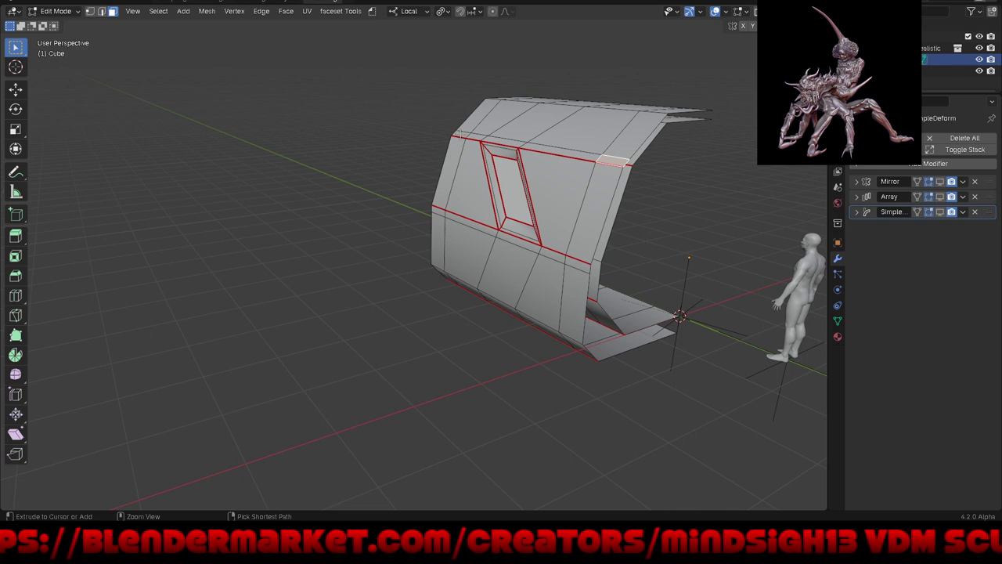
Step: Select the top and middle wall strips and assign them the 'Material' slot instead of Riveted Plate
ctrl+click(468, 141)
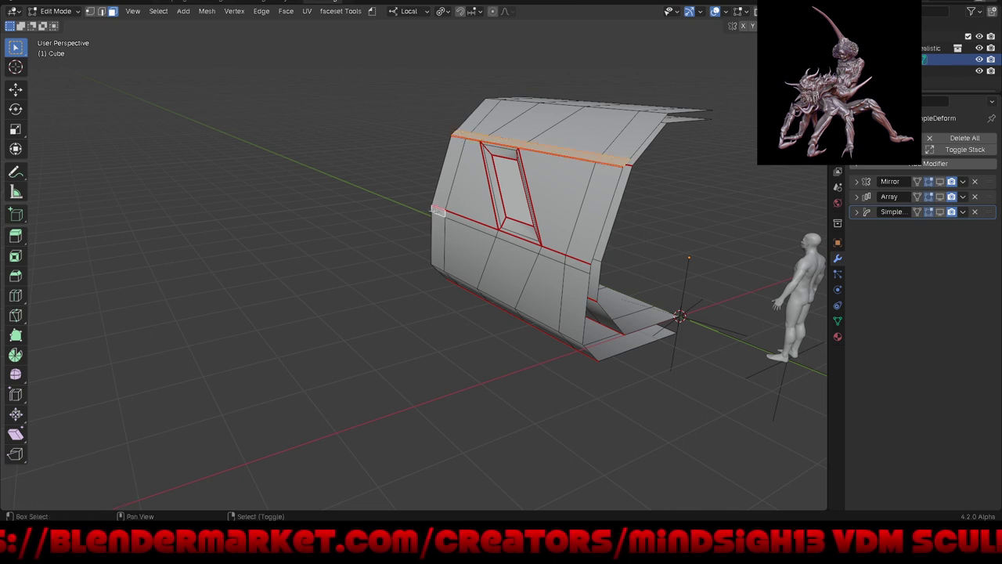
ctrl+click(578, 266)
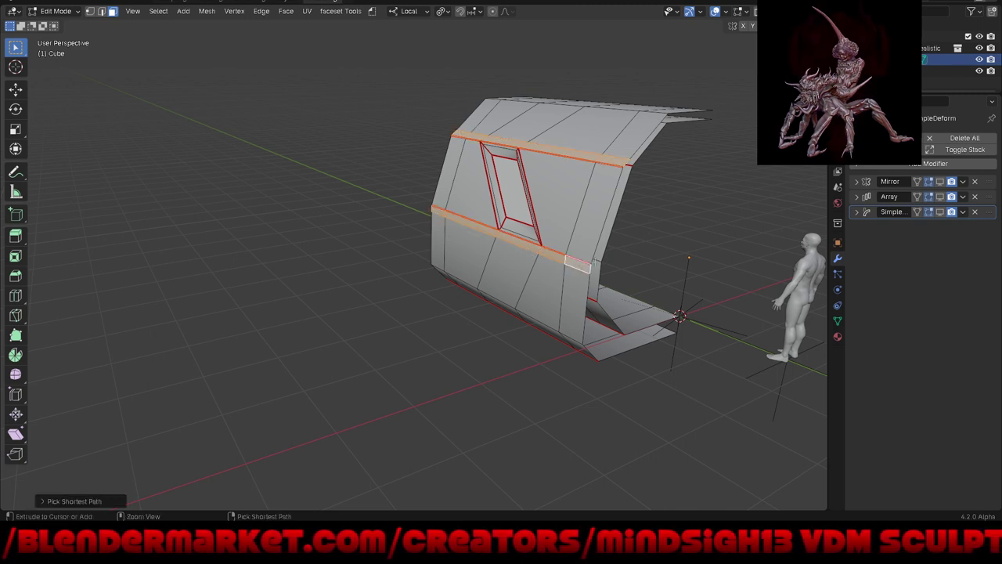
click(838, 337)
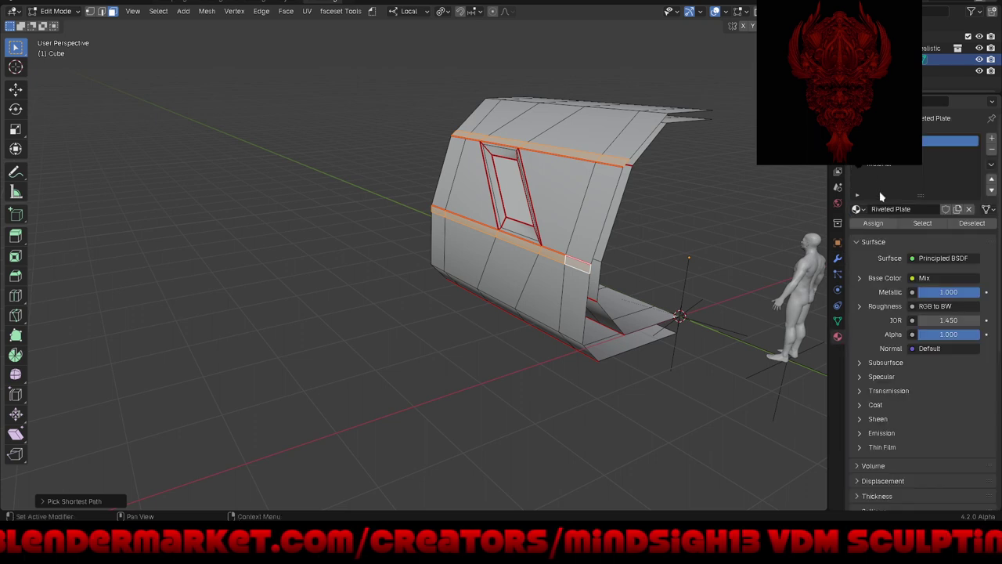
click(882, 165)
click(877, 224)
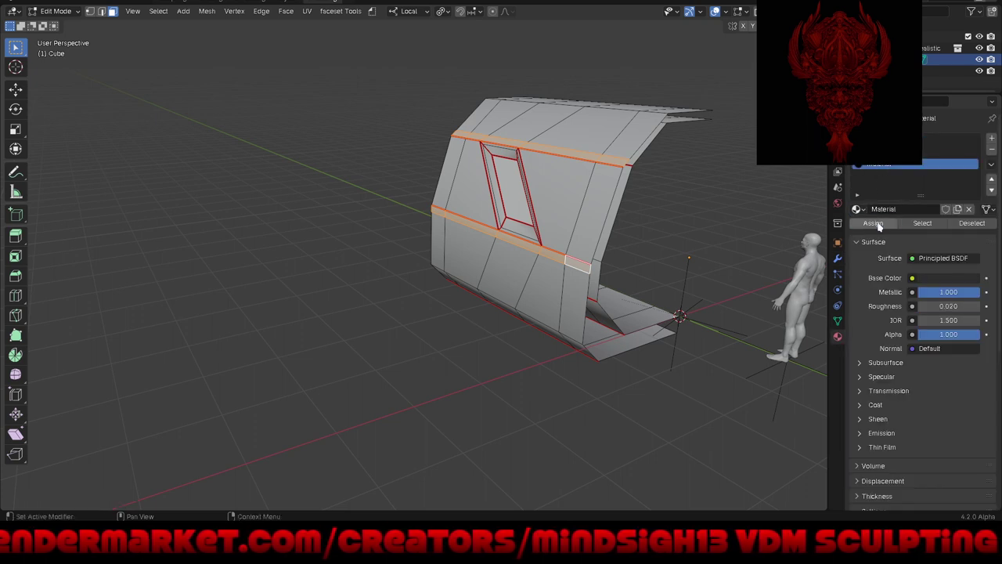
mouse_move(576, 187)
middle_down()
mouse_move(548, 193)
mouse_move(458, 115)
middle_up()
Step: Add two loop cuts, one near the wall's top and one just below the window
key(ctrl+r)
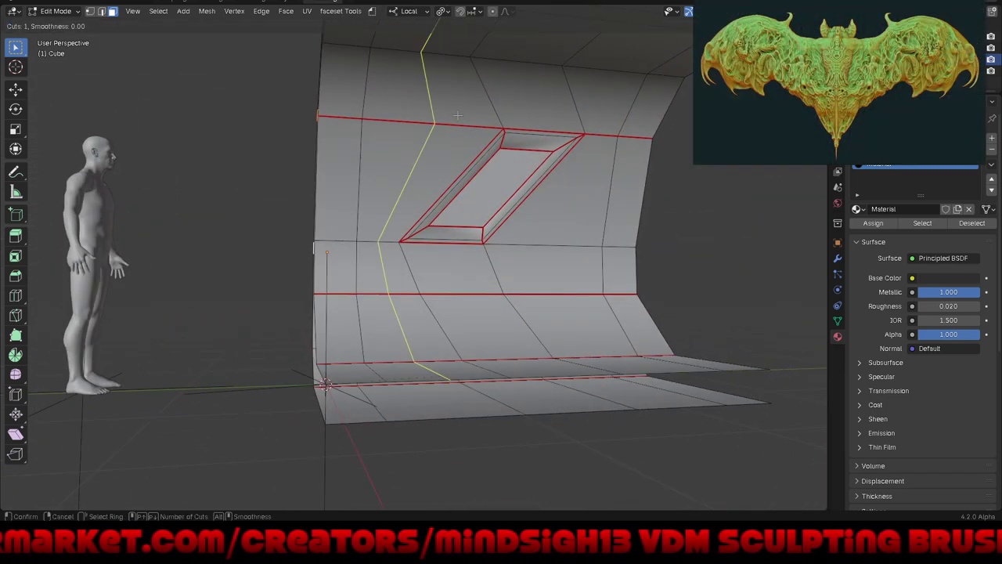
click(357, 92)
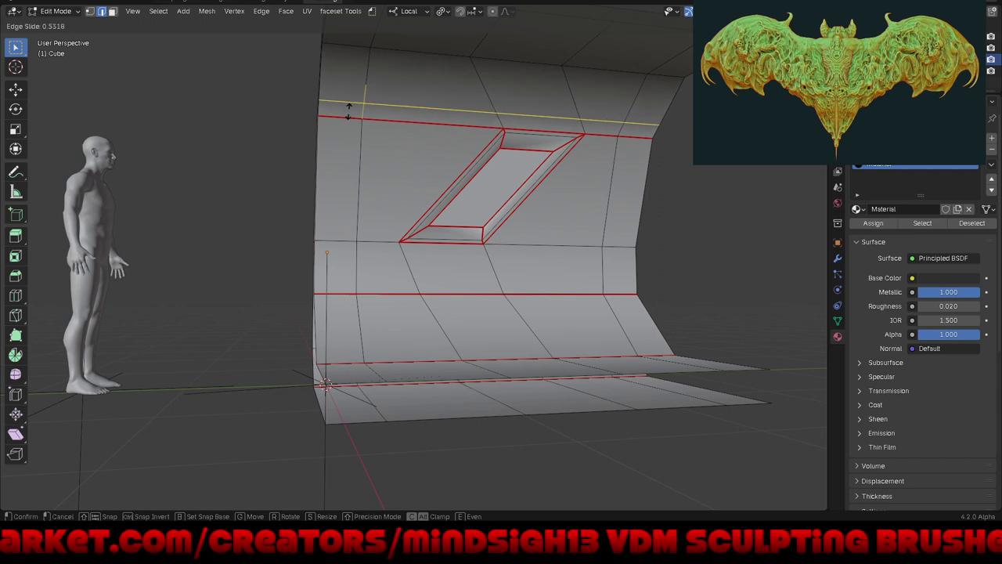
click(348, 113)
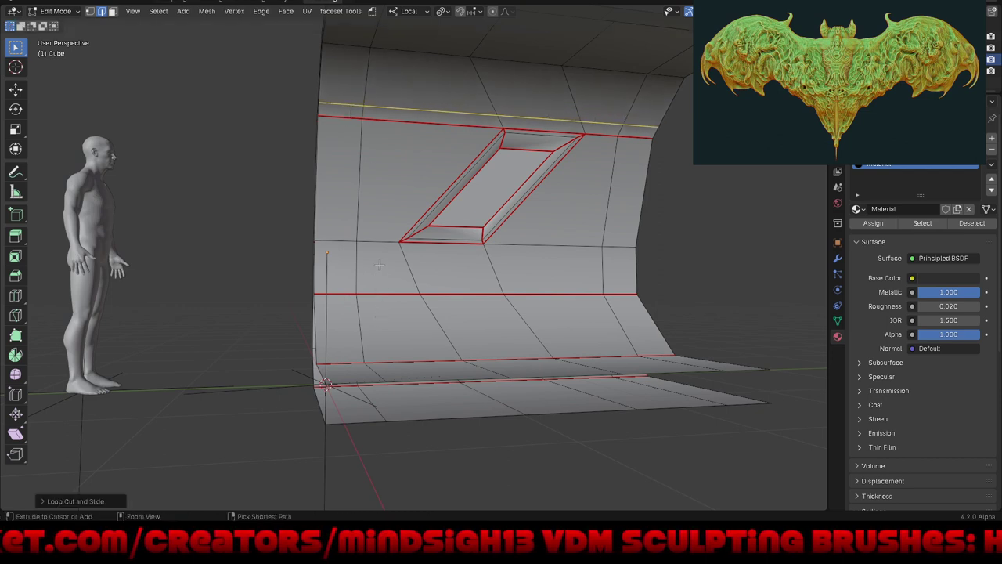
key(ctrl+r)
click(328, 253)
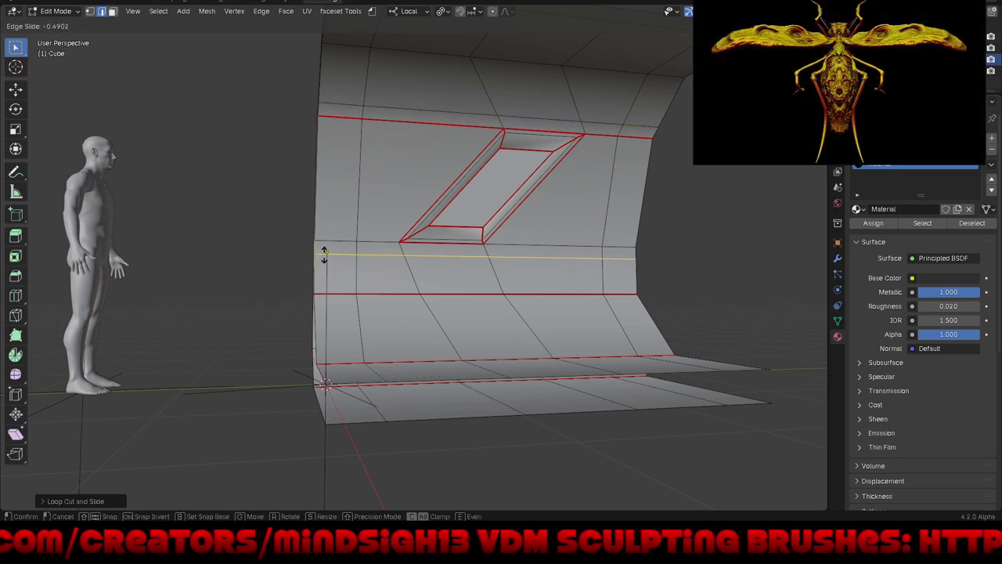
click(324, 255)
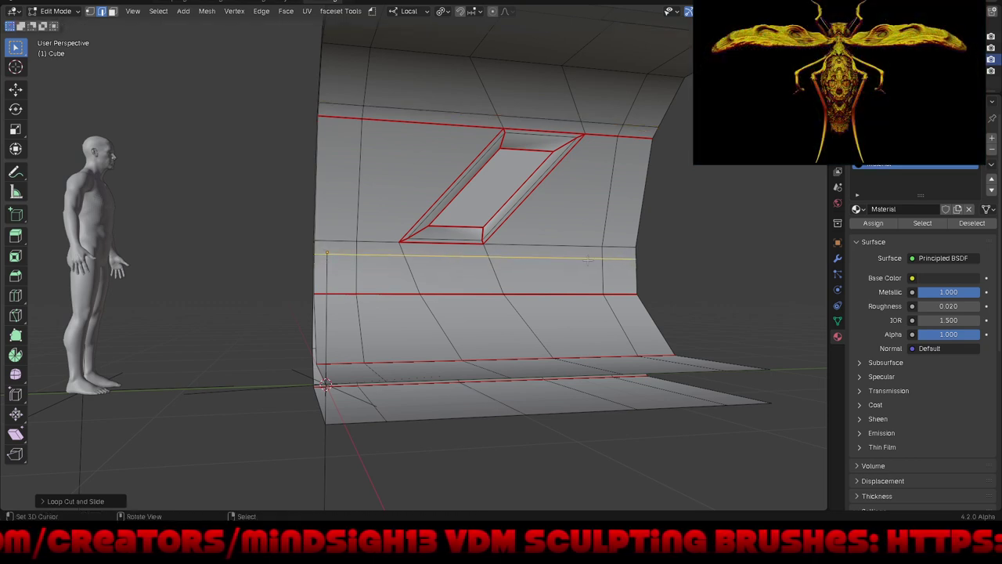
Step: Select the strip below the window and the top strip, and assign them 'Material'
key(3)
click(620, 252)
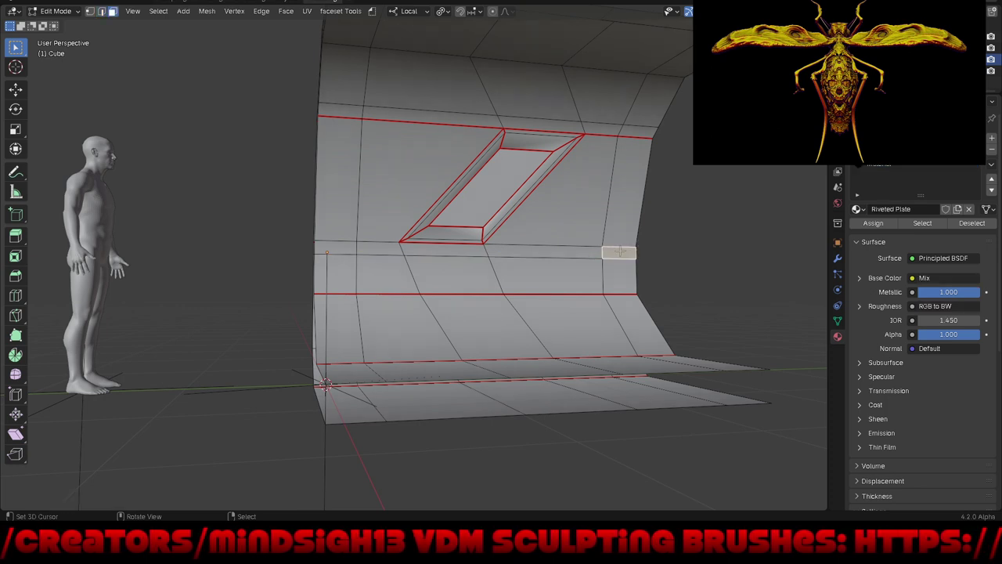
ctrl+click(343, 247)
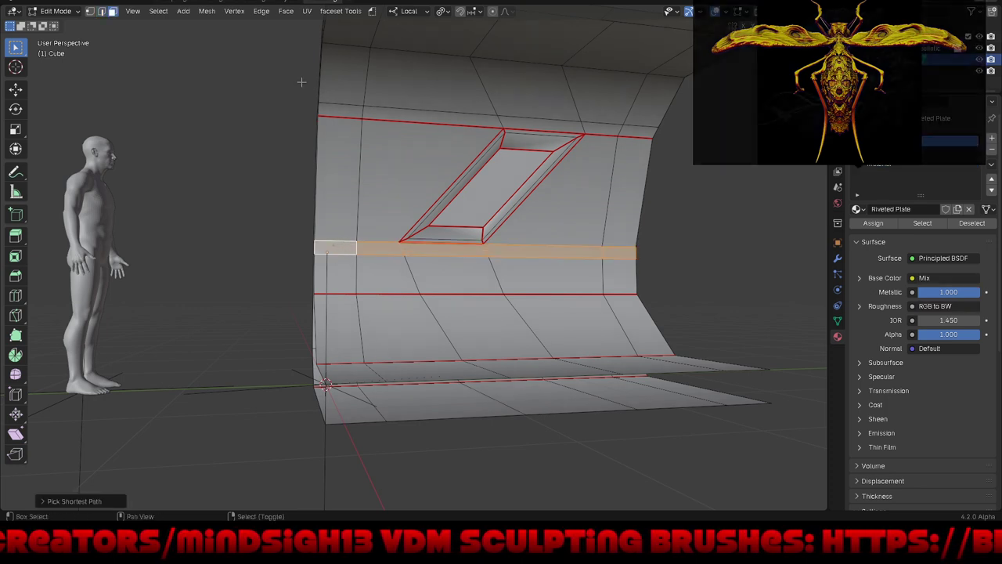
shift+click(341, 111)
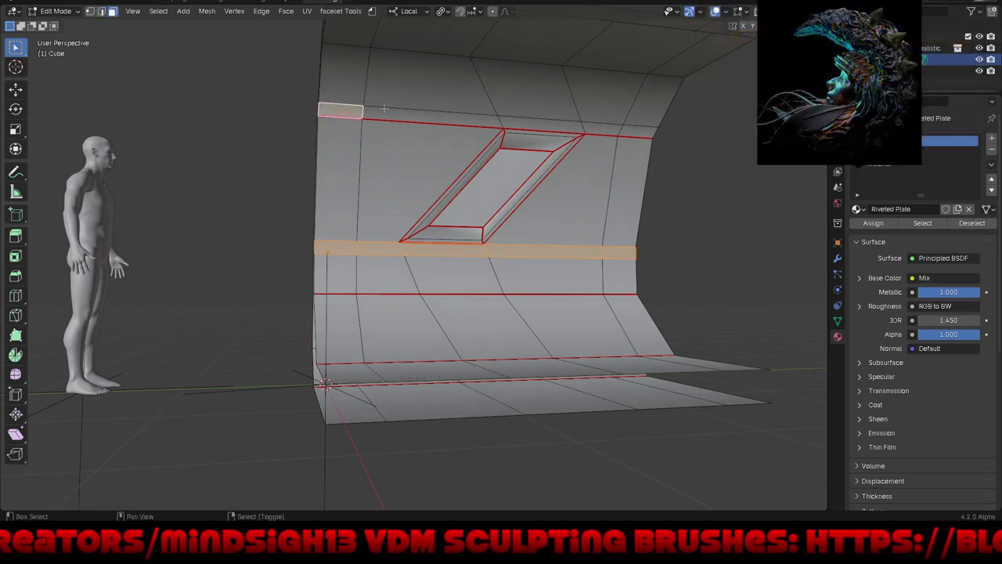
ctrl+click(640, 130)
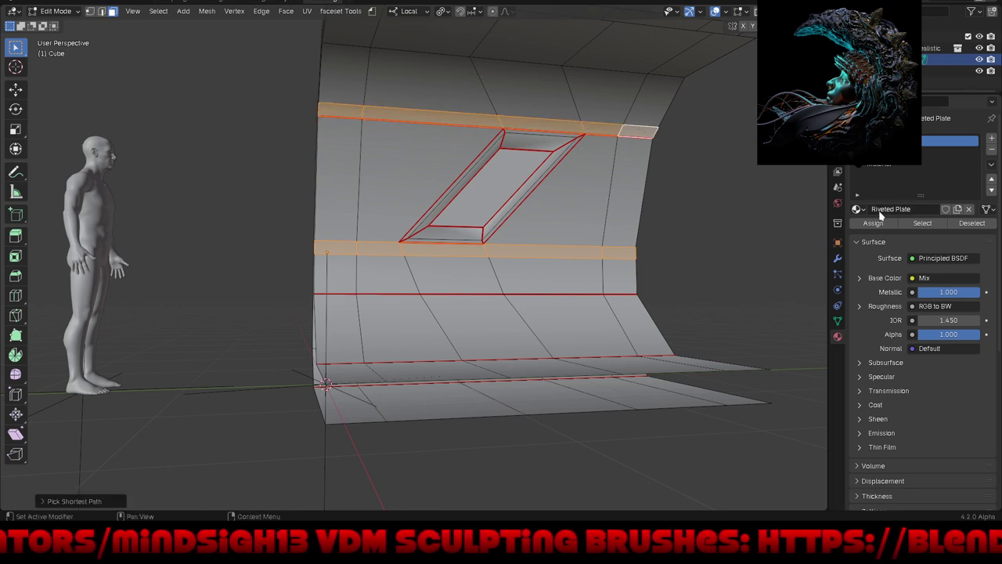
click(891, 165)
click(882, 225)
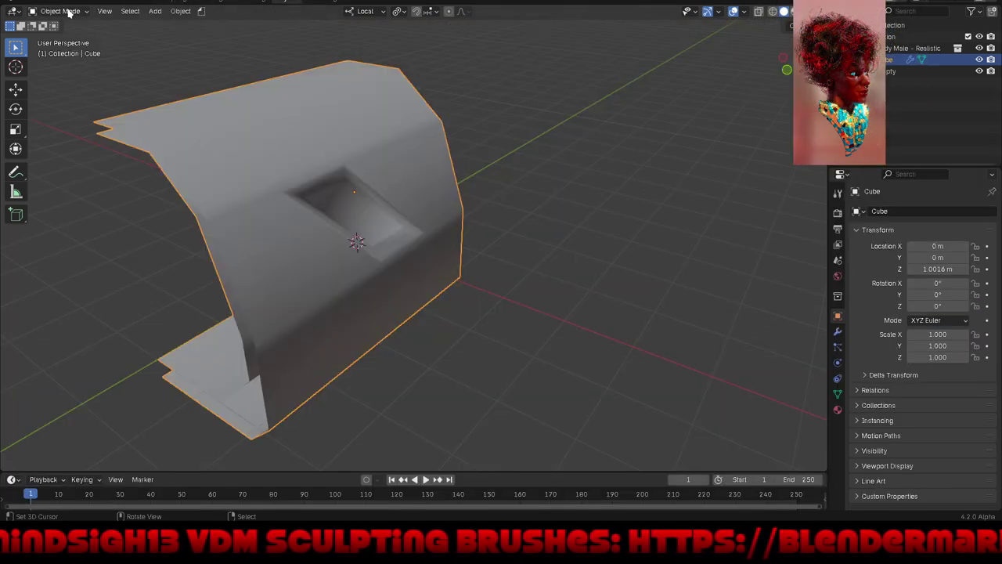
Step: Preview the riveted-plate and dark metal materials on the piece in Material Preview
click(794, 11)
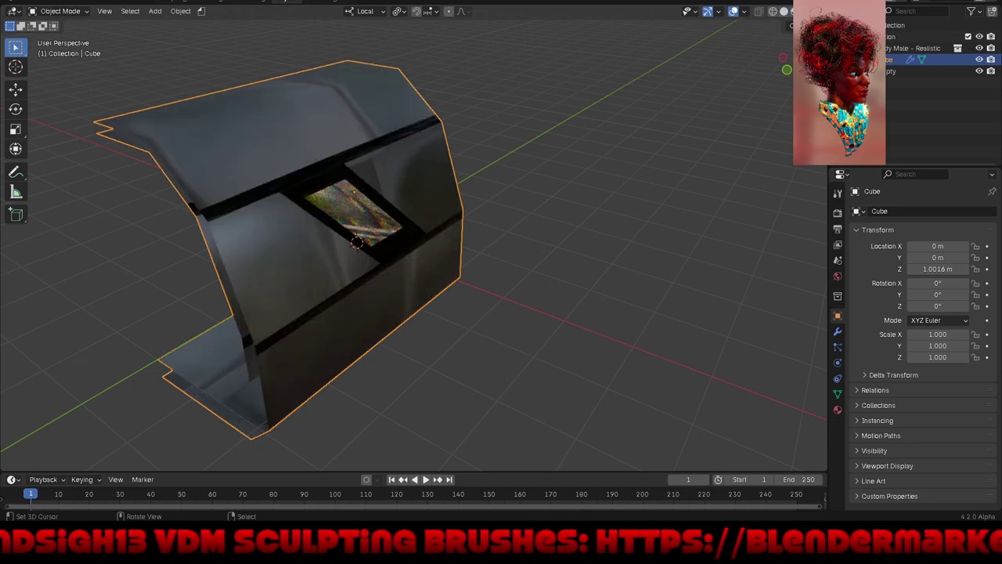
middle_drag(723, 195, 637, 179)
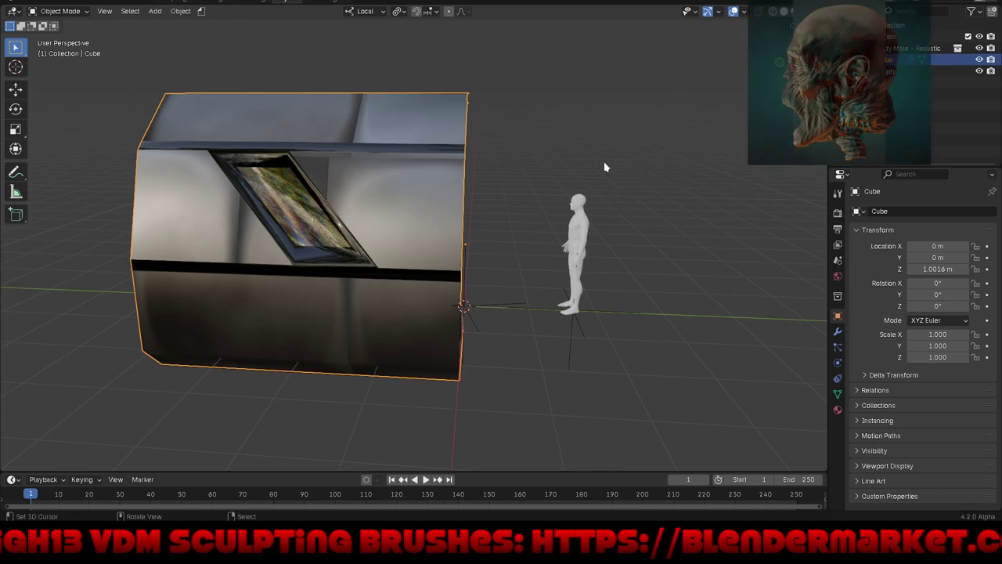
middle_drag(559, 157, 600, 168)
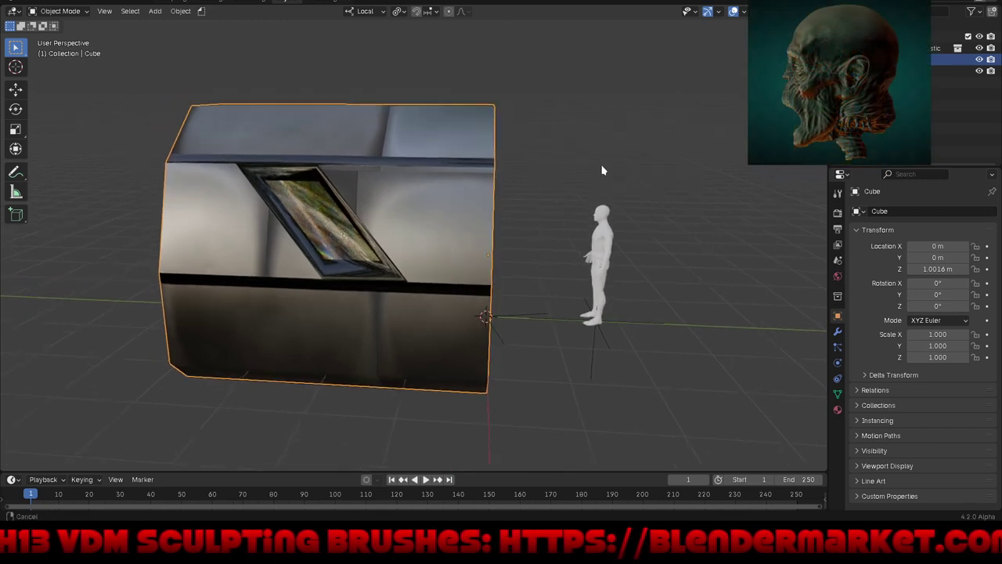
Step: Show the modifiers in the viewport to see the long curved tunnel with repeated windows
click(837, 331)
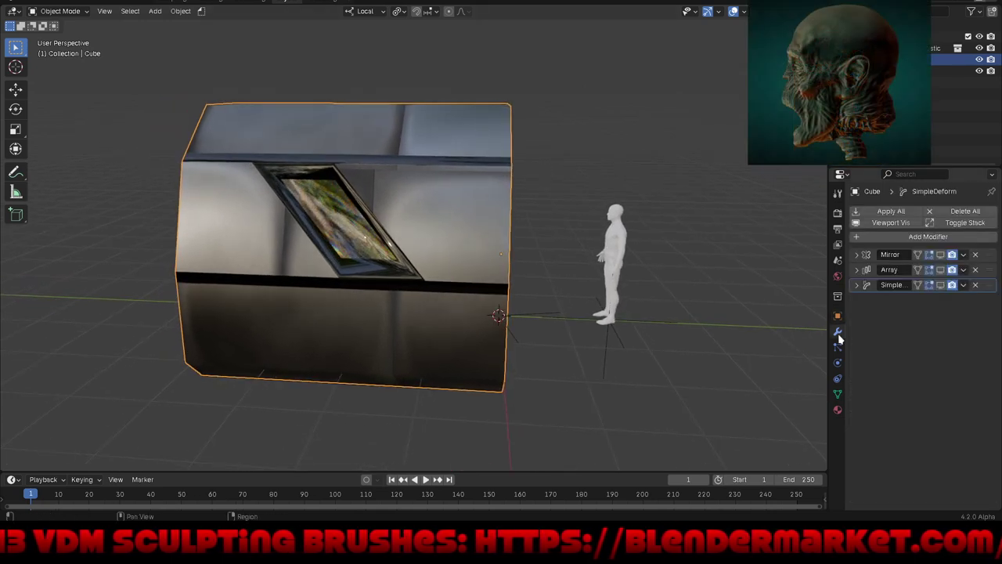
click(901, 223)
scroll(484, 203, down, 4)
mouse_move(250, 210)
middle_down()
mouse_move(666, 211)
mouse_move(665, 180)
mouse_move(677, 188)
mouse_move(697, 153)
middle_up()
scroll(676, 168, up, 1)
scroll(677, 172, up, 3)
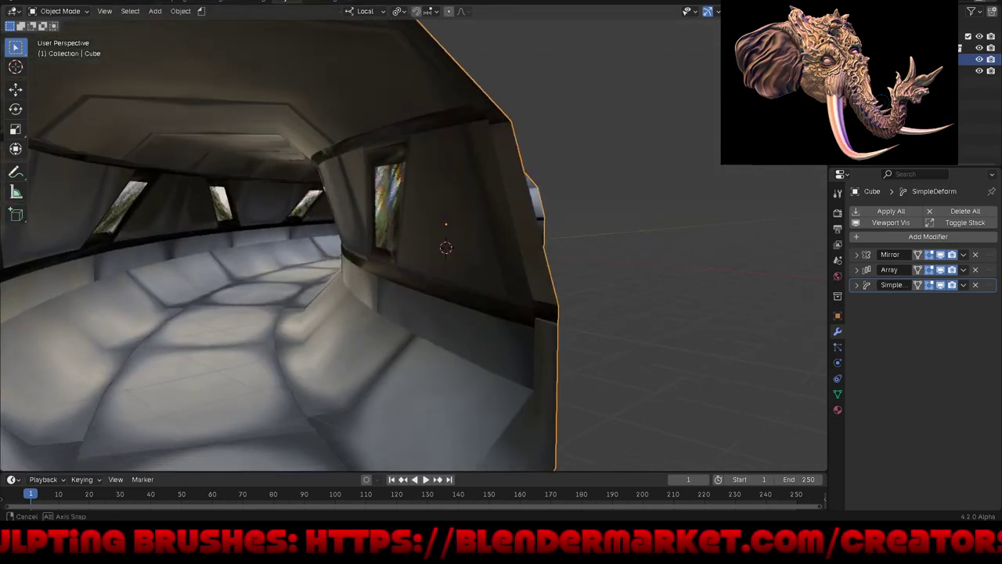
Step: Turn off viewport display of the Mirror and Array modifiers, leaving one windowed wall section
mouse_move(697, 153)
ctrl+middle_down()
mouse_move(503, 193)
mouse_move(369, 206)
mouse_move(464, 203)
ctrl+middle_up()
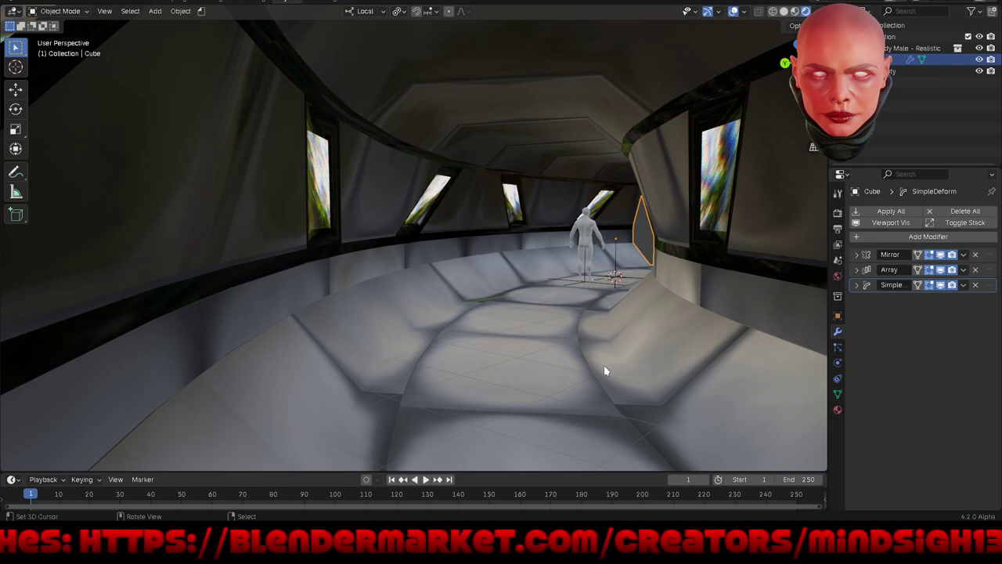
mouse_move(602, 364)
middle_down()
mouse_move(509, 373)
mouse_move(473, 365)
mouse_move(466, 389)
mouse_move(473, 377)
middle_up()
scroll(404, 206, down, 6)
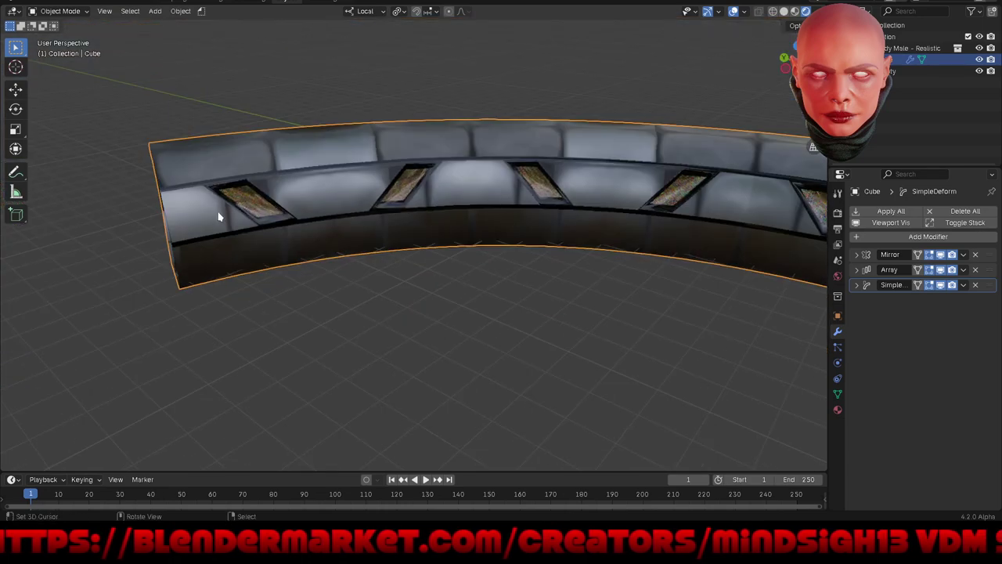
scroll(222, 218, down, 3)
scroll(521, 235, up, 6)
scroll(510, 239, up, 2)
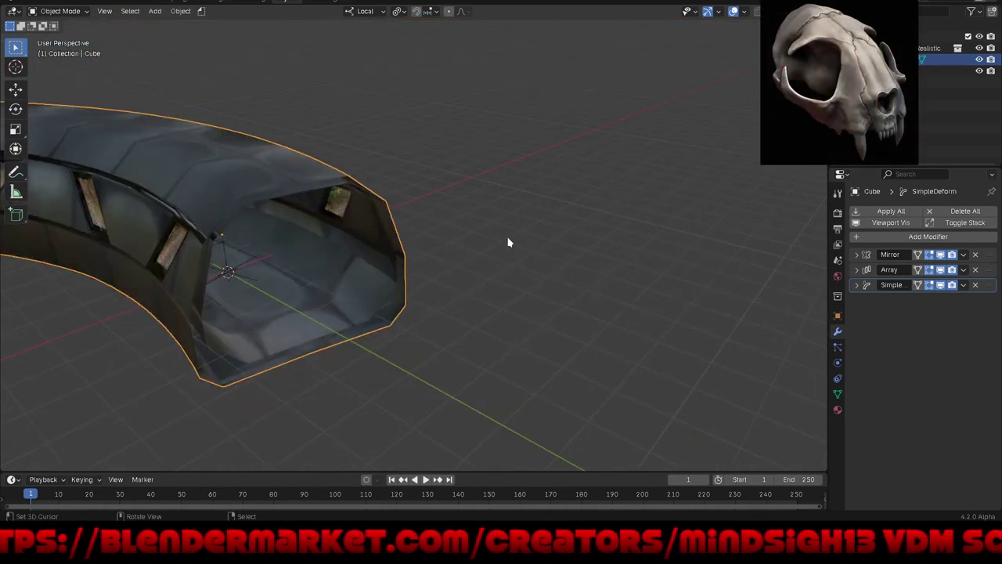
scroll(522, 230, down, 5)
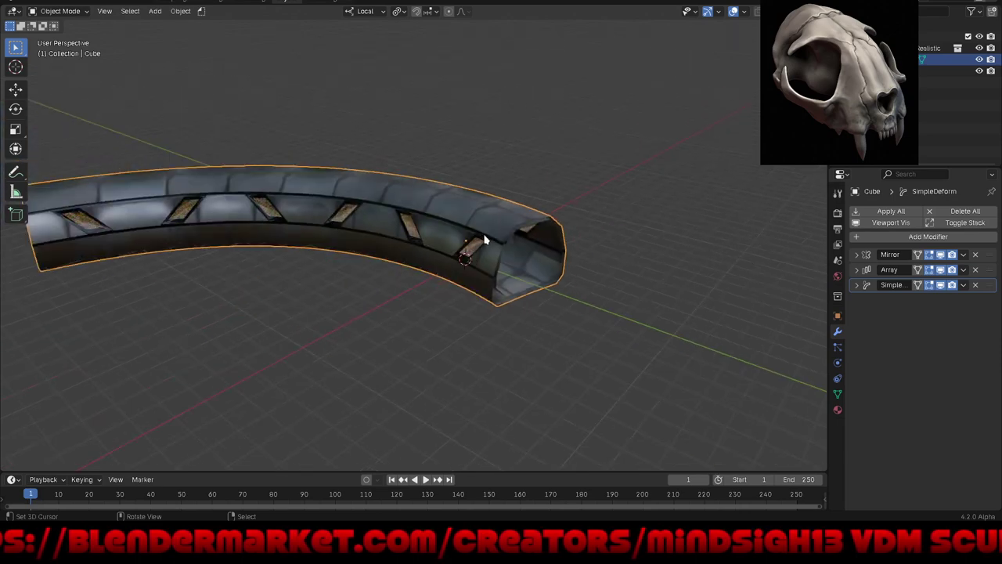
scroll(481, 237, up, 5)
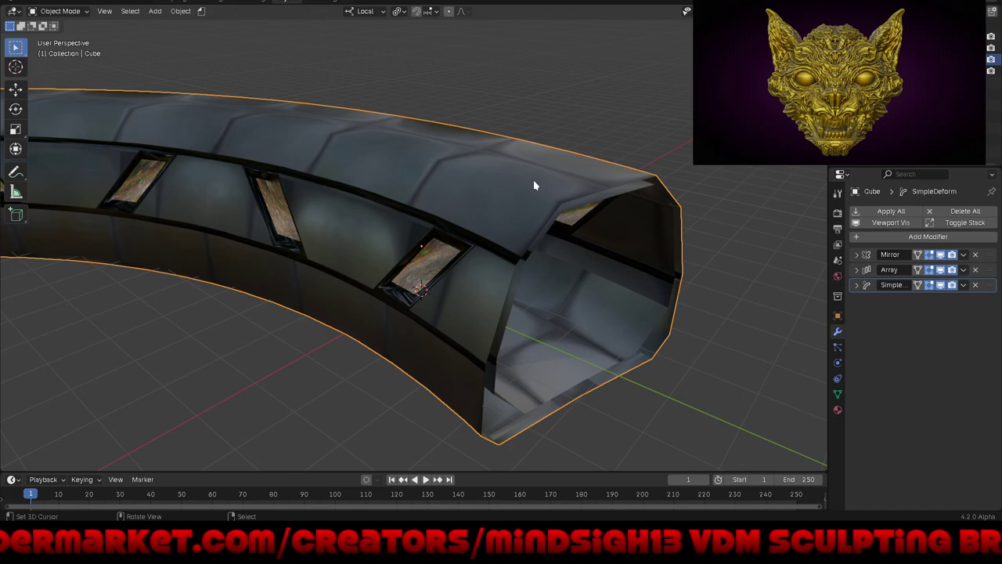
mouse_move(533, 185)
middle_down()
mouse_move(537, 253)
mouse_move(548, 242)
mouse_move(543, 159)
middle_up()
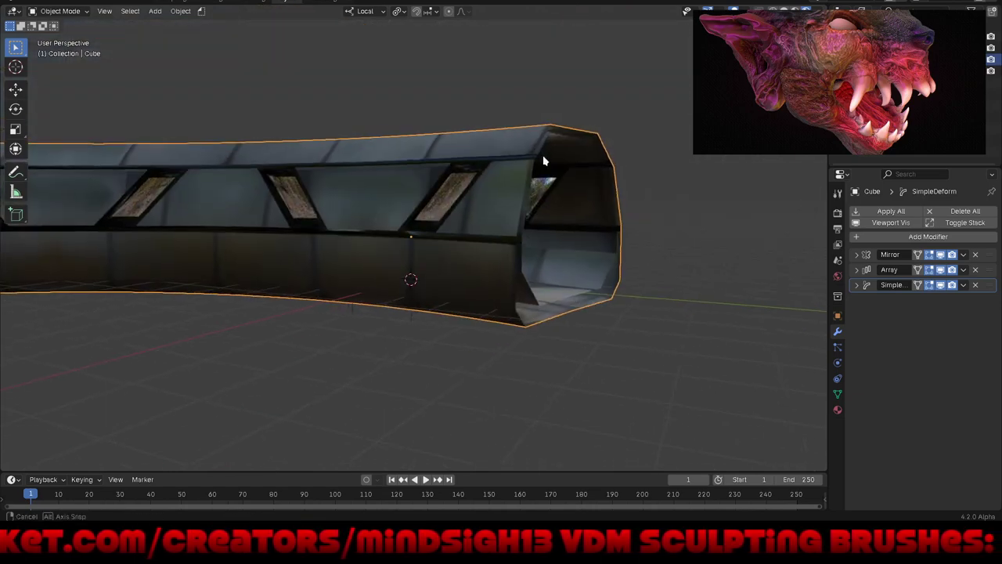
click(891, 225)
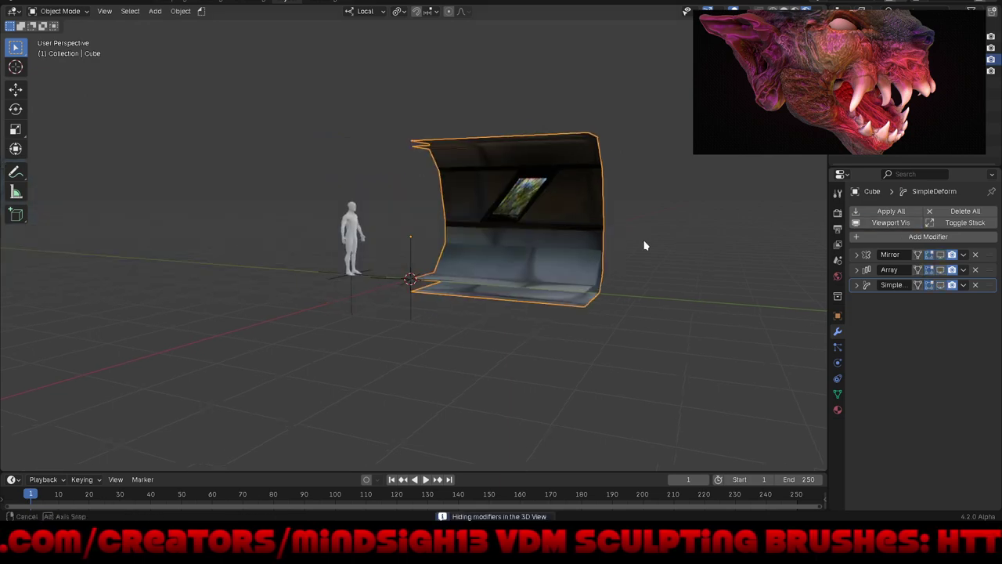
Step: Switch the single wall section to Solid shading and enter Edit Mode on its mesh
mouse_move(645, 242)
middle_down()
mouse_move(458, 249)
mouse_move(503, 157)
mouse_move(502, 220)
mouse_move(553, 359)
middle_up()
scroll(540, 264, up, 5)
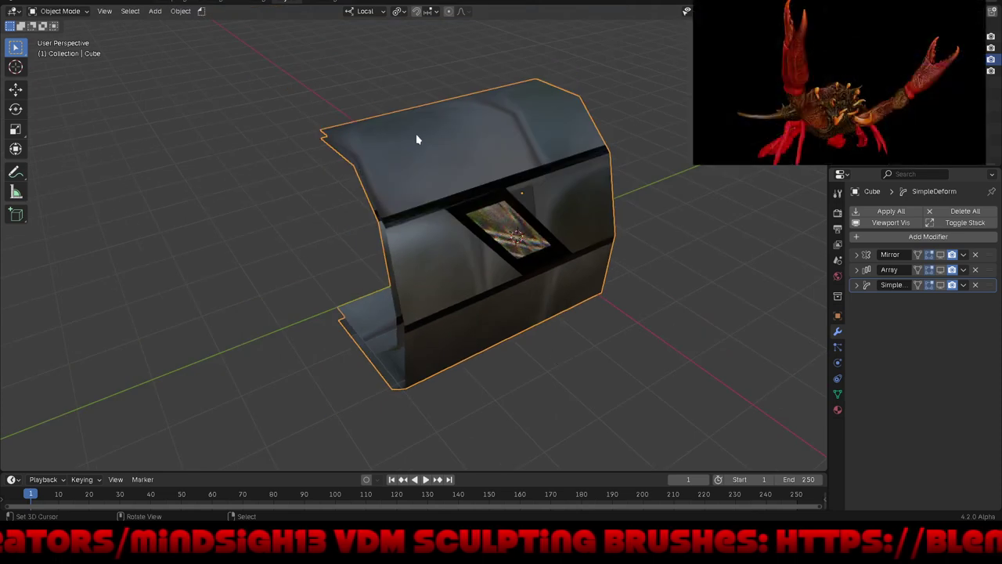
scroll(411, 138, up, 1)
mouse_move(411, 139)
middle_down()
mouse_move(421, 149)
mouse_move(382, 191)
mouse_move(426, 125)
mouse_move(403, 116)
mouse_move(391, 133)
middle_up()
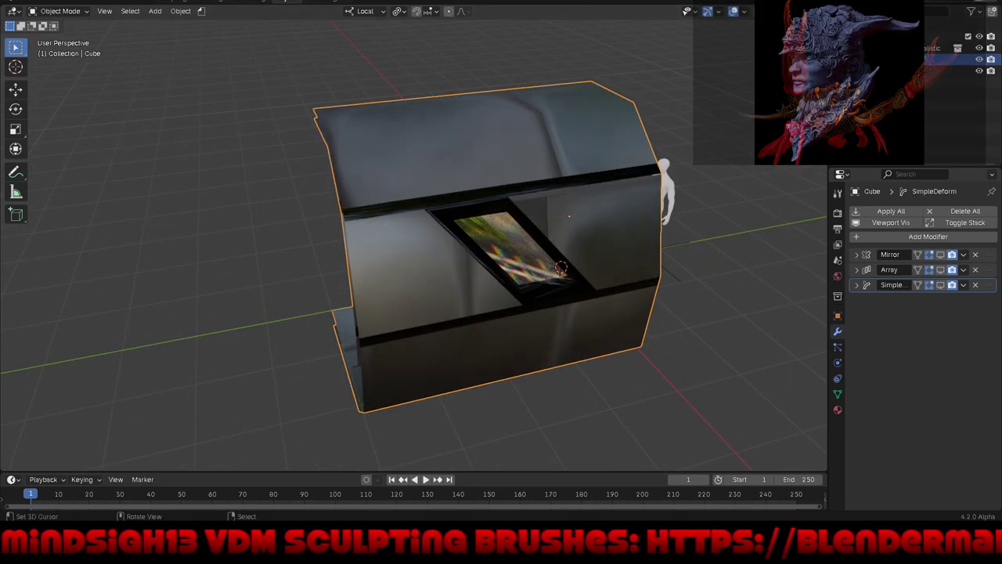
key(z)
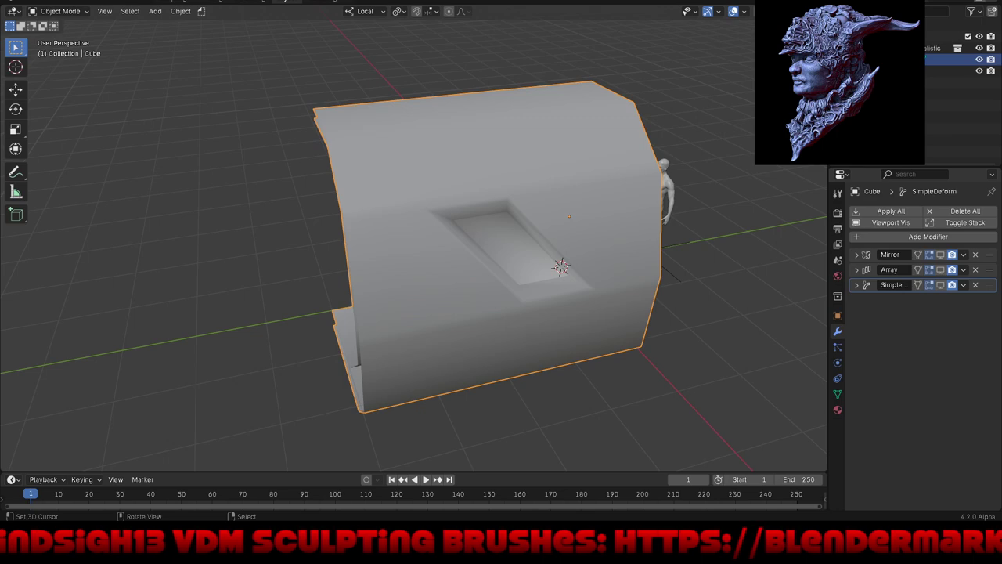
key(z)
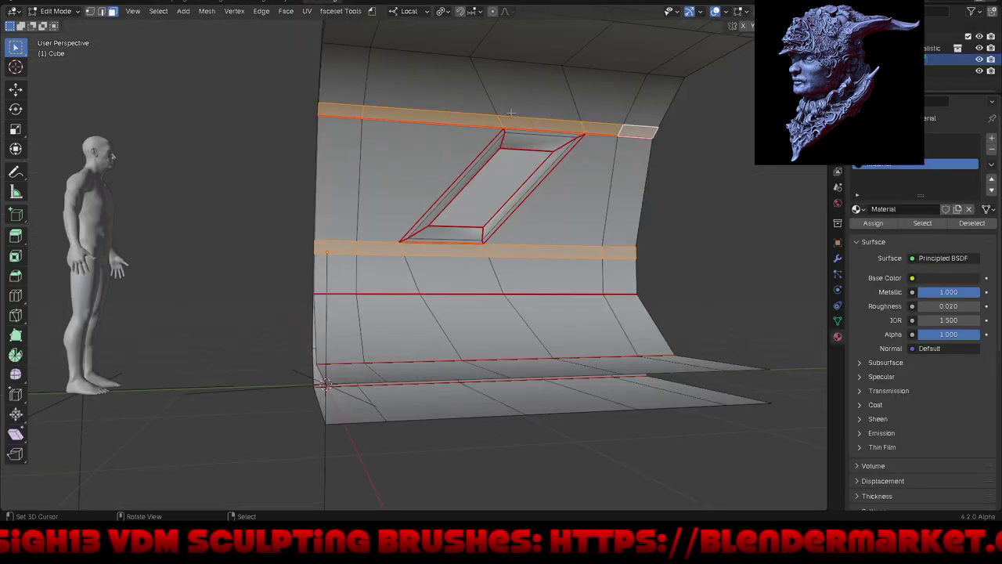
Step: Add an edge loop along the upper wall just below the top bend
mouse_move(514, 116)
middle_down()
mouse_move(540, 116)
mouse_move(530, 124)
middle_up()
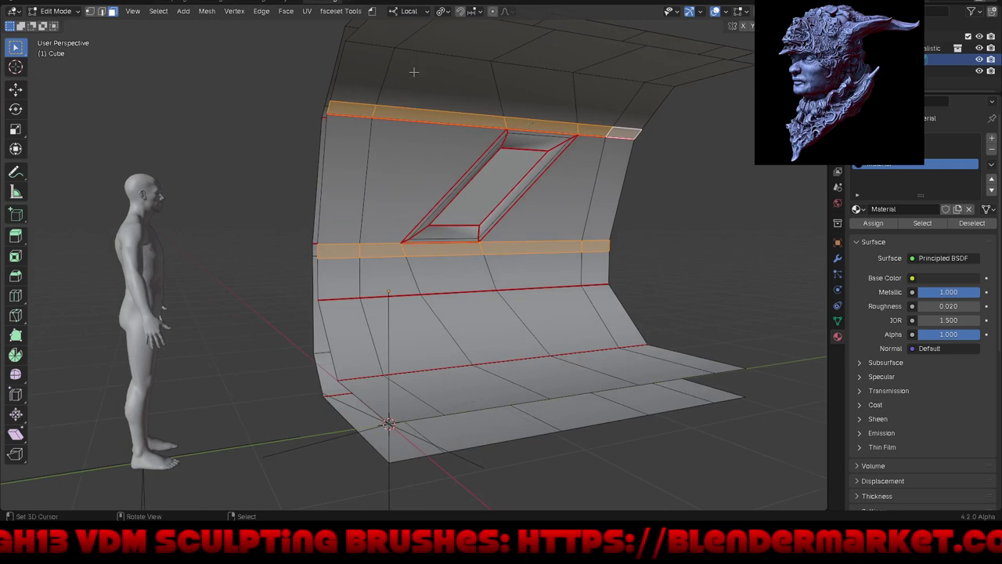
key(ctrl+r)
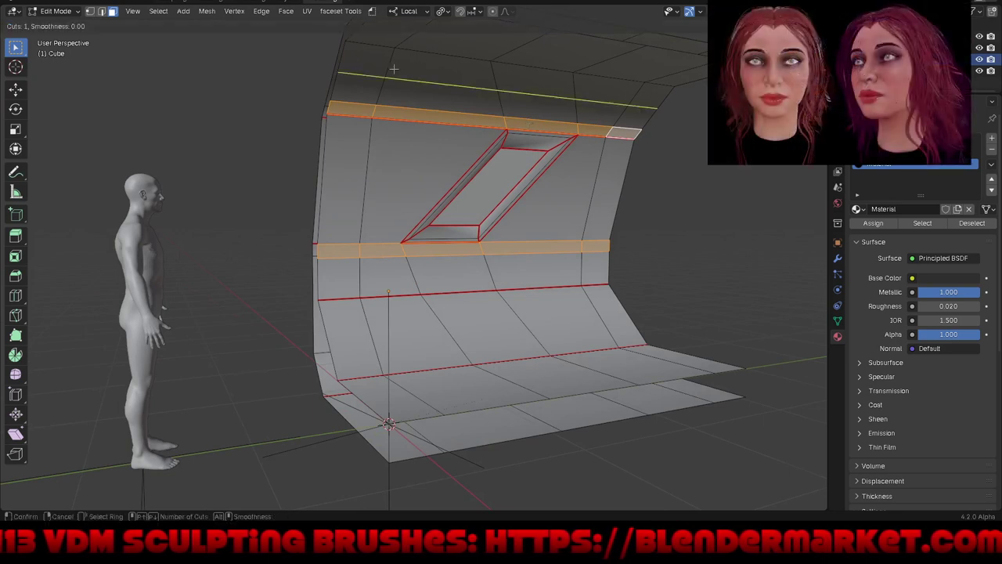
click(394, 66)
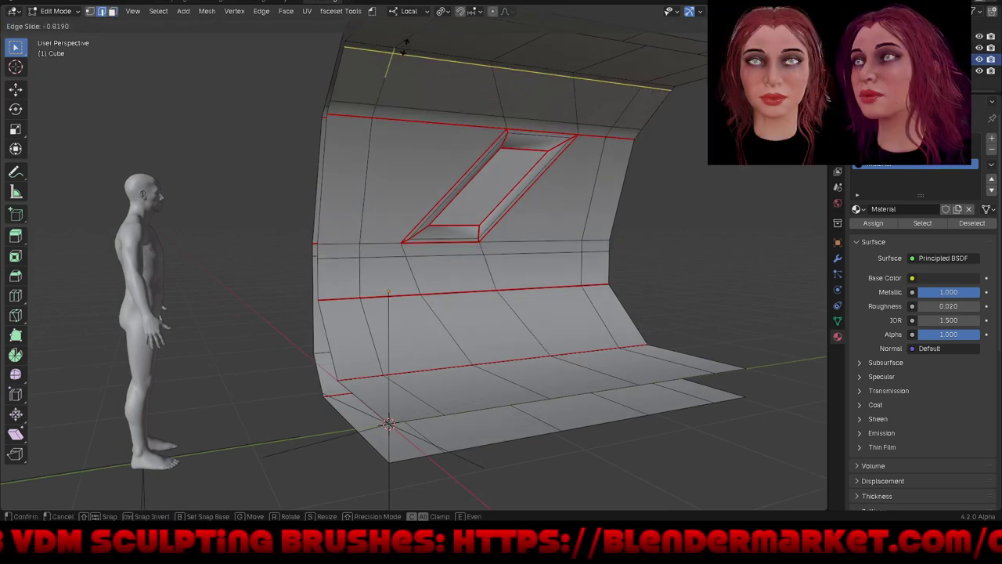
click(406, 44)
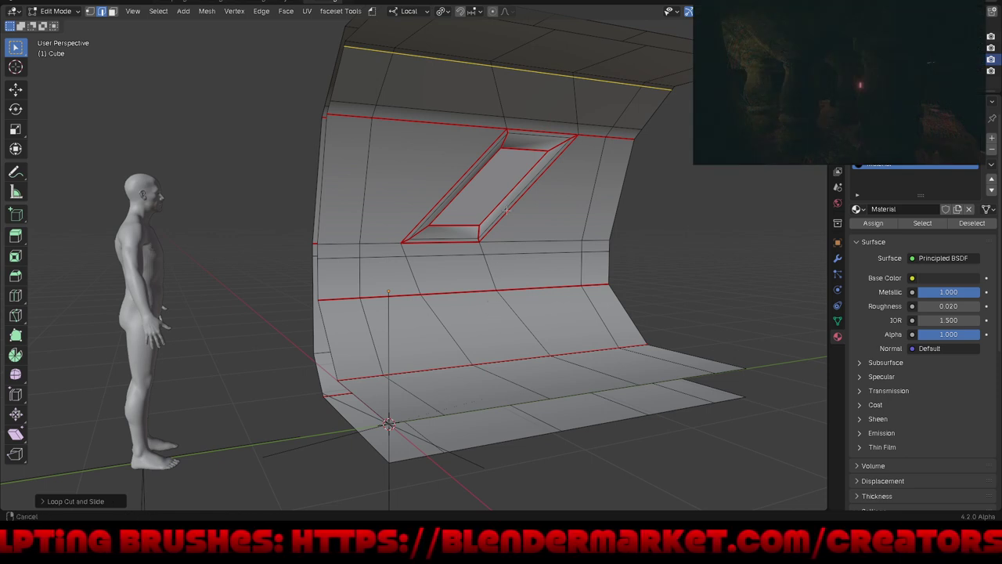
Step: Select the thin upper face strip and assign it the plain Material slot
mouse_move(495, 269)
middle_down()
mouse_move(551, 164)
mouse_move(580, 167)
middle_up()
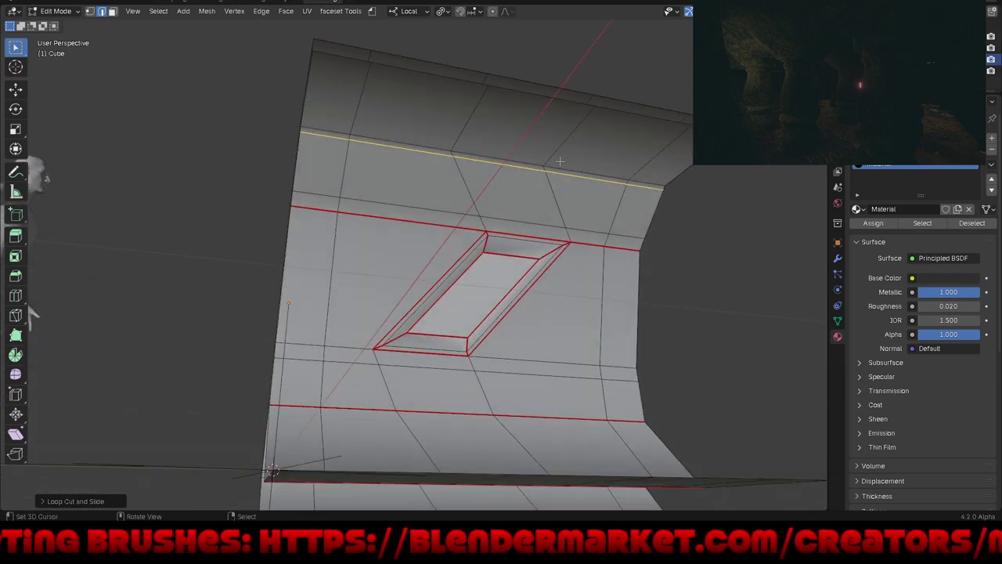
scroll(592, 170, up, 3)
key(3)
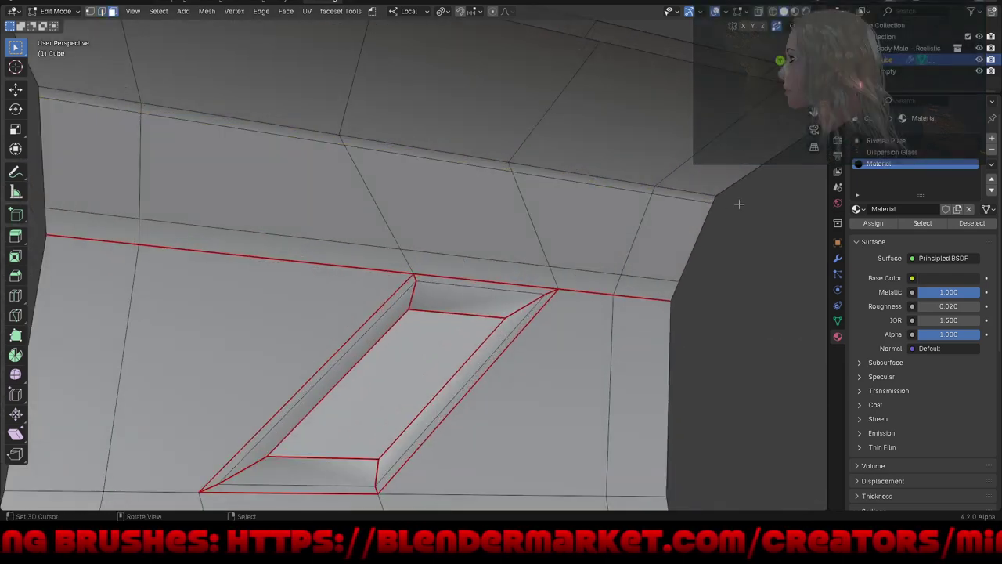
click(693, 198)
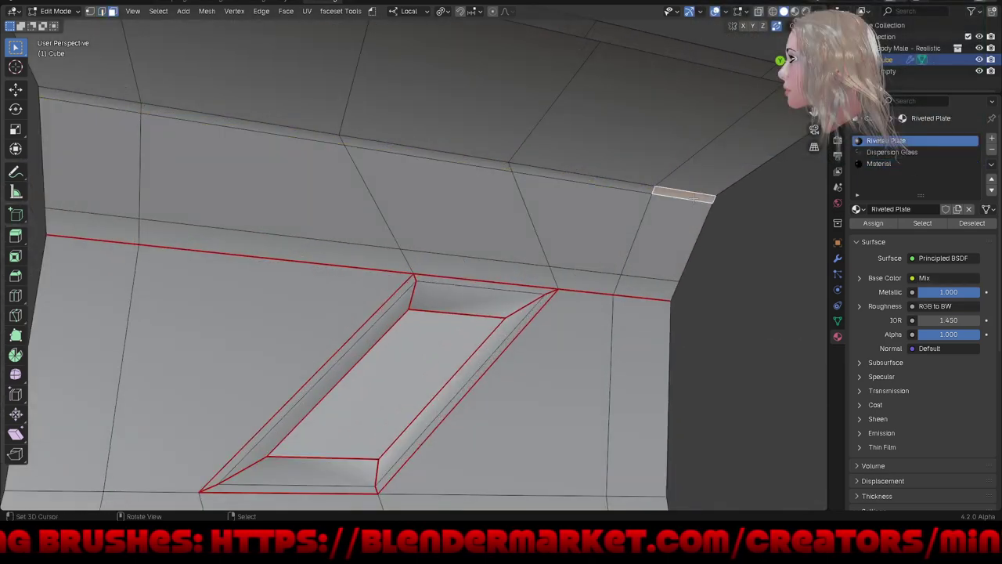
ctrl+click(64, 102)
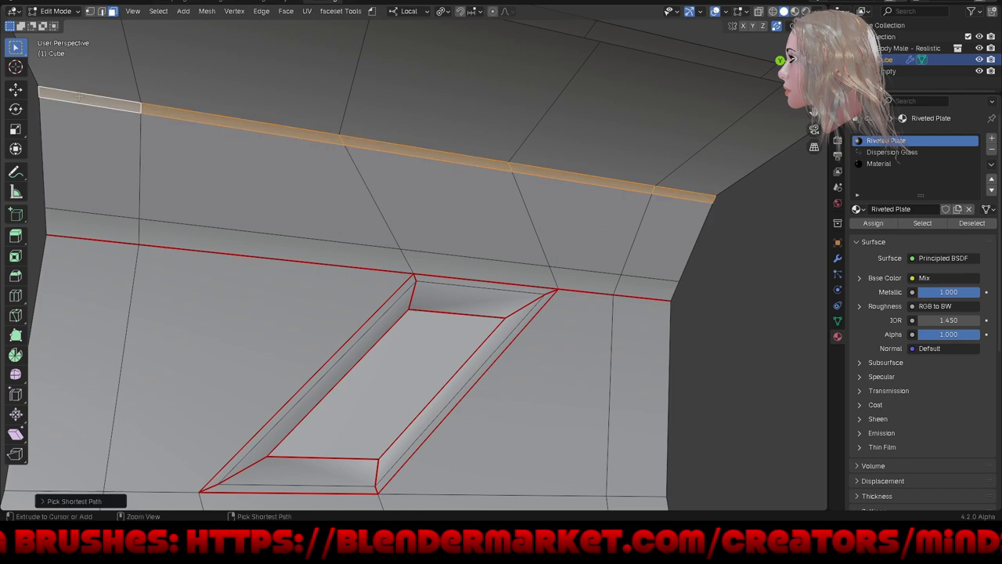
click(879, 164)
click(875, 224)
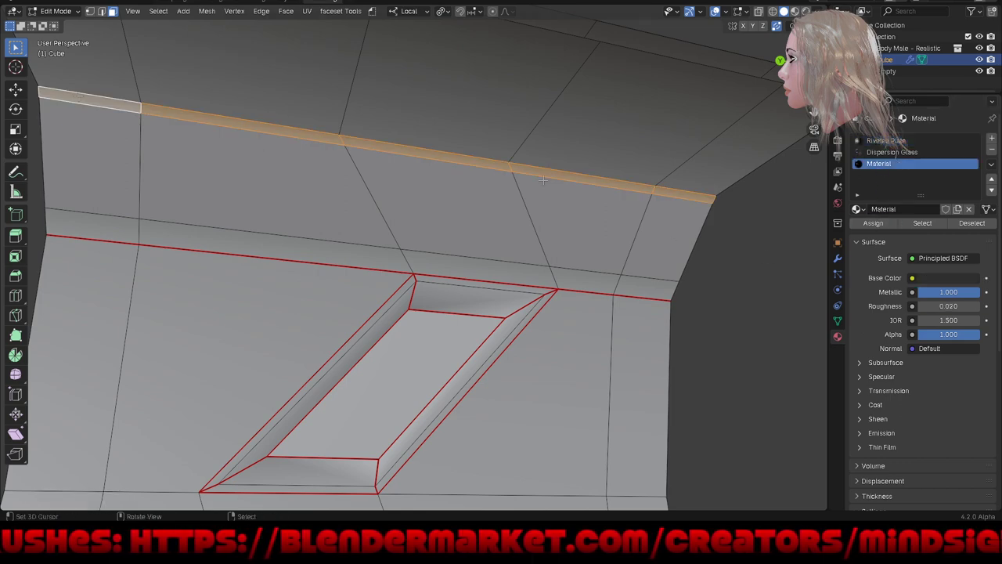
scroll(465, 355, down, 5)
middle_drag(423, 344, 466, 355)
scroll(465, 355, up, 3)
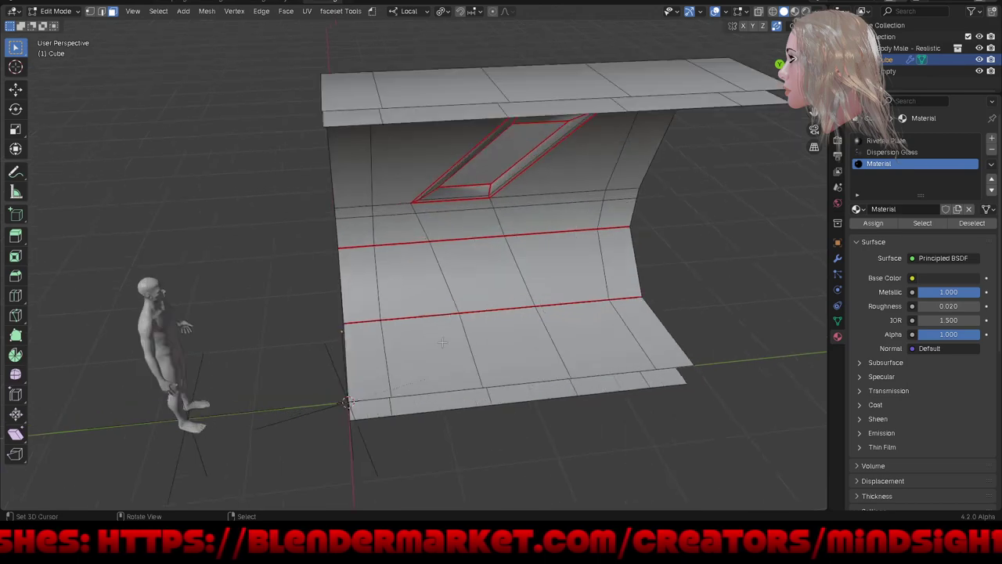
scroll(415, 333, up, 2)
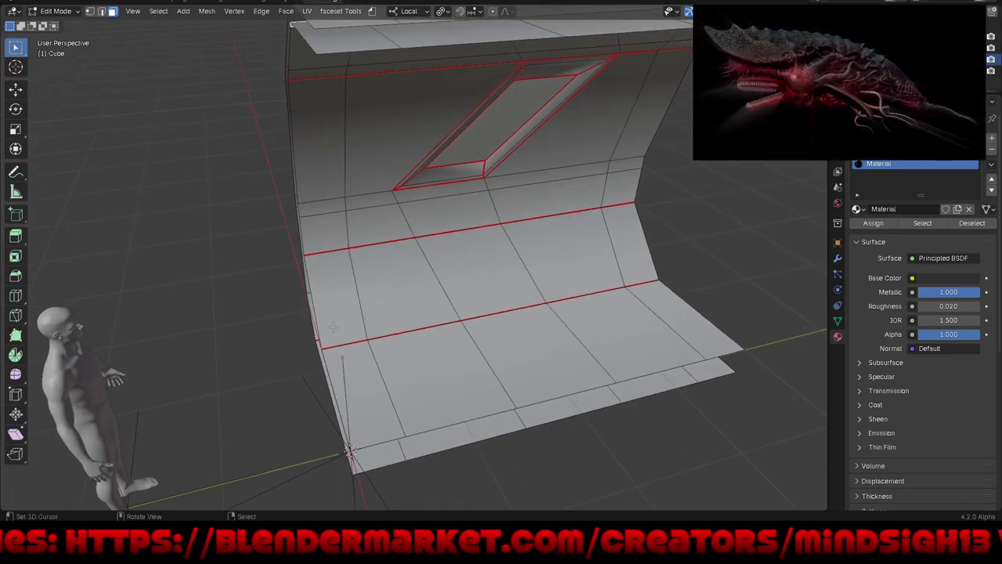
Step: Add an edge loop between the red seams and slide it up under the upper seam
key(ctrl+r)
click(333, 327)
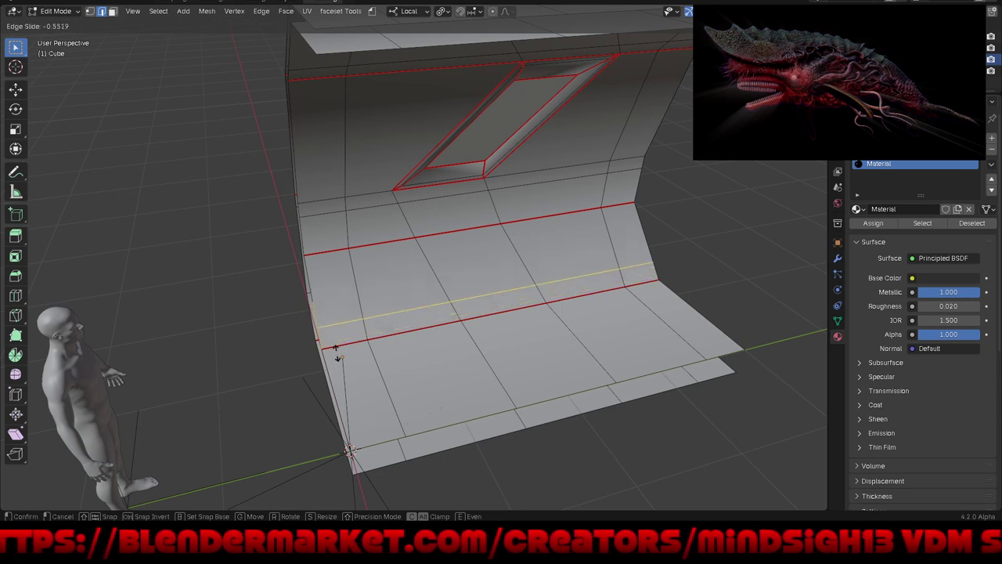
click(339, 356)
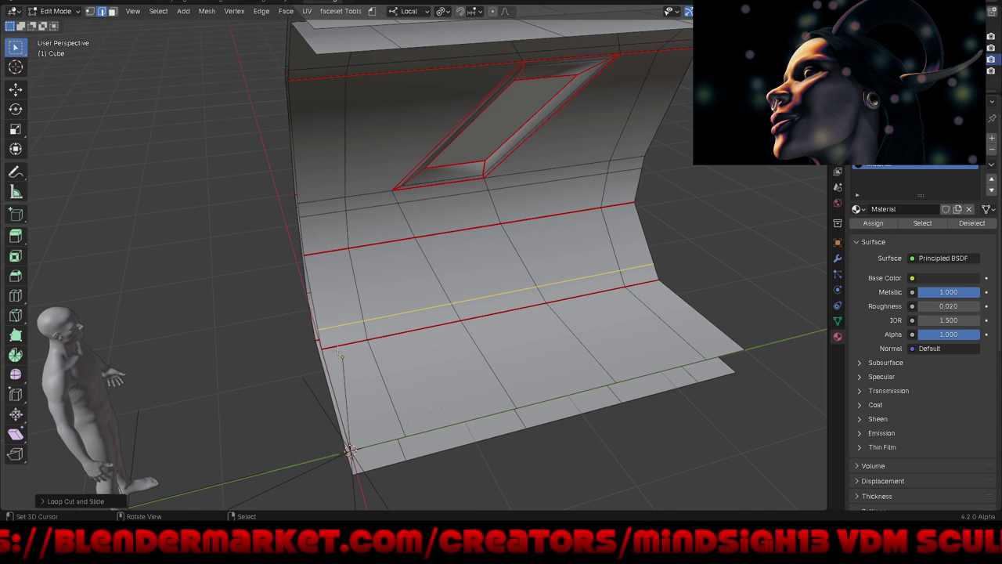
key(g)
key(g)
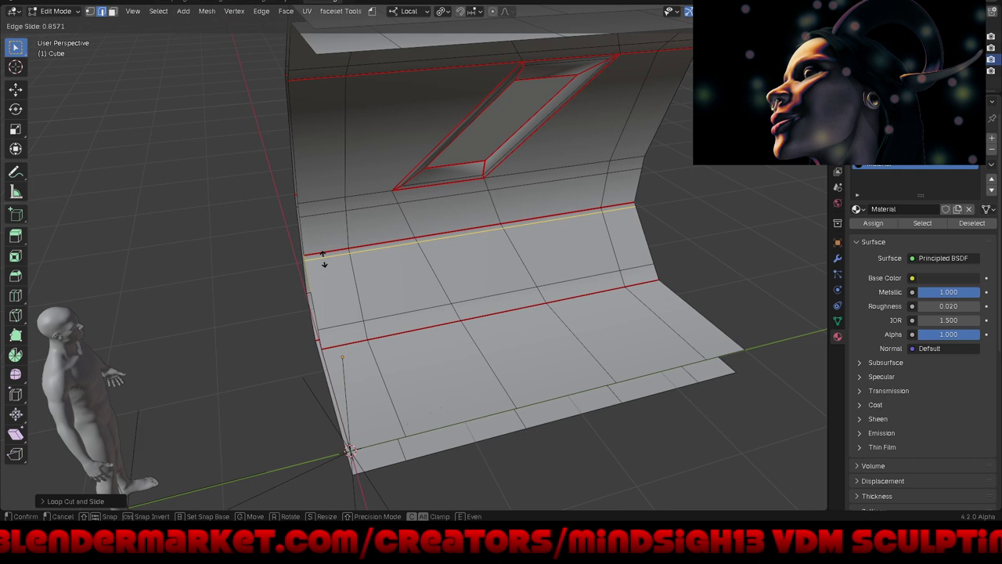
click(323, 259)
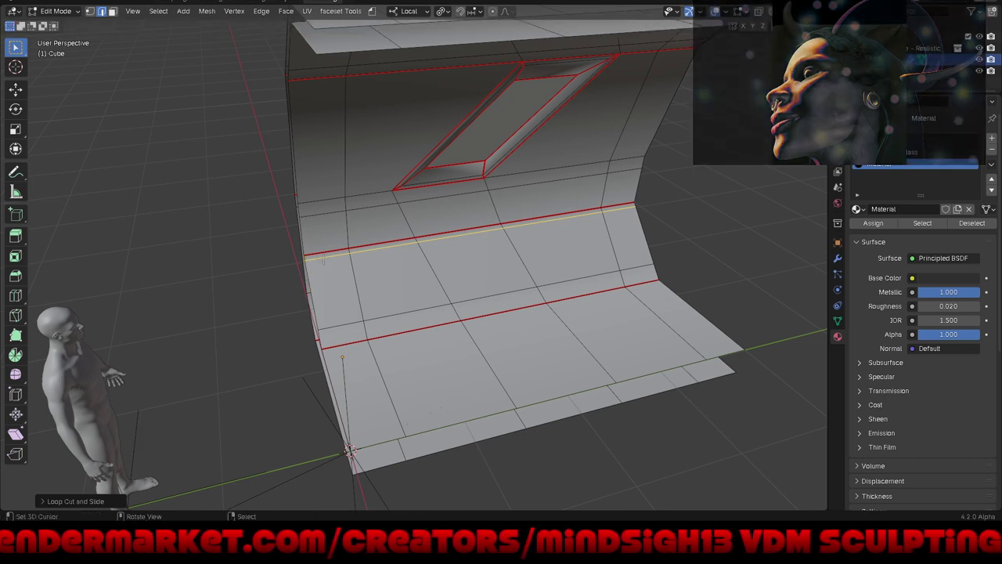
Step: Select two horizontal face strips on the lower wall and assign them the plain Material
click(455, 262)
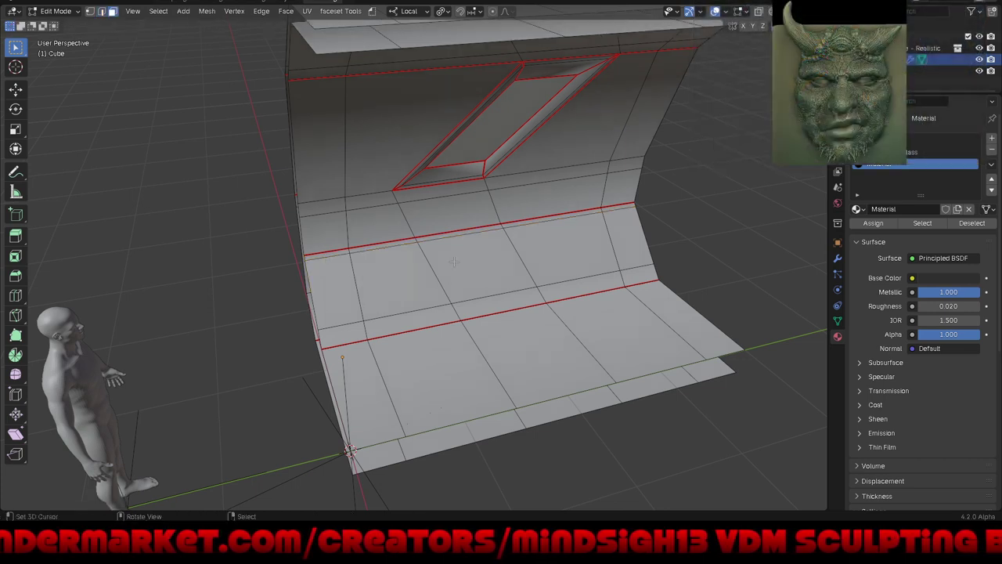
click(617, 205)
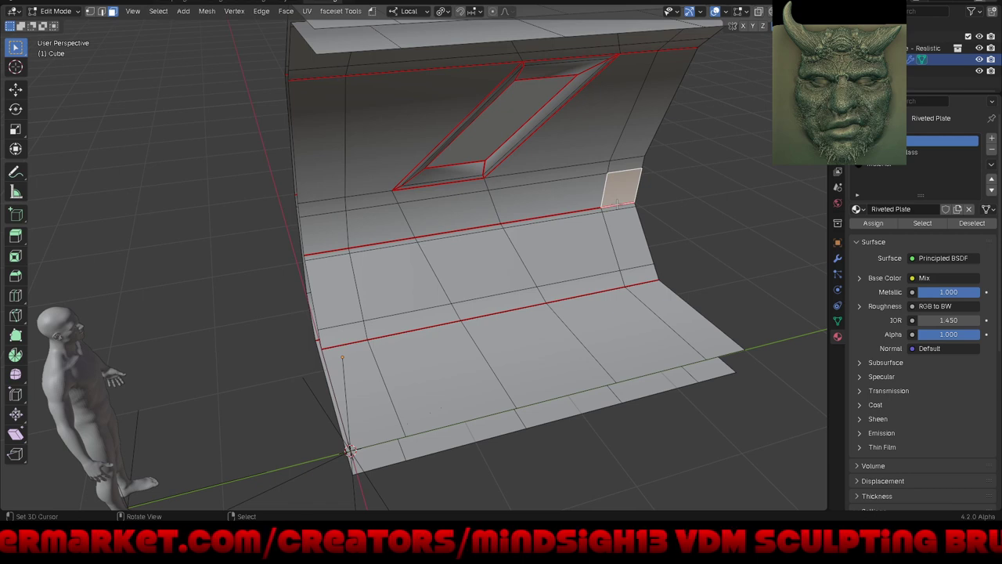
click(615, 208)
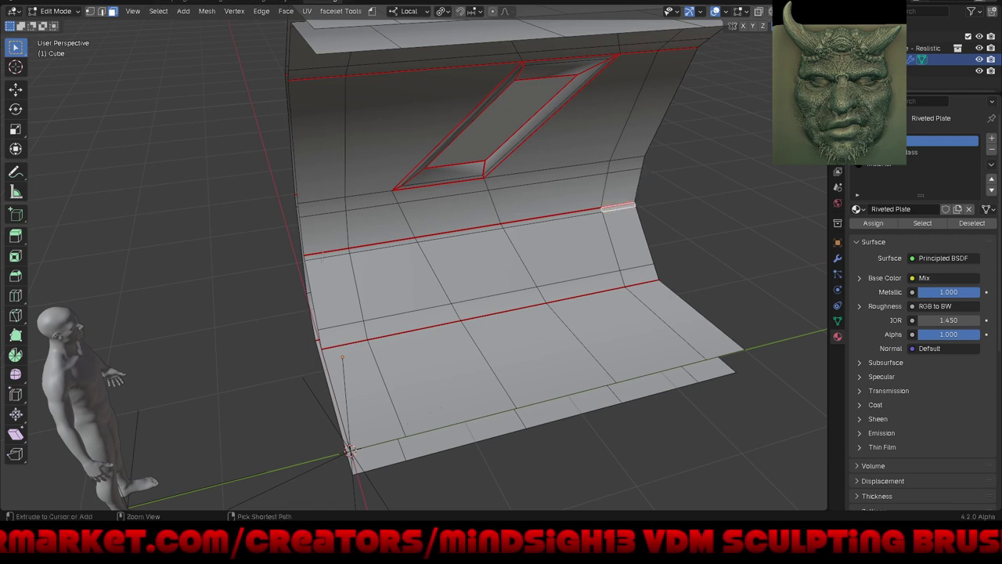
ctrl+click(323, 254)
ctrl+click(343, 335)
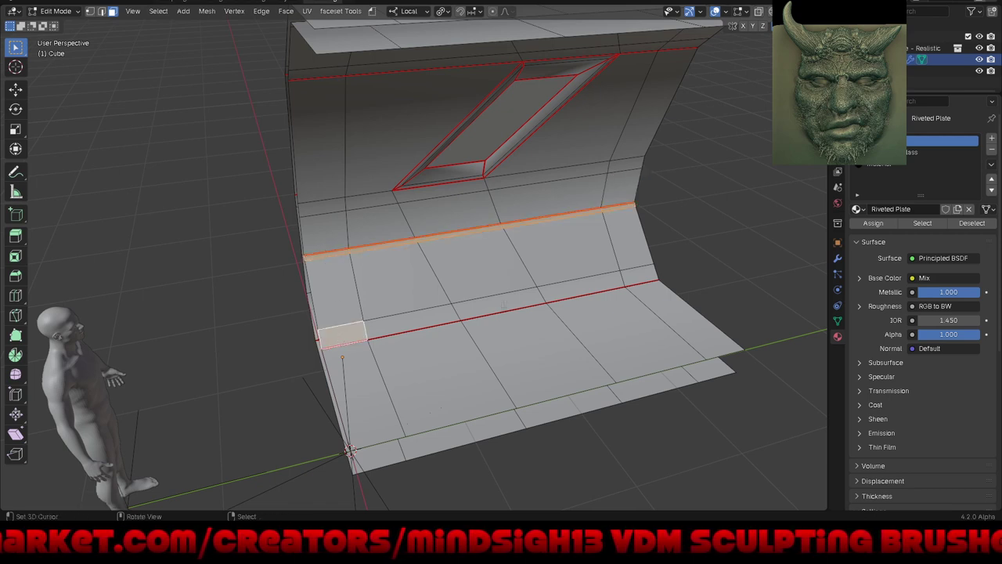
ctrl+click(645, 270)
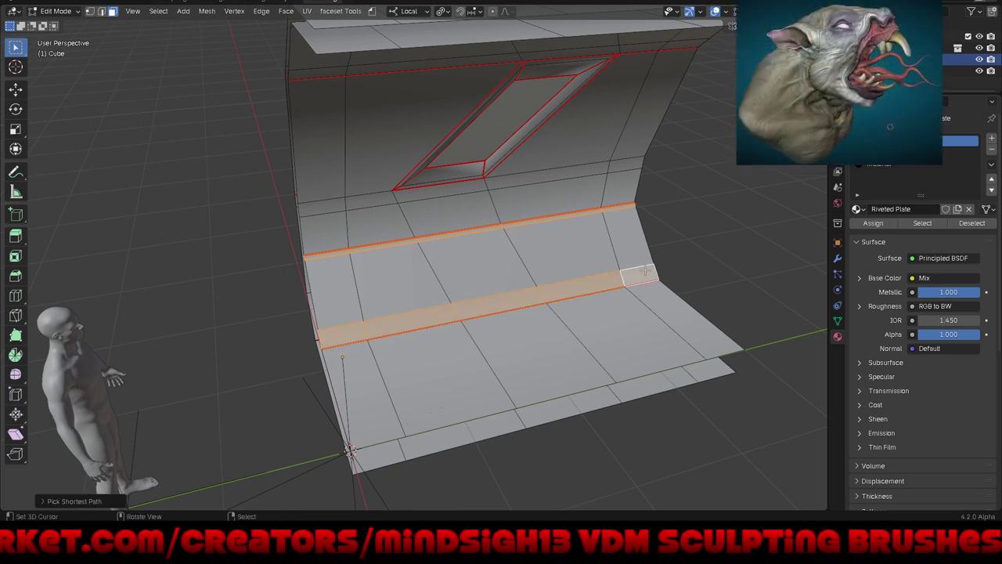
click(879, 165)
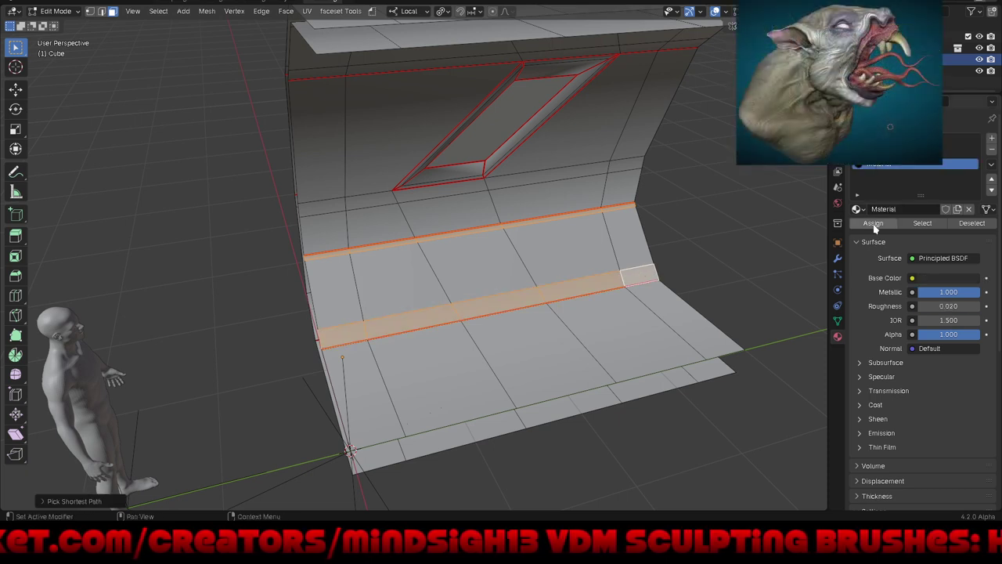
click(875, 227)
scroll(412, 298, down, 5)
Step: Add edge loops across the top of the panel, dissolving the unwanted extra loop
mouse_move(395, 291)
middle_down()
mouse_move(412, 298)
mouse_move(389, 177)
middle_up()
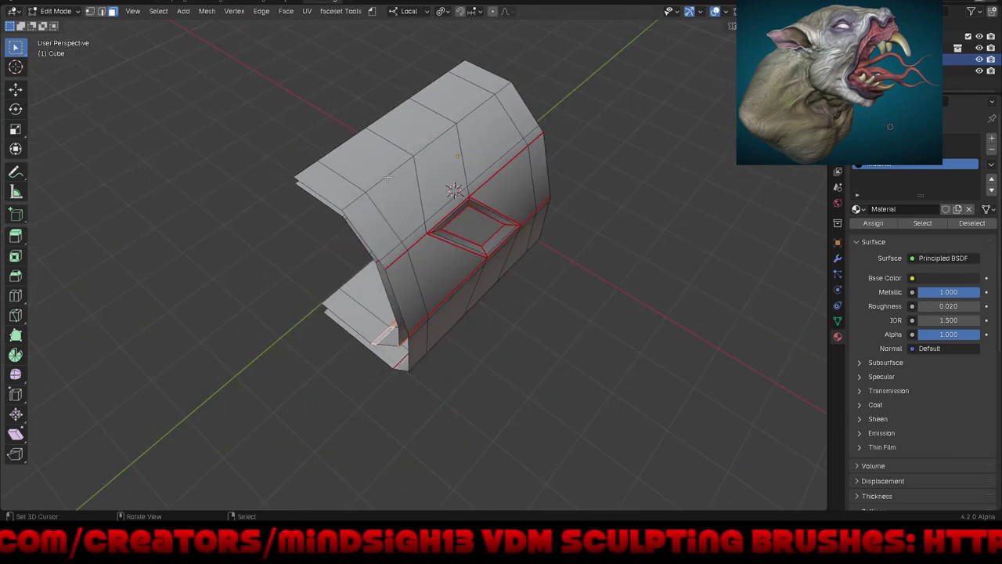
scroll(389, 177, up, 2)
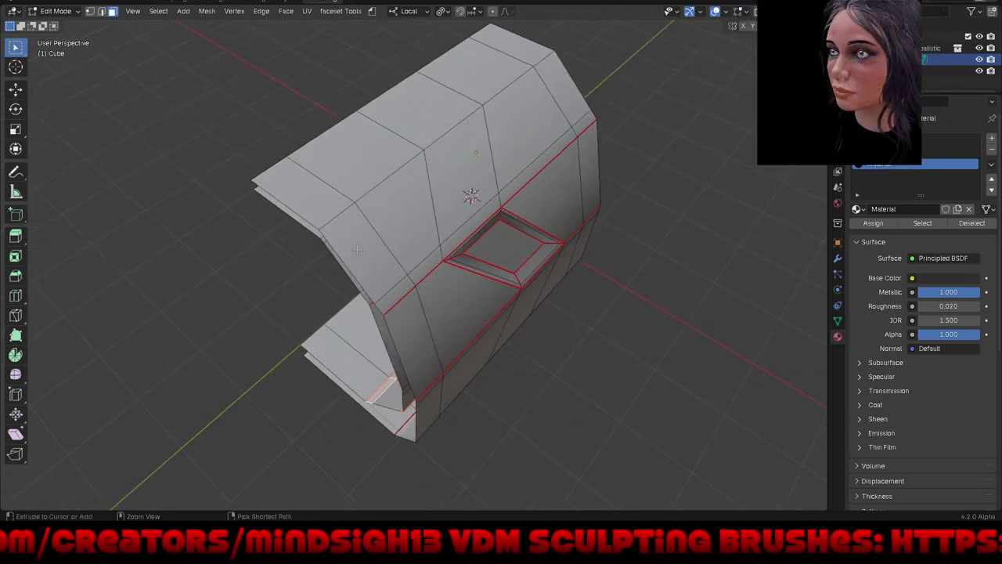
key(ctrl+r)
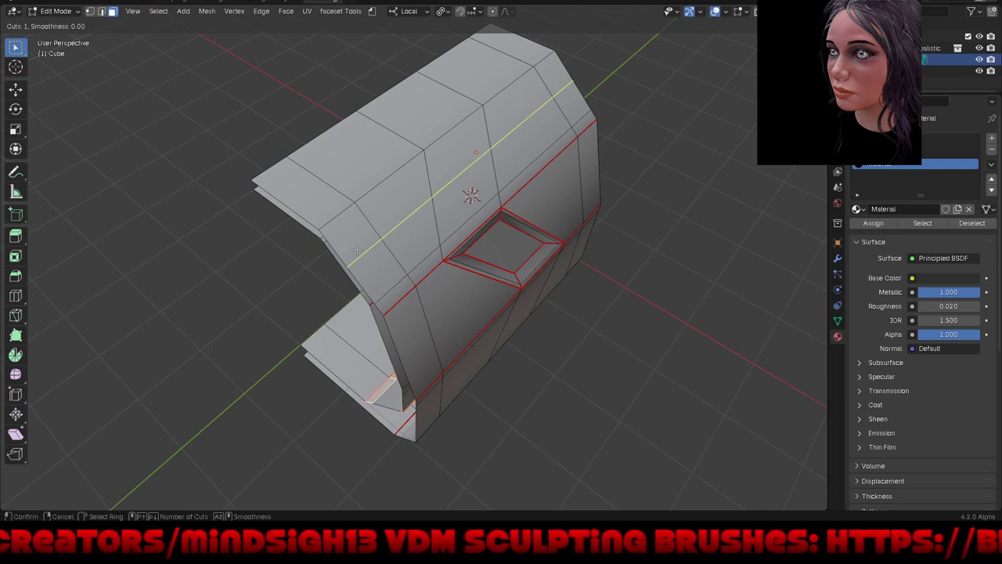
scroll(358, 249, up, 1)
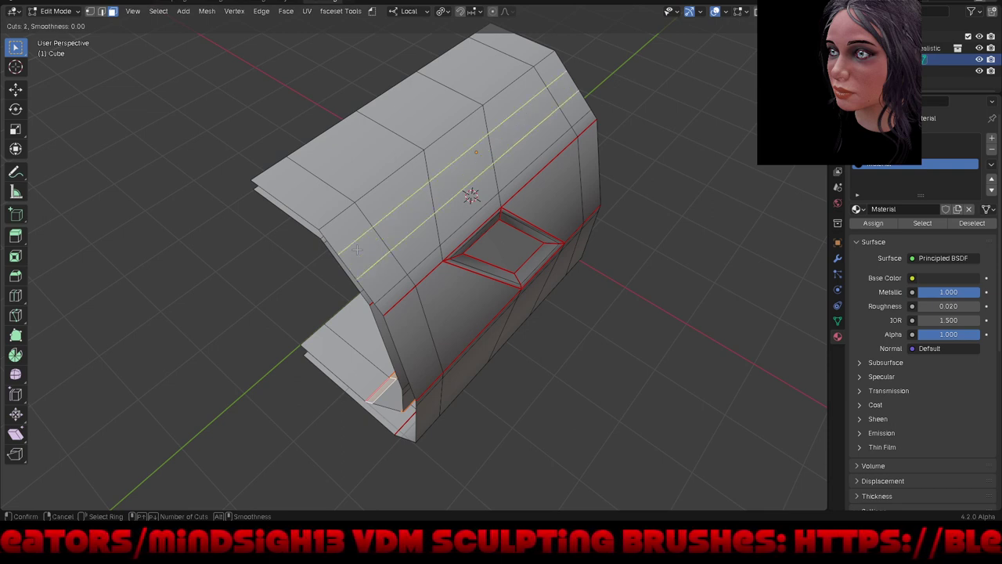
scroll(357, 249, down, 1)
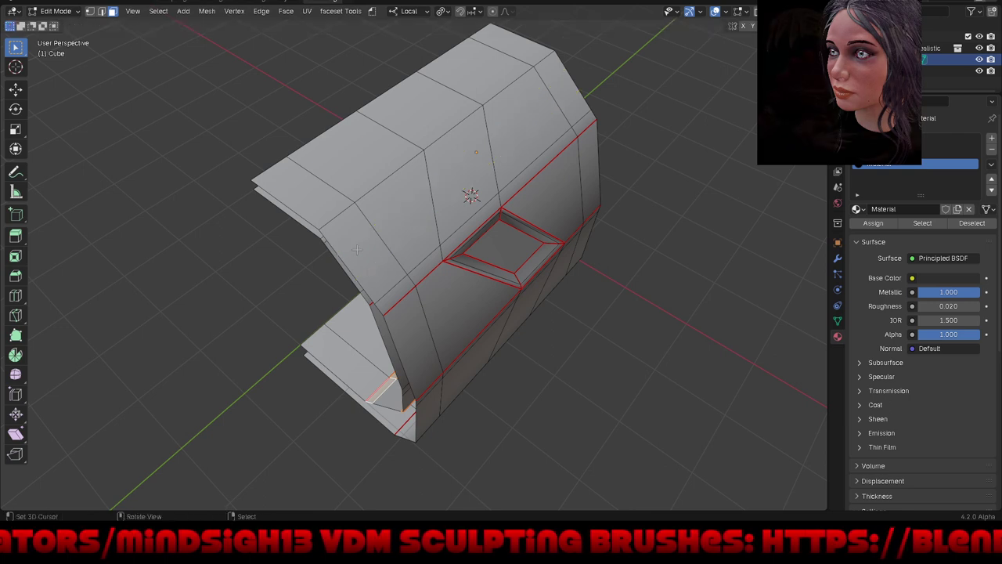
click(357, 249)
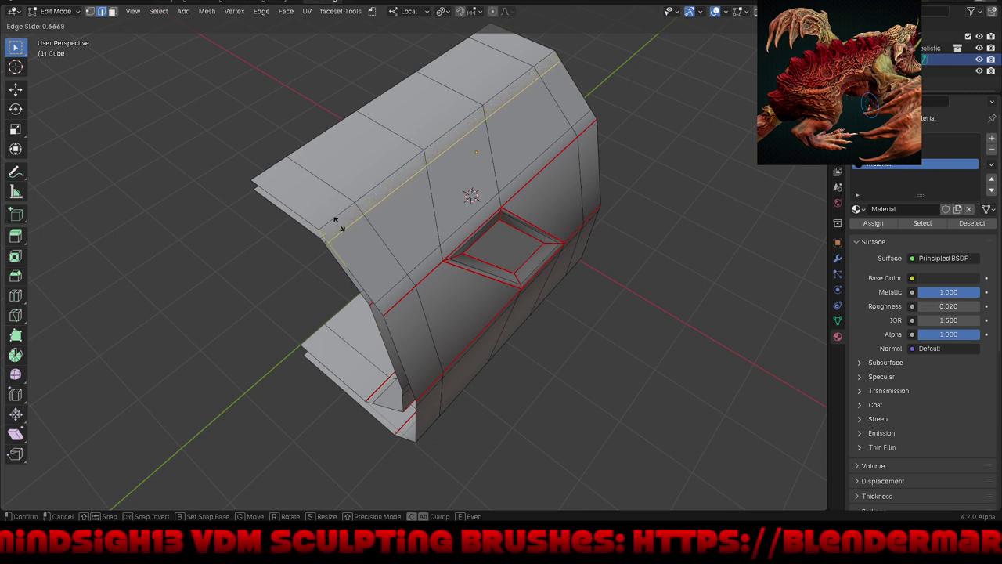
click(336, 223)
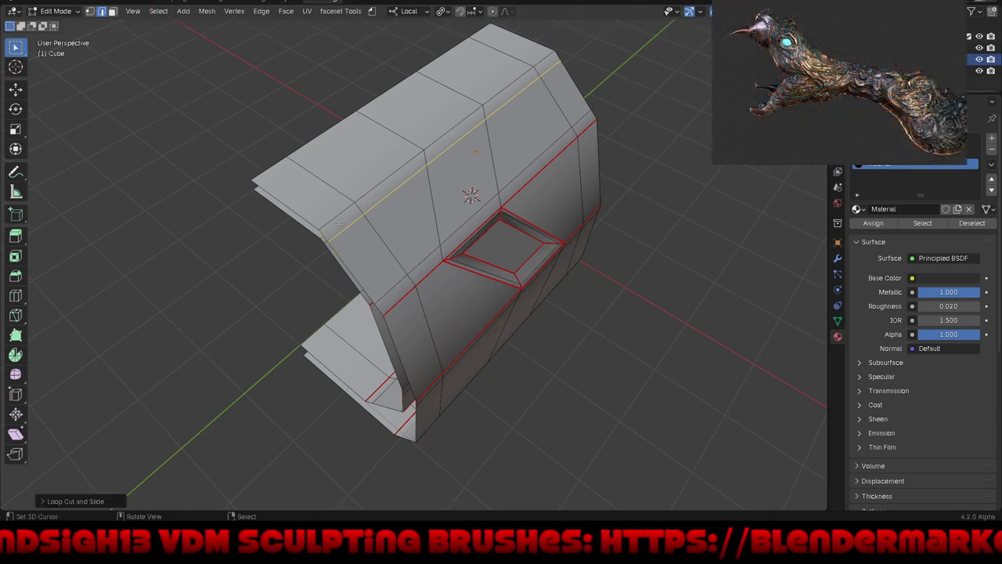
key(ctrl+r)
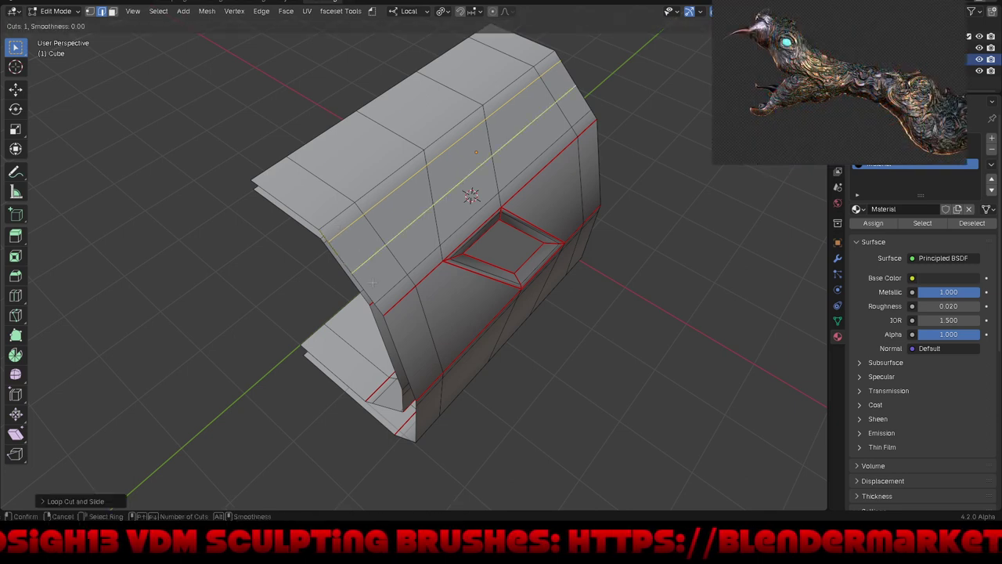
click(369, 282)
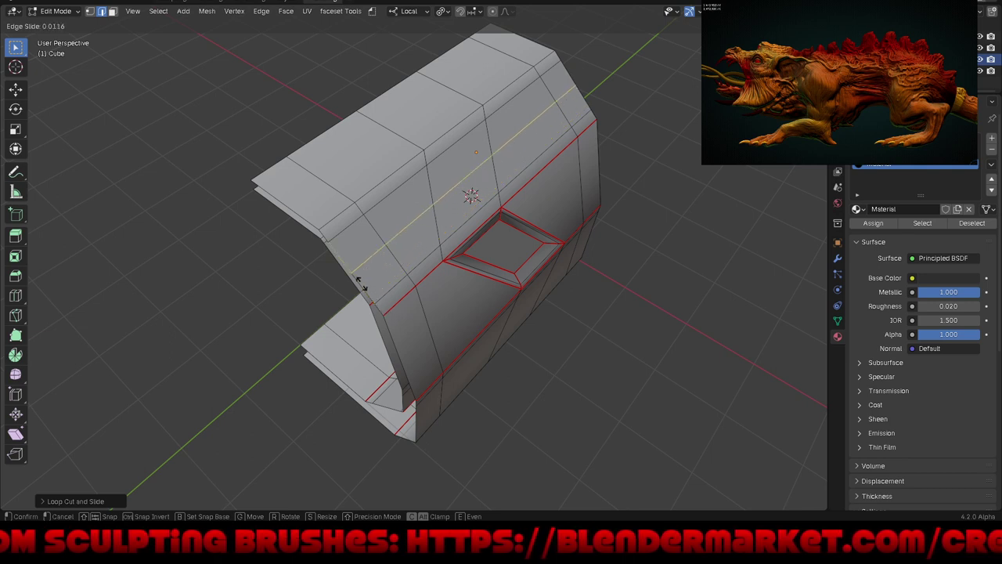
click(360, 284)
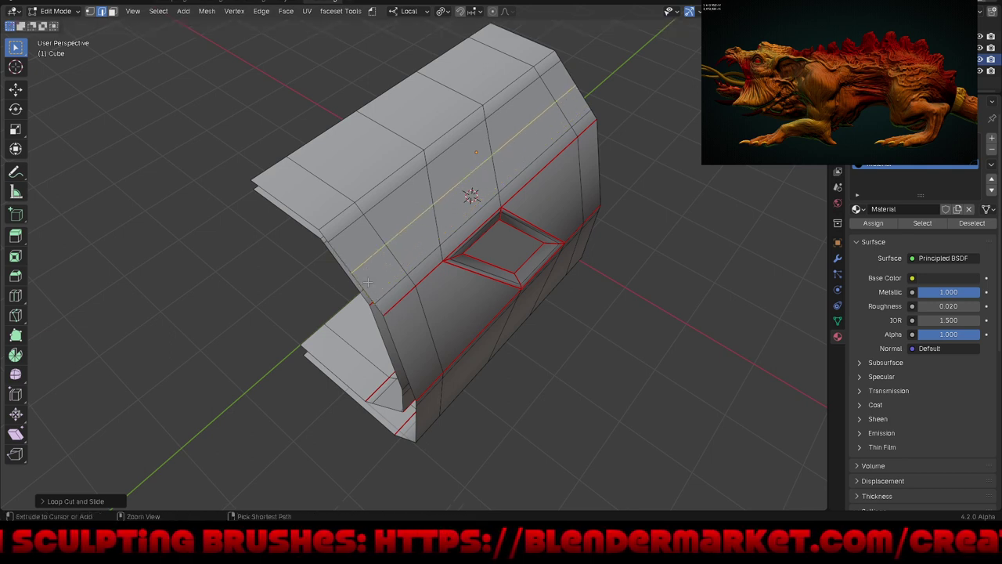
key(ctrl+x)
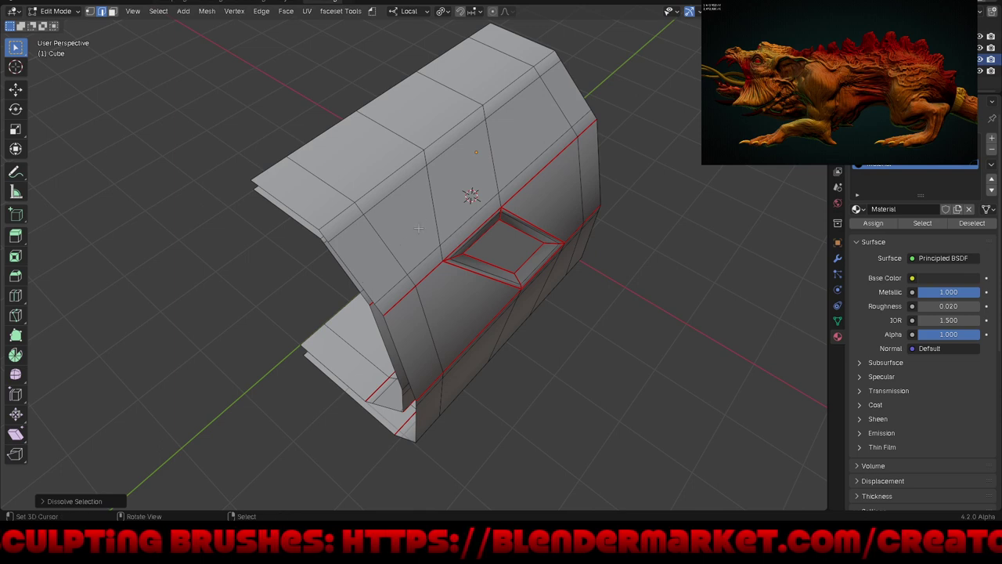
Step: Select the thin top face strip and assign it the plain Material slot
key(3)
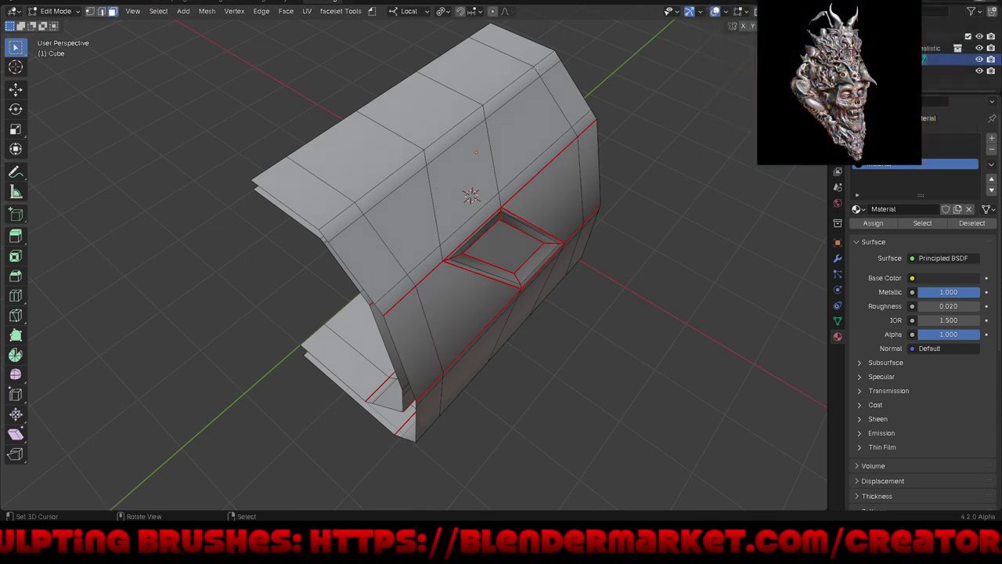
drag(537, 69, 546, 63)
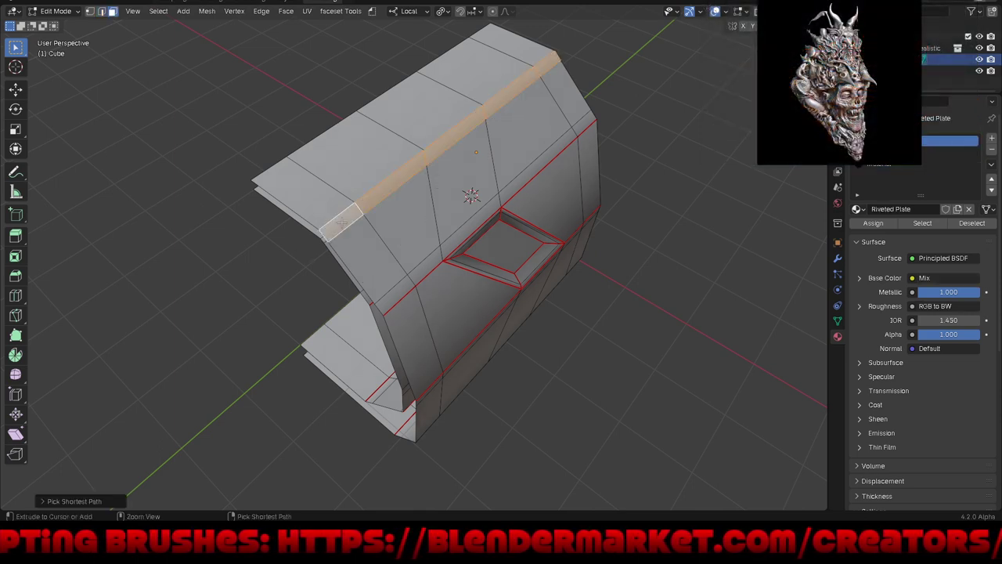
ctrl+click(338, 224)
click(877, 164)
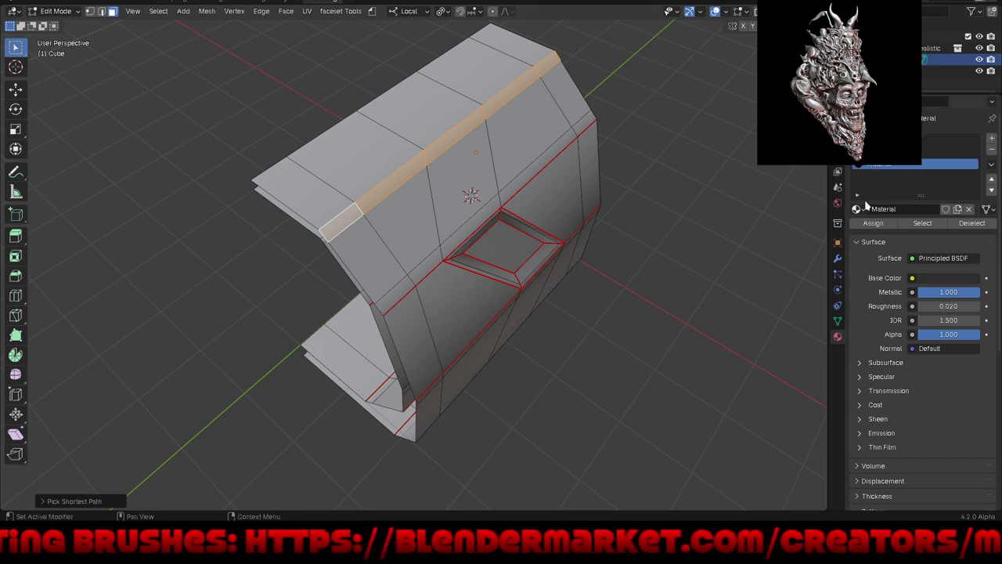
click(869, 227)
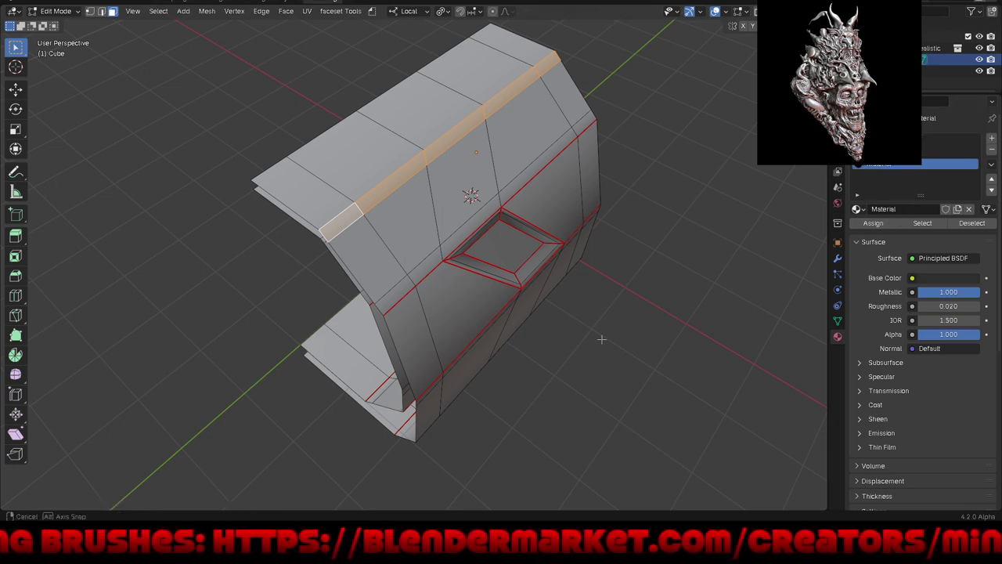
mouse_move(600, 337)
middle_down()
mouse_move(570, 274)
mouse_move(435, 249)
middle_up()
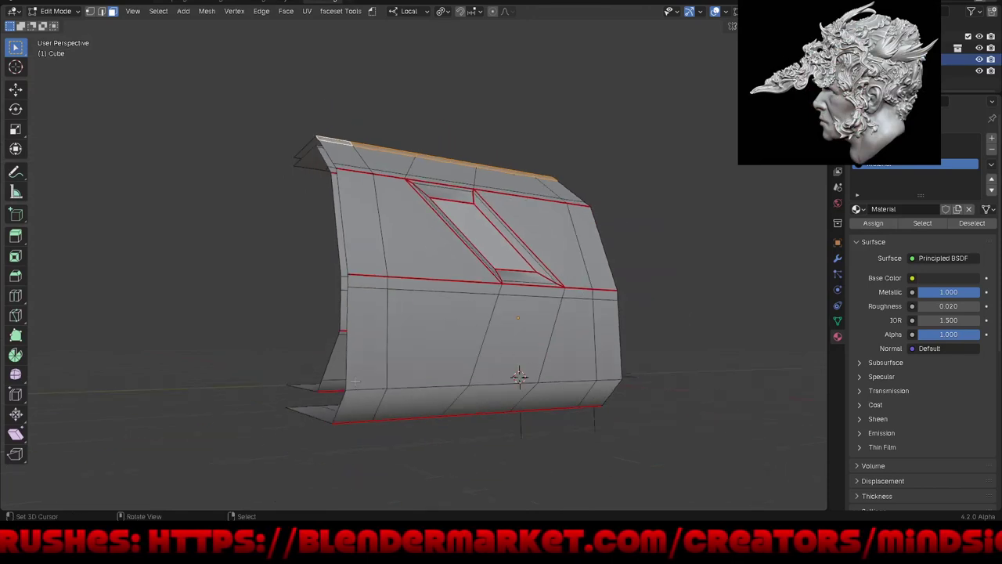
Step: Add edge loops near the panel's bottom edge and slide them down beside it
key(ctrl+r)
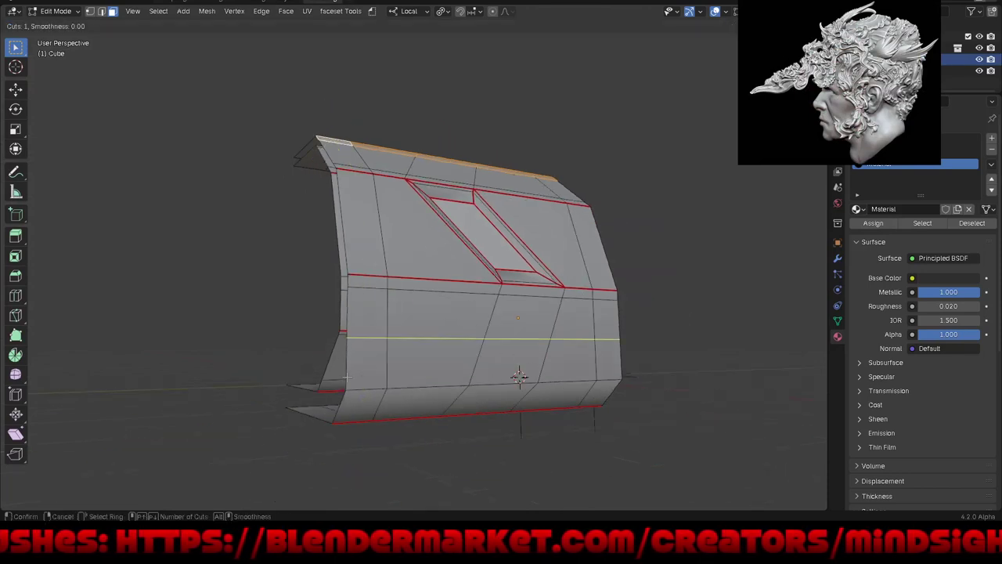
click(347, 376)
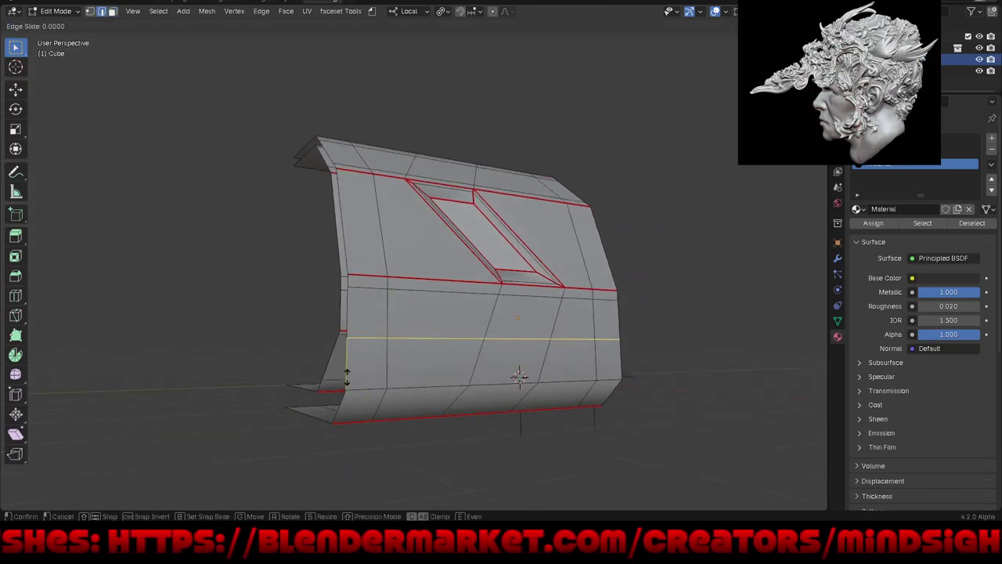
click(344, 421)
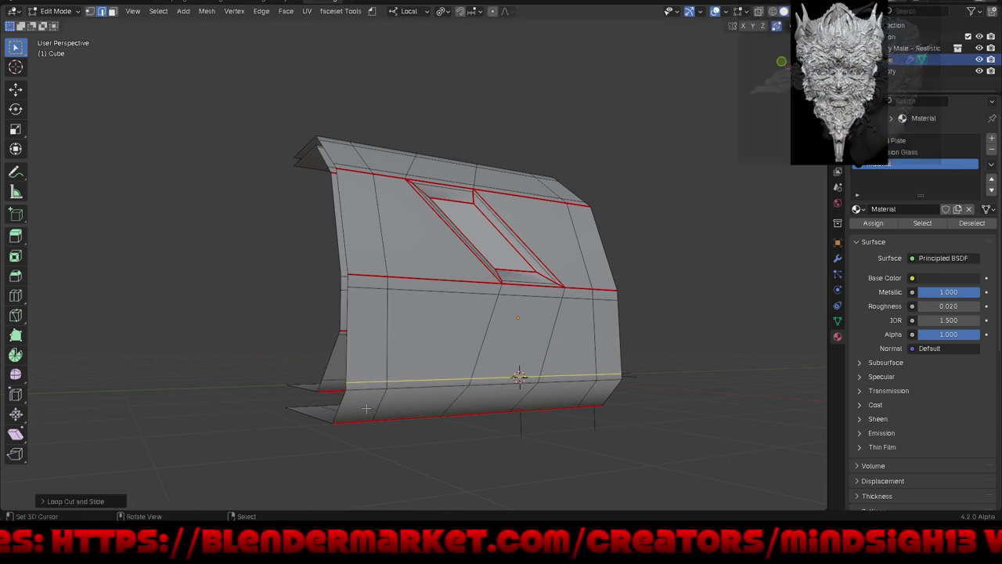
middle_drag(368, 406, 346, 385)
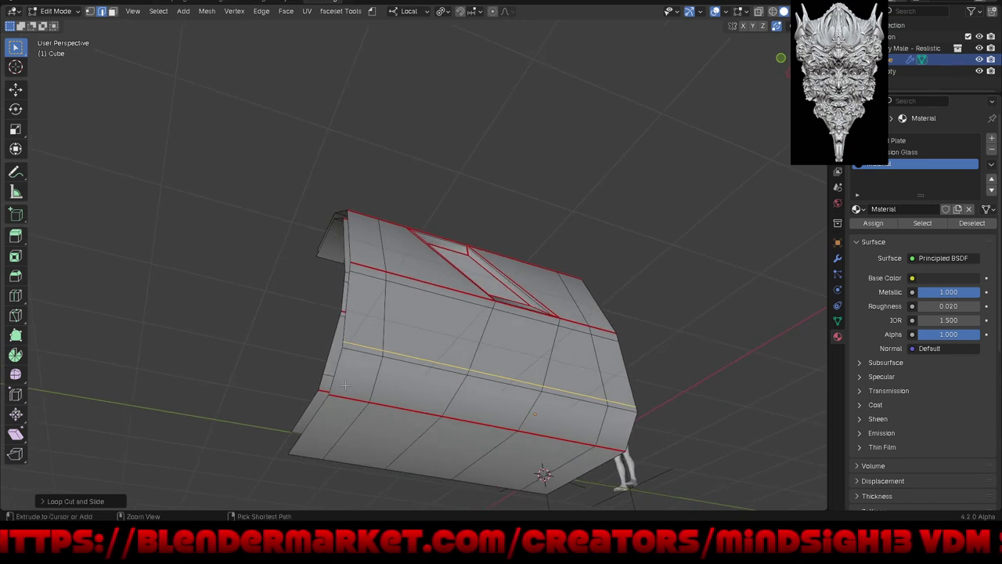
key(g)
key(g)
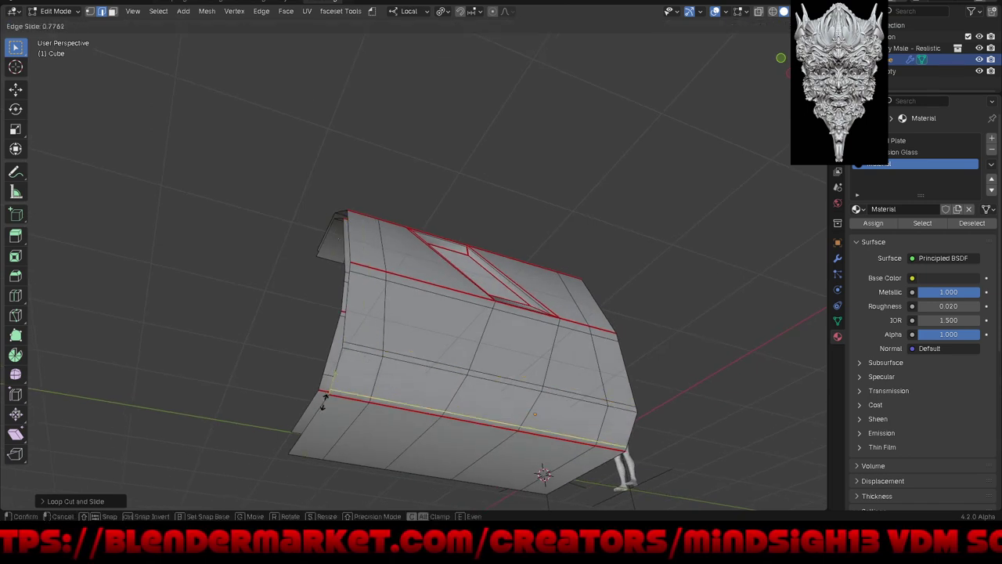
click(324, 401)
Step: Select both thin bottom face strips and assign them the plain Material slot
scroll(356, 398, up, 2)
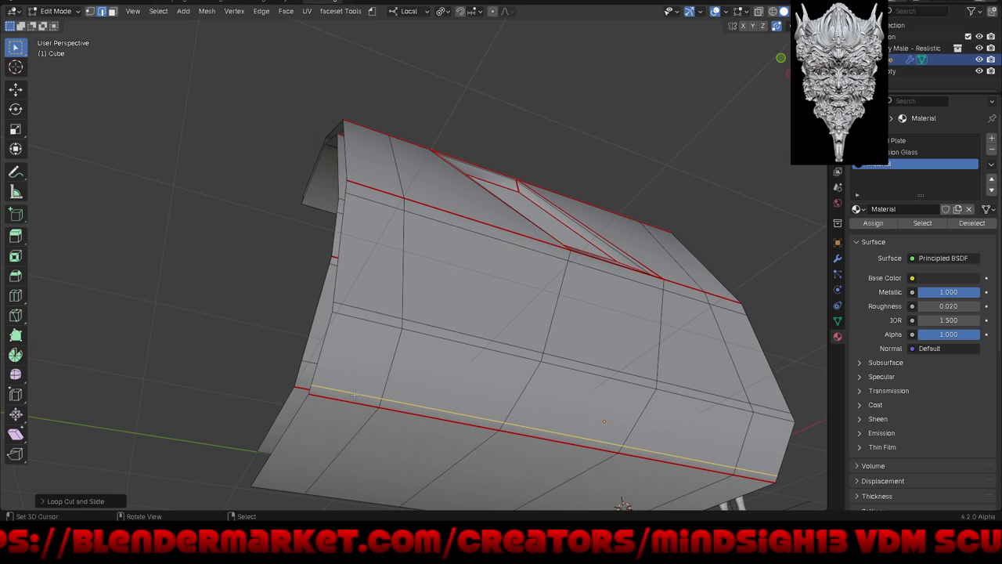
key(3)
click(357, 397)
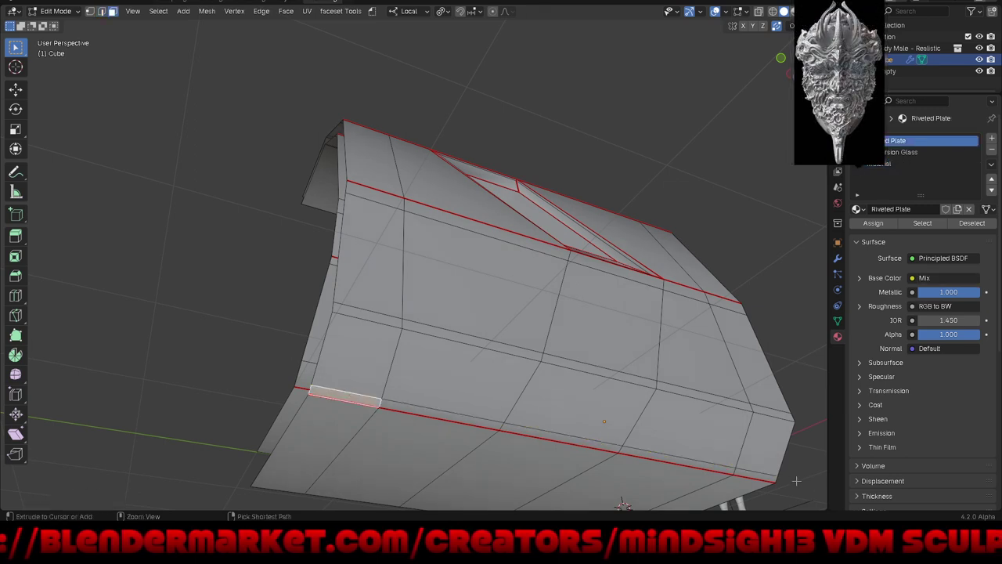
ctrl+click(766, 477)
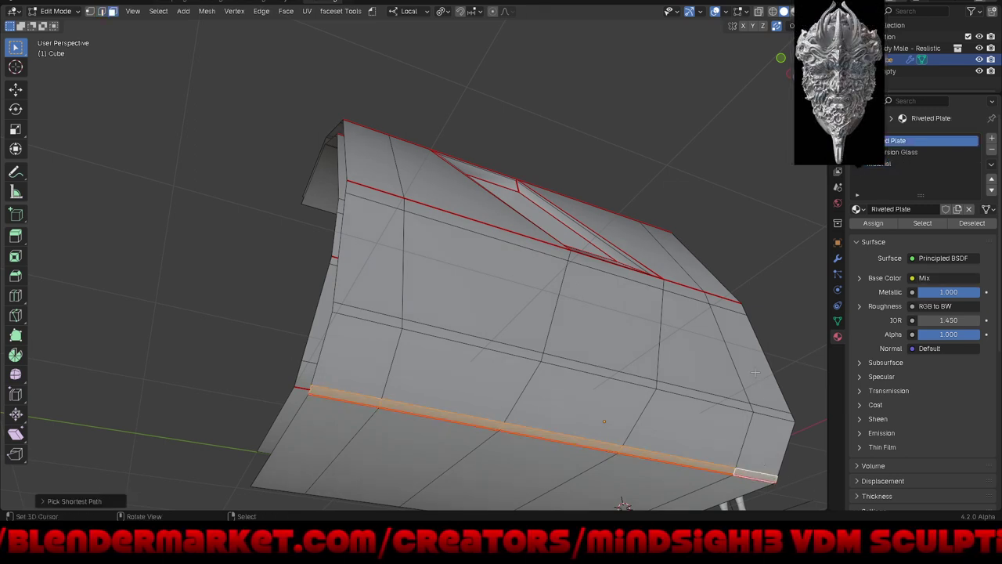
middle_drag(623, 504, 626, 403)
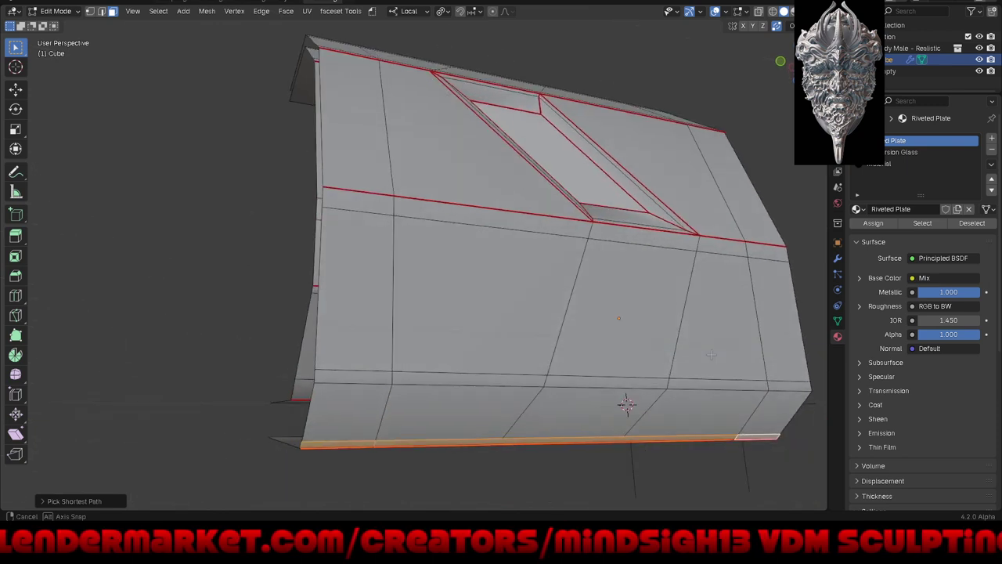
shift+click(781, 384)
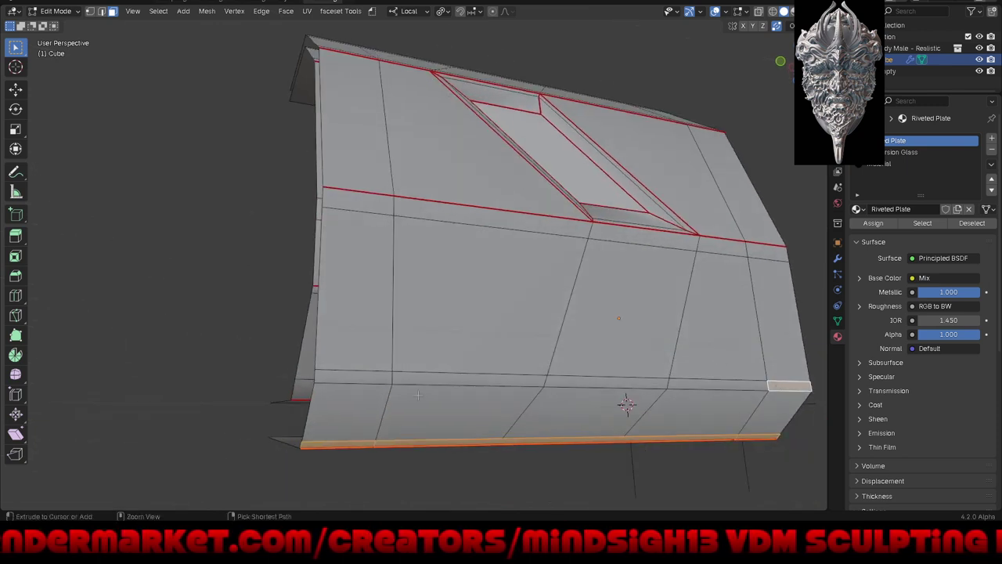
ctrl+click(338, 378)
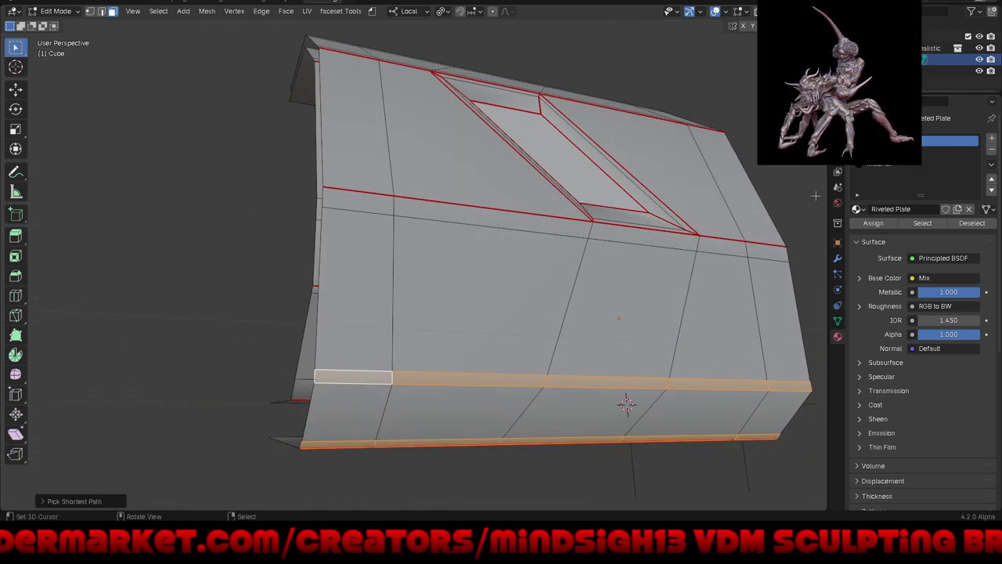
click(867, 167)
click(874, 224)
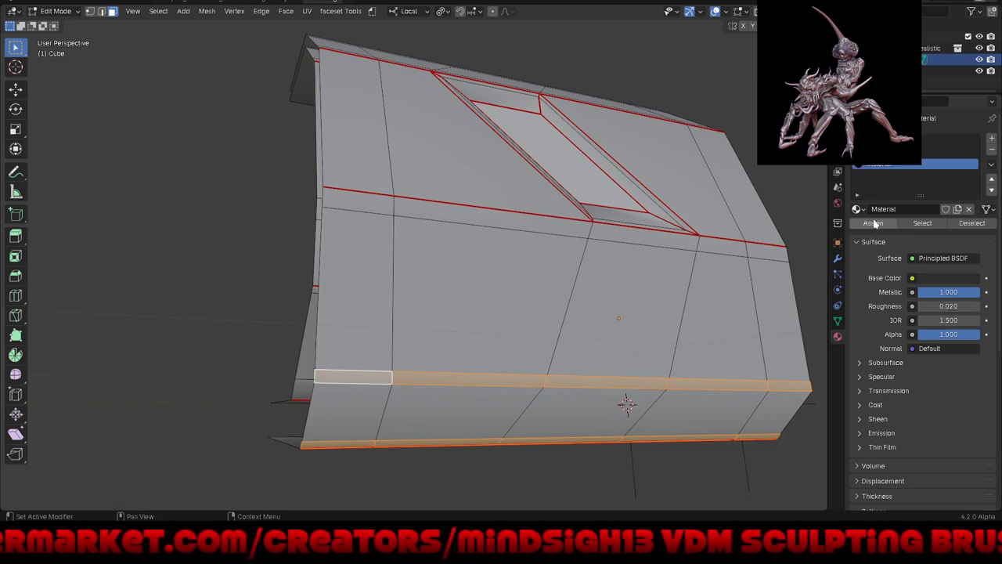
click(838, 259)
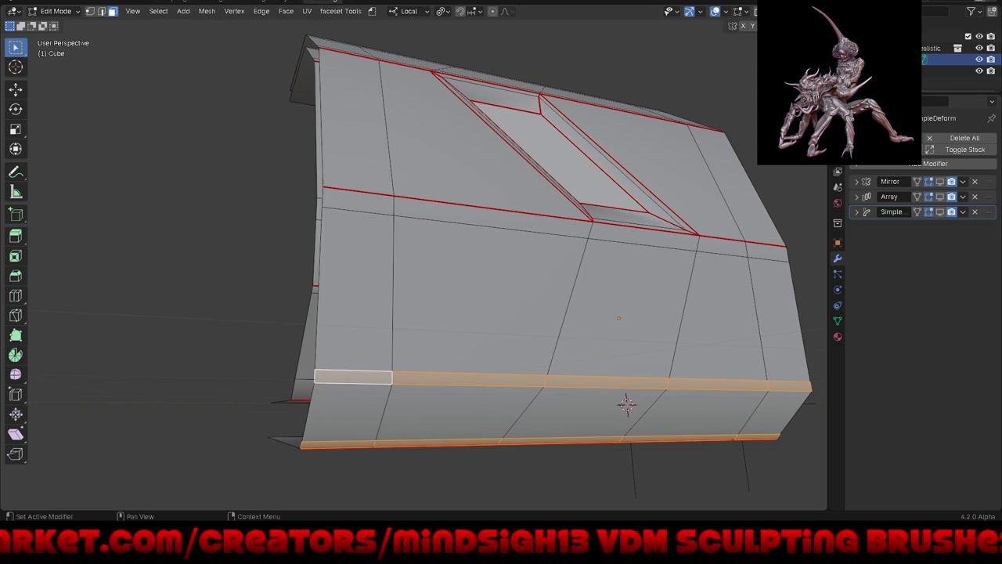
Step: Return to Object Mode and inspect the full curved ring from outside and inside
key(ctrl+alt+m)
scroll(254, 266, down, 5)
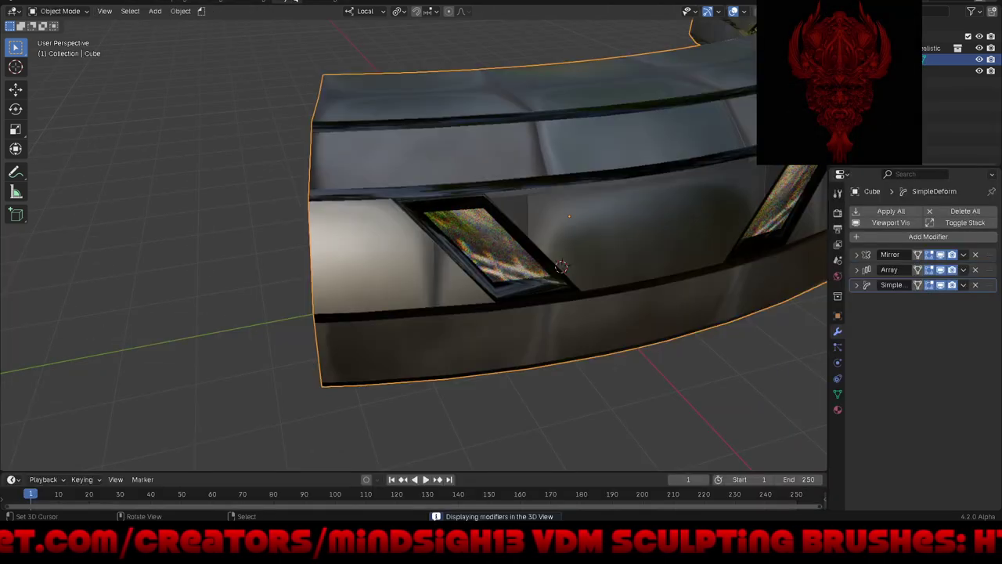
scroll(155, 235, down, 5)
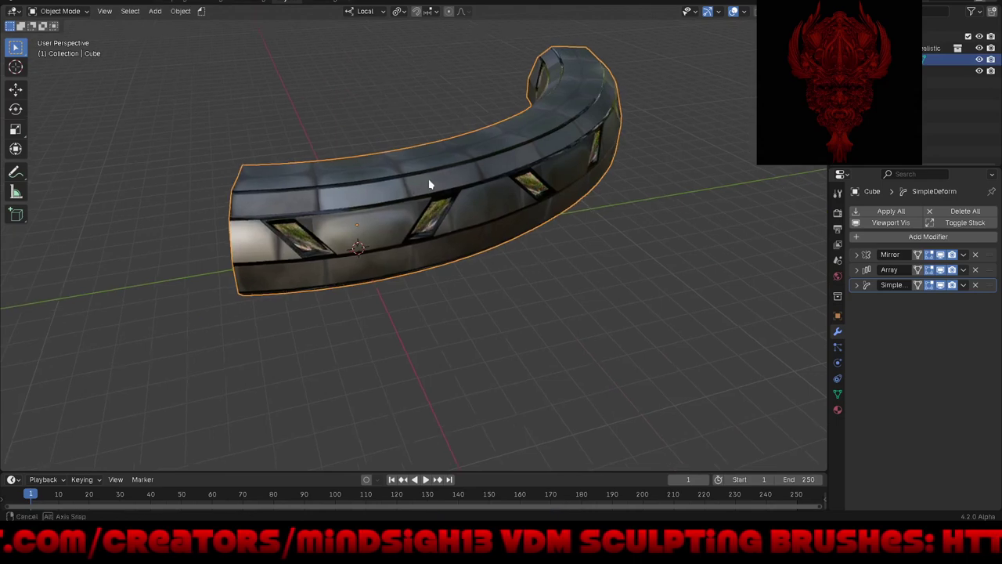
mouse_move(431, 186)
middle_down()
mouse_move(525, 172)
mouse_move(459, 100)
middle_up()
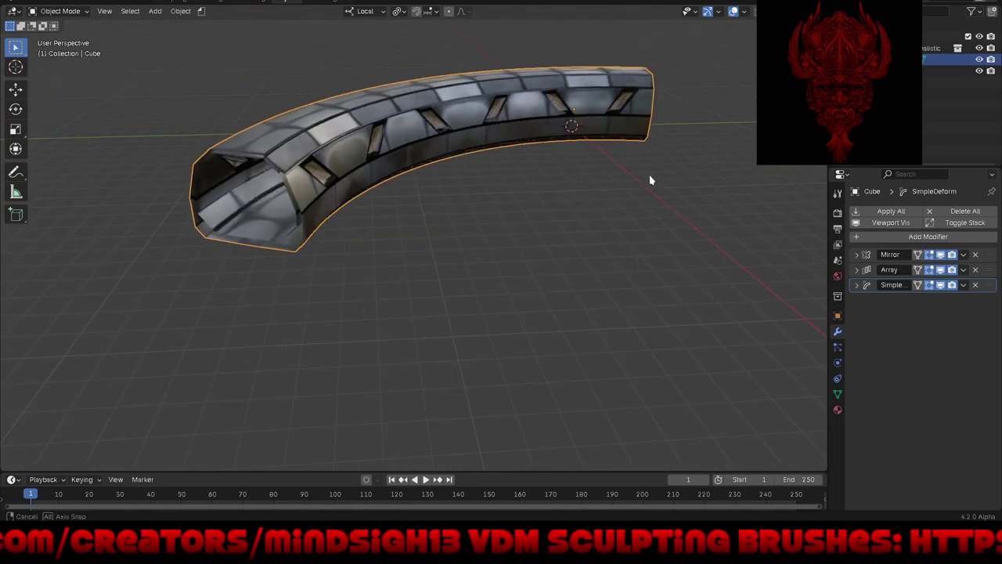
scroll(459, 100, up, 2)
scroll(441, 128, up, 4)
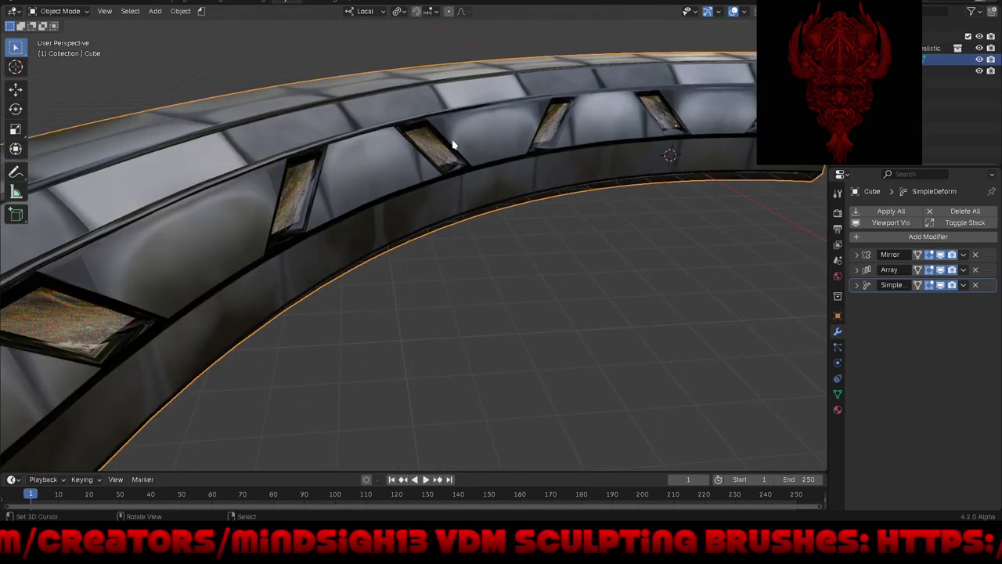
middle_drag(447, 150, 493, 122)
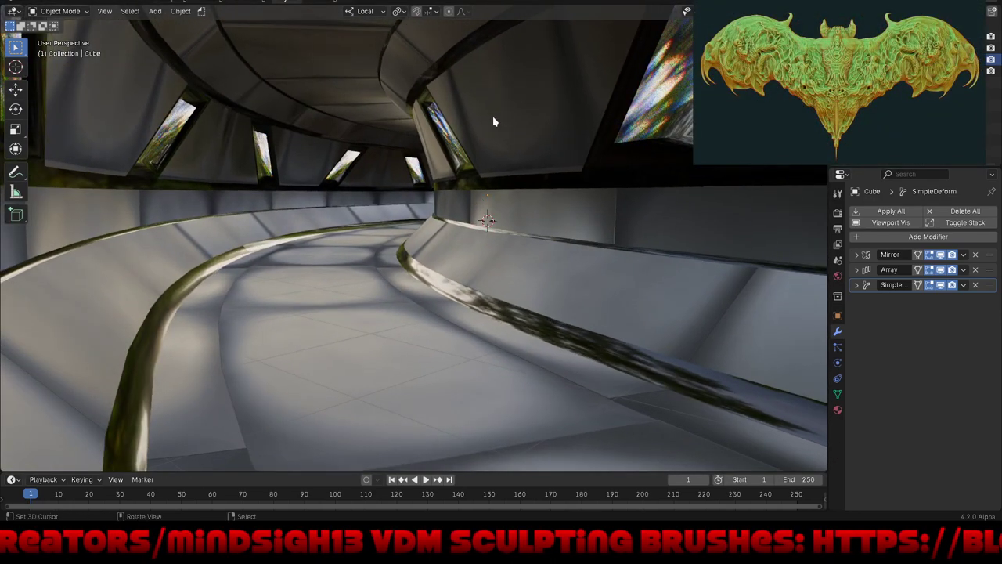
Step: Add a Subdivision Surface modifier at viewport level 4 and inspect the smoothed ring
click(927, 236)
mouse_move(877, 235)
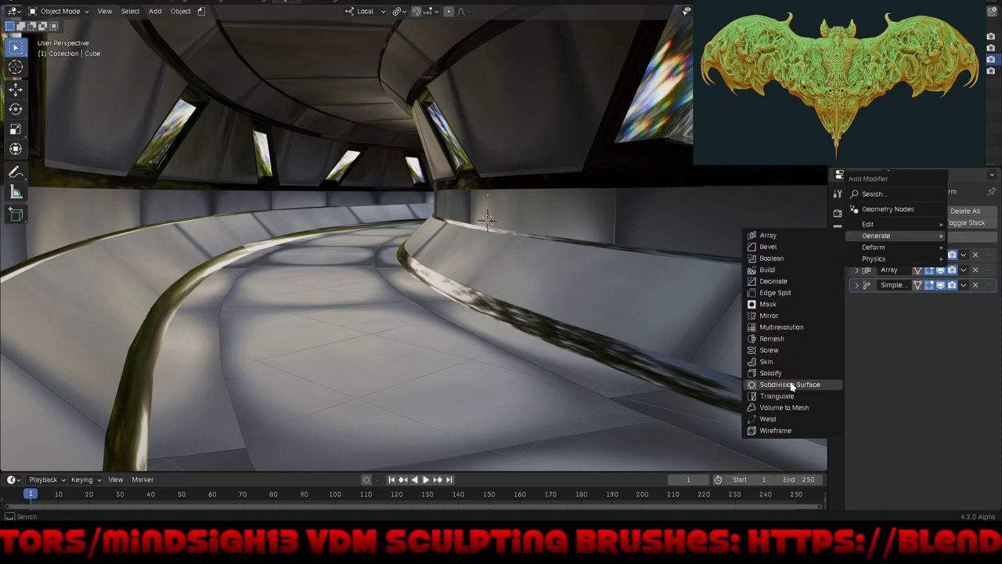
click(792, 385)
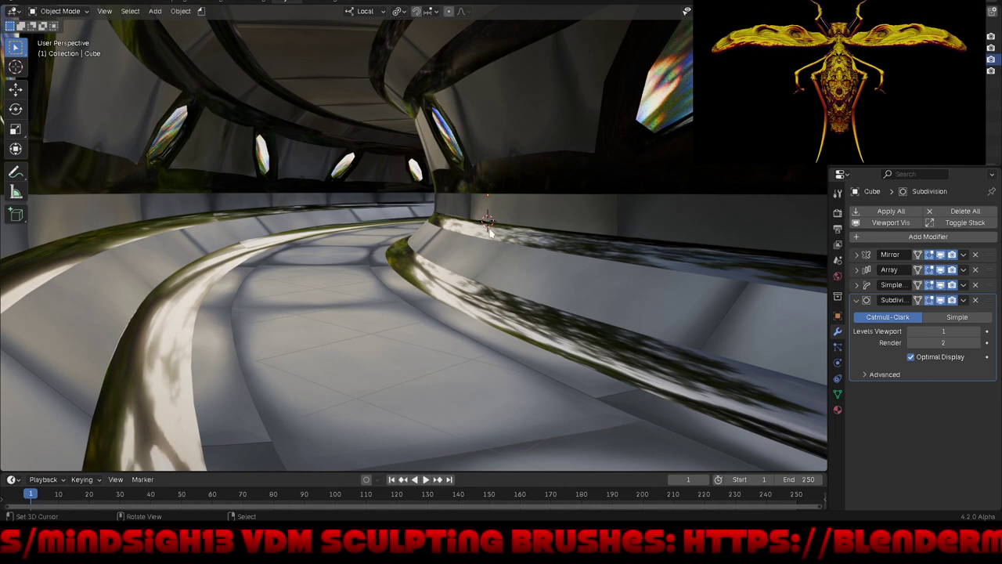
click(980, 333)
click(979, 333)
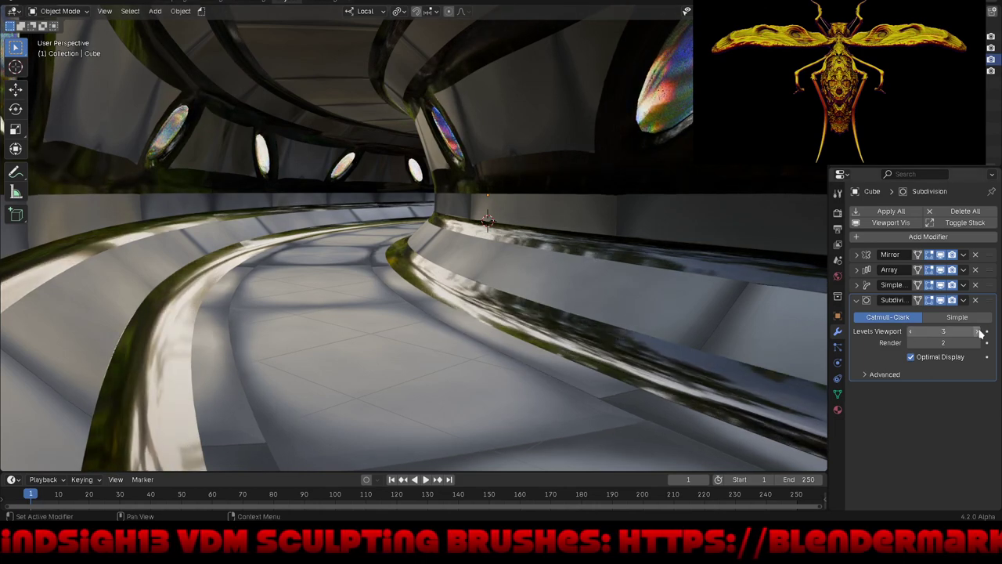
click(980, 333)
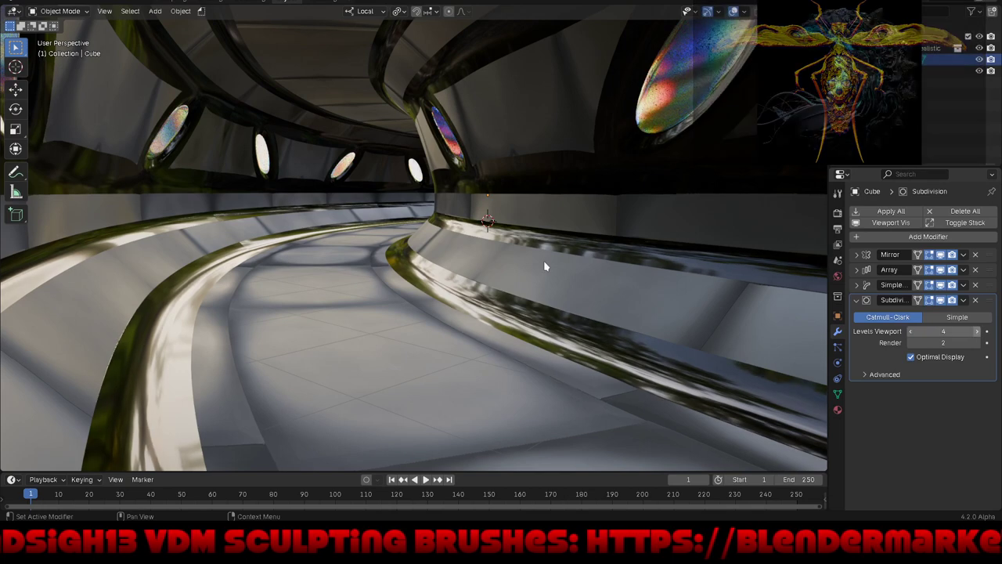
scroll(382, 286, down, 5)
scroll(381, 285, down, 3)
mouse_move(421, 267)
middle_down()
mouse_move(481, 264)
mouse_move(615, 284)
mouse_move(608, 278)
middle_up()
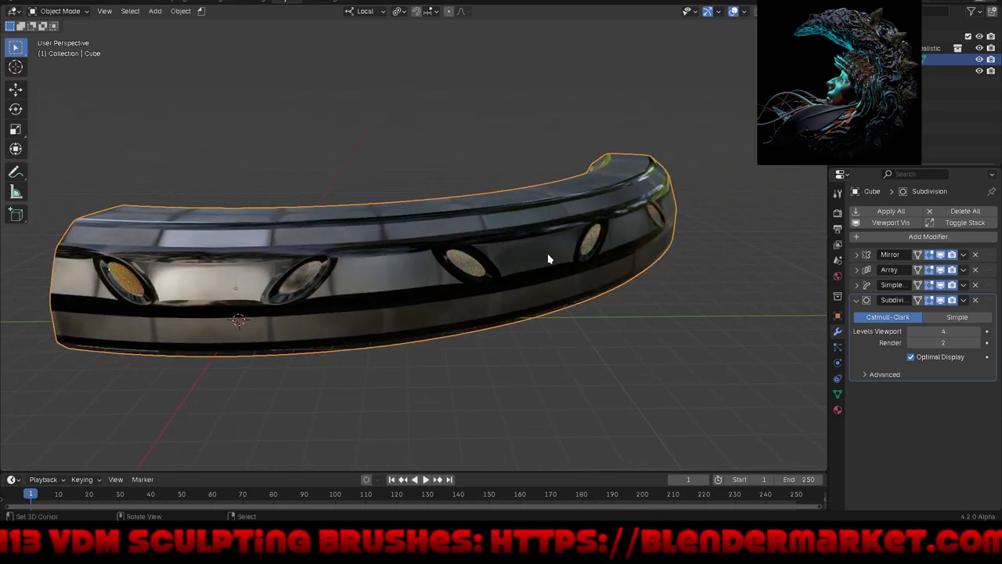
scroll(548, 258, up, 3)
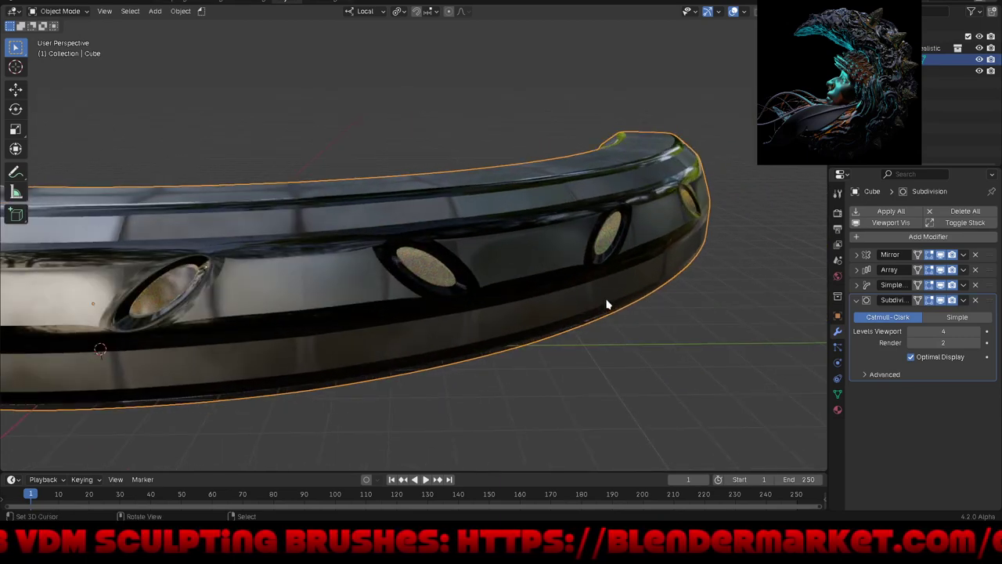
mouse_move(607, 304)
middle_down()
mouse_move(581, 291)
mouse_move(593, 279)
middle_up()
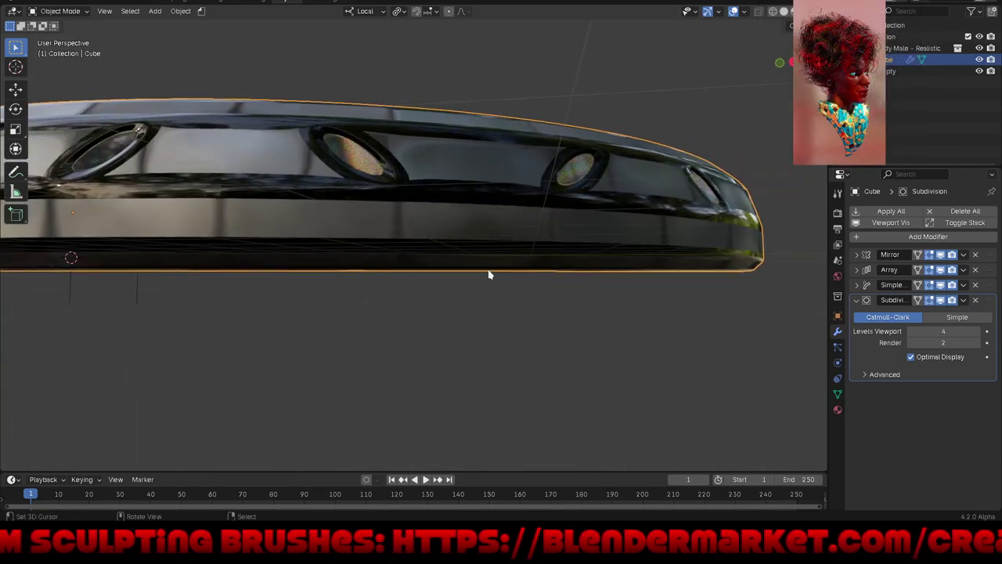
mouse_move(455, 282)
middle_down()
mouse_move(551, 336)
mouse_move(597, 338)
mouse_move(633, 279)
mouse_move(609, 293)
mouse_move(551, 285)
mouse_move(567, 291)
mouse_move(750, 264)
mouse_move(733, 264)
middle_up()
scroll(591, 226, up, 3)
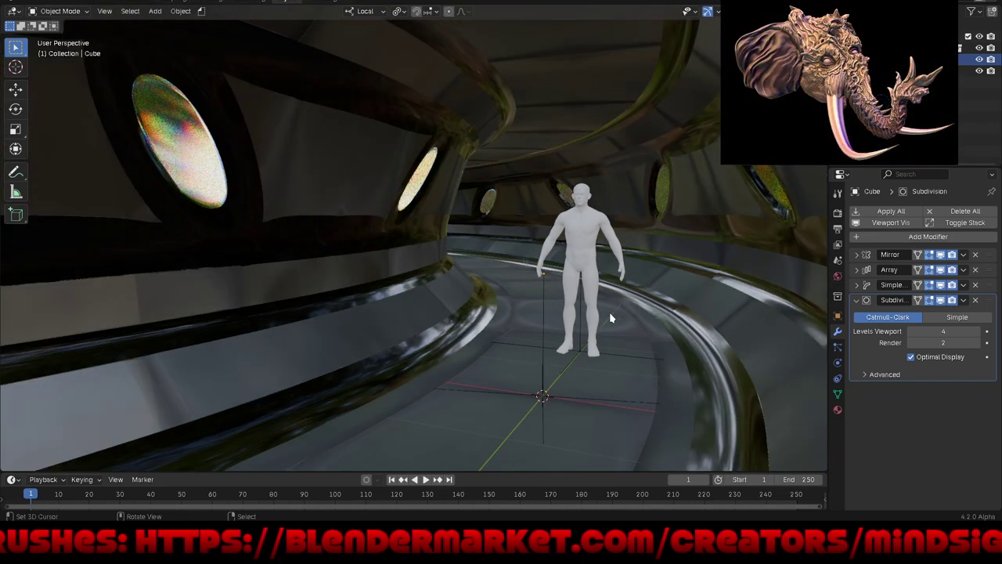
scroll(611, 318, down, 5)
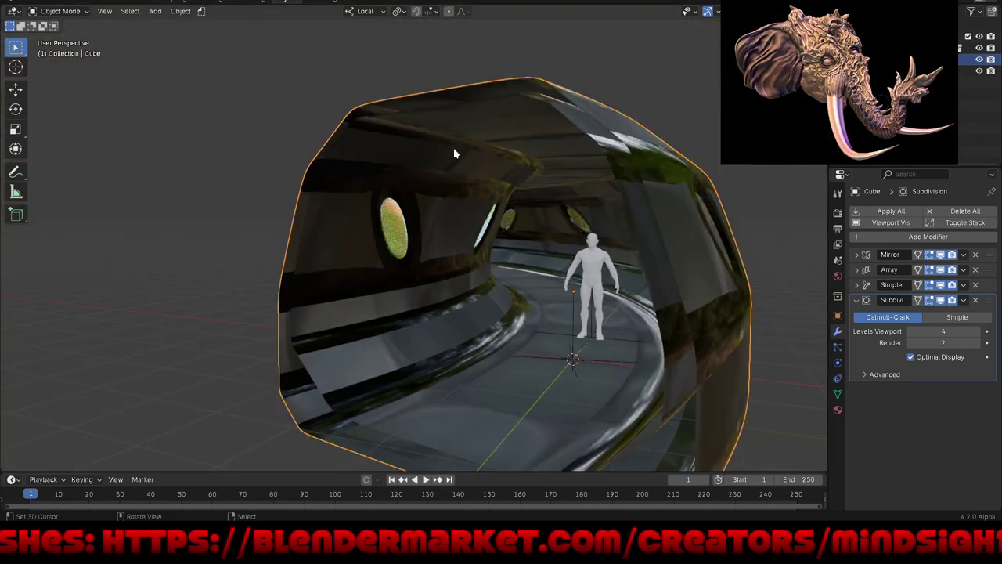
Step: Switch to the Shading workspace and make Riveted Plate the active material slot
click(209, 2)
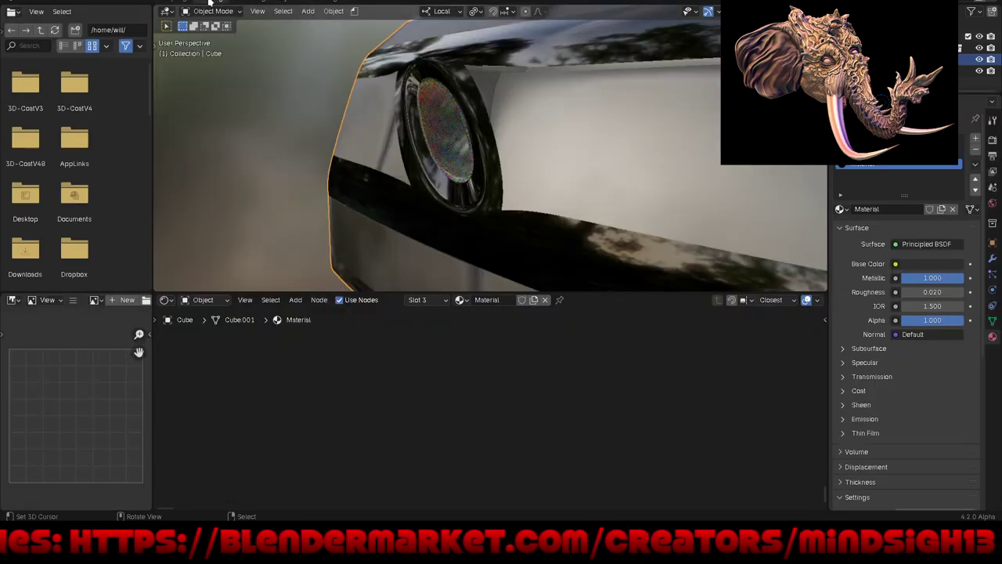
scroll(245, 124, down, 3)
scroll(246, 124, down, 3)
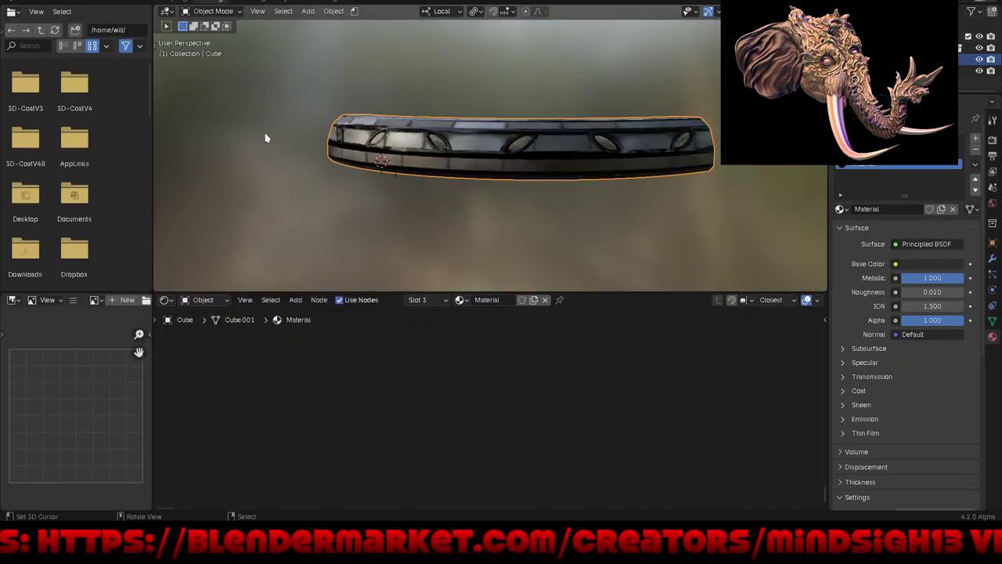
middle_drag(339, 131, 403, 149)
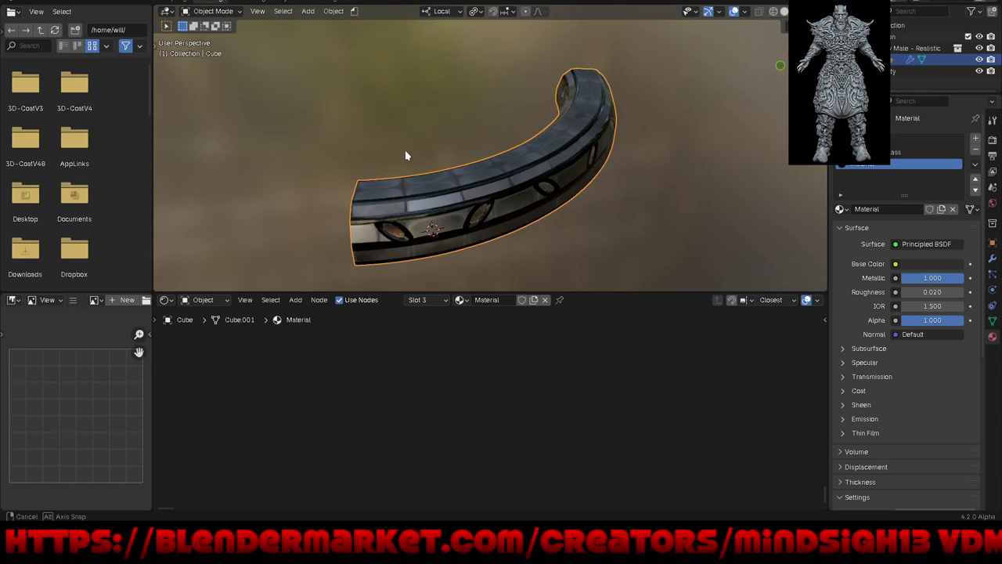
mouse_move(515, 220)
middle_down()
mouse_move(515, 197)
mouse_move(592, 178)
mouse_move(590, 158)
mouse_move(586, 172)
mouse_move(574, 170)
middle_up()
scroll(658, 147, up, 5)
scroll(505, 200, down, 5)
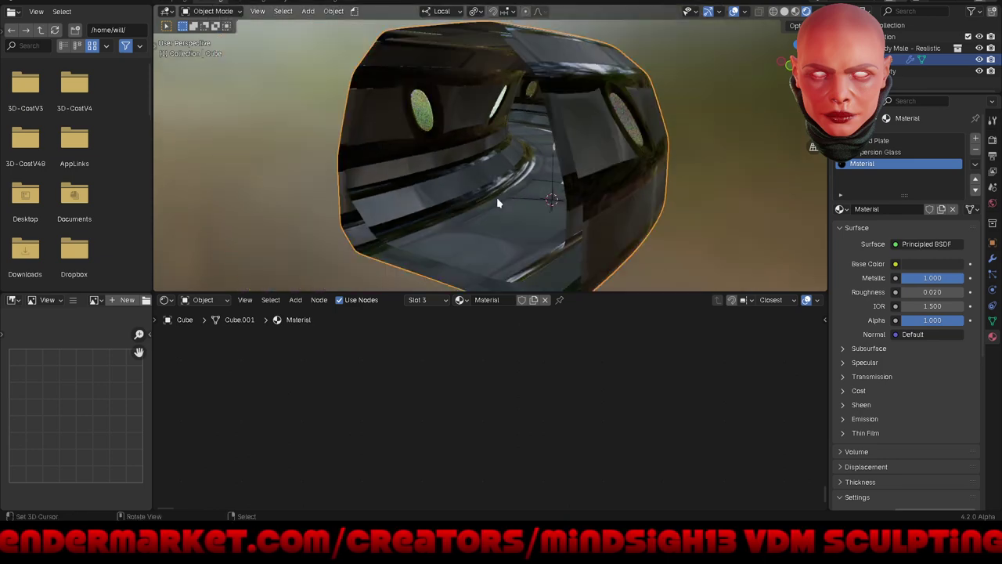
middle_drag(505, 199, 498, 206)
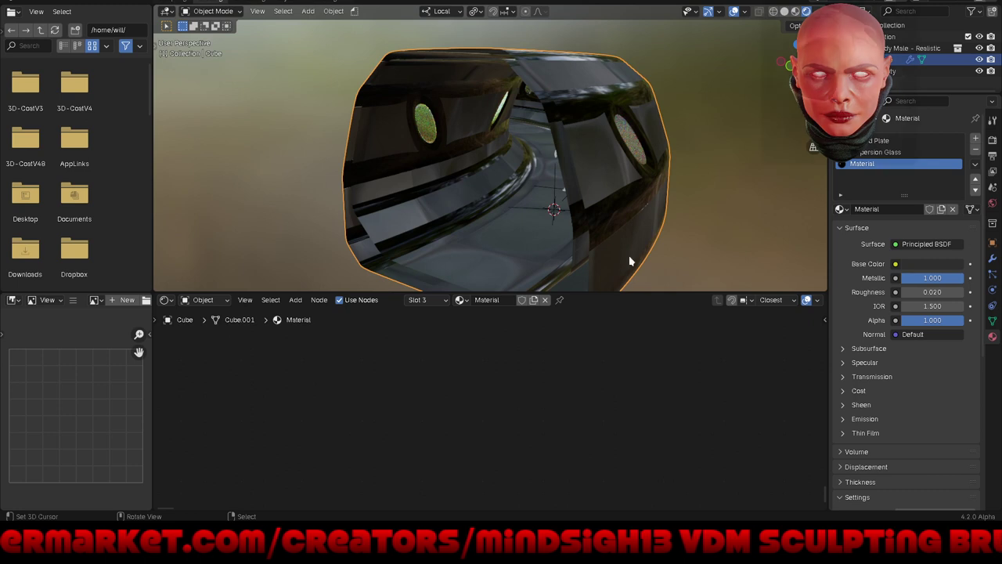
click(877, 140)
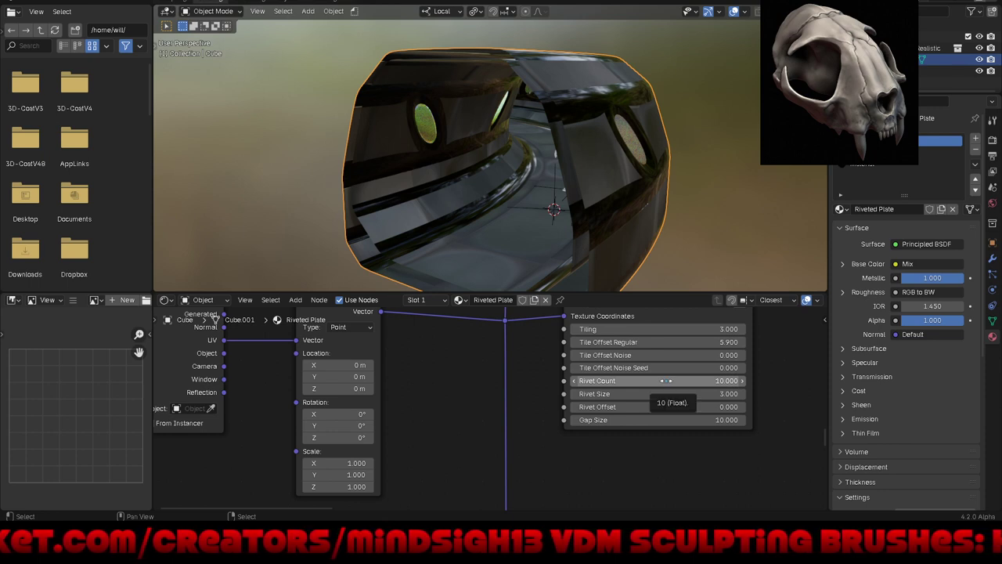
Step: Set Rivet Count to 50 and try Tile Offset Regular values, resetting it to 0
click(666, 381)
text(50)
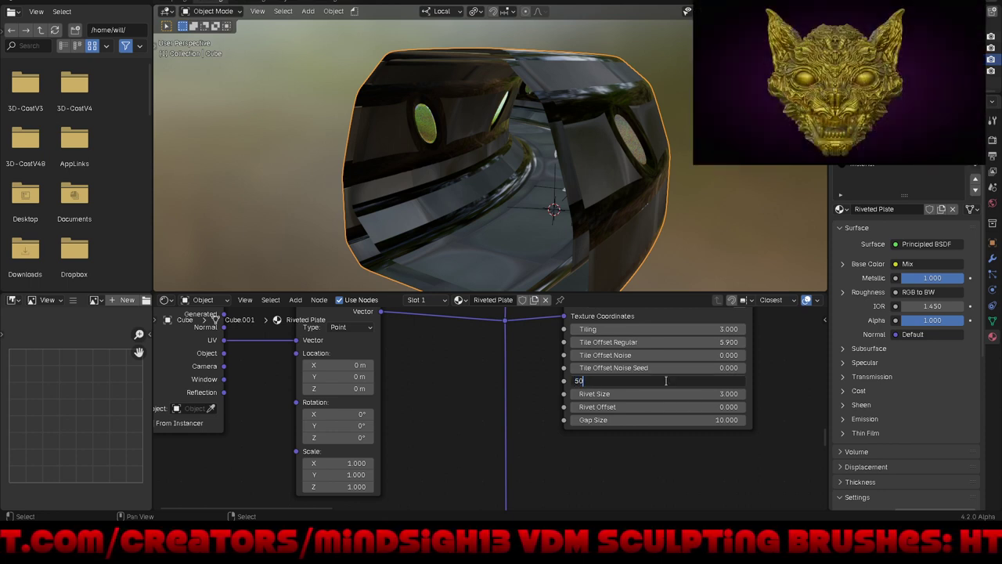
key(Return)
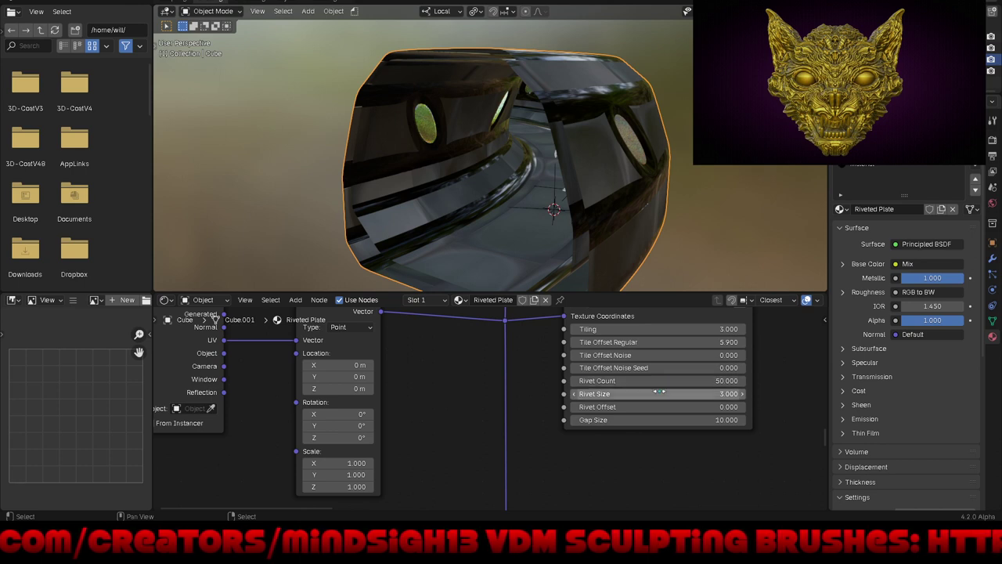
mouse_move(658, 394)
mouse_down()
mouse_move(627, 394)
mouse_move(662, 394)
mouse_up()
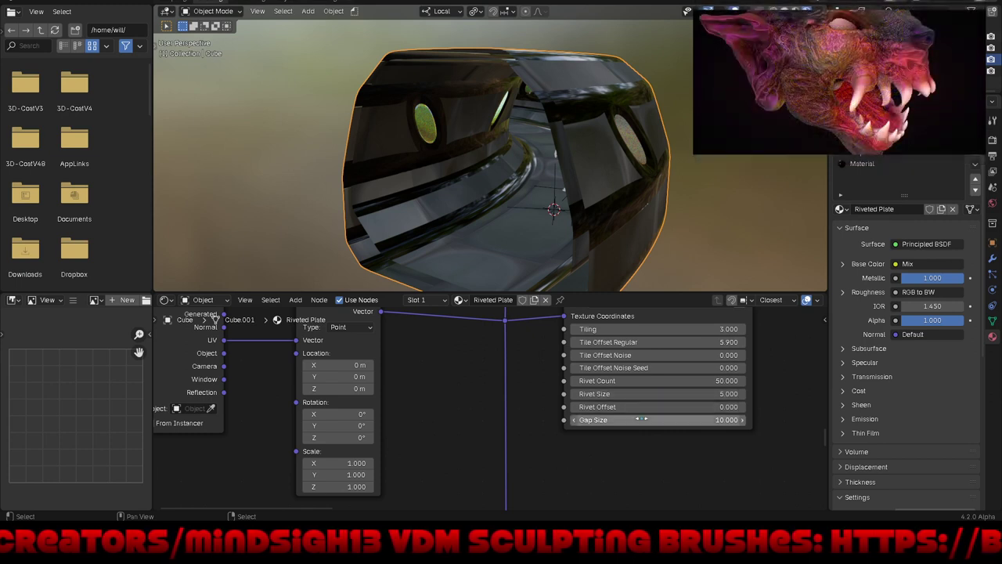
shift+scroll(650, 409, up, 1)
shift+scroll(650, 408, up, 1)
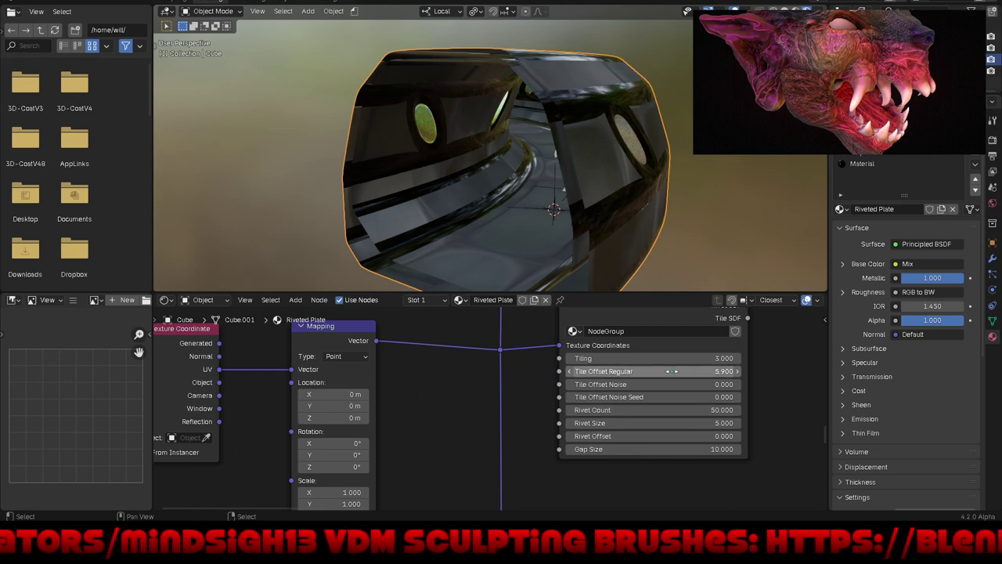
drag(670, 371, 583, 371)
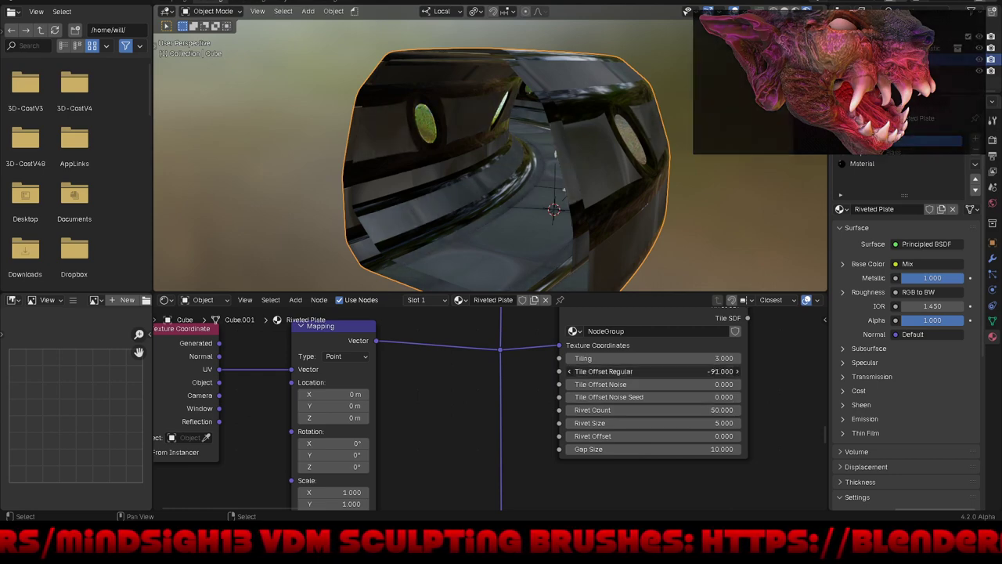
drag(583, 371, 672, 372)
click(672, 372)
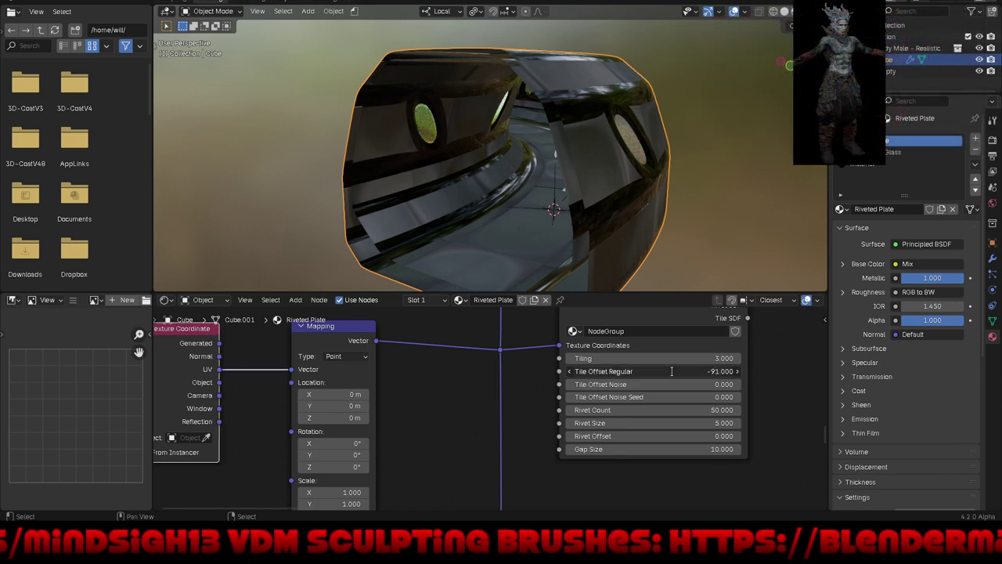
text(0)
key(Return)
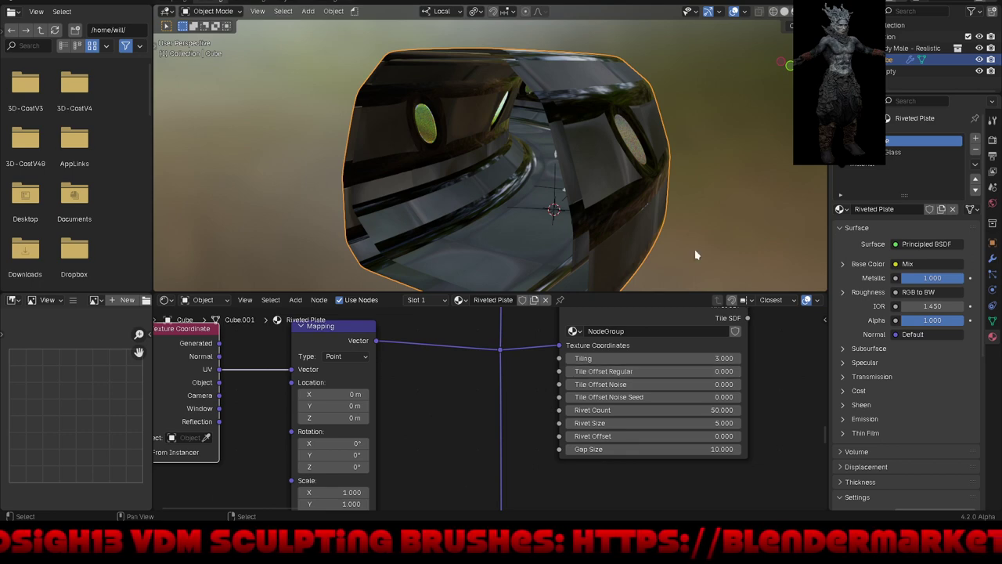
Step: Set Rivet Size 0.2, Rivet Offset 1 and Tile Offset Regular 1 in the Riveted Plate group
mouse_move(694, 249)
middle_down()
mouse_move(452, 206)
mouse_move(597, 254)
middle_up()
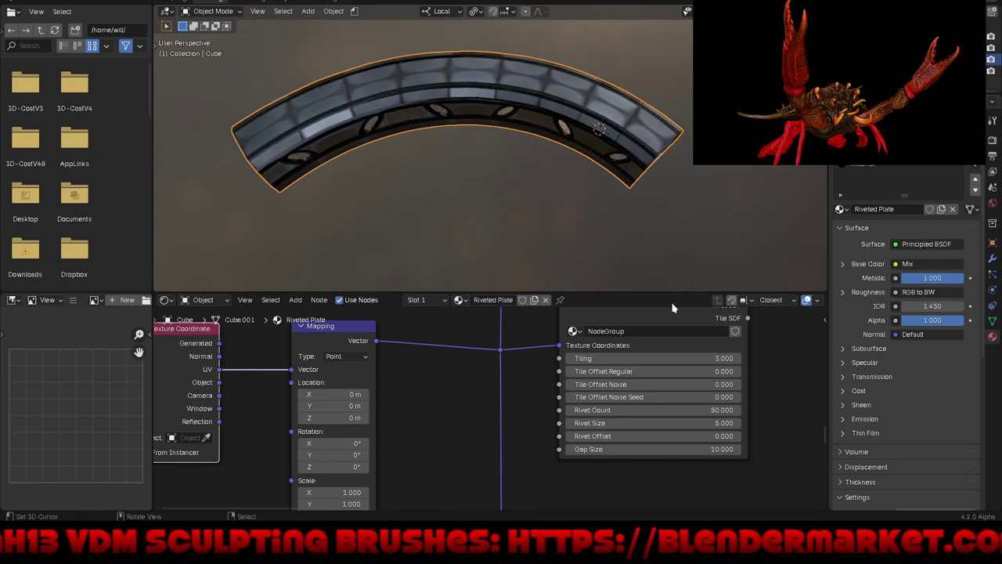
double_click(674, 423)
key(BackSpace)
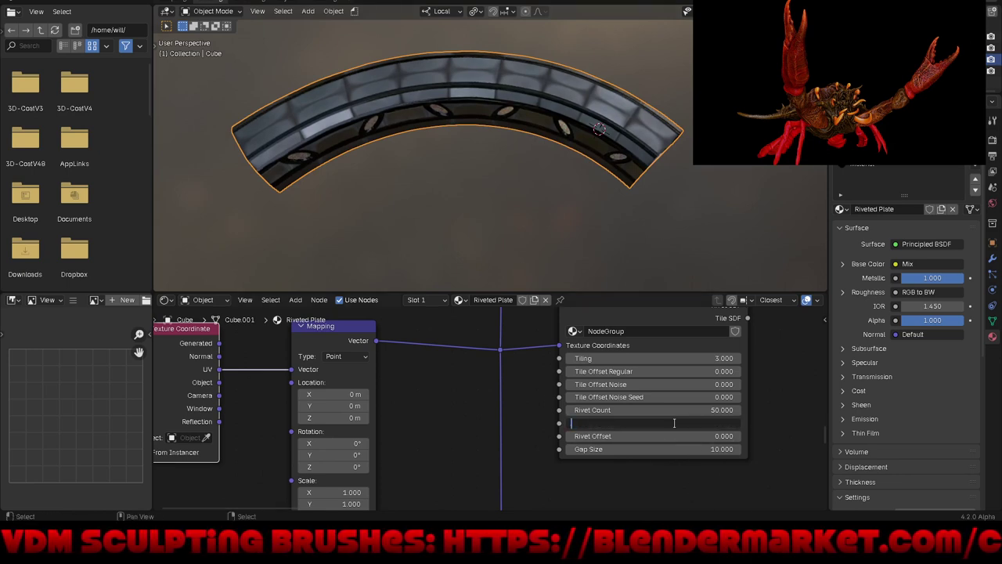
text(0.2)
key(Return)
middle_drag(643, 183, 630, 143)
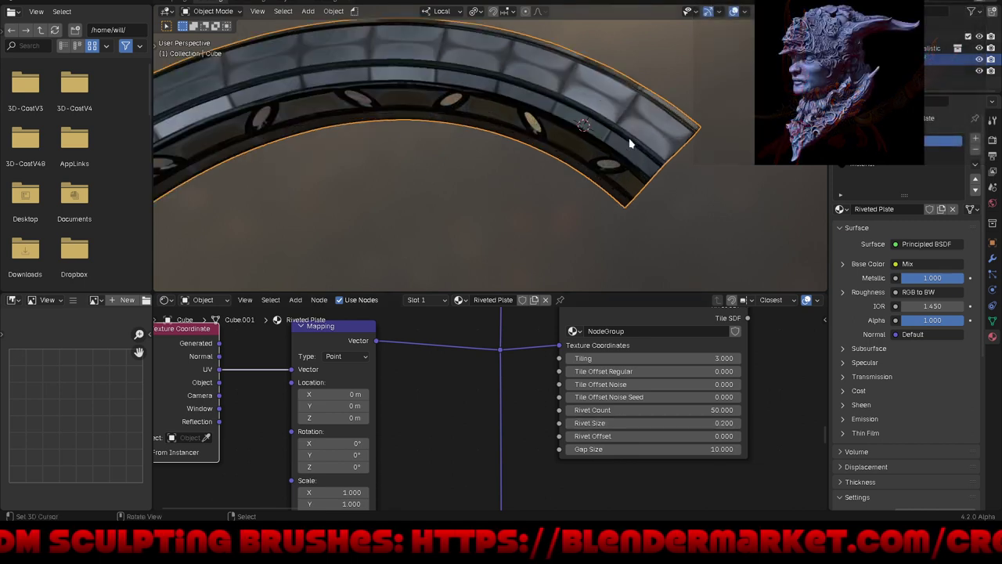
scroll(630, 143, up, 2)
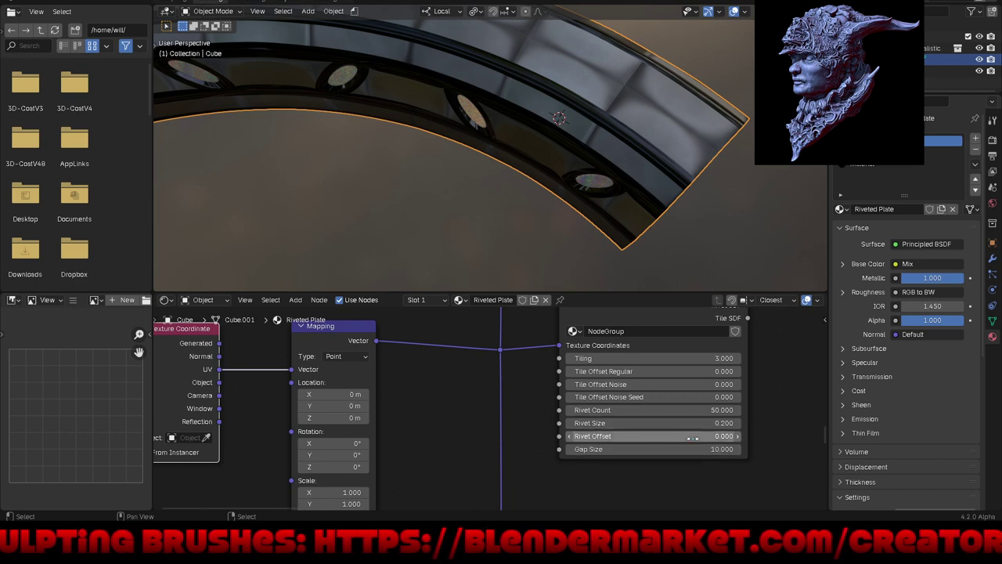
drag(693, 438, 692, 437)
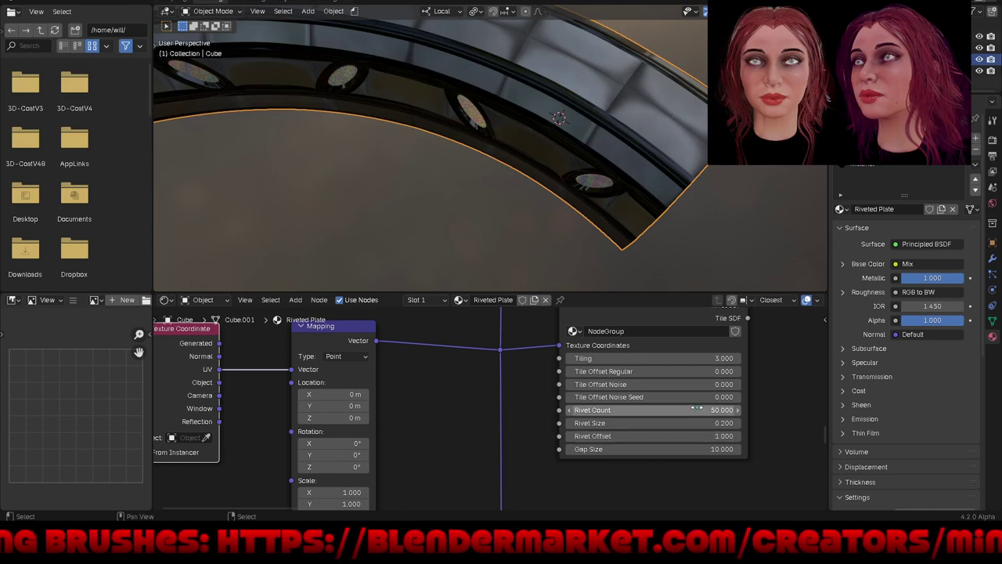
click(691, 370)
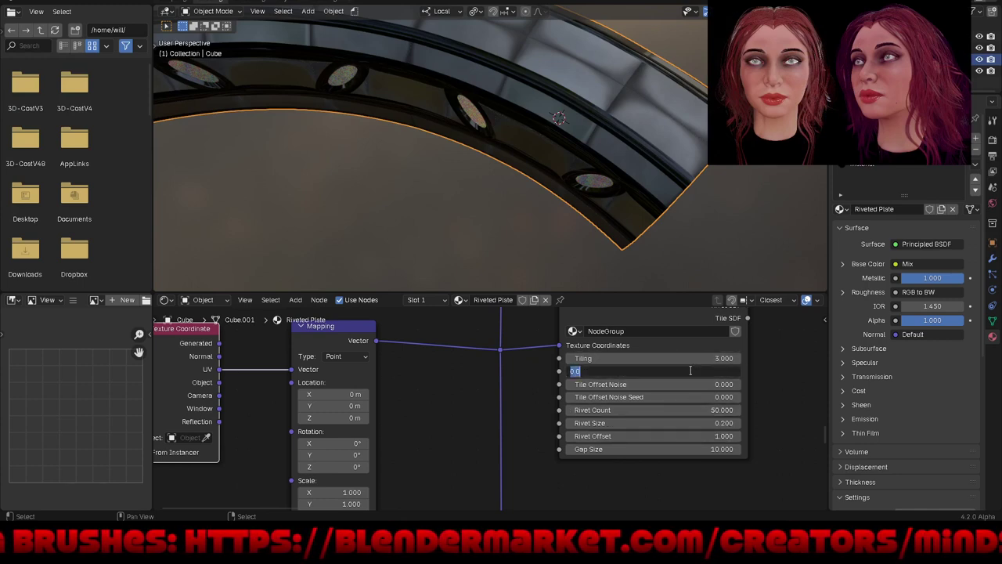
text(1)
key(Return)
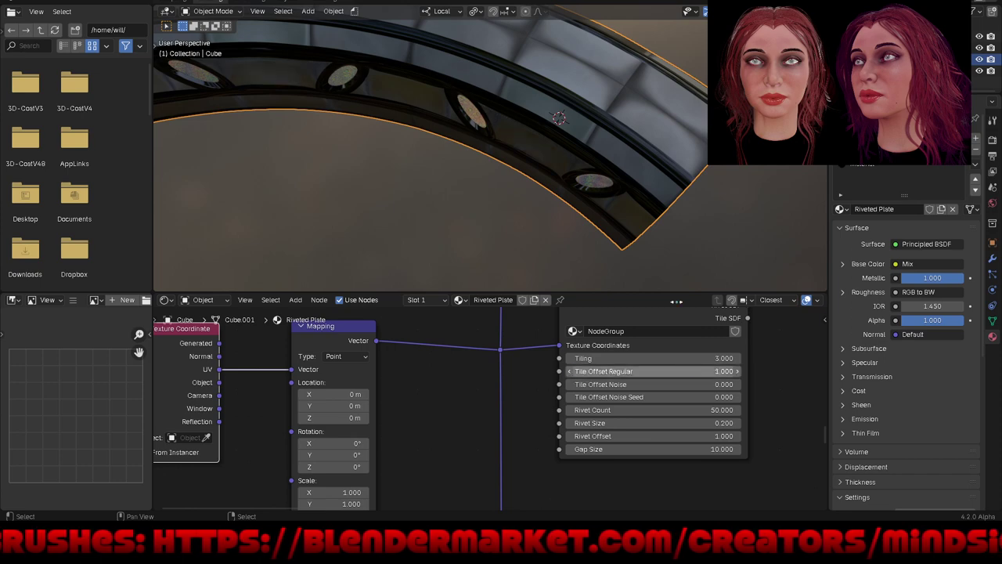
mouse_move(607, 195)
middle_down()
mouse_move(639, 92)
mouse_move(564, 108)
middle_up()
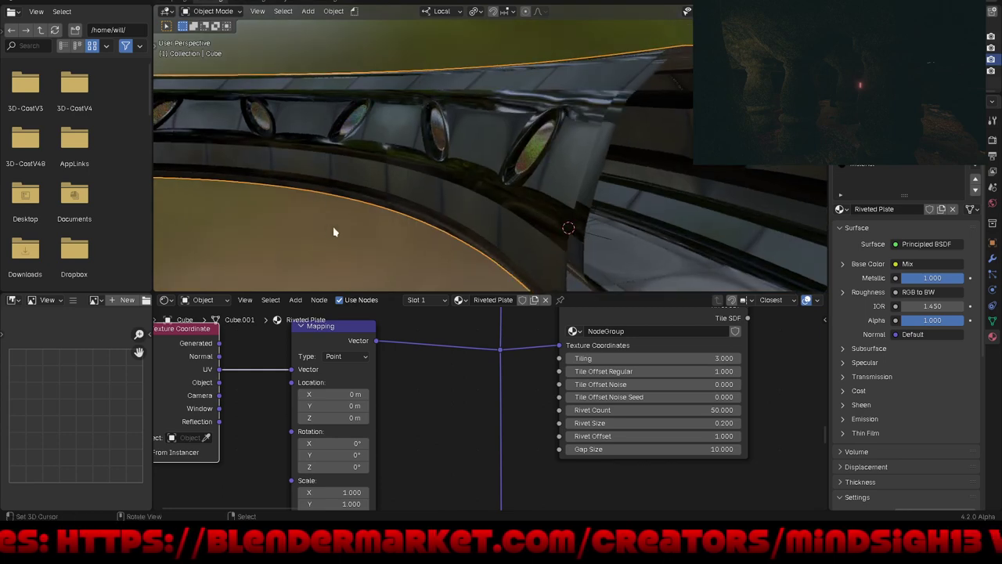
Step: Turn the lower area into the Asset Browser and browse its material assets
click(166, 300)
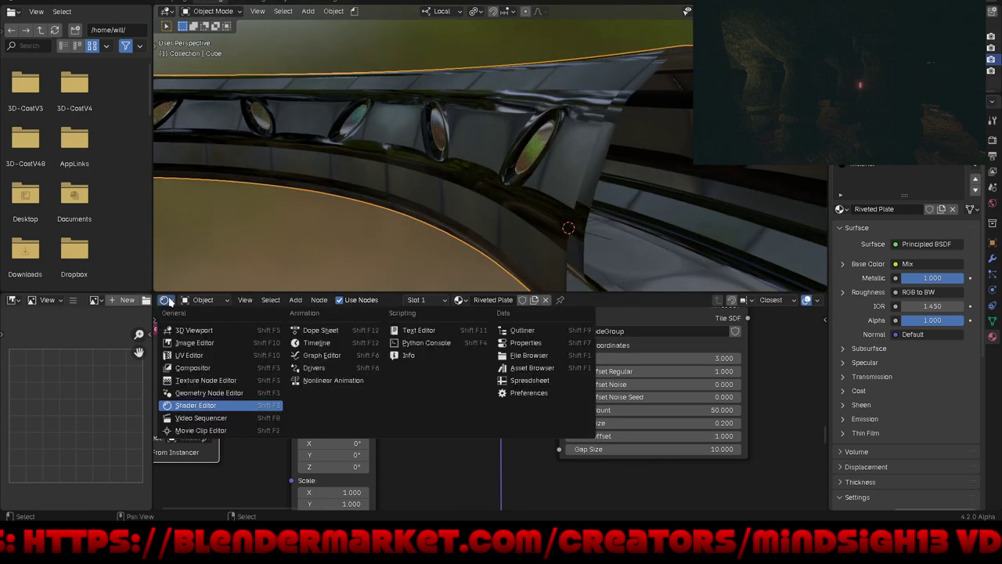
click(528, 368)
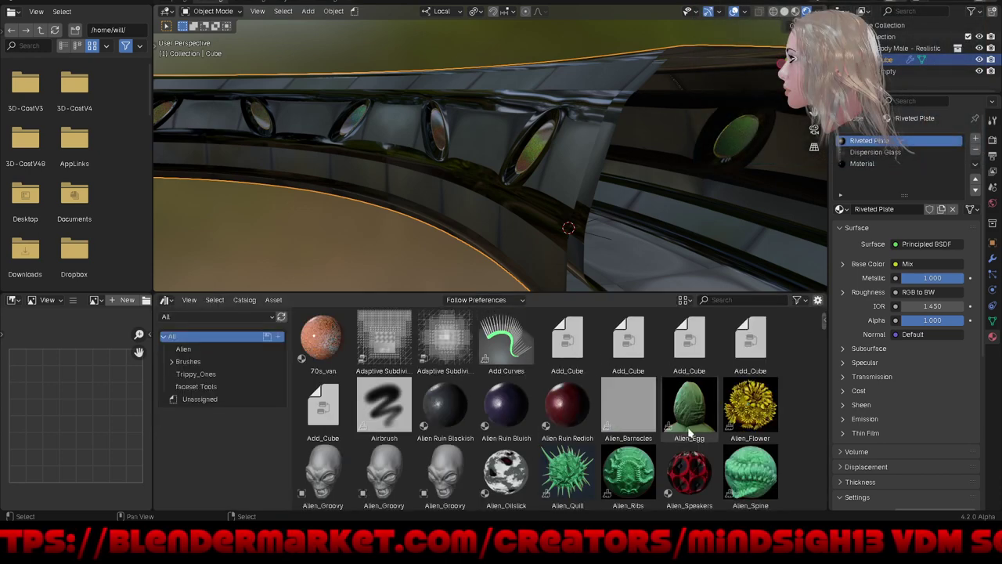
scroll(806, 402, down, 3)
scroll(805, 398, down, 3)
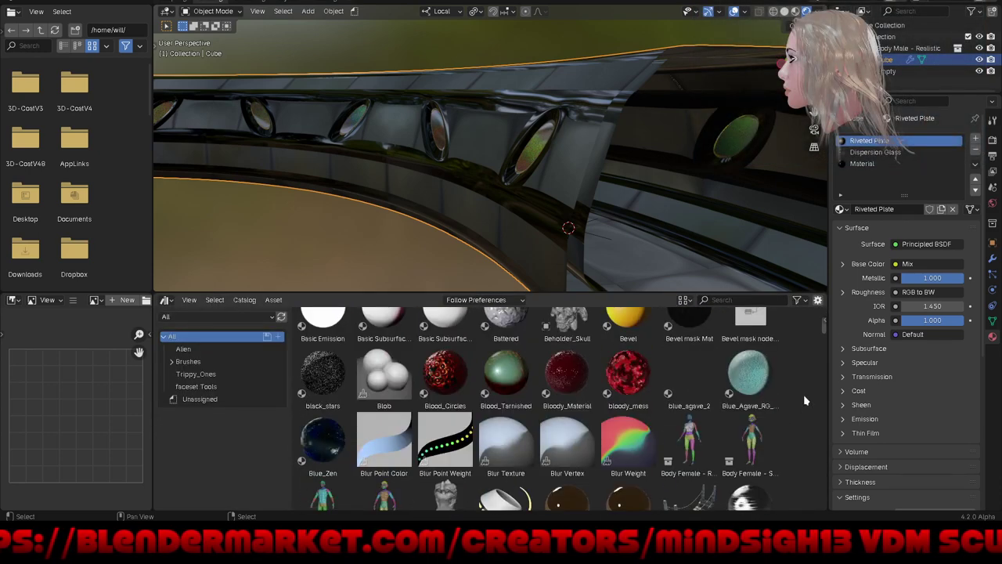
scroll(803, 394, down, 3)
scroll(815, 361, down, 3)
scroll(828, 391, down, 5)
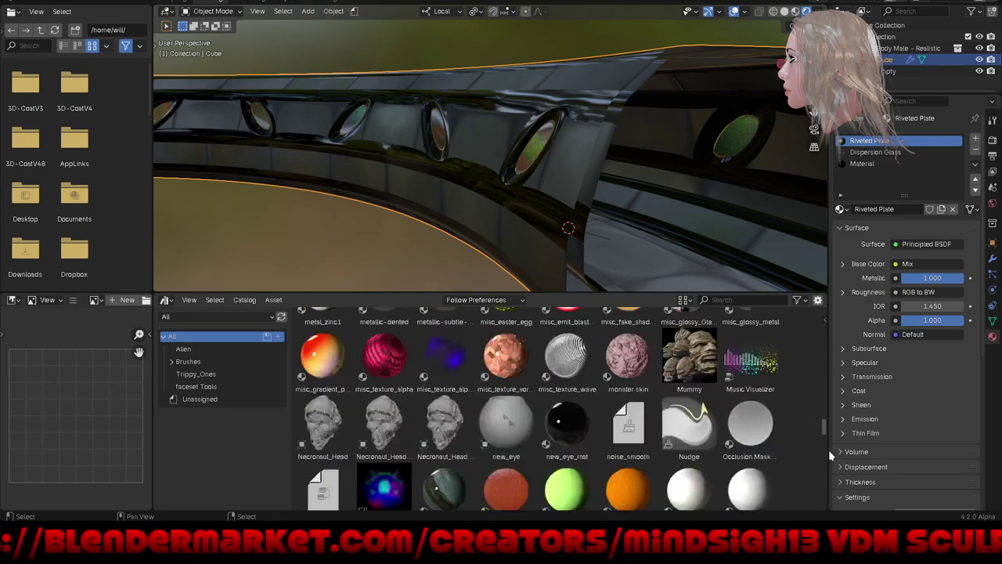
scroll(830, 462, down, 10)
scroll(826, 485, down, 8)
drag(825, 495, 824, 470)
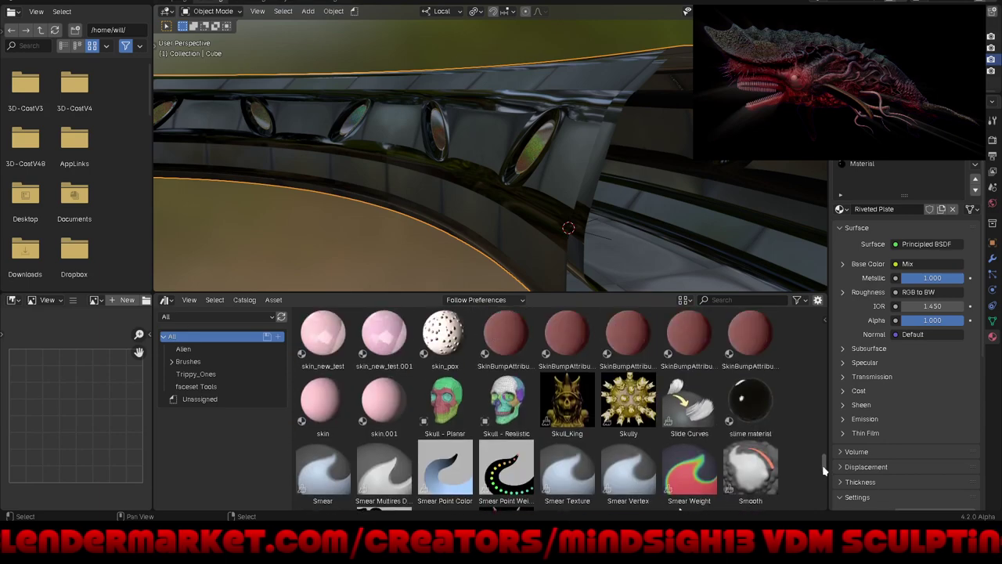
drag(824, 470, 815, 478)
Step: Find the Riveted Plate material in the asset library and drag it onto the ring
scroll(815, 478, up, 3)
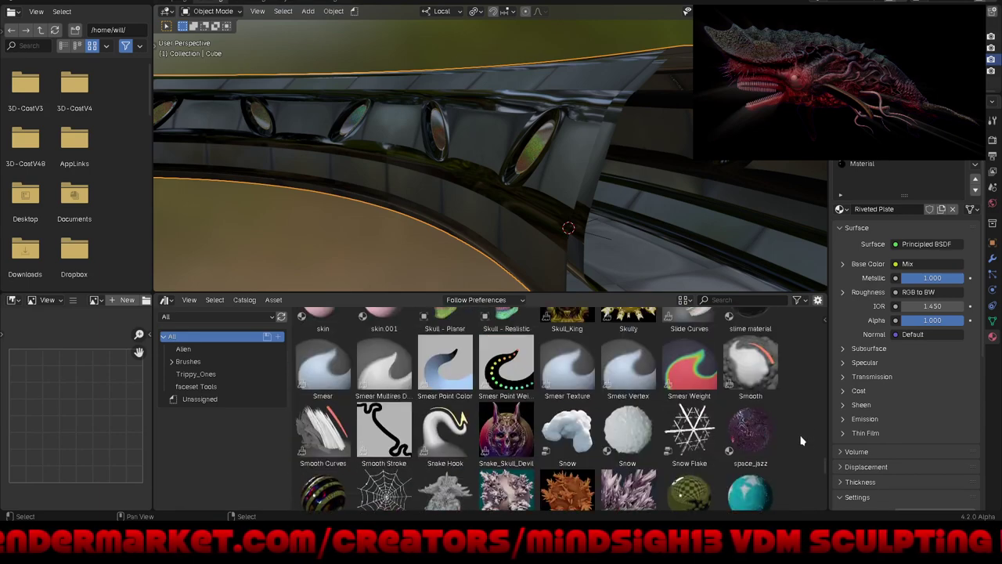
scroll(810, 466, up, 3)
scroll(806, 454, up, 3)
scroll(801, 441, up, 2)
scroll(802, 441, up, 2)
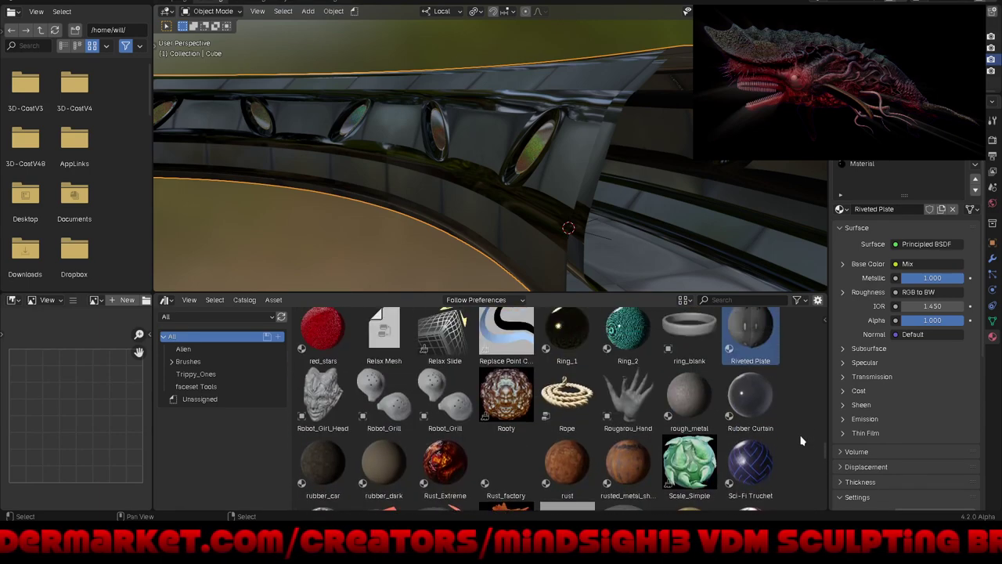
scroll(801, 441, up, 2)
scroll(801, 441, up, 2)
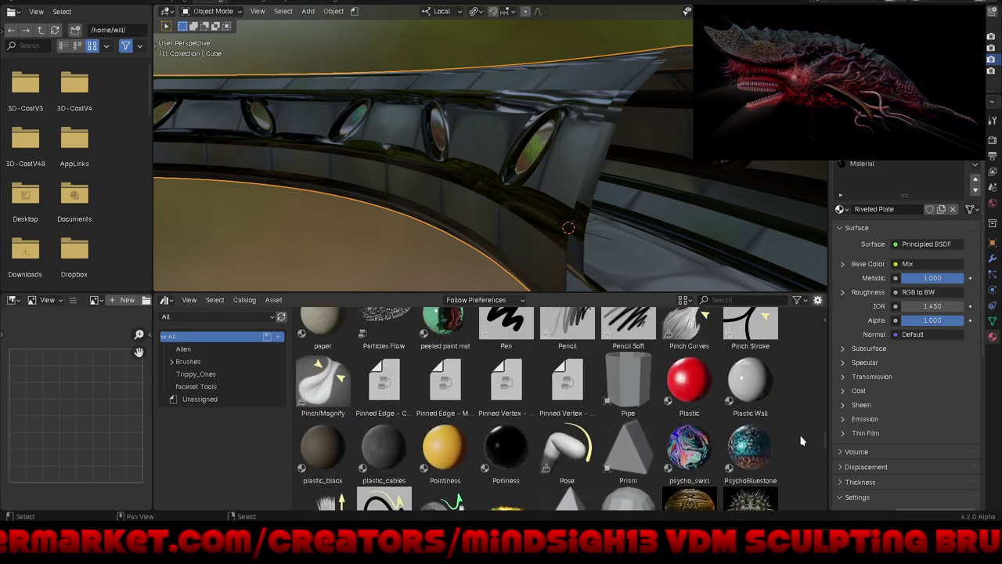
scroll(801, 441, up, 2)
scroll(801, 441, up, 2)
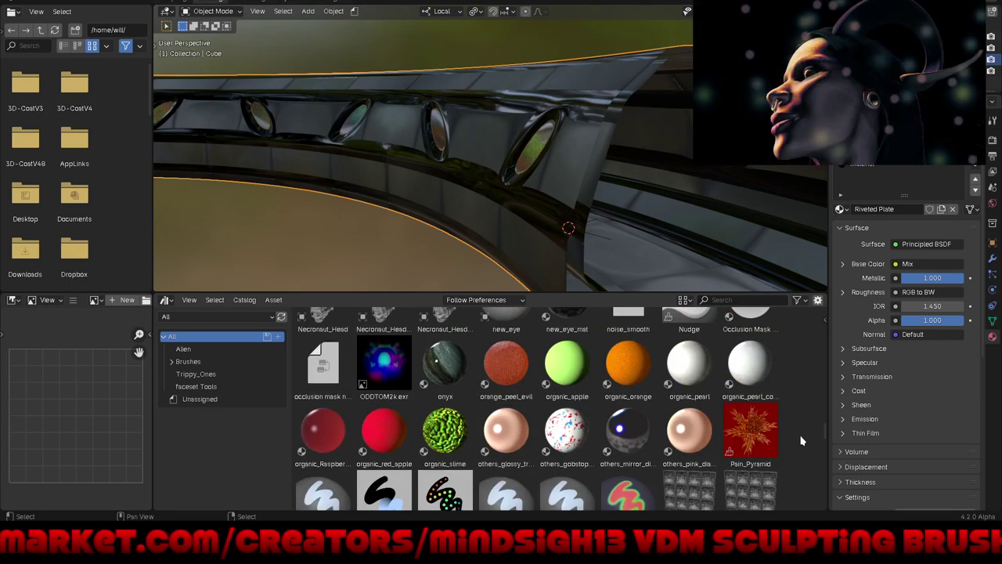
scroll(801, 441, up, 2)
scroll(802, 441, up, 2)
scroll(801, 441, up, 2)
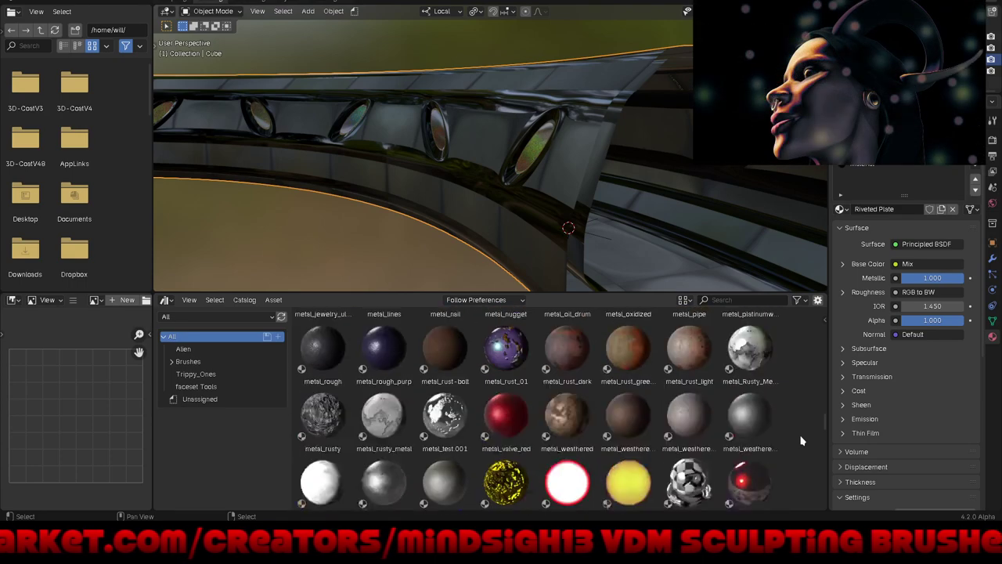
scroll(802, 441, up, 2)
scroll(801, 441, up, 2)
scroll(801, 441, up, 2)
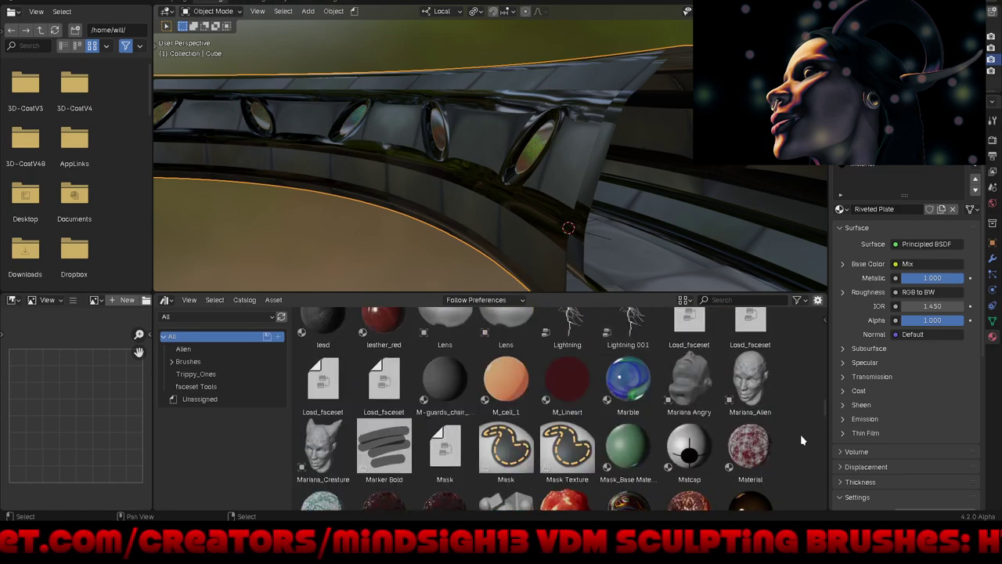
mouse_move(824, 407)
mouse_down()
mouse_move(825, 459)
mouse_move(809, 421)
mouse_up()
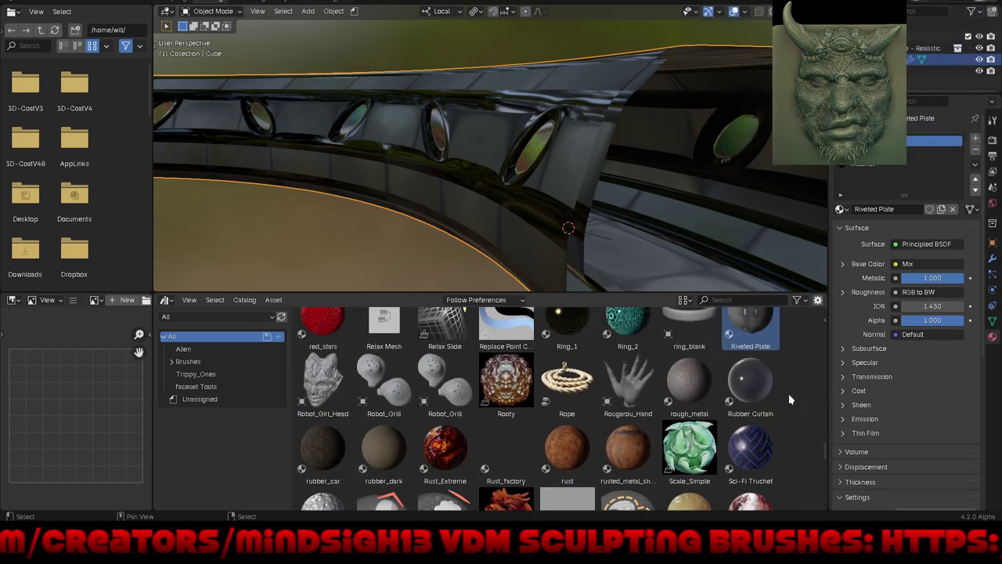
scroll(666, 344, up, 1)
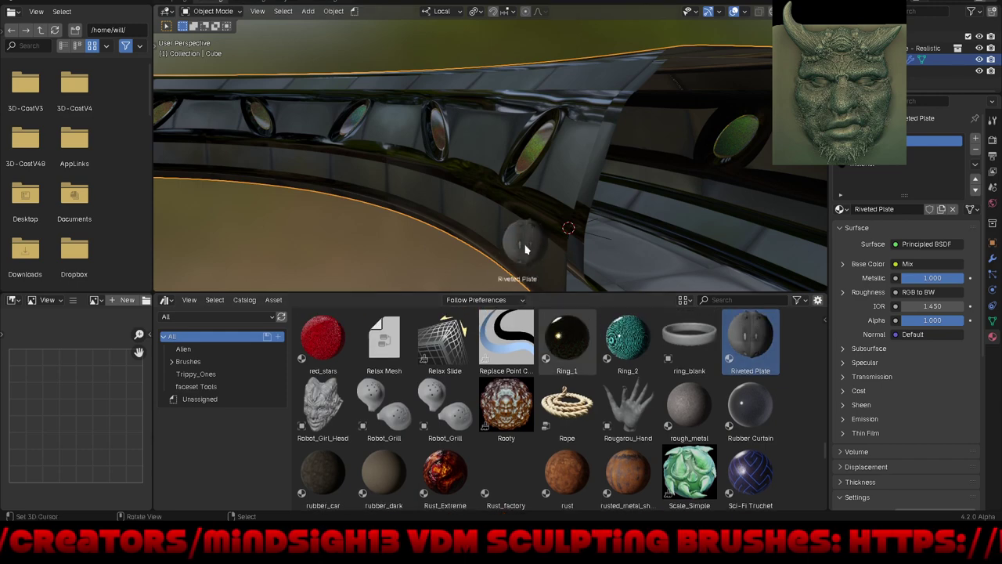
drag(524, 249, 525, 246)
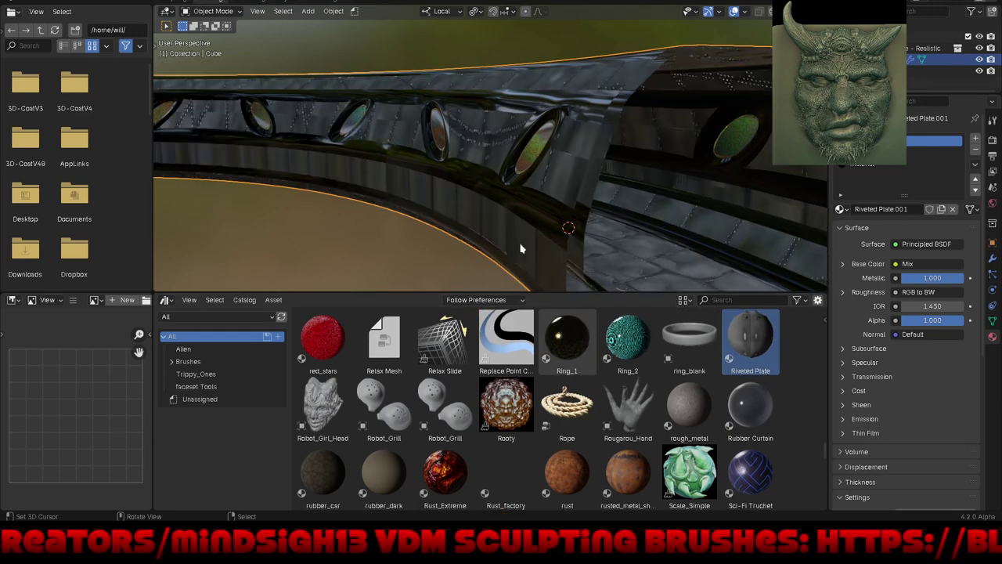
Step: Orbit around the newly plated ring and frame it with Numpad period
middle_drag(593, 171, 625, 209)
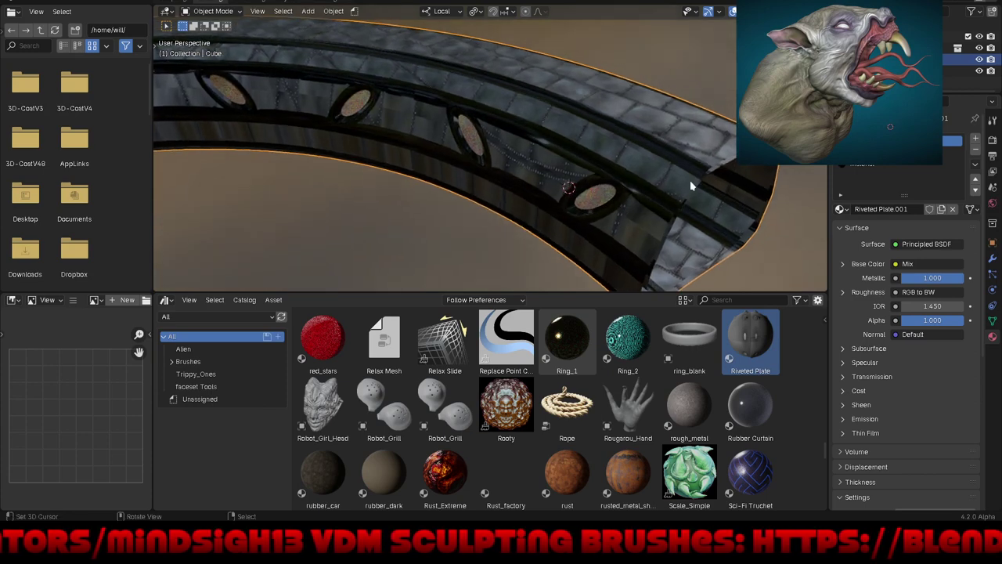
key(KP_Decimal)
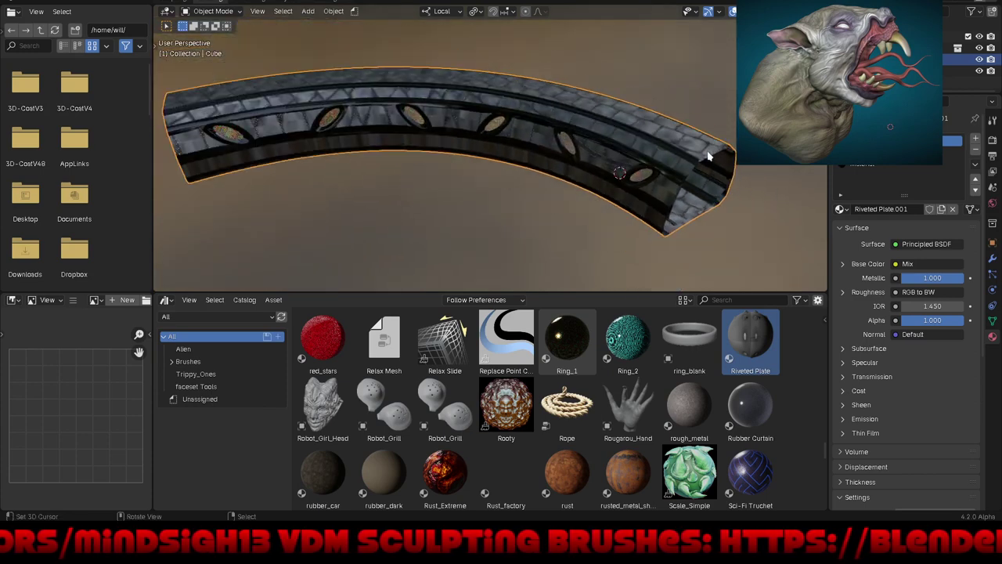
click(168, 300)
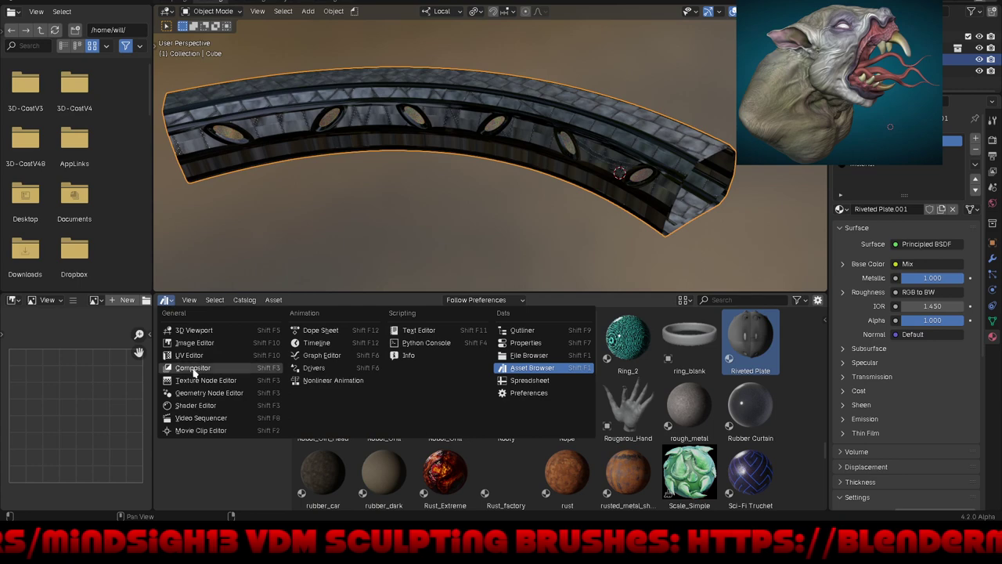
Step: In the Shader Editor, connect the Texture Coordinate UV output to the NodeGroup's Texture Coordinates input
click(201, 407)
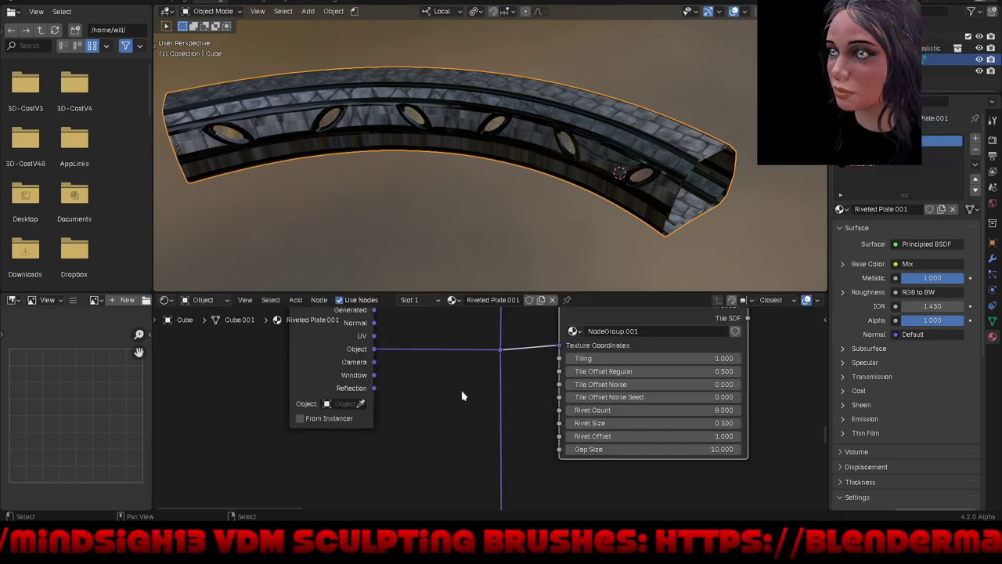
middle_drag(463, 394, 468, 443)
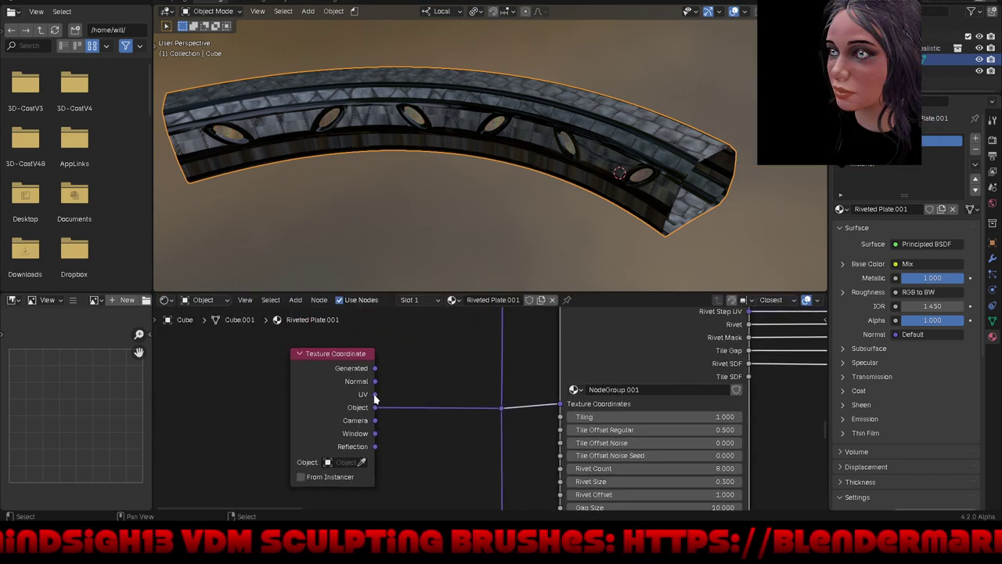
drag(375, 395, 502, 408)
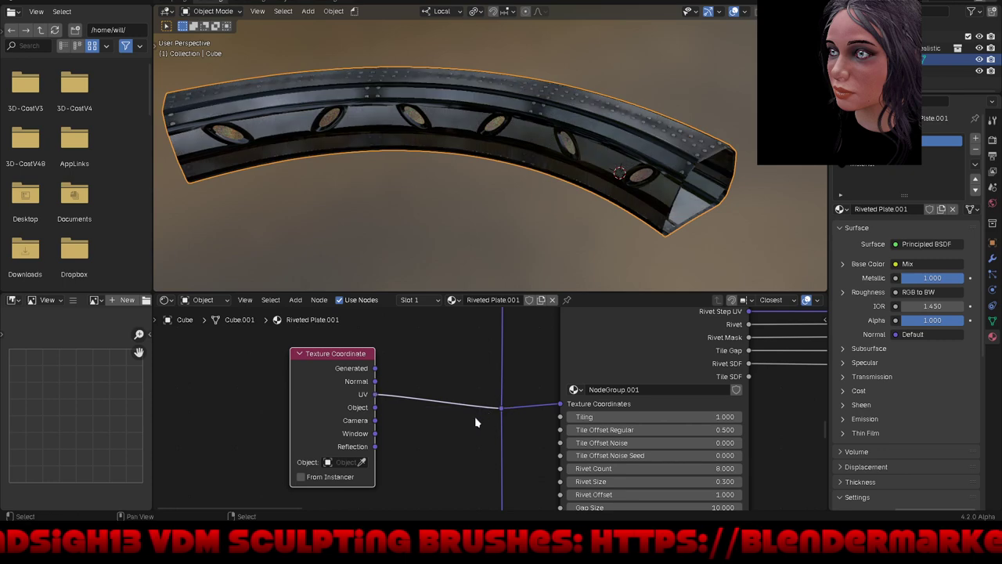
mouse_move(503, 183)
middle_down()
mouse_move(488, 165)
mouse_move(618, 180)
mouse_move(310, 168)
mouse_move(593, 190)
mouse_move(587, 197)
middle_up()
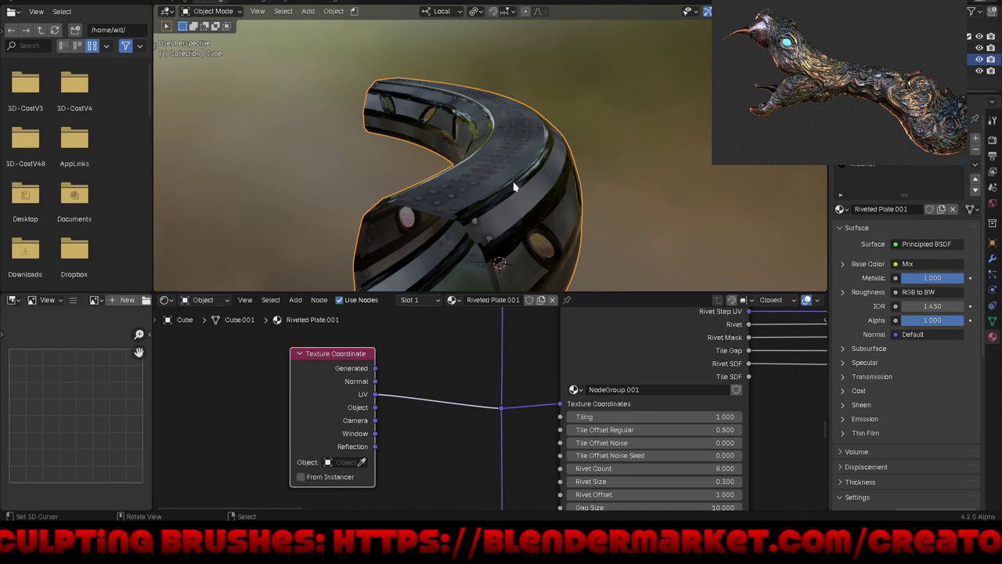
mouse_move(513, 181)
middle_down()
mouse_move(506, 168)
mouse_move(493, 178)
middle_up()
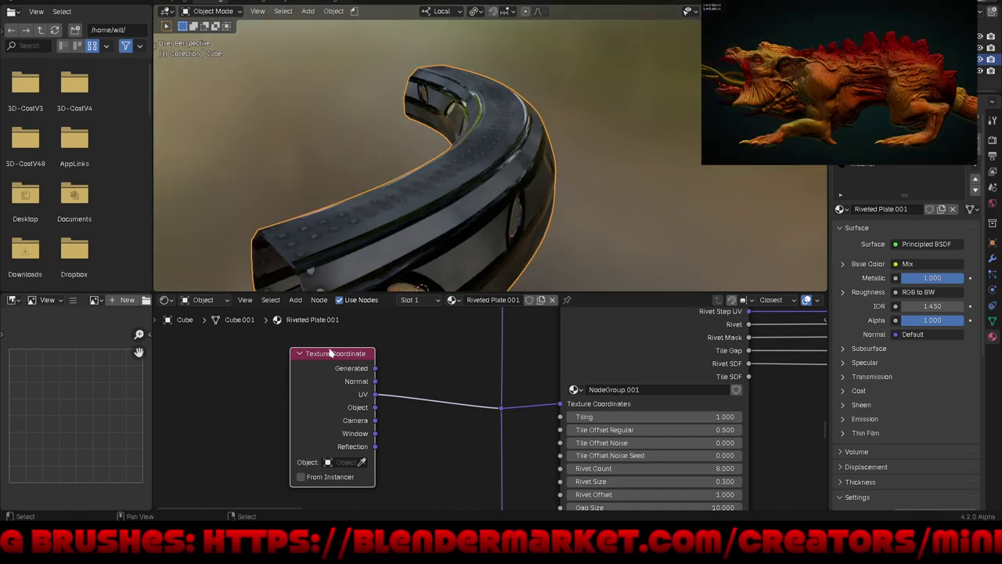
mouse_move(517, 431)
middle_down()
mouse_move(451, 394)
mouse_move(388, 386)
middle_up()
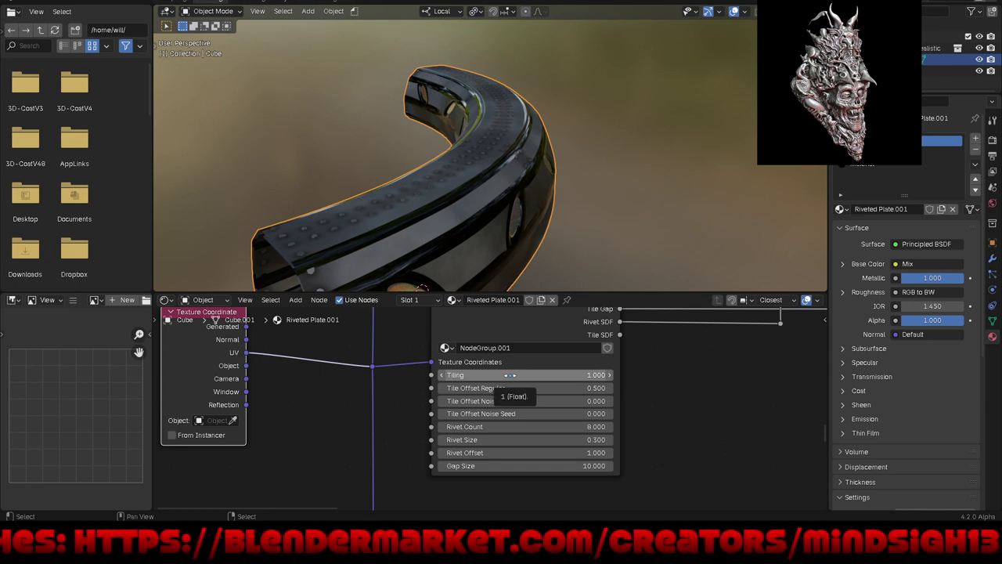
Step: Try a NodeGroup Tiling of 10 and orbit to inspect the denser plates
mouse_move(509, 375)
mouse_down()
mouse_move(571, 375)
mouse_move(557, 375)
mouse_up()
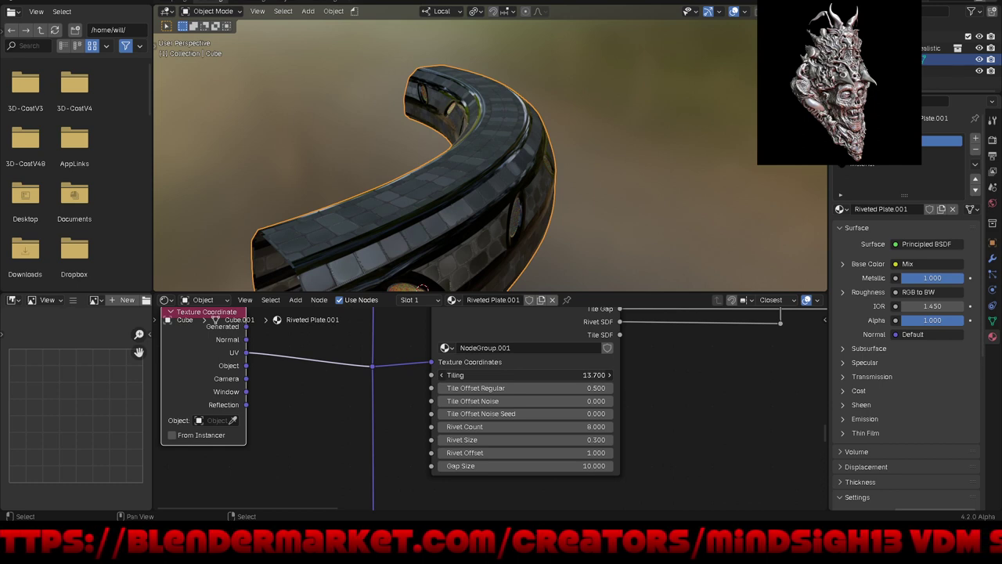
key(BackSpace)
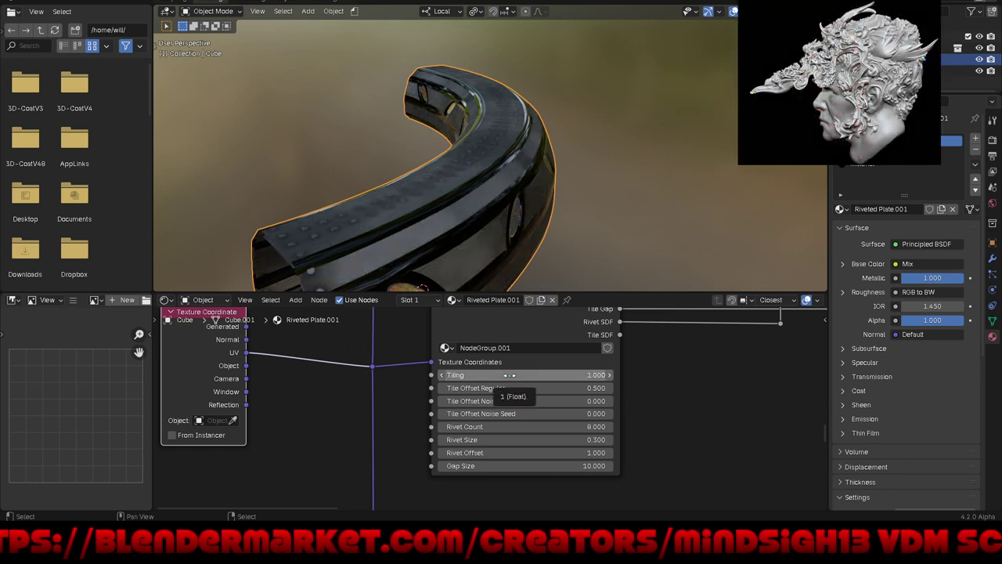
click(509, 375)
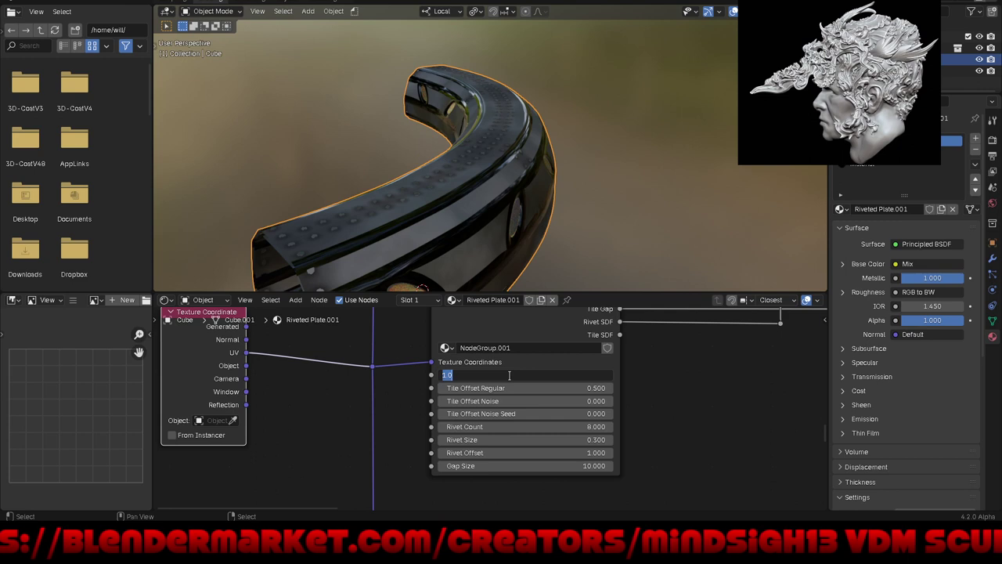
text(10)
key(Return)
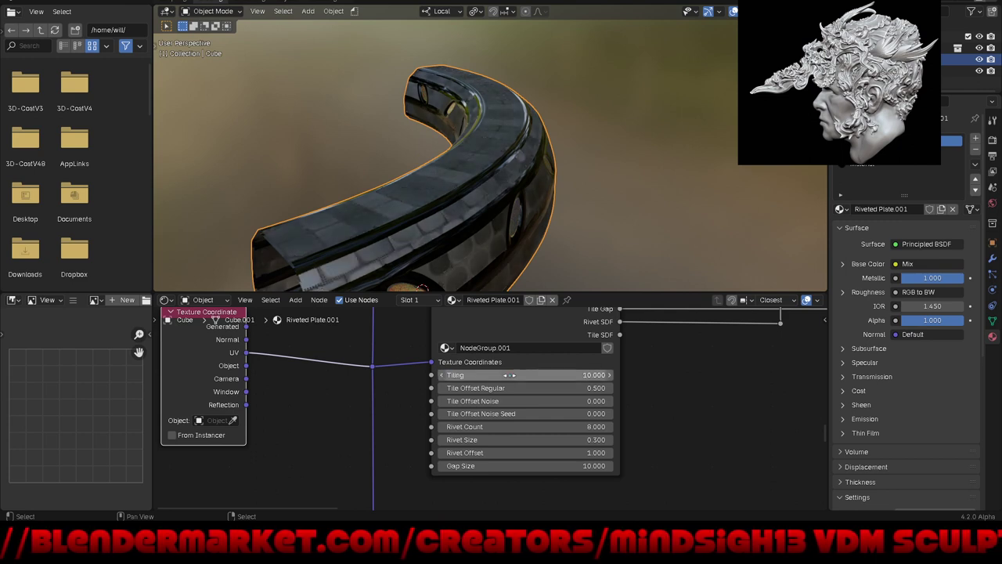
middle_drag(552, 217, 562, 159)
middle_drag(548, 195, 405, 193)
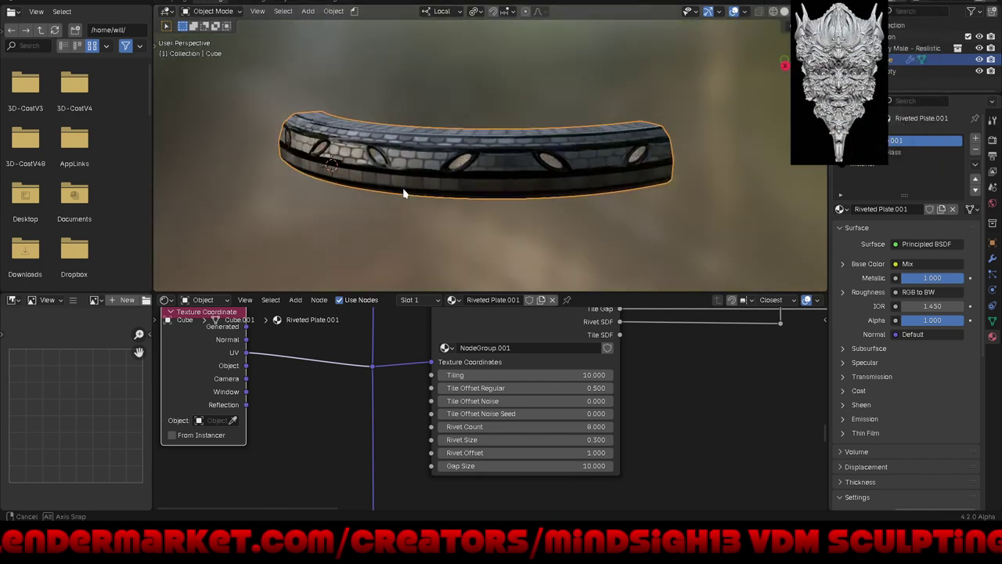
Step: Test Tiling 4, then settle on Tiling 2 and view the ring from above
click(575, 375)
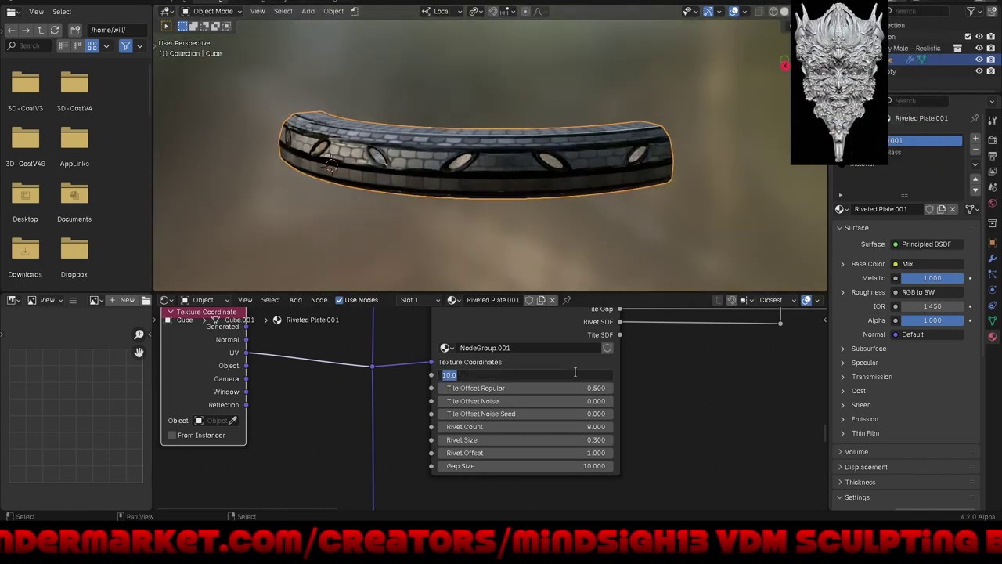
text(4)
key(Return)
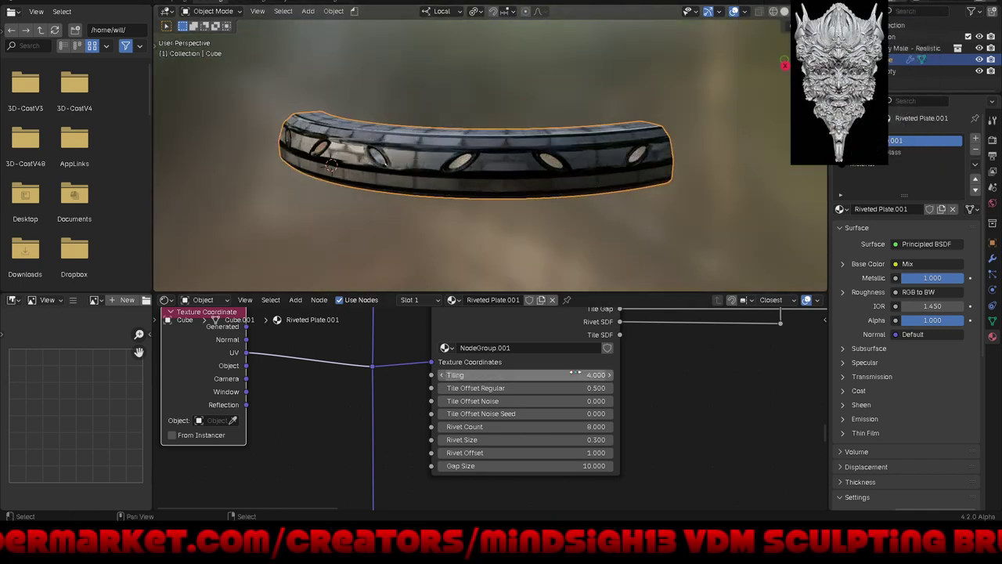
mouse_move(361, 206)
middle_down()
mouse_move(520, 230)
mouse_move(477, 208)
mouse_move(513, 275)
middle_up()
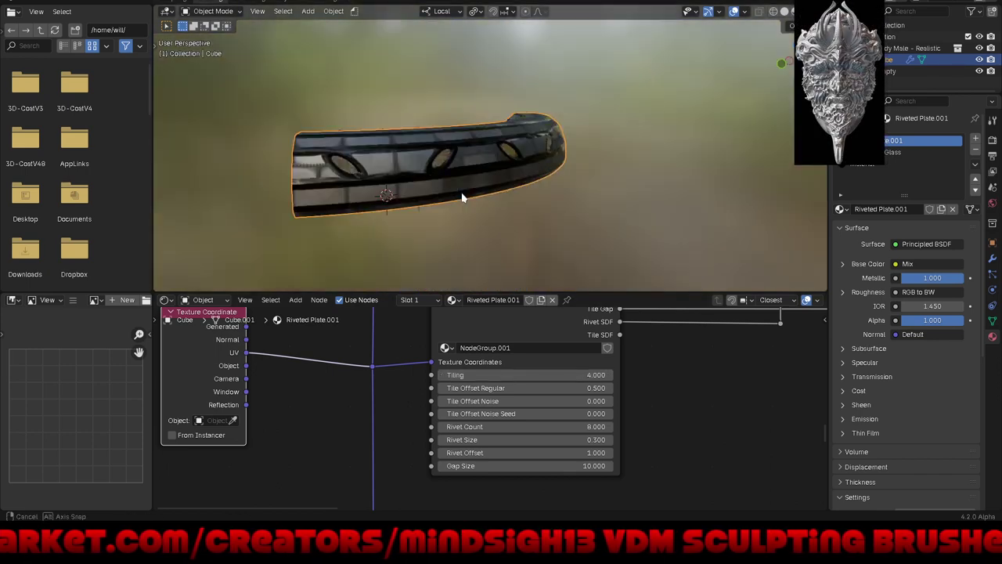
click(570, 375)
text(2)
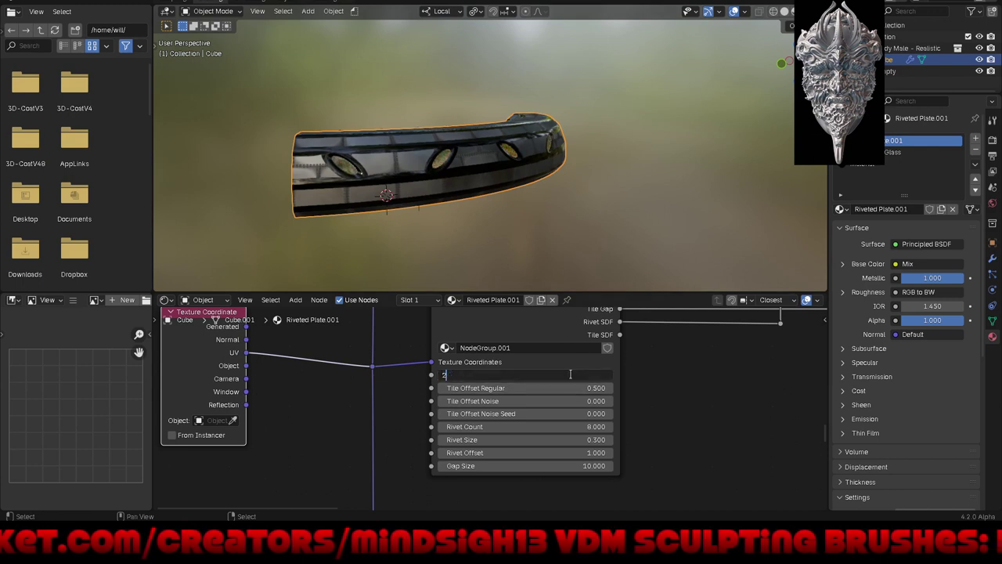
key(Return)
mouse_move(587, 163)
middle_down()
mouse_move(587, 268)
mouse_move(655, 148)
mouse_move(750, 129)
mouse_move(698, 103)
mouse_move(695, 76)
mouse_move(670, 170)
mouse_move(511, 211)
middle_up()
scroll(474, 218, up, 2)
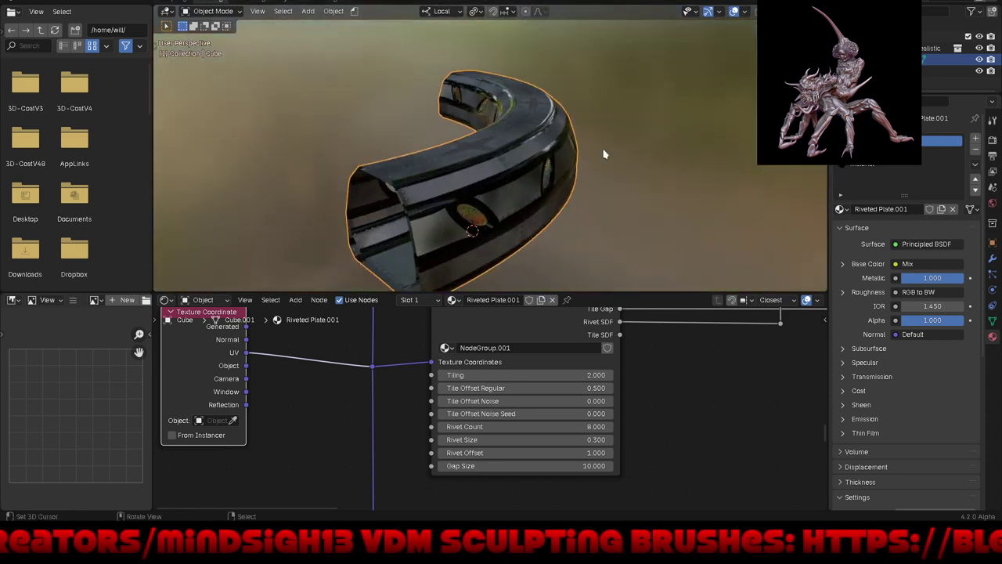
Step: Switch the material preview lighting to a different studio HDRI and view the ring from the side
click(818, 11)
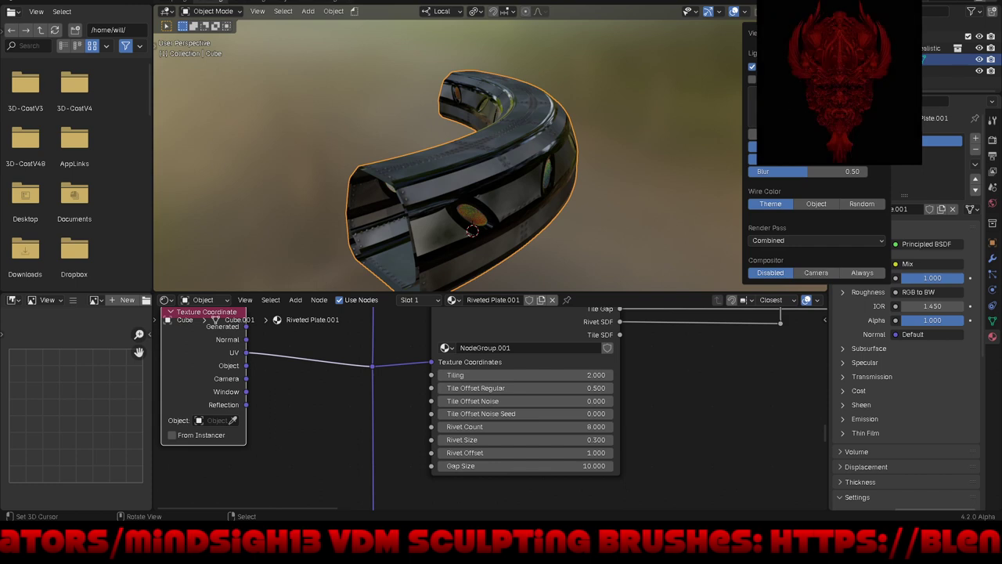
click(783, 109)
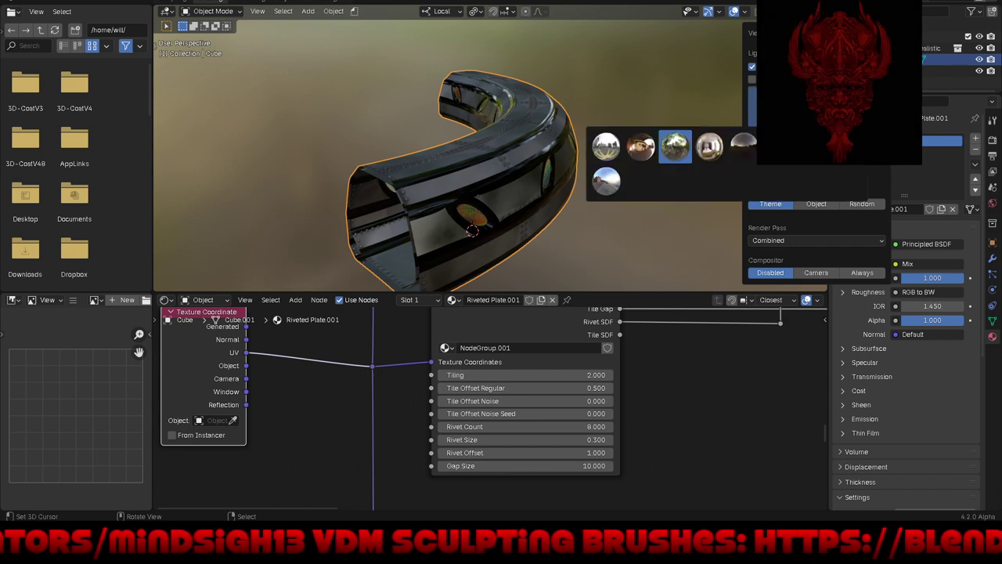
click(607, 189)
mouse_move(579, 212)
middle_down()
mouse_move(484, 222)
mouse_move(476, 175)
mouse_move(452, 154)
mouse_move(541, 206)
mouse_move(594, 220)
middle_up()
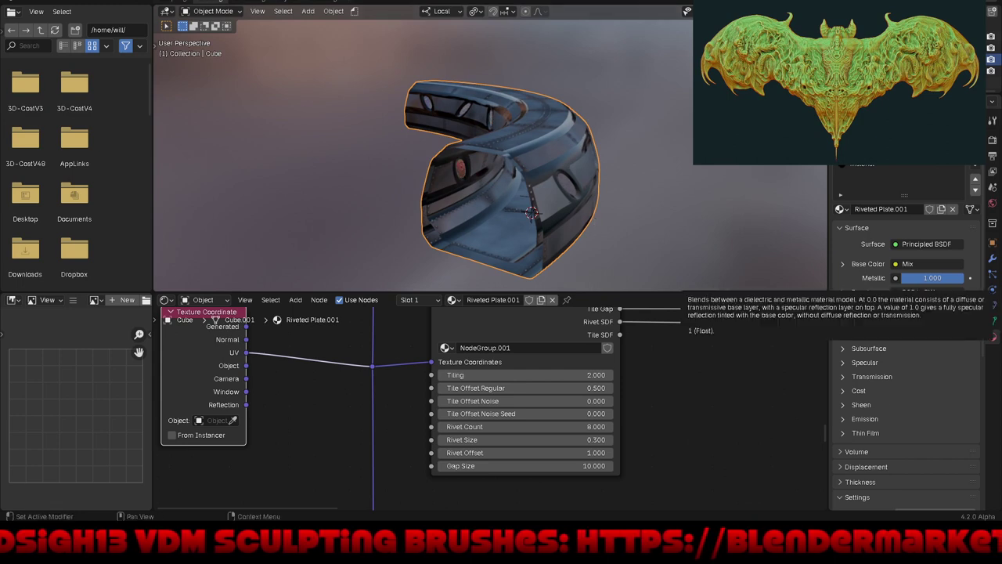
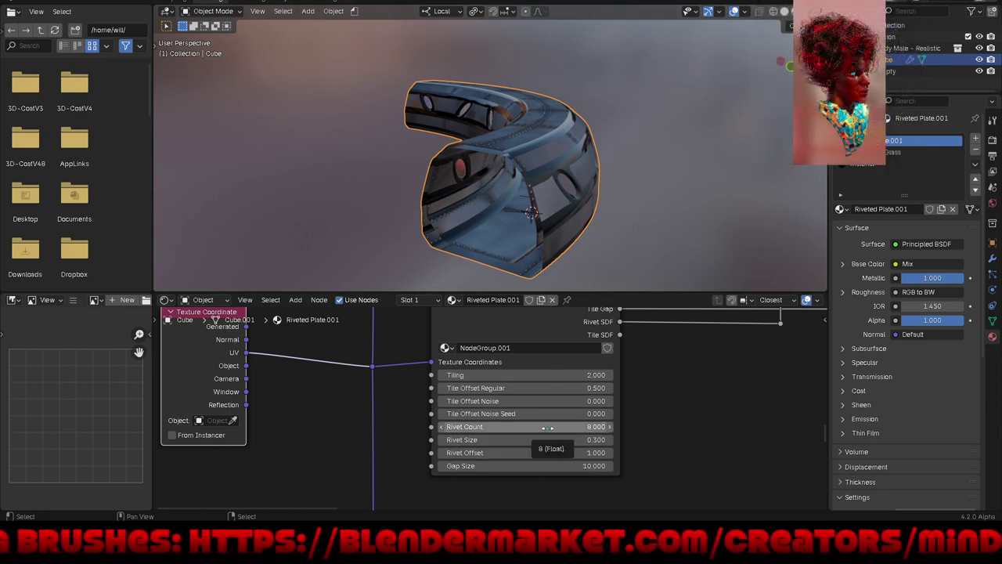
Step: Set the node group's Rivet Count, trying 50 and 8 before dragging it up to 23.2
middle_drag(539, 164, 545, 177)
scroll(548, 188, up, 4)
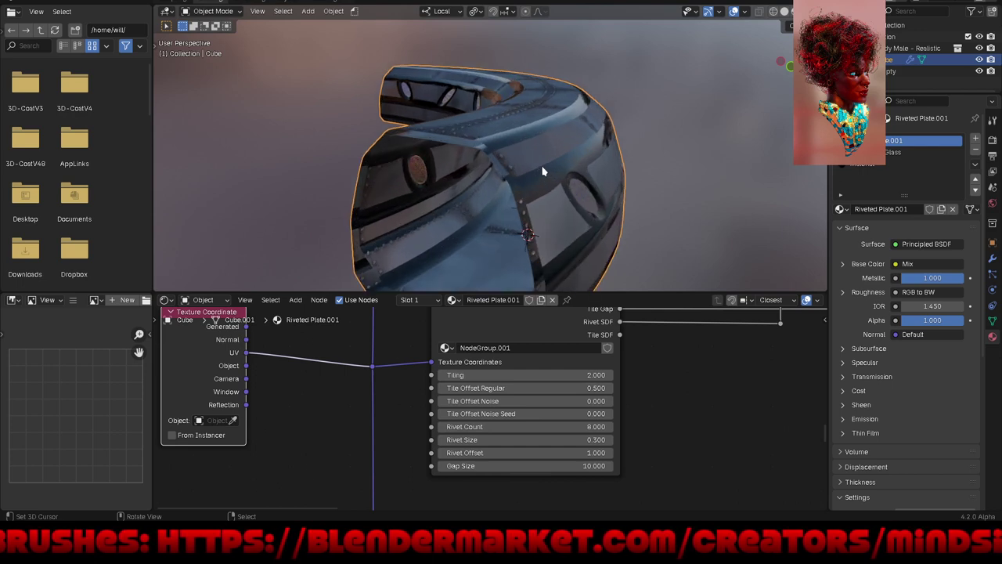
click(548, 427)
text(50)
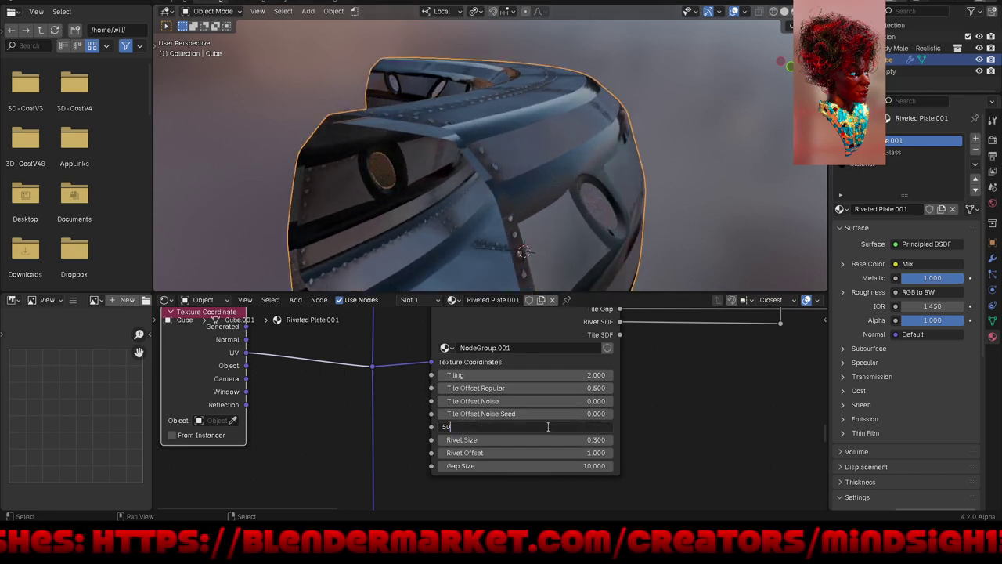
key(Return)
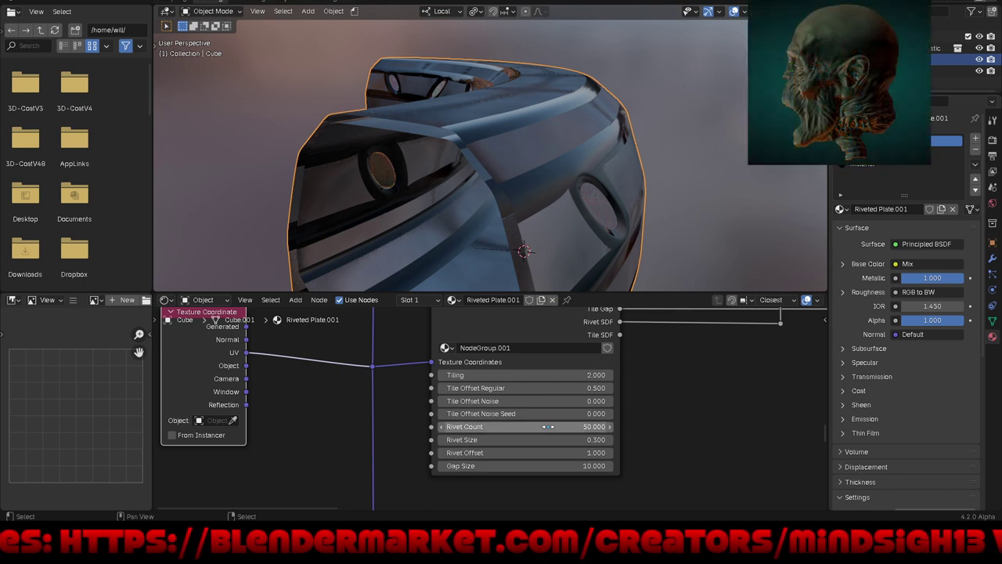
click(548, 427)
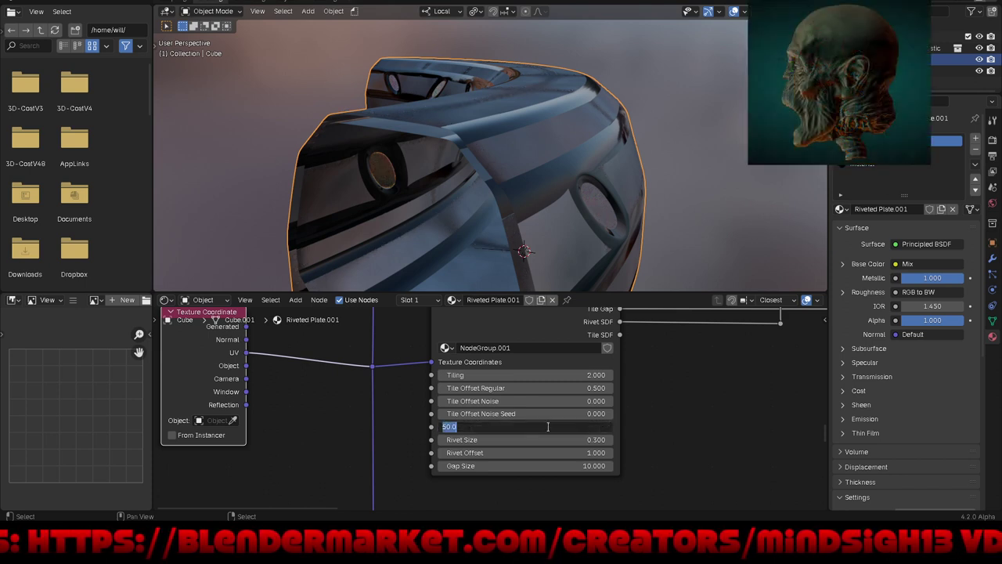
text(8)
key(Return)
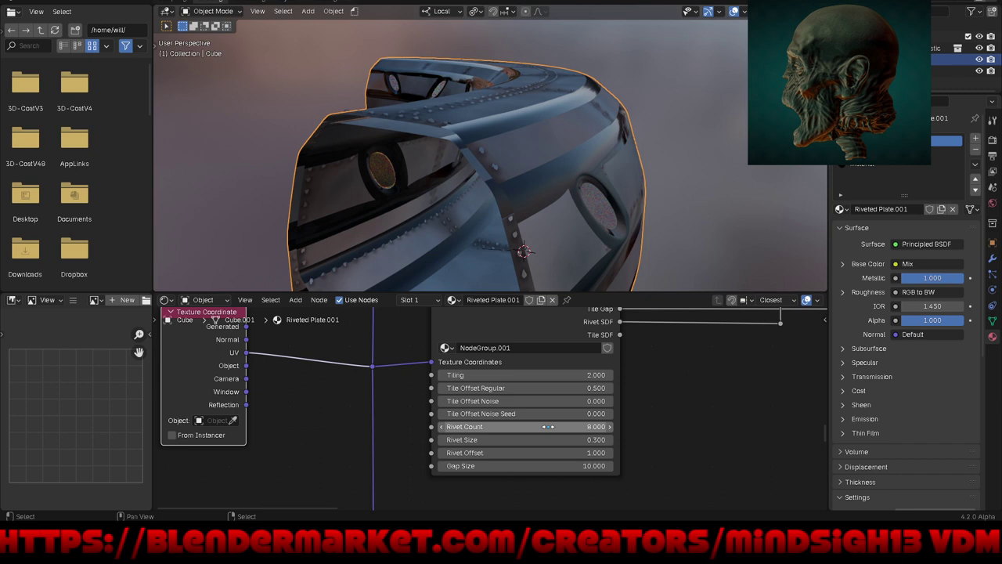
drag(548, 427, 626, 427)
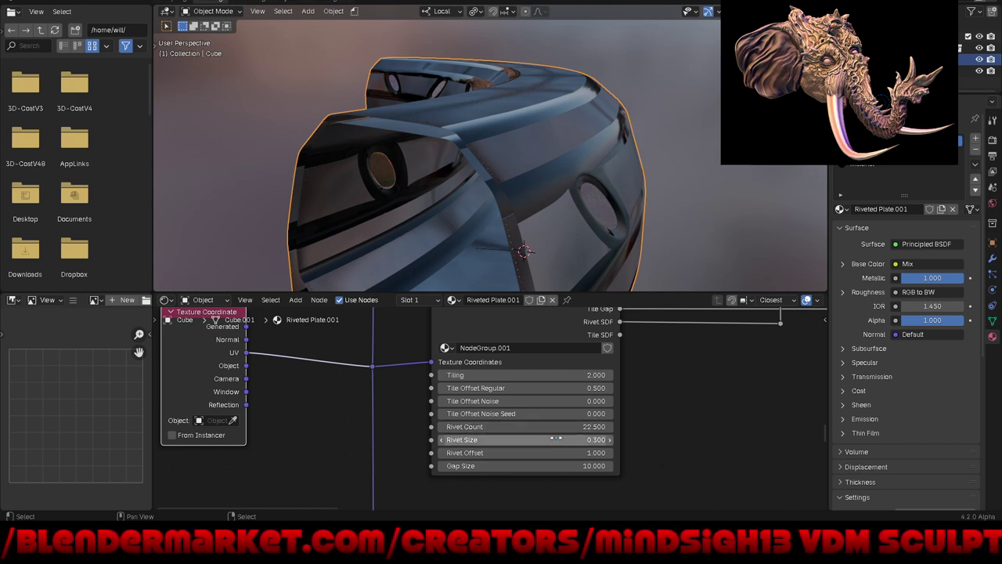
Step: Raise Rivet Size from 0.3 to 1.0 and inspect the rivets along the rail
drag(548, 427, 563, 439)
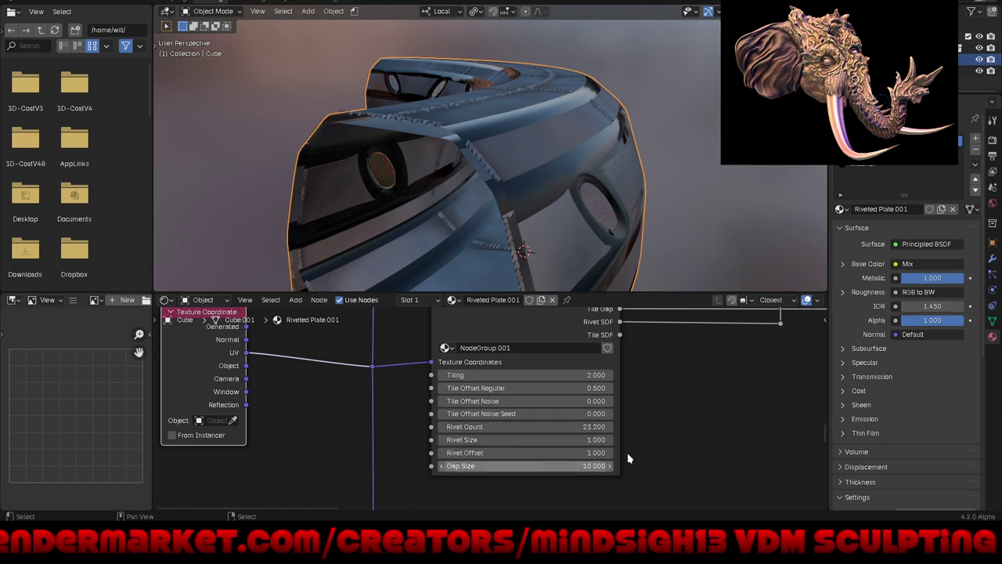
middle_drag(659, 172, 635, 193)
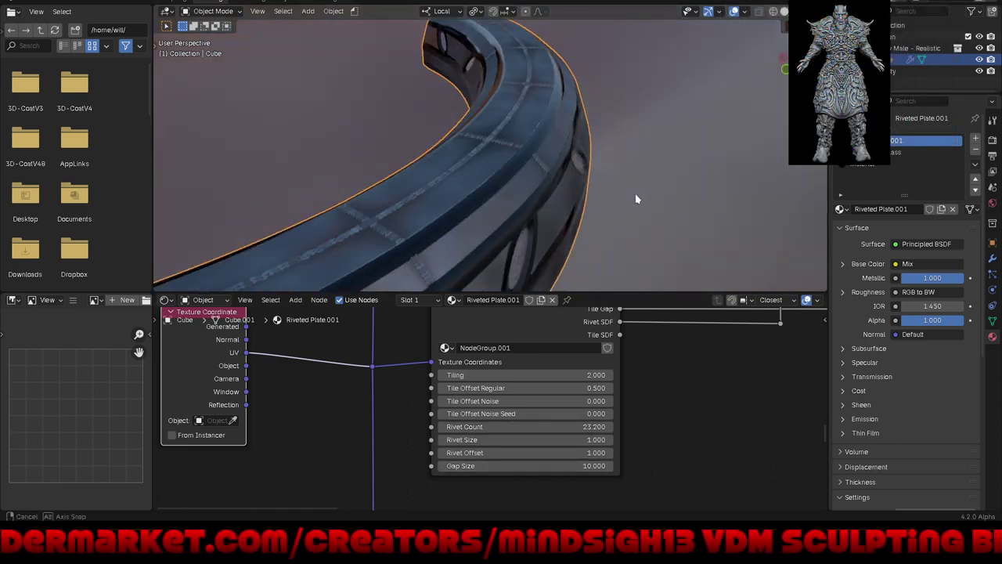
scroll(359, 226, up, 2)
scroll(364, 227, up, 2)
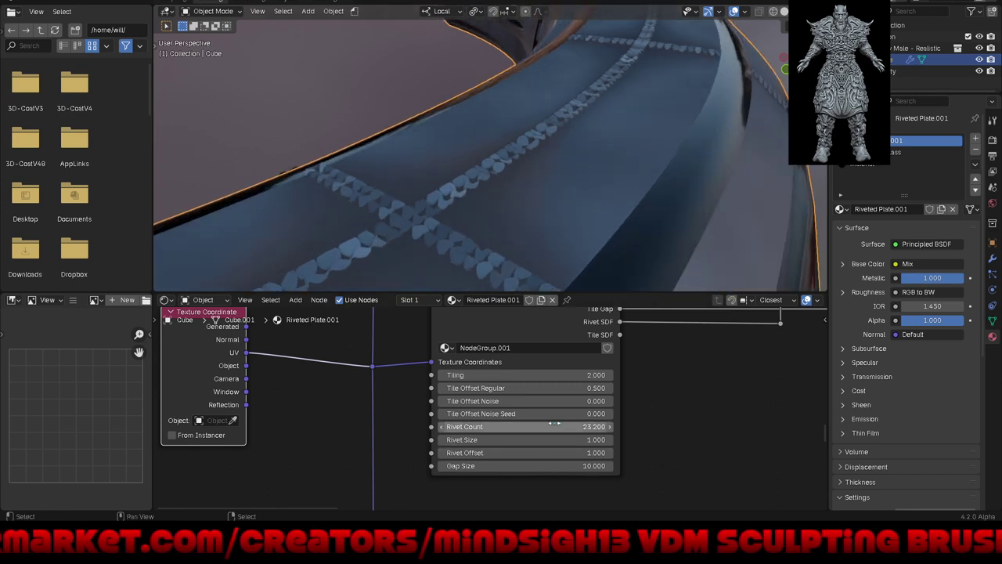
mouse_move(553, 425)
mouse_down()
mouse_move(502, 426)
mouse_move(554, 425)
mouse_up()
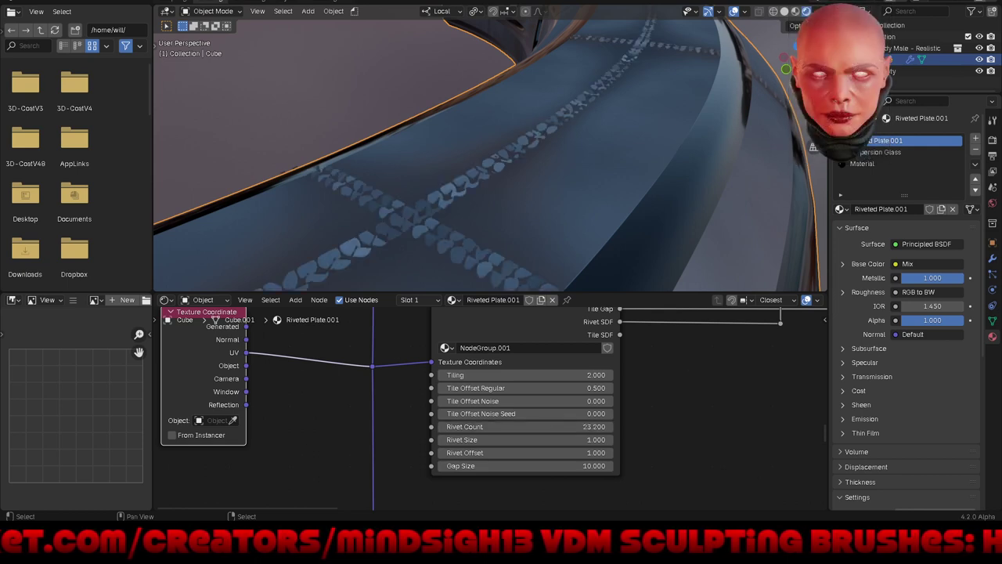
Step: Set Rivet Count to 1 and orbit to look inside the curved corridor
click(554, 426)
text(1)
key(Return)
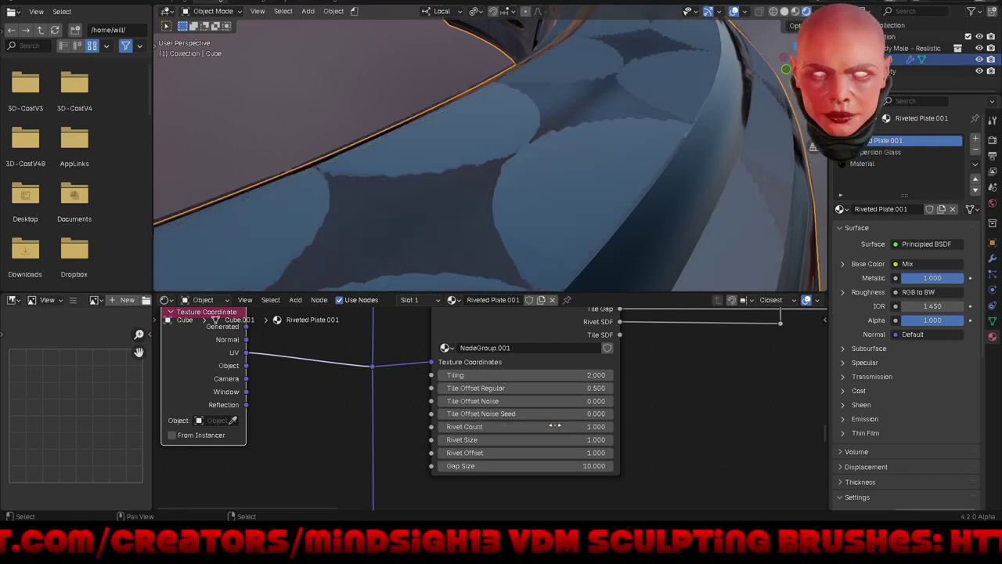
scroll(652, 81, down, 3)
scroll(524, 86, down, 3)
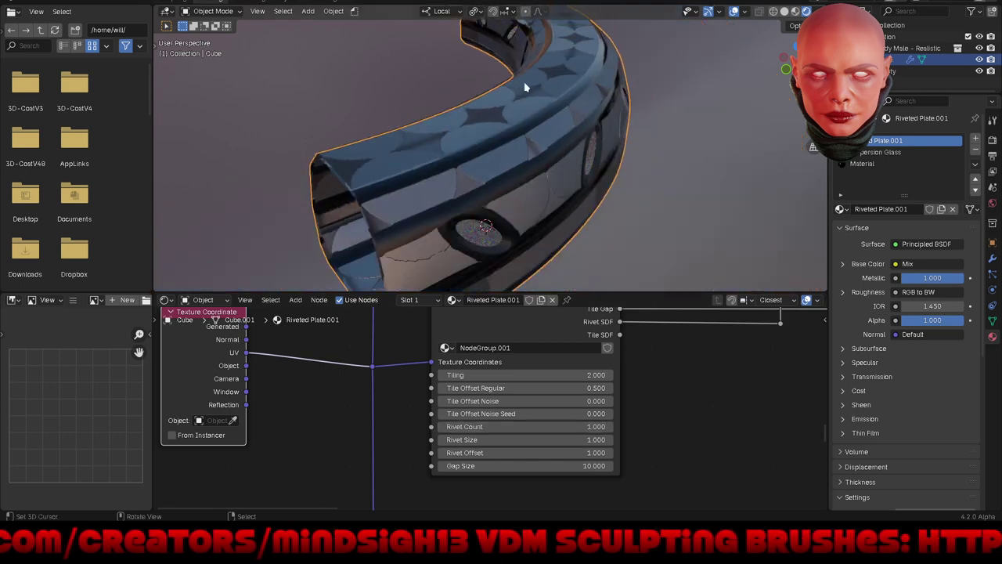
middle_drag(495, 176, 537, 159)
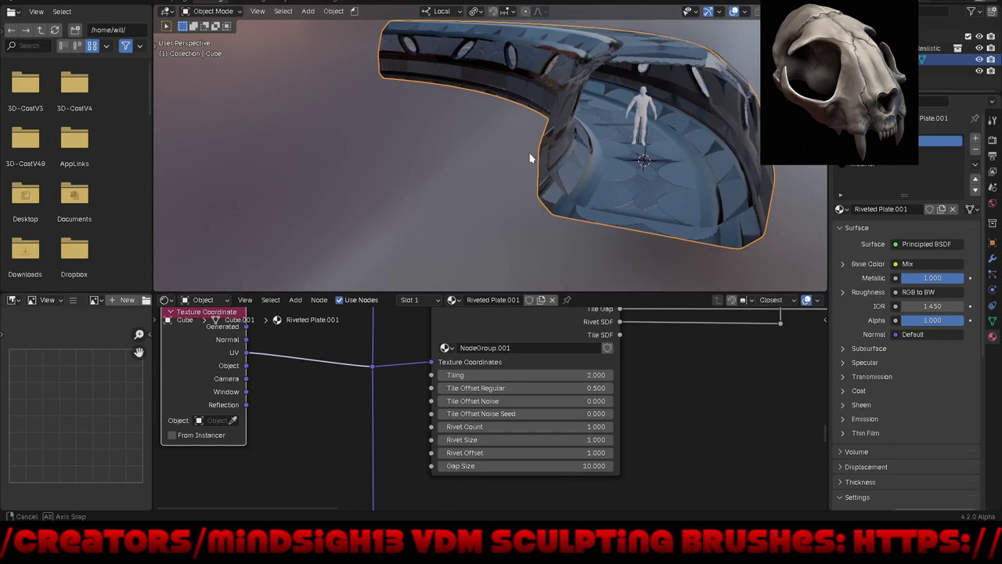
middle_drag(537, 157, 653, 122)
scroll(654, 125, up, 3)
scroll(653, 125, up, 3)
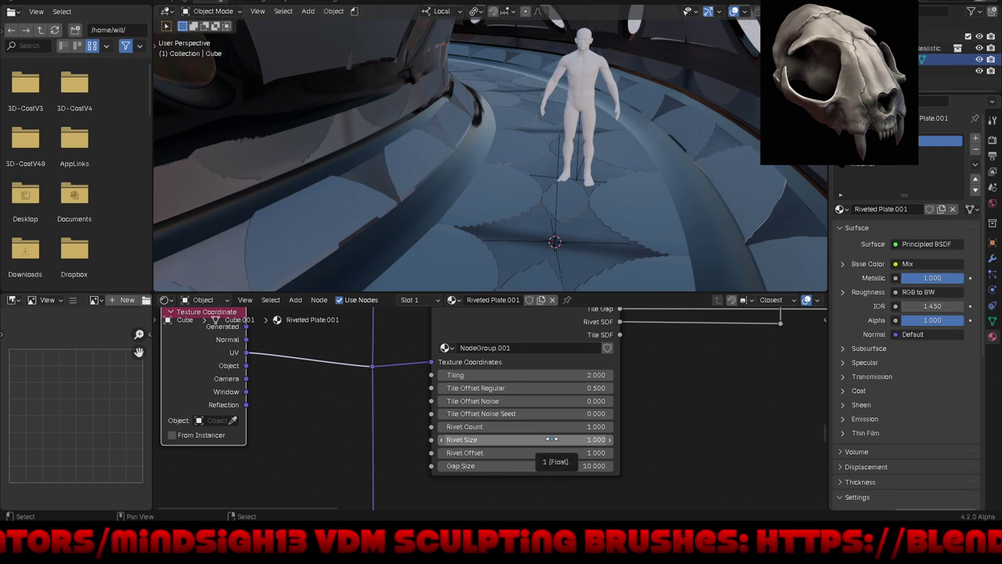
Step: Set Rivet Size to 2, isolate the corridor in local view, then raise Rivet Size to 20
click(552, 440)
text(2)
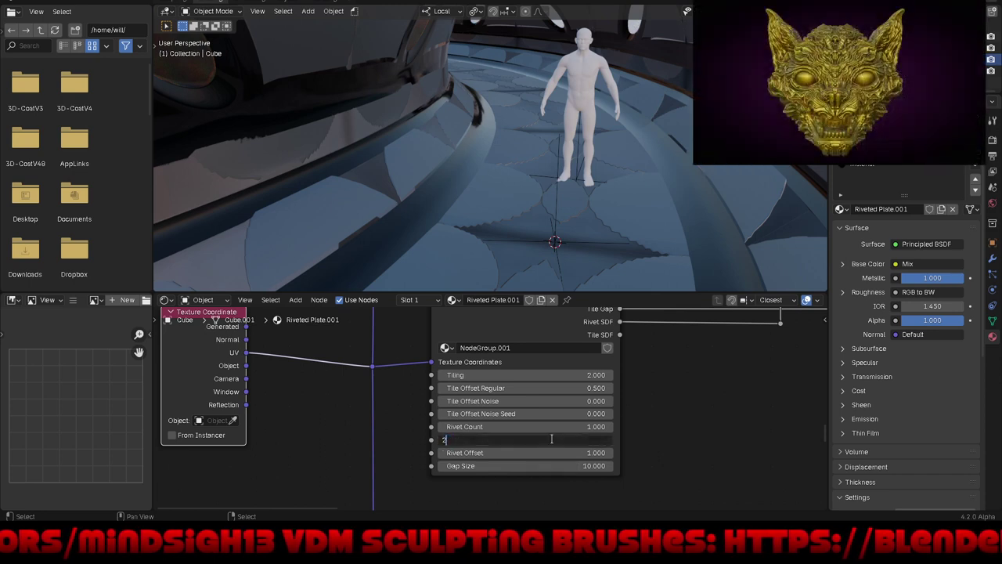
key(Return)
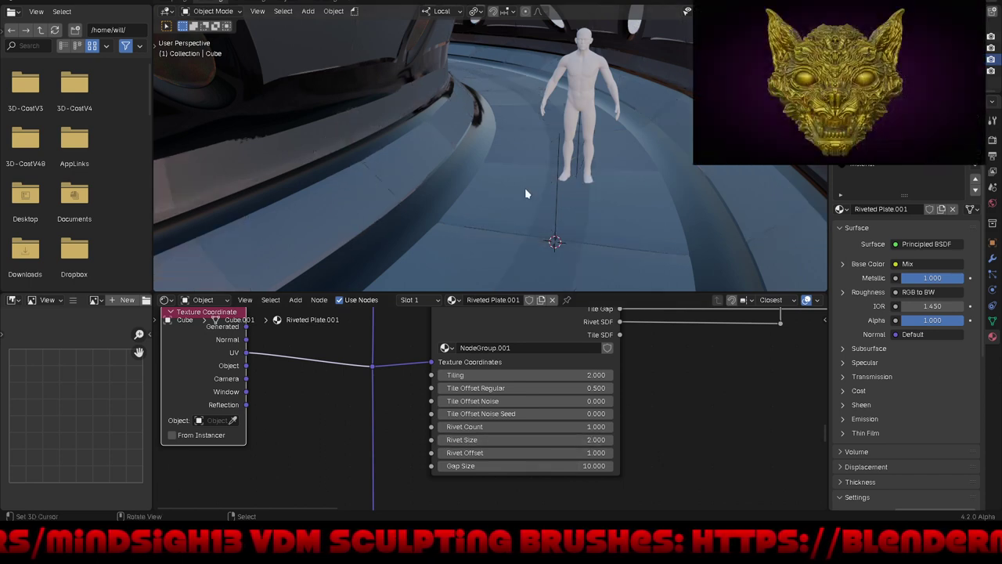
mouse_move(525, 187)
middle_down()
mouse_move(571, 196)
mouse_move(543, 195)
middle_up()
key(KP_Divide)
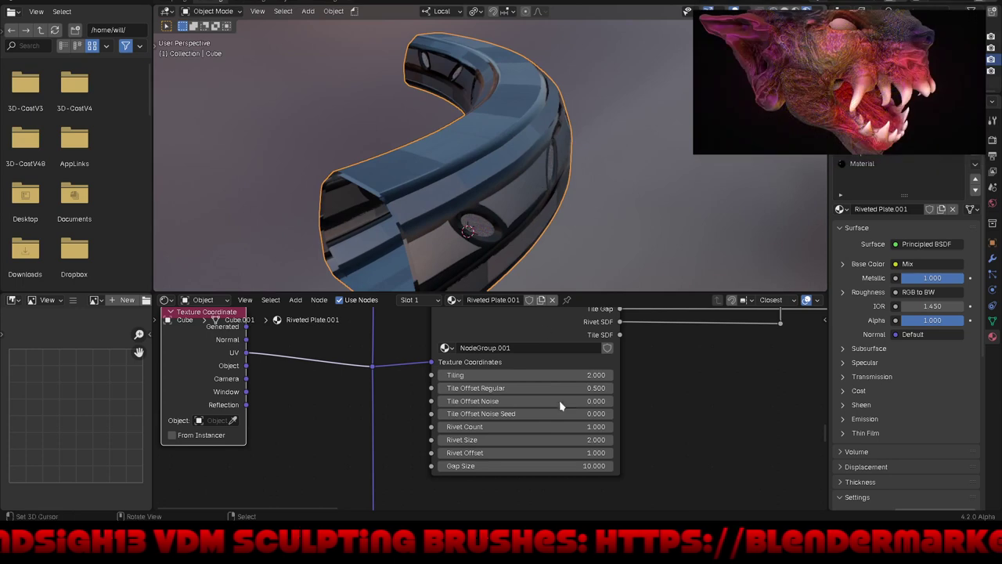
double_click(540, 436)
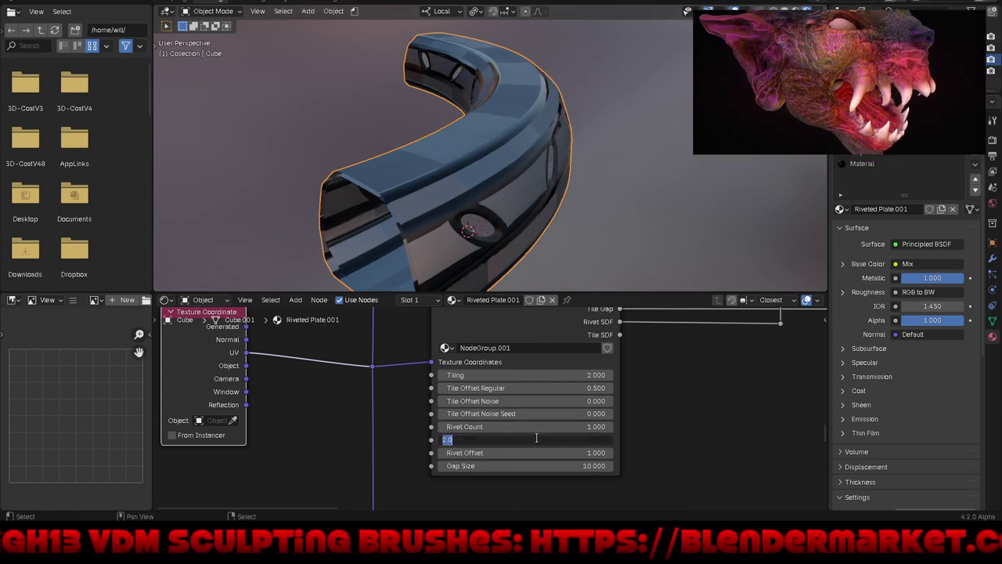
text(20)
key(Return)
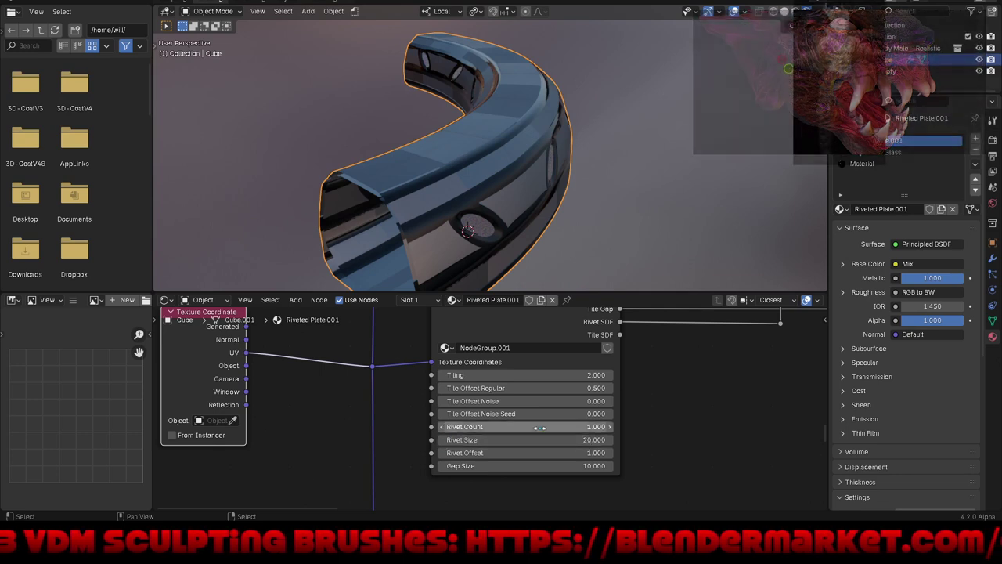
Step: Set Rivet Count to 50 and zoom and orbit around the curved tube to inspect
double_click(540, 427)
text(2)
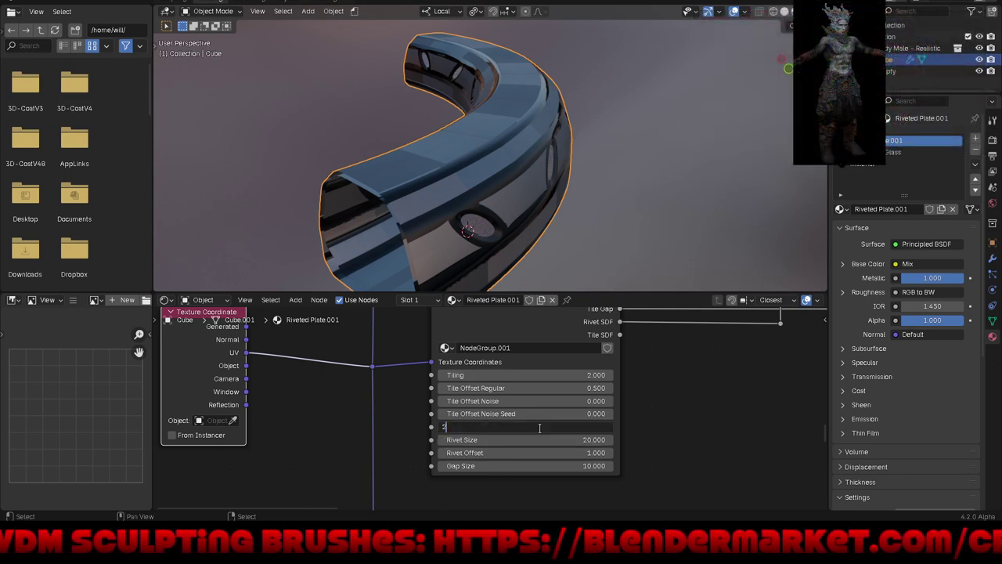
key(Return)
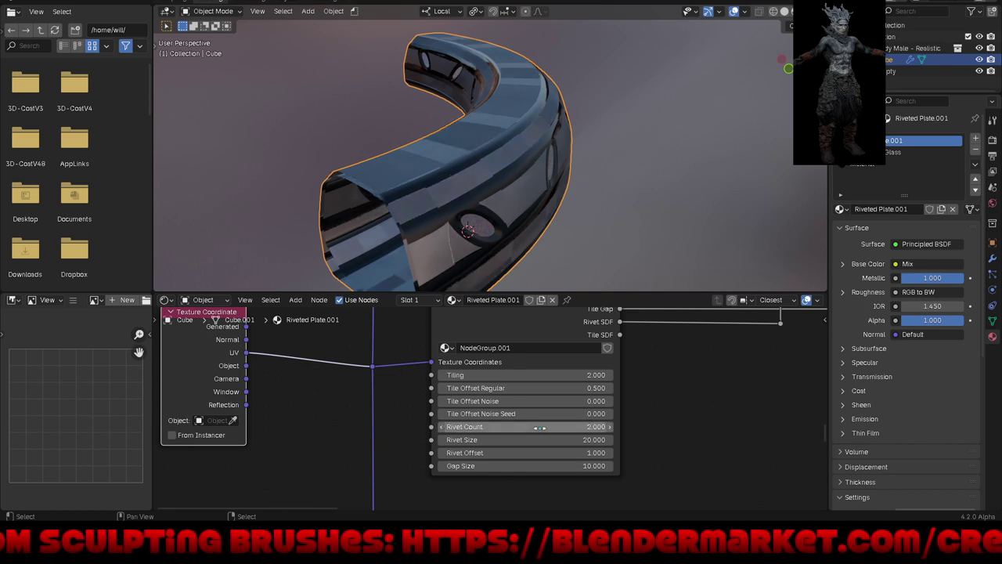
click(540, 427)
text(50)
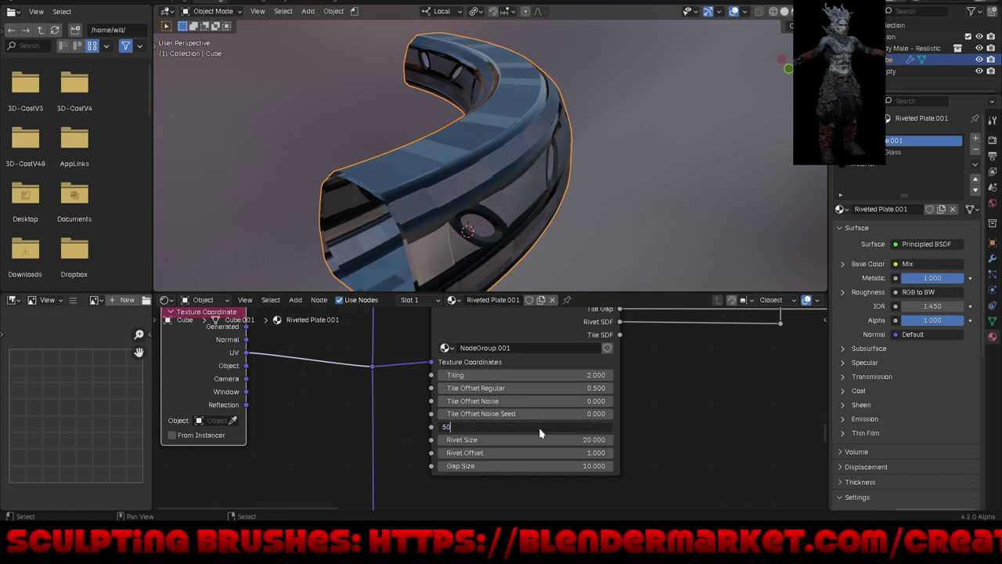
key(Return)
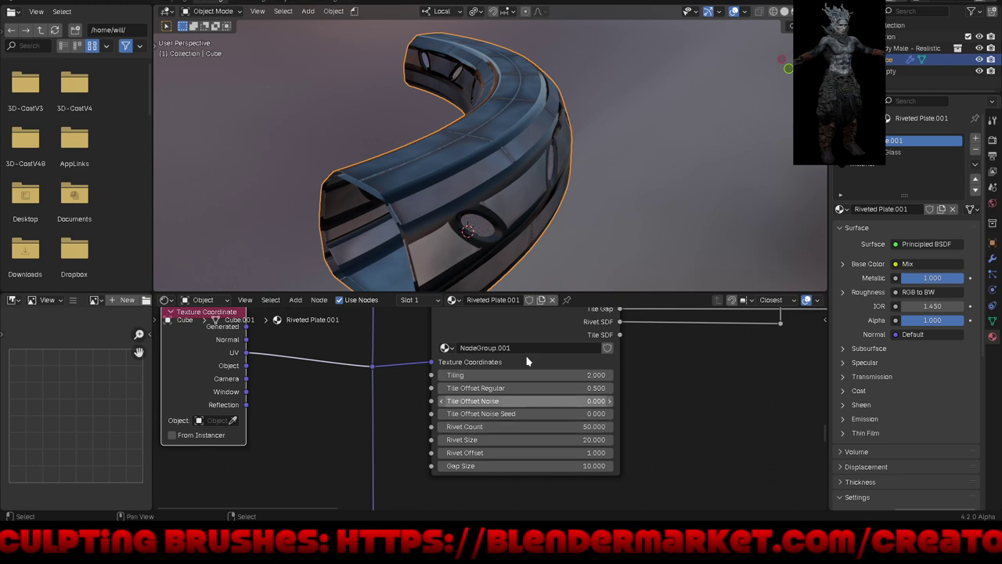
scroll(497, 146, up, 2)
scroll(521, 161, up, 3)
scroll(521, 161, up, 1)
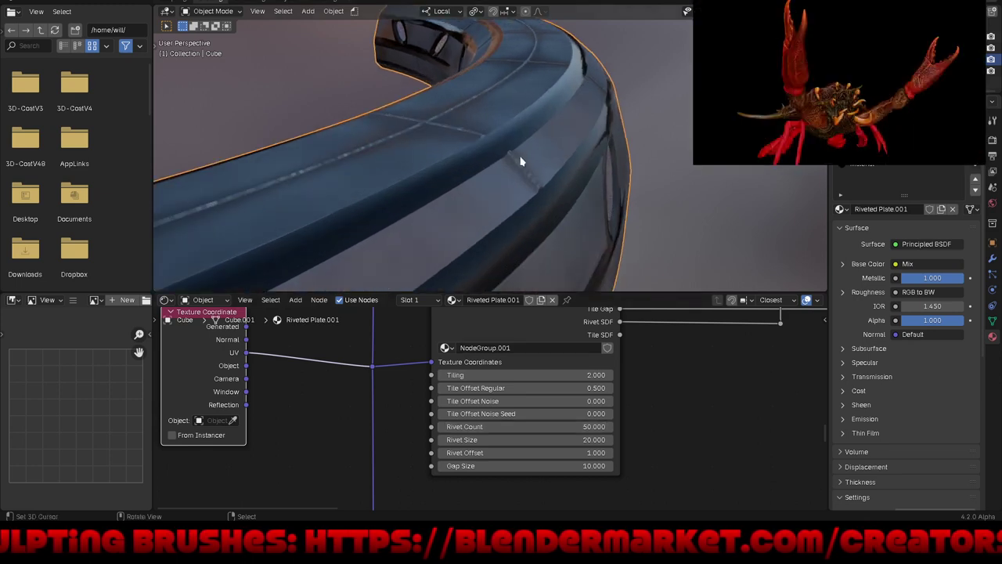
scroll(521, 161, up, 2)
scroll(521, 160, up, 2)
scroll(521, 161, down, 3)
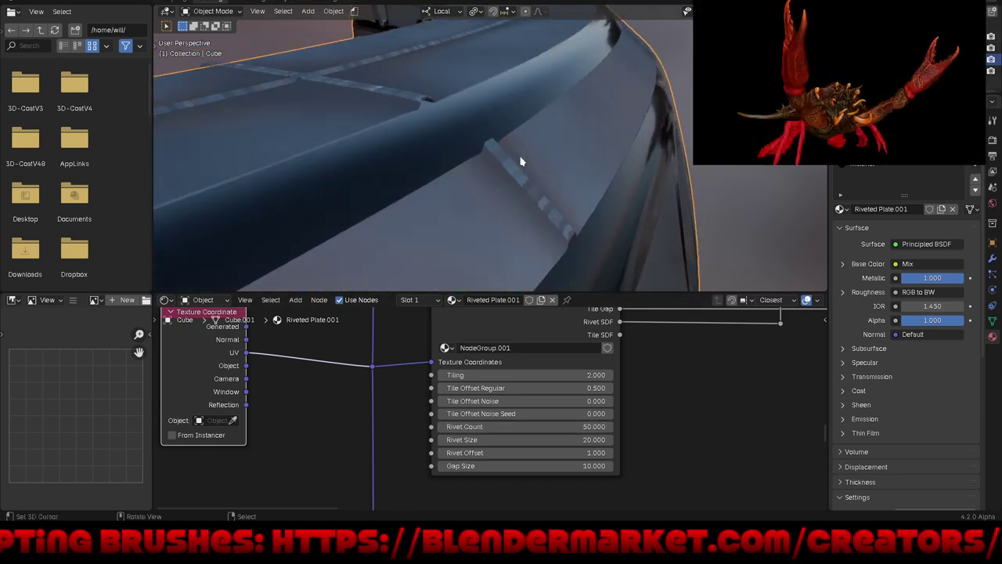
scroll(509, 169, down, 3)
scroll(495, 176, down, 3)
middle_drag(493, 175, 516, 168)
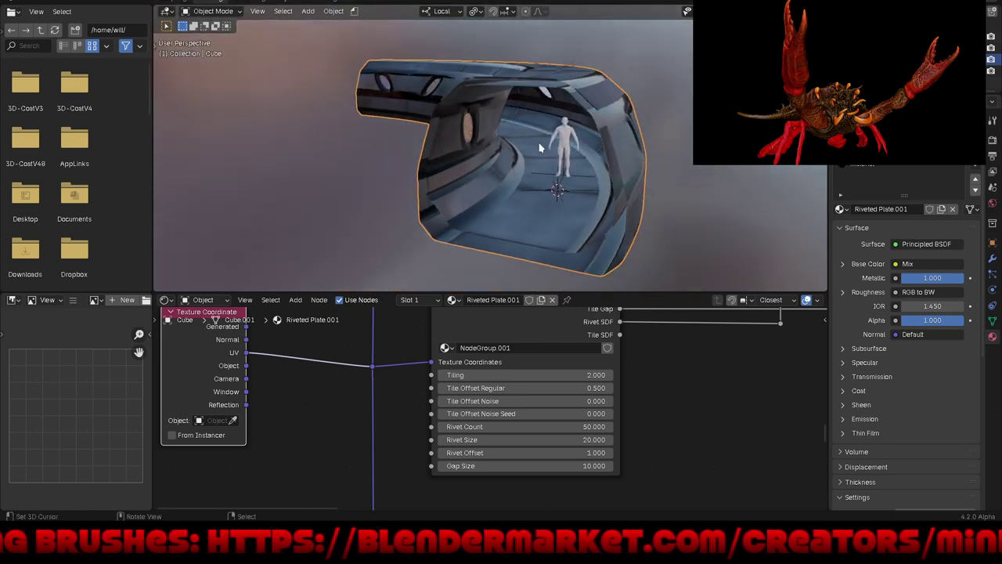
scroll(569, 127, up, 4)
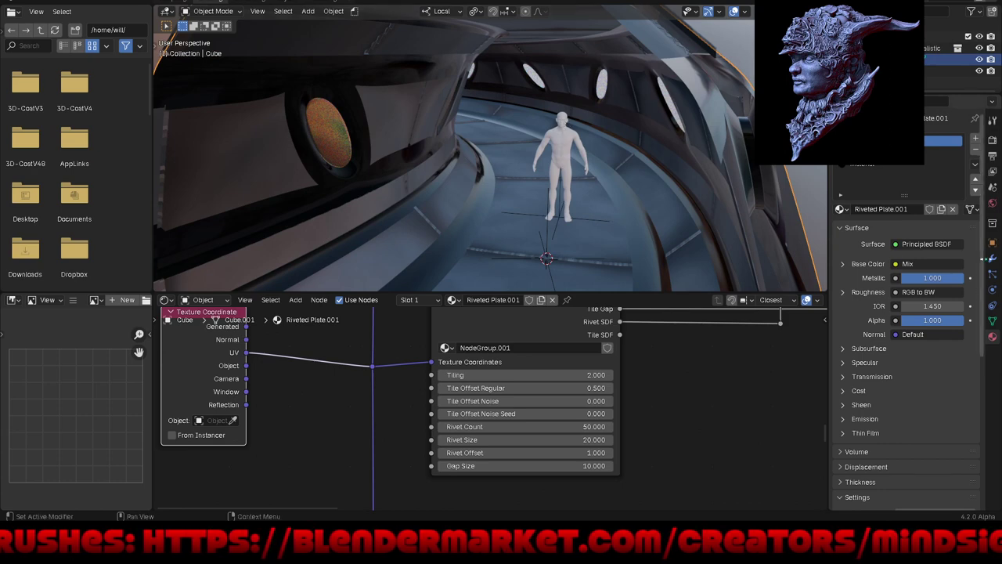
Step: Lower the corridor's Subdivision viewport level to 1 and view the corridor from outside
click(991, 260)
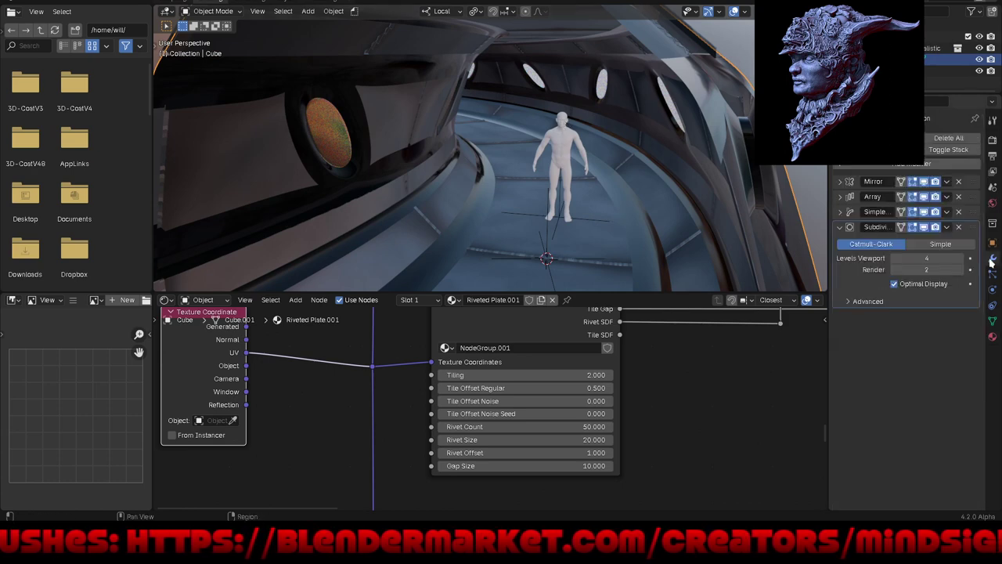
click(895, 258)
click(895, 259)
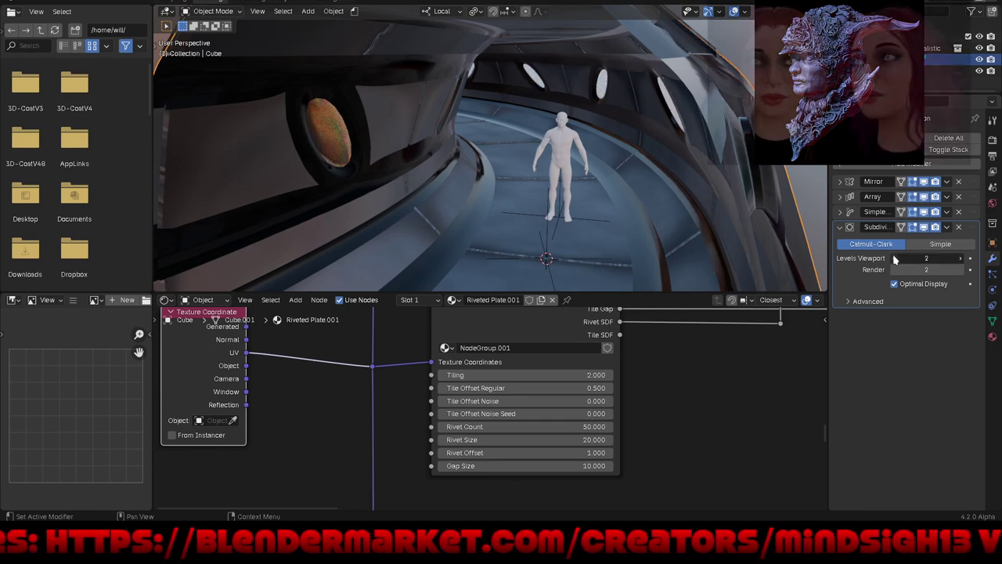
click(895, 259)
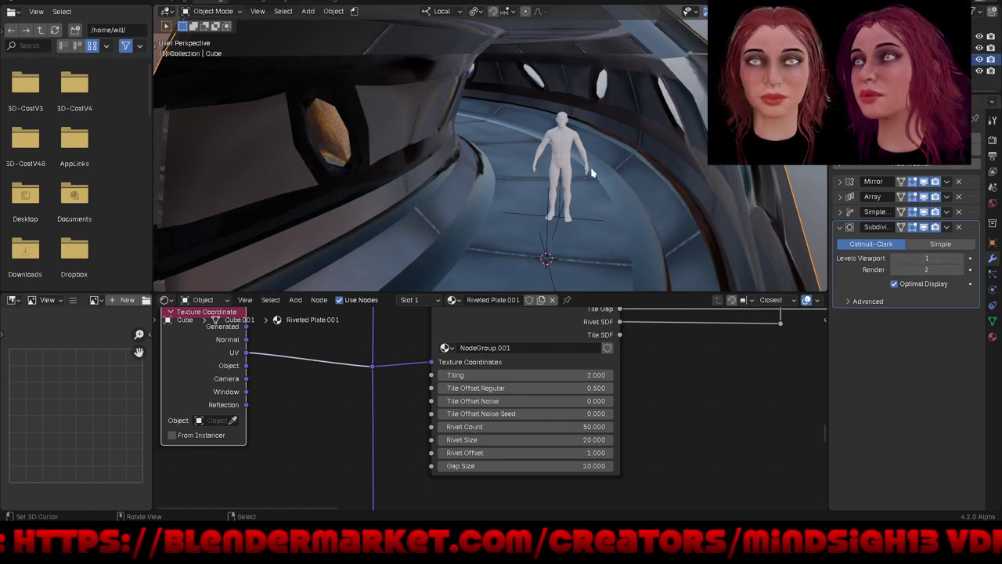
scroll(501, 157, down, 5)
mouse_move(501, 156)
middle_down()
mouse_move(539, 189)
mouse_move(631, 172)
mouse_move(642, 159)
mouse_move(629, 177)
mouse_move(534, 197)
mouse_move(429, 161)
middle_up()
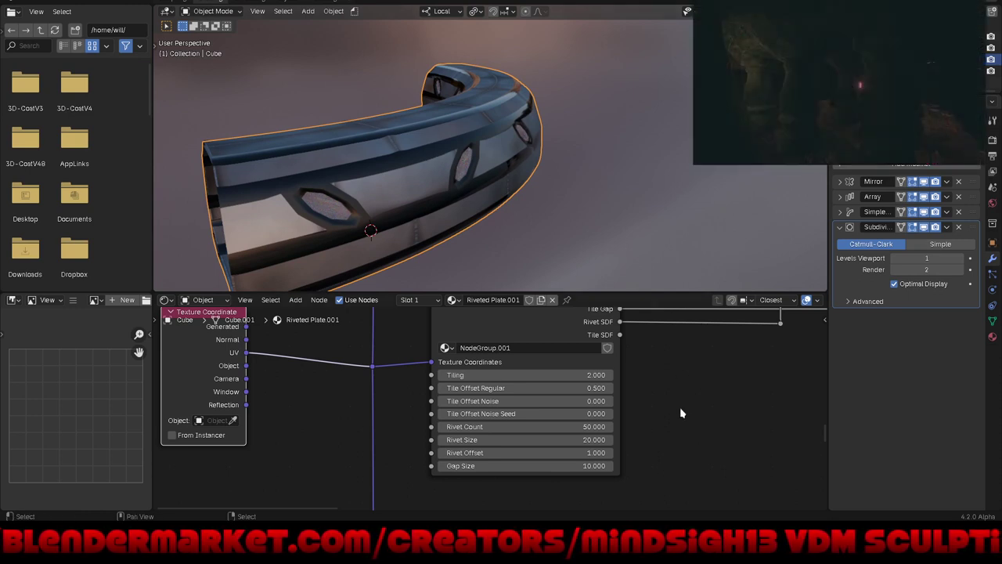
Step: Try Tiling at 8.2 then 5.5, and raise Tile Offset Regular to shift the tiles
click(549, 375)
text(8.2)
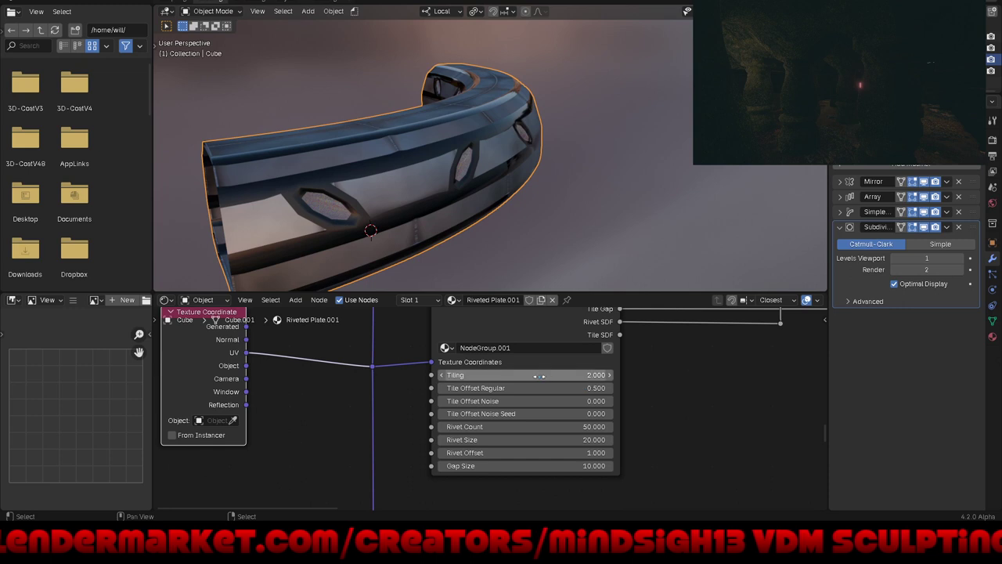
key(Return)
drag(548, 375, 470, 375)
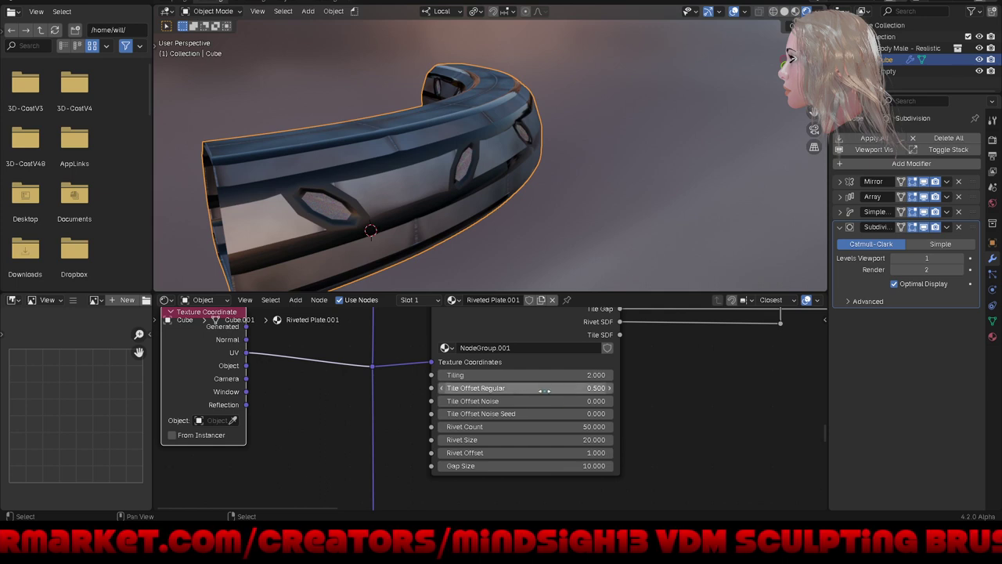
drag(548, 387, 595, 388)
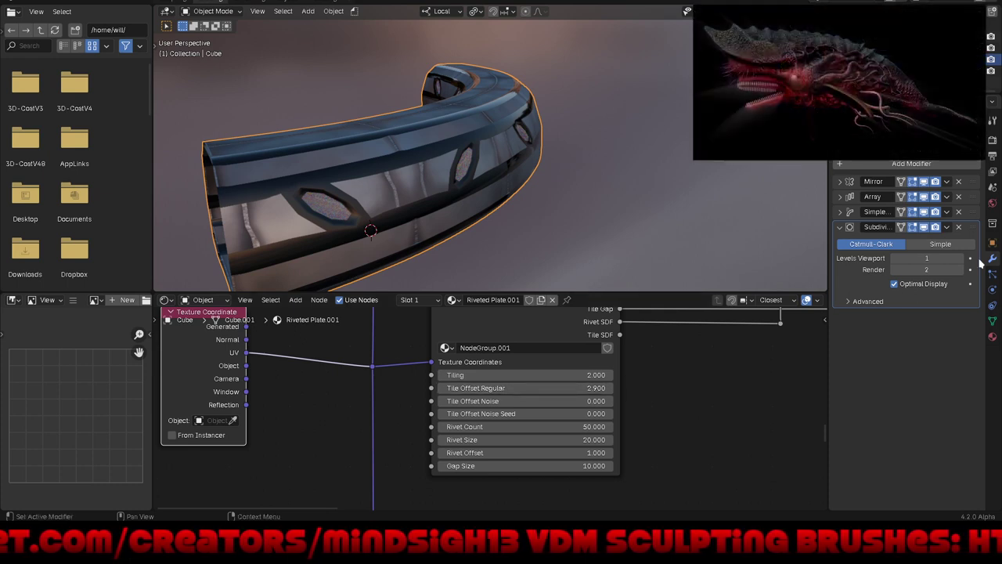
Step: Raise the Subdivision viewport level back to 4 and set Tile Offset Regular to 0
click(961, 258)
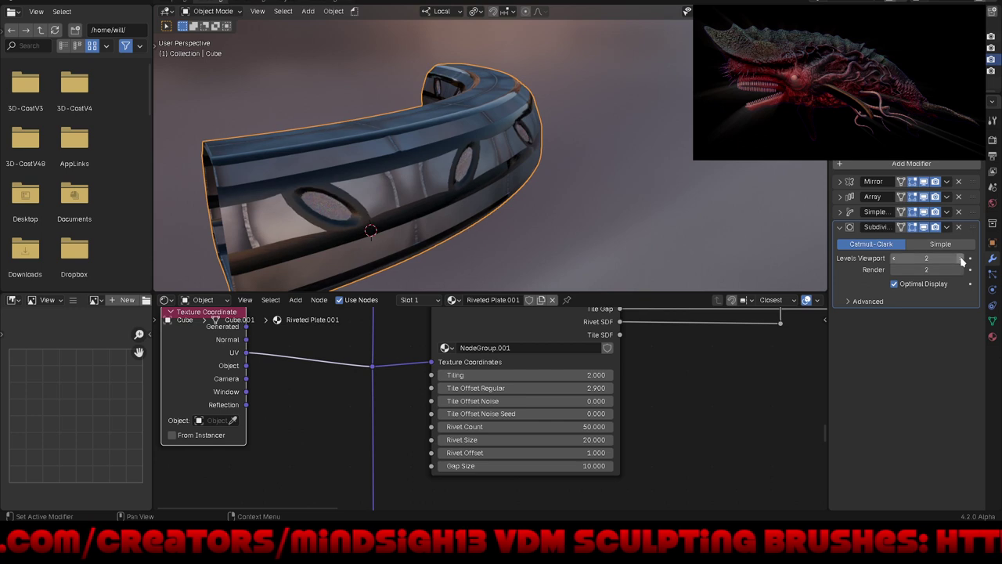
click(961, 258)
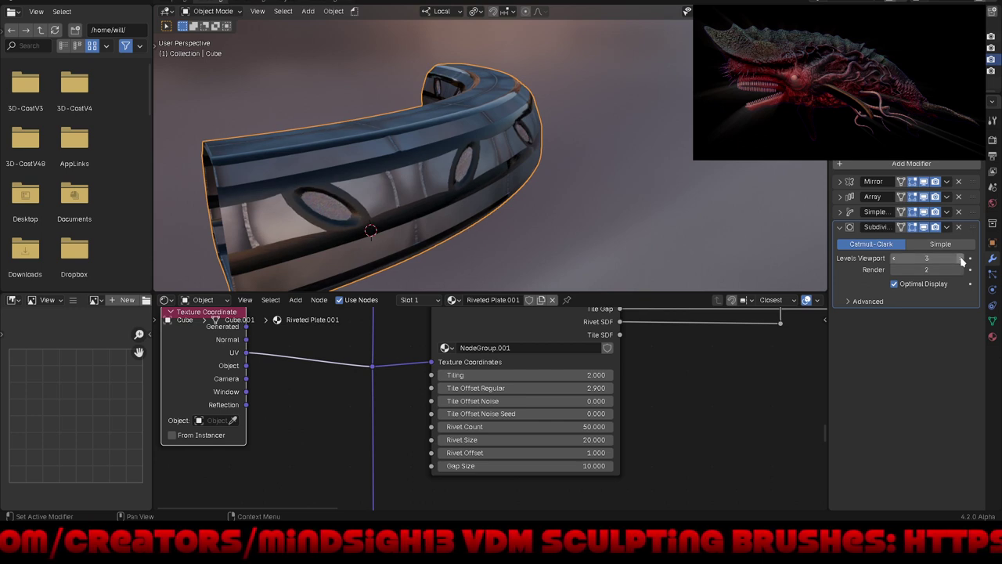
click(961, 259)
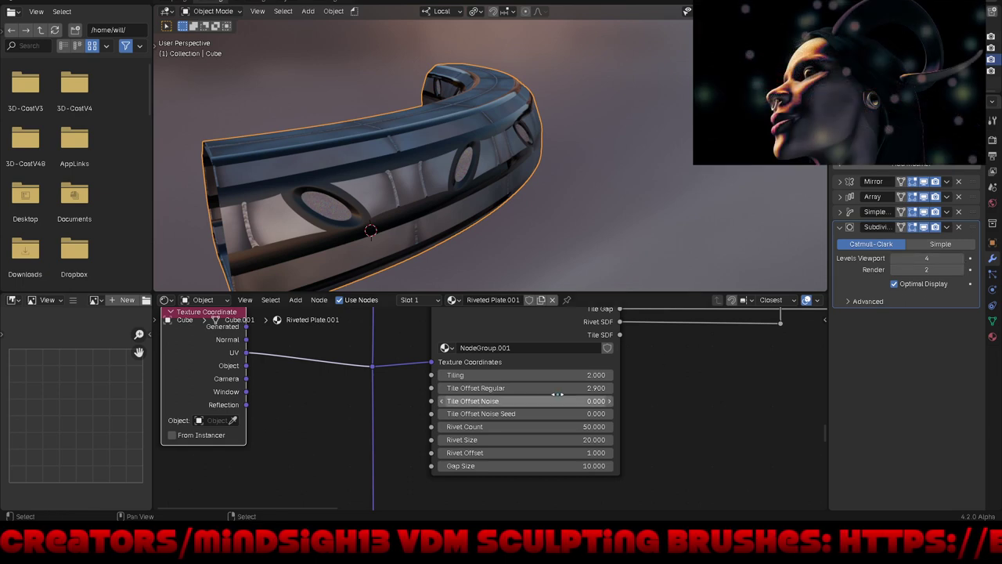
drag(532, 388, 478, 388)
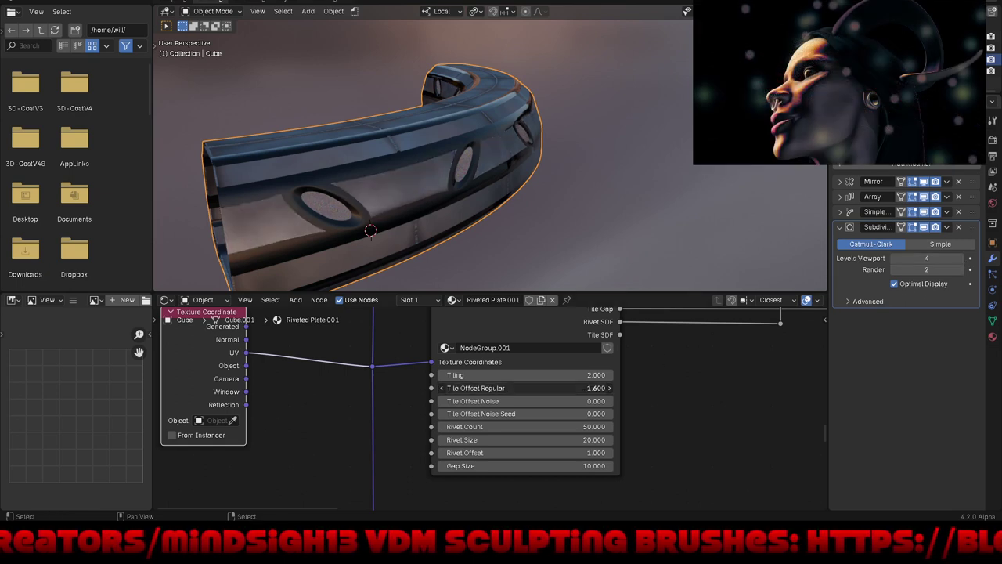
click(552, 388)
text(0)
key(Return)
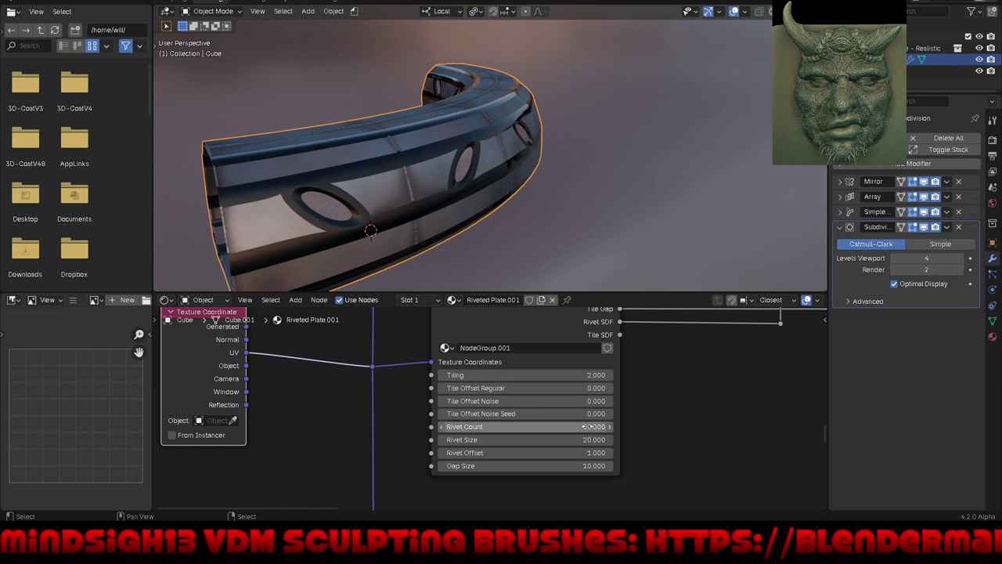
Step: Drag Rivet Count down to 3.6 and Rivet Size to 0.3, then zoom and orbit the rail
drag(588, 427, 529, 427)
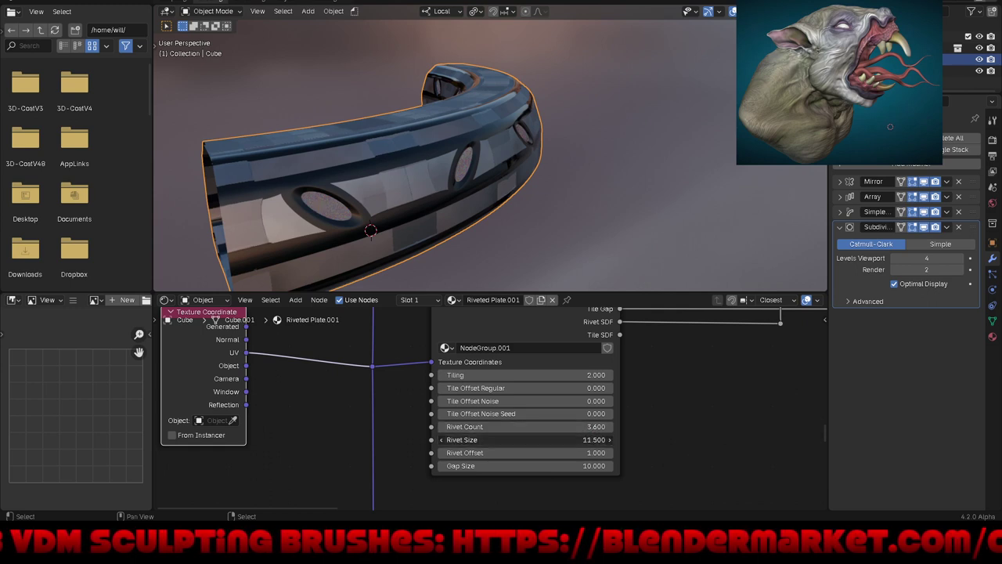
mouse_move(532, 439)
mouse_down()
mouse_move(501, 439)
mouse_move(546, 441)
mouse_up()
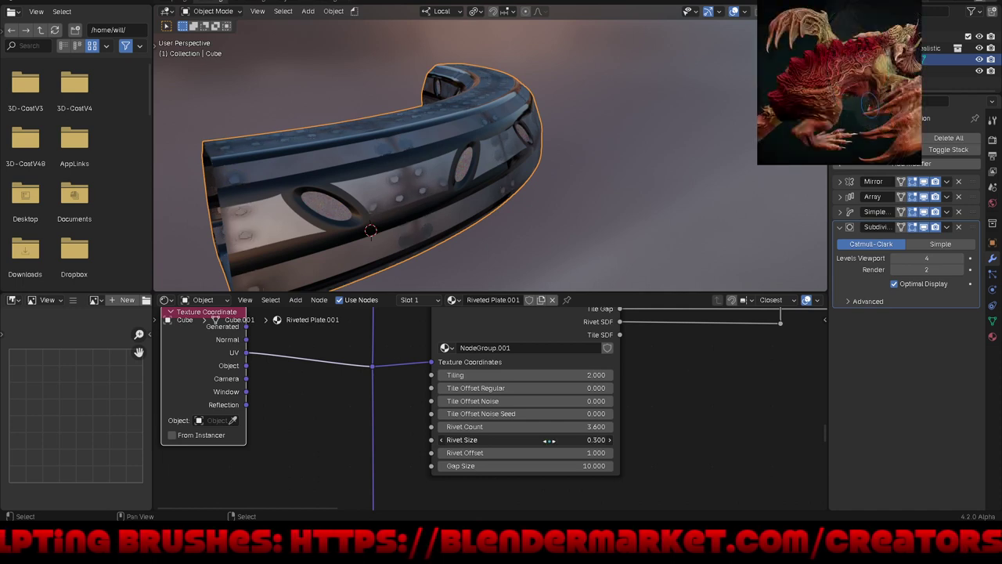
scroll(428, 147, up, 2)
scroll(427, 161, up, 2)
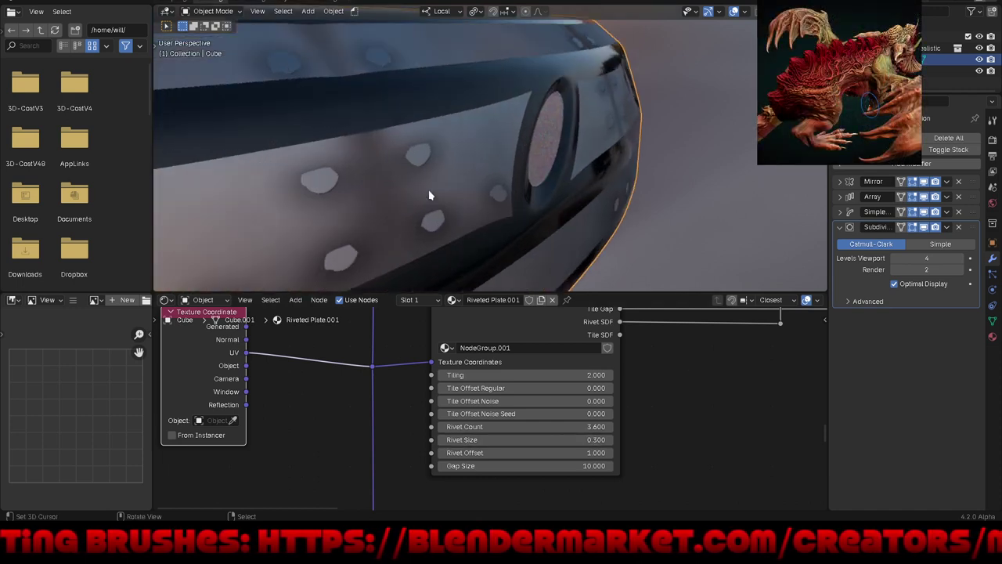
scroll(423, 162, up, 2)
scroll(422, 161, down, 4)
scroll(419, 157, down, 2)
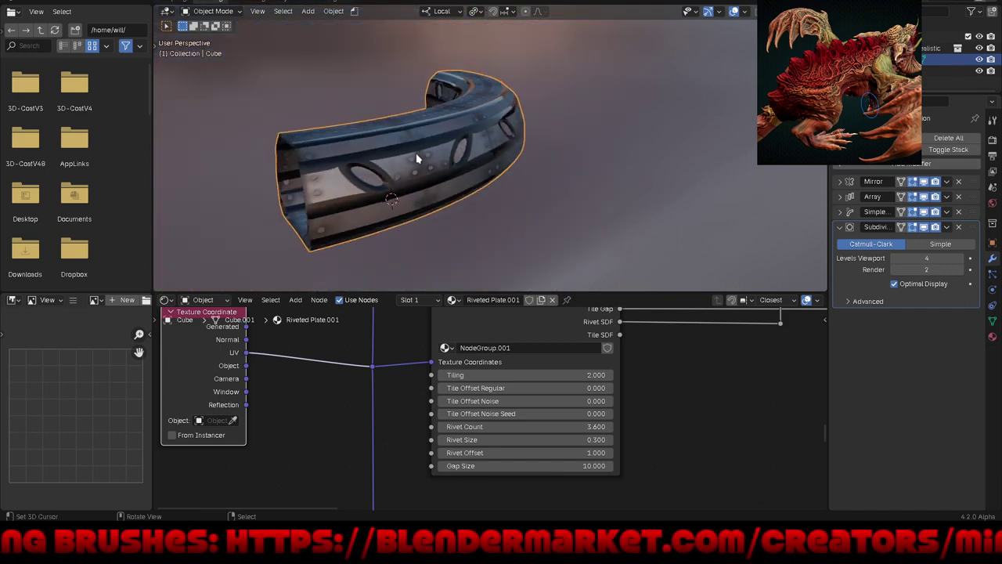
mouse_move(416, 153)
middle_down()
mouse_move(506, 217)
mouse_move(481, 172)
mouse_move(459, 157)
mouse_move(583, 149)
middle_up()
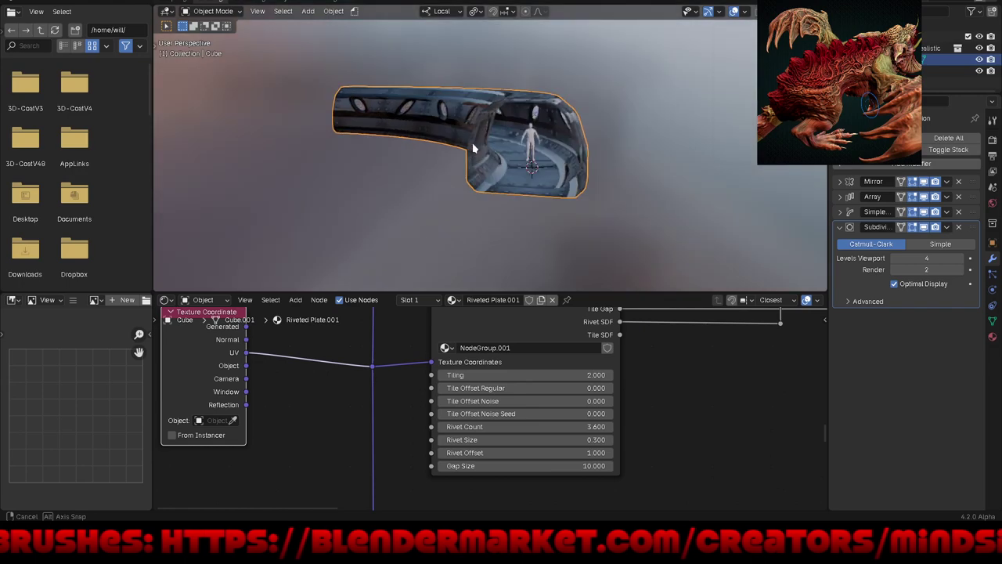
scroll(589, 149, up, 4)
scroll(589, 148, up, 2)
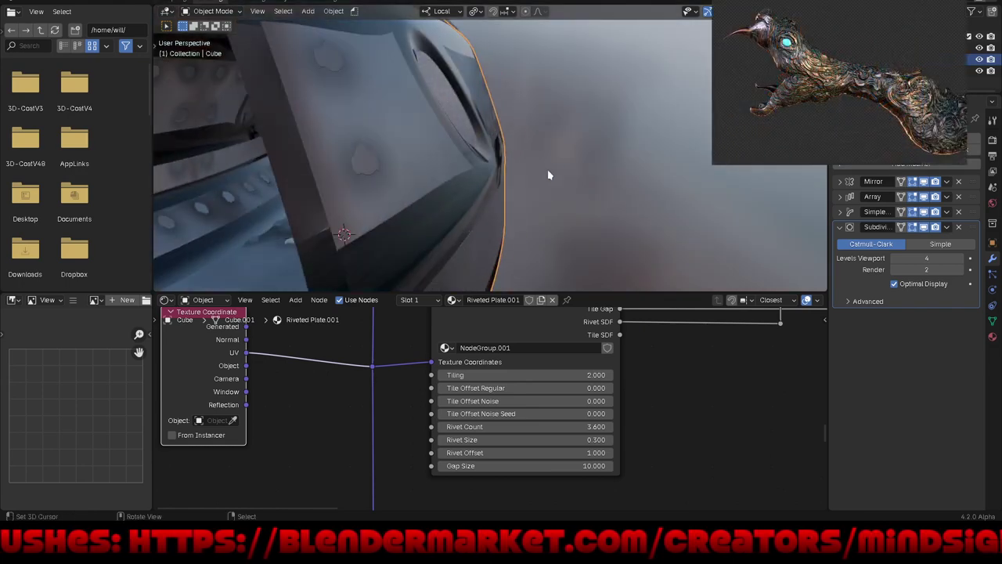
Step: Relink the node group's Texture Coordinates input from UV to Generated and orbit to check the corridor
scroll(589, 149, down, 3)
middle_drag(580, 160, 561, 181)
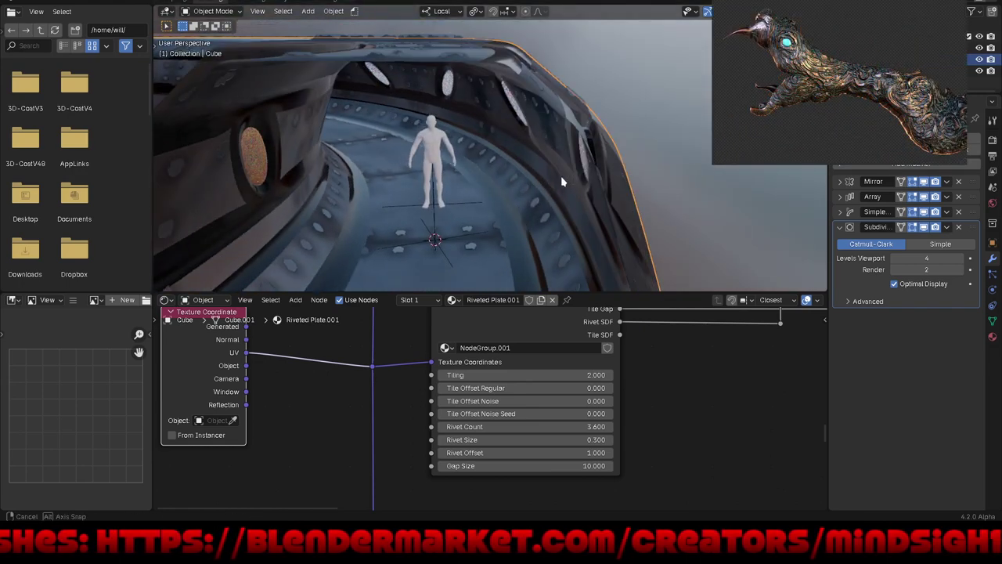
scroll(342, 438, down, 1)
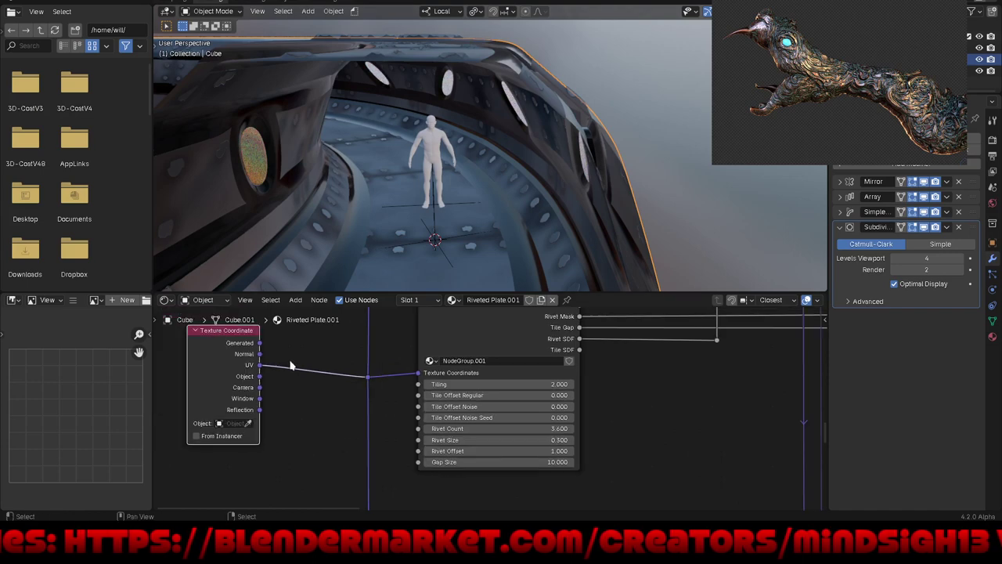
drag(261, 343, 368, 374)
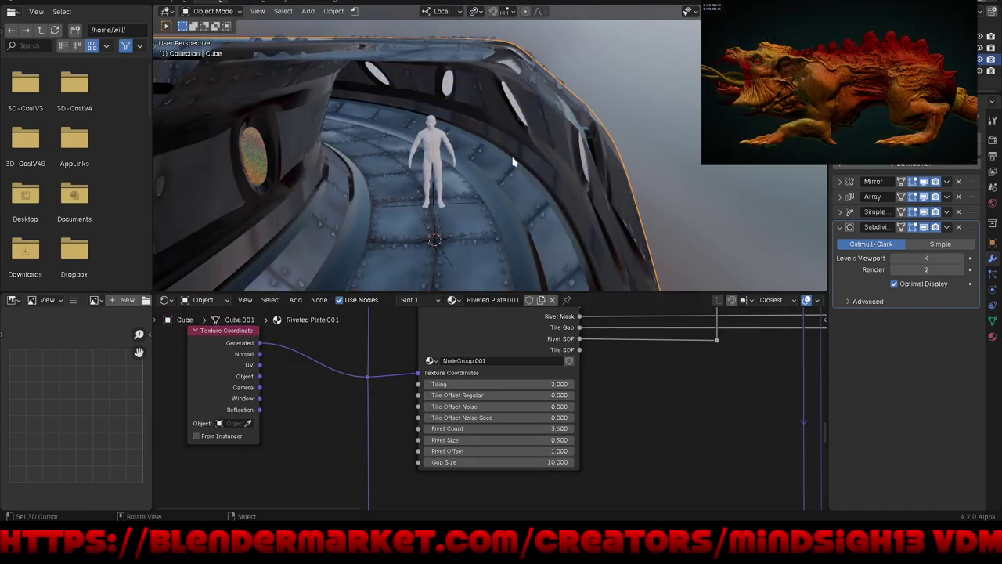
mouse_move(513, 160)
middle_down()
mouse_move(563, 188)
mouse_move(409, 188)
mouse_move(440, 180)
middle_up()
scroll(513, 161, down, 5)
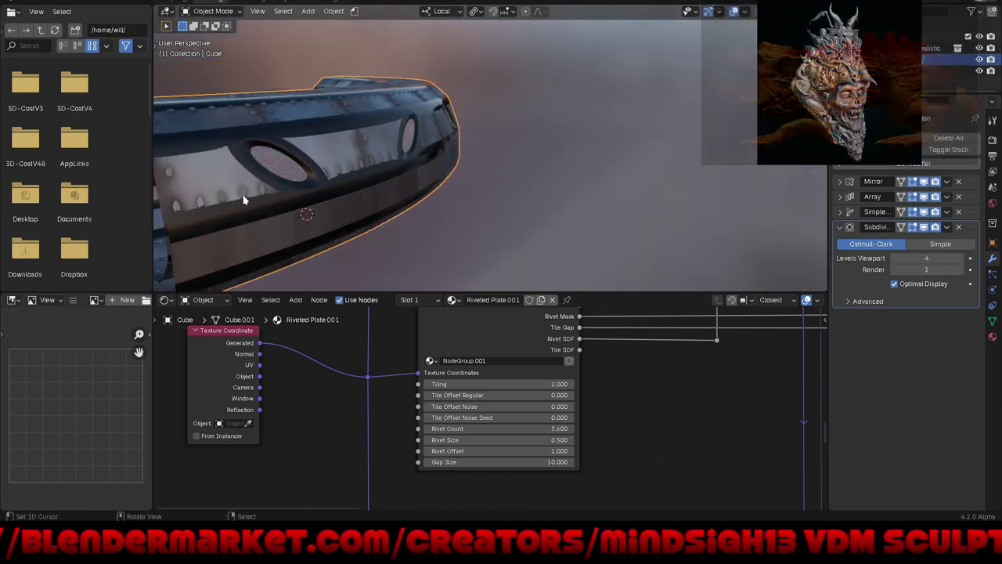
scroll(197, 206, up, 2)
middle_drag(219, 213, 258, 208)
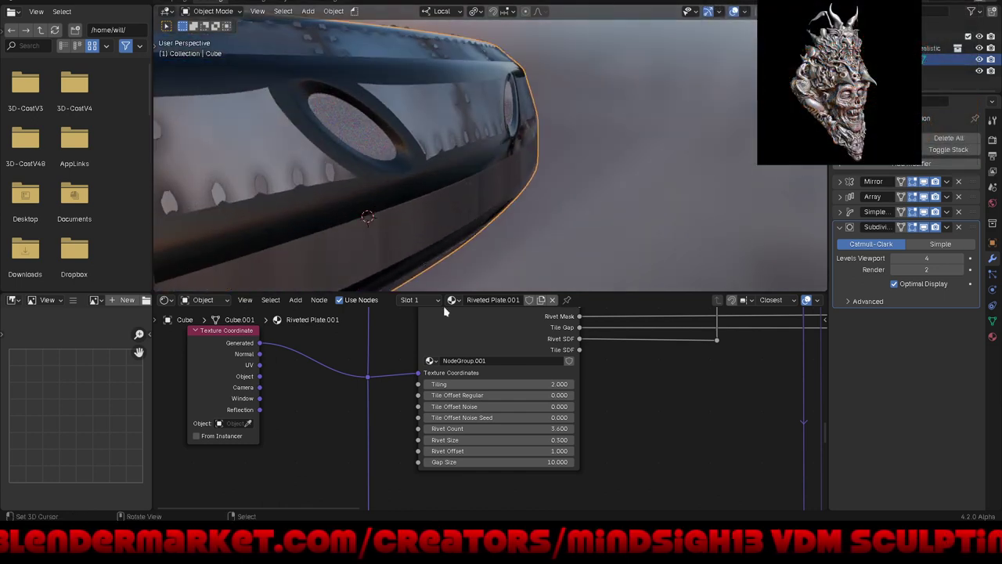
Step: Lower Rivet Size to 0.1 and nudge Gap Size, orbiting to check the corridor panels
click(428, 441)
click(428, 441)
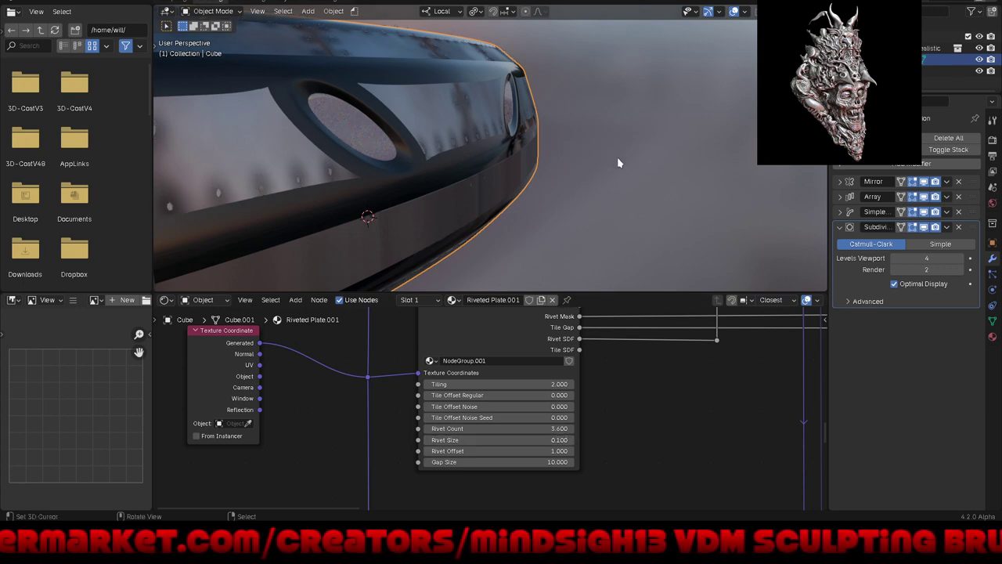
middle_drag(618, 157, 618, 159)
mouse_move(542, 182)
middle_down()
mouse_move(567, 178)
mouse_move(560, 133)
middle_up()
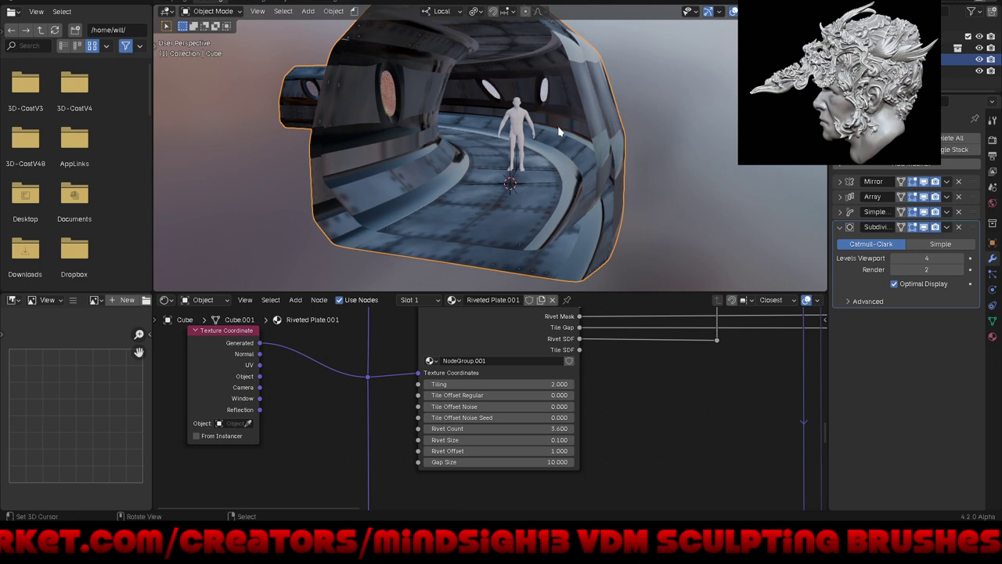
scroll(559, 132, up, 3)
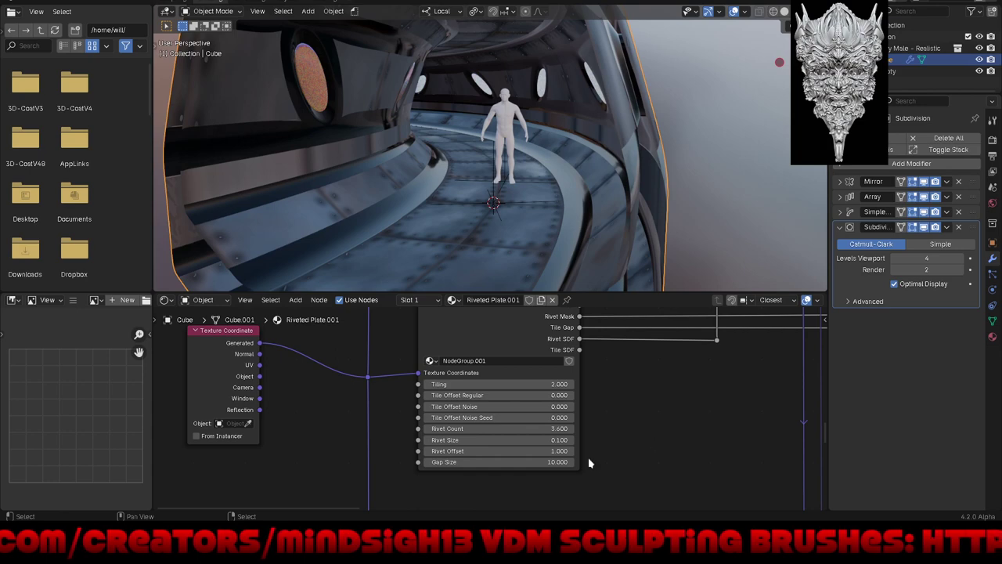
mouse_move(538, 462)
mouse_down()
mouse_move(501, 462)
mouse_move(553, 462)
mouse_up()
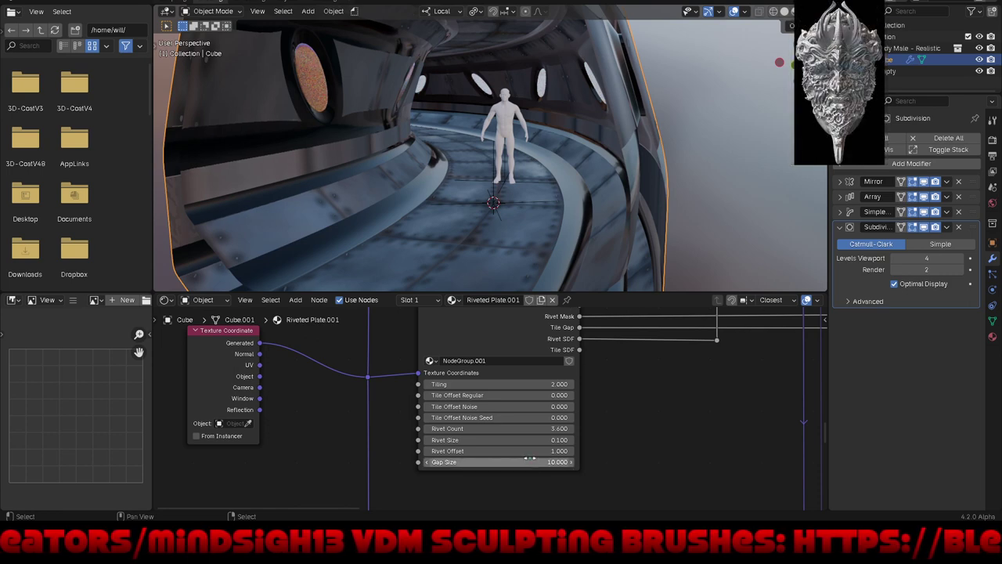
Step: Switch the viewport to Material Preview with a warmer HDRI lighting environment
click(792, 11)
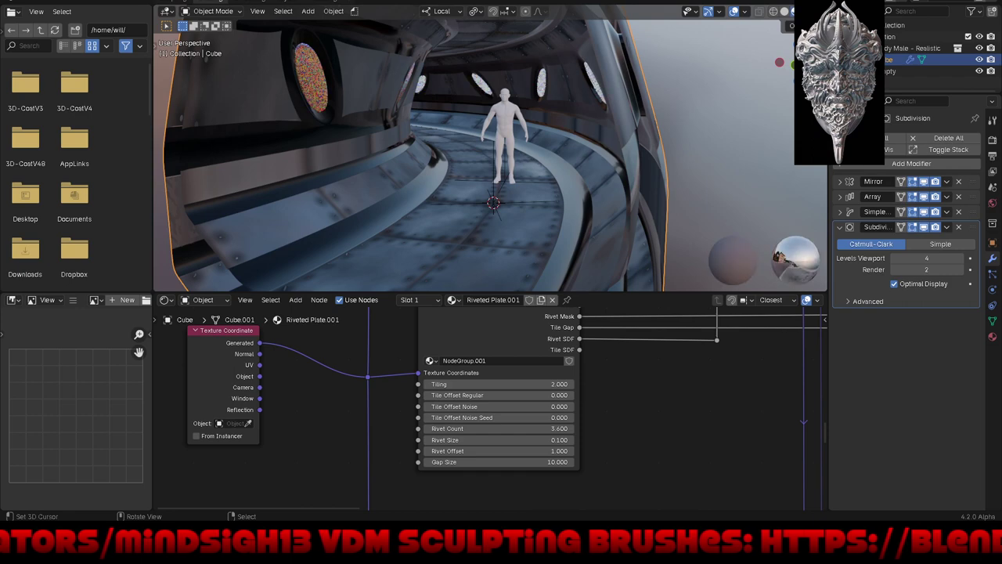
click(813, 10)
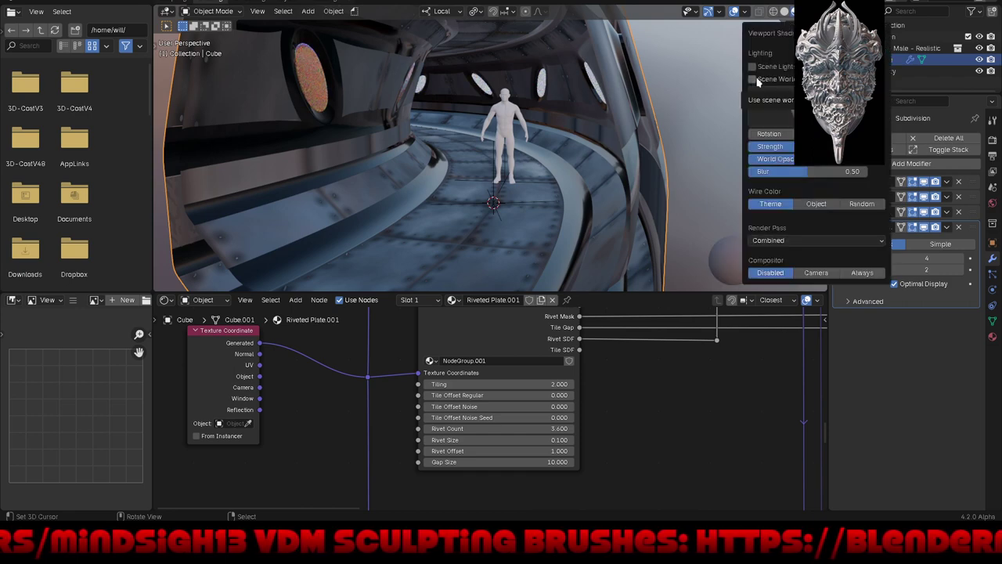
click(754, 110)
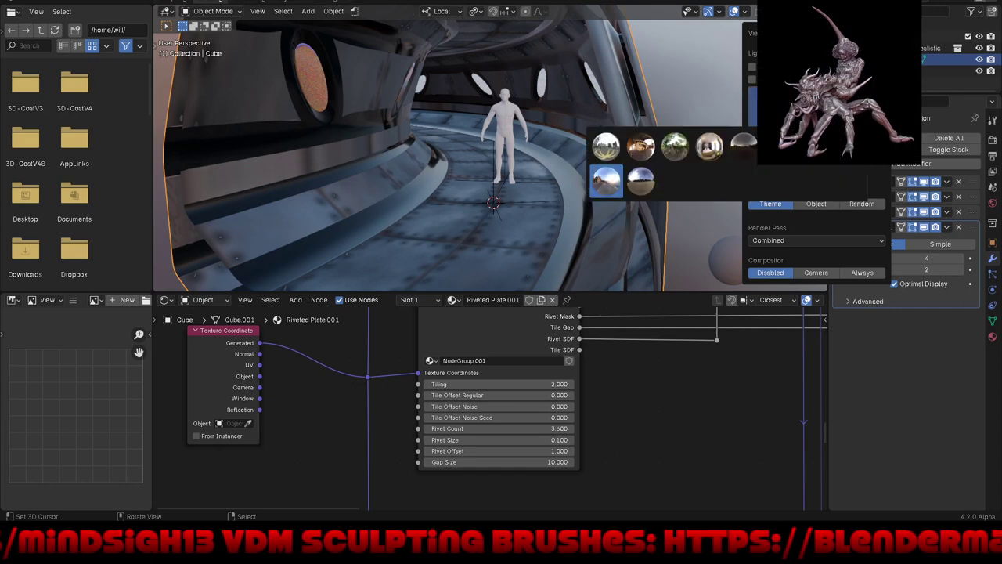
click(606, 181)
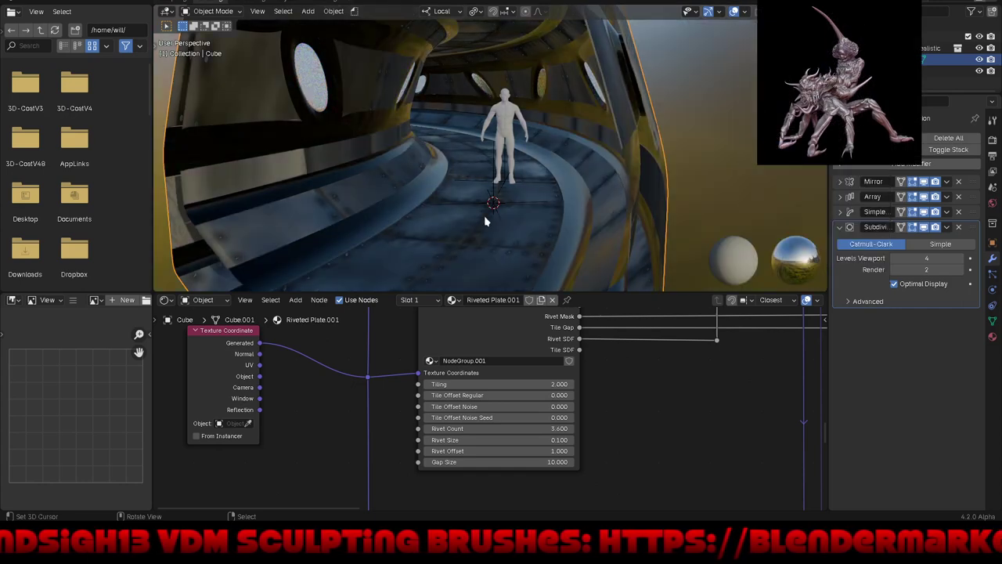
scroll(484, 216, down, 5)
mouse_move(481, 222)
middle_down()
mouse_move(557, 209)
mouse_move(453, 198)
middle_up()
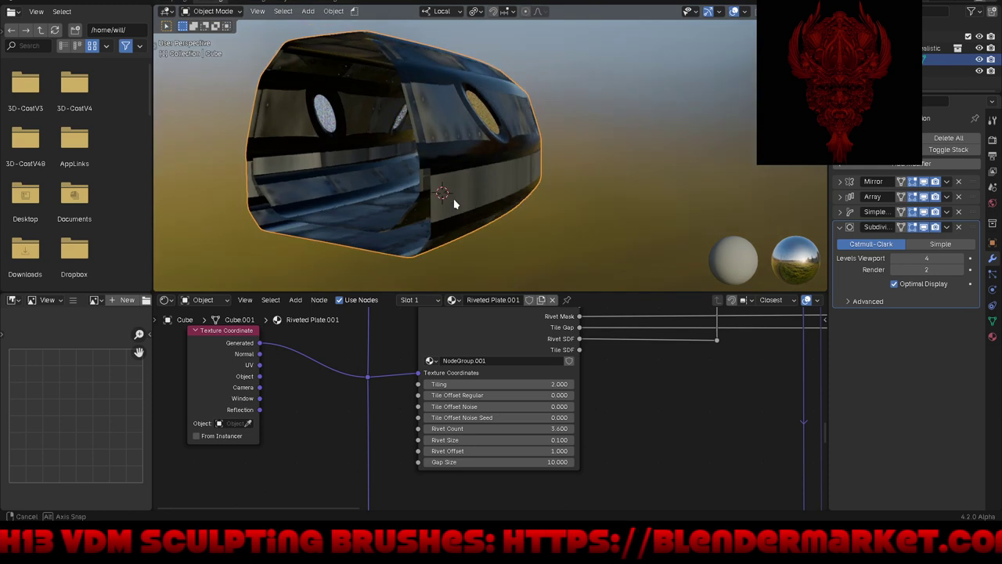
Step: Set the viewport shading's Wire Color to Random
click(820, 11)
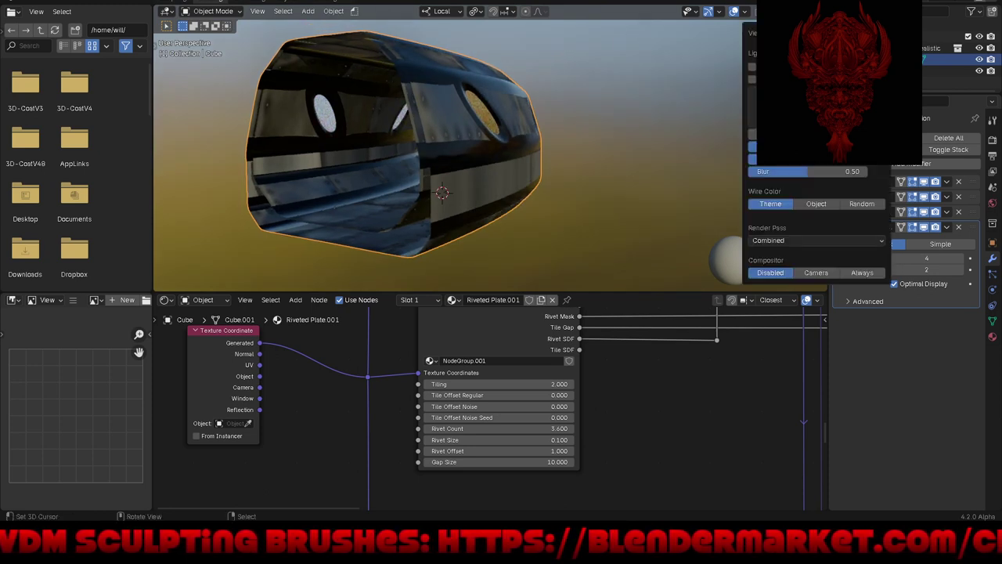
key(Escape)
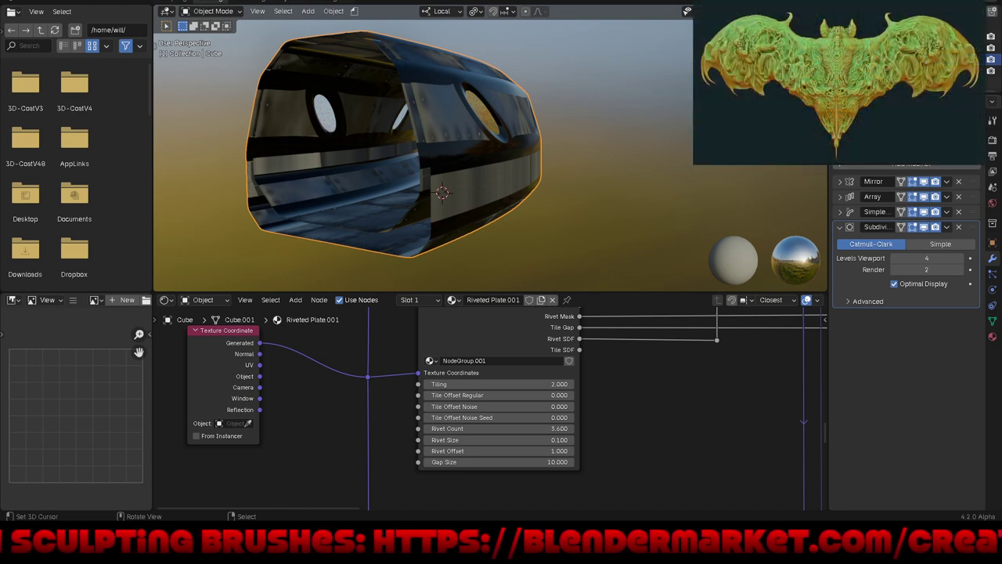
click(820, 11)
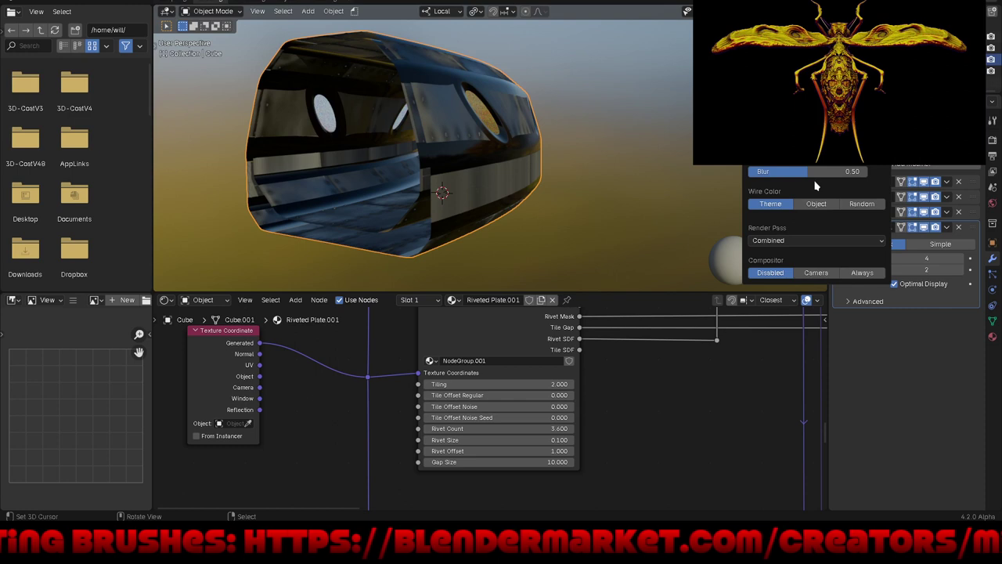
click(855, 205)
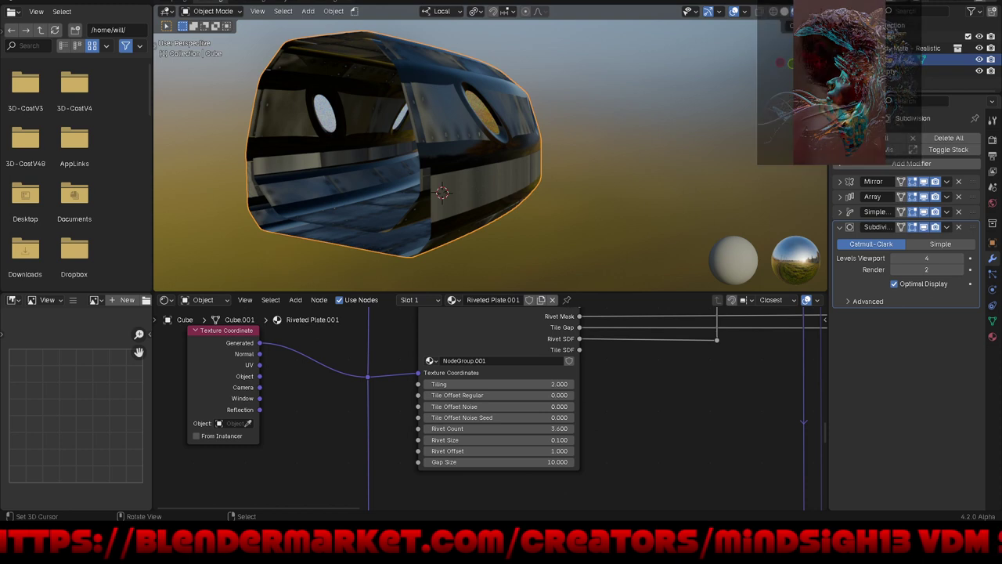
Step: Raise the viewport lighting Strength to 3 and orbit around the riveted hull
click(819, 11)
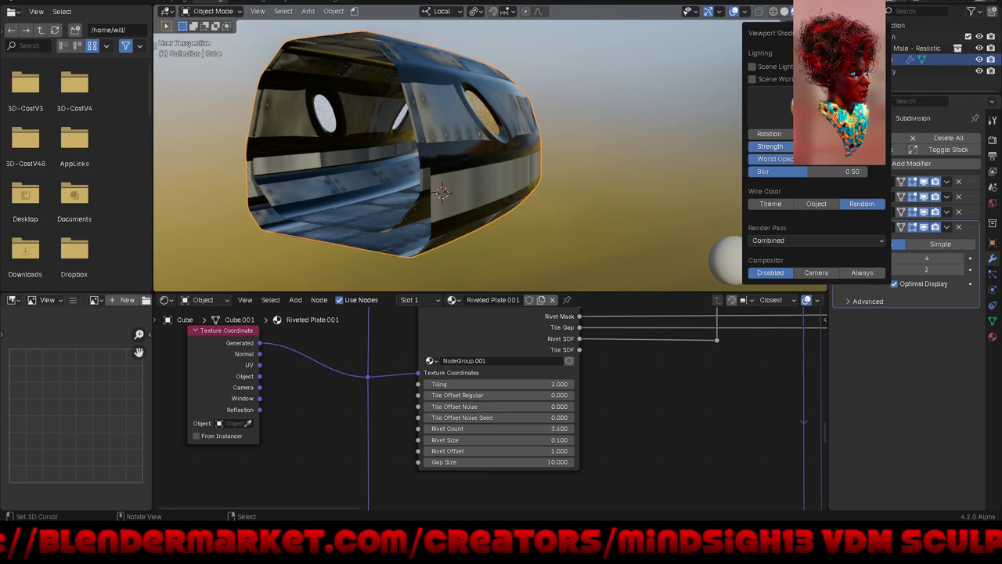
click(772, 146)
text(3)
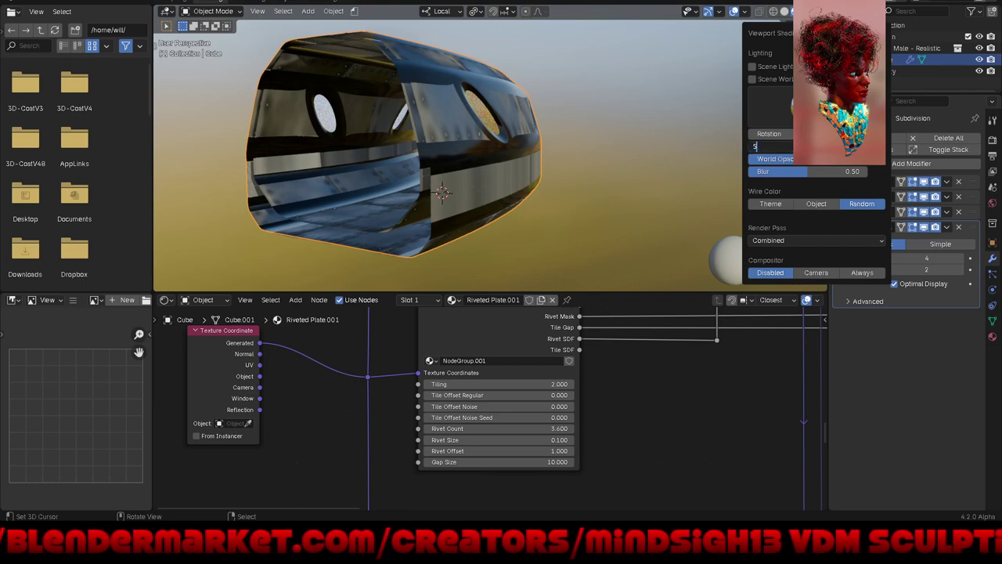
key(Return)
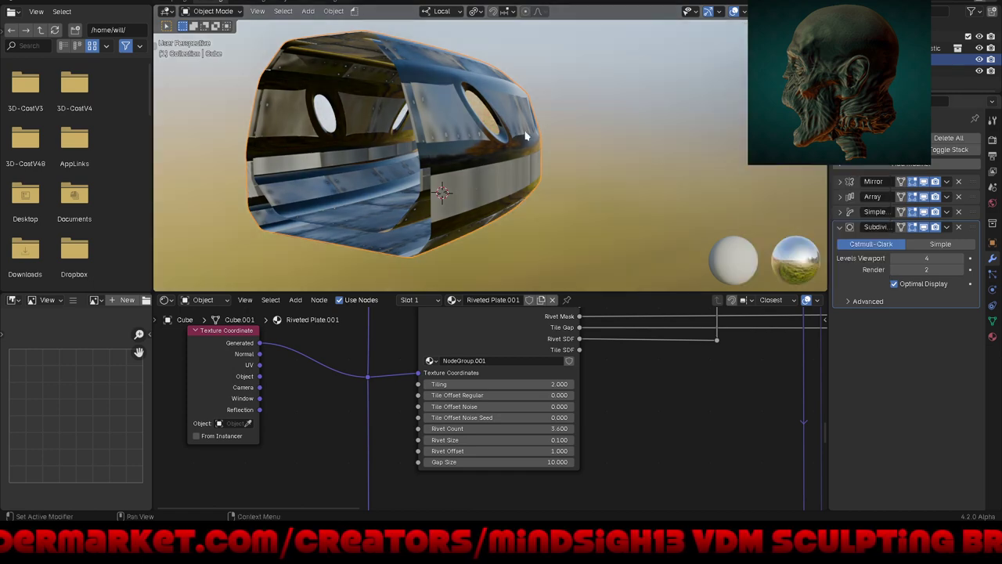
mouse_move(464, 174)
middle_down()
mouse_move(495, 178)
mouse_move(523, 153)
middle_up()
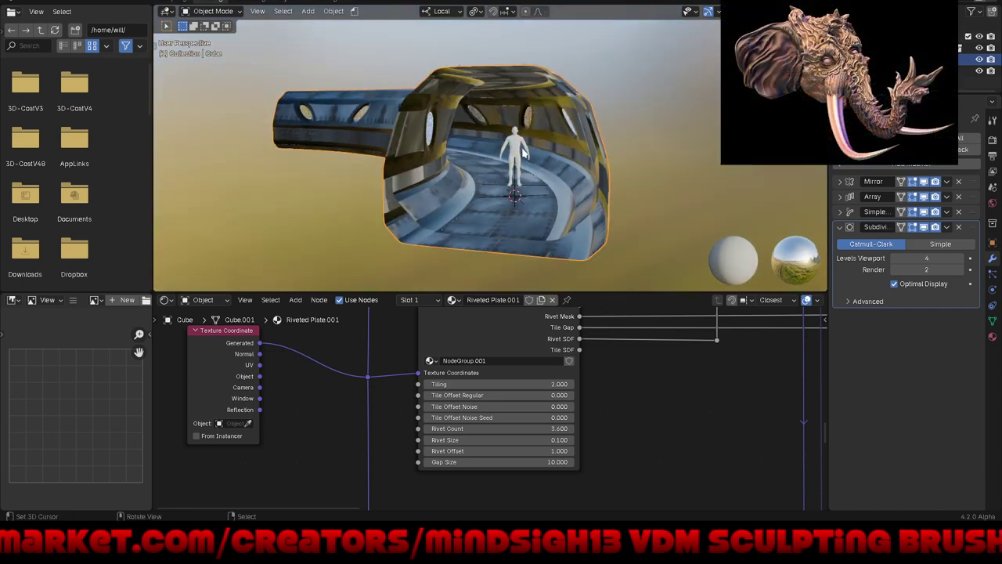
Step: Orbit along the curved tunnel and set the Riveted Plate Tiling from 2 to 1
scroll(523, 153, up, 2)
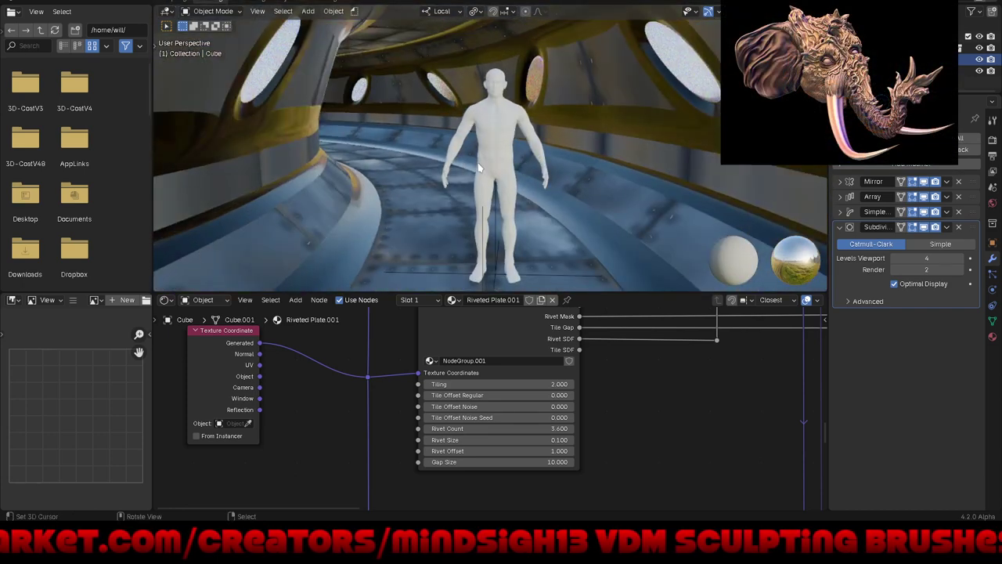
scroll(478, 162, down, 5)
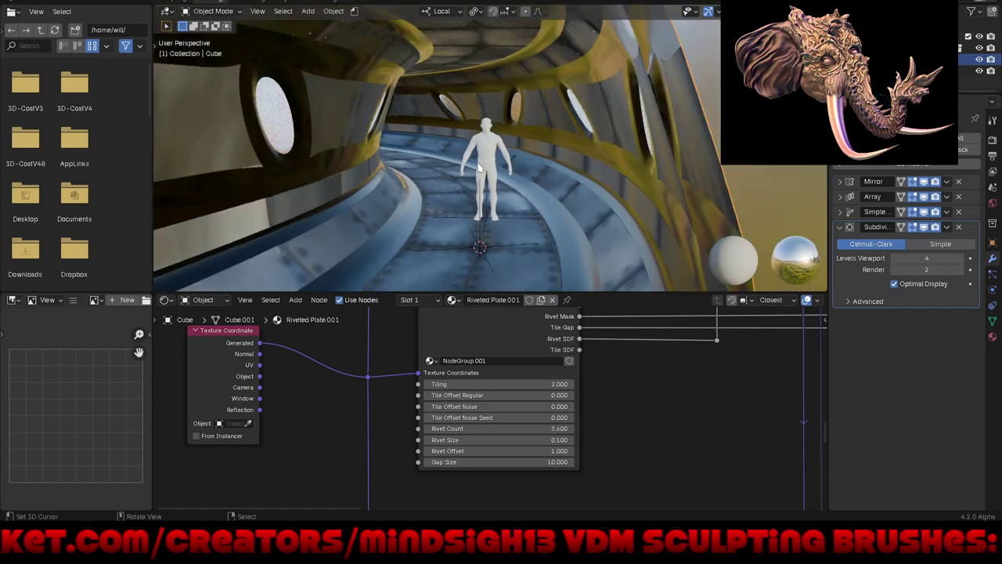
scroll(479, 167, down, 5)
scroll(498, 174, down, 2)
middle_drag(485, 179, 494, 192)
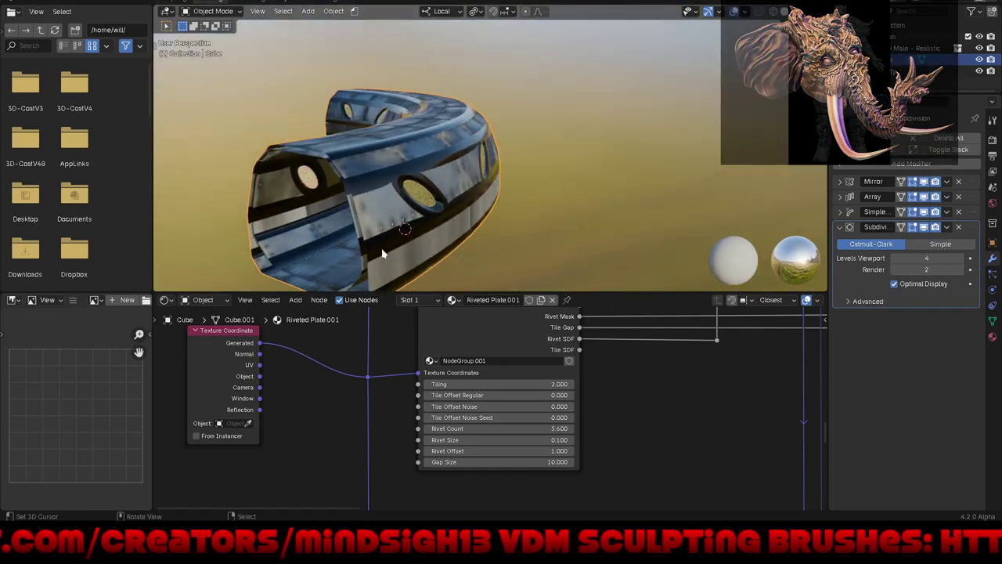
middle_drag(373, 195, 392, 227)
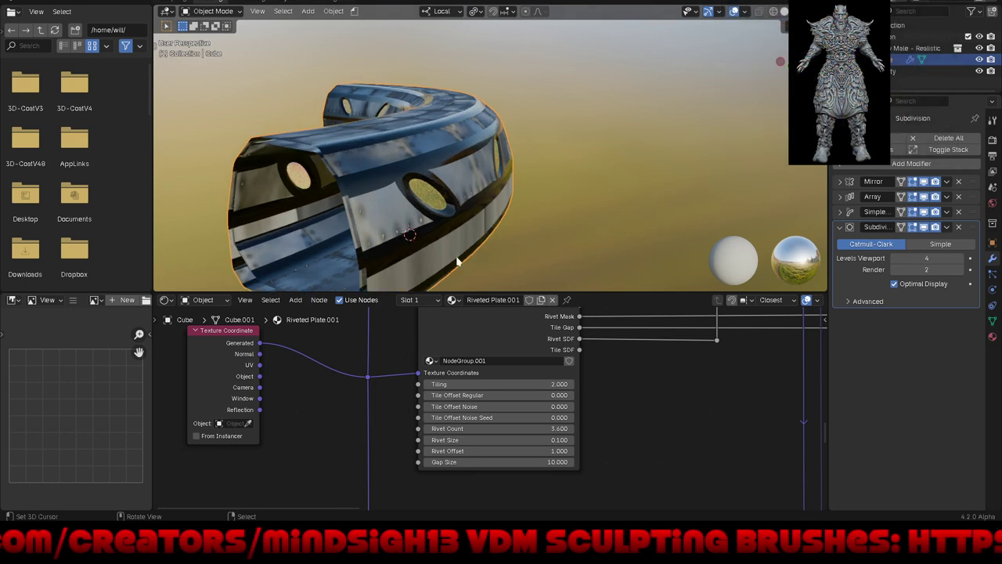
click(516, 384)
text(1)
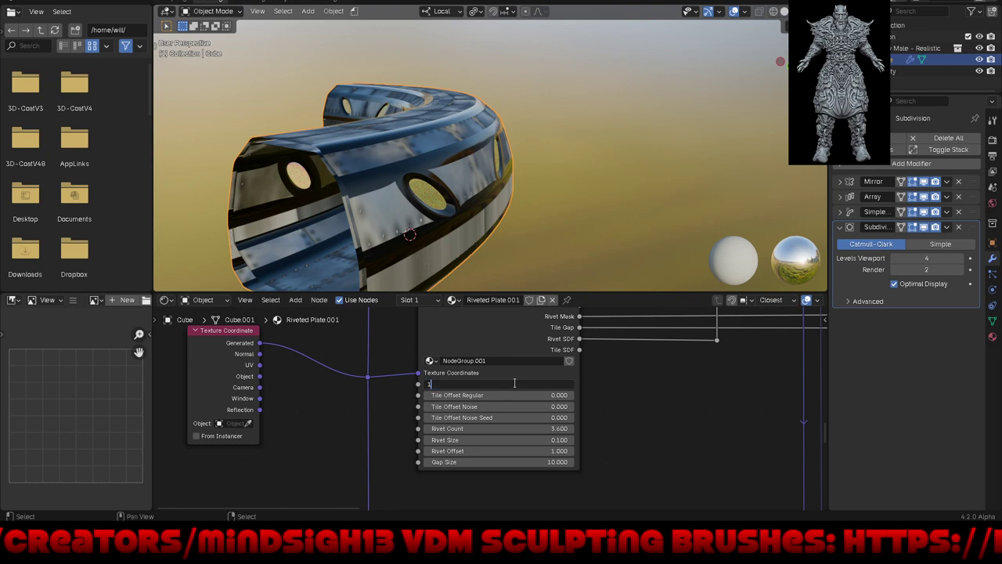
key(Return)
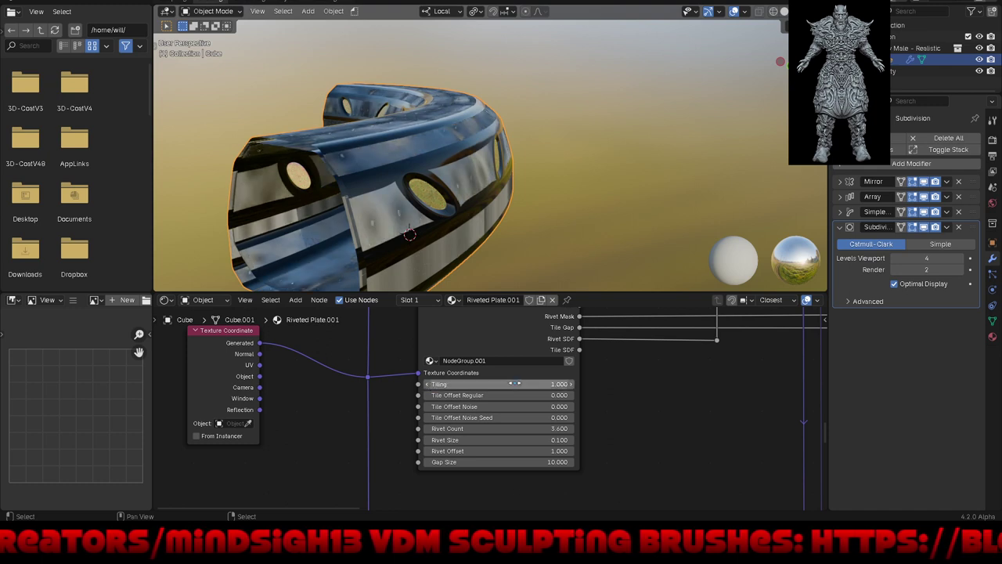
mouse_move(462, 211)
middle_down()
mouse_move(502, 232)
mouse_move(484, 205)
mouse_move(502, 216)
middle_up()
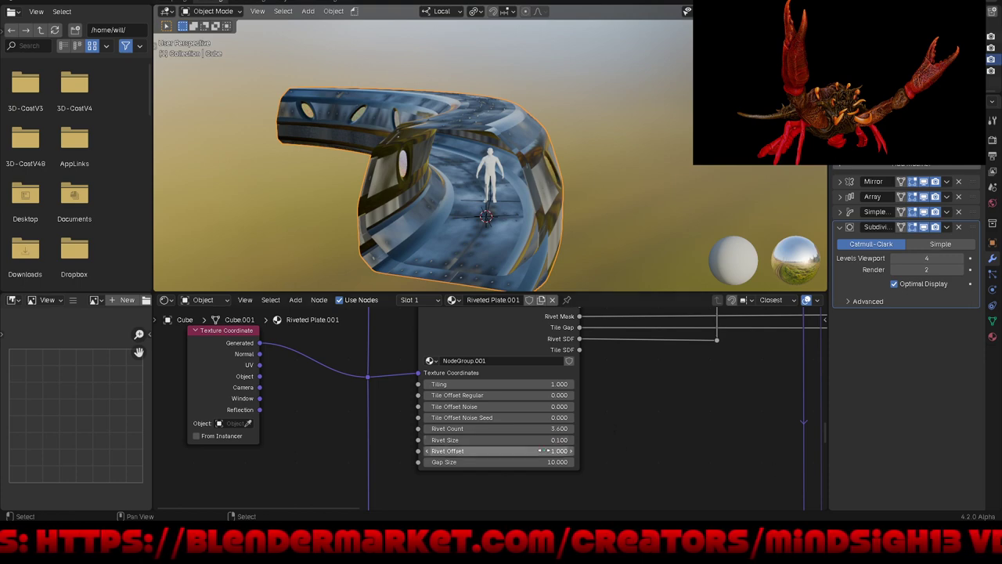
Step: Try Rivet Size 1 and Rivet Offset 0.5 in the riveted plate node group
scroll(543, 453, up, 2)
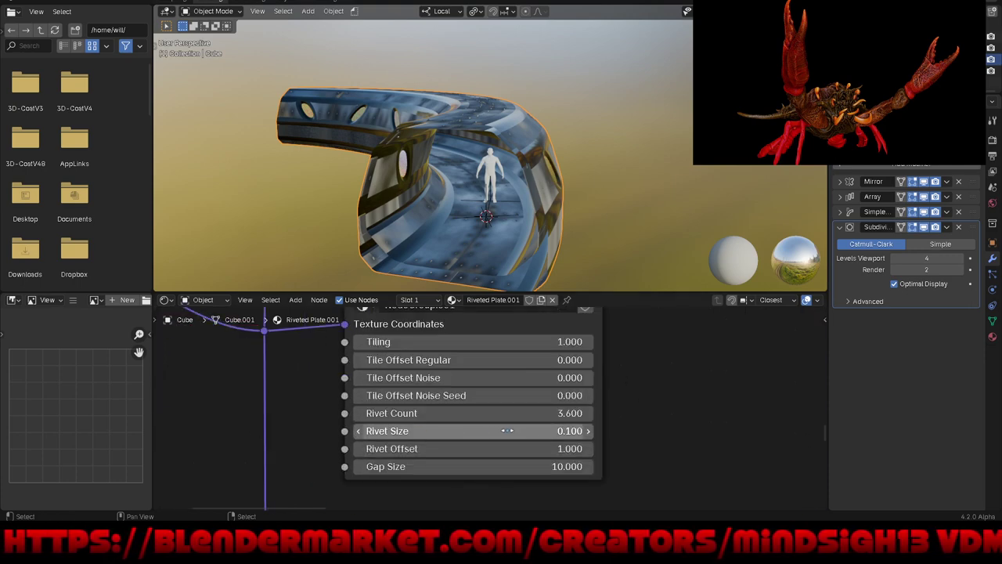
click(551, 434)
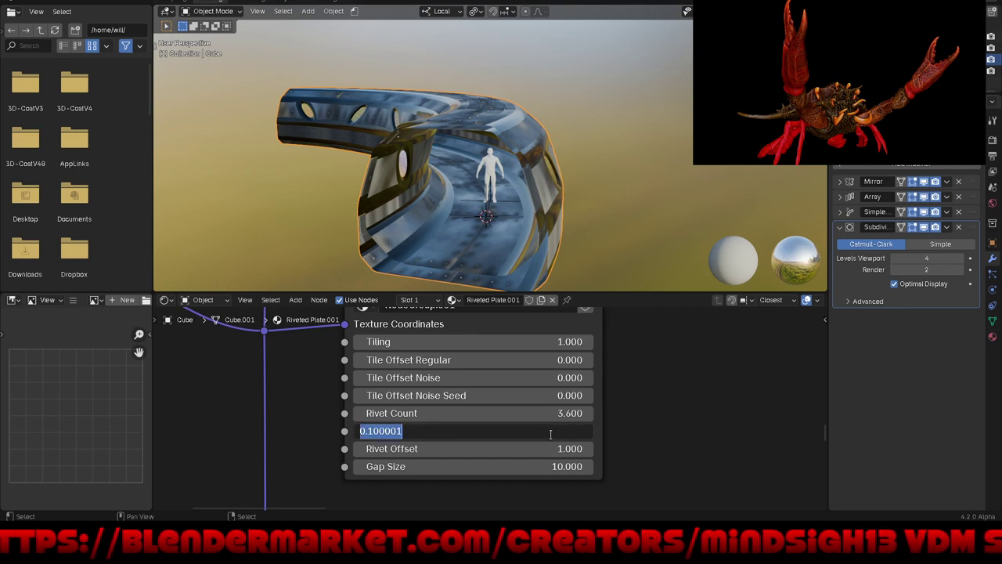
text(1)
key(Return)
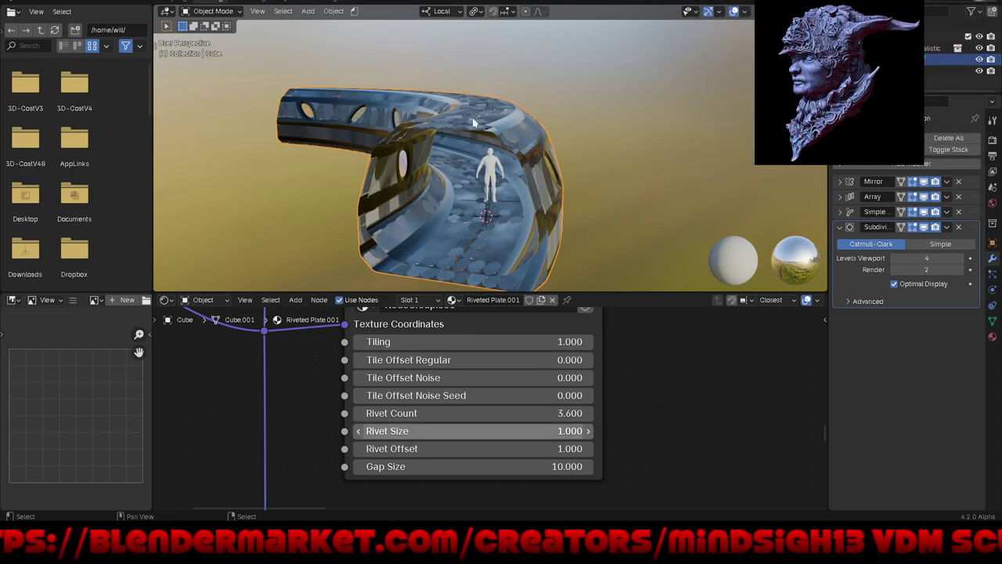
scroll(466, 141, up, 2)
scroll(486, 169, up, 5)
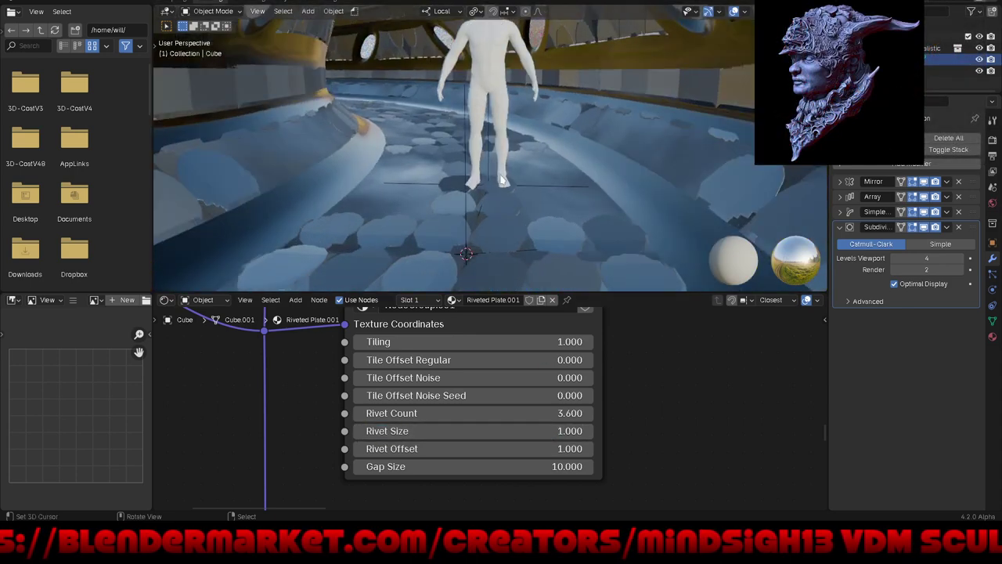
click(528, 449)
text(.5)
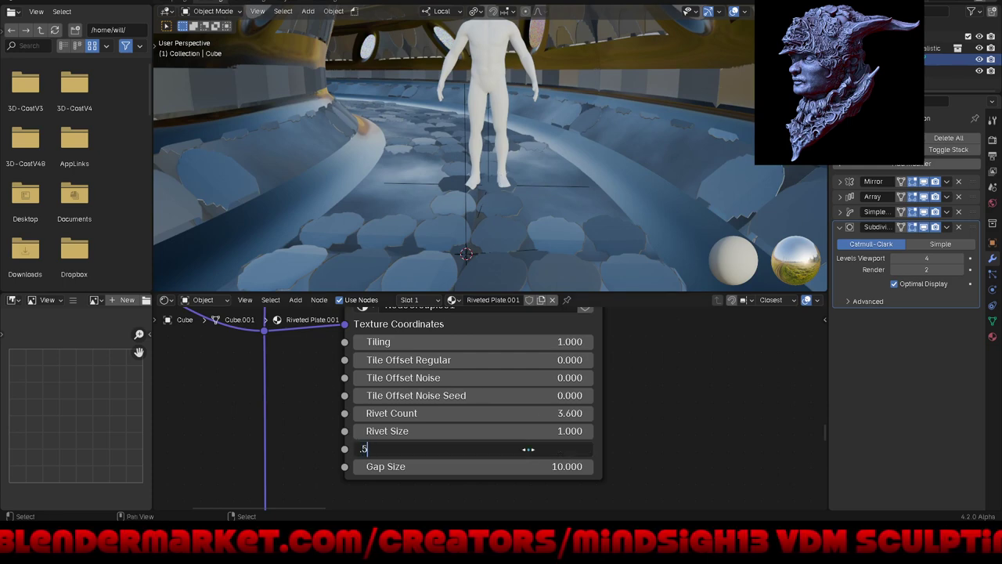
key(Return)
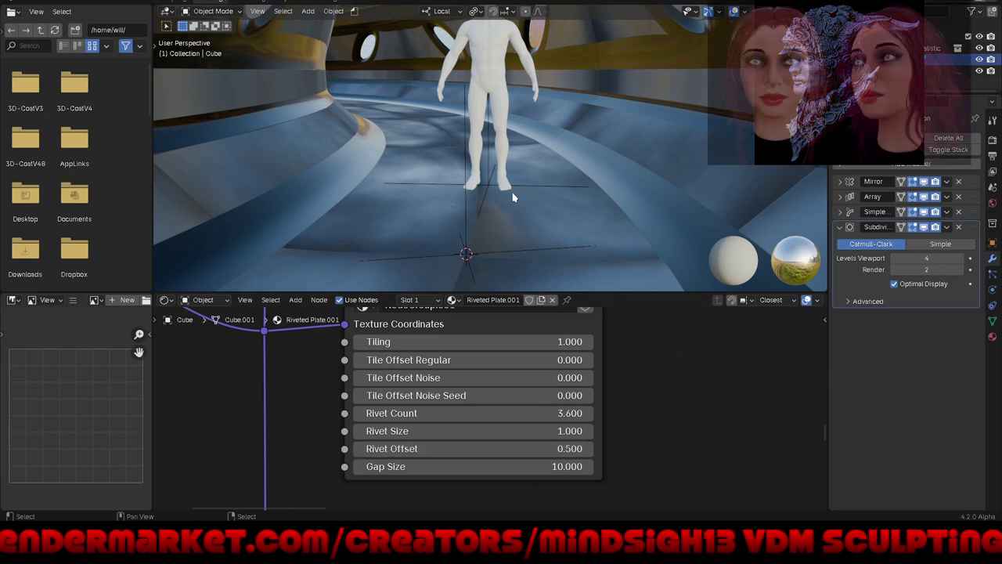
Step: View the tunnel from outside, then set Rivet Offset to 0 and Rivet Size to 0.5
scroll(484, 211, down, 3)
scroll(484, 216, down, 3)
scroll(484, 217, down, 5)
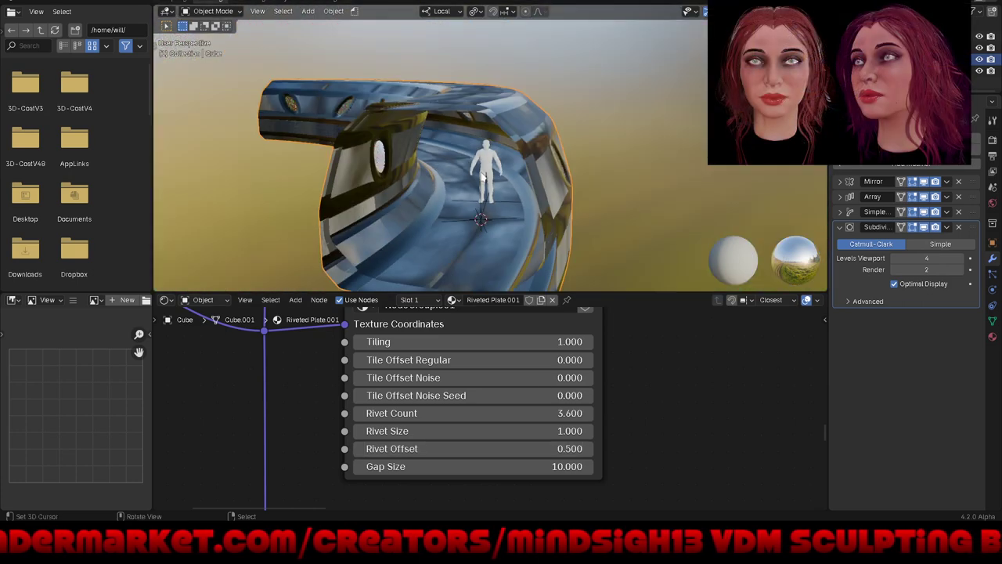
mouse_move(484, 217)
middle_down()
mouse_move(558, 181)
mouse_move(595, 218)
mouse_move(552, 162)
mouse_move(509, 184)
middle_up()
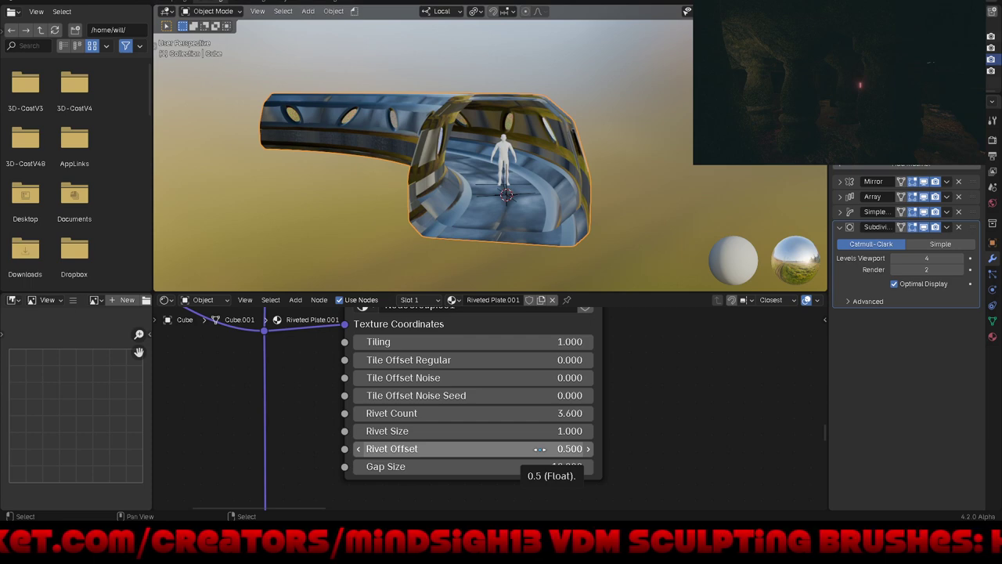
click(539, 449)
text(0)
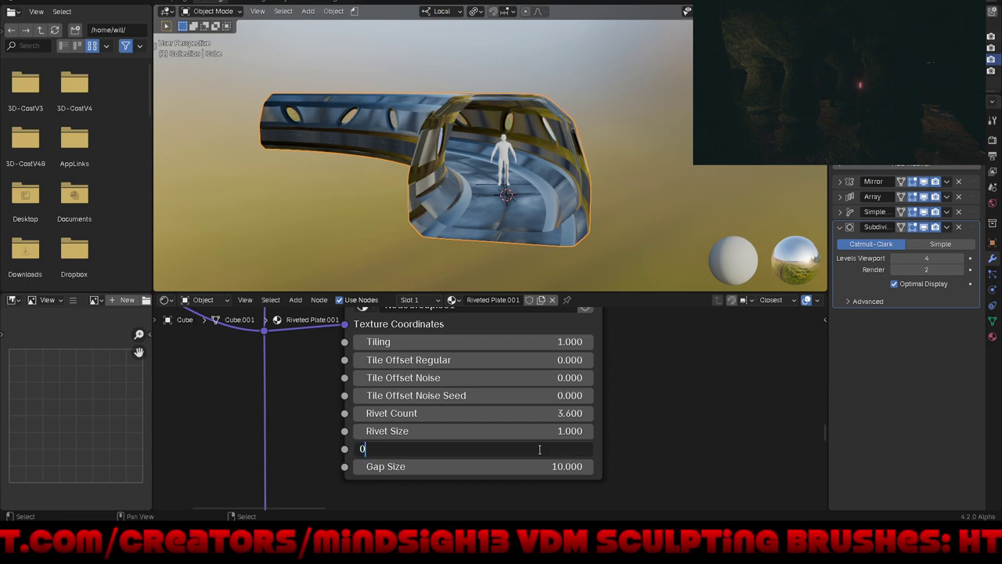
key(Return)
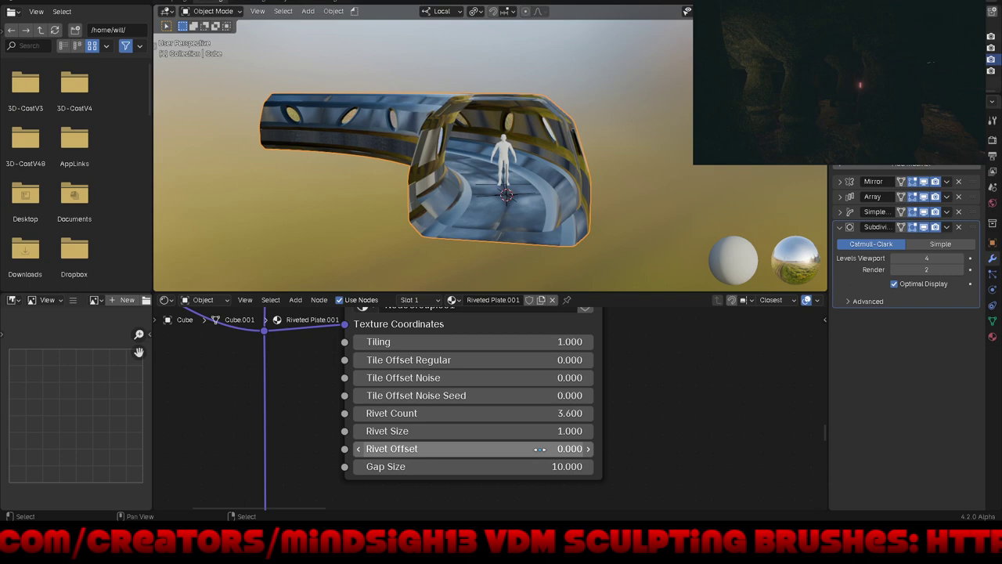
click(533, 431)
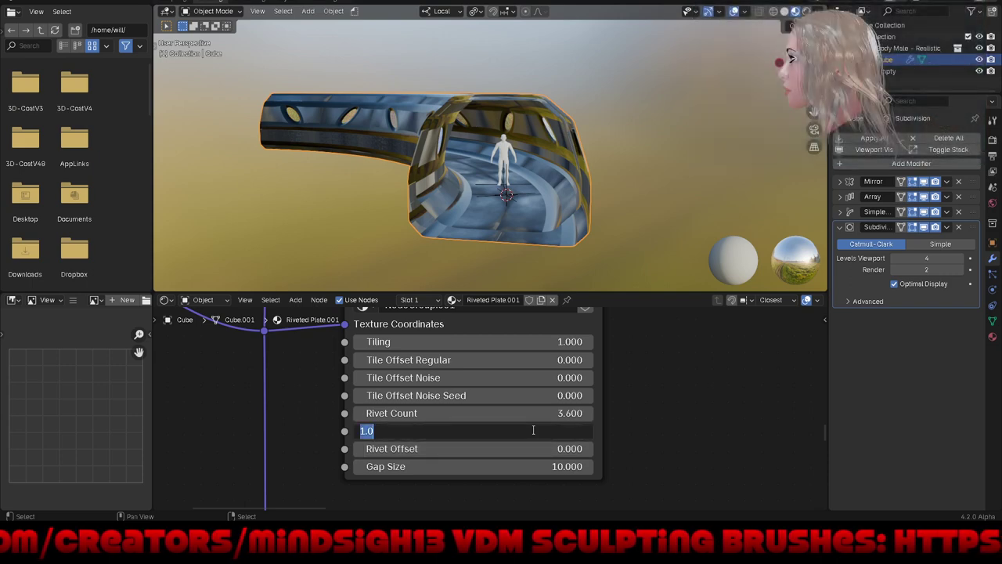
key(BackSpace)
text(0.5)
key(Return)
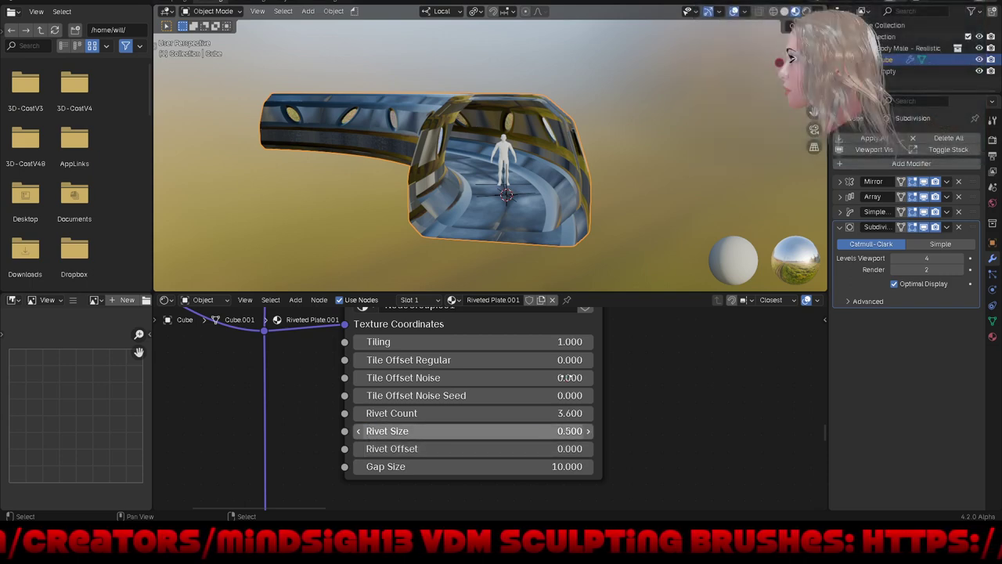
Step: Test higher Rivet Count values by dragging, then undo the change
scroll(324, 118, up, 2)
scroll(366, 142, up, 5)
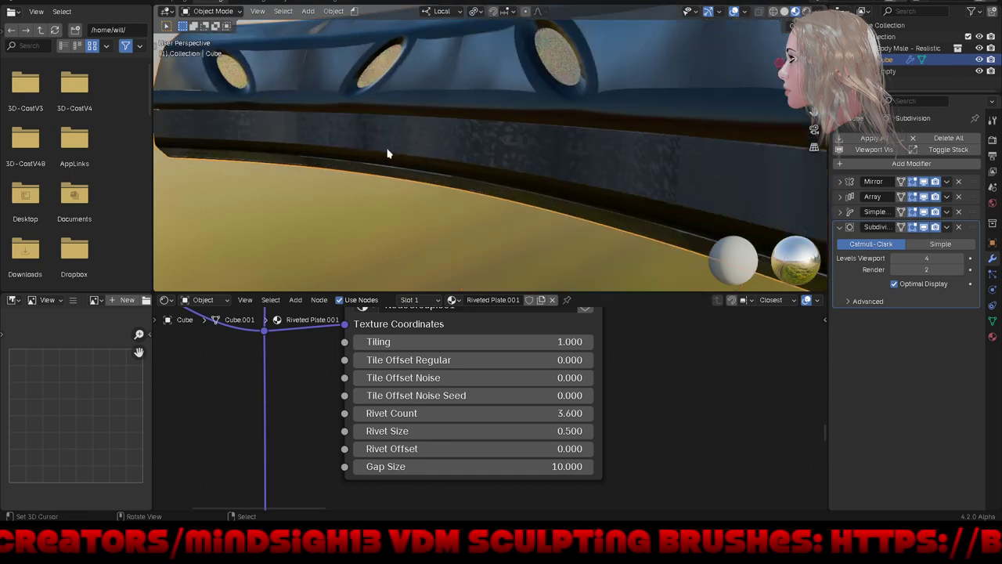
scroll(399, 150, up, 1)
scroll(399, 151, up, 1)
scroll(399, 151, up, 1)
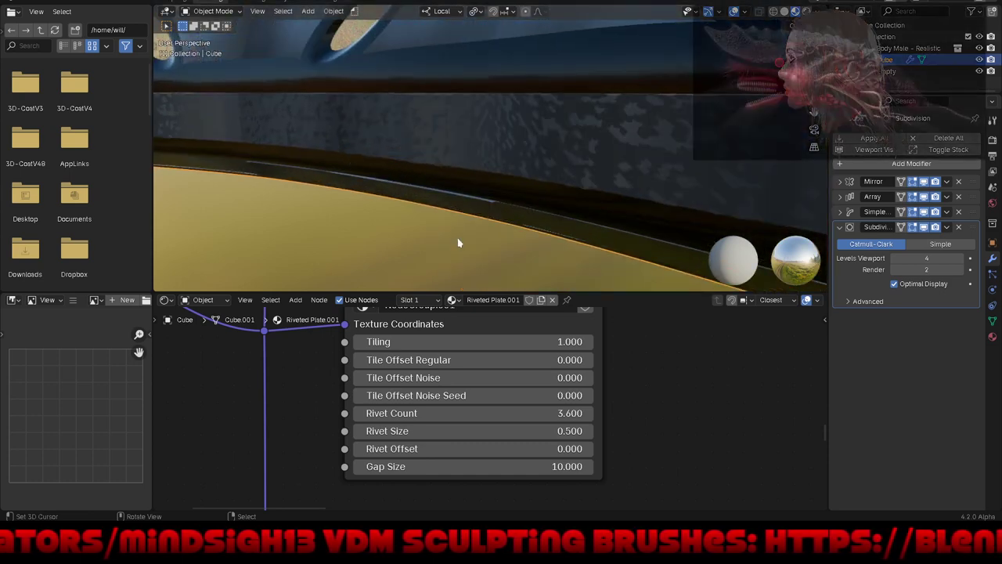
drag(536, 414, 618, 414)
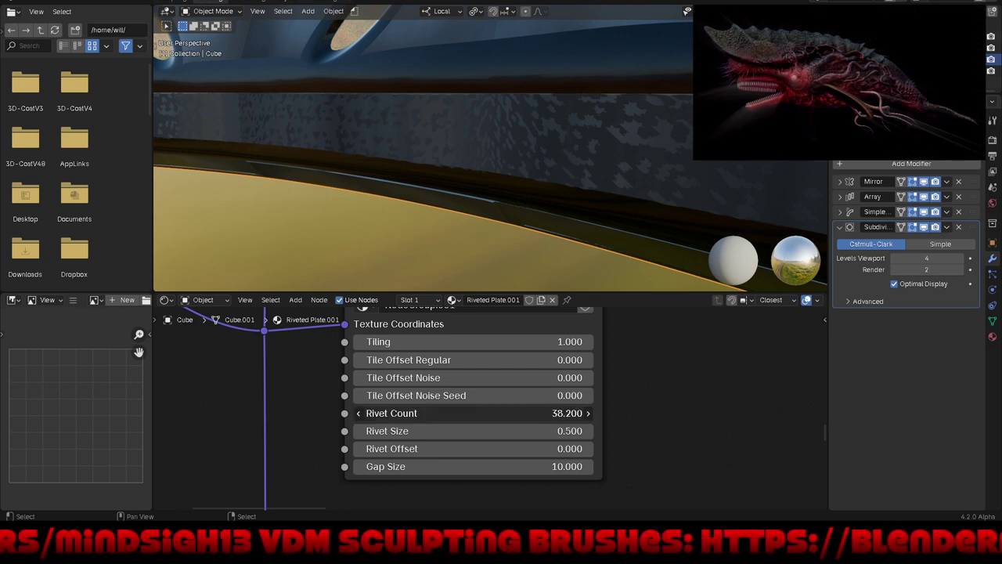
drag(535, 413, 536, 421)
key(ctrl+z)
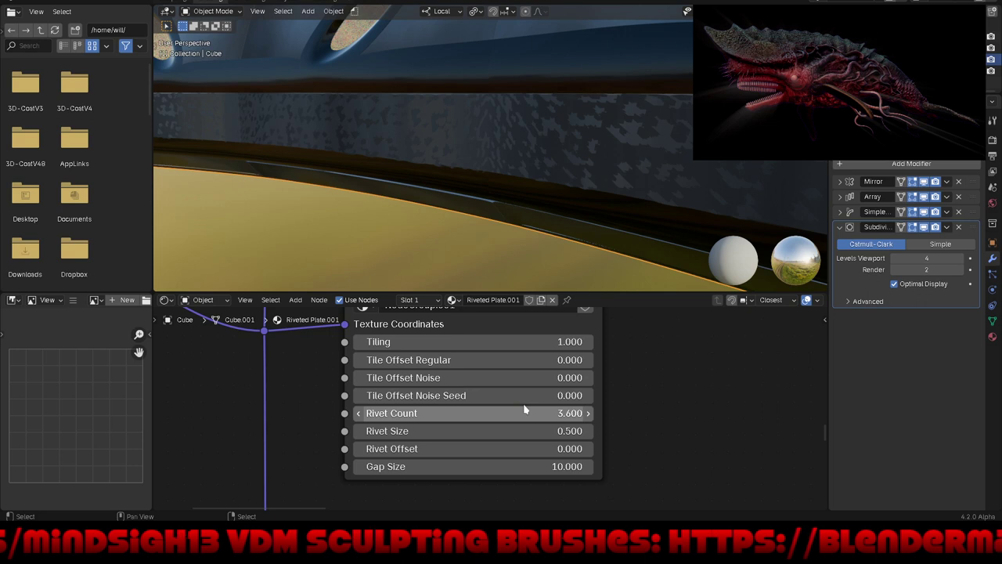
Step: Enter exact values of 20 for Rivet Count and Rivet Size
click(517, 411)
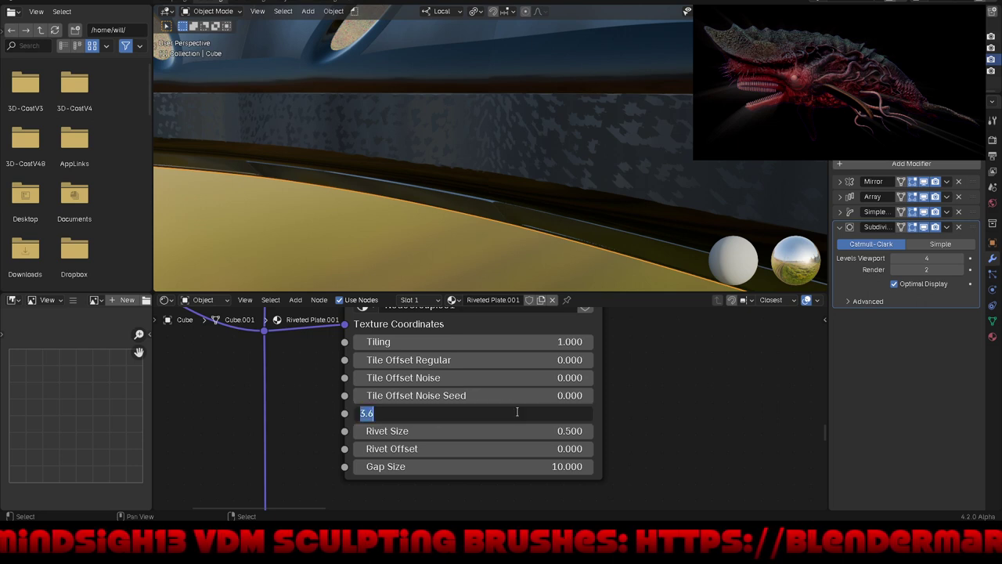
text(20)
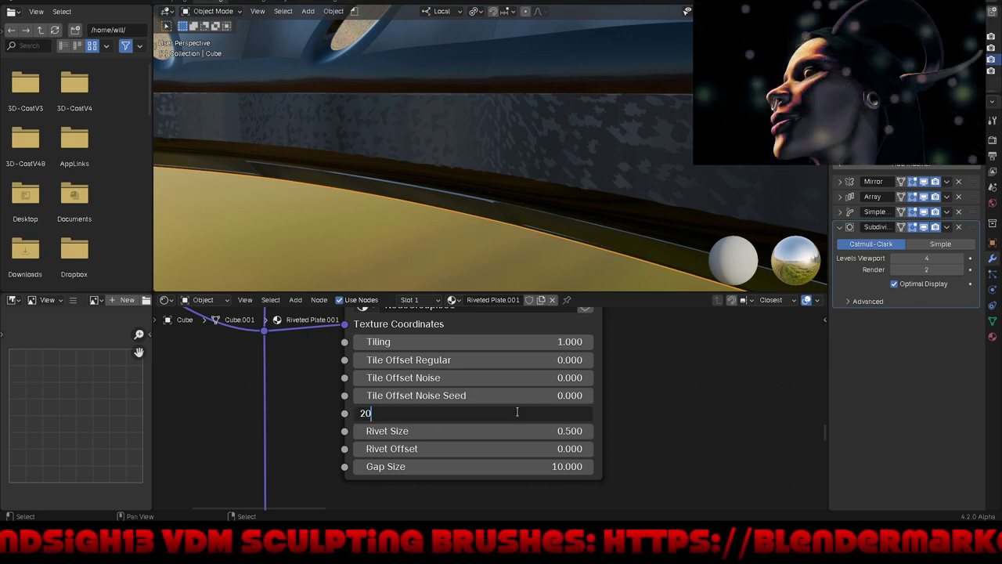
key(Return)
click(502, 431)
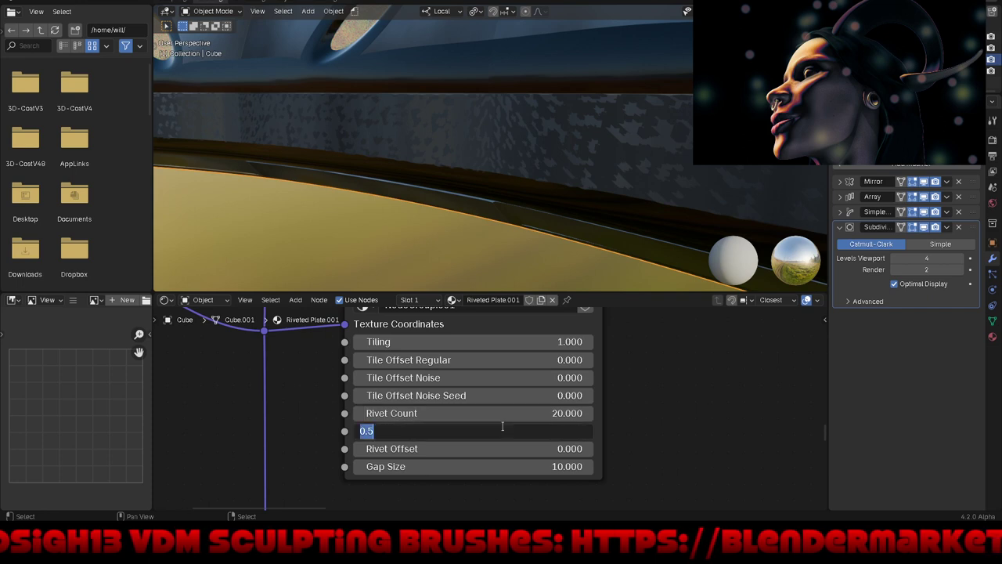
key(BackSpace)
text(20)
key(Return)
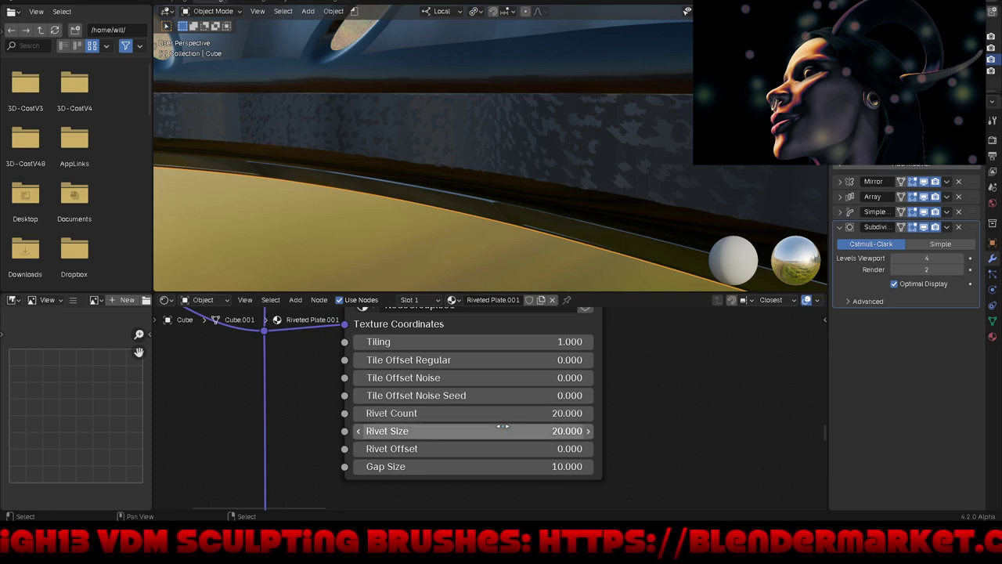
Step: Try Rivet Offset at 0.5 and 1, then settle on 5
click(512, 452)
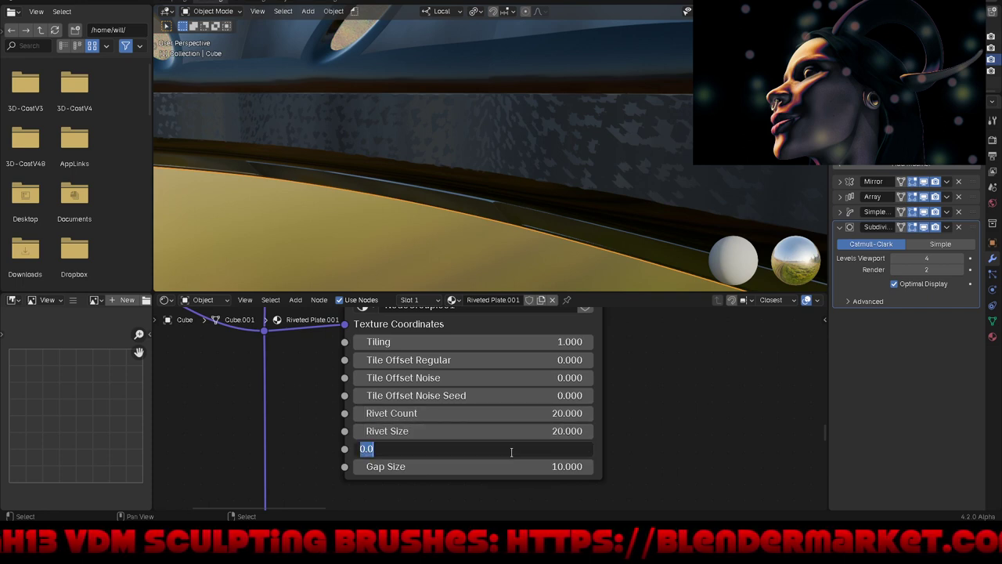
key(BackSpace)
text(.5)
key(Return)
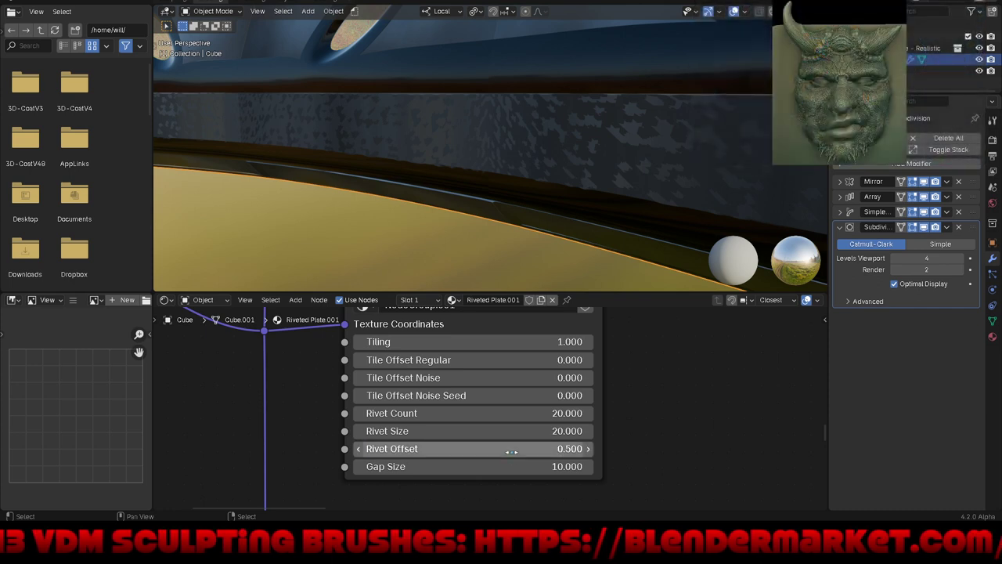
click(512, 452)
key(BackSpace)
text(1)
key(Return)
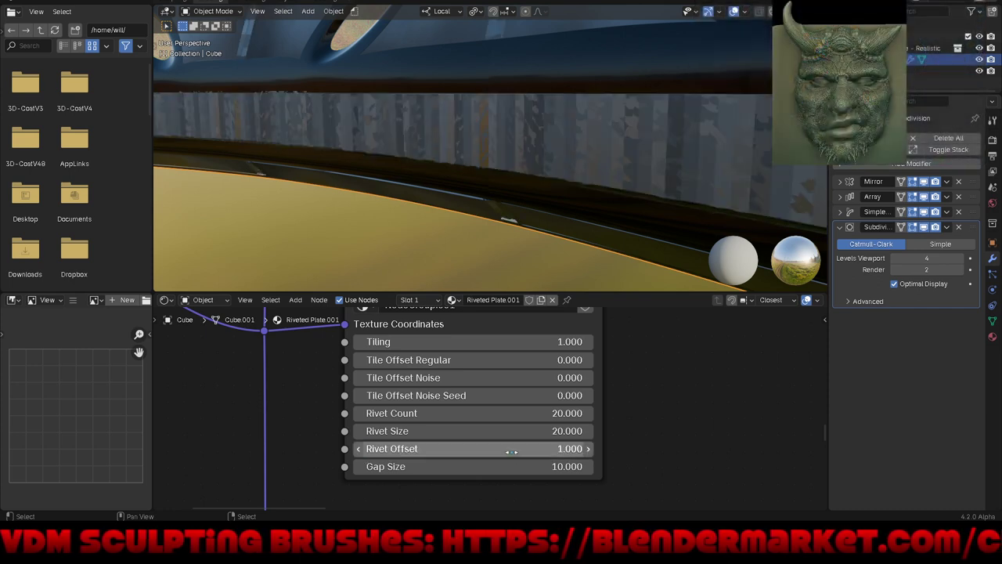
click(511, 452)
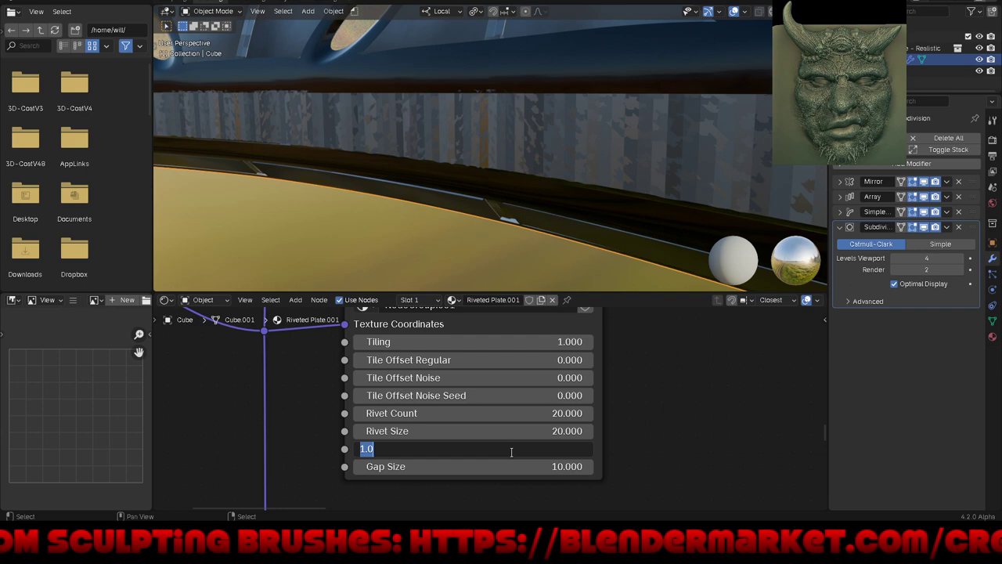
text(5)
key(Return)
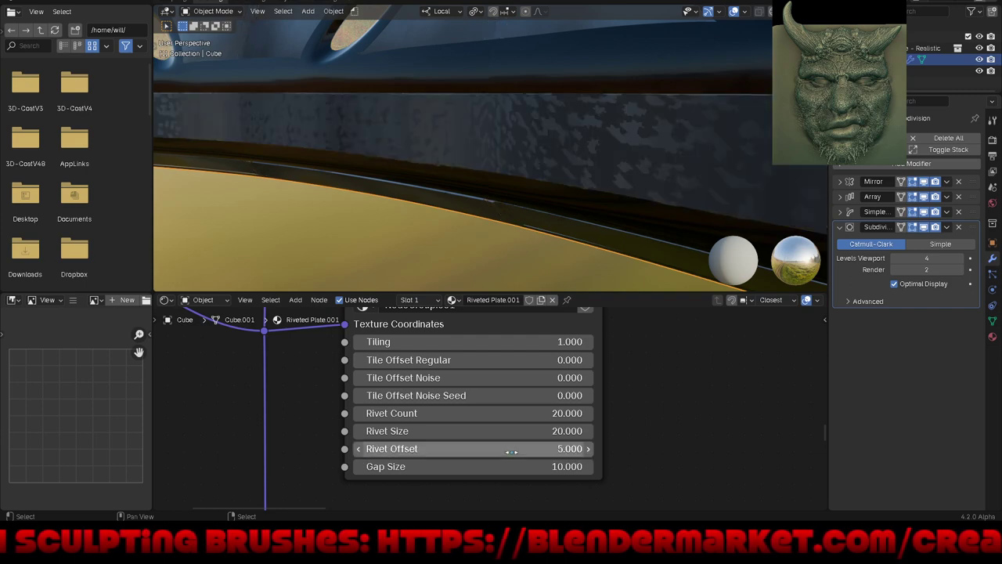
Step: Hide the modifier effects in the viewport to isolate a single plate section
scroll(381, 204, down, 4)
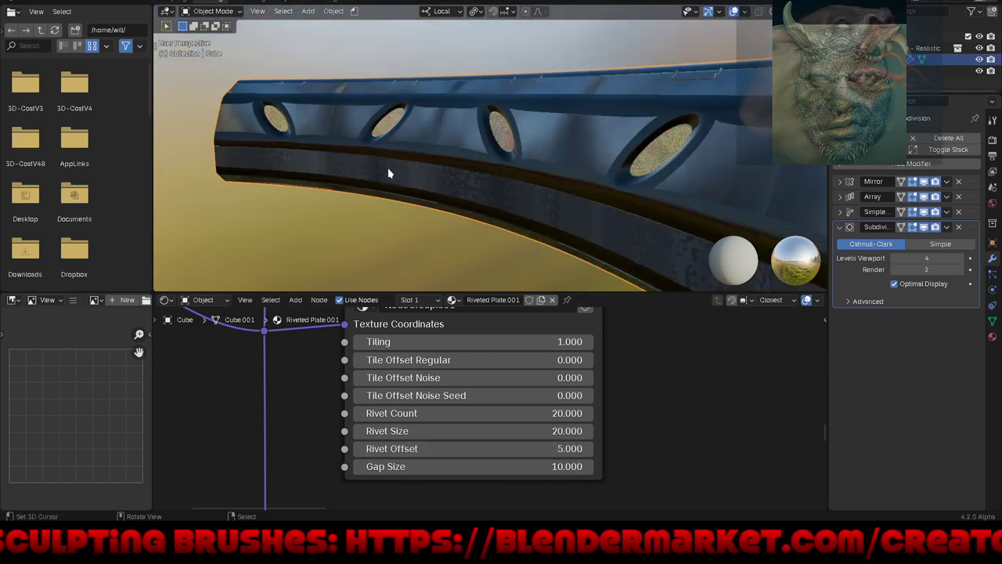
scroll(395, 157, down, 3)
middle_drag(398, 163, 397, 164)
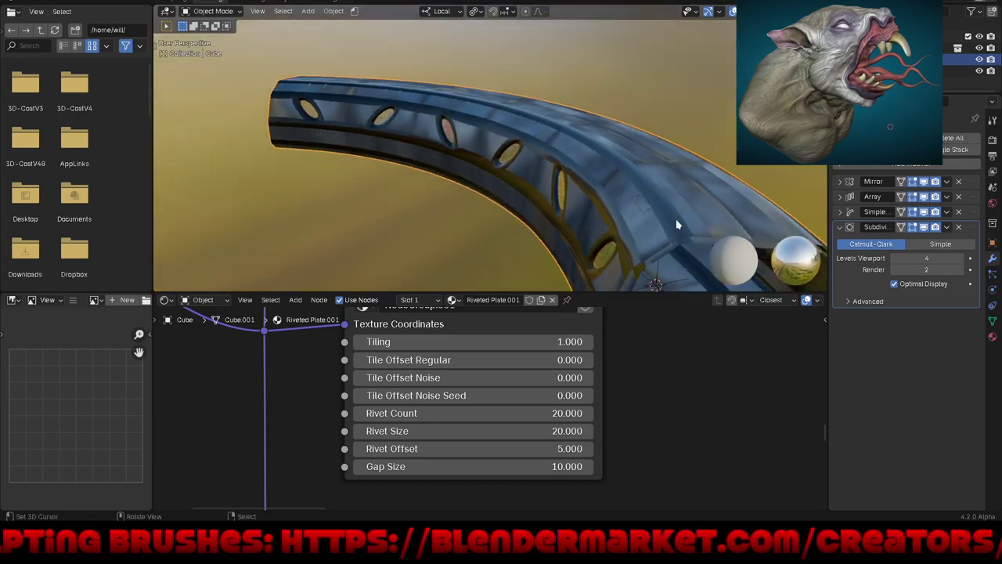
scroll(670, 213, up, 2)
scroll(658, 208, up, 1)
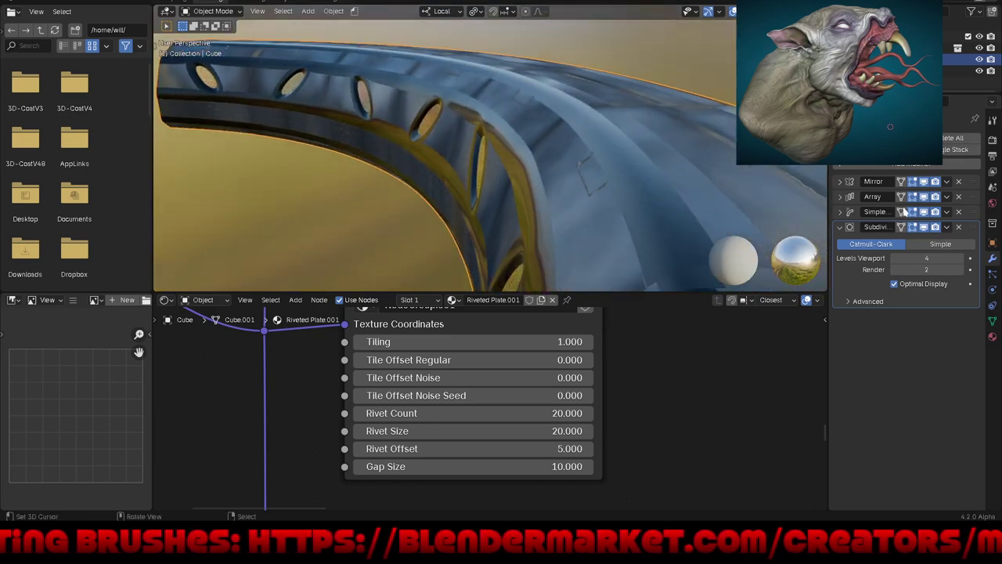
click(955, 149)
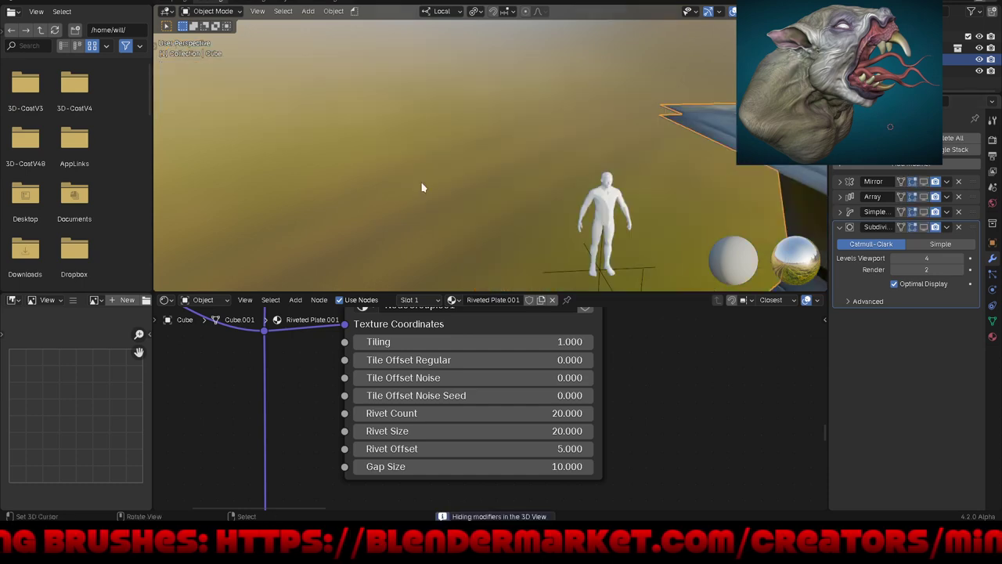
mouse_move(469, 169)
middle_down()
mouse_move(554, 218)
mouse_move(404, 210)
middle_up()
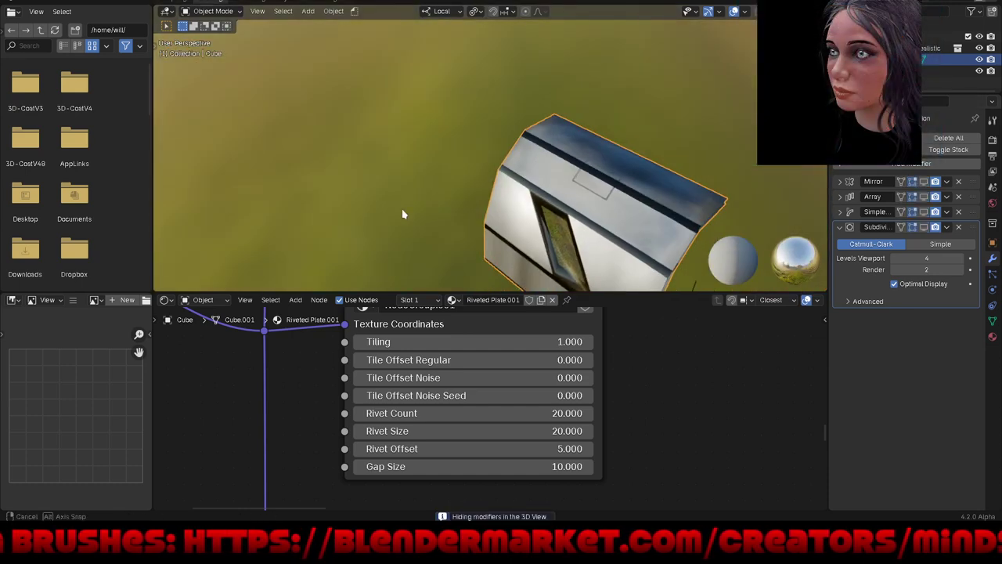
Step: Lower Rivet Offset to 1.2 and view the whole section with the figure
scroll(648, 199, up, 2)
scroll(649, 199, up, 1)
scroll(619, 220, up, 1)
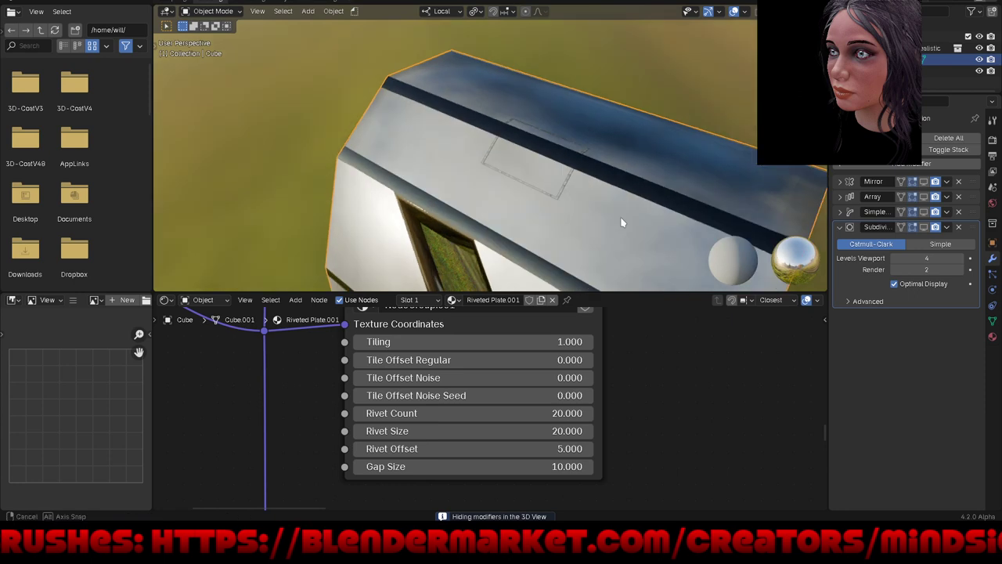
mouse_move(491, 459)
mouse_down()
mouse_move(447, 459)
mouse_move(439, 449)
mouse_move(457, 449)
mouse_up()
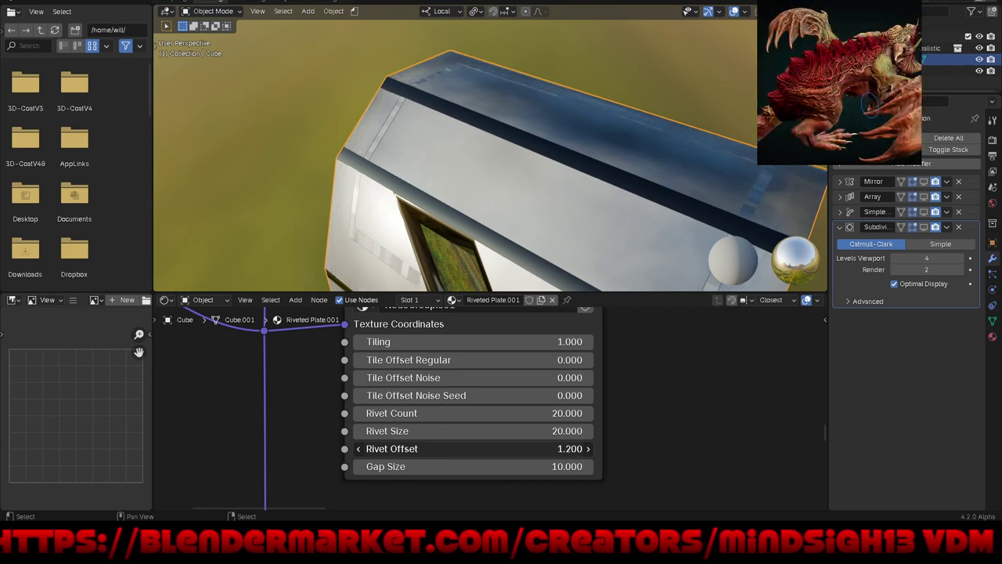
scroll(509, 114, down, 6)
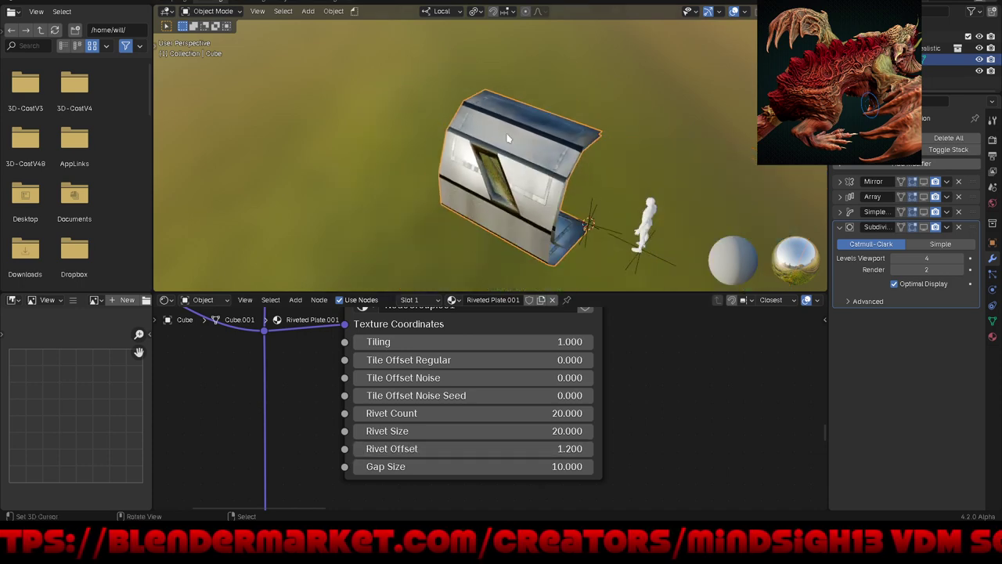
mouse_move(509, 133)
middle_down()
mouse_move(517, 159)
mouse_move(604, 157)
mouse_move(593, 149)
mouse_move(578, 180)
middle_up()
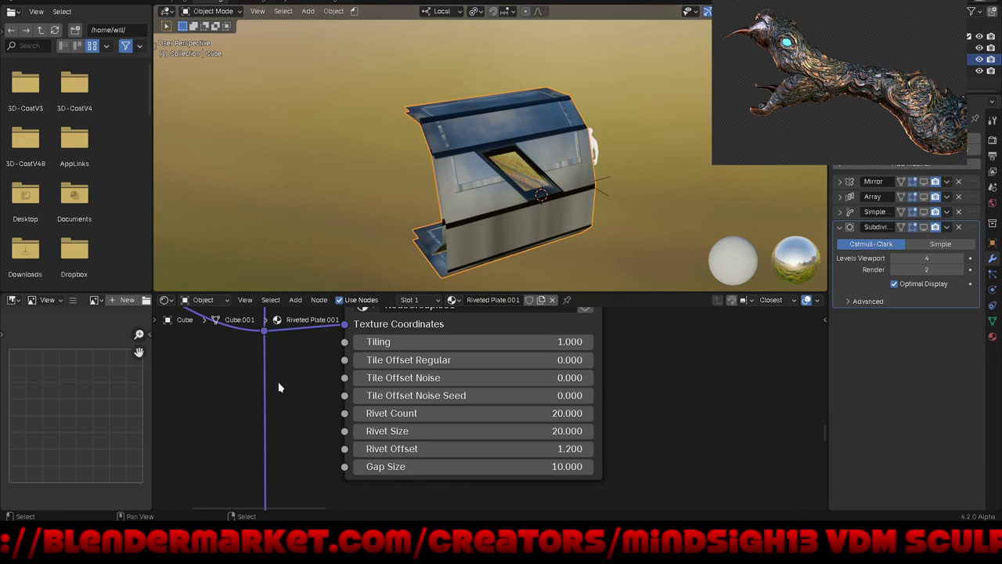
Step: Connect the Texture Coordinate node's UV output to the plate group's Texture Coordinates and raise Tiling to 9
mouse_move(280, 385)
middle_down()
mouse_move(510, 491)
mouse_move(528, 466)
middle_up()
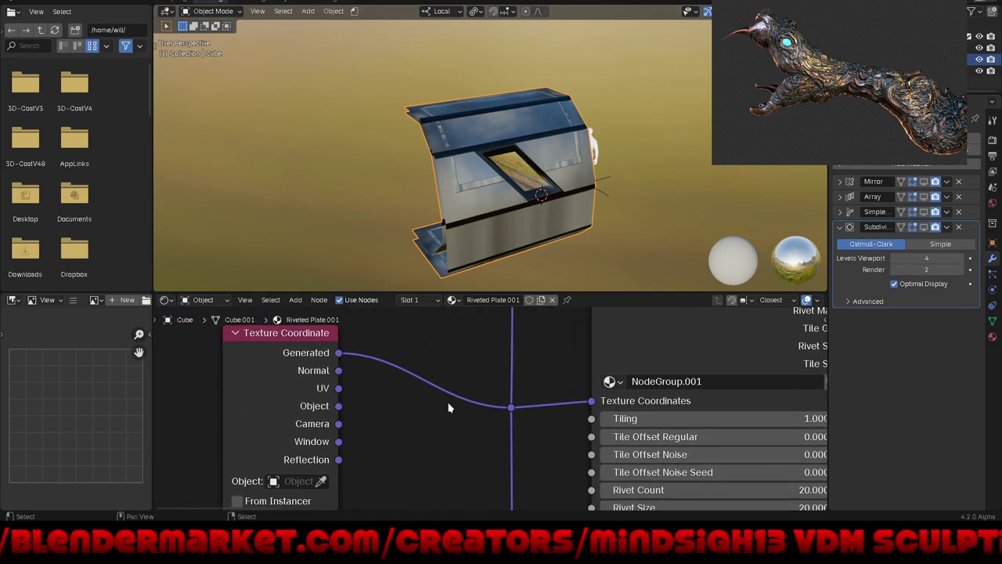
drag(338, 388, 511, 407)
mouse_move(602, 209)
middle_down()
mouse_move(600, 196)
mouse_move(653, 217)
mouse_move(599, 190)
middle_up()
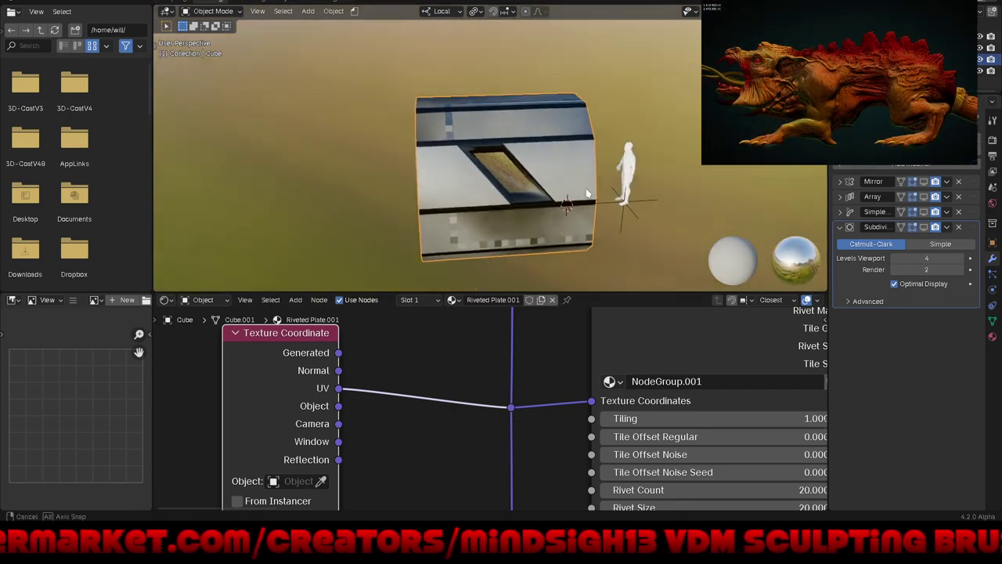
middle_drag(733, 414, 616, 366)
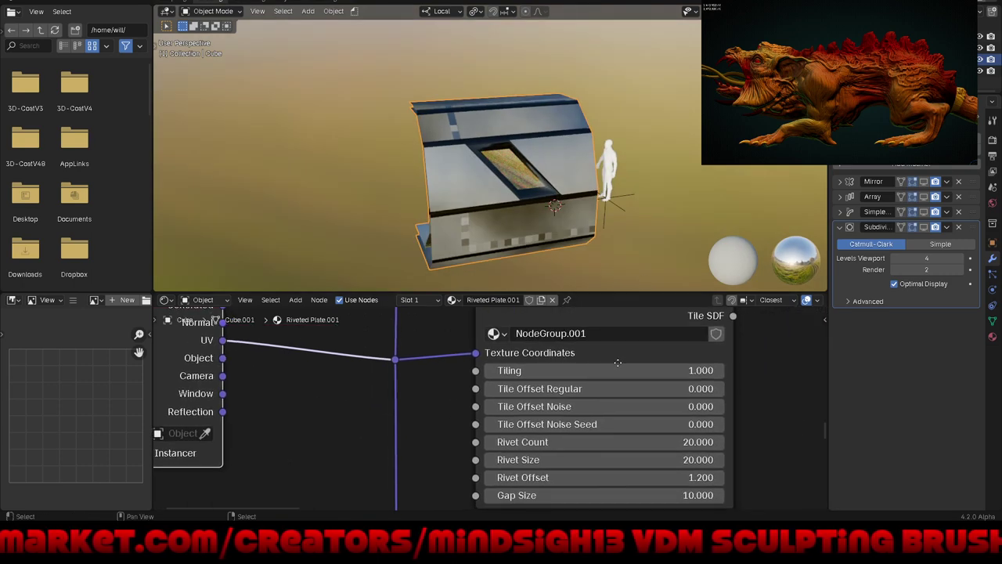
mouse_move(616, 368)
mouse_down()
mouse_move(682, 368)
mouse_move(666, 370)
mouse_up()
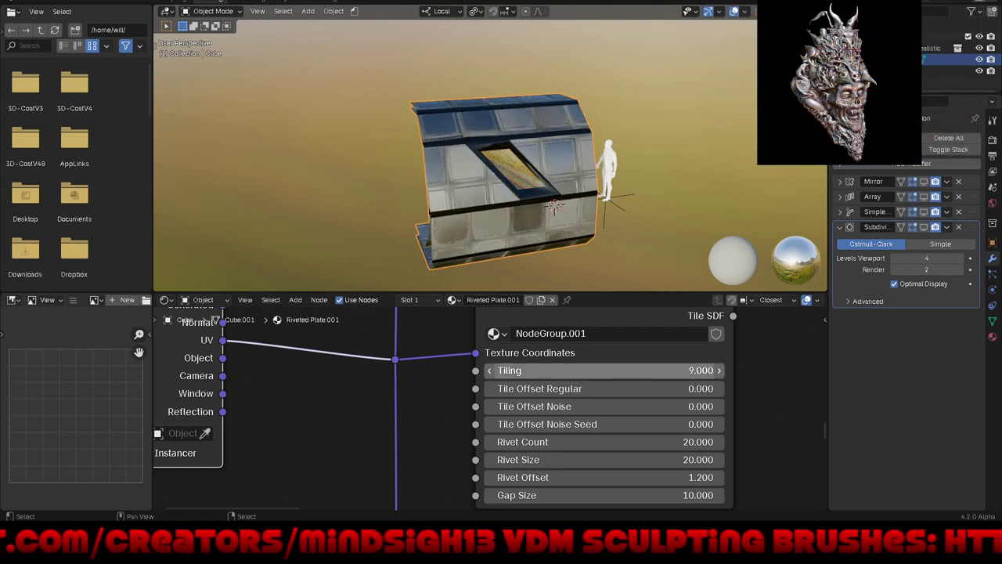
Step: Set Tiling to 5, then test Rivet Offset and Rivet Size changes, keeping Rivet Size at 20
click(633, 369)
text(5)
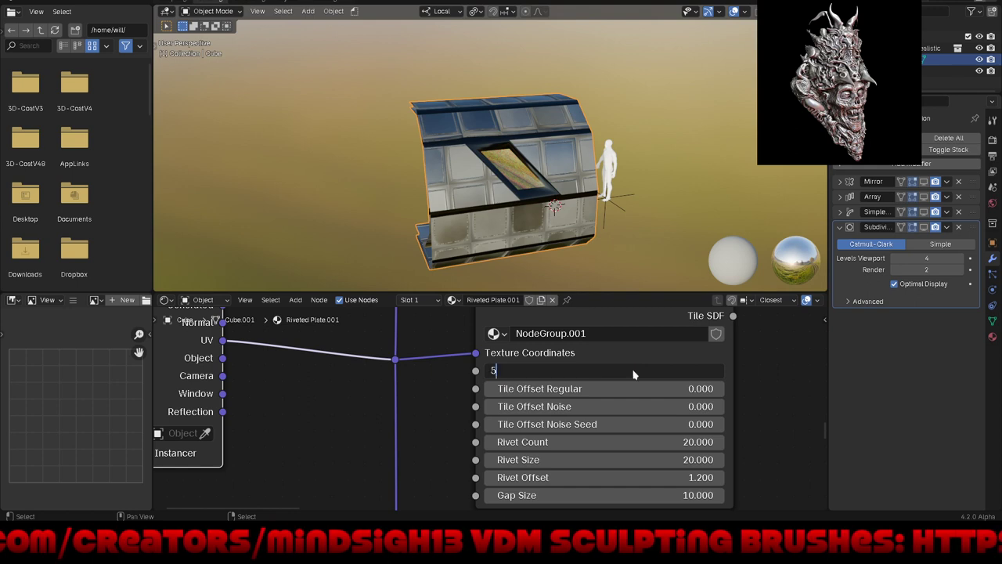
key(Return)
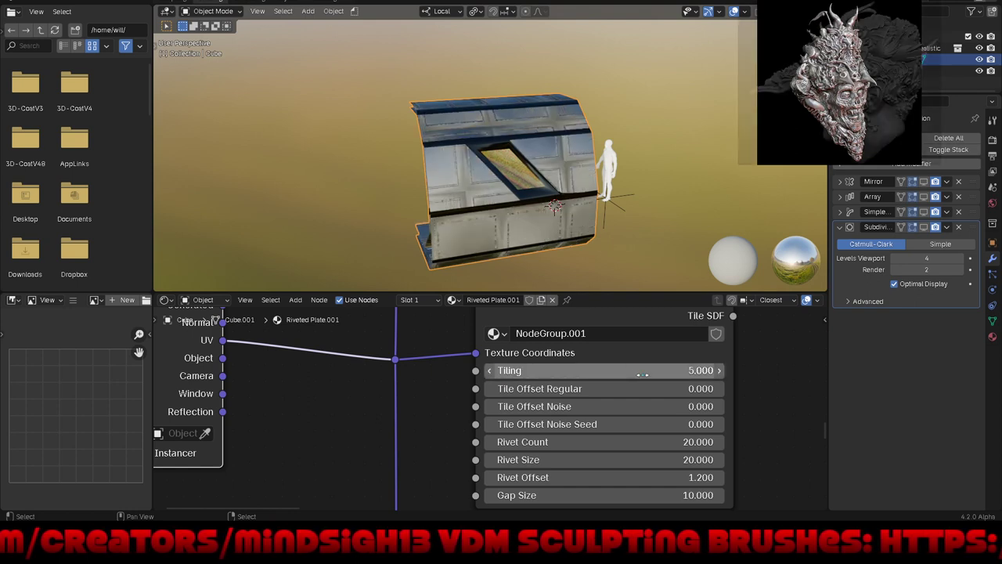
mouse_move(625, 482)
mouse_down()
mouse_move(607, 477)
mouse_move(617, 477)
mouse_up()
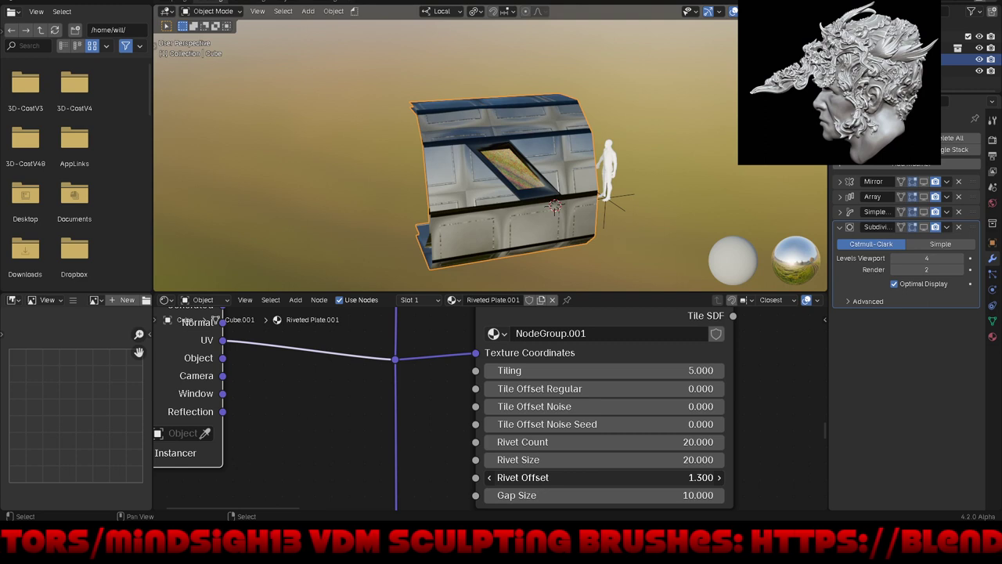
drag(617, 477, 604, 477)
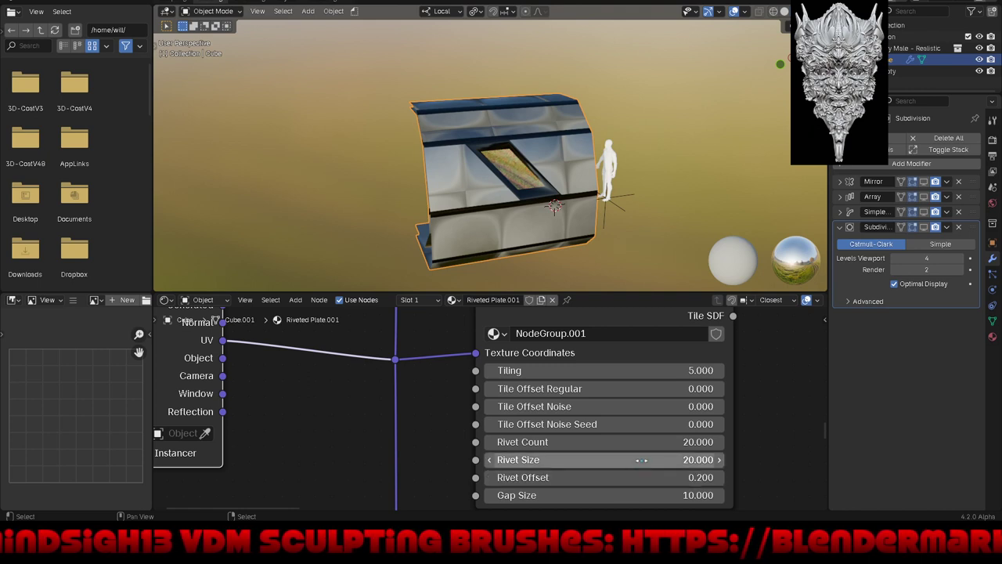
drag(640, 460, 595, 459)
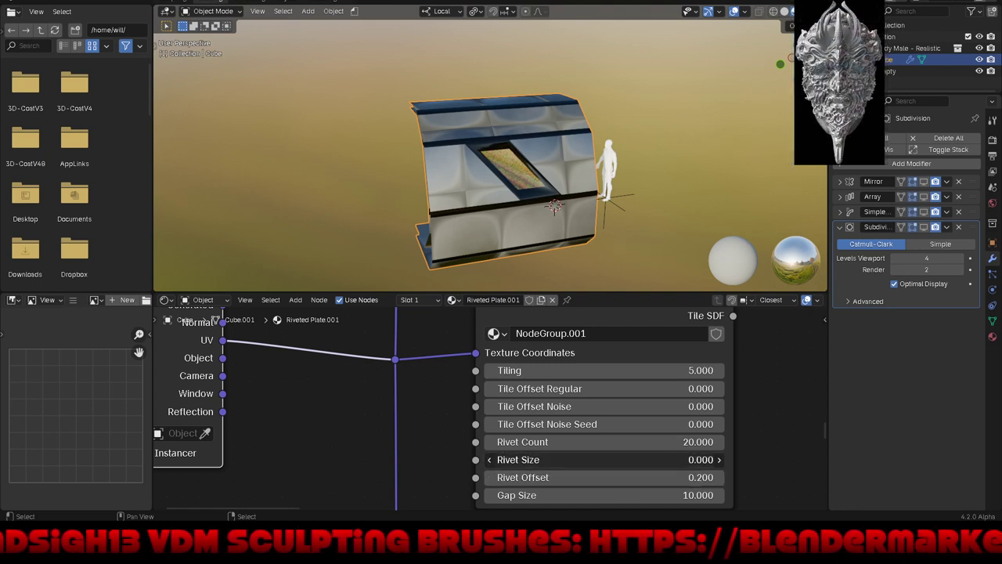
key(ctrl+z)
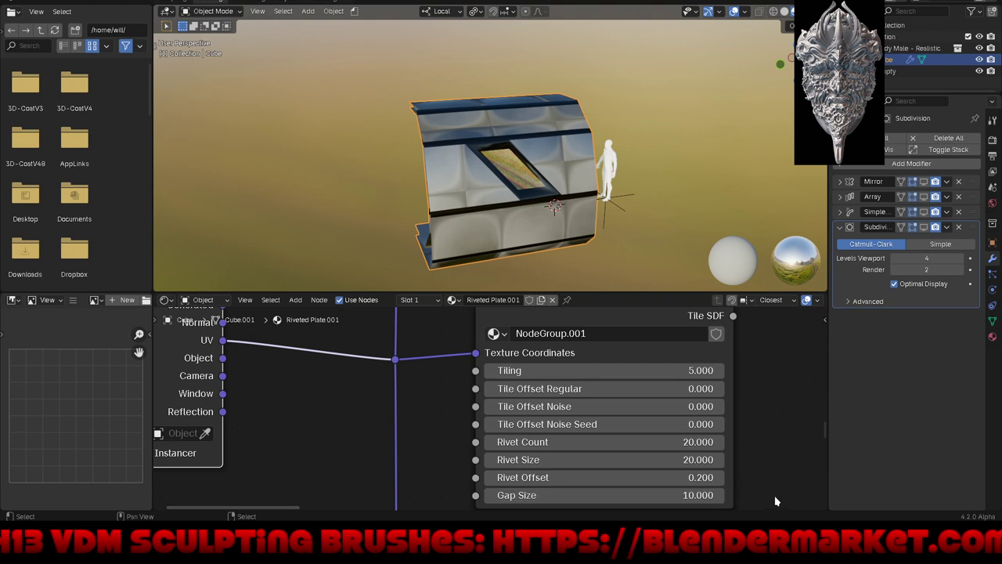
Step: Settle Rivet Offset at 1.050 and view the riveted plates from inside the corridor
drag(669, 477, 752, 477)
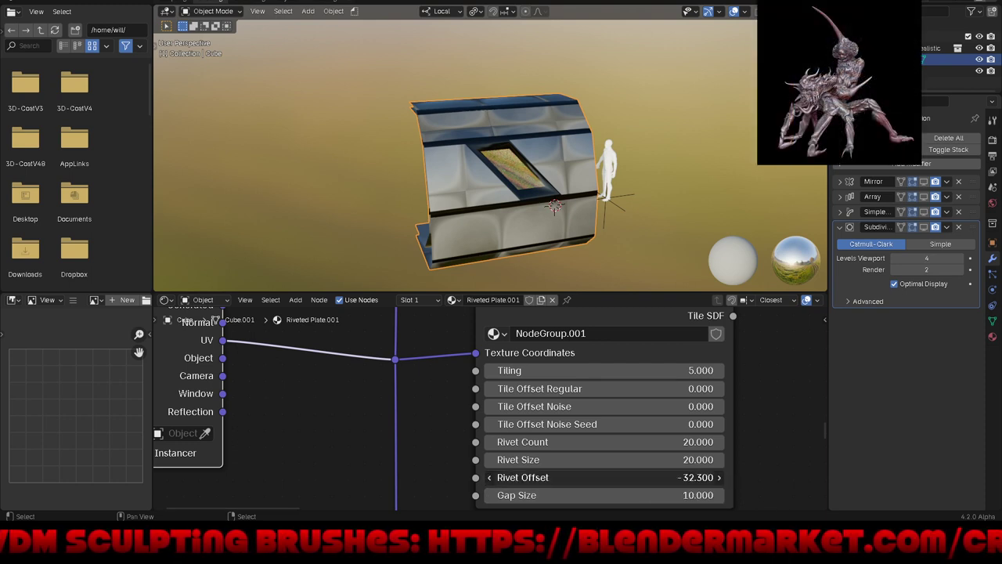
key(Escape)
scroll(534, 70, up, 3)
scroll(516, 118, up, 3)
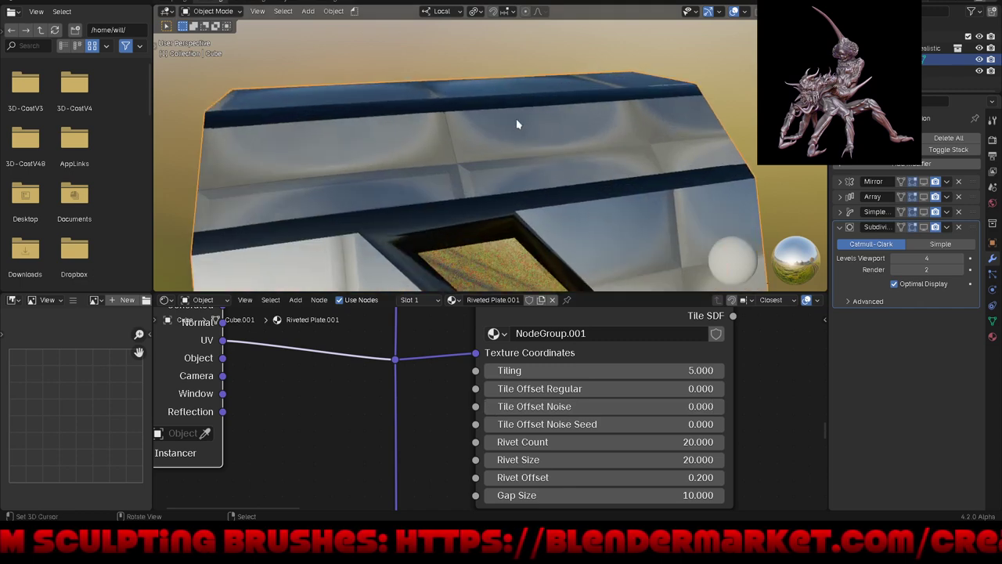
middle_drag(516, 124, 536, 165)
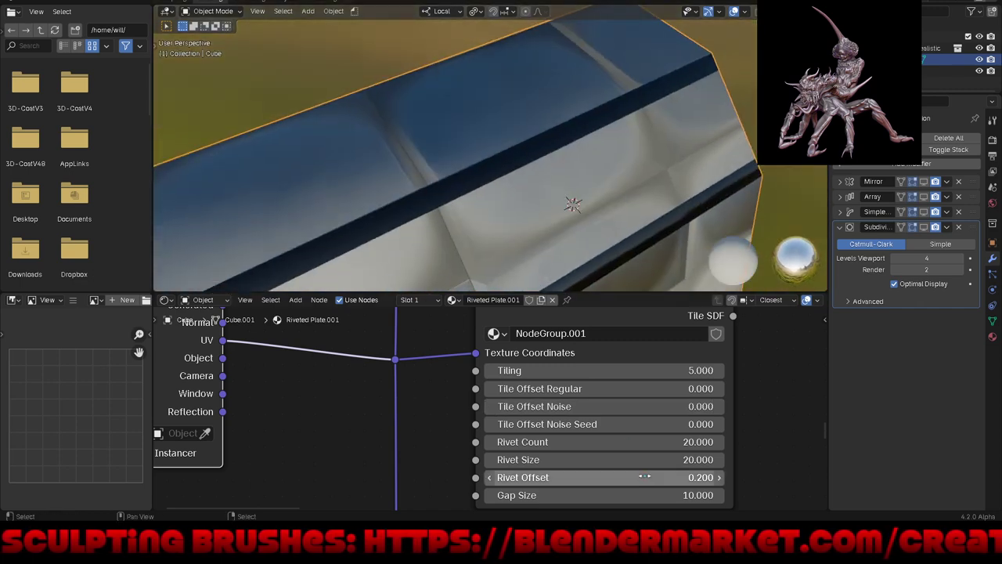
drag(645, 476, 654, 476)
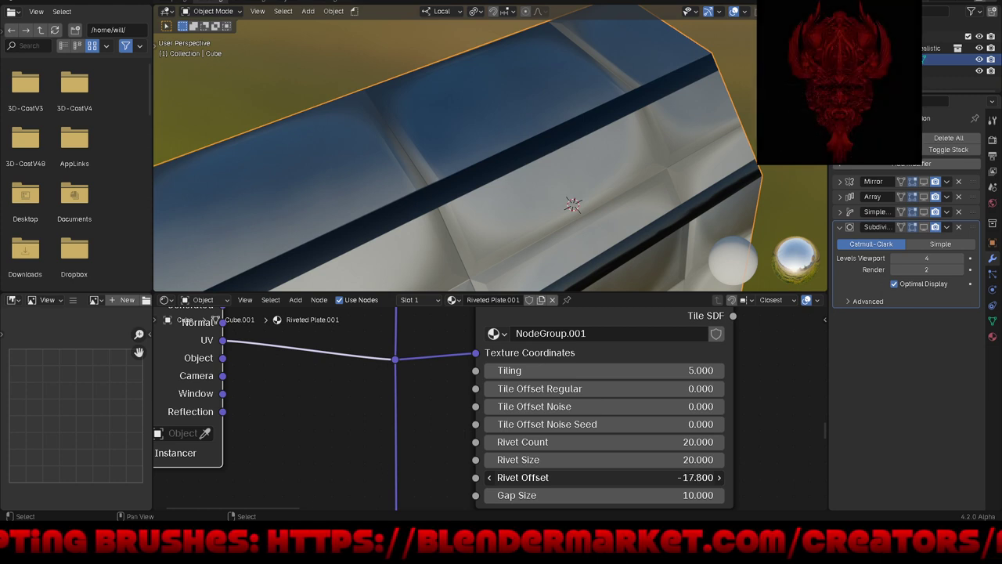
mouse_move(654, 476)
mouse_down()
mouse_move(682, 476)
mouse_move(671, 476)
mouse_up()
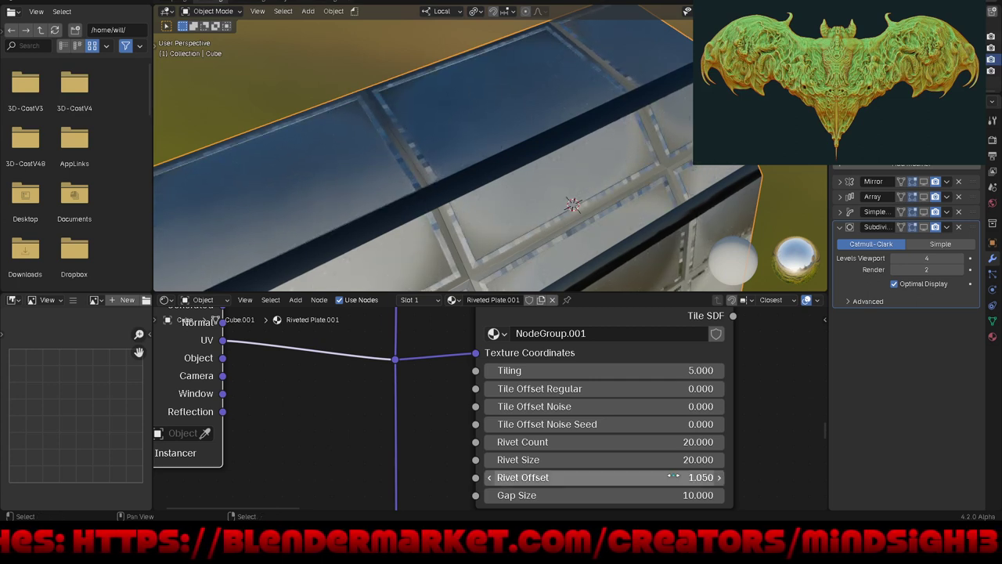
mouse_move(557, 61)
middle_down()
mouse_move(569, 63)
mouse_move(558, 108)
mouse_move(527, 85)
mouse_move(325, 196)
mouse_move(556, 205)
mouse_move(584, 220)
mouse_move(661, 181)
mouse_move(650, 173)
mouse_move(674, 212)
middle_up()
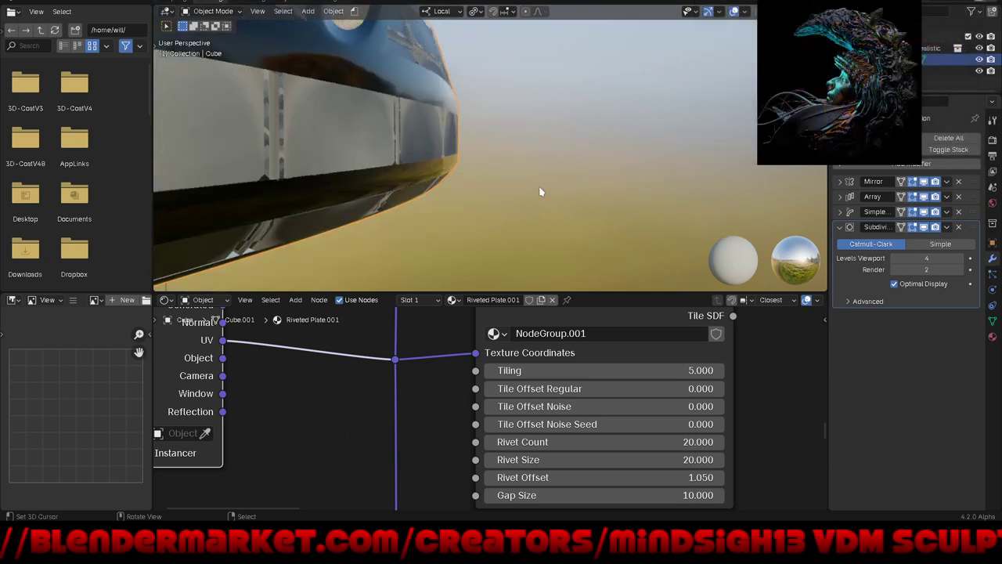
middle_drag(538, 186, 667, 217)
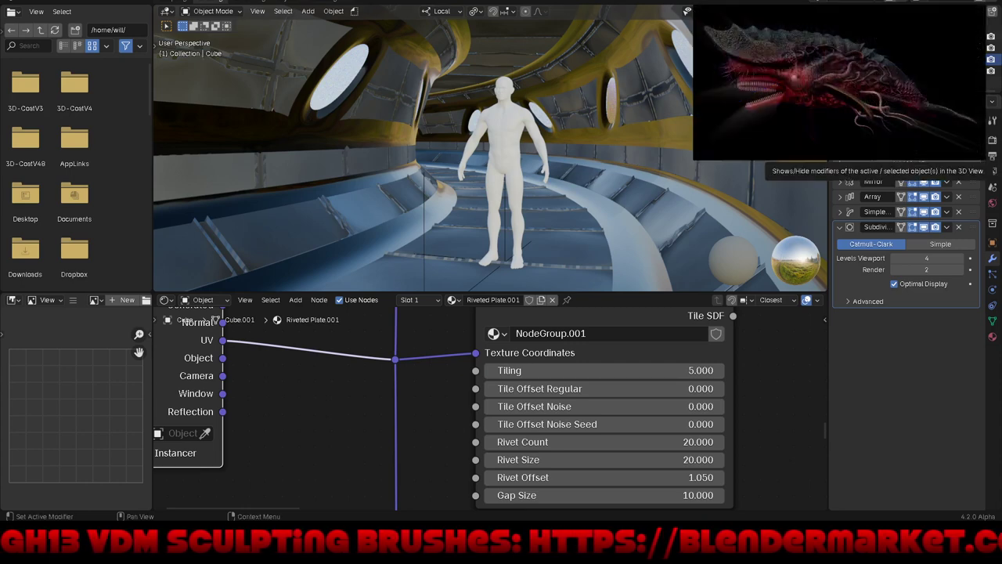
Step: Hide the modifiers in the viewport and frame the isolated plate object
click(971, 153)
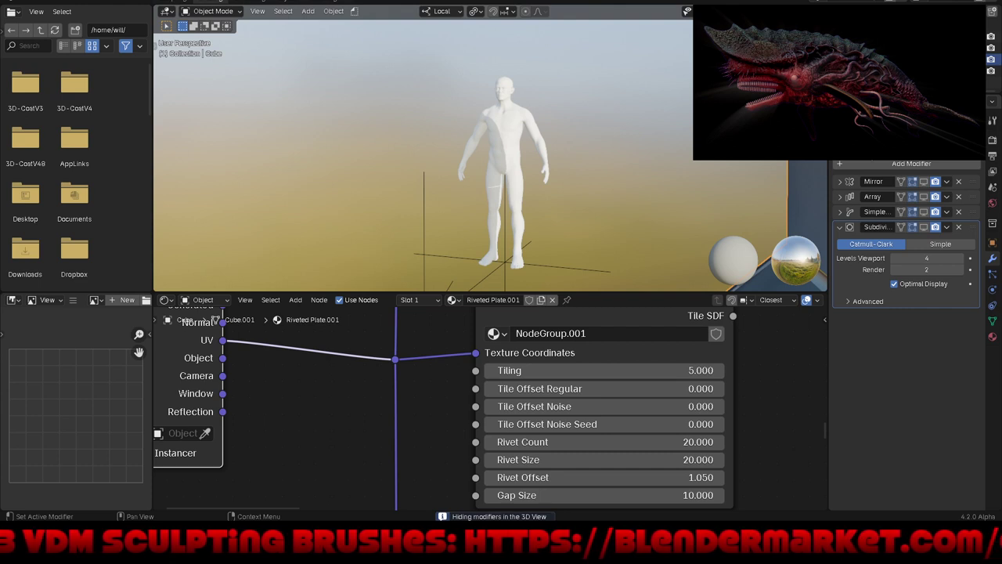
key(KP_Decimal)
mouse_move(562, 200)
middle_down()
mouse_move(508, 212)
mouse_move(433, 198)
mouse_move(563, 221)
mouse_move(583, 188)
mouse_move(586, 235)
middle_up()
scroll(563, 222, up, 5)
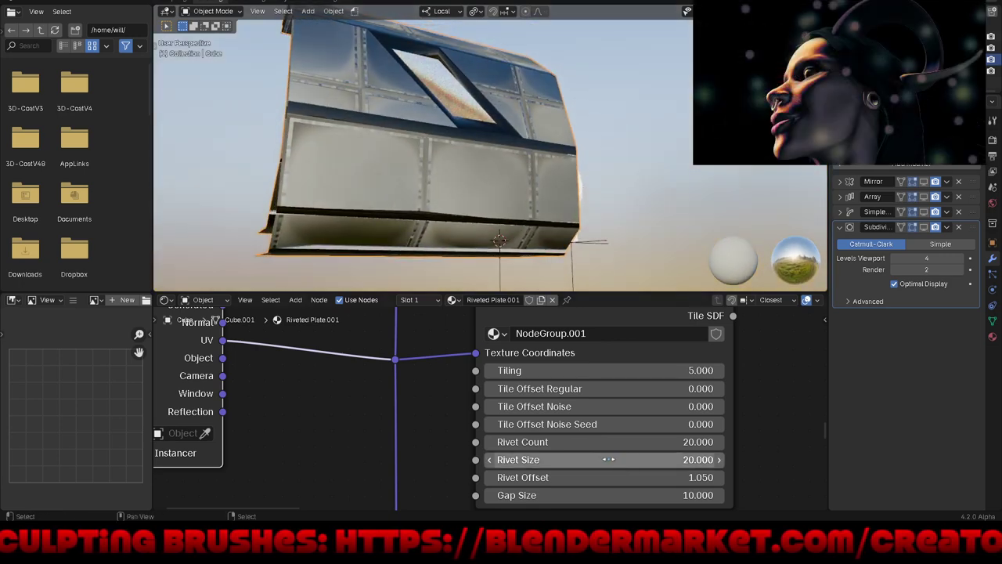
Step: Shrink Rivet Size to 0.300 and inspect the fine rivet rows
mouse_move(608, 460)
mouse_down()
mouse_move(502, 460)
mouse_move(564, 460)
mouse_up()
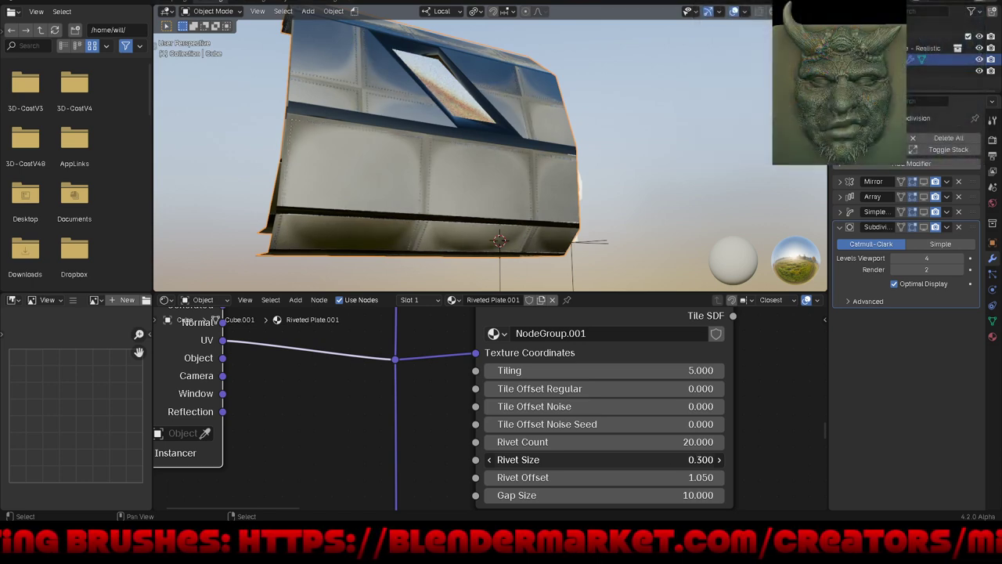
scroll(421, 130, up, 3)
scroll(428, 138, up, 4)
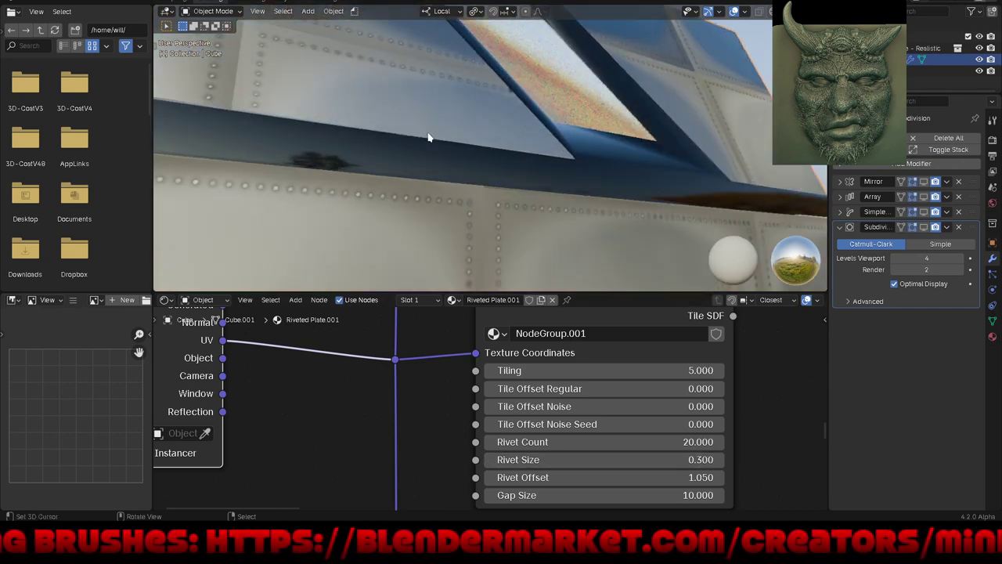
mouse_move(428, 138)
middle_down()
mouse_move(469, 164)
mouse_move(432, 142)
mouse_move(439, 163)
mouse_move(618, 179)
mouse_move(644, 167)
mouse_move(530, 141)
mouse_move(445, 157)
middle_up()
Step: Raise Rivet Size to 1.000 and lower Rivet Count to 1.200 for large circular rivets
middle_drag(433, 164, 432, 164)
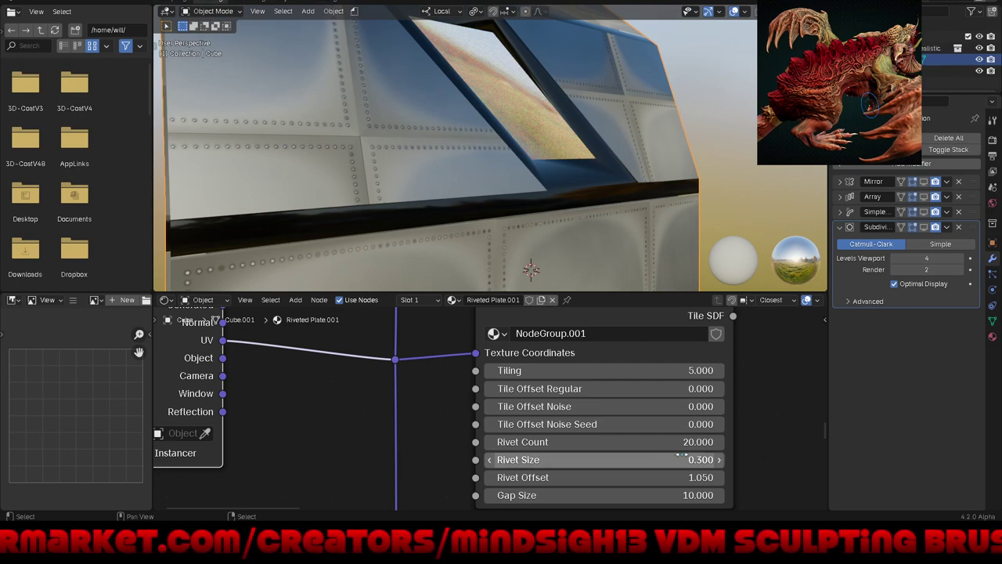
drag(635, 460, 689, 459)
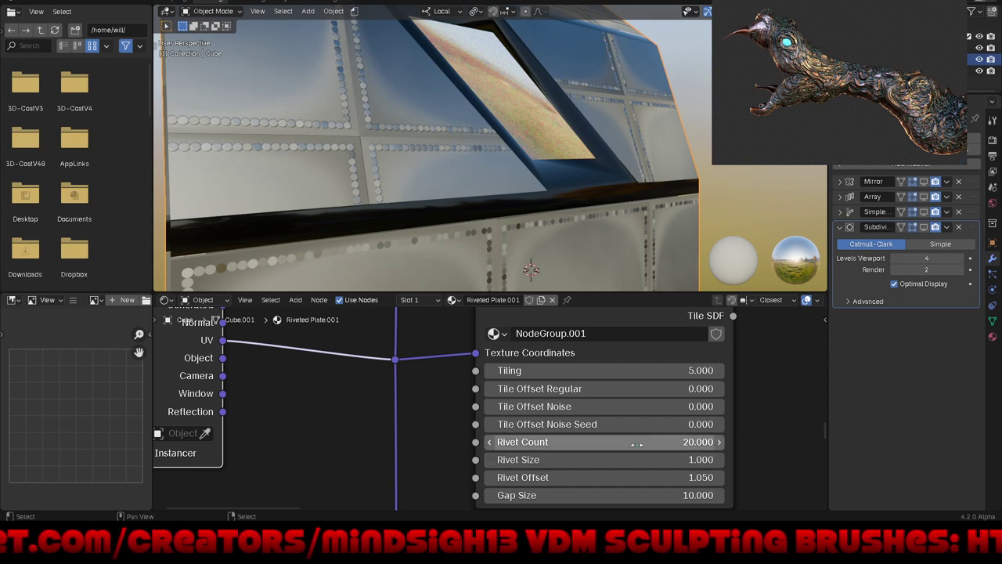
drag(627, 441, 550, 441)
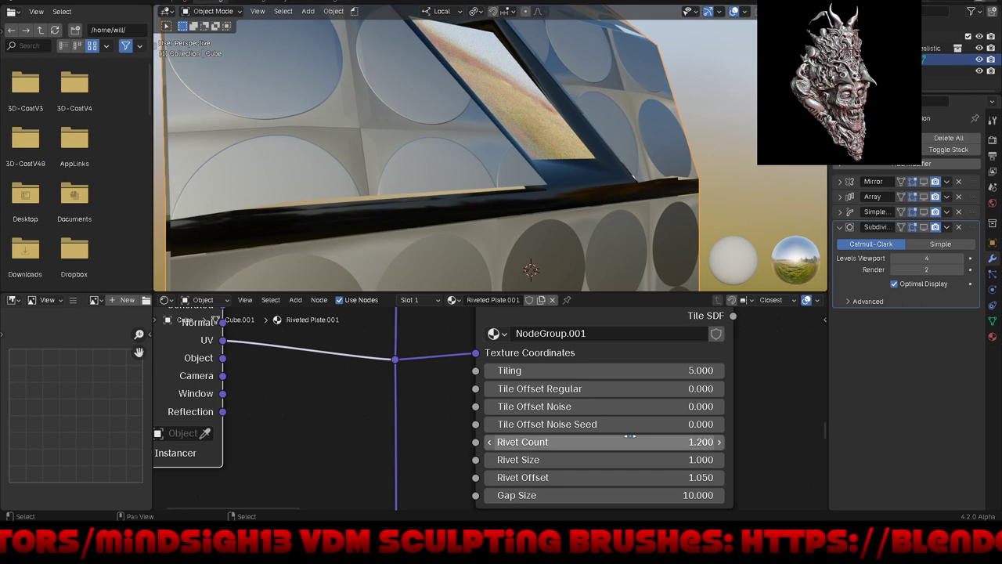
scroll(524, 129, down, 5)
mouse_move(523, 129)
middle_down()
mouse_move(545, 206)
mouse_move(579, 214)
mouse_move(561, 69)
mouse_move(544, 52)
middle_up()
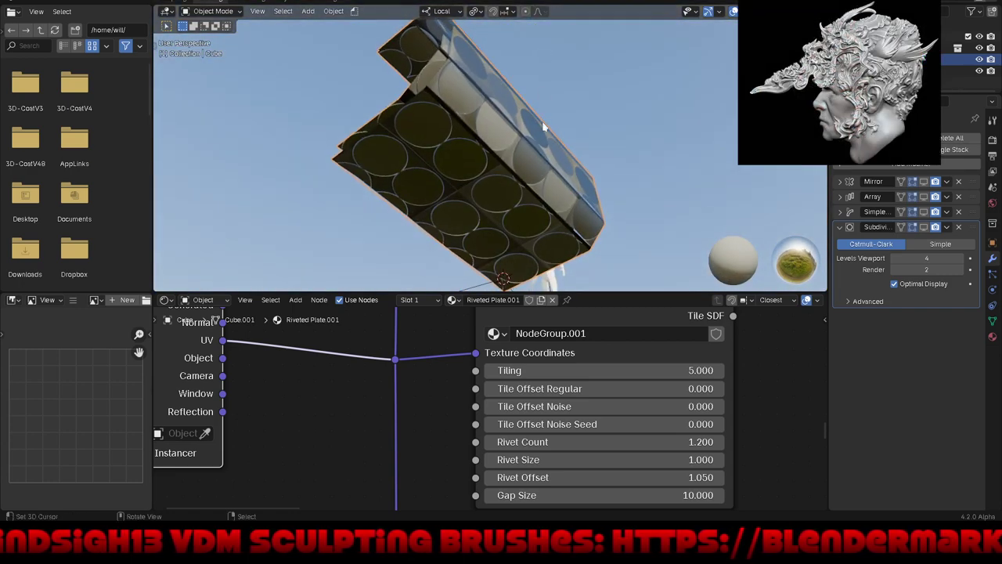
scroll(527, 188, up, 5)
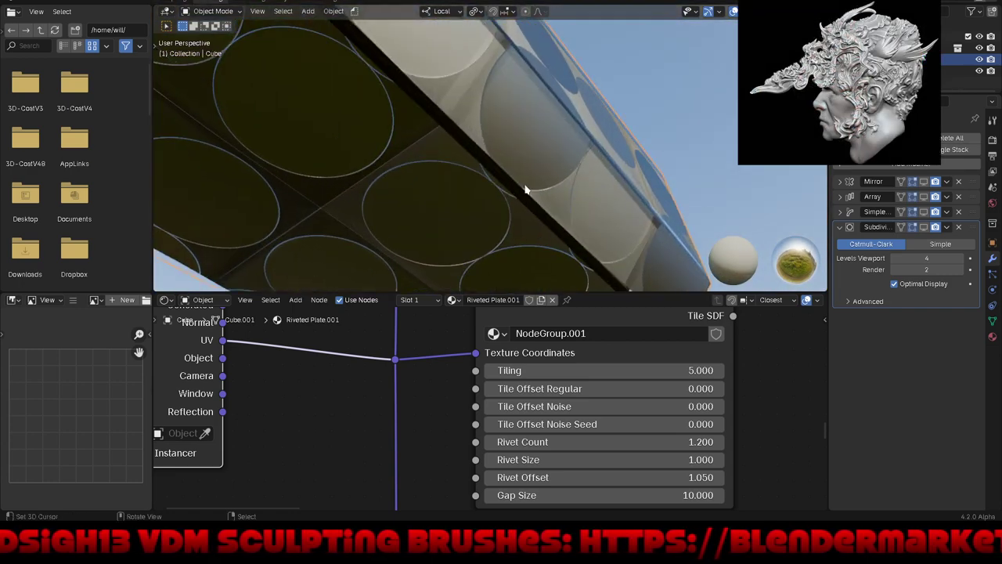
scroll(527, 189, down, 2)
scroll(527, 190, down, 2)
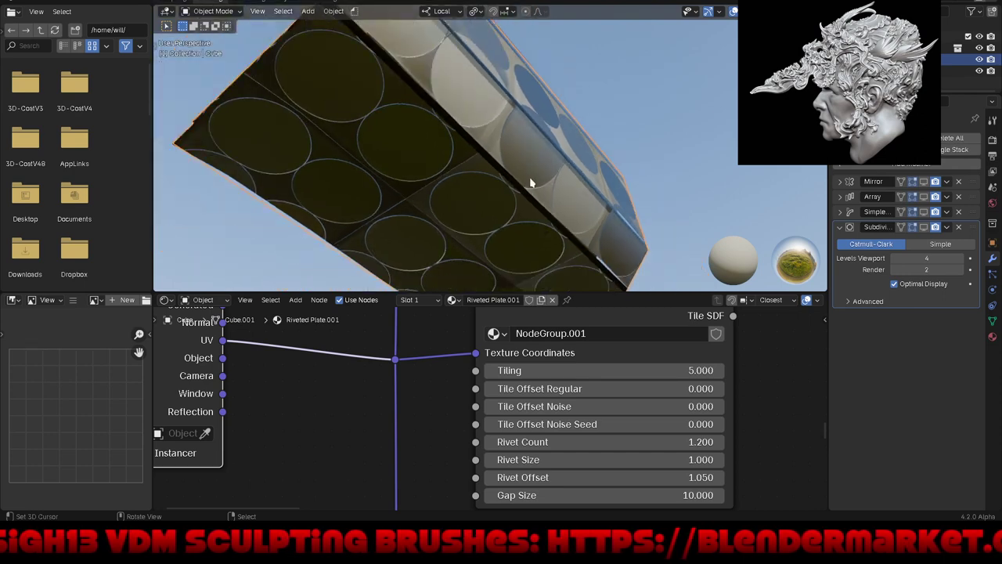
Step: Show the Mirror modifier in the viewport so the full tunnel appears
scroll(531, 182, down, 2)
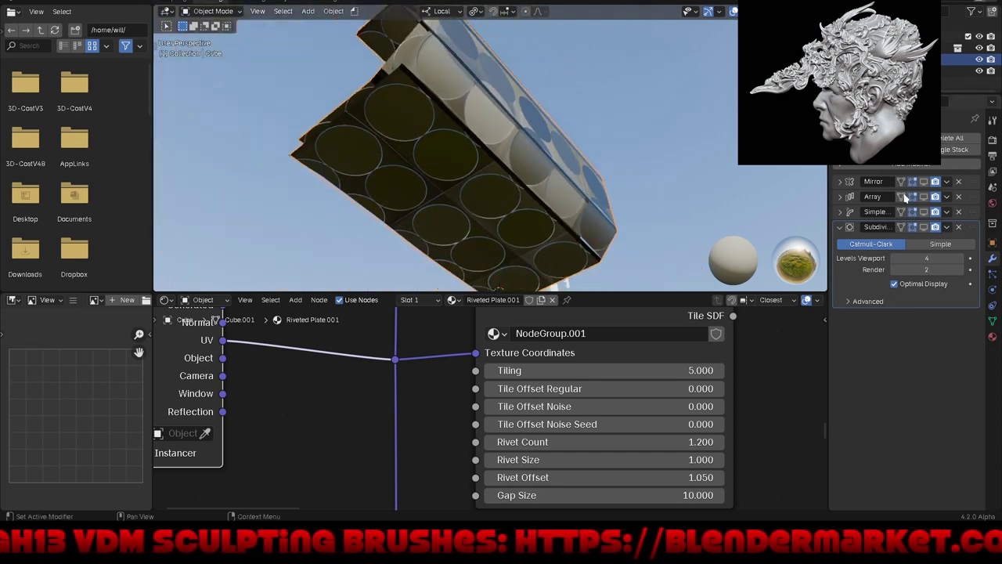
click(924, 182)
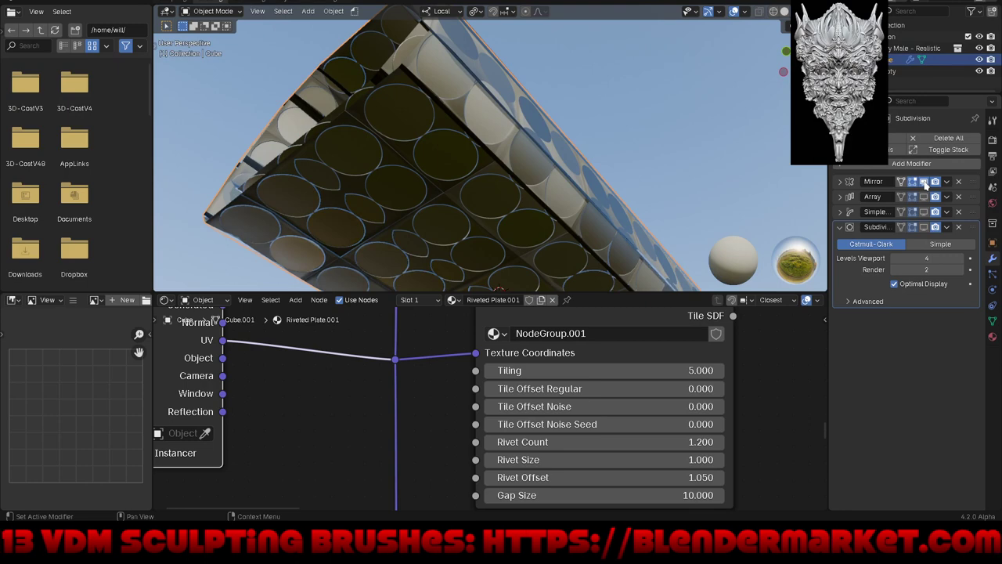
mouse_move(439, 157)
middle_down()
mouse_move(464, 140)
mouse_move(460, 235)
middle_up()
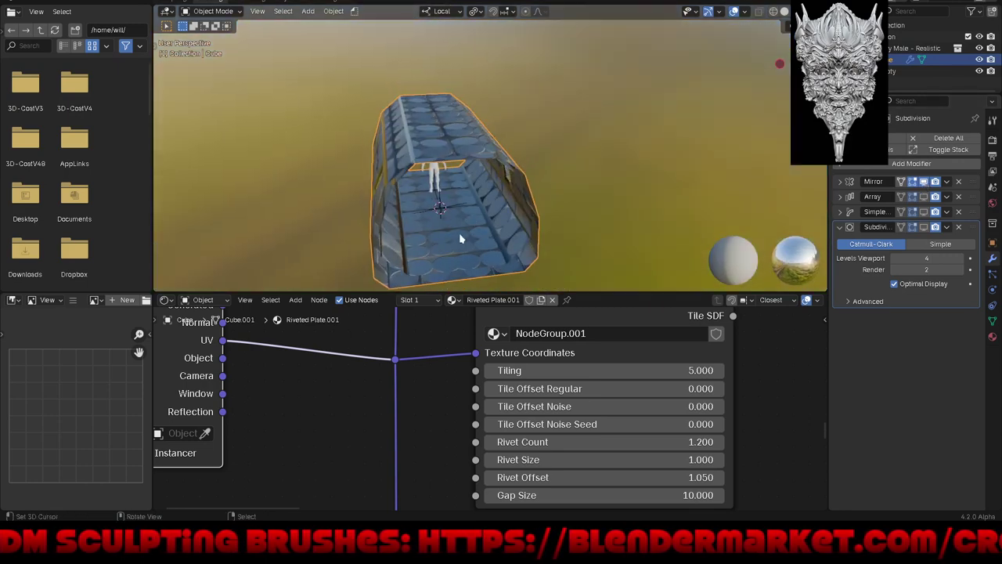
scroll(454, 219, up, 4)
scroll(430, 141, up, 4)
Step: Reduce the plate Gap Size from 10.000 while viewing from inside the tunnel
mouse_move(401, 58)
middle_down()
mouse_move(425, 81)
mouse_move(420, 144)
mouse_move(558, 161)
mouse_move(547, 133)
mouse_move(610, 202)
mouse_move(353, 104)
mouse_move(423, 202)
mouse_move(432, 200)
middle_up()
scroll(421, 144, down, 6)
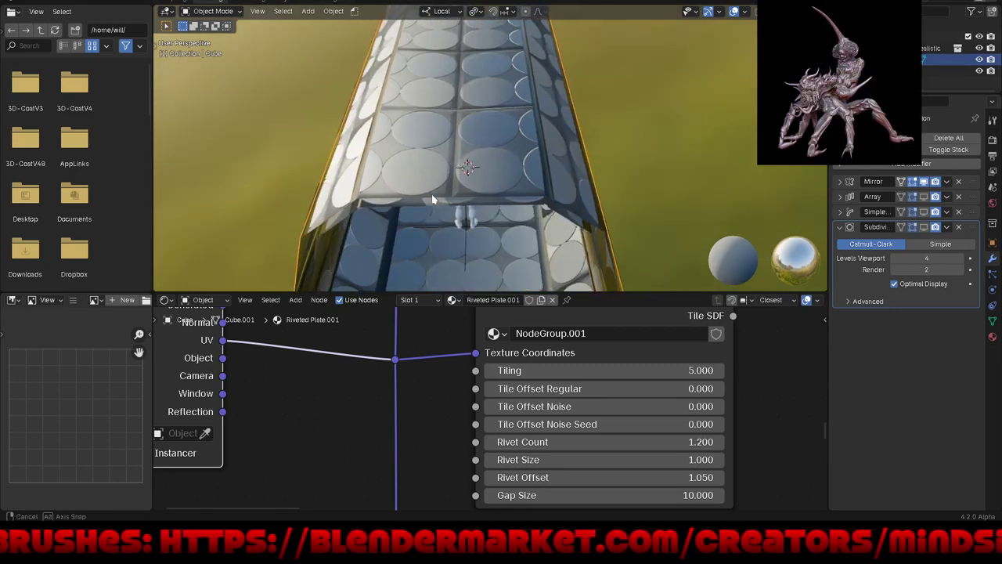
mouse_move(603, 495)
mouse_down()
mouse_move(548, 495)
mouse_move(639, 495)
mouse_move(603, 495)
mouse_up()
text(1.700)
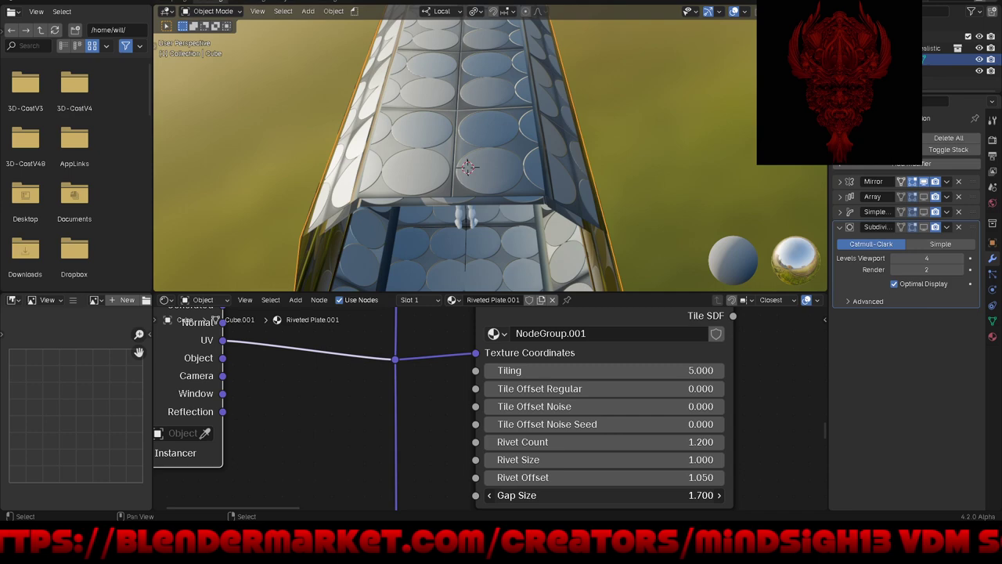
Step: Set the plate Gap Size to exactly 1.000
scroll(495, 214, up, 3)
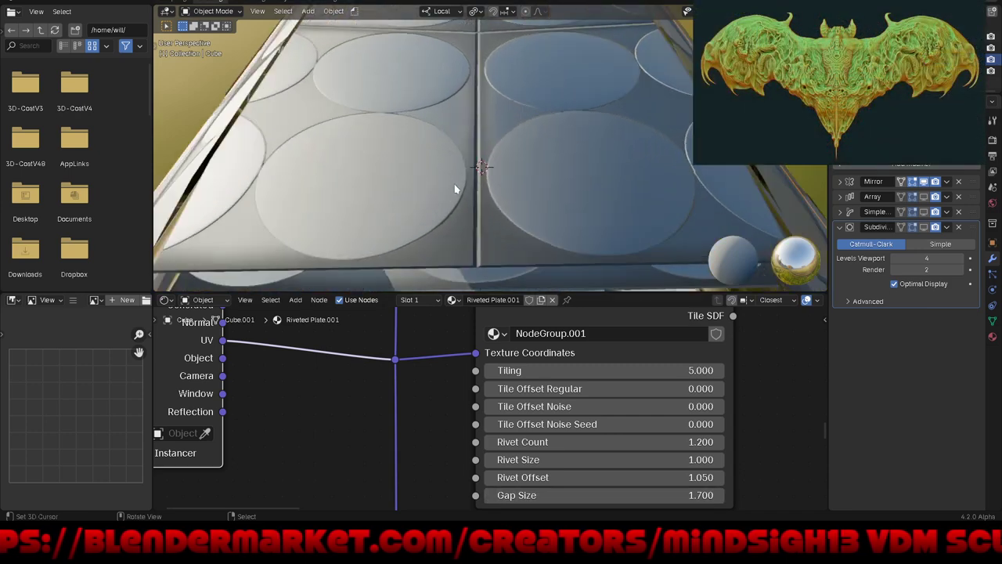
scroll(495, 214, up, 2)
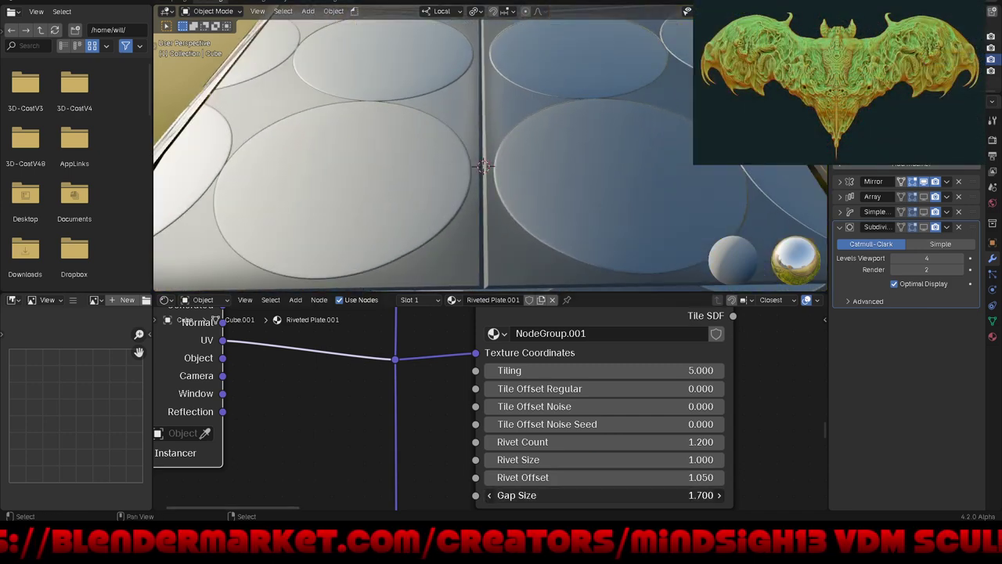
mouse_move(584, 495)
mouse_down()
mouse_move(666, 495)
mouse_move(492, 495)
mouse_move(583, 495)
mouse_up()
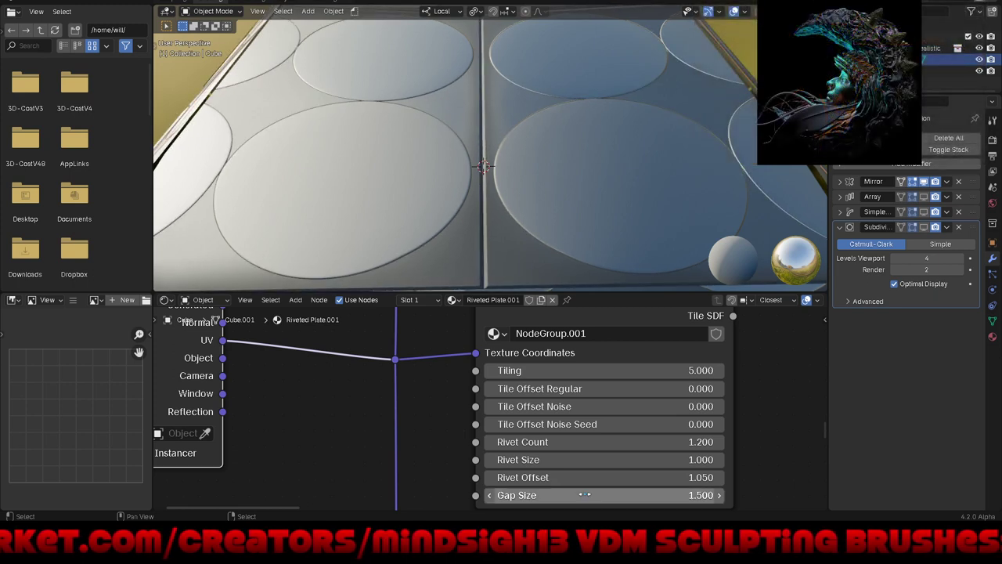
click(584, 494)
text(1)
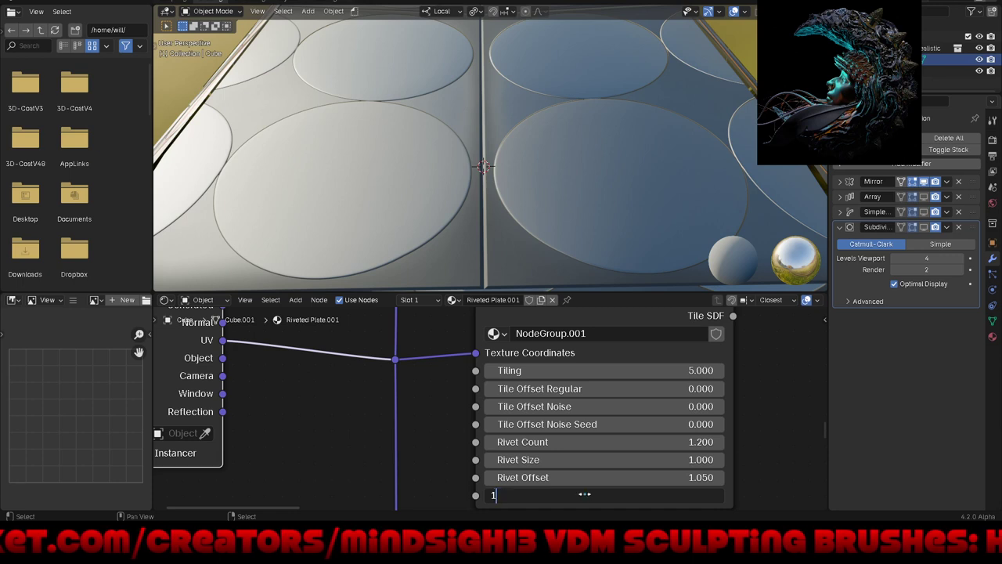
key(Return)
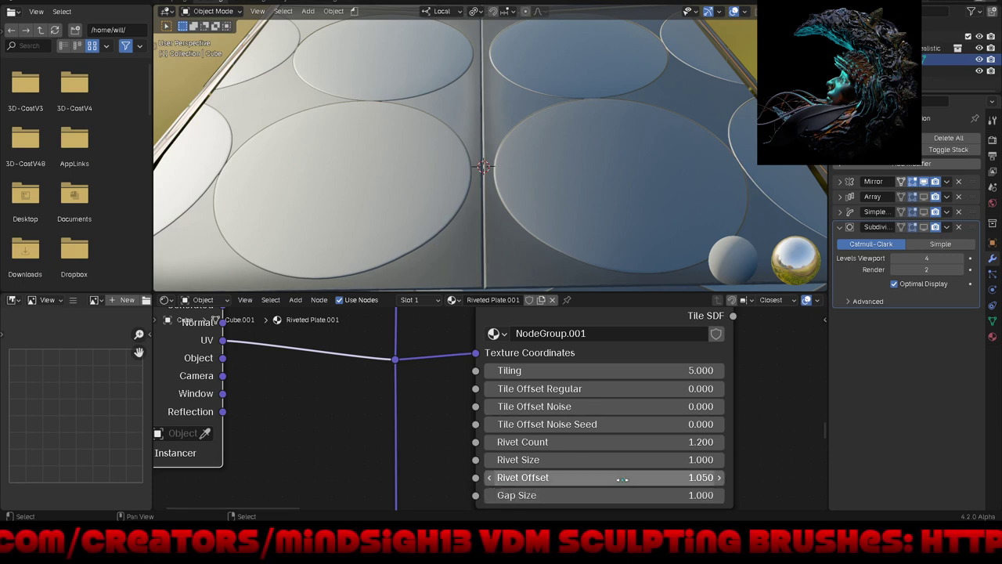
Step: Set Rivet Offset to 0.500 and view the plates from a low oblique angle
drag(603, 477, 572, 477)
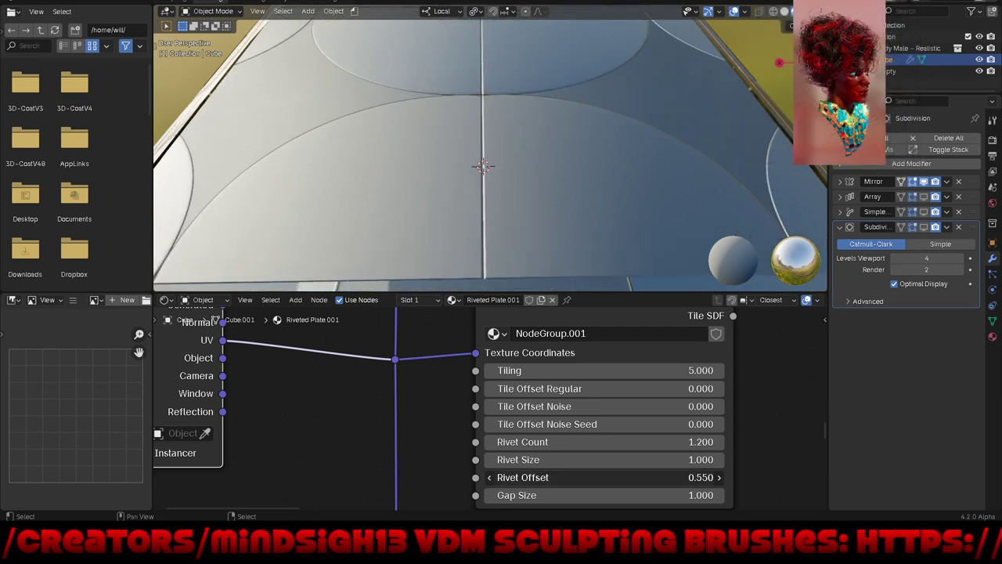
click(622, 478)
text(.5)
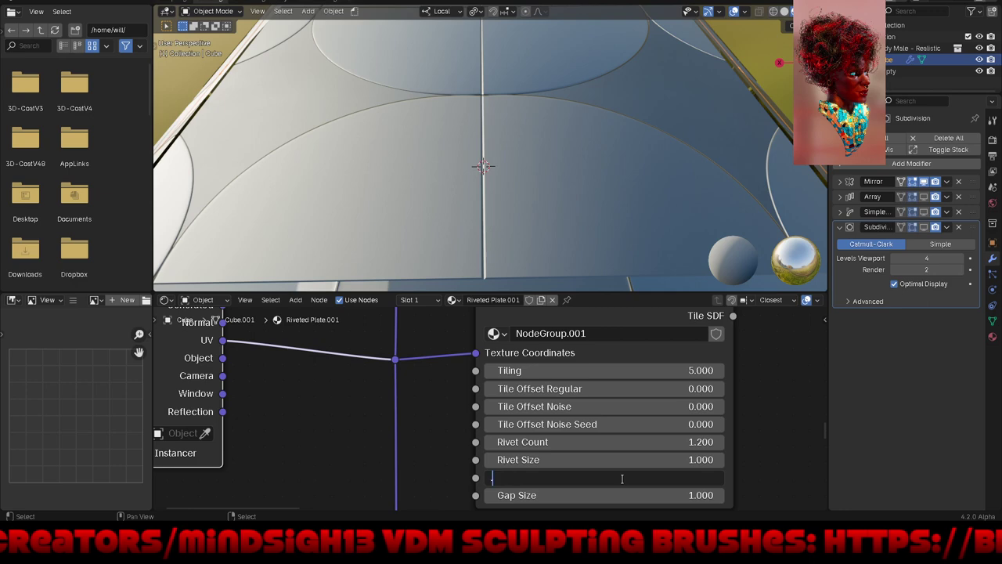
key(Return)
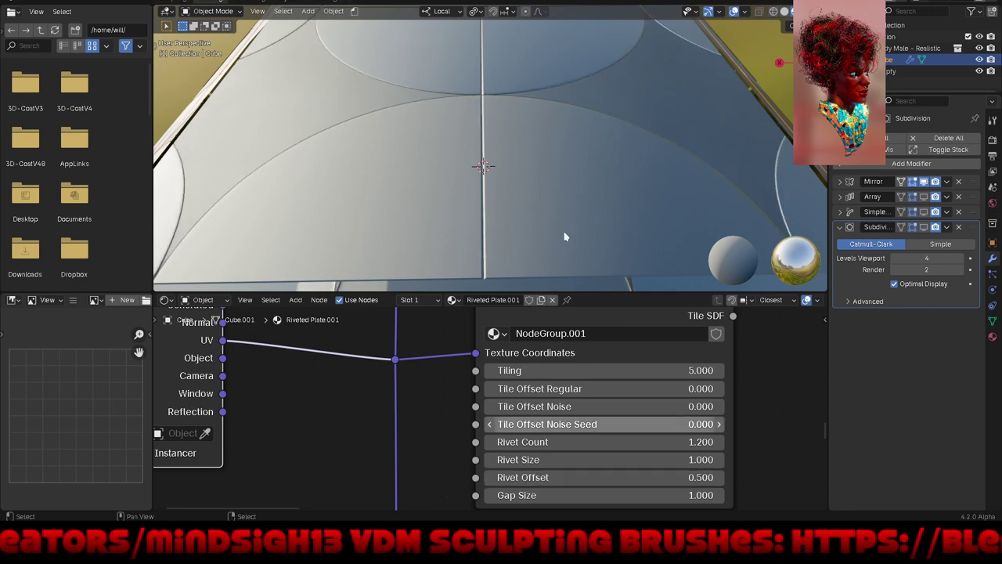
mouse_move(564, 235)
middle_down()
mouse_move(454, 93)
mouse_move(562, 111)
mouse_move(453, 76)
mouse_move(346, 92)
mouse_move(454, 109)
middle_up()
scroll(454, 93, down, 5)
scroll(476, 107, down, 3)
scroll(452, 76, up, 4)
scroll(457, 73, up, 3)
scroll(381, 110, down, 3)
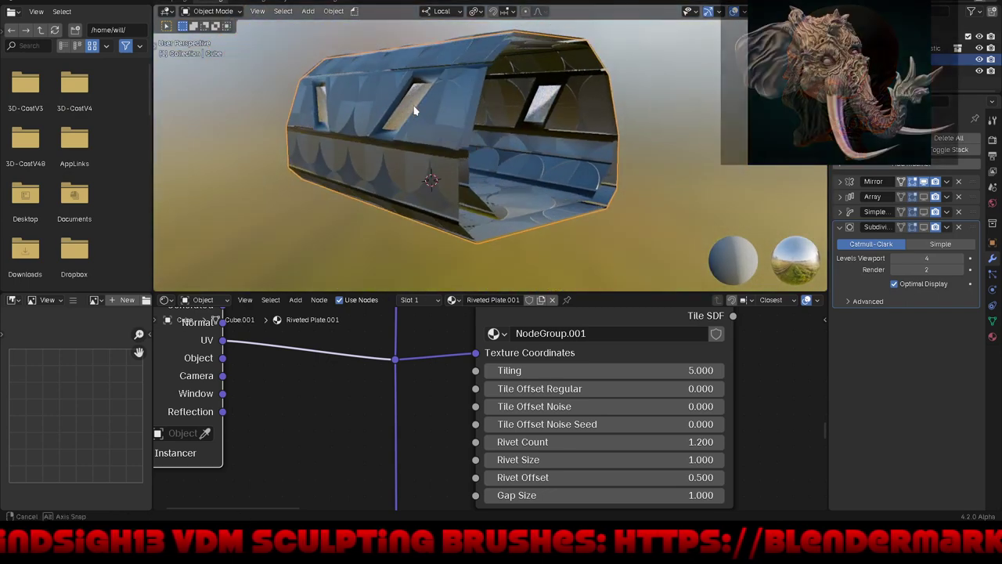
Step: Show Array, toggle Simple Deform off and on, enable Subdivision and expand its Advanced settings
click(924, 198)
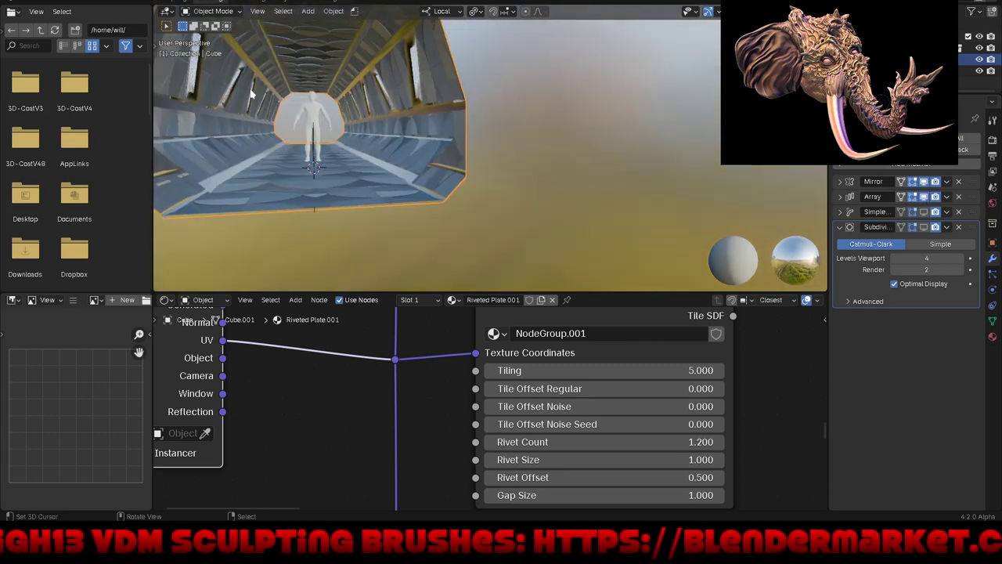
scroll(252, 94, up, 2)
scroll(266, 96, up, 2)
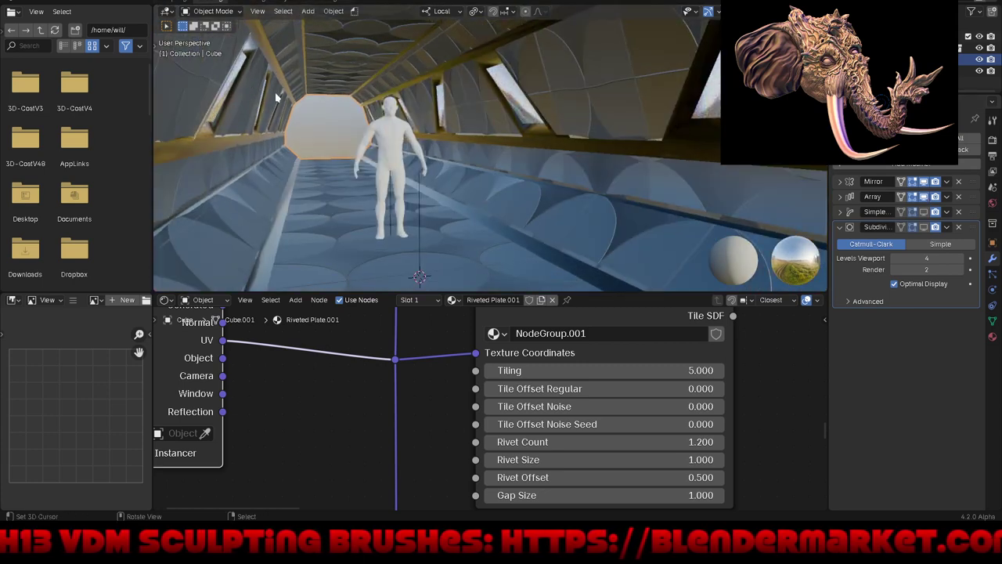
click(925, 212)
click(925, 212)
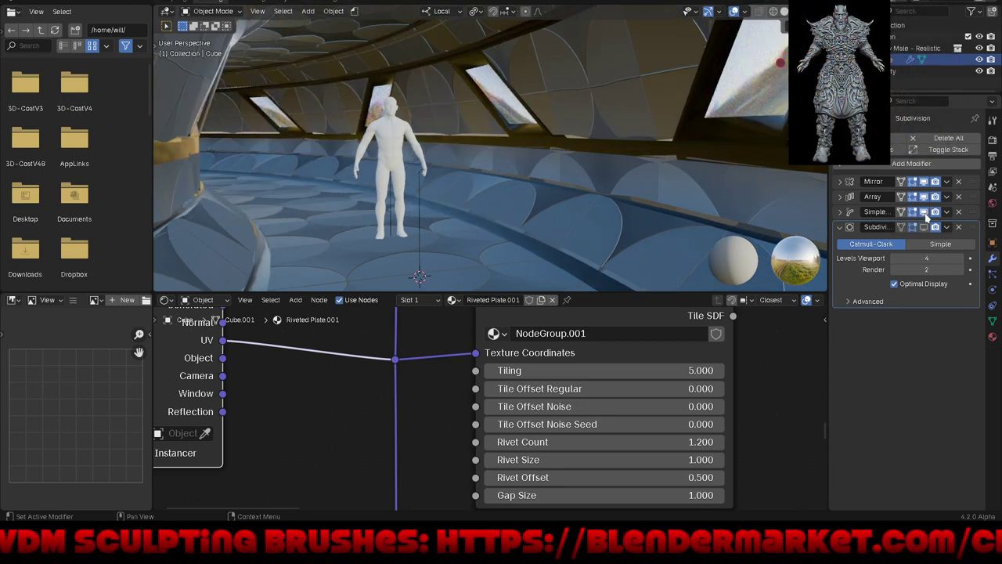
click(925, 227)
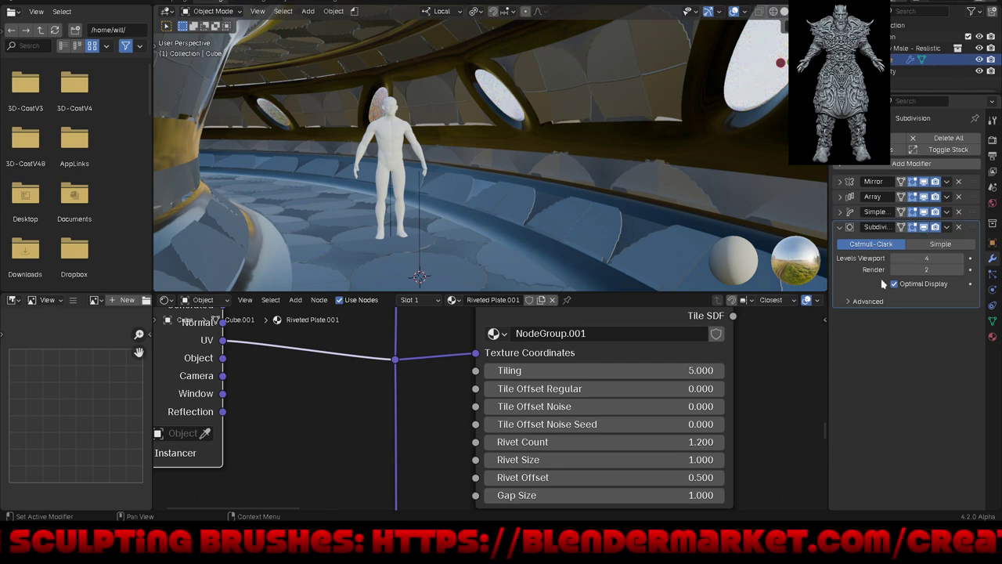
click(850, 302)
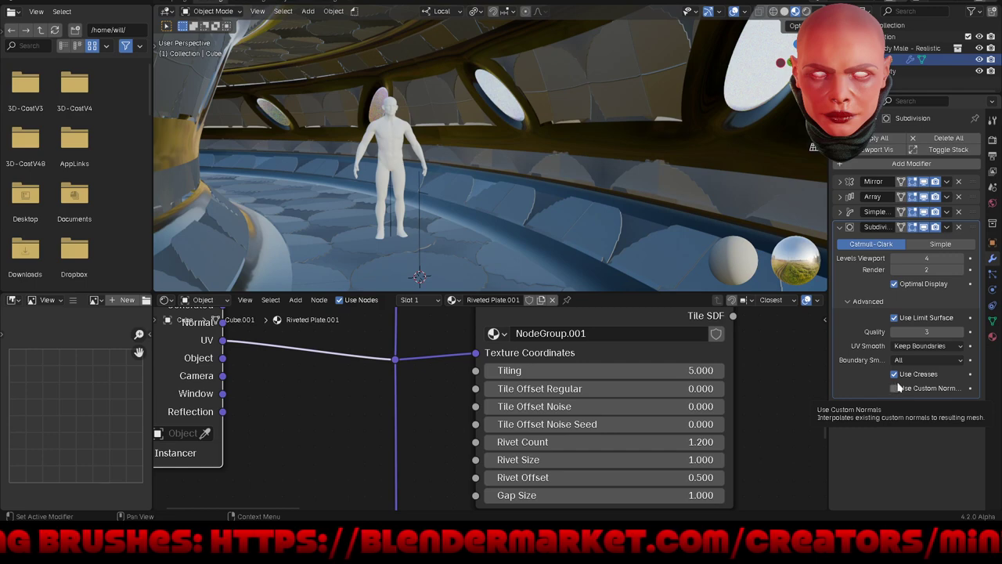
click(922, 345)
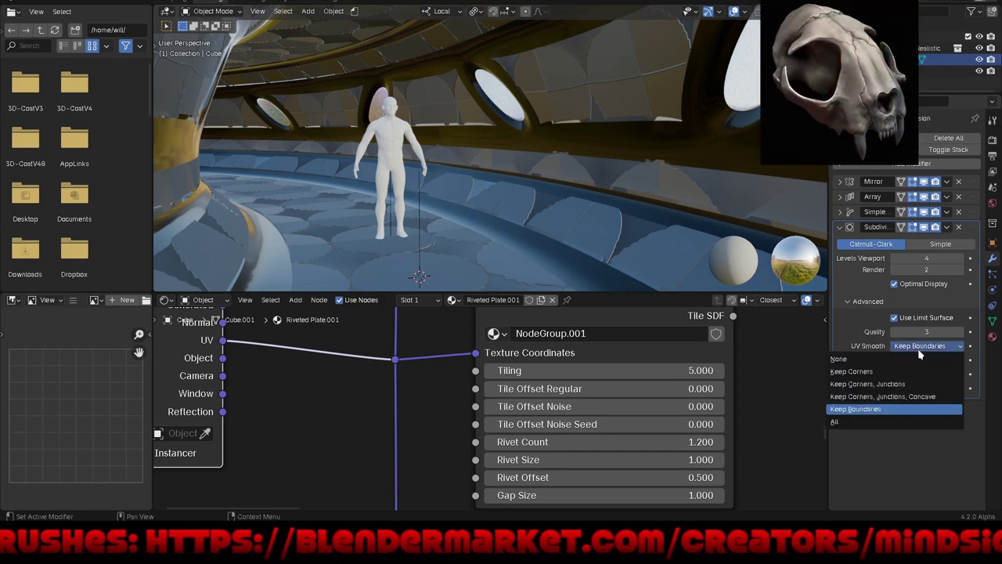
click(924, 397)
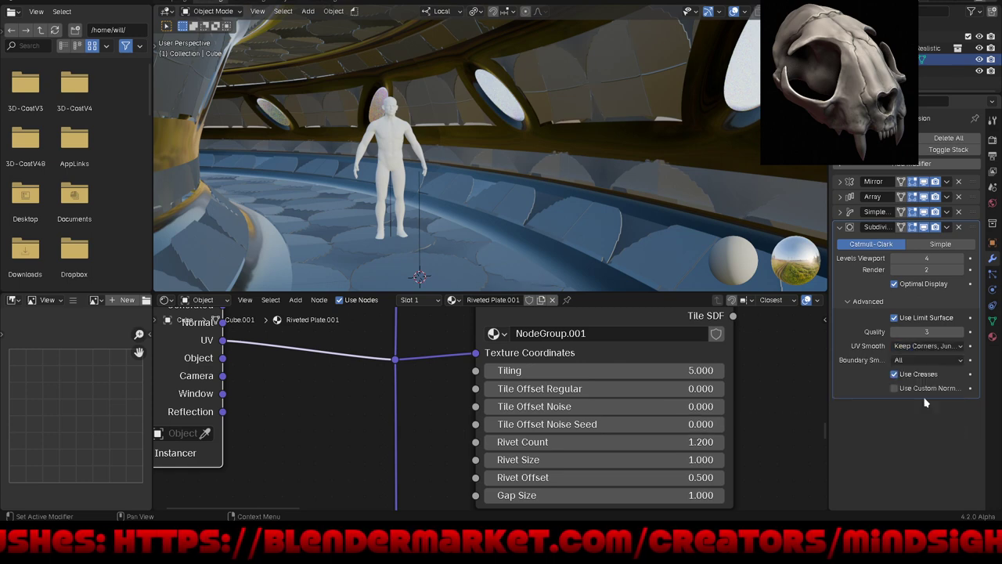
click(924, 349)
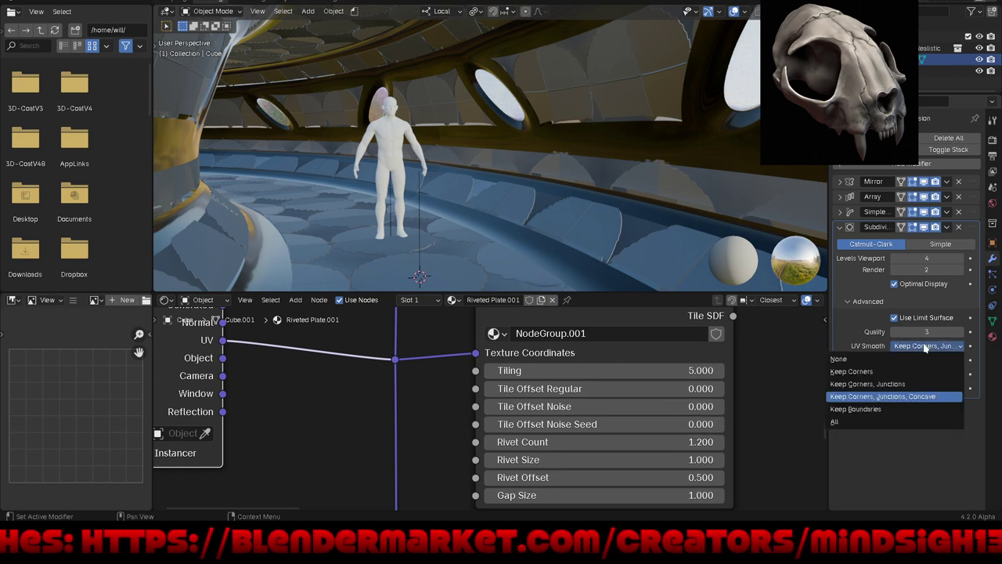
click(904, 387)
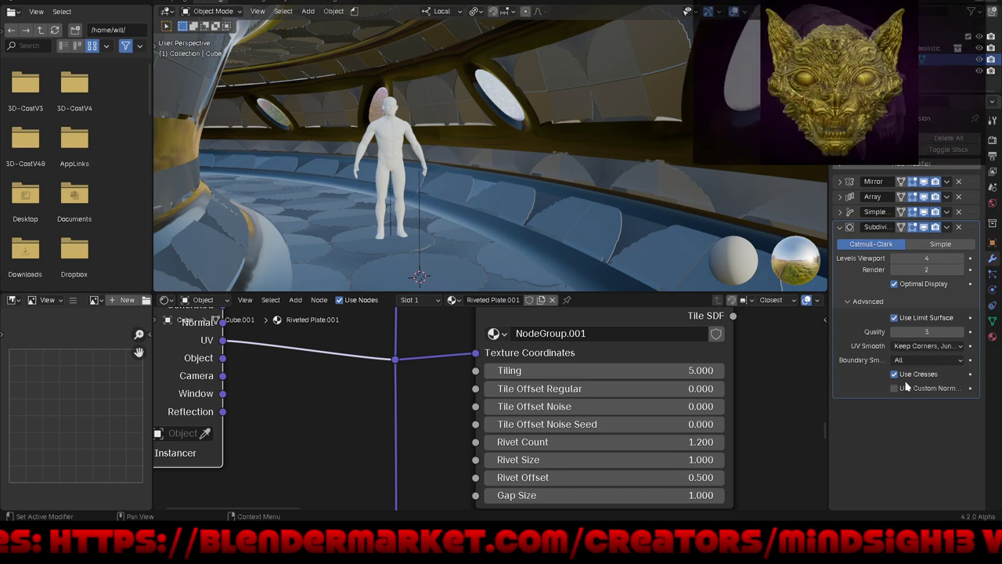
click(928, 349)
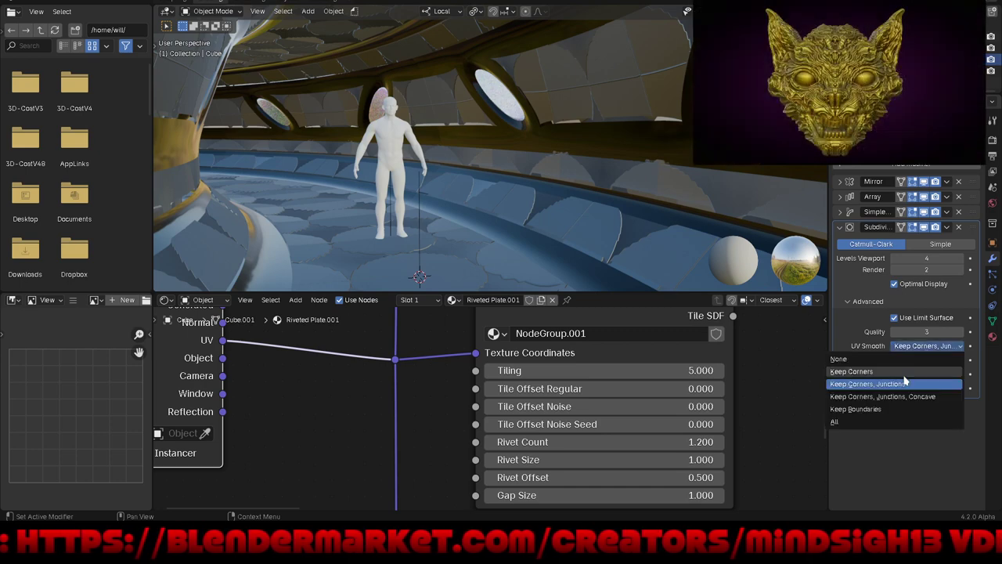
click(904, 374)
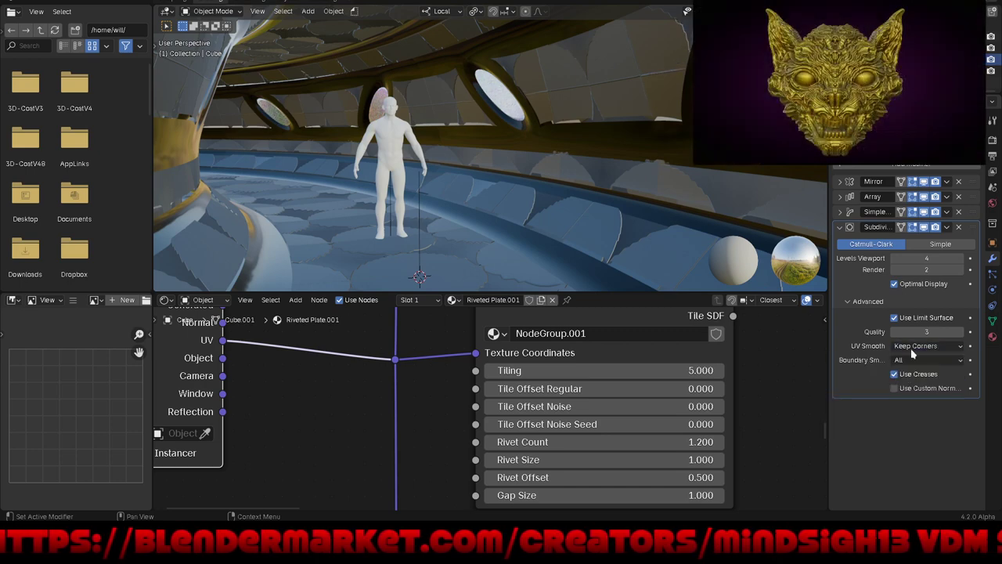
click(913, 347)
click(902, 359)
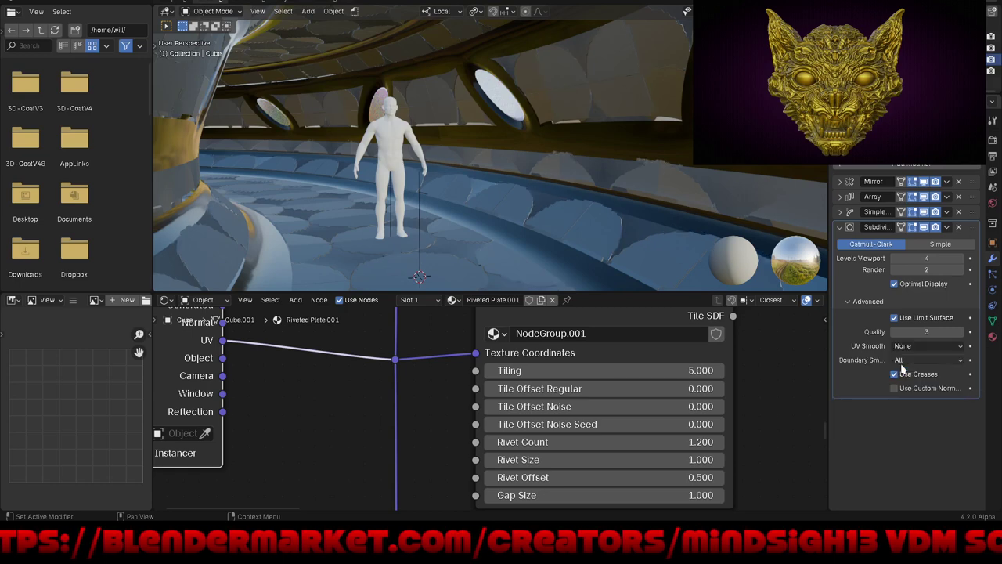
click(909, 346)
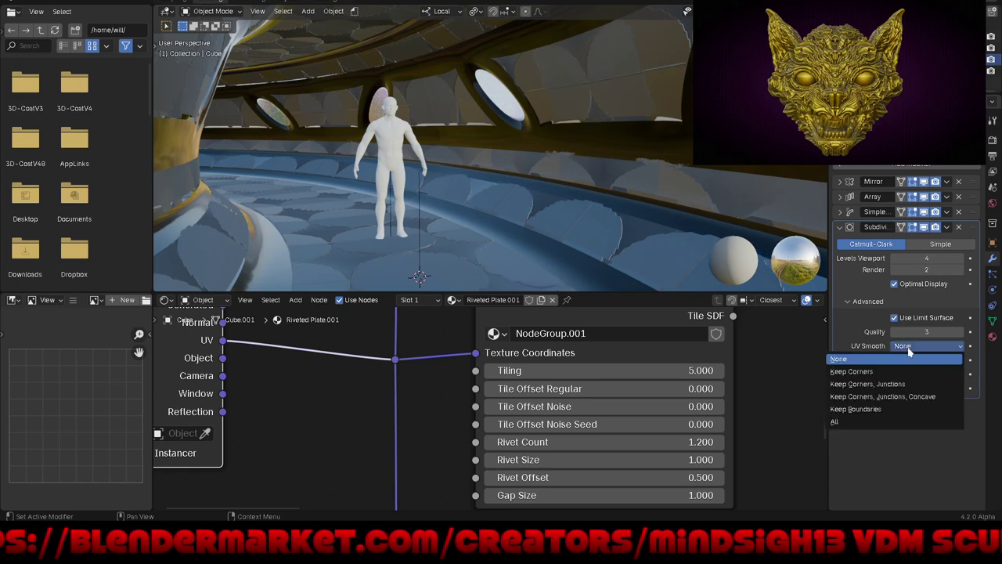
click(895, 408)
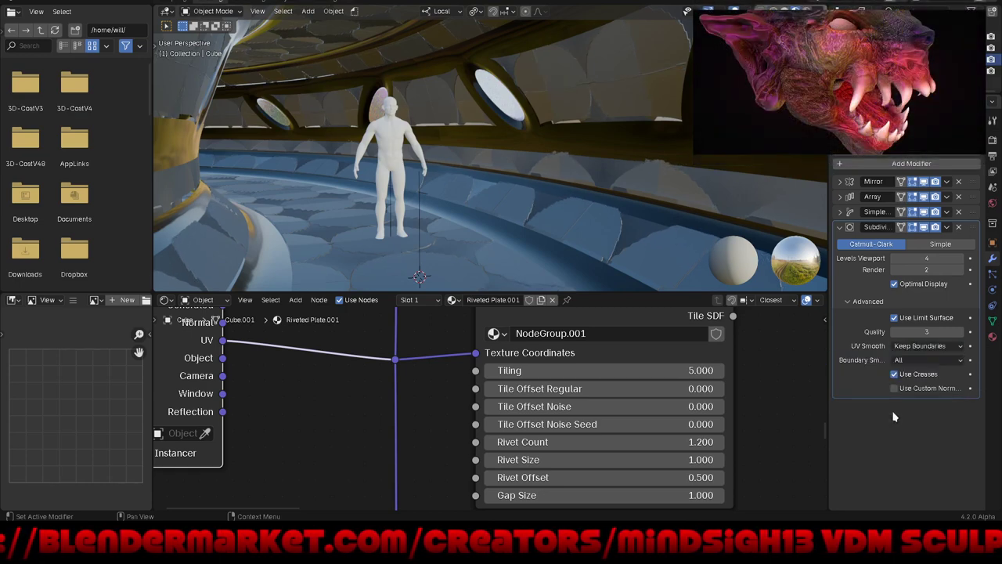
click(912, 359)
click(914, 373)
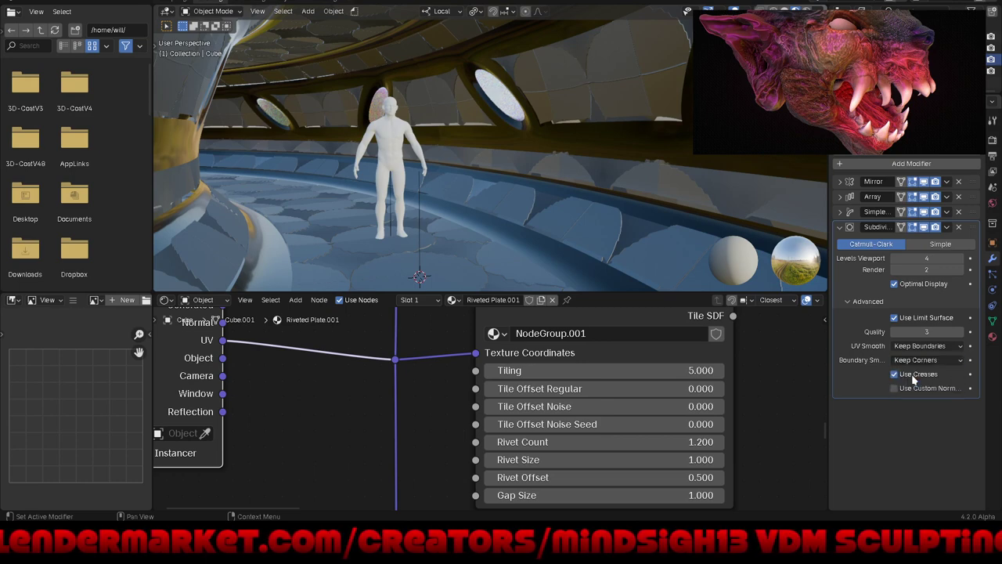
click(915, 360)
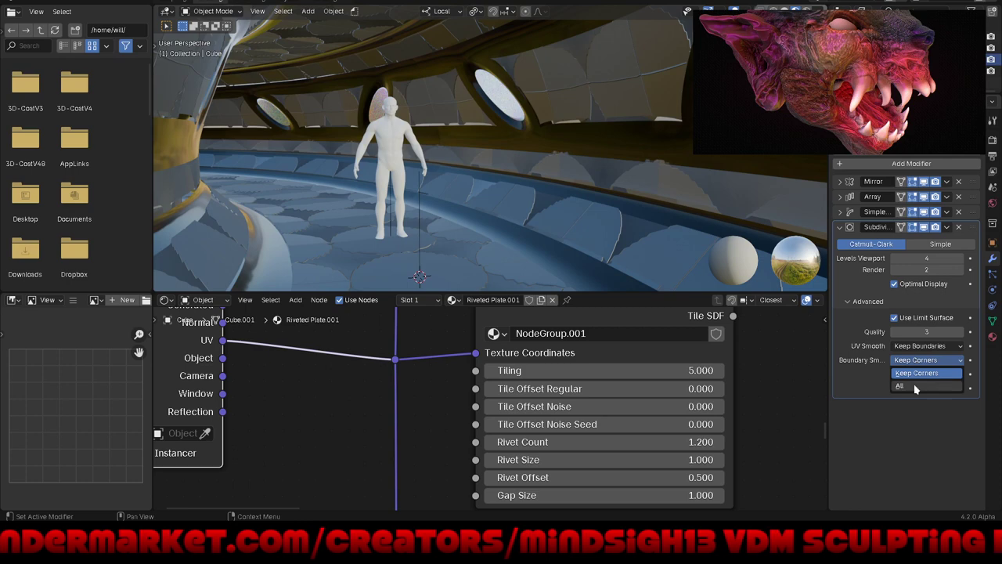
click(913, 388)
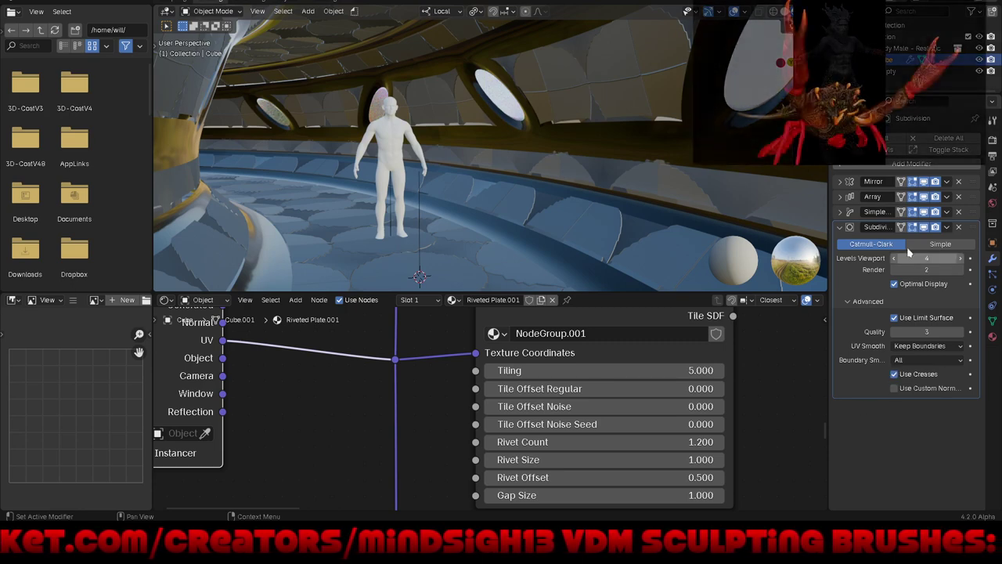
Step: Hide and then delete the corridor's Subdivision modifier
click(924, 227)
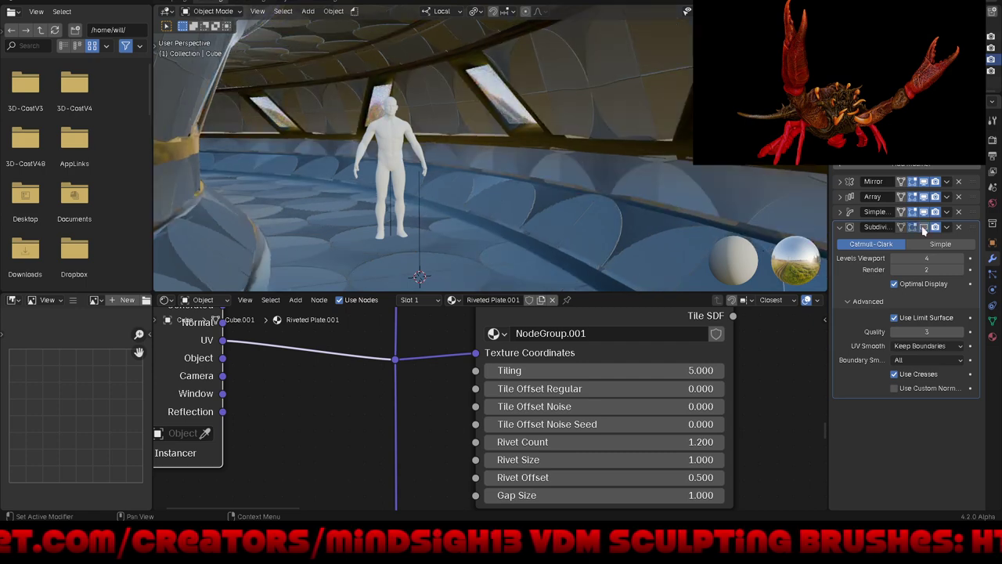
click(958, 227)
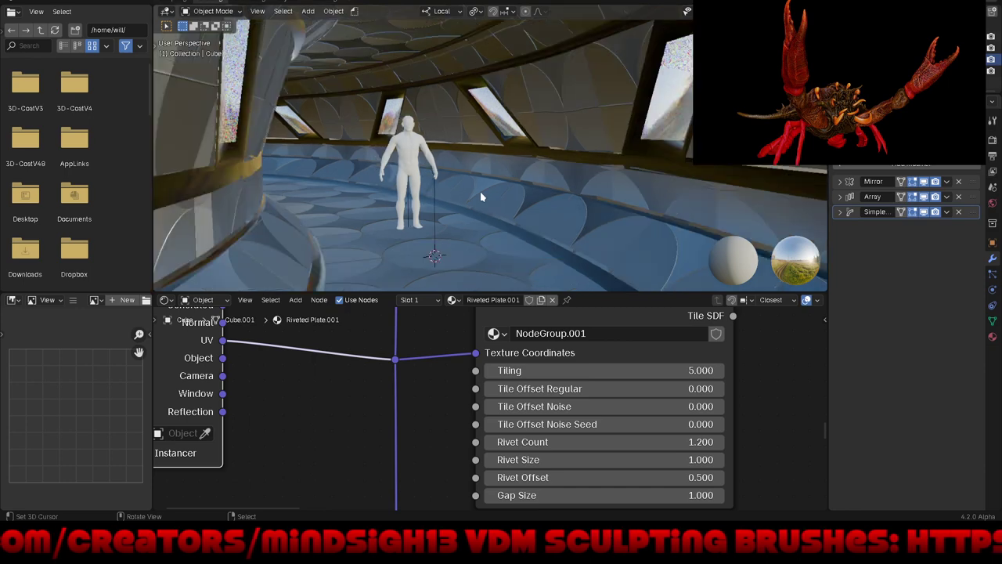
scroll(481, 191, down, 10)
Step: Select the curved corridor and inspect the tube from outside and above
mouse_move(469, 208)
middle_down()
mouse_move(584, 222)
mouse_move(414, 239)
mouse_move(470, 210)
mouse_move(304, 213)
mouse_move(242, 193)
middle_up()
click(414, 240)
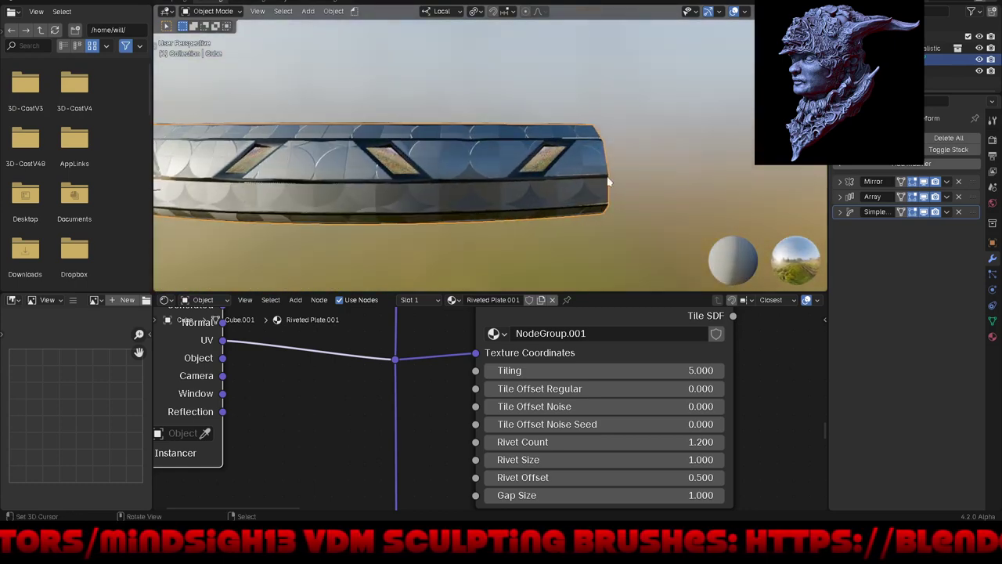
mouse_move(609, 181)
middle_down()
mouse_move(549, 180)
mouse_move(633, 165)
mouse_move(647, 179)
mouse_move(573, 197)
mouse_move(702, 151)
mouse_move(658, 167)
middle_up()
scroll(548, 180, down, 3)
scroll(503, 178, up, 2)
scroll(651, 178, up, 3)
scroll(577, 199, up, 3)
scroll(701, 151, up, 2)
scroll(702, 151, up, 3)
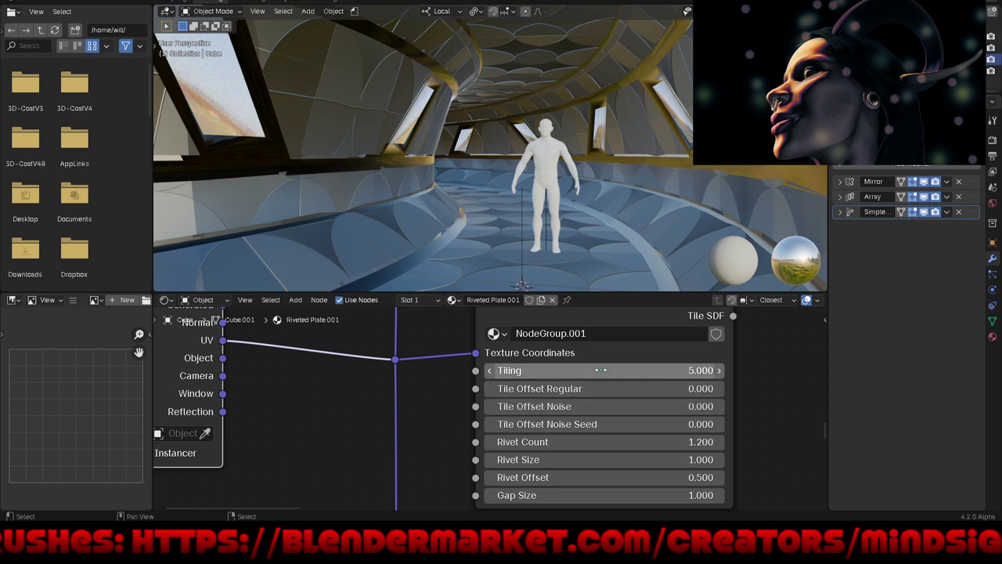
Step: Drag the plate Tiling down to -0.800 and view the tunnel from an angled top view
drag(587, 370, 501, 370)
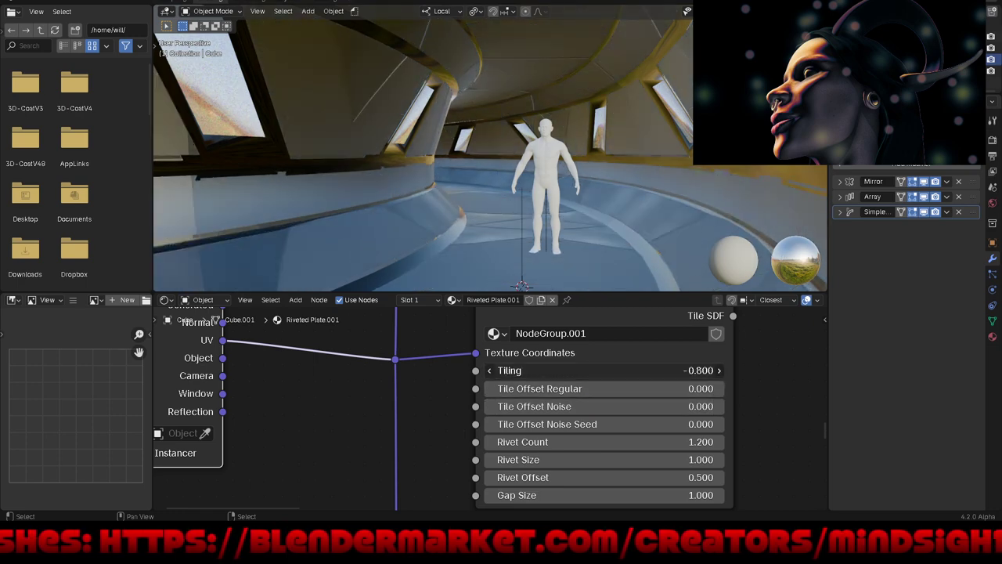
scroll(454, 179, down, 5)
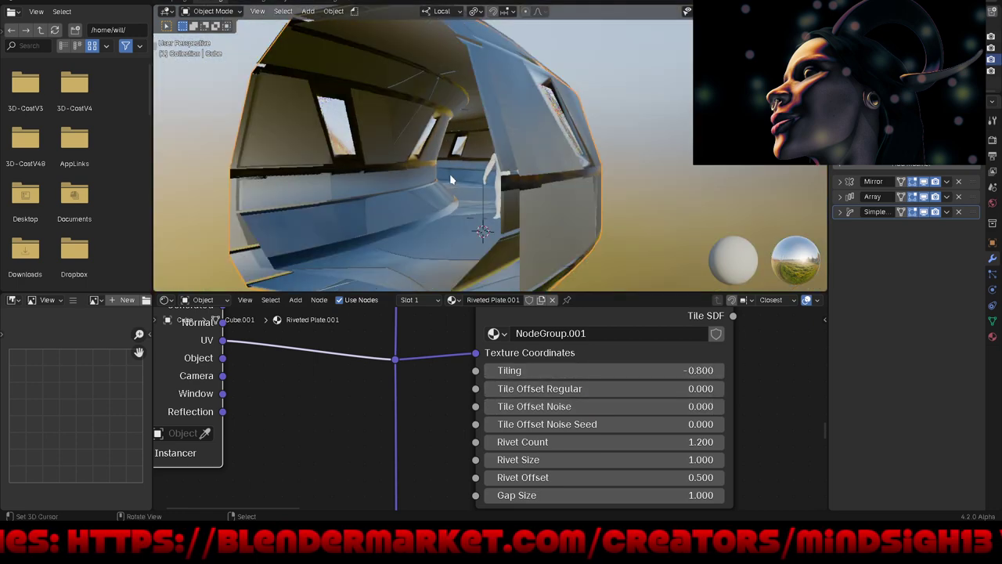
scroll(455, 179, down, 5)
middle_drag(455, 195, 462, 192)
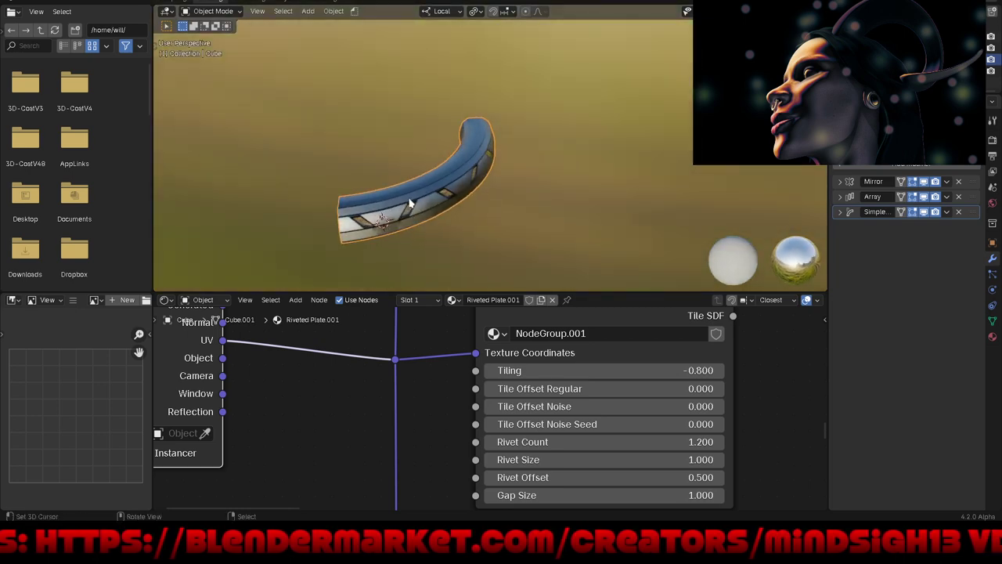
scroll(462, 192, up, 3)
scroll(467, 187, up, 2)
Step: Orbit around the curved wall, the figure and the corridor interior
mouse_move(546, 199)
middle_down()
mouse_move(532, 183)
mouse_move(472, 162)
mouse_move(425, 172)
mouse_move(530, 103)
mouse_move(652, 168)
mouse_move(613, 174)
middle_up()
scroll(654, 108, up, 5)
middle_drag(654, 109, 614, 152)
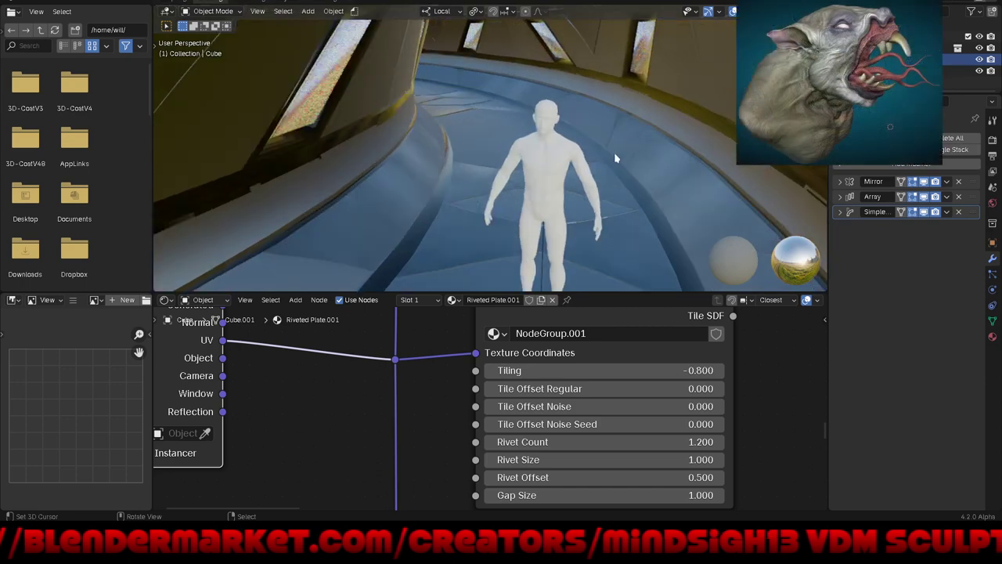
scroll(546, 225, down, 1)
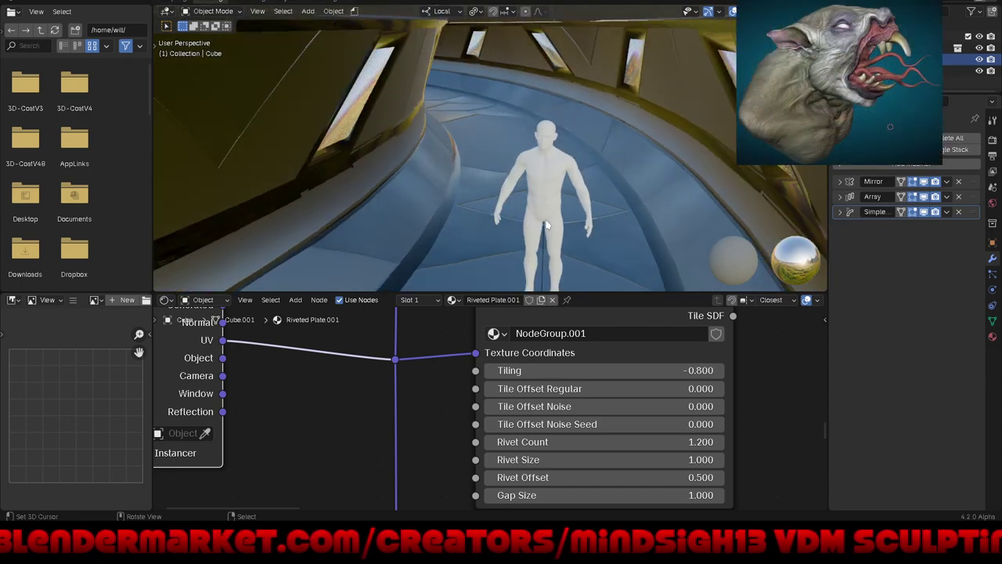
middle_drag(558, 213, 552, 208)
middle_drag(458, 222, 523, 218)
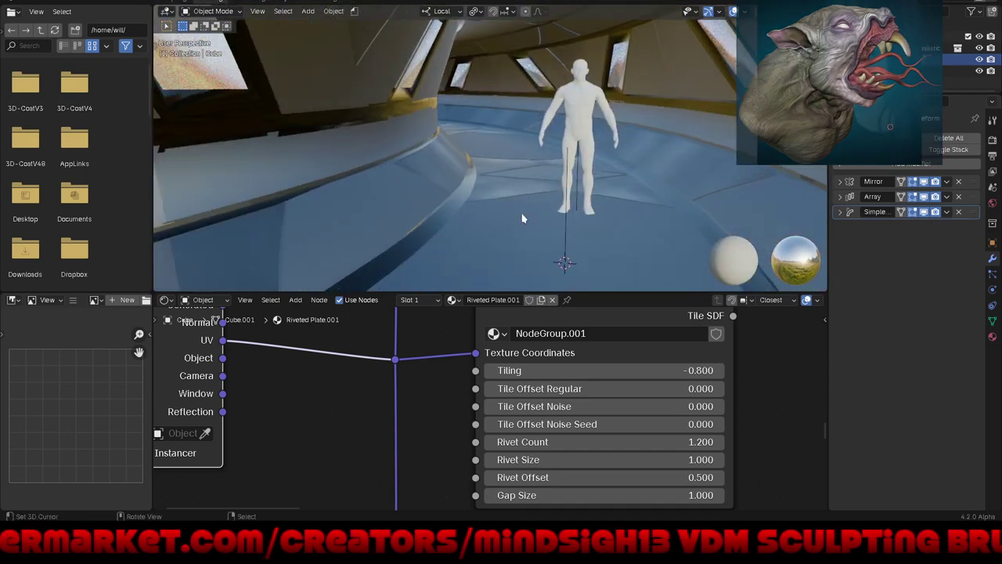
Step: Enlarge the 3D view and swing it past the figure to look along the corridor
drag(589, 292, 592, 445)
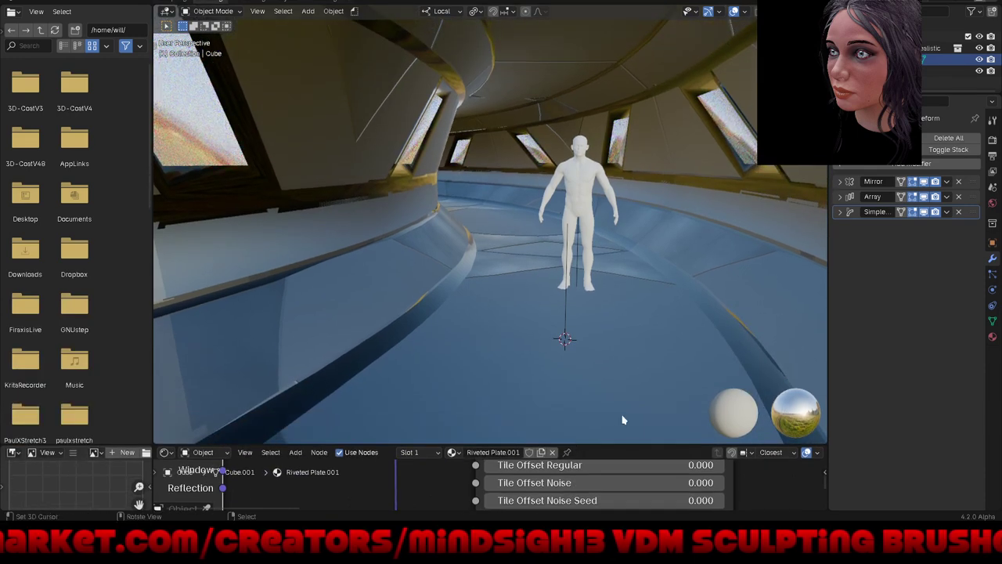
shift+middle_drag(636, 253, 610, 275)
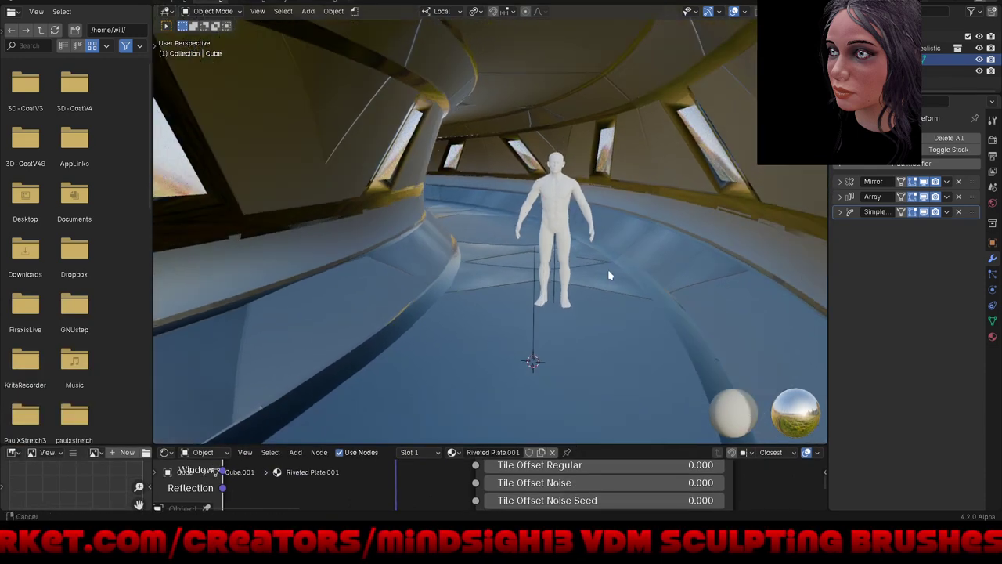
middle_drag(579, 315, 543, 234)
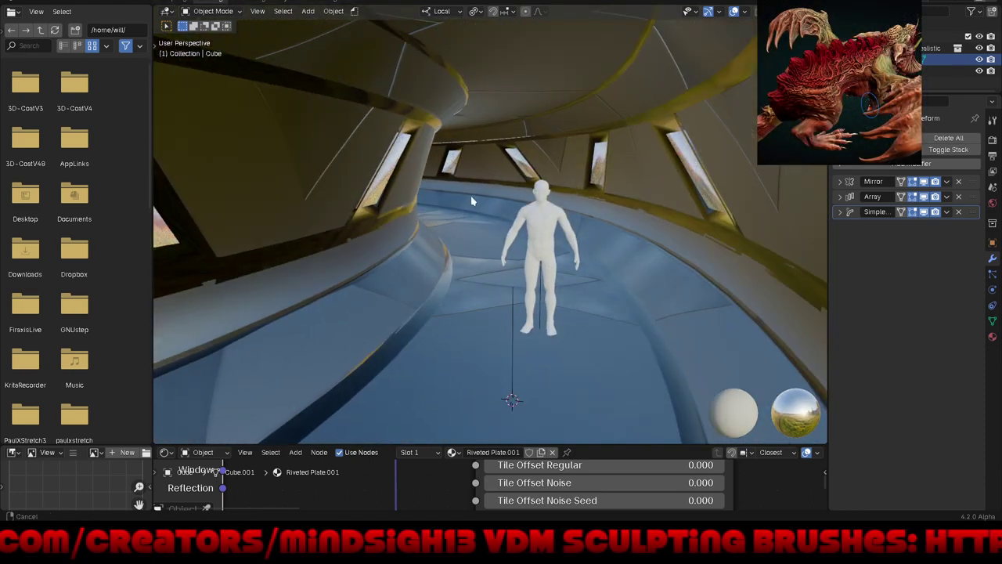
middle_drag(471, 202, 466, 185)
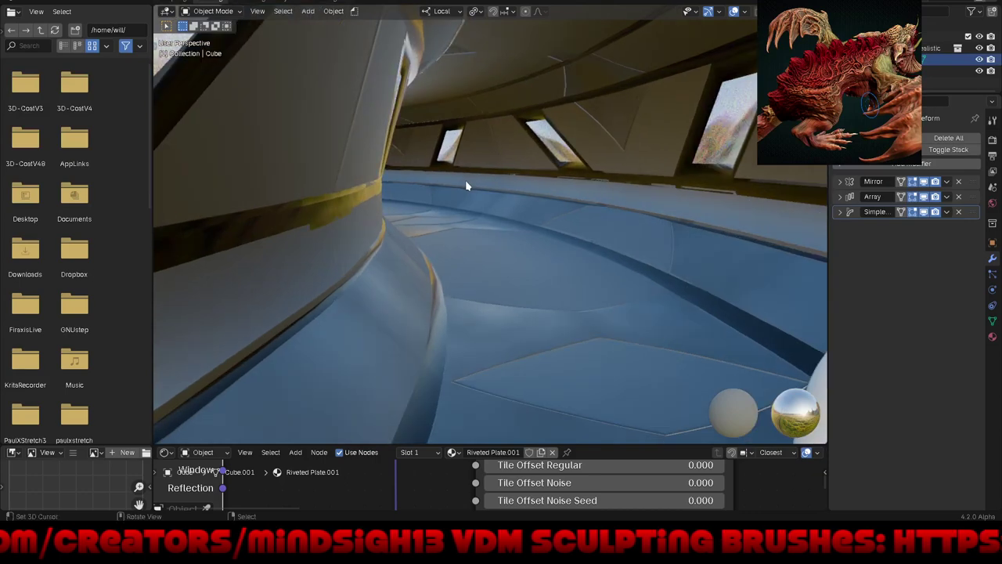
right_click(466, 185)
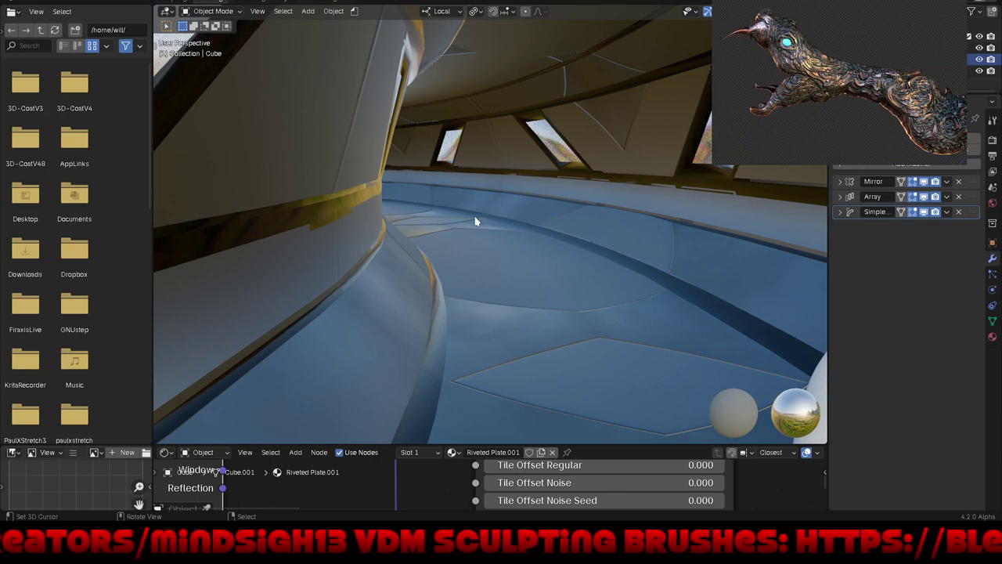
middle_drag(476, 205, 452, 201)
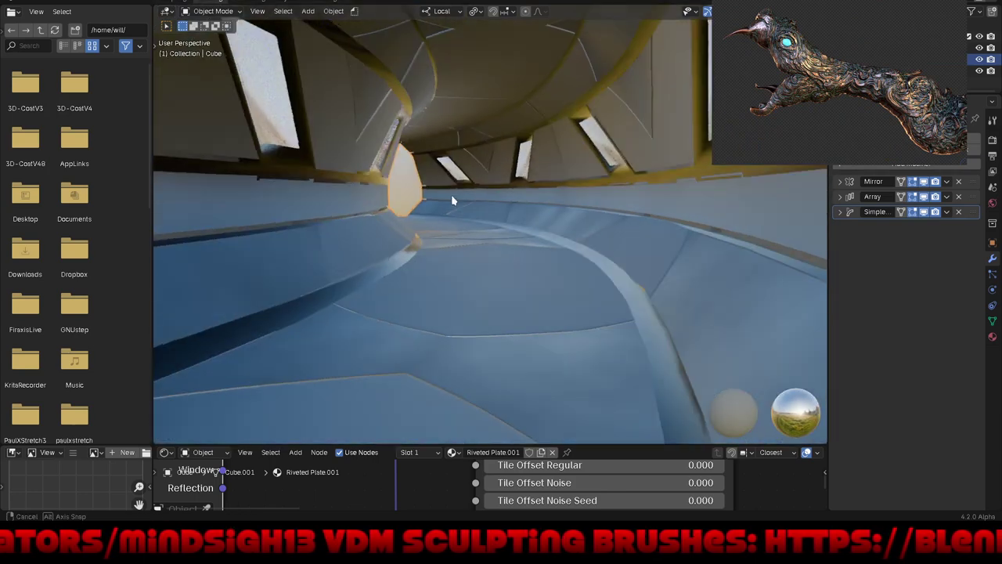
middle_drag(489, 135, 499, 169)
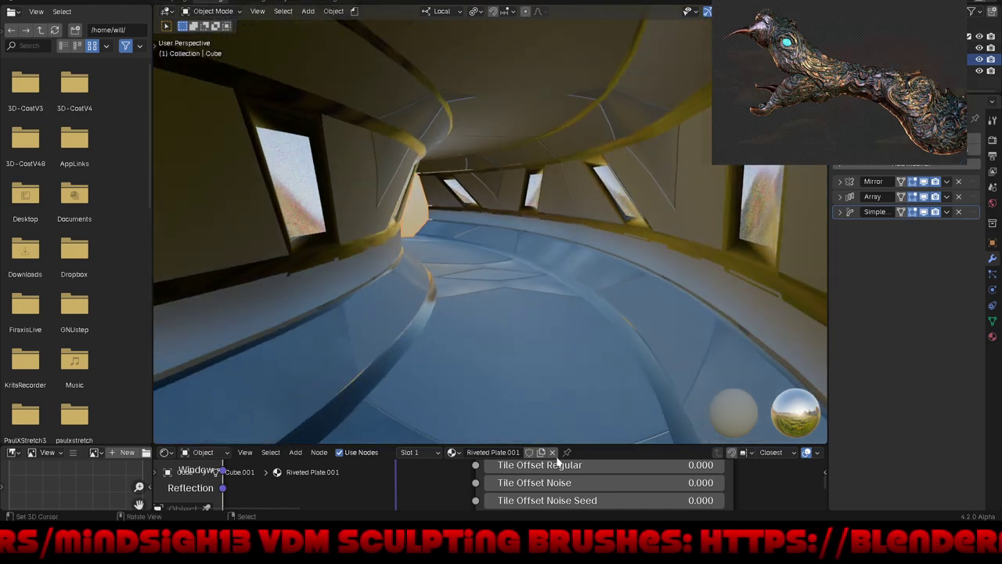
scroll(618, 479, down, 3)
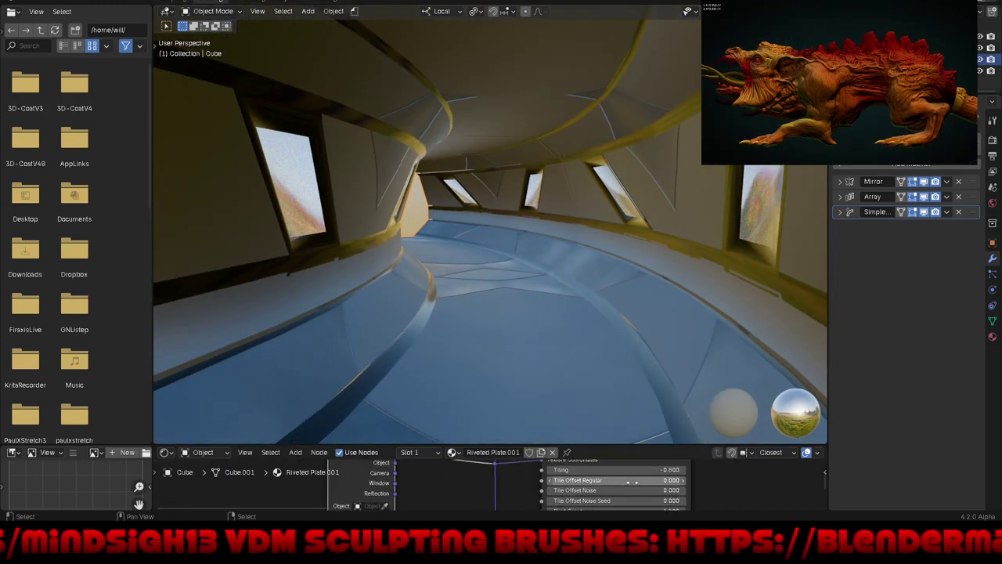
scroll(635, 482, up, 2)
scroll(666, 482, up, 2)
scroll(689, 481, up, 2)
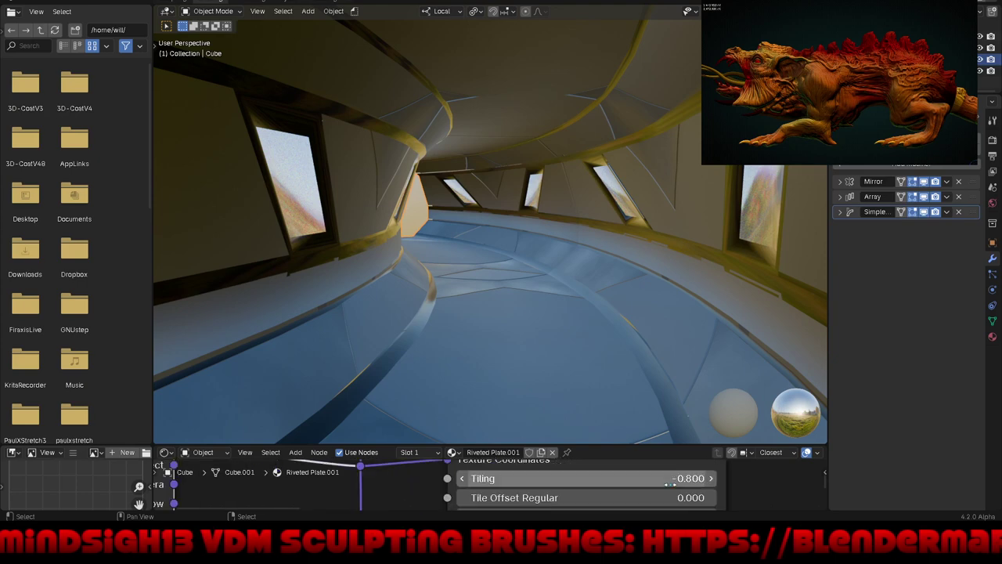
Step: Raise Tiling to -0.700, frame the selected window piece, then pull back to the whole corridor
click(713, 479)
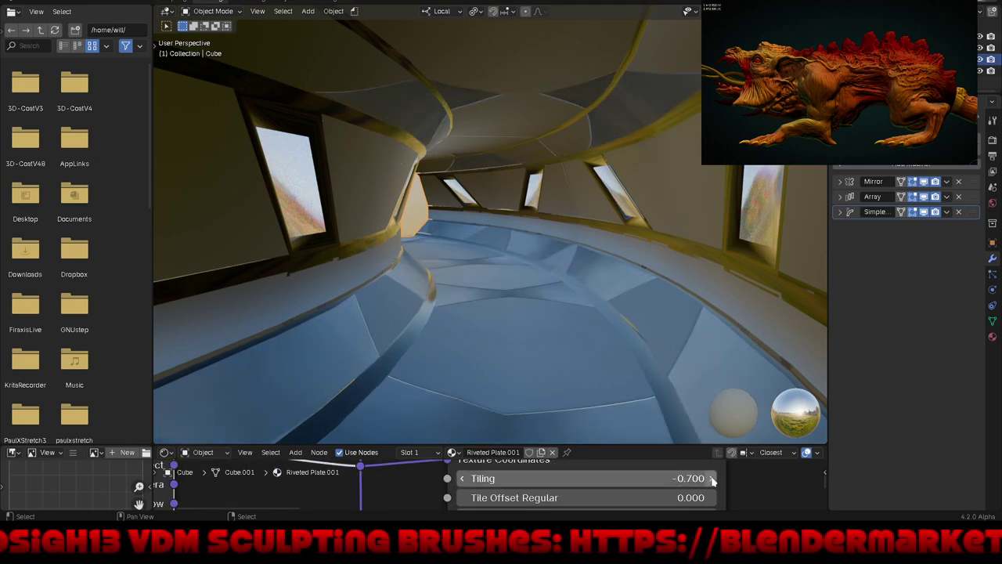
key(KP_Decimal)
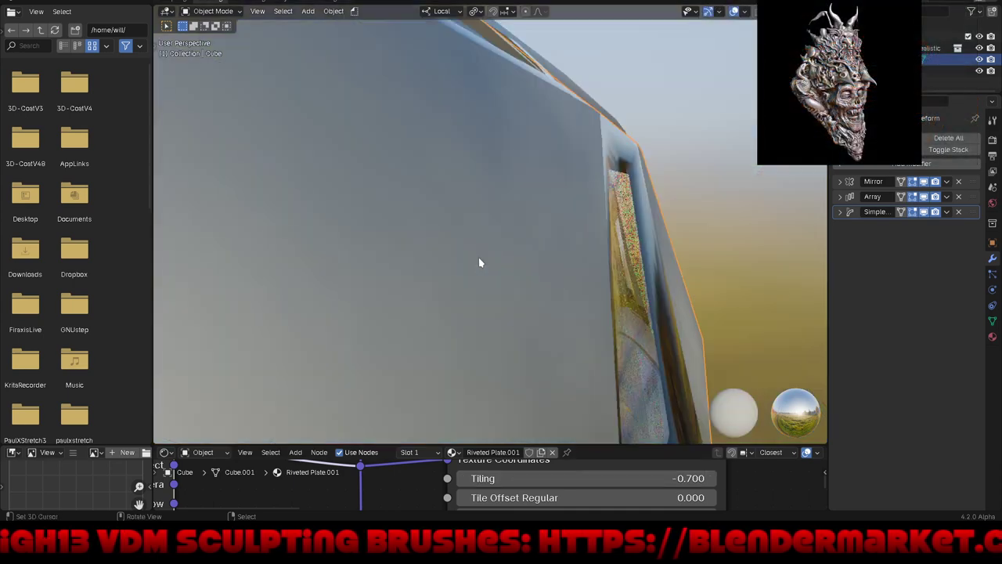
scroll(476, 268, down, 6)
mouse_move(476, 268)
middle_down()
mouse_move(514, 308)
mouse_move(364, 298)
mouse_move(374, 350)
mouse_move(537, 228)
mouse_move(591, 296)
mouse_move(591, 313)
mouse_move(566, 278)
mouse_move(573, 292)
middle_up()
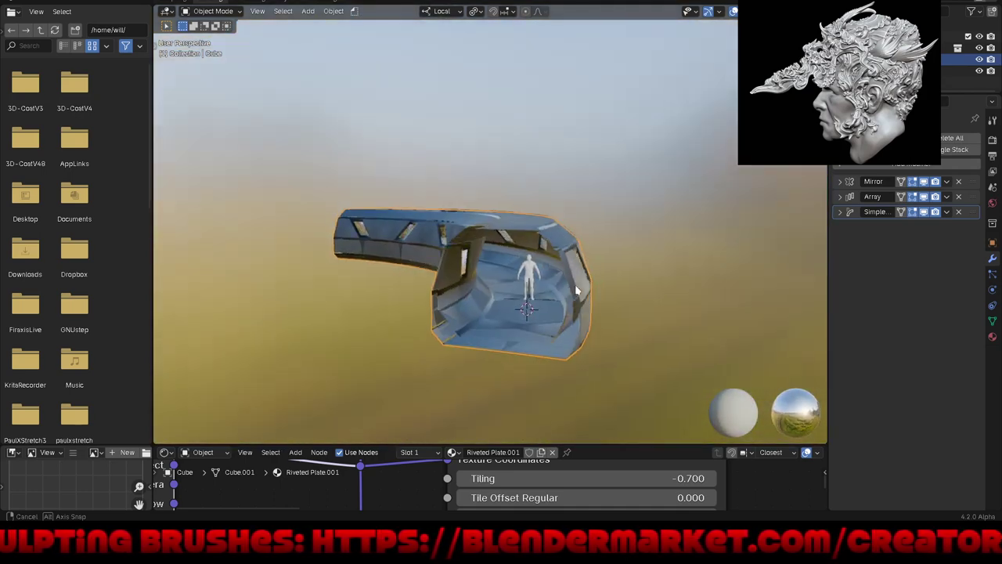
Step: Step Tiling up from -0.700 to -0.500, viewing inside the tunnel near the figure
scroll(549, 294, up, 5)
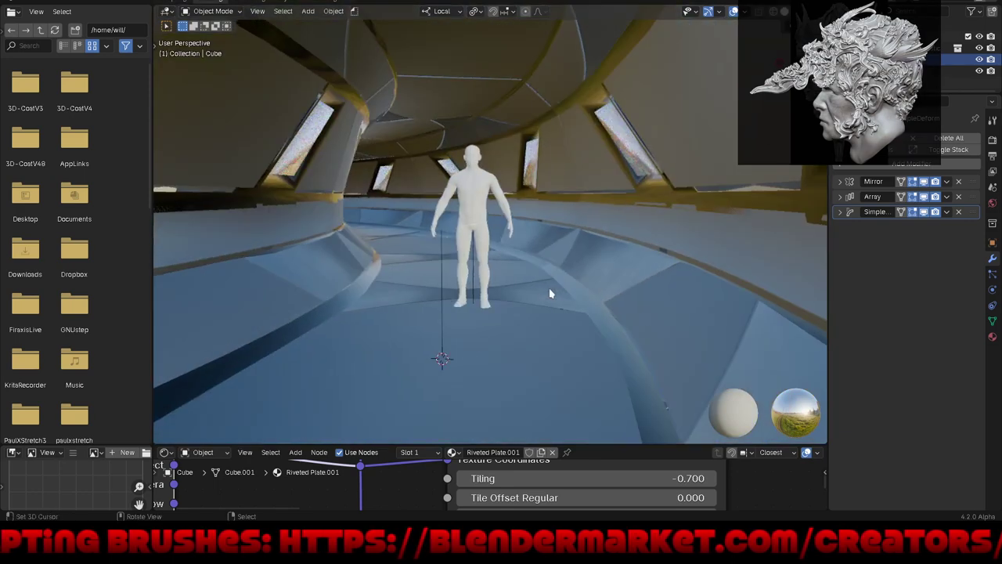
middle_drag(550, 263, 554, 270)
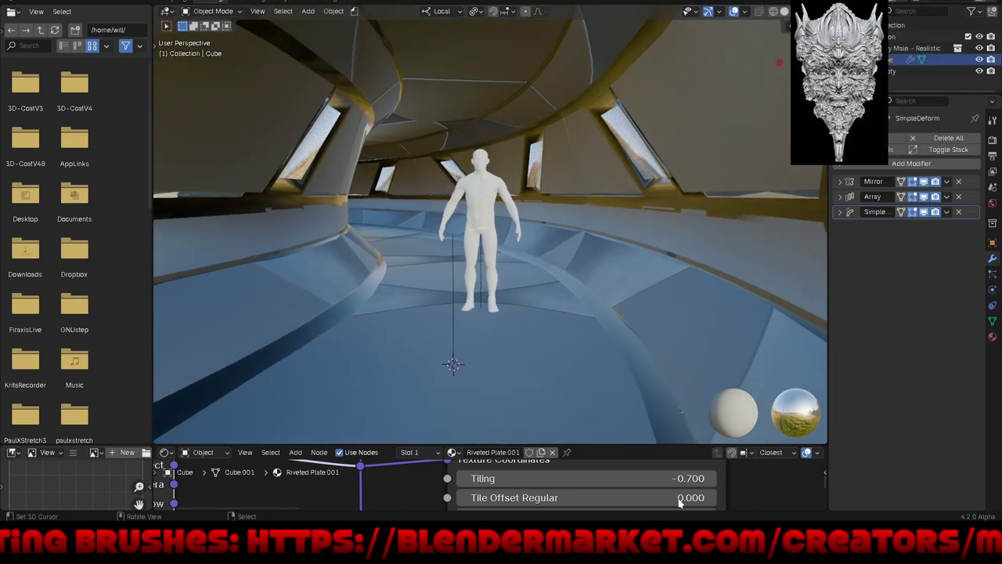
click(713, 479)
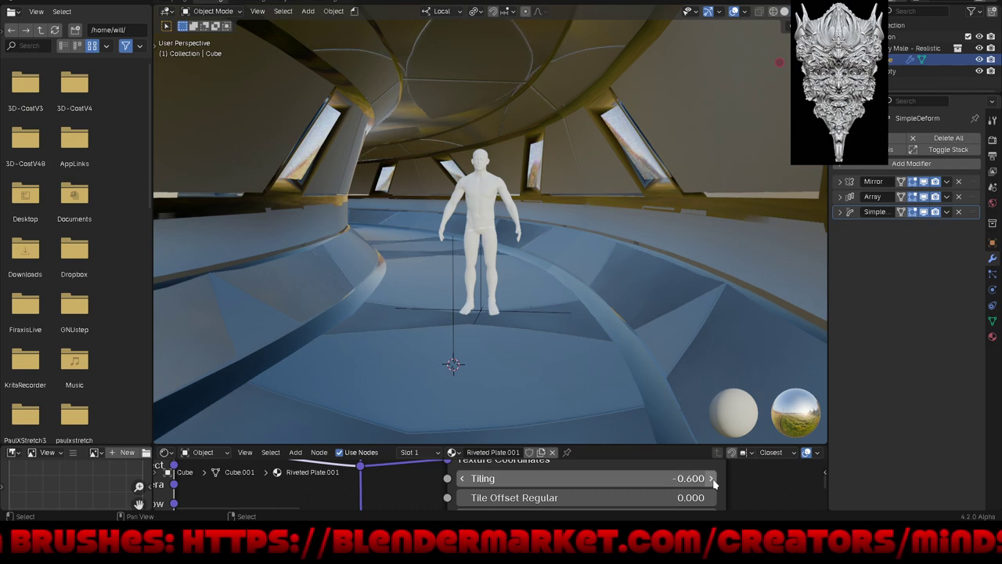
click(712, 479)
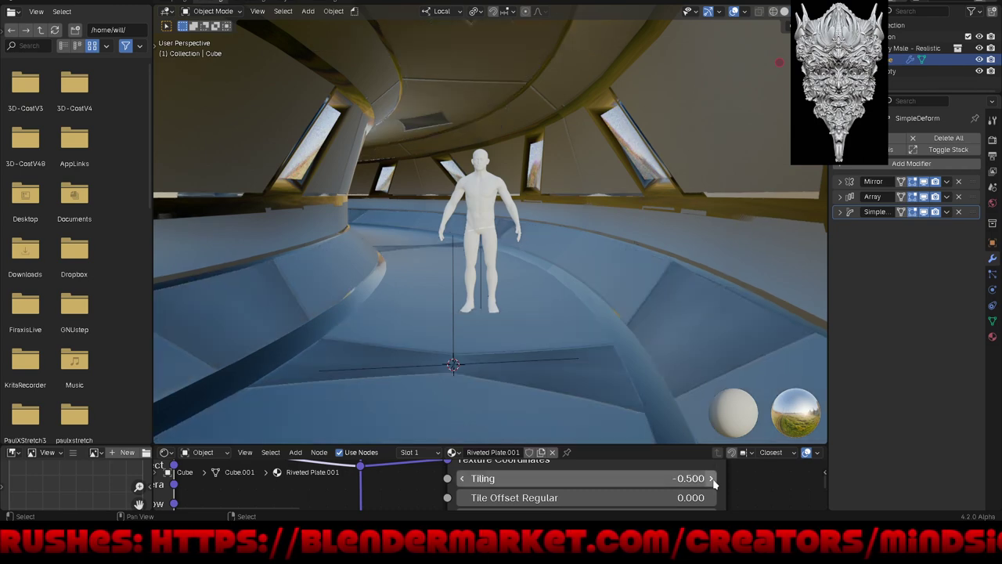
Step: Continue stepping Tiling from -0.500 up to 0.000, checking the curved tube from the side
scroll(474, 261, down, 5)
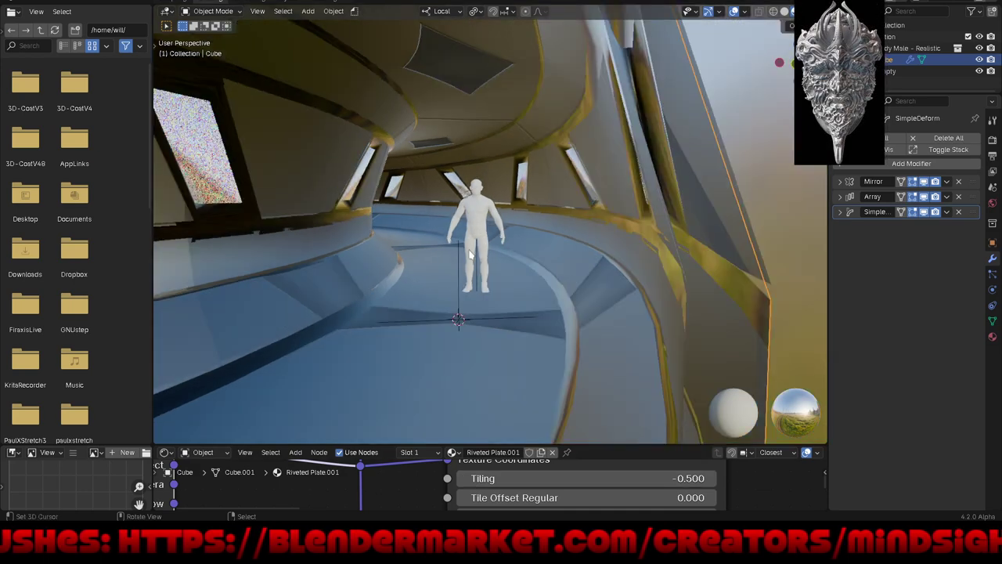
scroll(474, 261, down, 3)
mouse_move(486, 259)
middle_down()
mouse_move(544, 305)
mouse_move(475, 215)
mouse_move(474, 284)
middle_up()
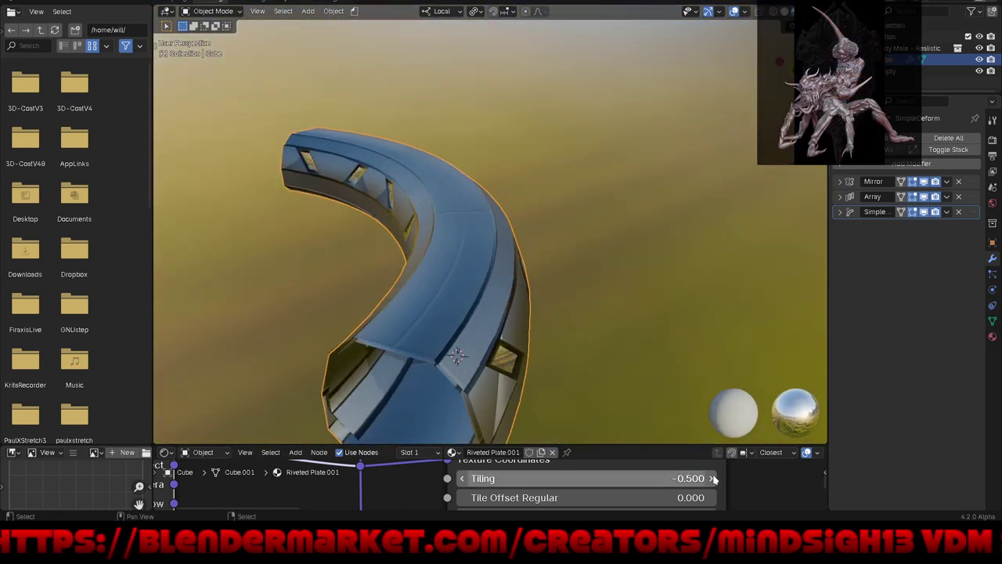
click(712, 478)
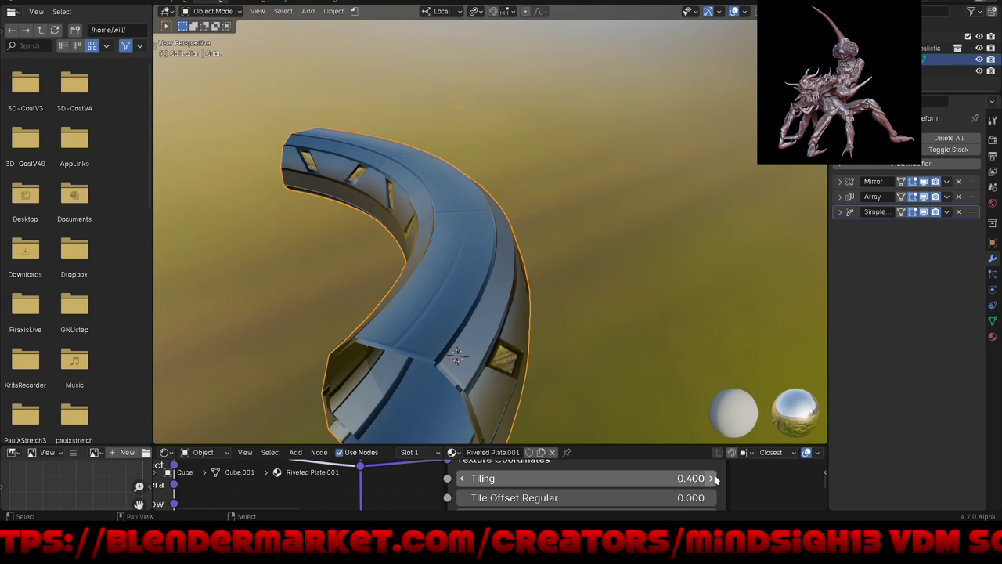
click(712, 478)
click(711, 478)
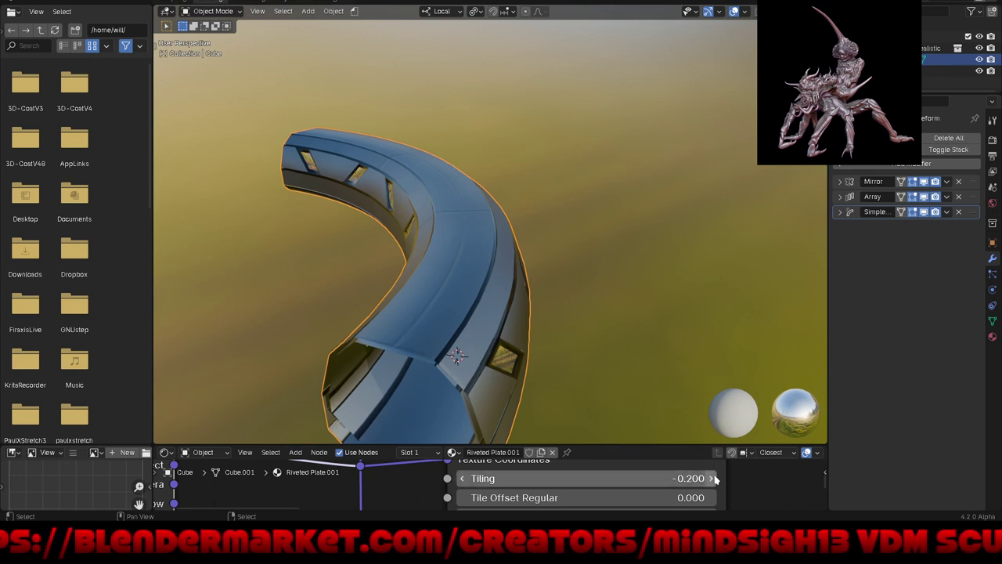
click(712, 479)
click(712, 478)
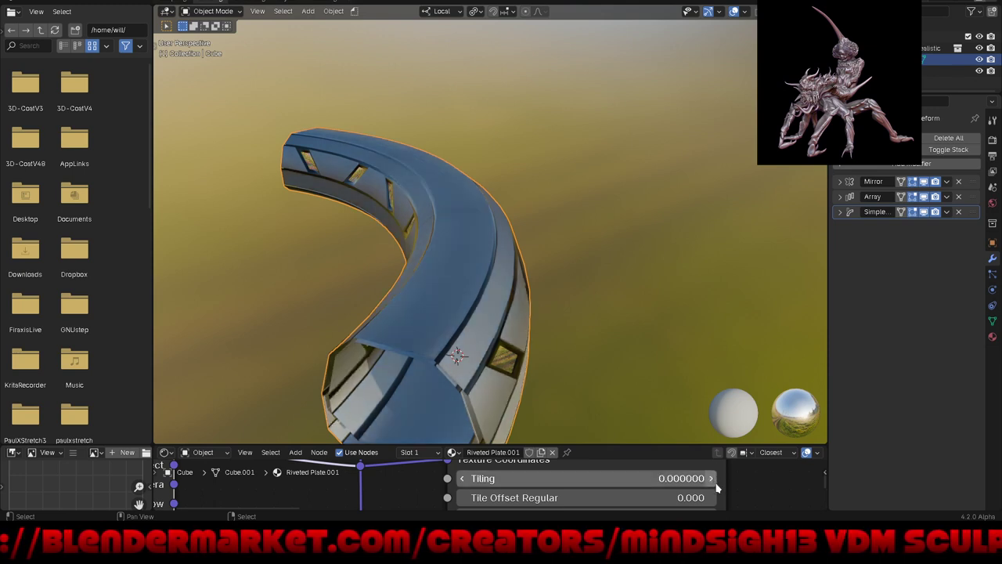
mouse_move(582, 367)
middle_down()
mouse_move(644, 279)
mouse_move(593, 290)
mouse_move(575, 282)
mouse_move(599, 348)
mouse_move(650, 360)
middle_up()
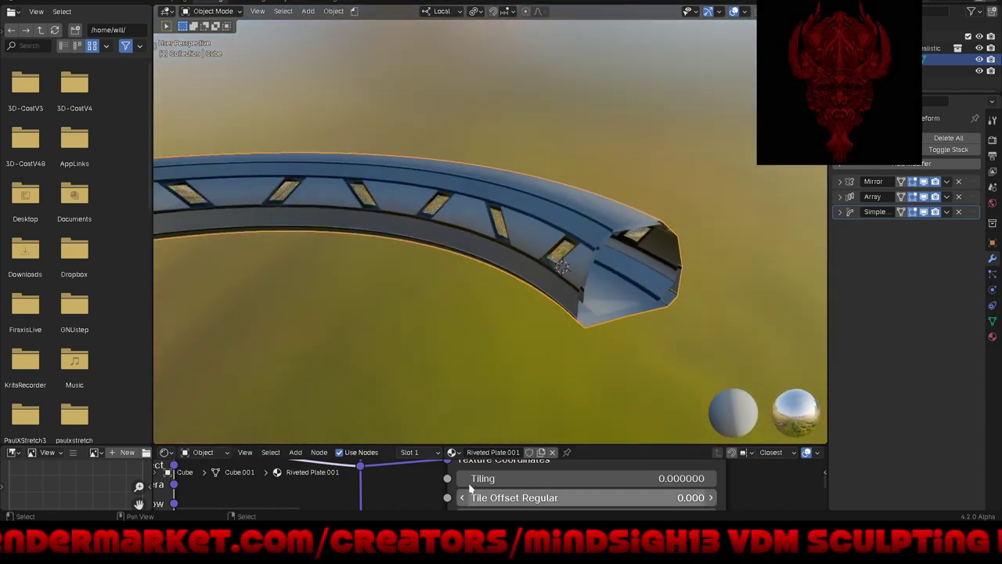
Step: Drag Tiling through negative values to reveal progressively finer scale patterns
drag(506, 478, 407, 478)
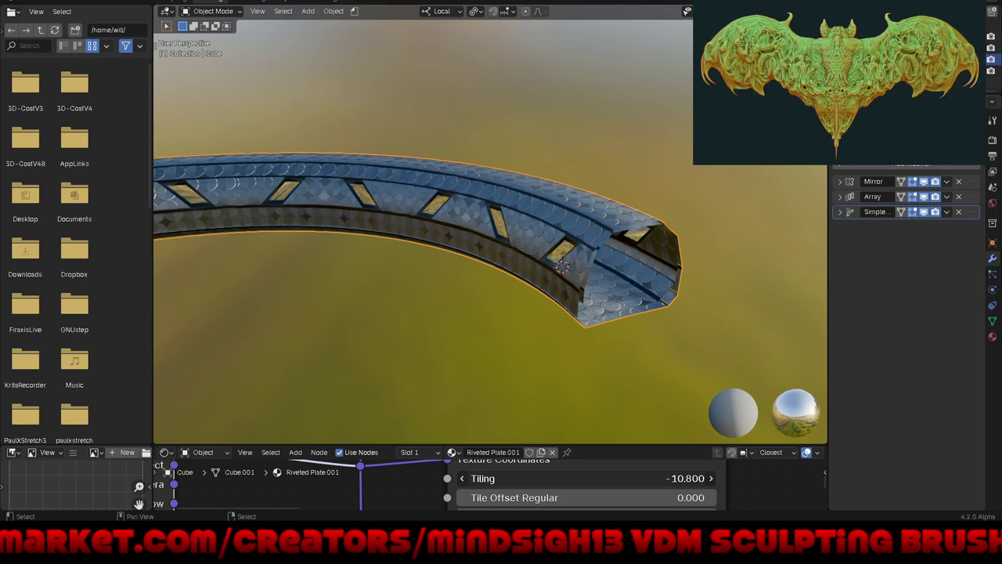
drag(407, 478, 376, 478)
drag(587, 478, 556, 477)
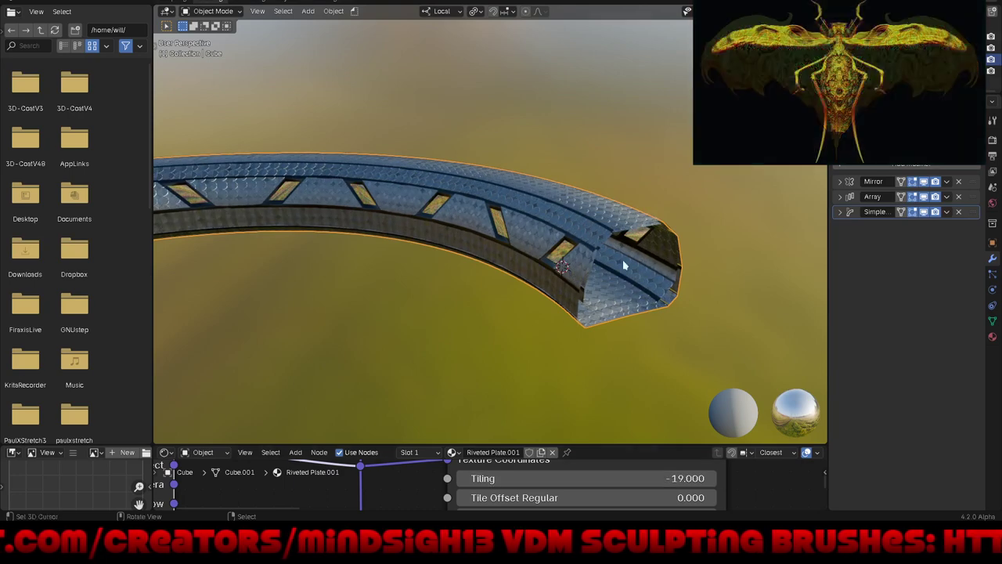
Step: Zoom in and look down the corridor interior toward the figure
middle_drag(623, 259, 579, 290)
scroll(563, 307, up, 4)
middle_drag(517, 318, 501, 310)
middle_drag(281, 294, 364, 264)
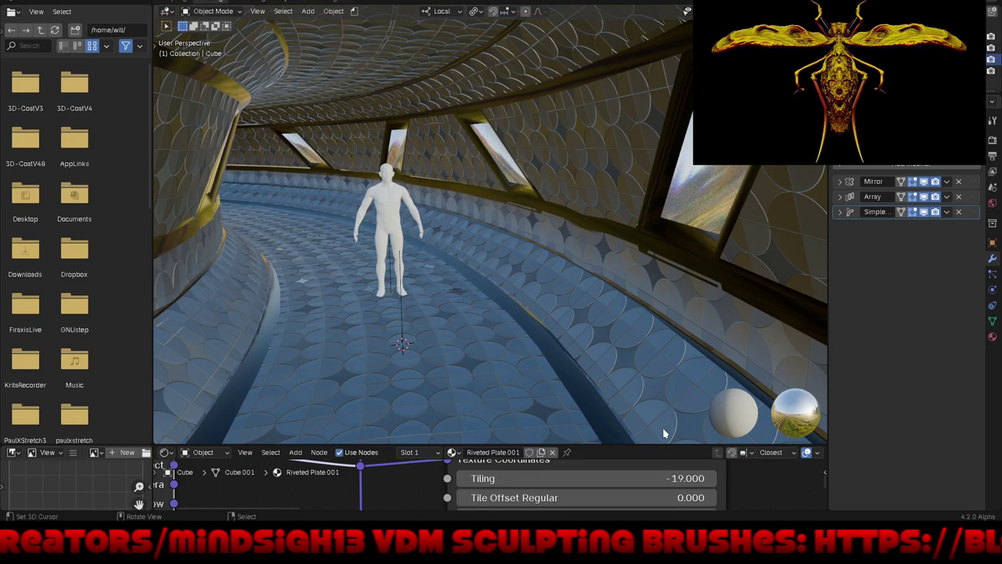
Step: Set Tiling to 7.100 and pull back to view the tube from outside
mouse_move(614, 474)
mouse_down()
mouse_move(694, 475)
mouse_move(663, 475)
mouse_up()
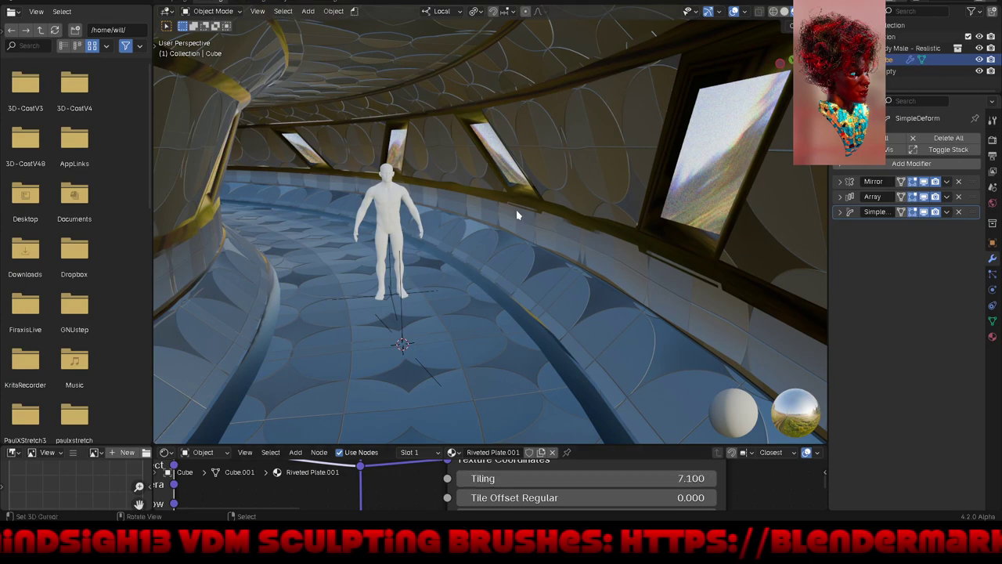
scroll(516, 209, down, 10)
mouse_move(516, 209)
middle_down()
mouse_move(483, 276)
mouse_move(516, 261)
middle_up()
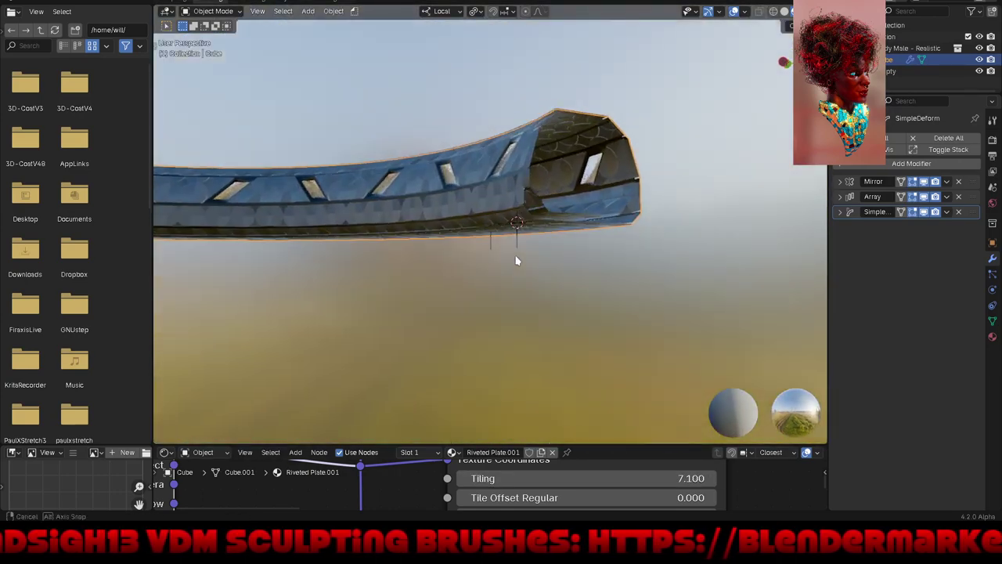
Step: Save the scene as sci_fi_hall.blend, enlarge the node editor, and pull a link from Tiling
click(27, 2)
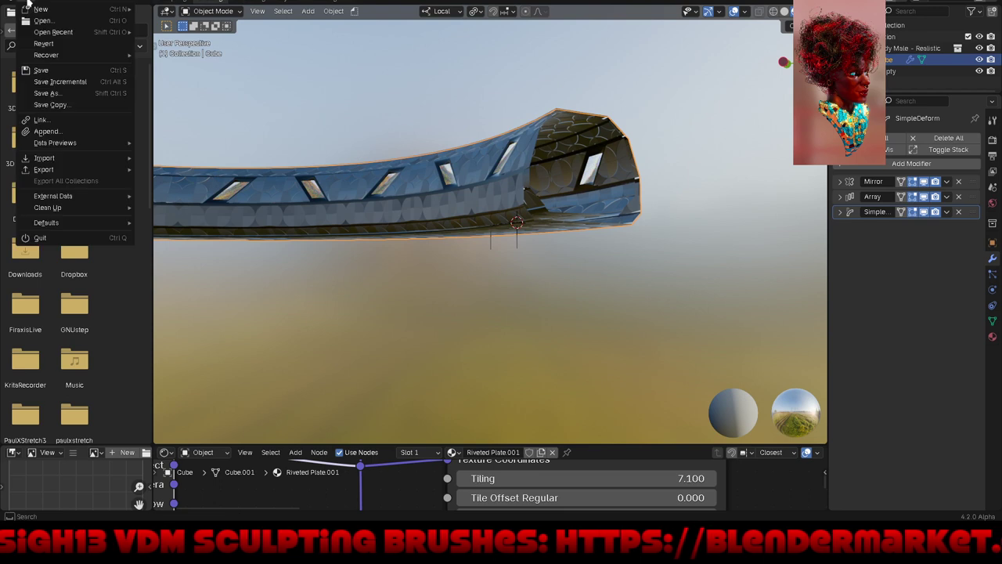
click(41, 71)
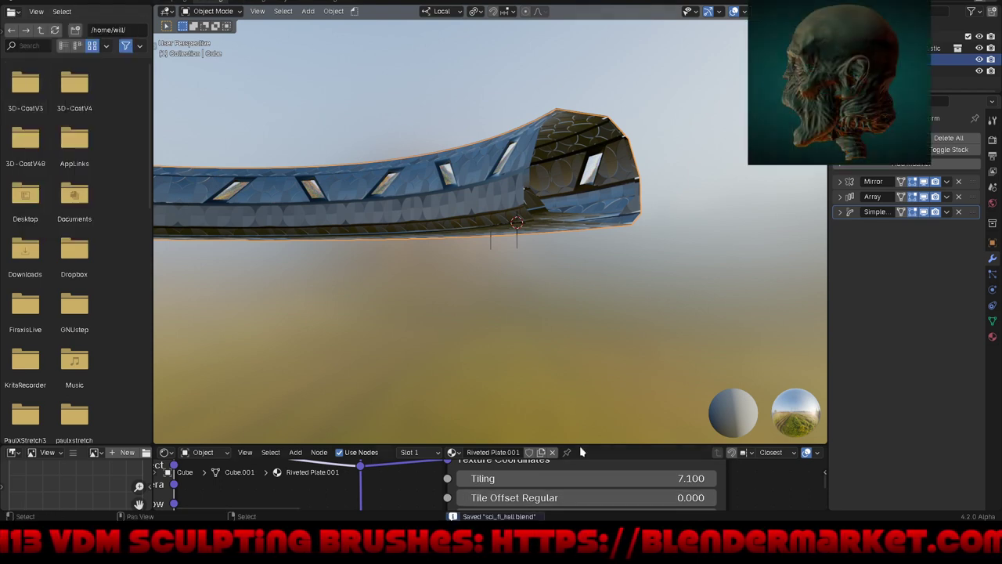
middle_drag(471, 120, 529, 210)
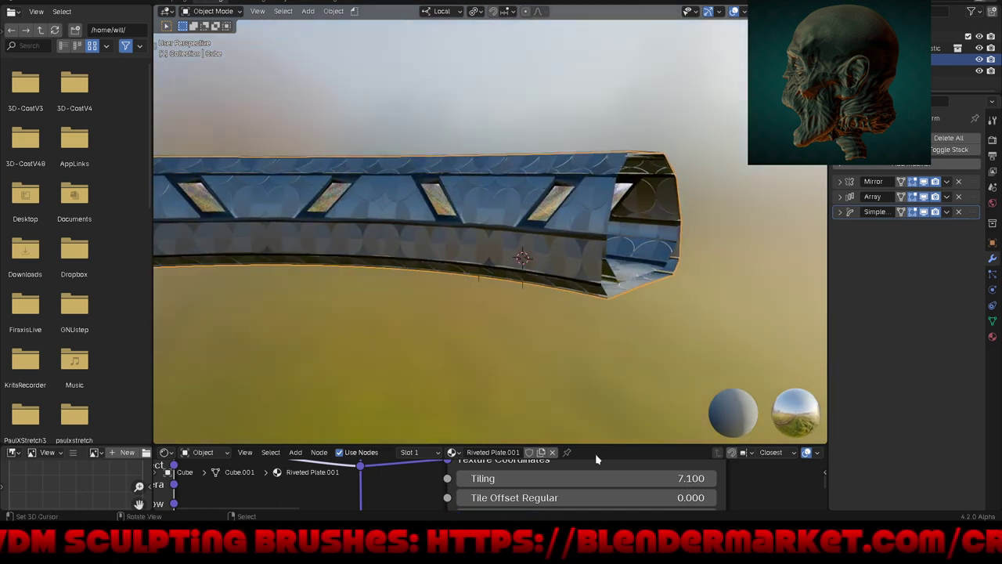
drag(600, 446, 600, 316)
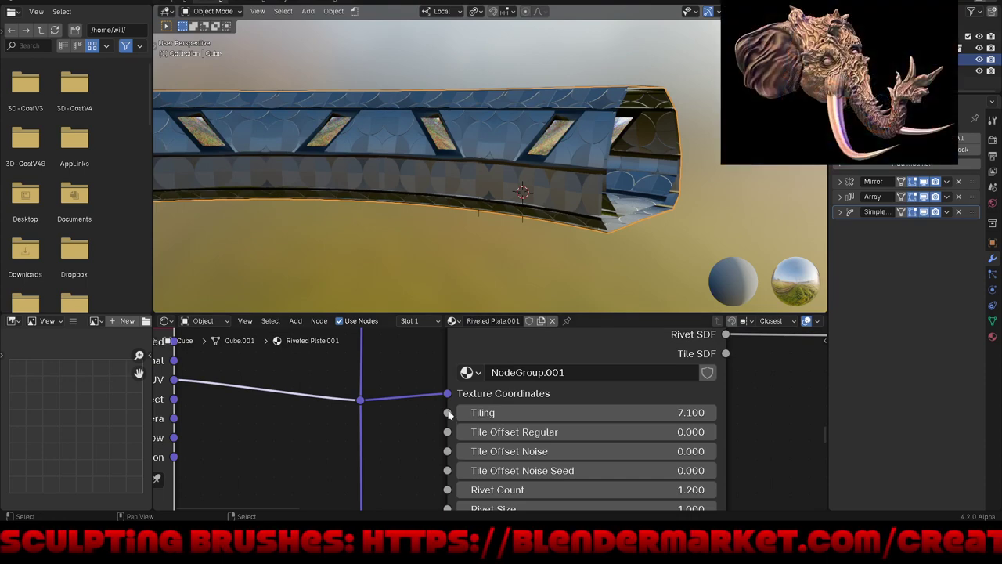
drag(449, 415, 296, 446)
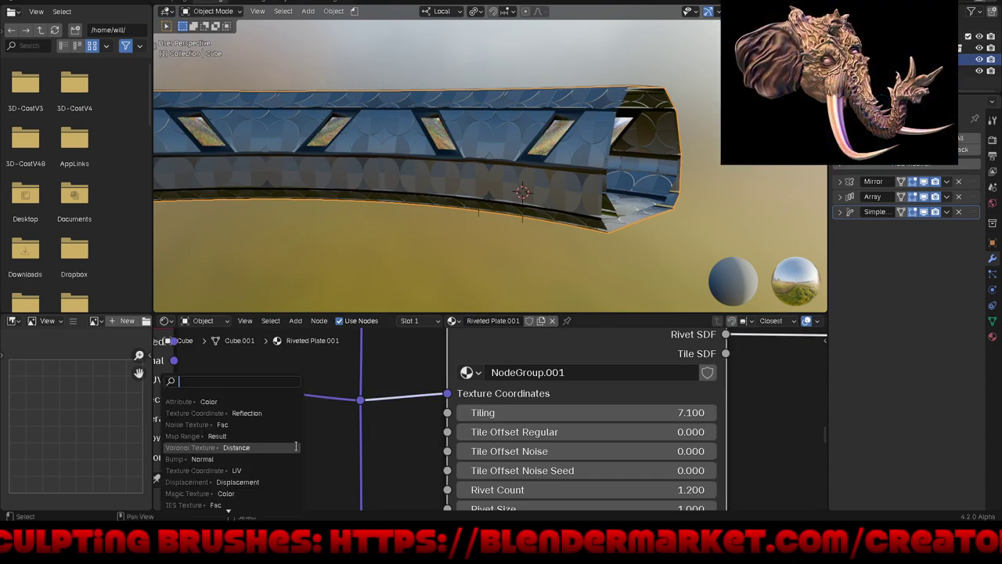
Step: Add a Brick Texture node on the Tiling link and bring it into view
text(br)
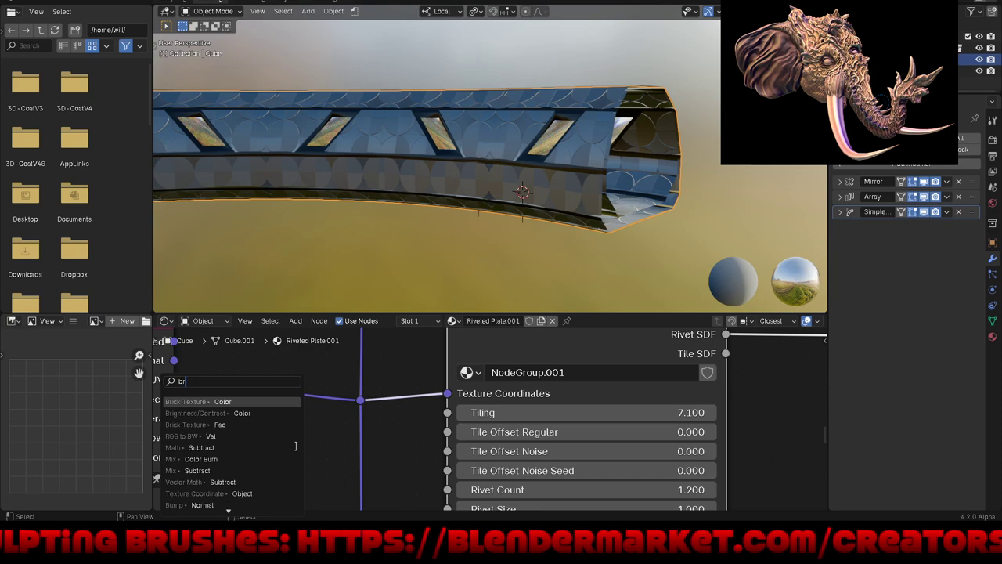
click(277, 401)
click(297, 398)
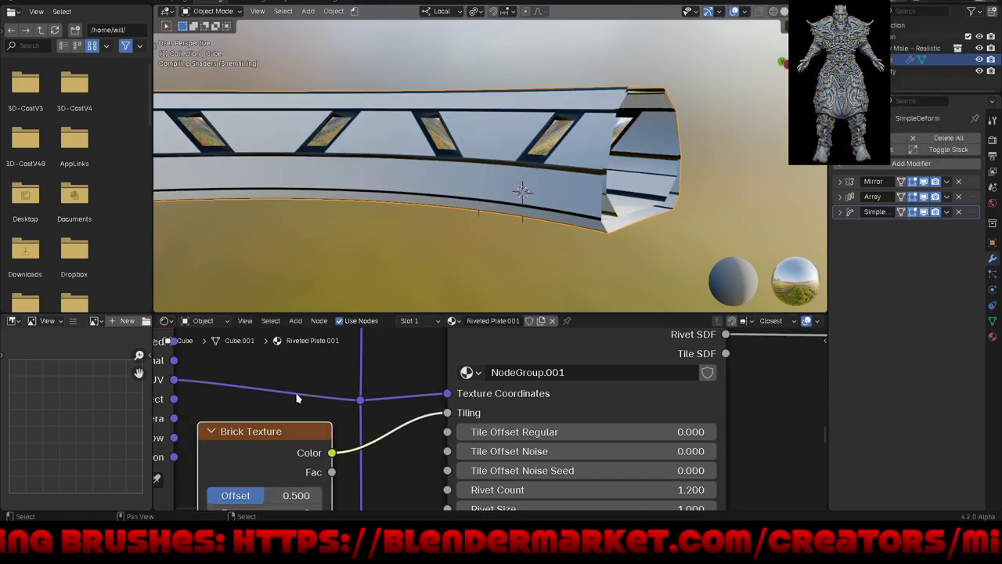
scroll(411, 378, down, 2)
middle_drag(382, 417, 523, 362)
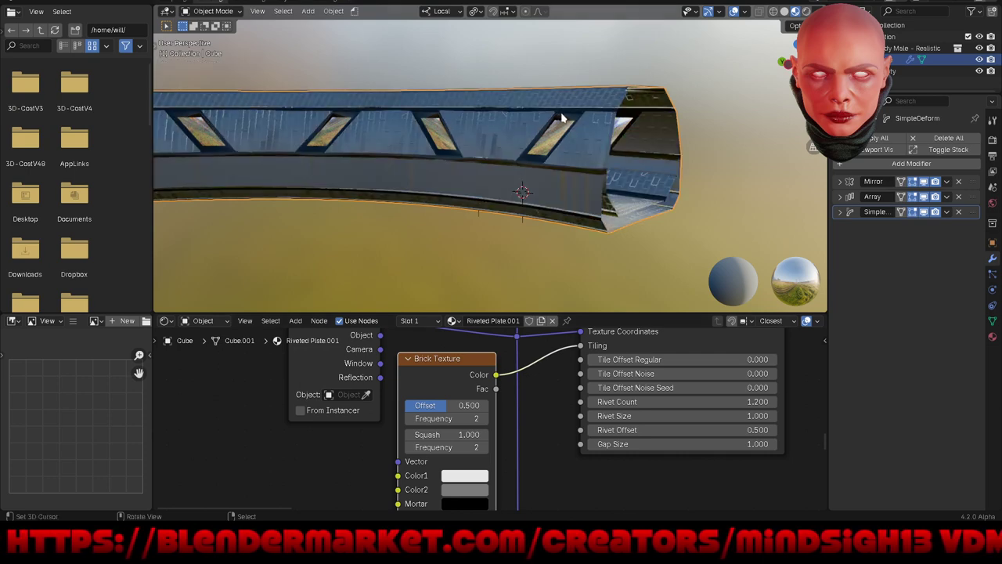
Step: Inspect the brick tiling on the corridor underside, then raise the offset Frequency to 10
scroll(572, 101, up, 2)
scroll(576, 109, up, 3)
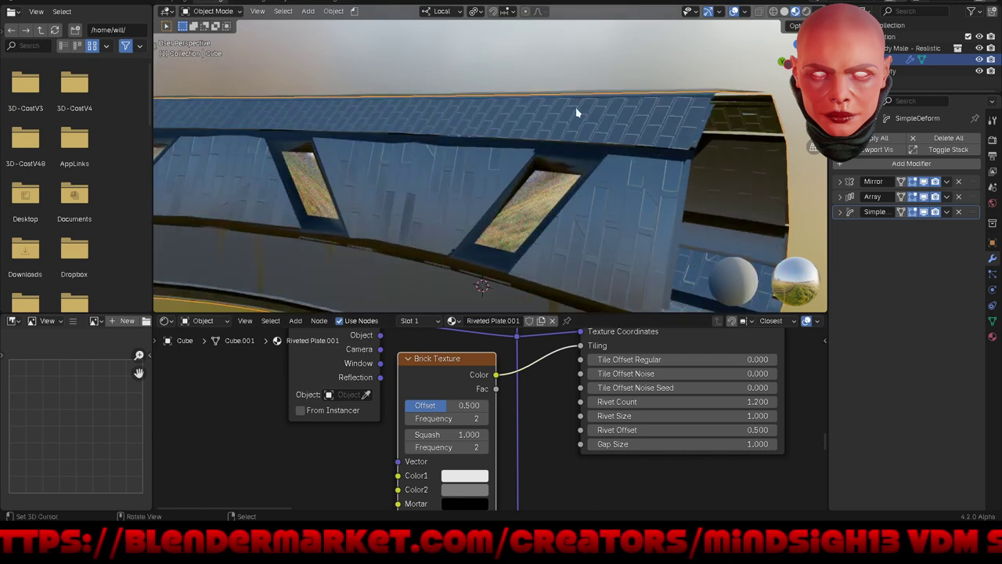
mouse_move(582, 117)
middle_down()
mouse_move(579, 188)
mouse_move(603, 157)
mouse_move(592, 77)
middle_up()
scroll(548, 172, down, 2)
scroll(494, 239, down, 2)
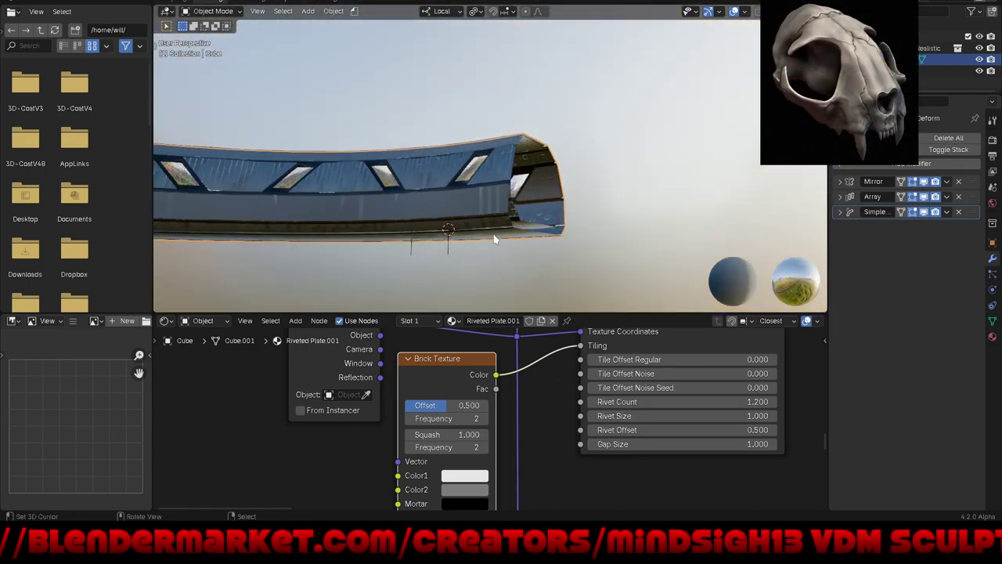
middle_drag(494, 239, 502, 229)
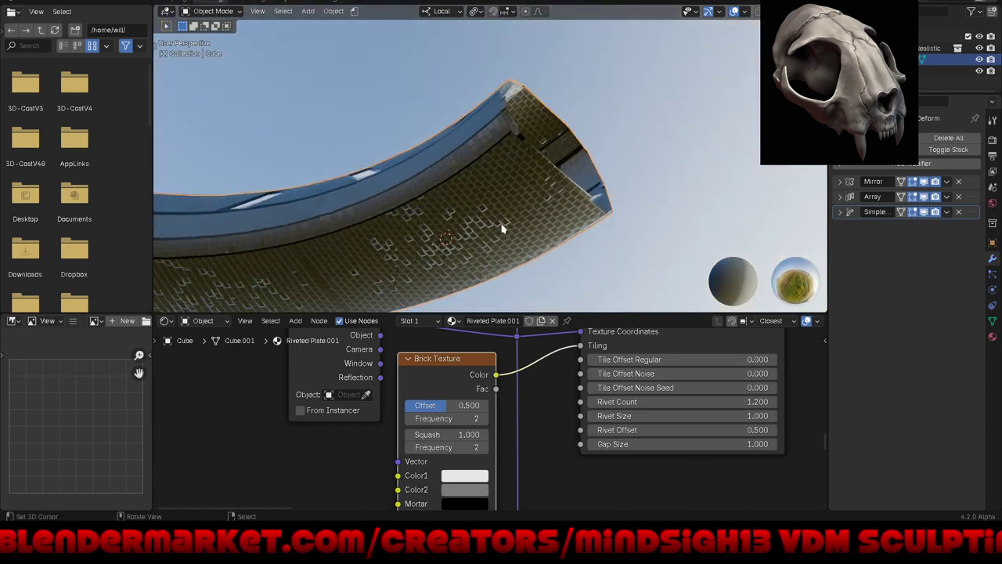
scroll(503, 228, up, 2)
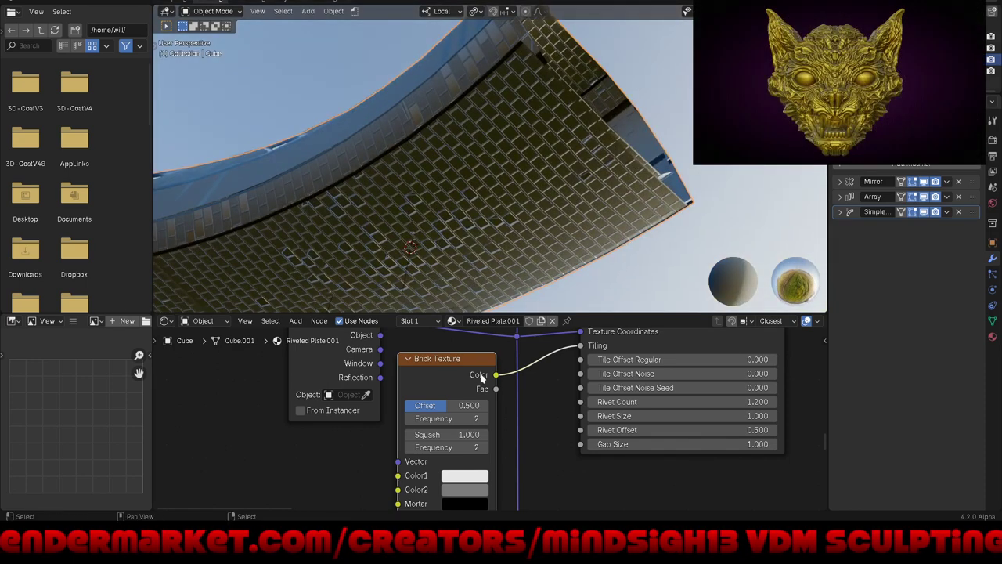
drag(446, 418, 478, 418)
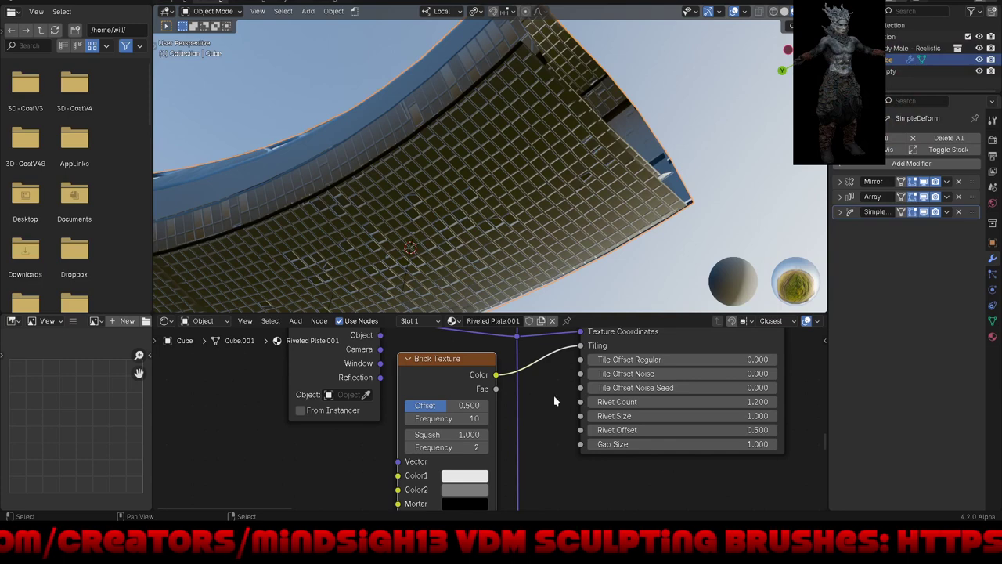
Step: Drop the Brick Texture offset Frequency from 10 to 1 and bring its outputs into view
mouse_move(537, 184)
middle_down()
mouse_move(538, 169)
mouse_move(516, 270)
mouse_move(493, 260)
mouse_move(464, 163)
middle_up()
scroll(442, 159, up, 4)
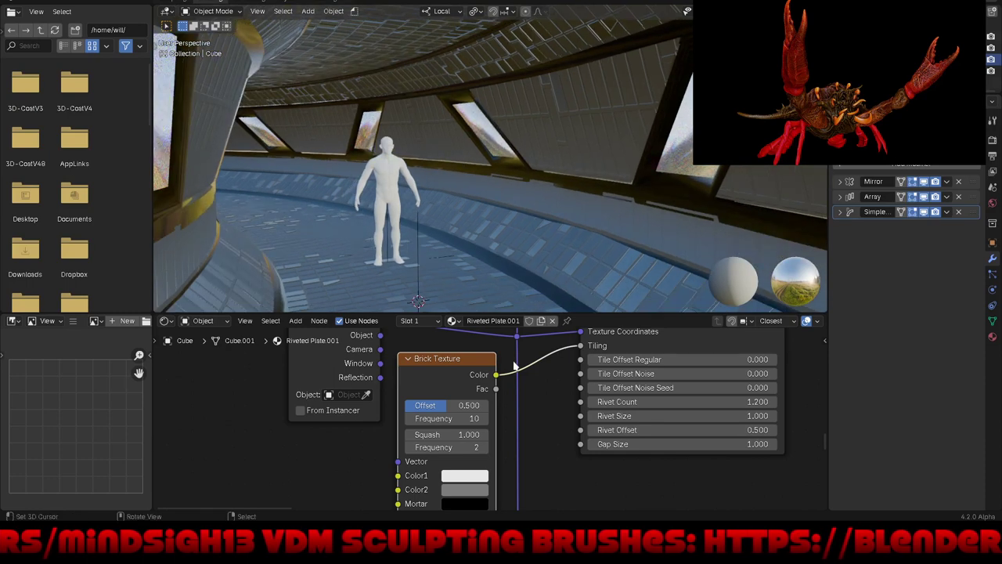
mouse_move(419, 422)
middle_down()
mouse_move(443, 403)
mouse_move(434, 424)
middle_up()
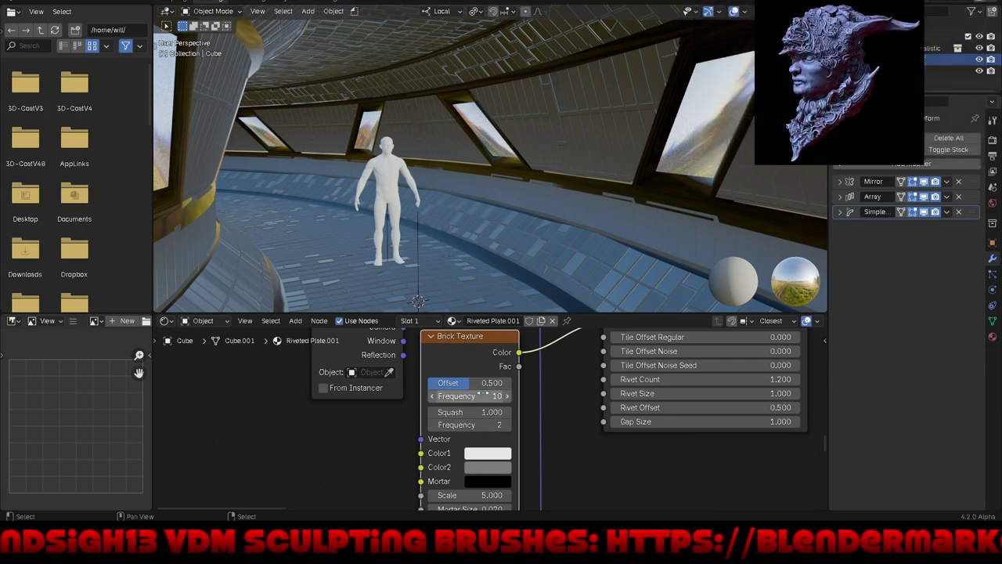
drag(470, 395, 439, 396)
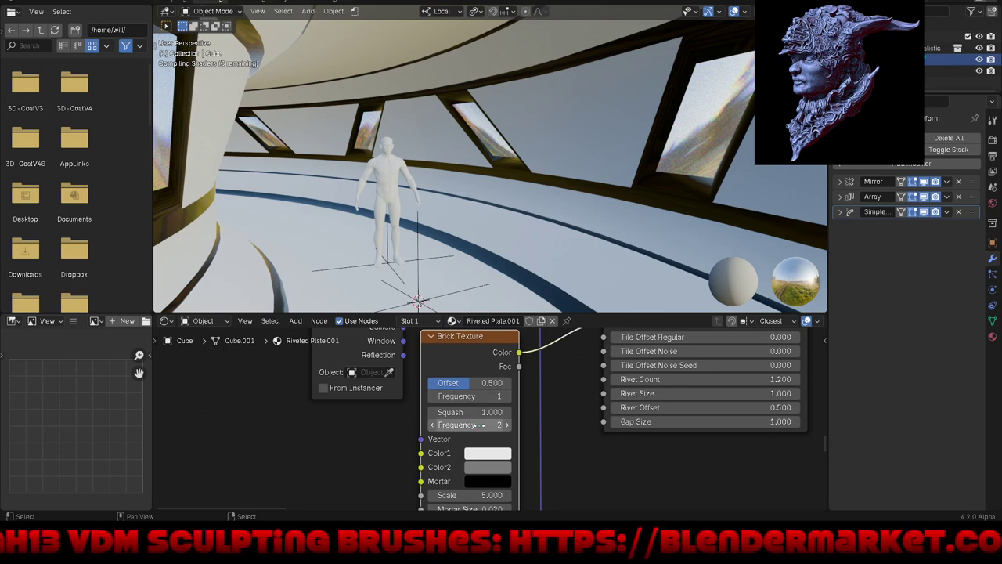
middle_drag(524, 367, 503, 422)
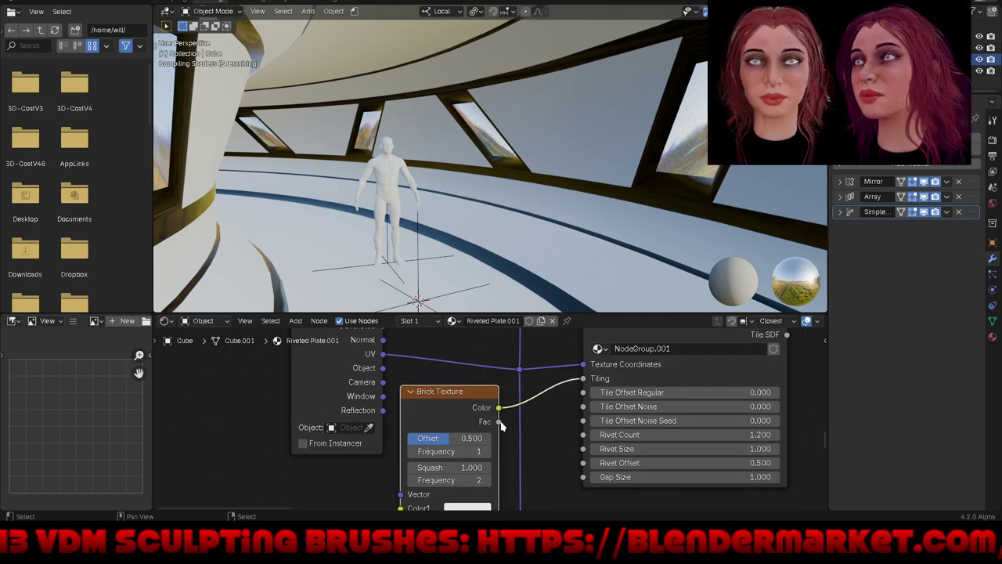
Step: Link Brick Fac to the plate Tiling and add a Voronoi Texture node to its left
drag(502, 425, 583, 379)
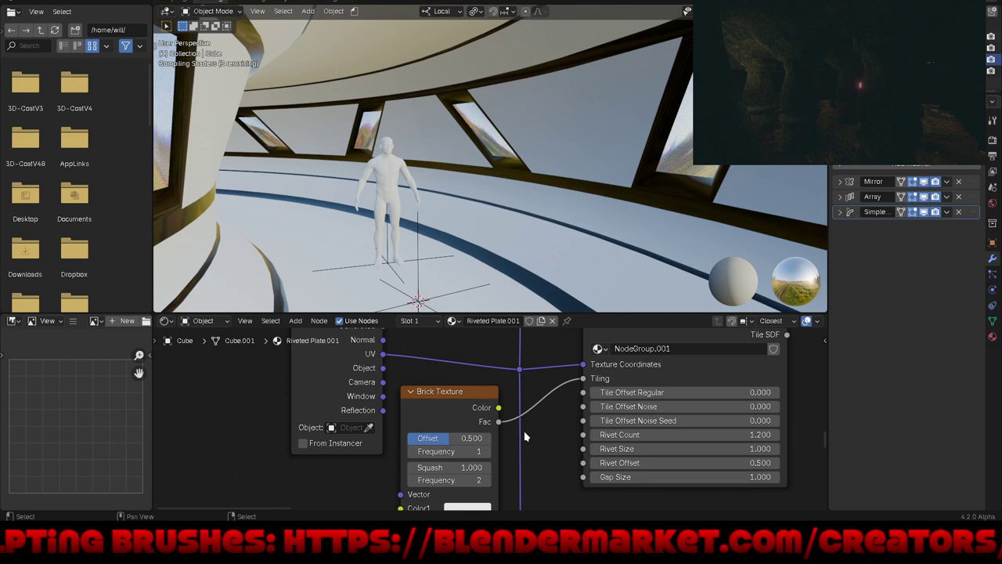
middle_drag(524, 434, 585, 337)
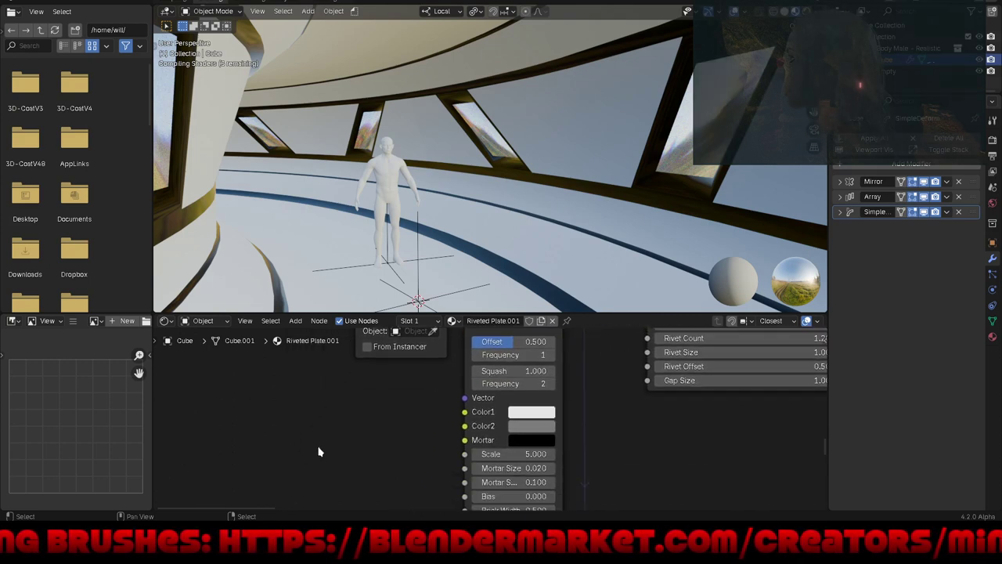
key(shift+a)
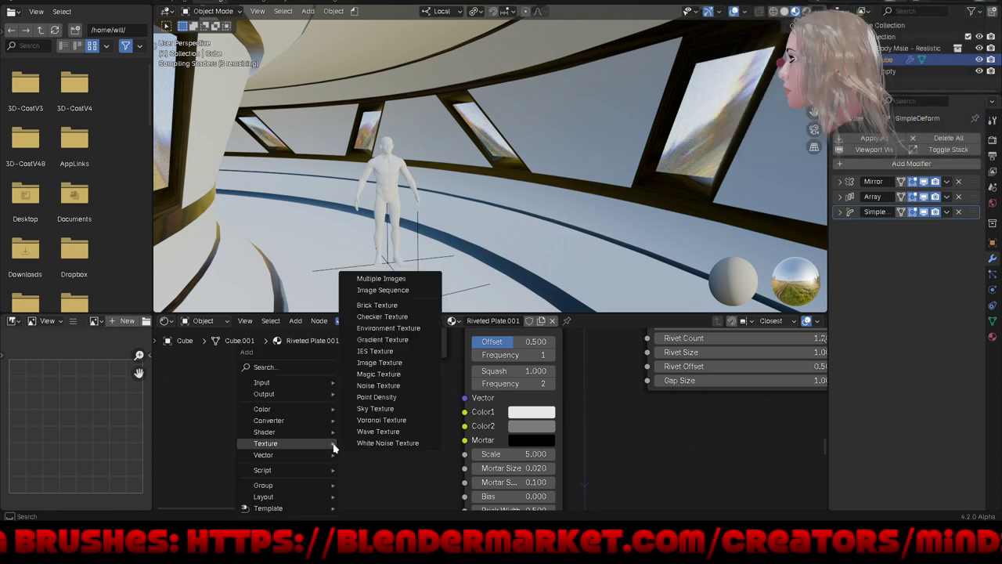
click(381, 420)
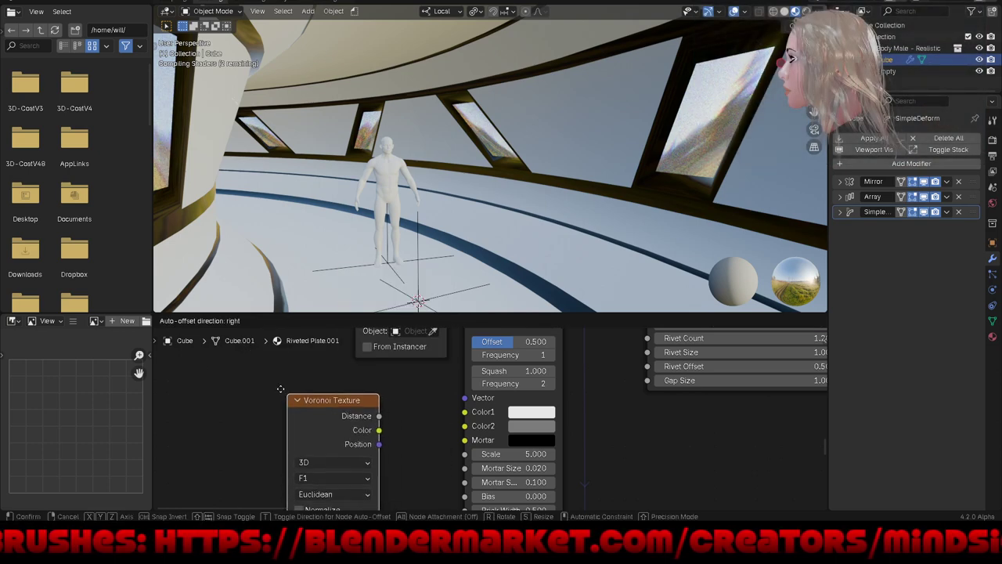
click(381, 420)
Step: Connect the Voronoi Position output to the Brick Texture's Vector input
scroll(397, 420, down, 2)
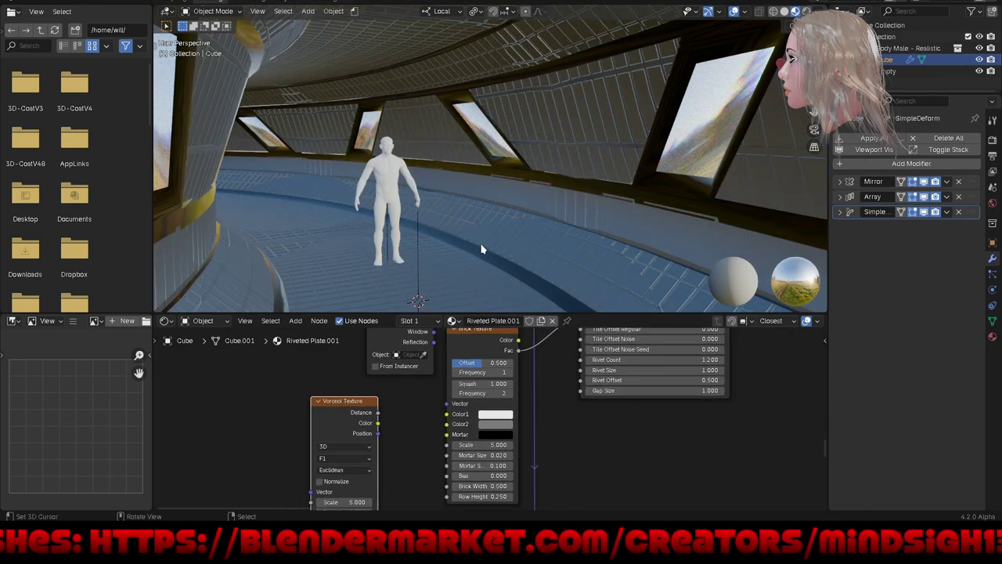
mouse_move(482, 249)
middle_down()
mouse_move(530, 238)
mouse_move(553, 267)
mouse_move(538, 19)
mouse_move(509, 306)
mouse_move(493, 274)
mouse_move(477, 14)
middle_up()
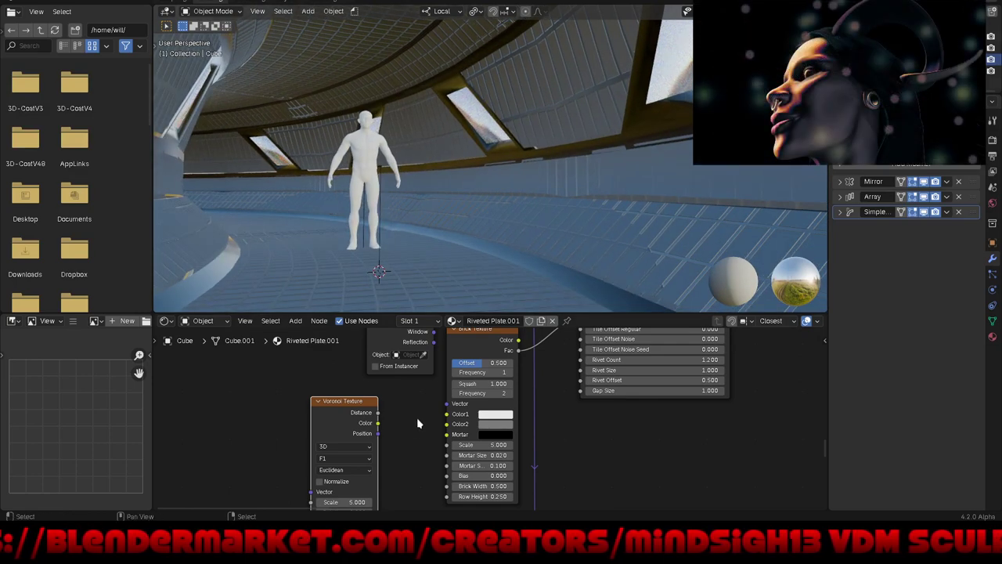
middle_drag(422, 397, 429, 435)
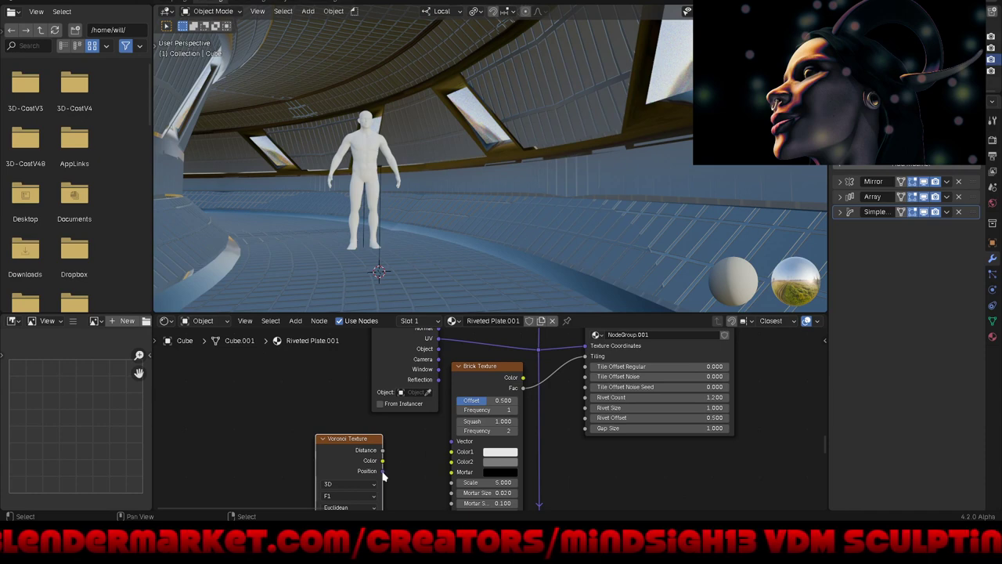
drag(383, 471, 451, 441)
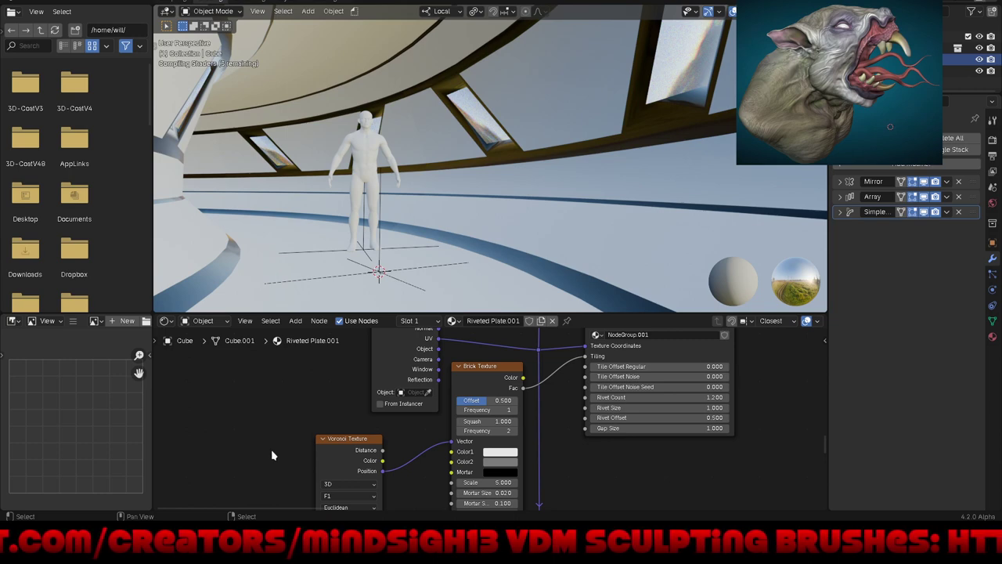
Step: Join the empty image editor area into the node editor
right_click(151, 411)
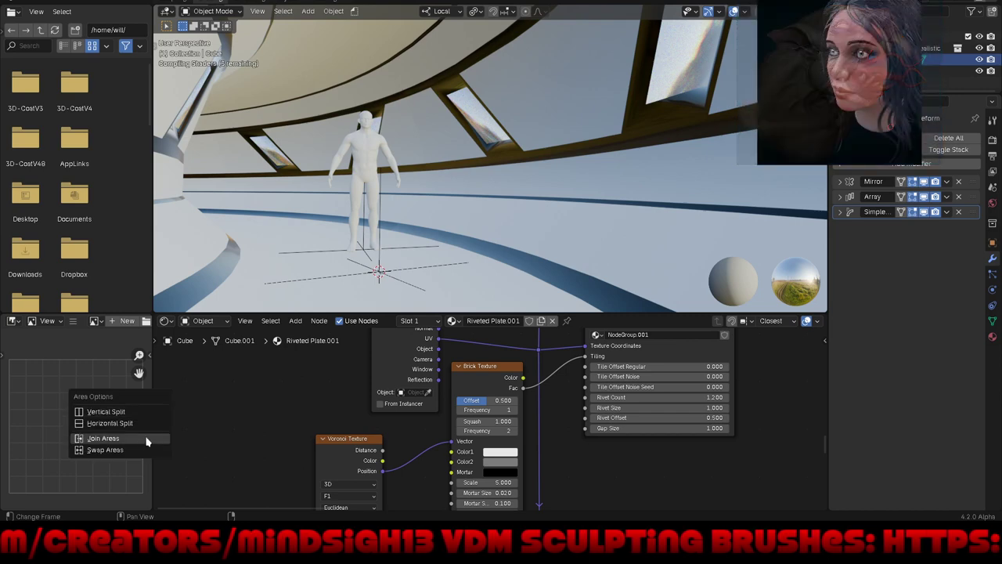
click(145, 437)
click(127, 436)
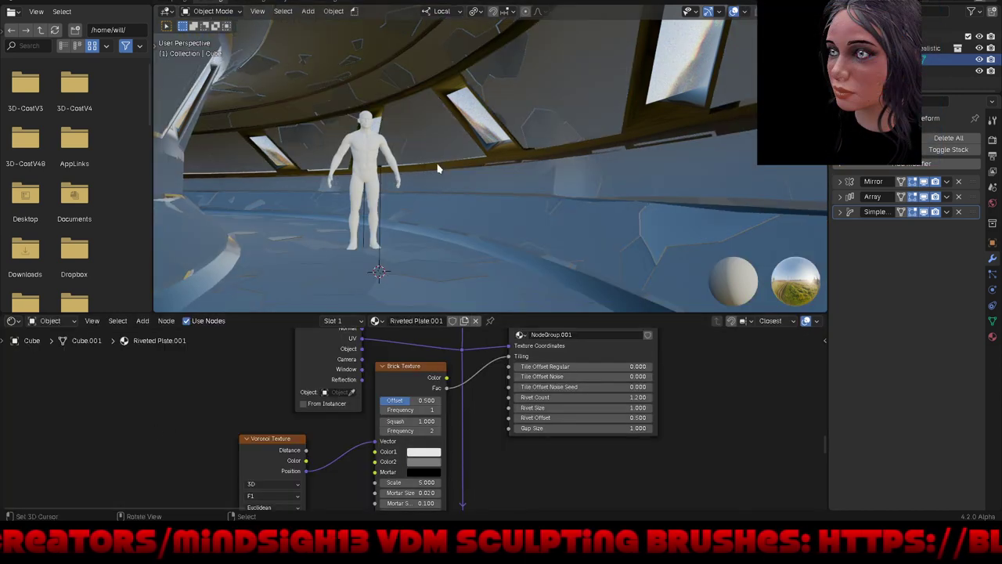
Step: Orbit around the ring from outside and below, ending on a close view of the figure
mouse_move(437, 169)
middle_down()
mouse_move(419, 198)
mouse_move(358, 246)
mouse_move(274, 208)
mouse_move(384, 144)
mouse_move(725, 164)
mouse_move(718, 157)
middle_up()
scroll(439, 163, down, 5)
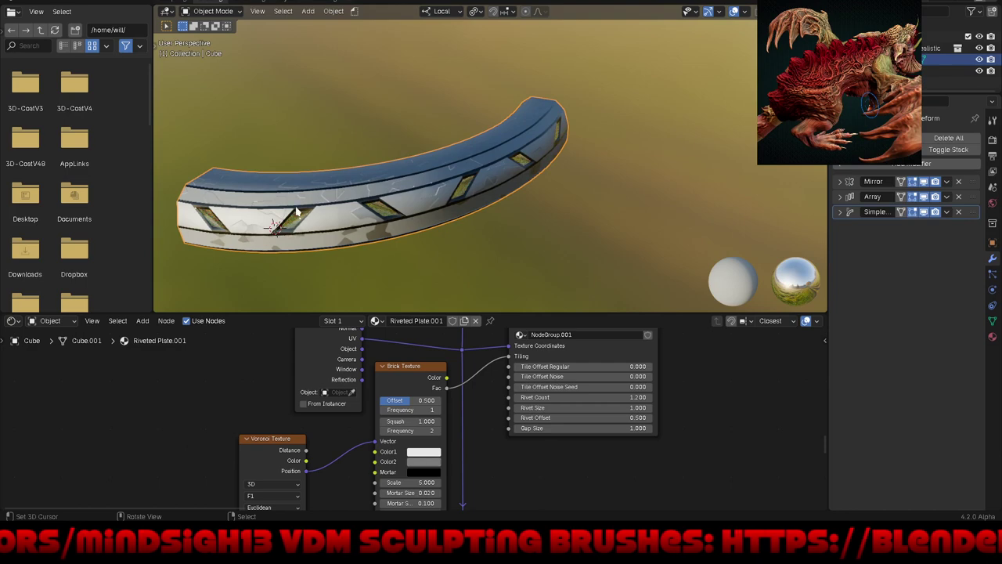
scroll(313, 228, up, 3)
mouse_move(313, 228)
middle_down()
mouse_move(371, 195)
mouse_move(384, 197)
mouse_move(374, 222)
mouse_move(389, 224)
mouse_move(449, 187)
mouse_move(437, 193)
mouse_move(623, 196)
mouse_move(593, 175)
mouse_move(594, 184)
middle_up()
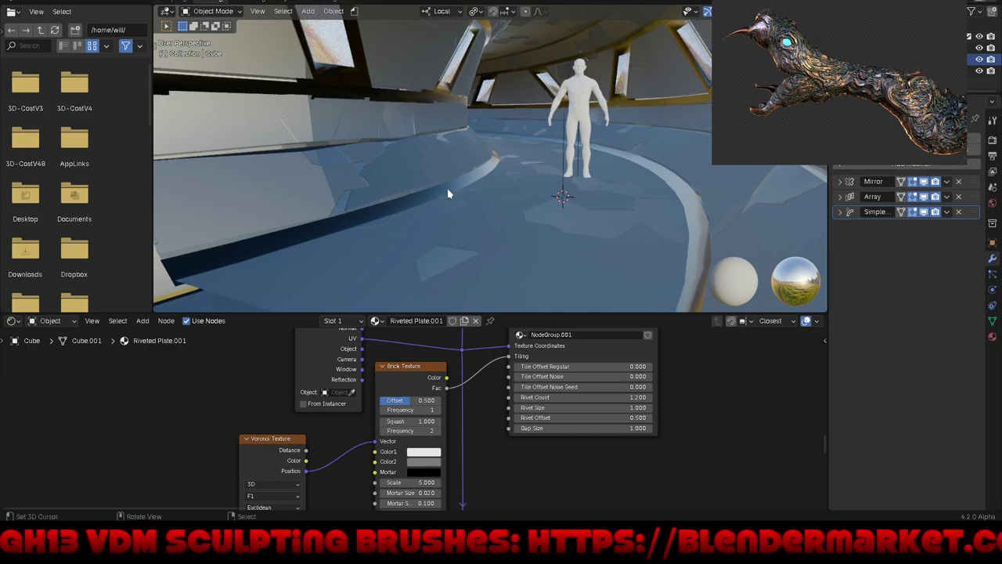
mouse_move(448, 193)
middle_down()
mouse_move(467, 152)
mouse_move(445, 163)
mouse_move(575, 136)
mouse_move(583, 104)
mouse_move(602, 120)
mouse_move(450, 234)
middle_up()
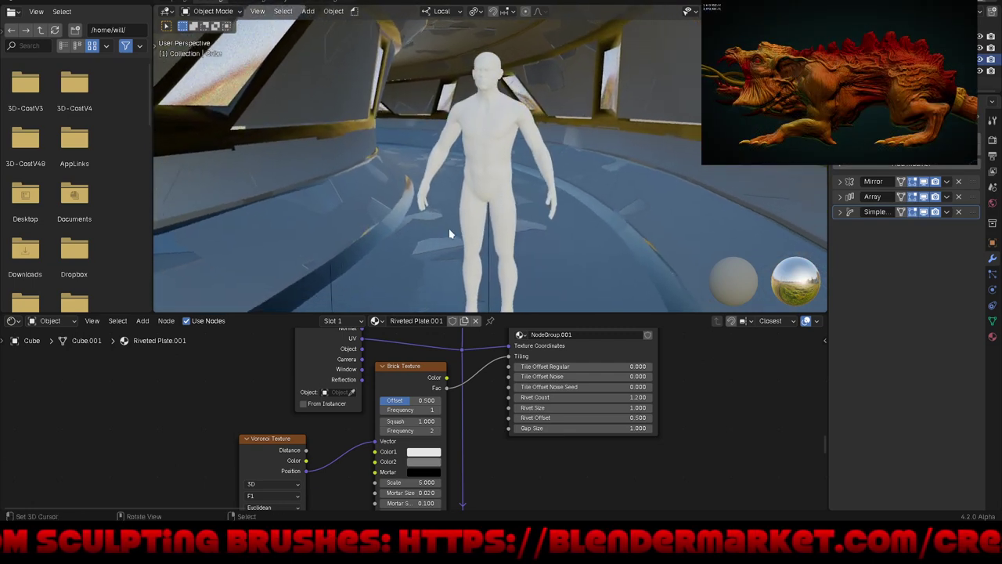
scroll(450, 232, down, 2)
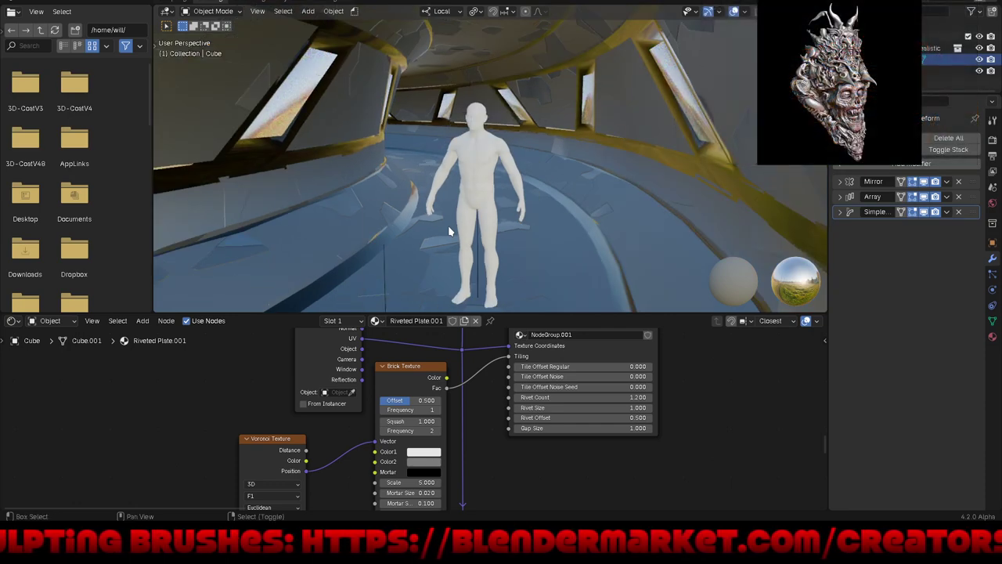
Step: Add a camera aligned to the current view and shift its framing toward the figure
key(shift+a)
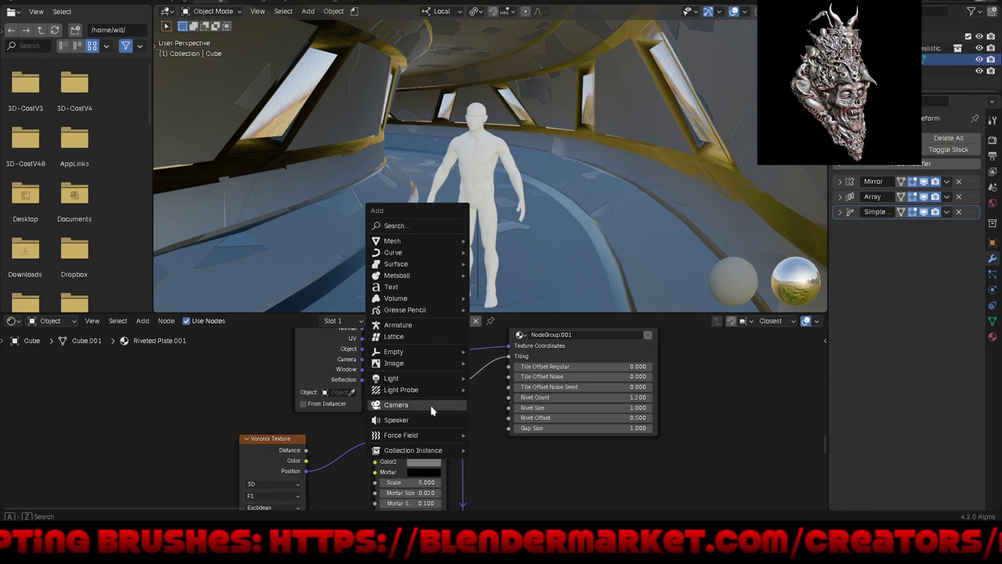
click(432, 406)
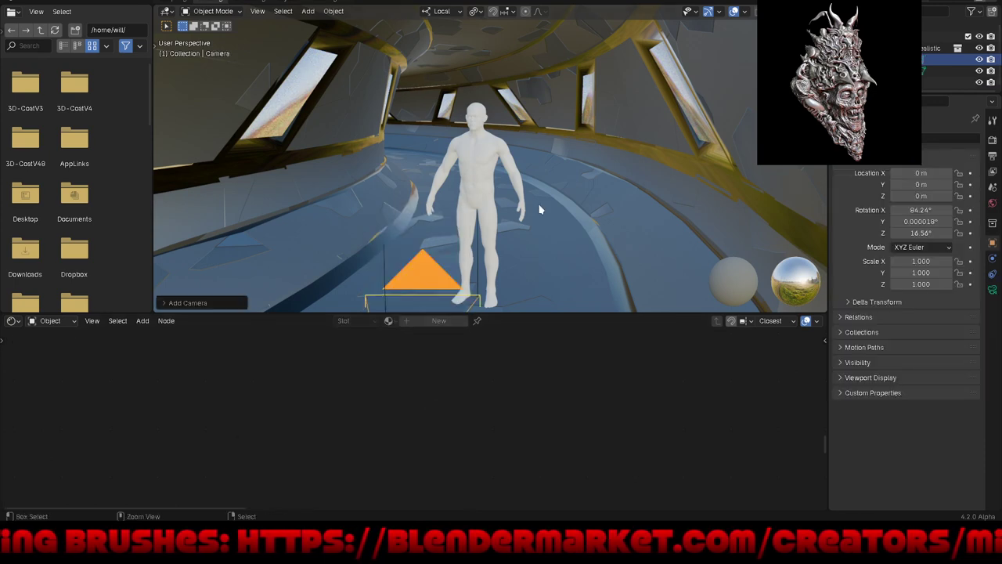
key(ctrl+alt+KP_0)
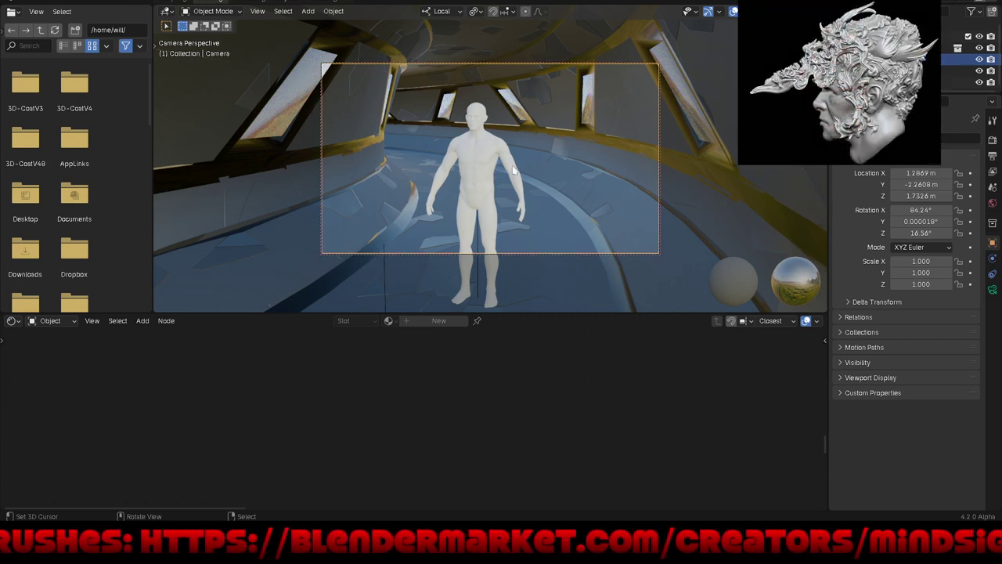
click(484, 160)
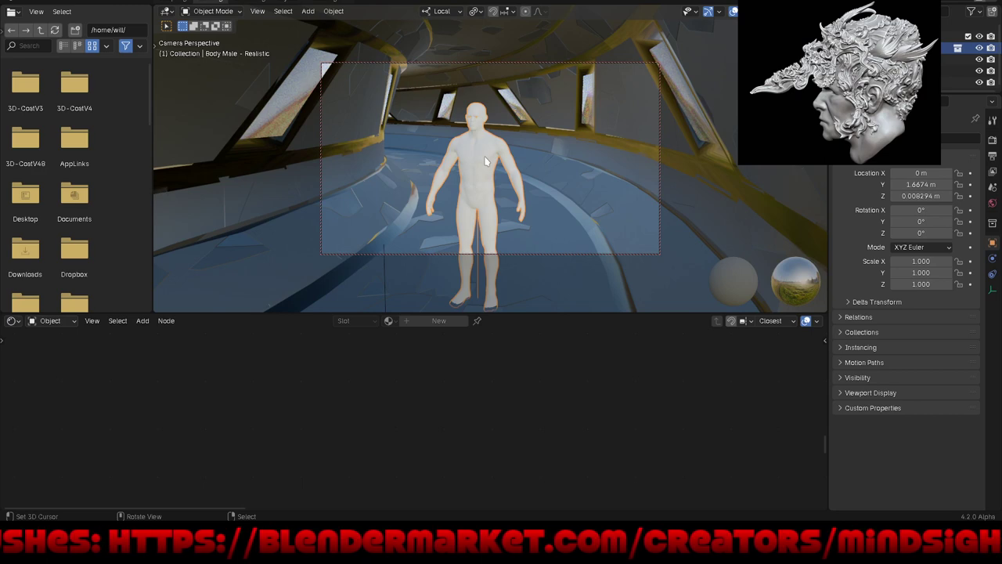
scroll(485, 160, down, 1)
scroll(485, 161, down, 2)
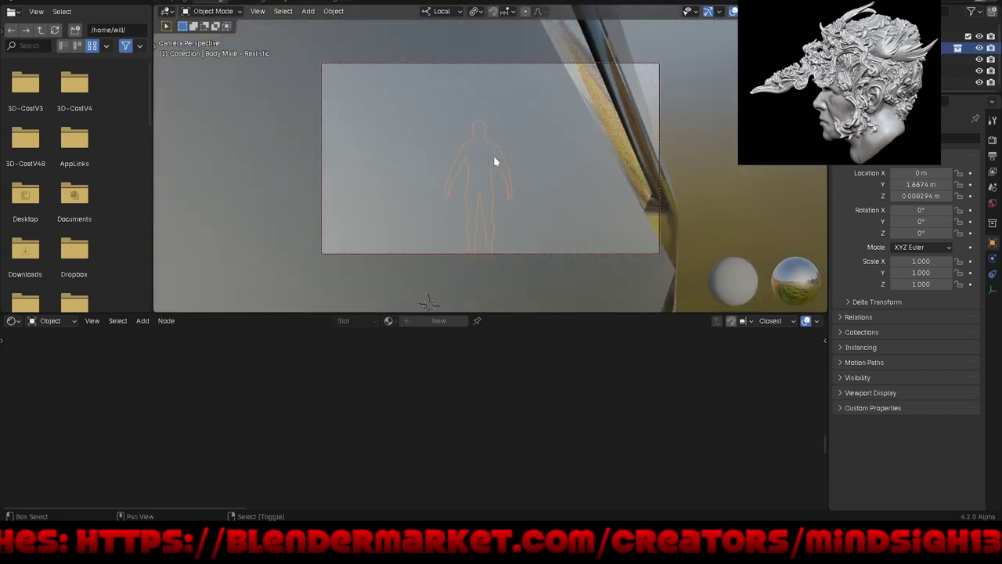
mouse_move(494, 162)
shift+middle_down()
mouse_move(813, 166)
mouse_move(139, 163)
shift+middle_up()
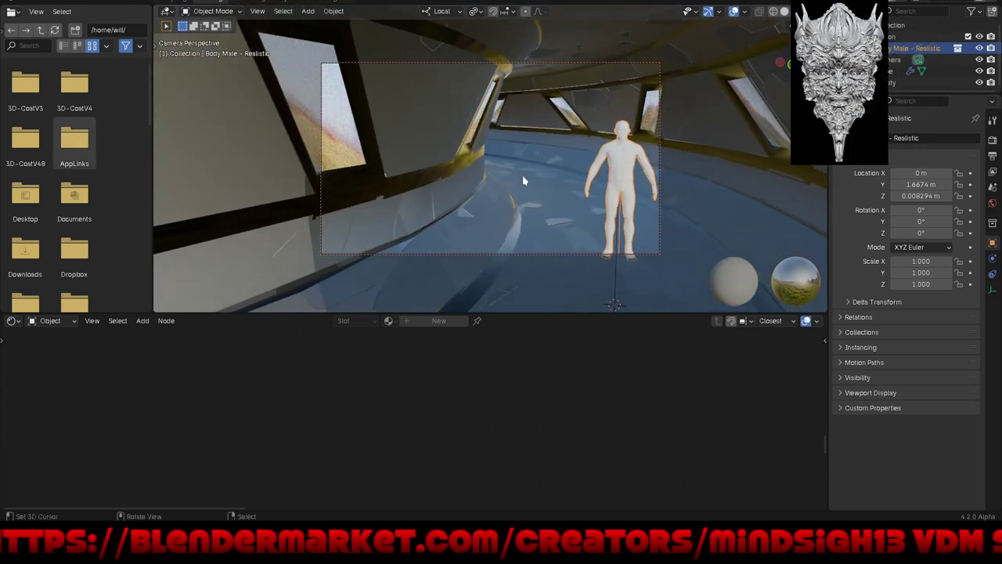
Step: Try rotating the figure and then the camera about Z, cancelling each attempt
key(r)
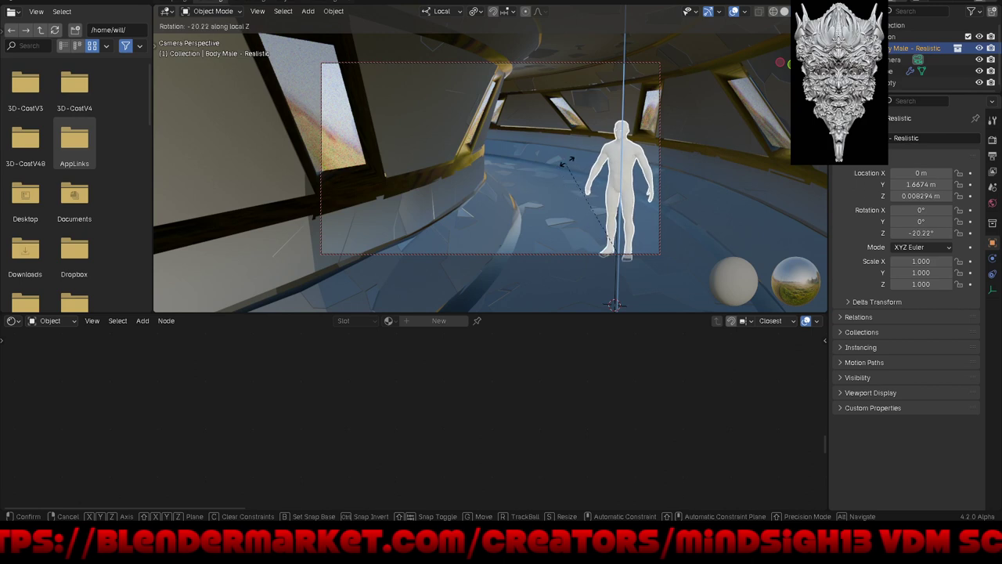
right_click(568, 164)
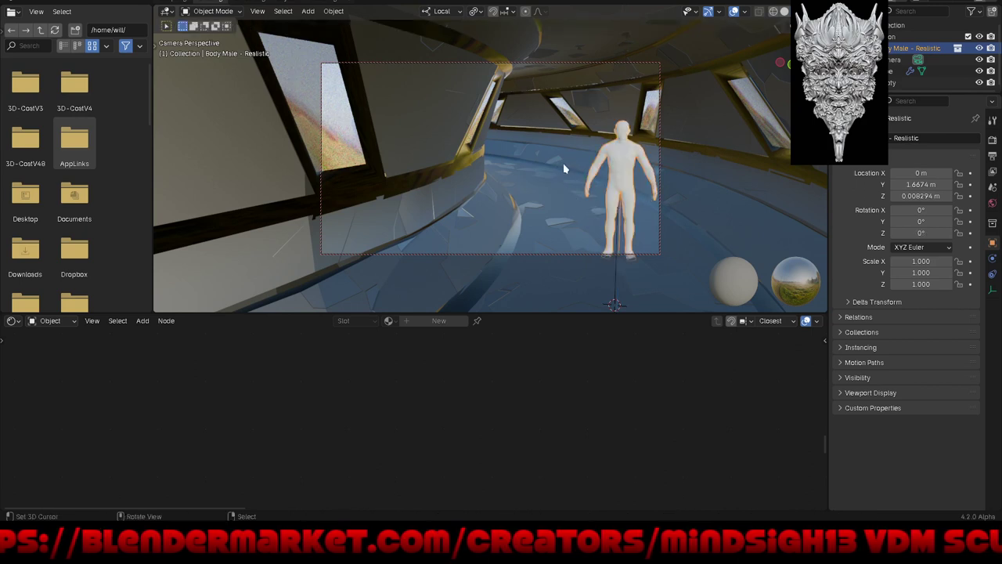
click(616, 67)
key(r)
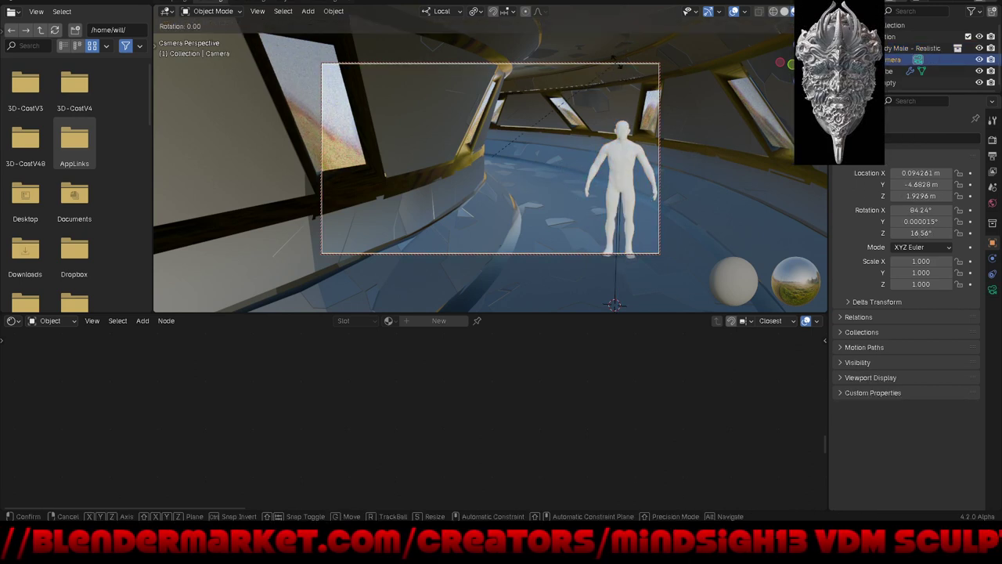
key(z)
key(z)
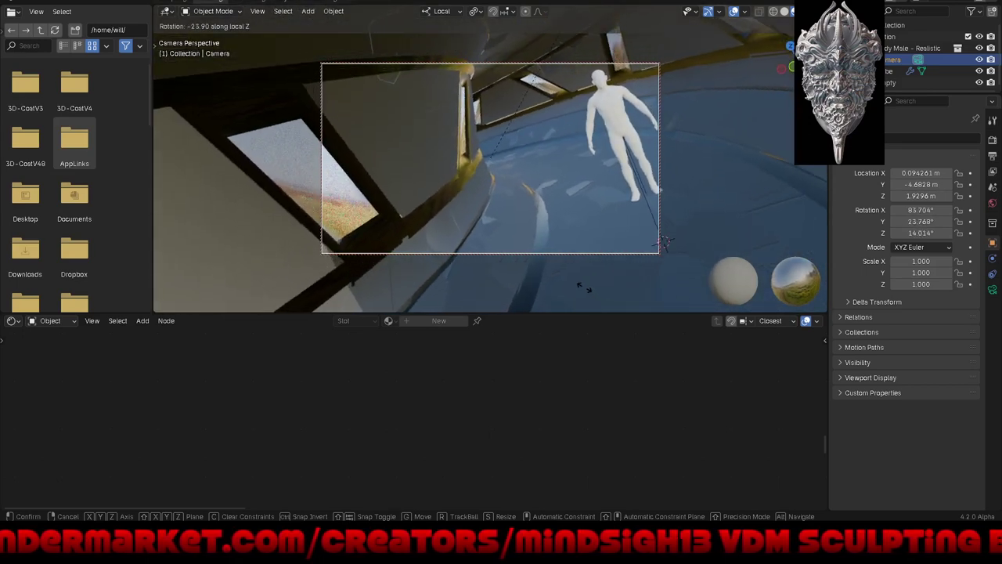
key(Escape)
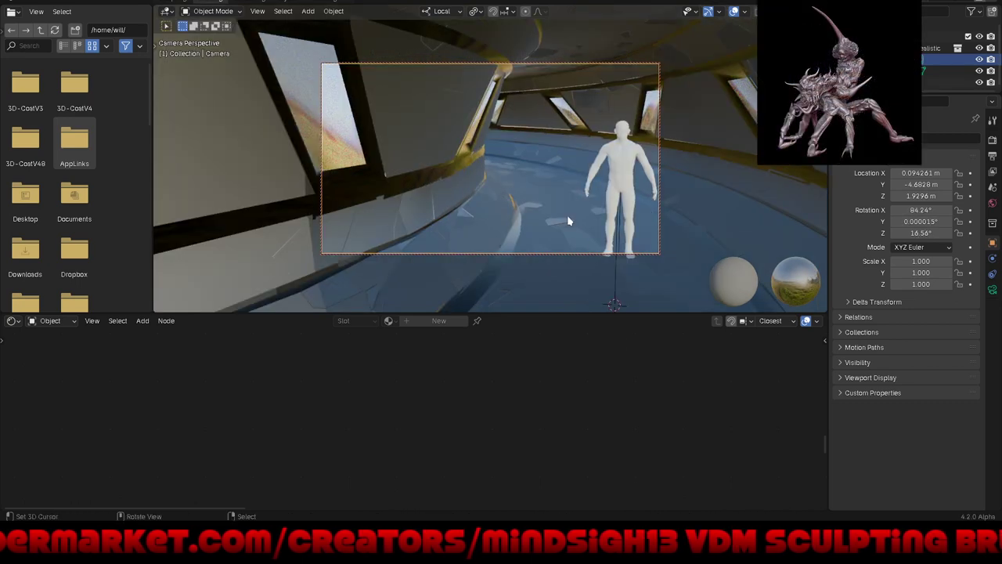
key(r)
key(z)
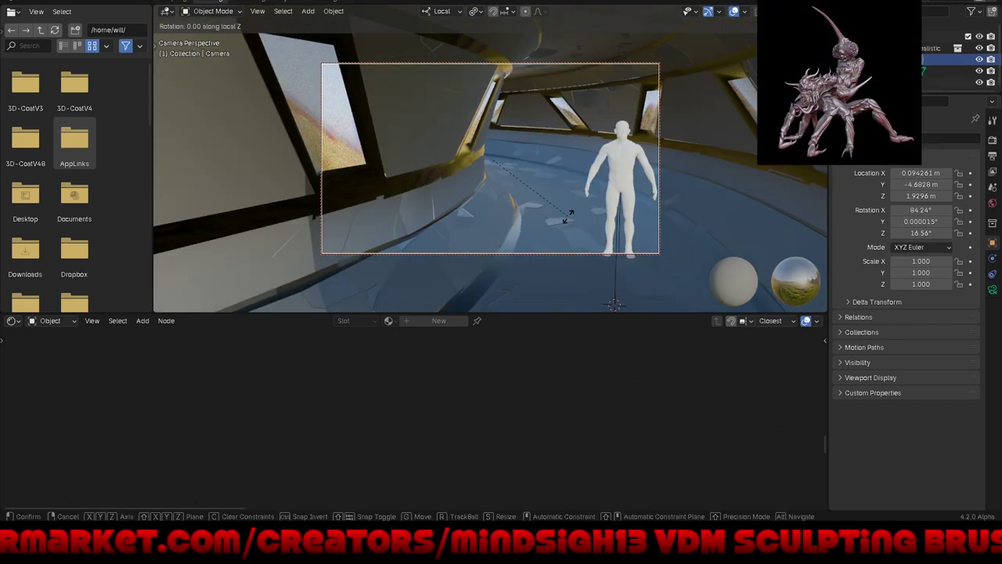
key(Escape)
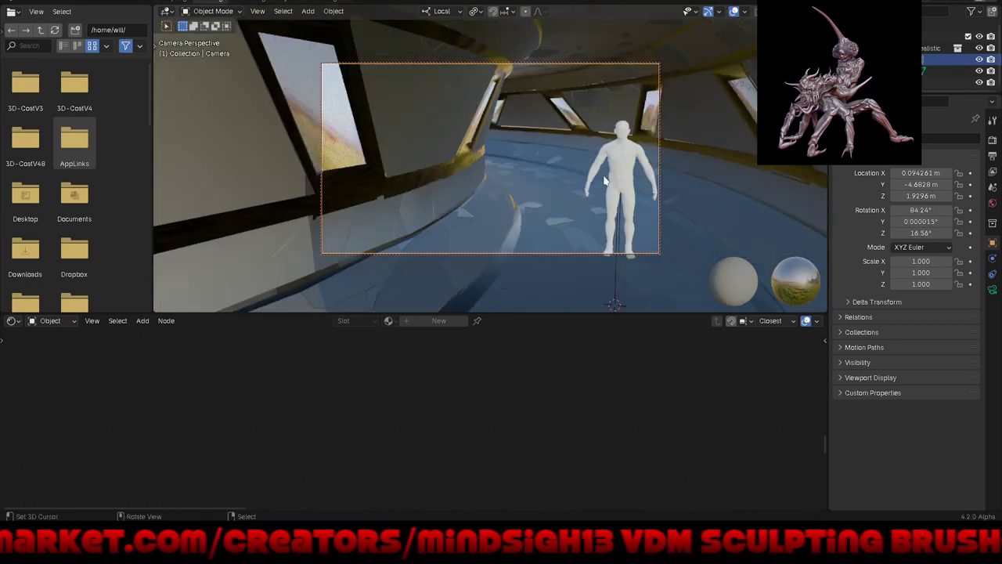
Step: Switch Transform Orientation to Global and rotate the camera about Z to centre the figure (2.5847°)
click(481, 13)
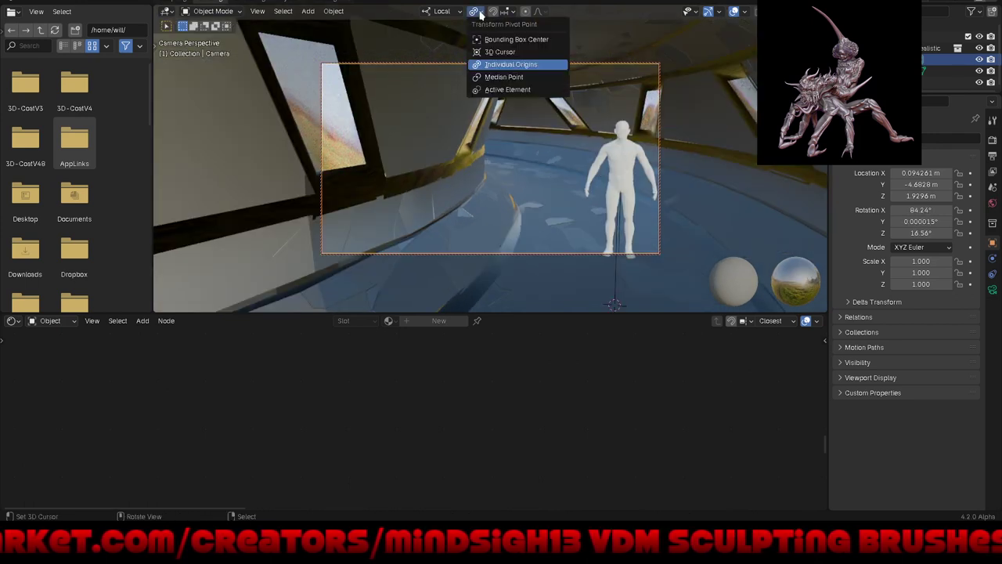
click(470, 51)
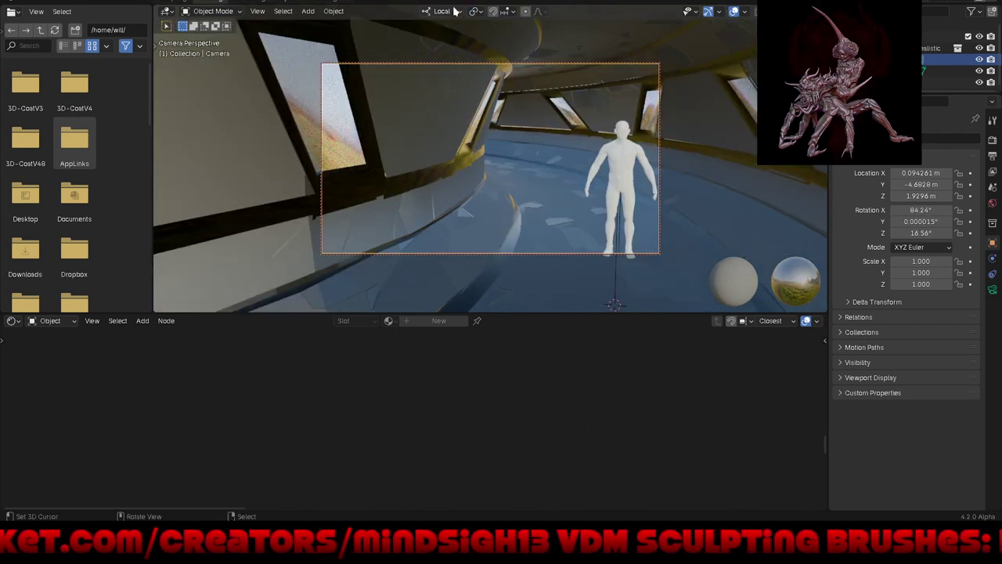
click(456, 11)
click(439, 49)
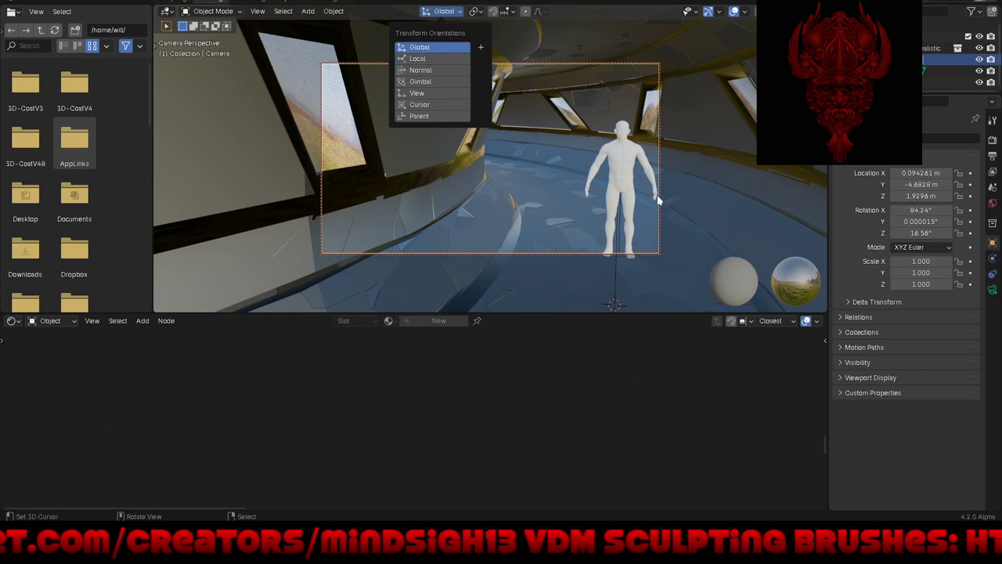
key(r)
key(z)
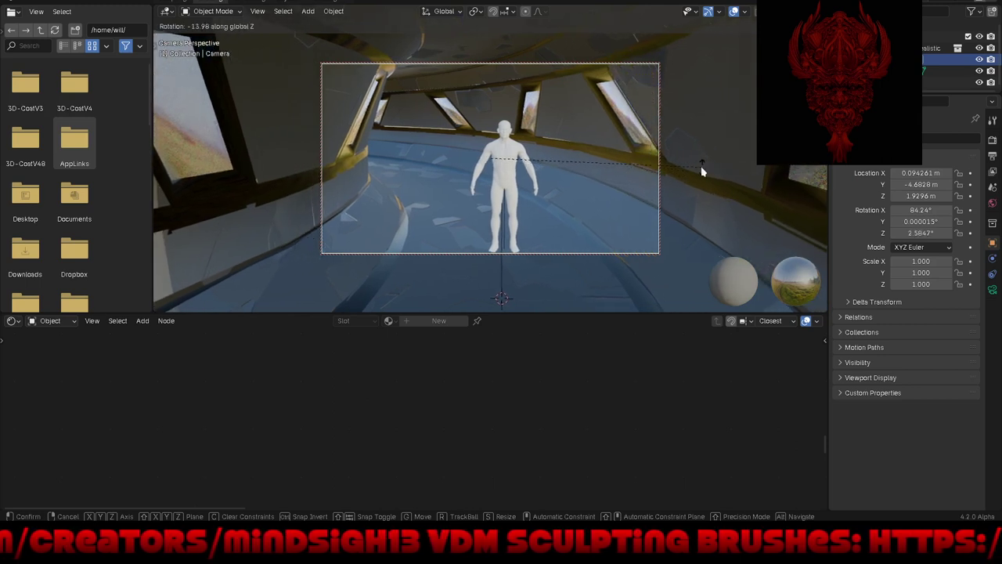
click(702, 170)
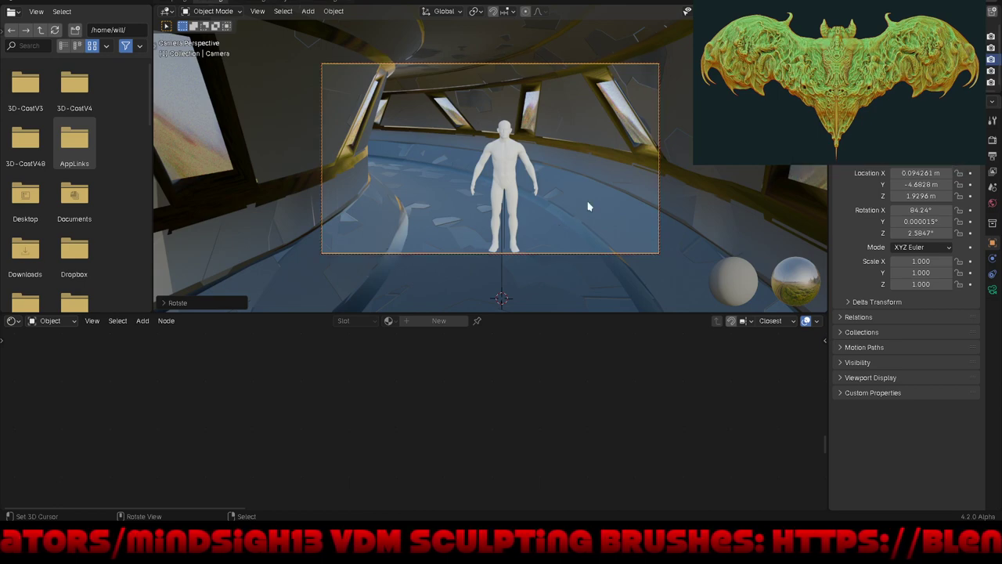
mouse_move(589, 206)
middle_down()
mouse_move(537, 253)
mouse_move(410, 250)
mouse_move(371, 194)
mouse_move(346, 203)
mouse_move(514, 112)
mouse_move(499, 164)
middle_up()
Step: Select the corridor ring, check the camera view, and feed Voronoi Distance into the plate Tiling
scroll(499, 164, up, 1)
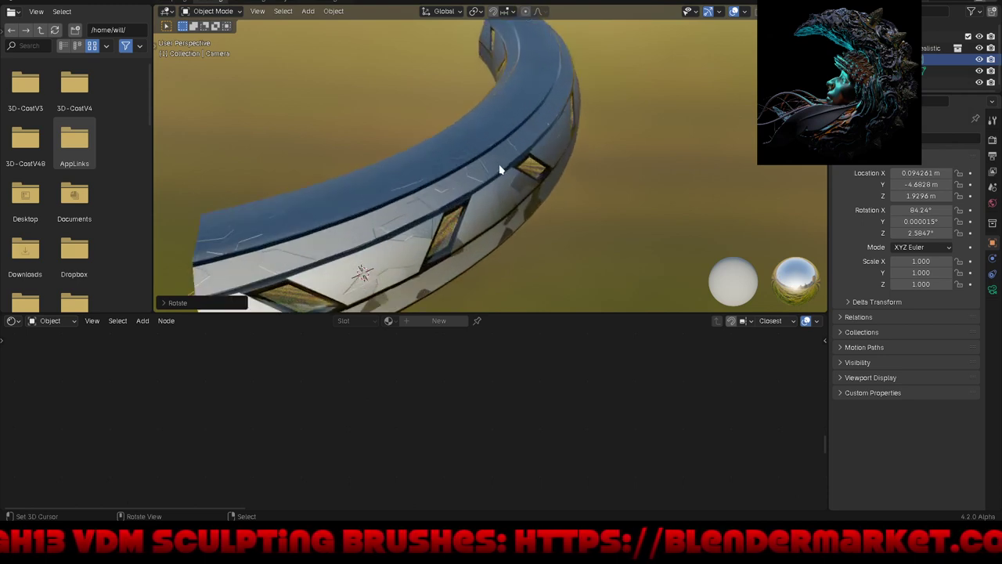
click(498, 169)
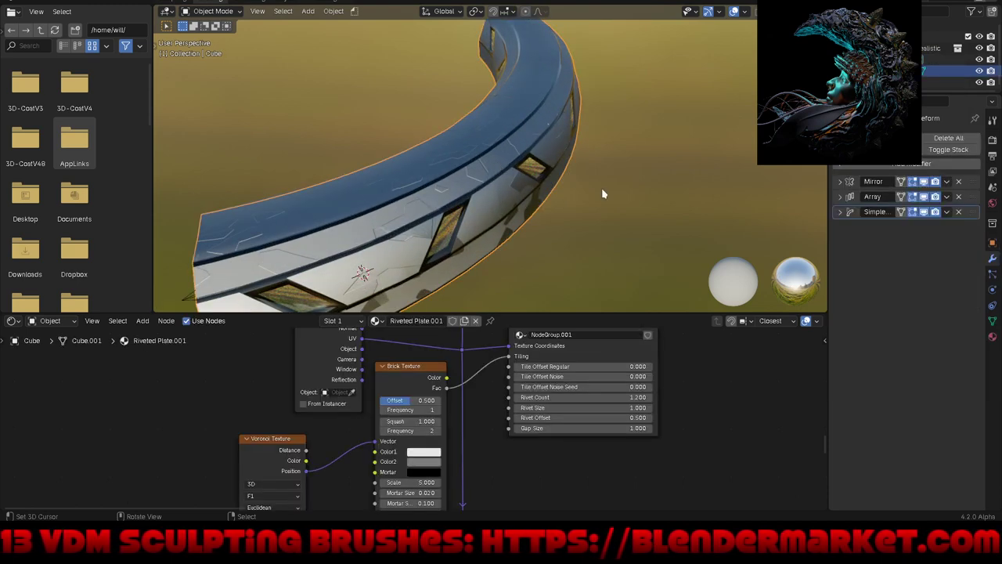
key(KP_0)
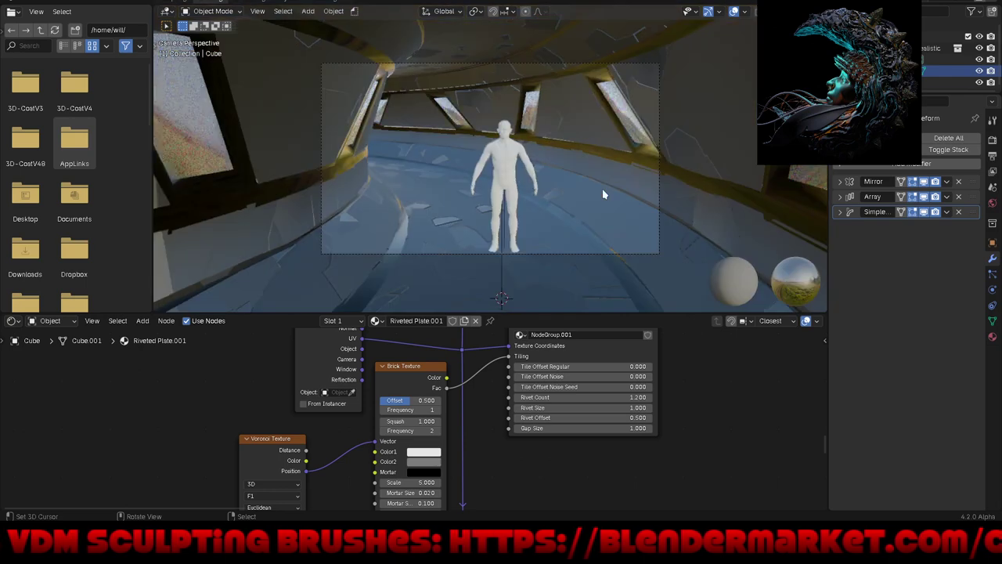
key(KP_0)
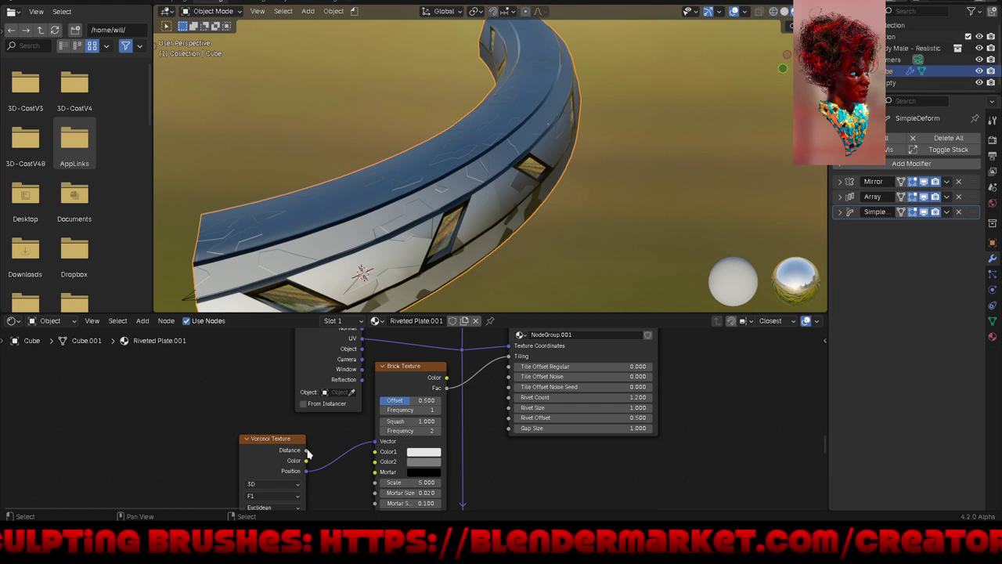
drag(306, 449, 447, 378)
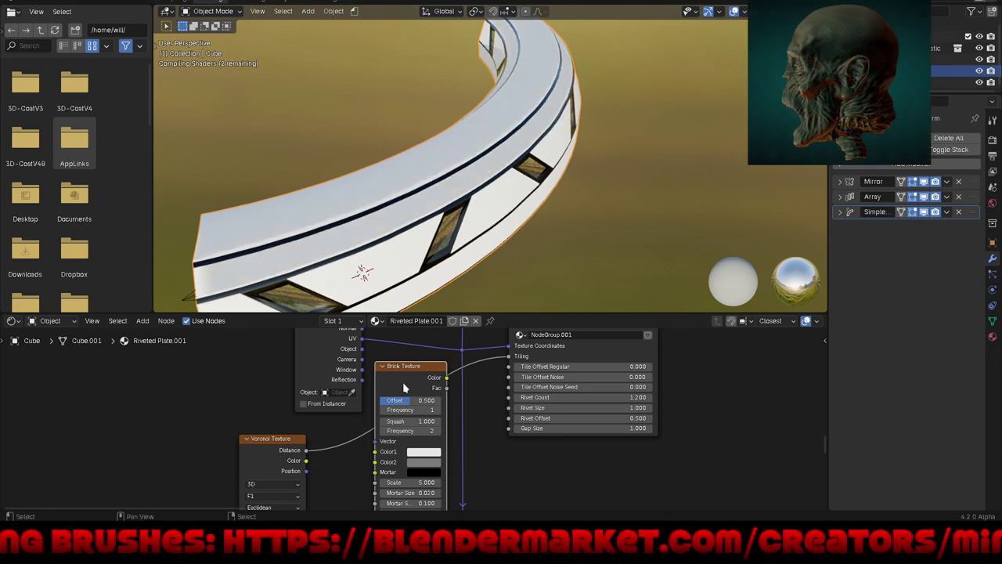
Step: Park the Brick Texture node at the left and orbit to inspect the cellular plate pattern
mouse_move(376, 444)
mouse_down()
mouse_move(433, 421)
mouse_move(360, 507)
mouse_up()
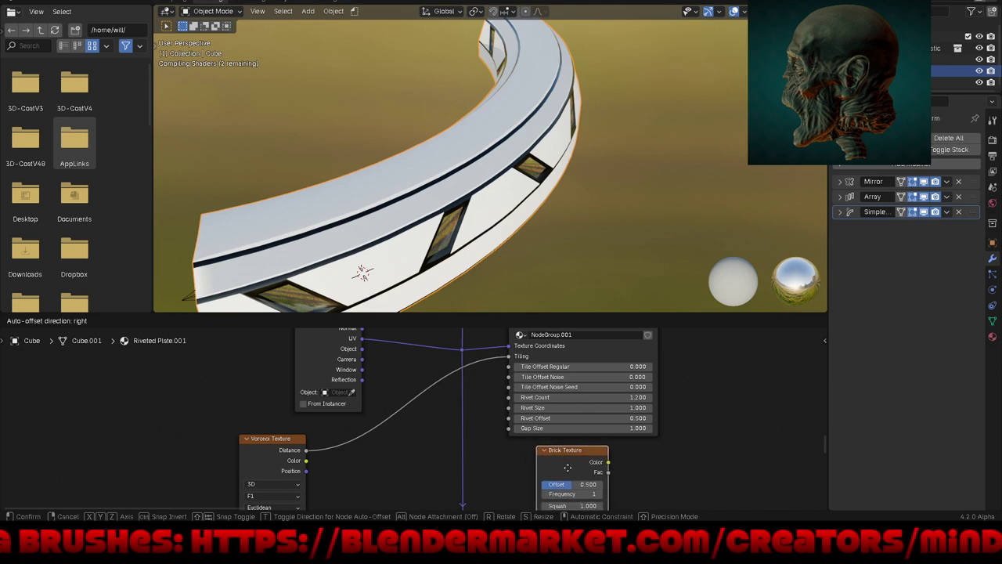
drag(359, 507, 223, 407)
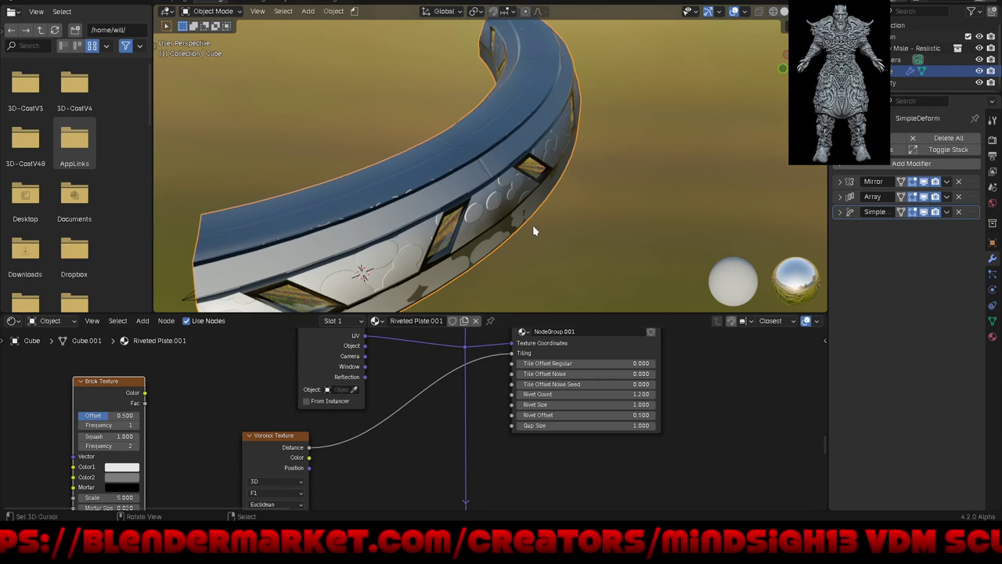
mouse_move(533, 231)
middle_down()
mouse_move(428, 210)
mouse_move(531, 127)
mouse_move(585, 156)
mouse_move(601, 184)
mouse_move(598, 204)
mouse_move(617, 182)
middle_up()
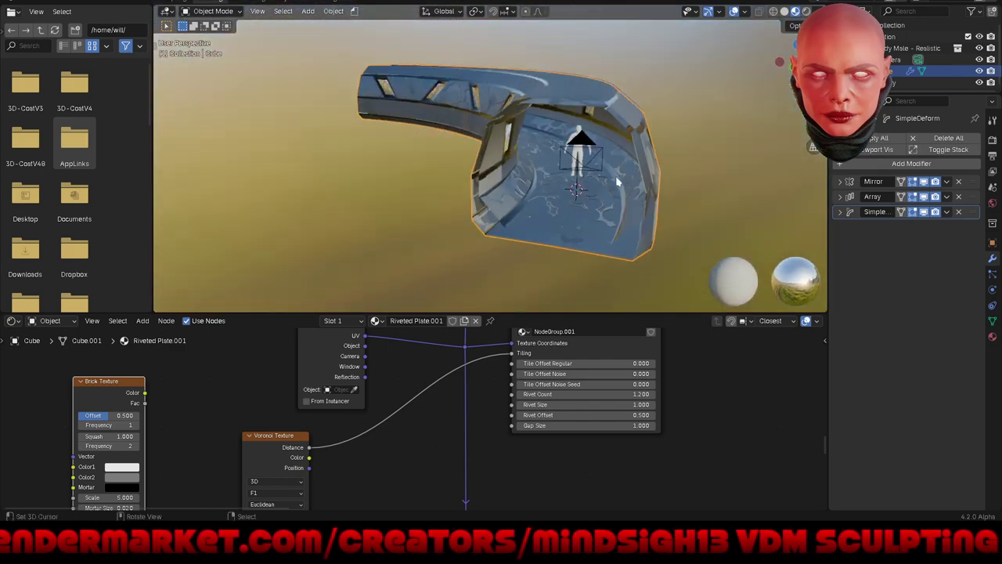
scroll(598, 150, up, 6)
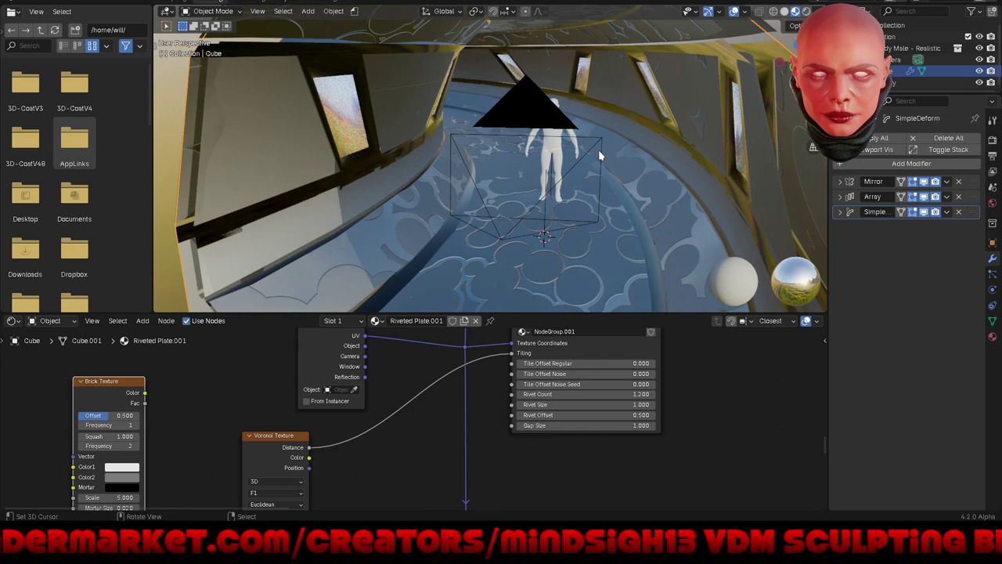
scroll(614, 185, down, 4)
scroll(614, 186, down, 3)
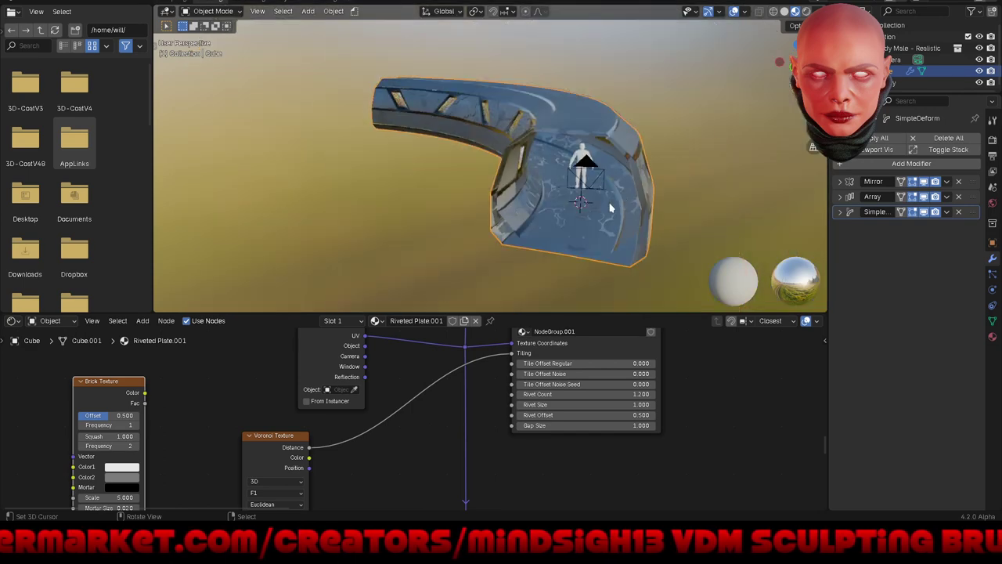
mouse_move(614, 185)
middle_down()
mouse_move(563, 240)
mouse_move(540, 238)
mouse_move(540, 208)
mouse_move(564, 203)
mouse_move(533, 229)
mouse_move(538, 210)
middle_up()
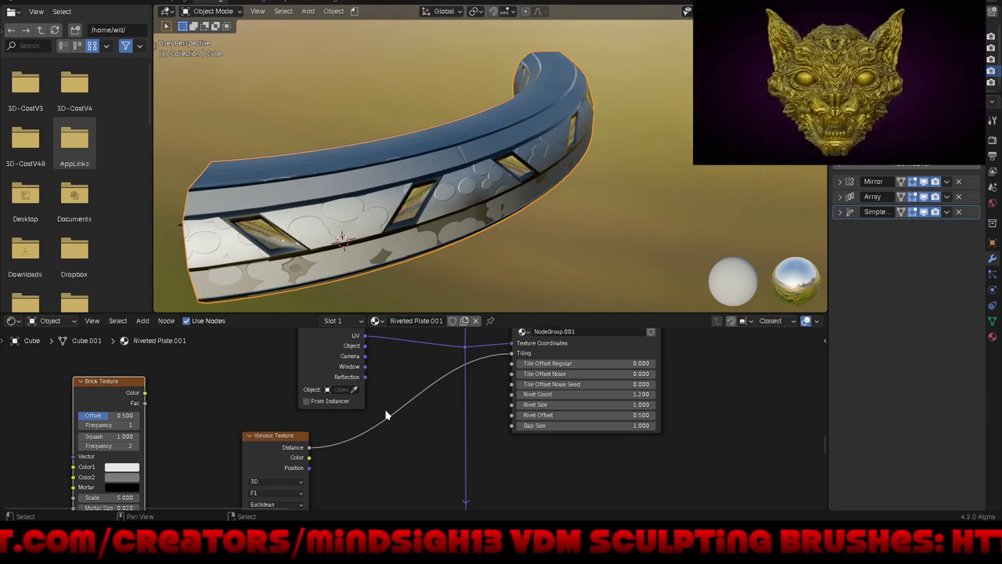
Step: Place Brick Texture right of Voronoi and Texture Coordinate left, linking coordinates into the Voronoi Vector
scroll(437, 414, down, 2)
middle_drag(437, 413, 544, 414)
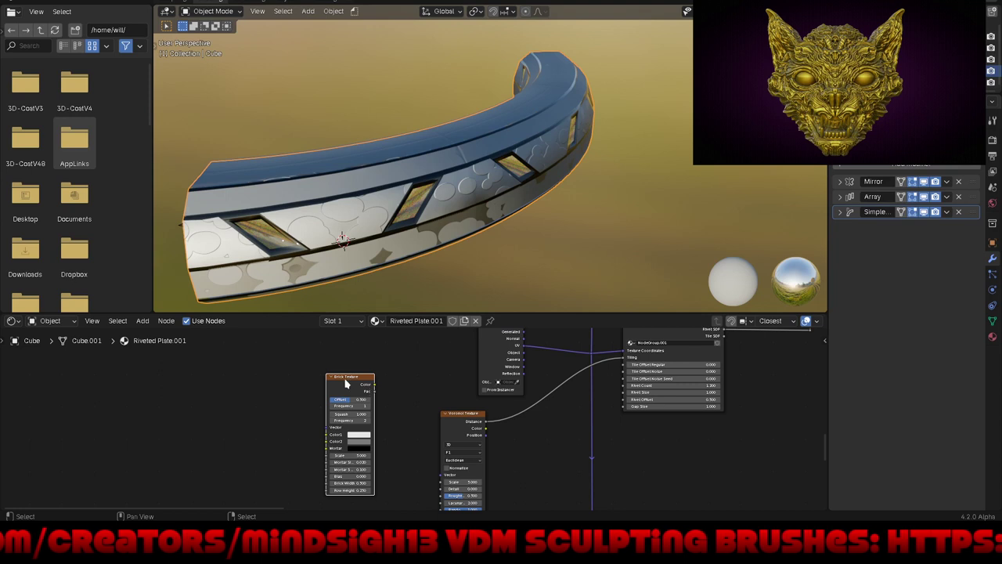
drag(346, 383, 611, 429)
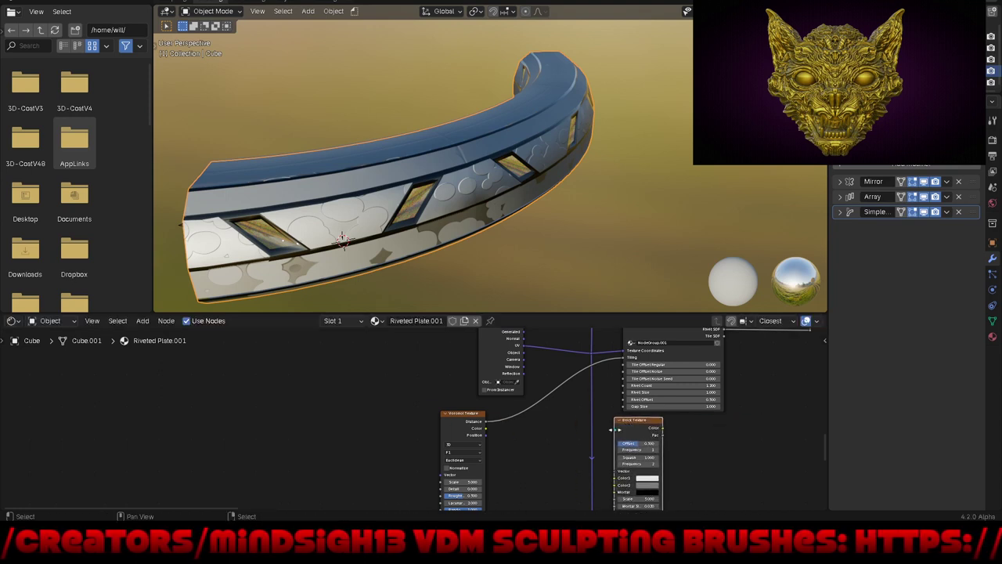
drag(485, 355, 320, 363)
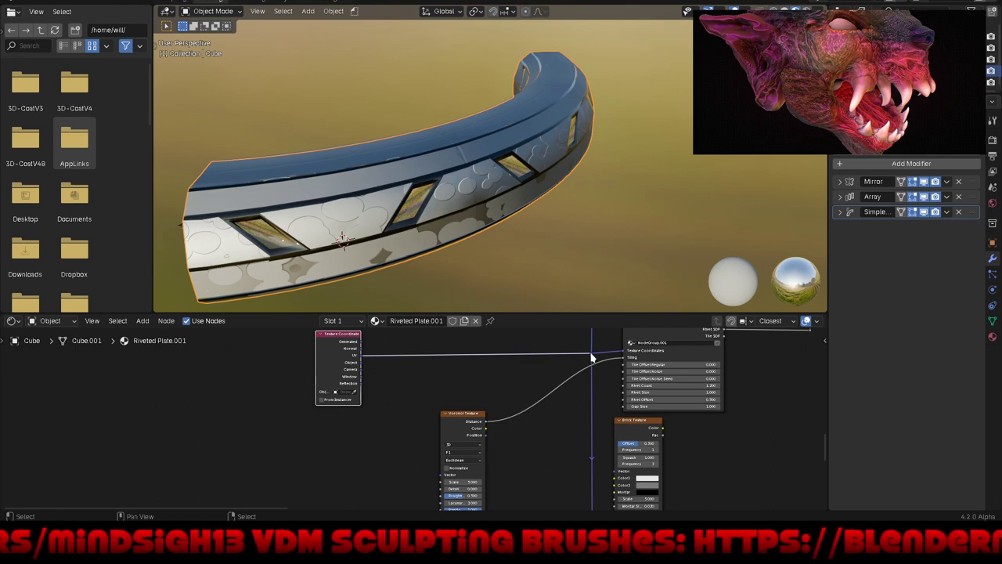
drag(592, 357, 448, 481)
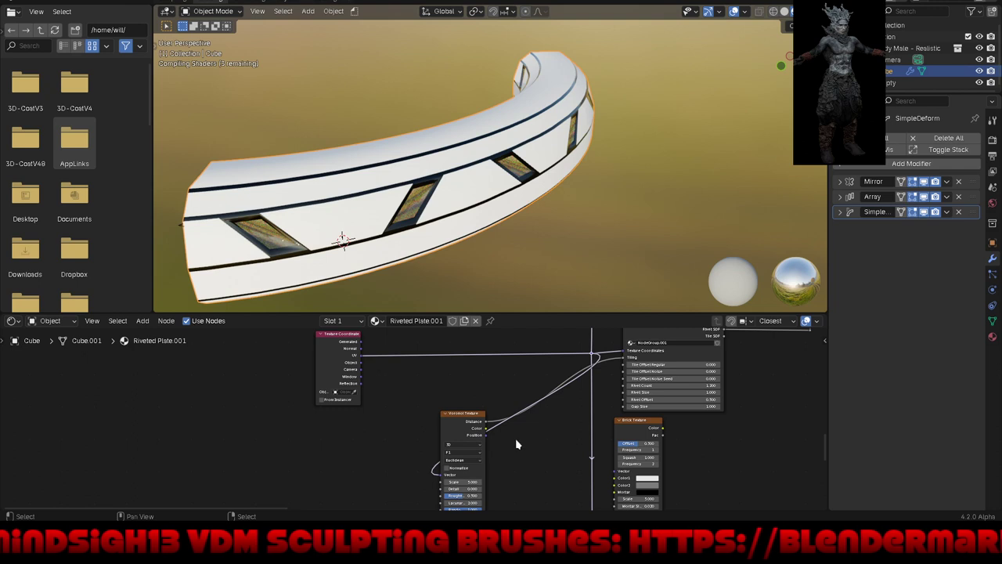
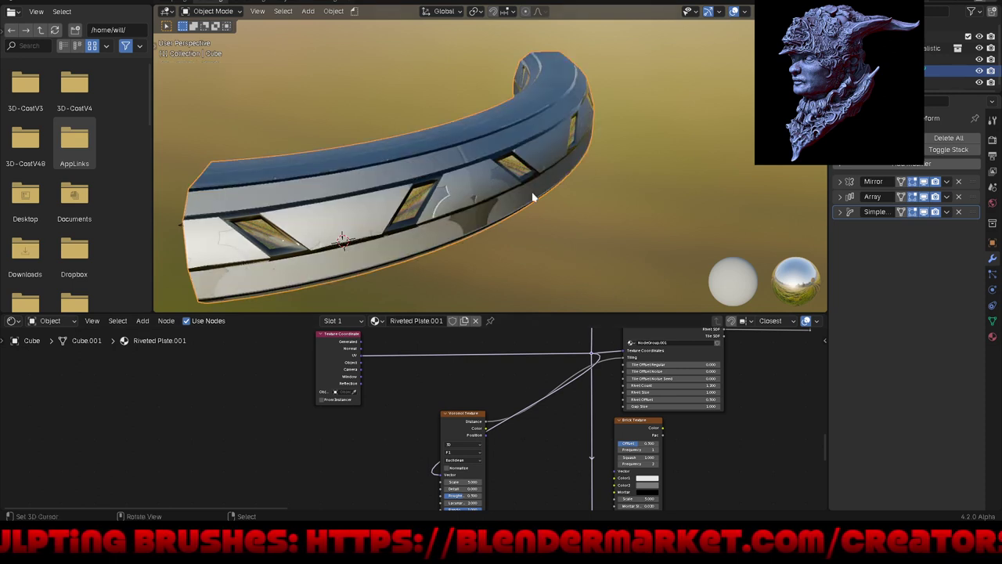
Step: Orbit and zoom into the corridor interior, then view the human figure through the scene camera
mouse_move(572, 239)
middle_down()
mouse_move(552, 259)
mouse_move(662, 185)
mouse_move(661, 139)
mouse_move(649, 133)
middle_up()
scroll(579, 127, up, 3)
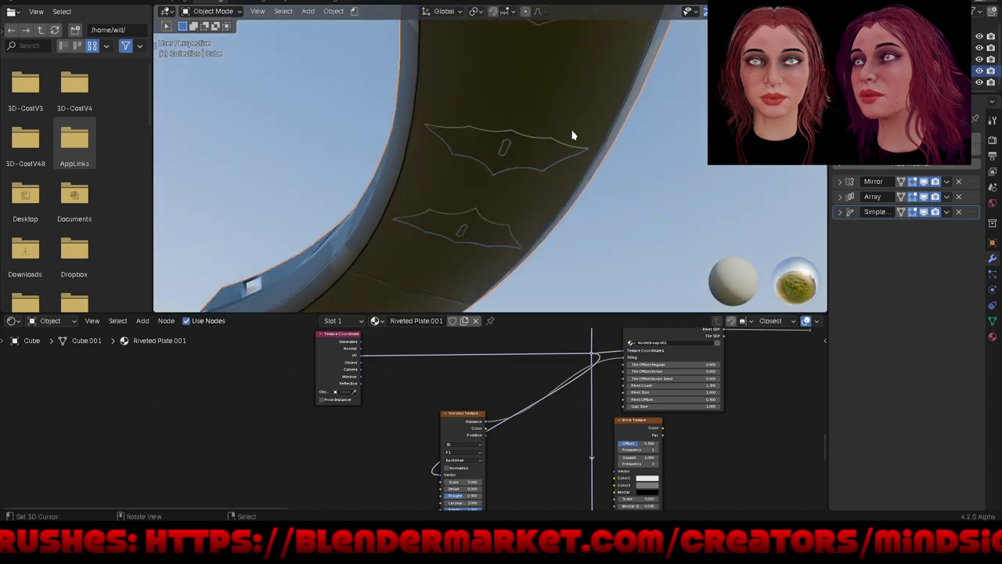
mouse_move(572, 135)
middle_down()
mouse_move(571, 184)
mouse_move(551, 221)
mouse_move(565, 208)
middle_up()
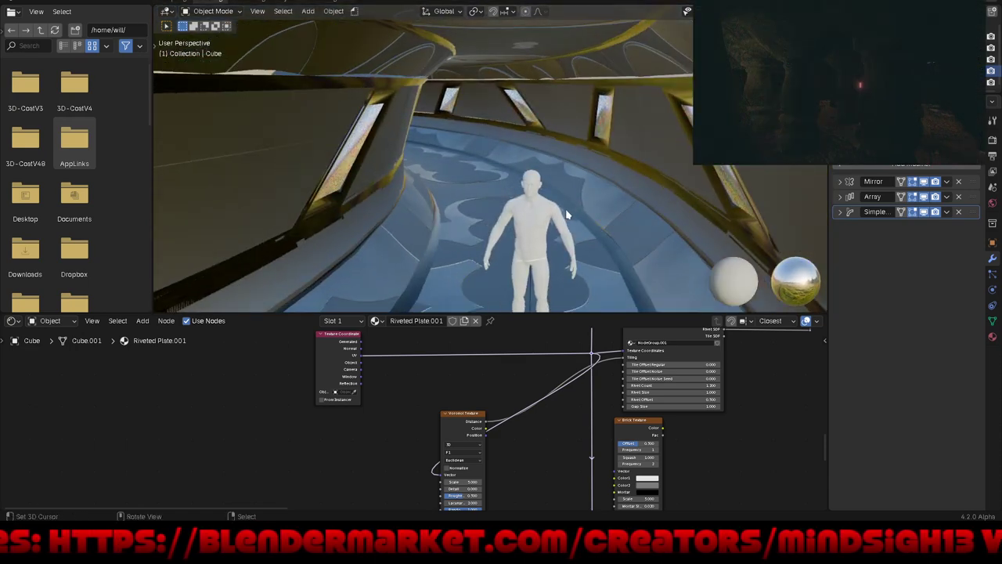
key(KP_0)
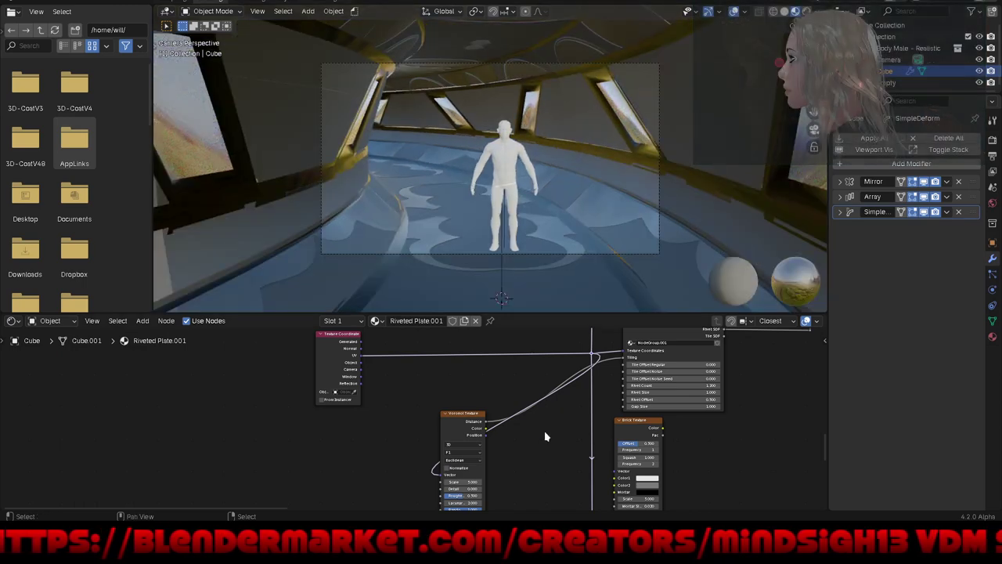
Step: Raise the Voronoi Texture Scale from 5 to 163.4 and check the finer grain through the camera
mouse_move(554, 453)
middle_down()
mouse_move(563, 456)
mouse_move(607, 395)
middle_up()
scroll(519, 410, up, 1)
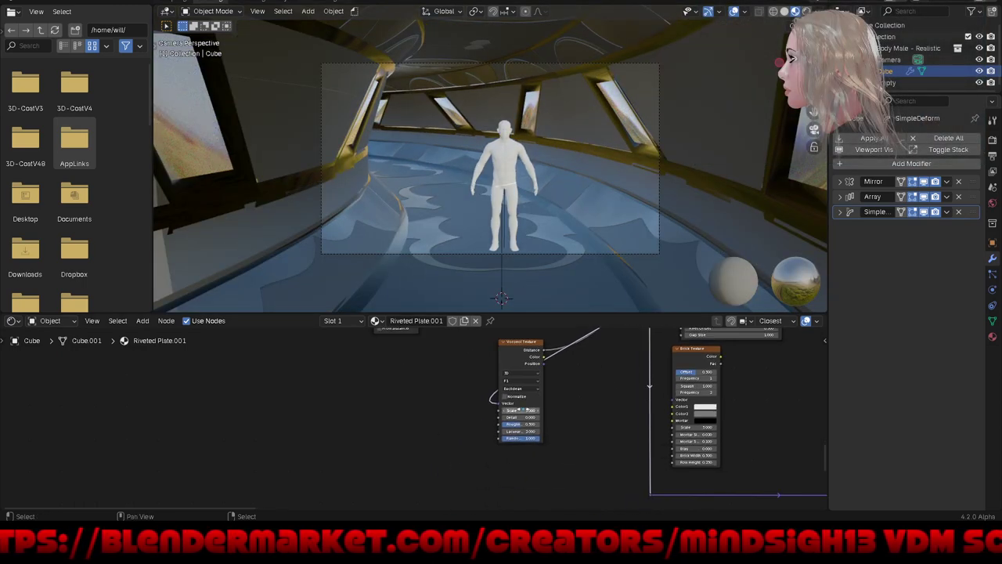
scroll(518, 411, up, 2)
drag(518, 410, 486, 410)
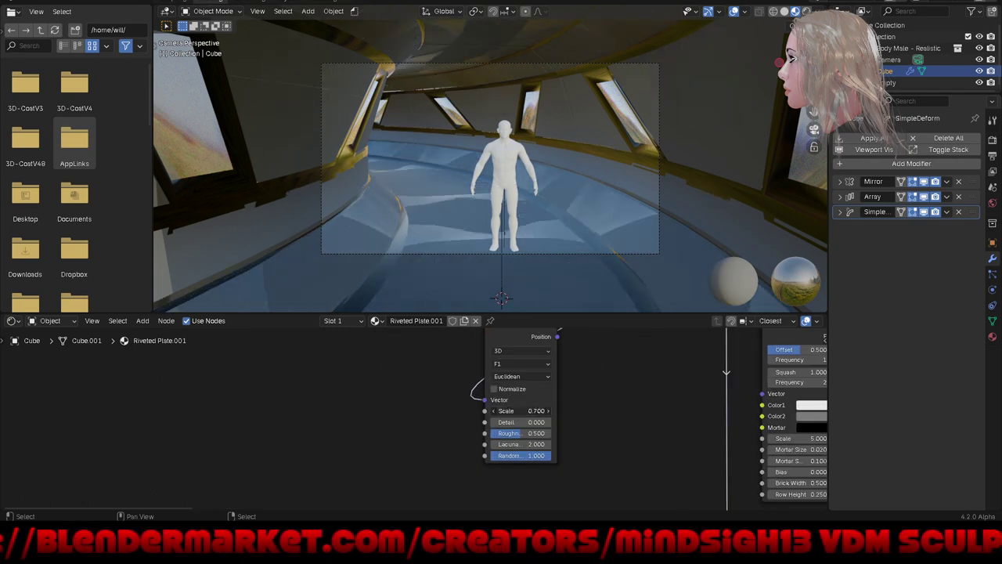
drag(519, 411, 548, 410)
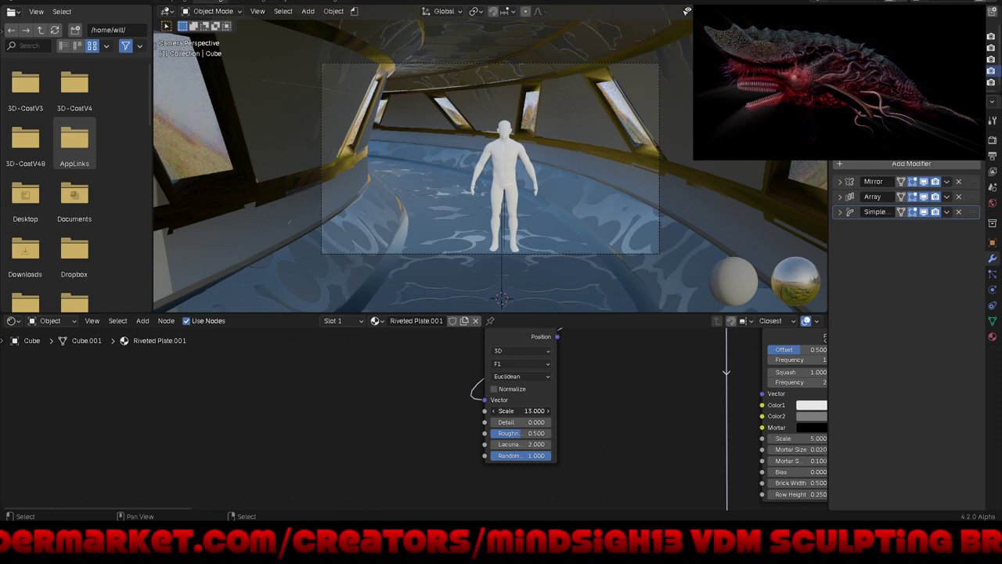
drag(519, 410, 548, 410)
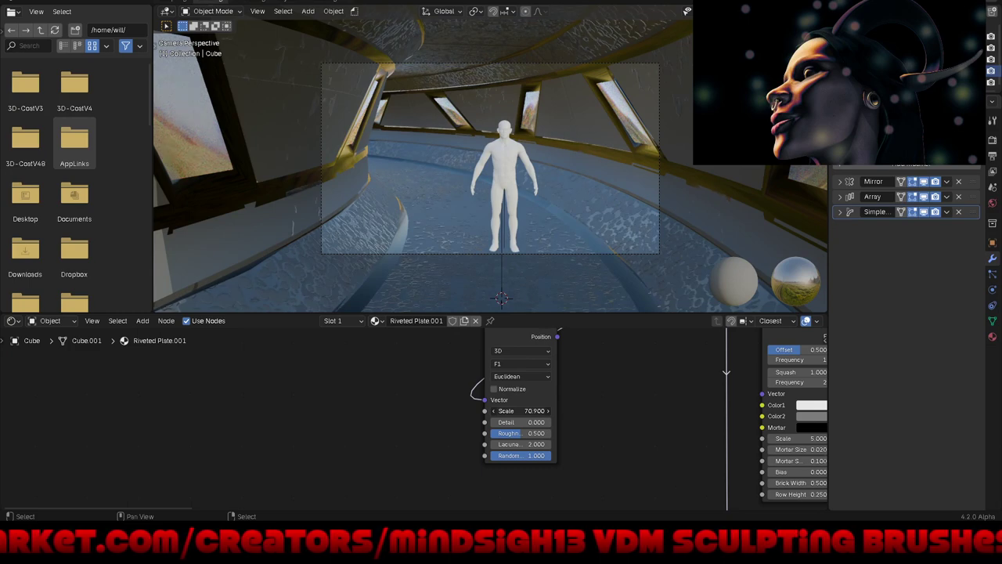
drag(518, 410, 548, 411)
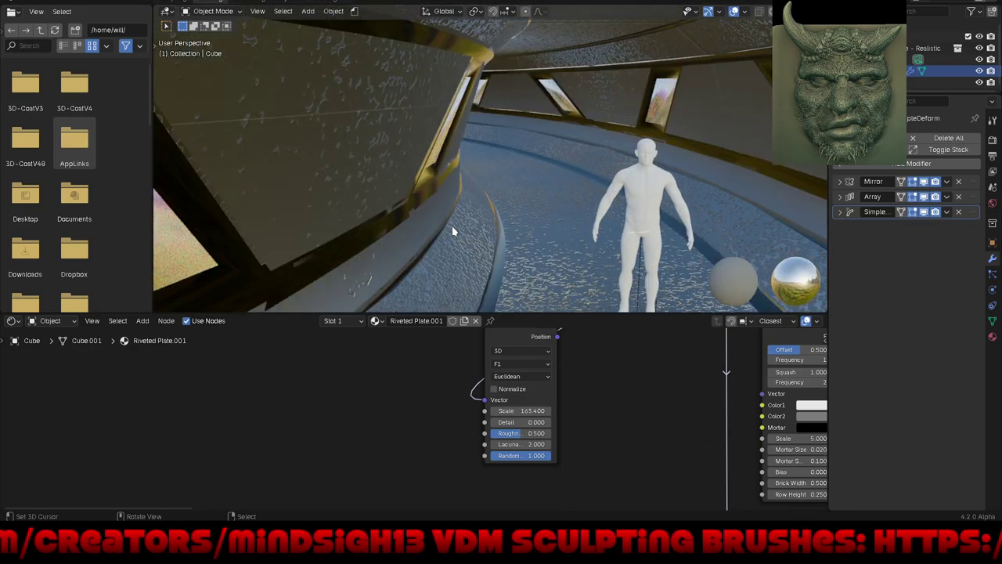
key(KP_0)
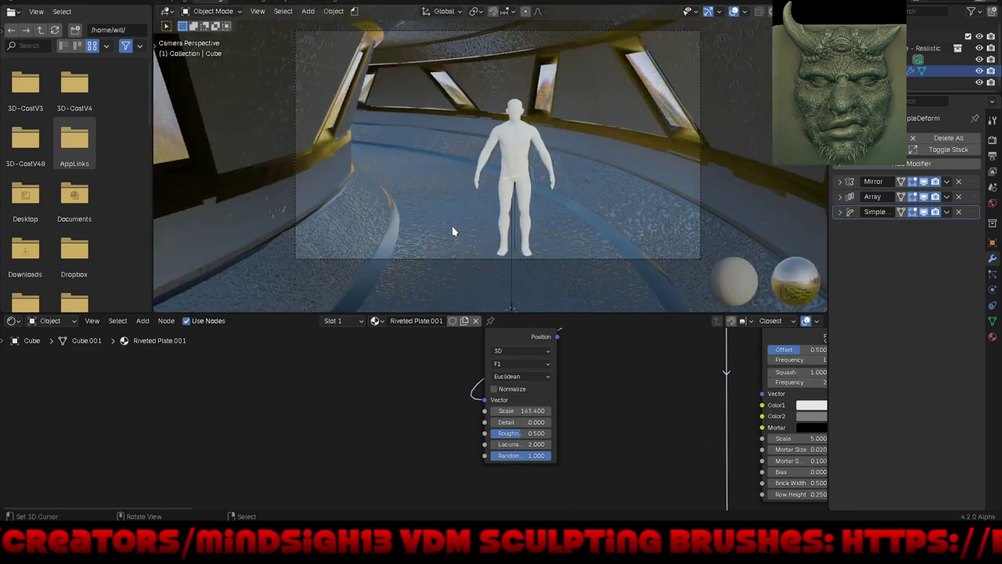
mouse_move(493, 205)
middle_down()
mouse_move(427, 249)
mouse_move(408, 243)
middle_up()
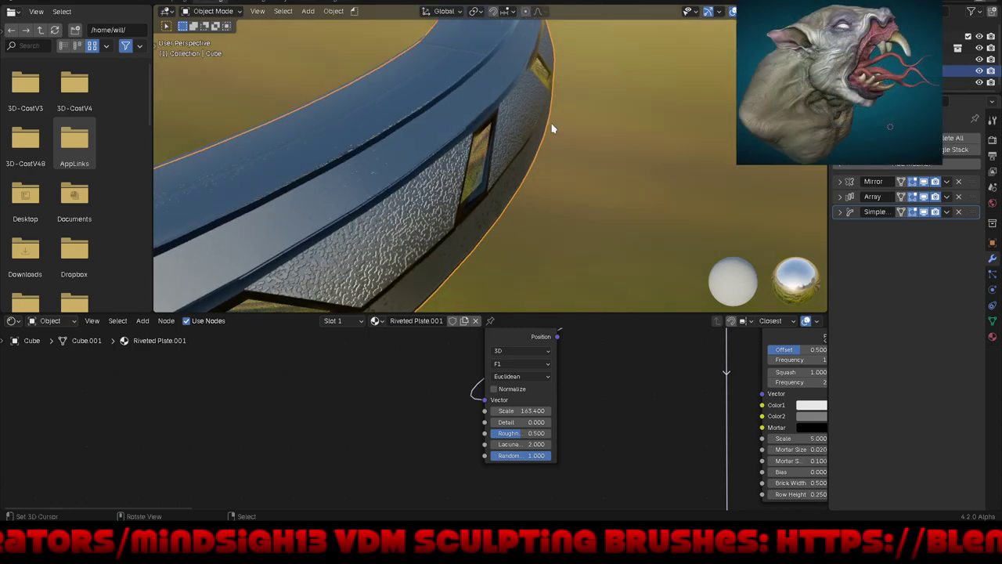
Step: Orbit around the curved hull to inspect the grainy surface, then return to camera view
middle_drag(551, 128, 550, 128)
mouse_move(438, 233)
middle_down()
mouse_move(488, 197)
mouse_move(463, 212)
mouse_move(489, 219)
middle_up()
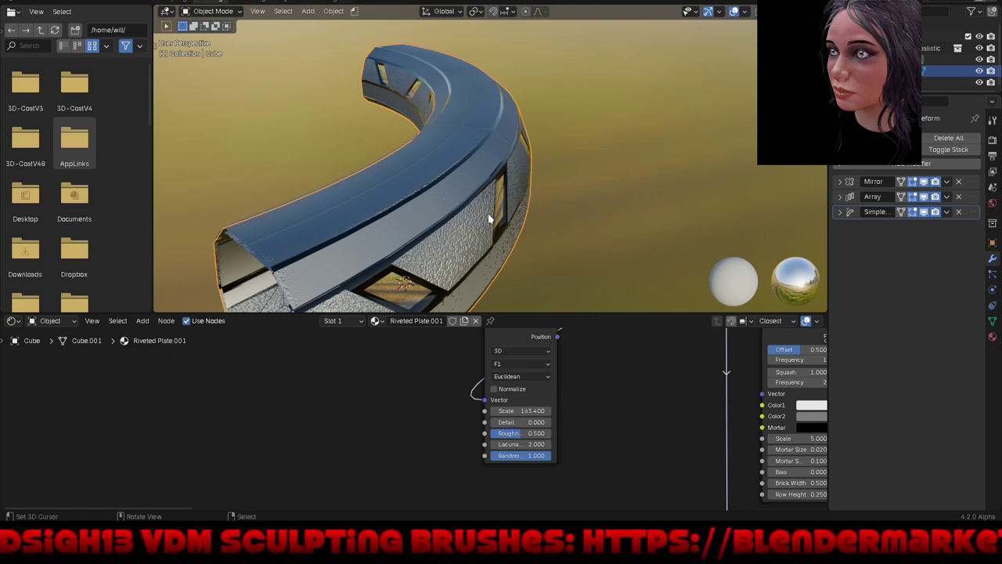
key(KP_0)
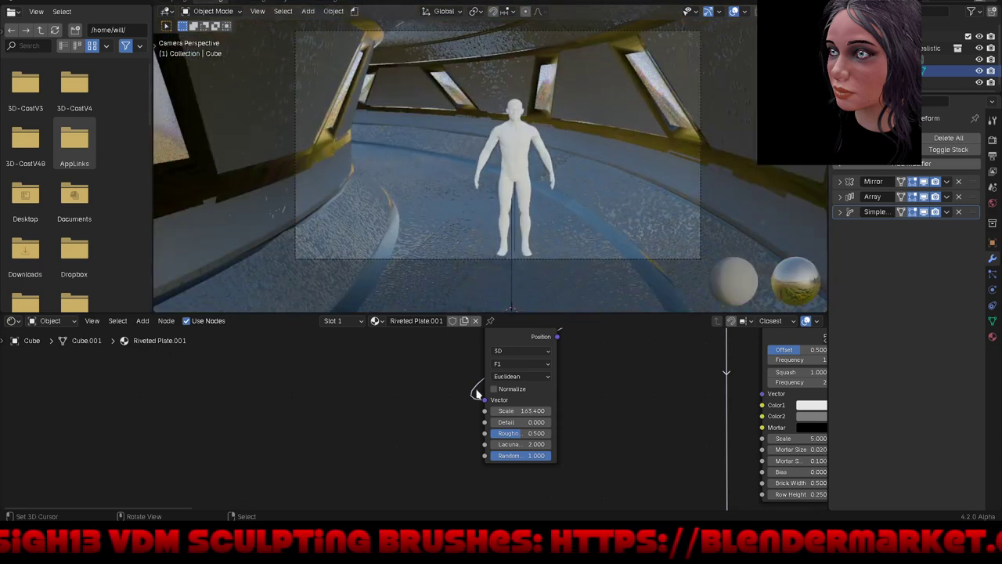
Step: Set the Voronoi Scale to 1 and try Detail values up to 0.3
click(518, 411)
text(1)
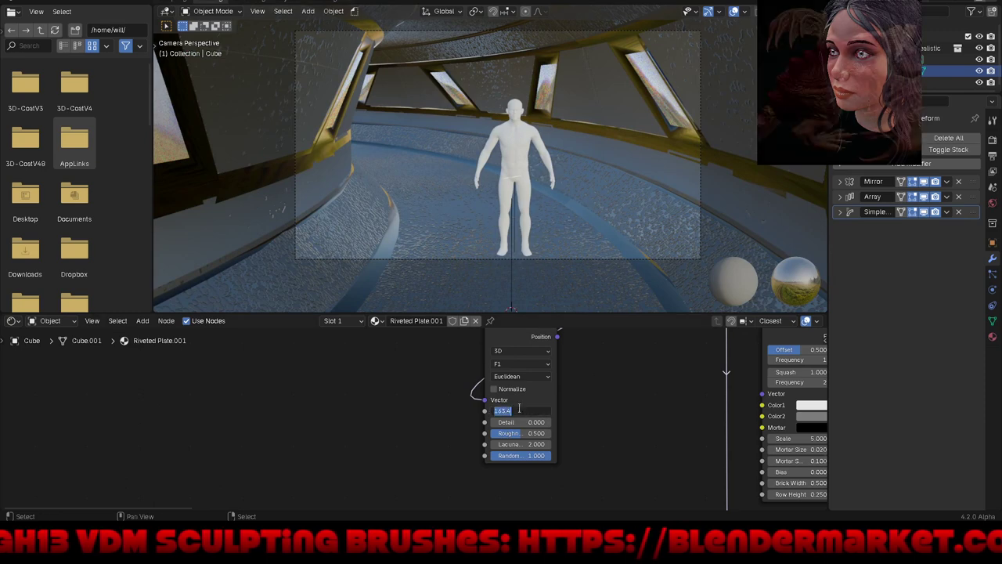
key(Return)
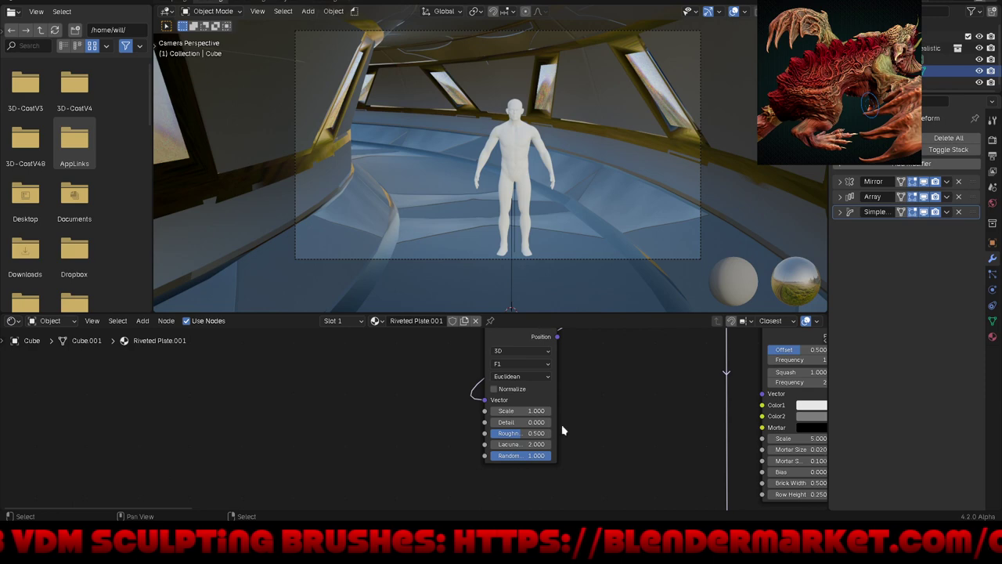
drag(521, 422, 552, 422)
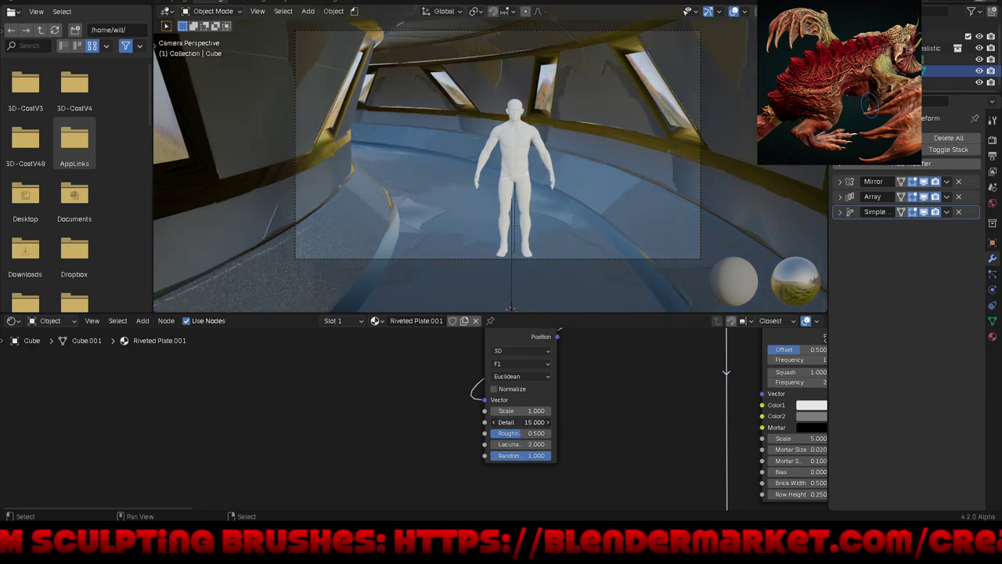
drag(535, 422, 470, 423)
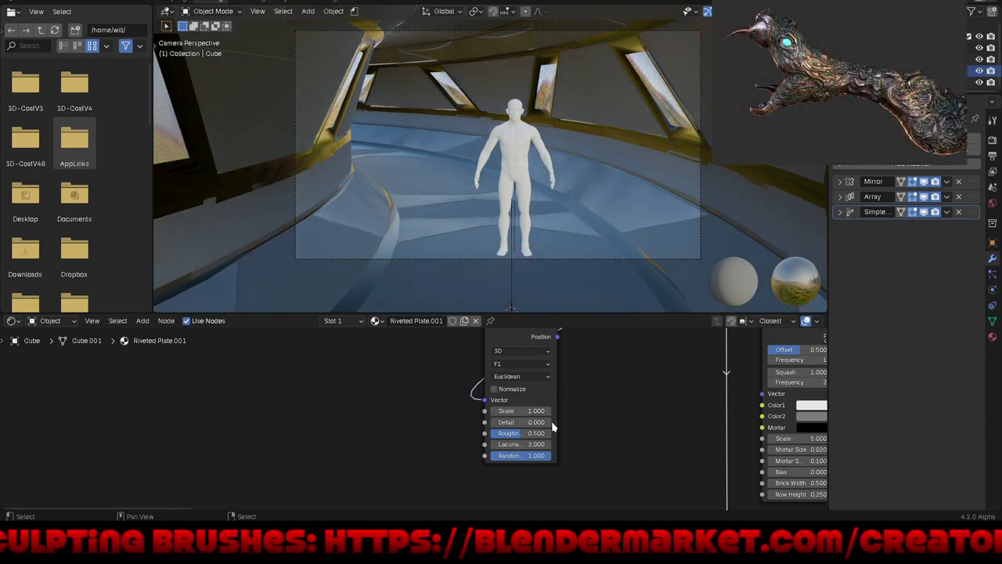
click(549, 423)
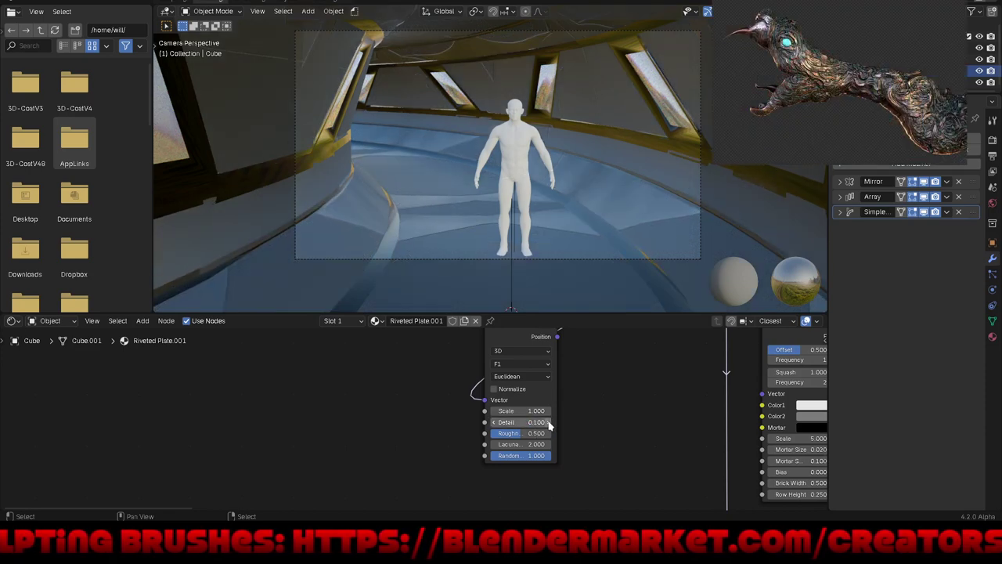
click(549, 423)
click(549, 423)
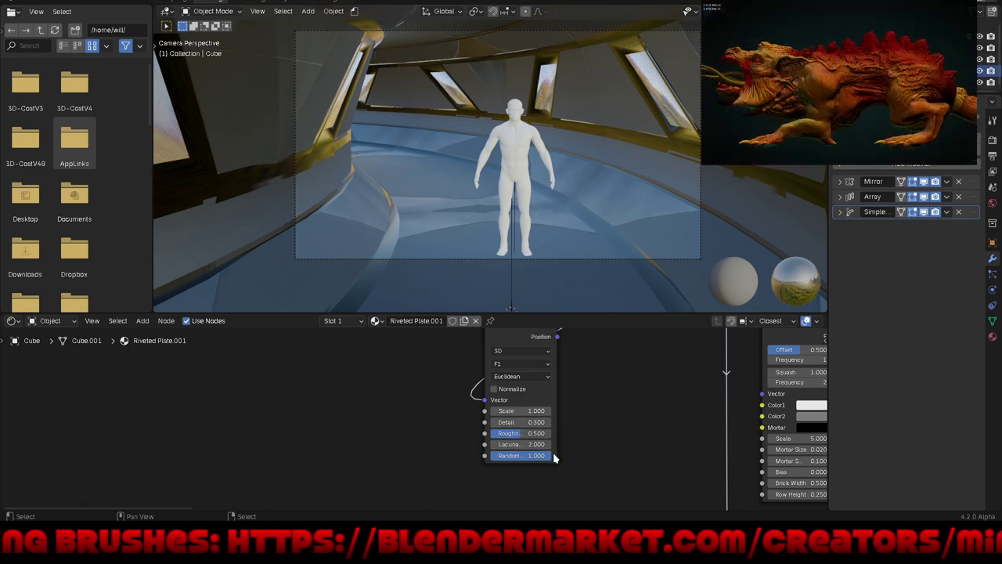
Step: Settle the Voronoi Detail at 0.1 and enter a Lacunarity of 1000
scroll(554, 457, up, 2)
scroll(553, 456, up, 1)
drag(505, 439, 548, 439)
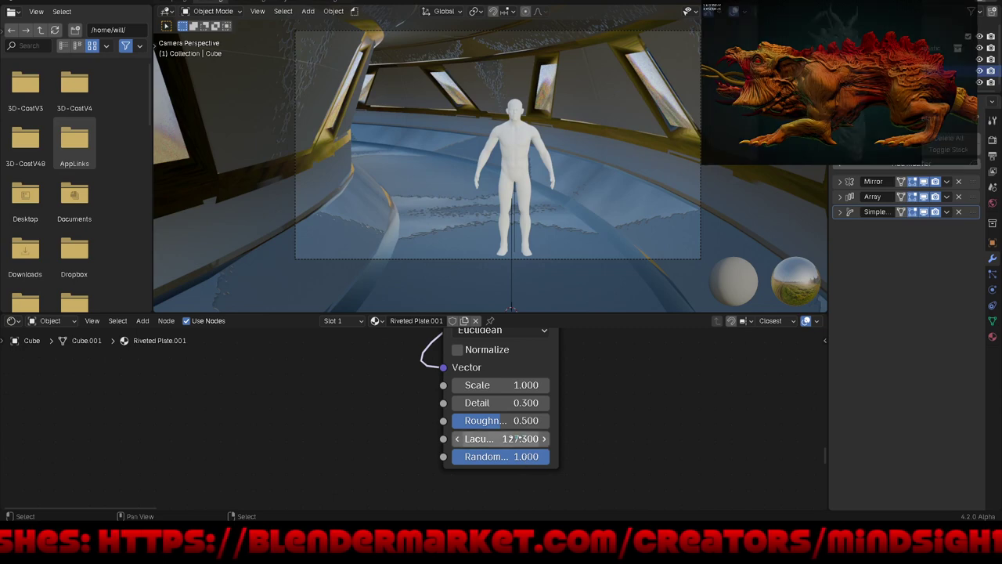
drag(518, 438, 508, 448)
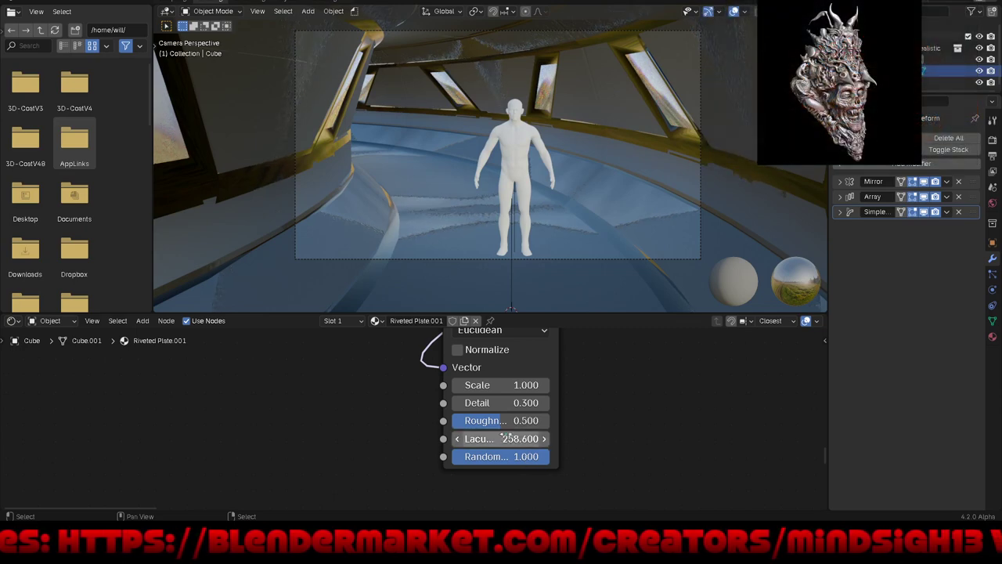
click(546, 404)
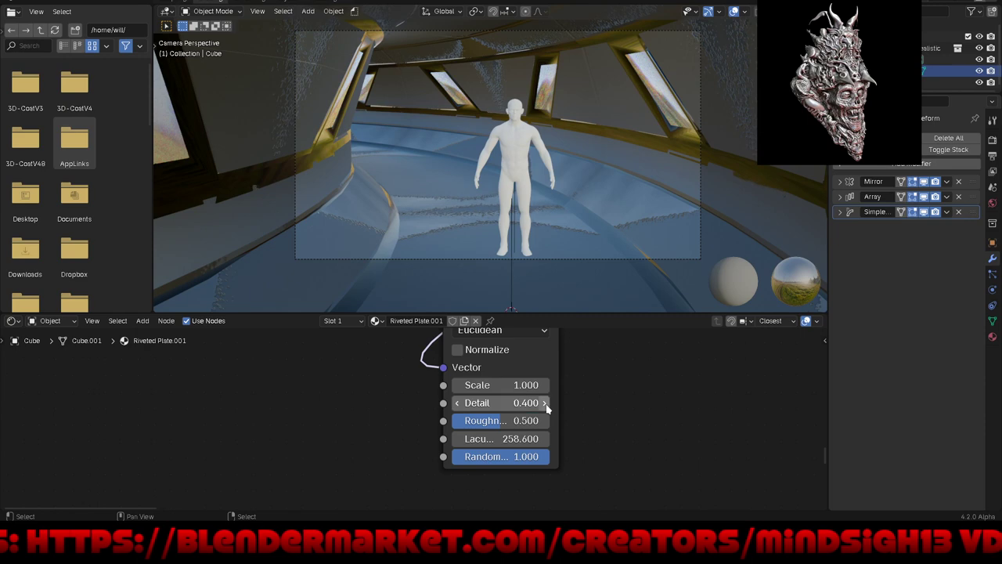
click(458, 404)
click(458, 404)
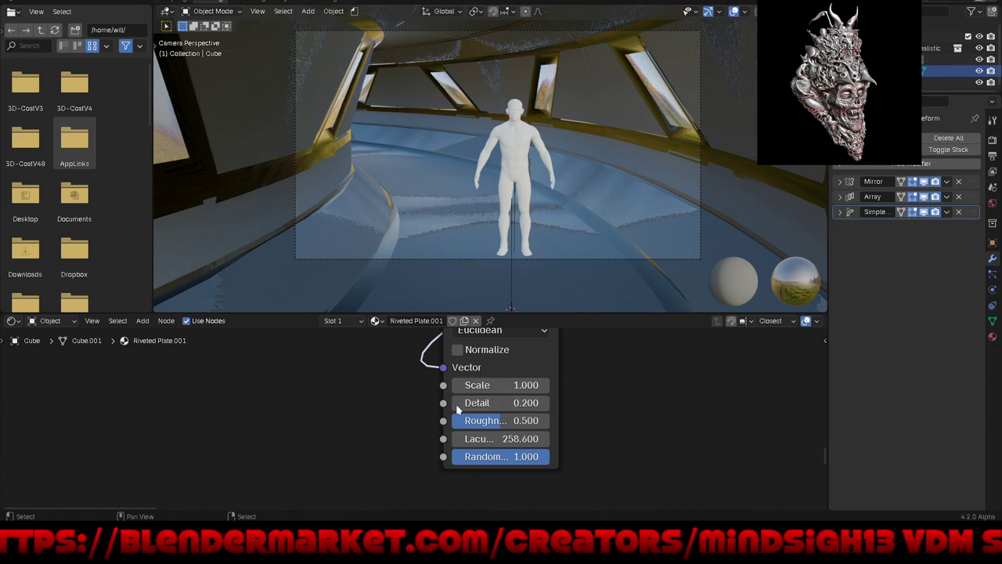
click(458, 404)
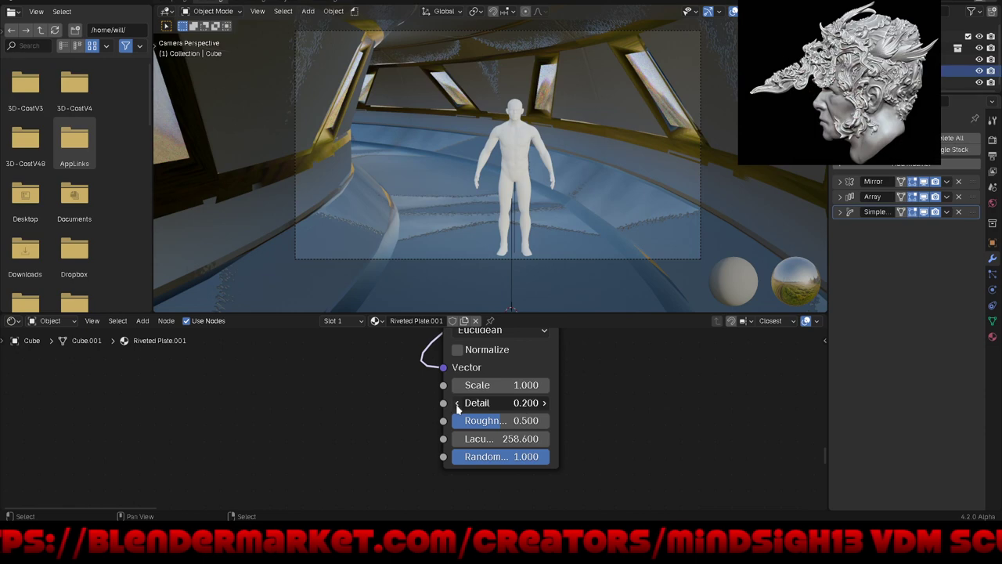
click(494, 439)
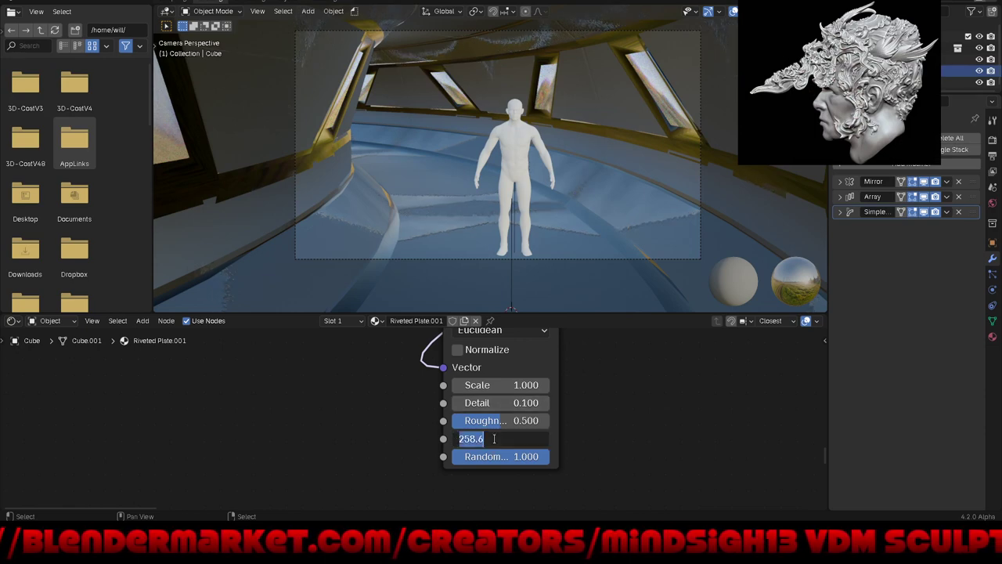
text(1000)
key(Return)
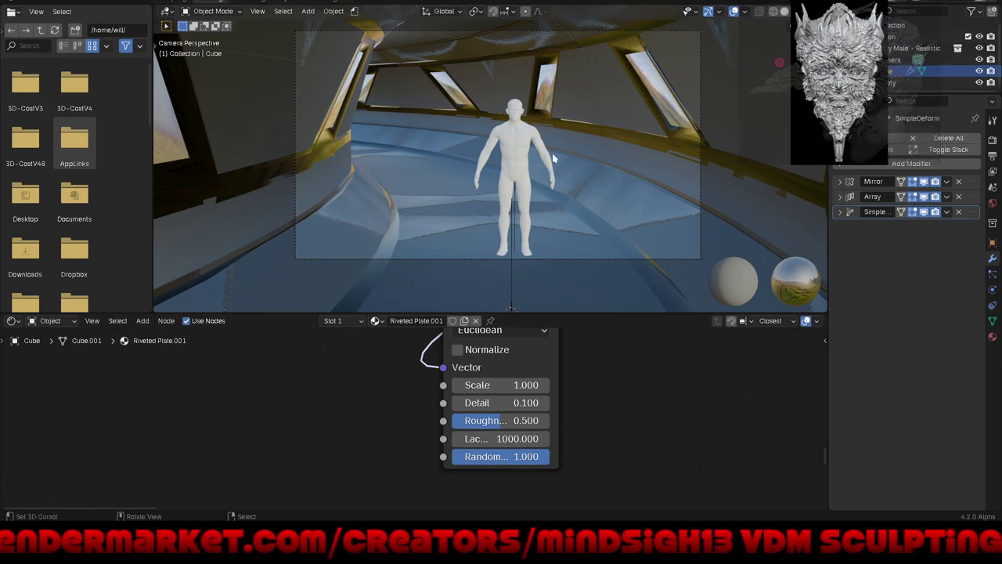
Step: Leave camera view and orbit in close to the side of the curved hull
key(KP_Decimal)
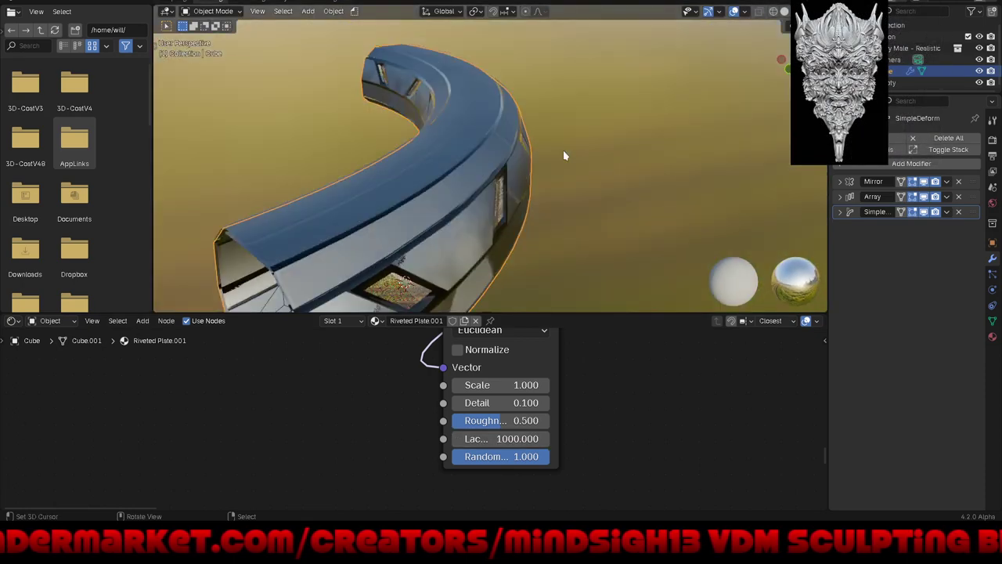
middle_drag(426, 228, 468, 188)
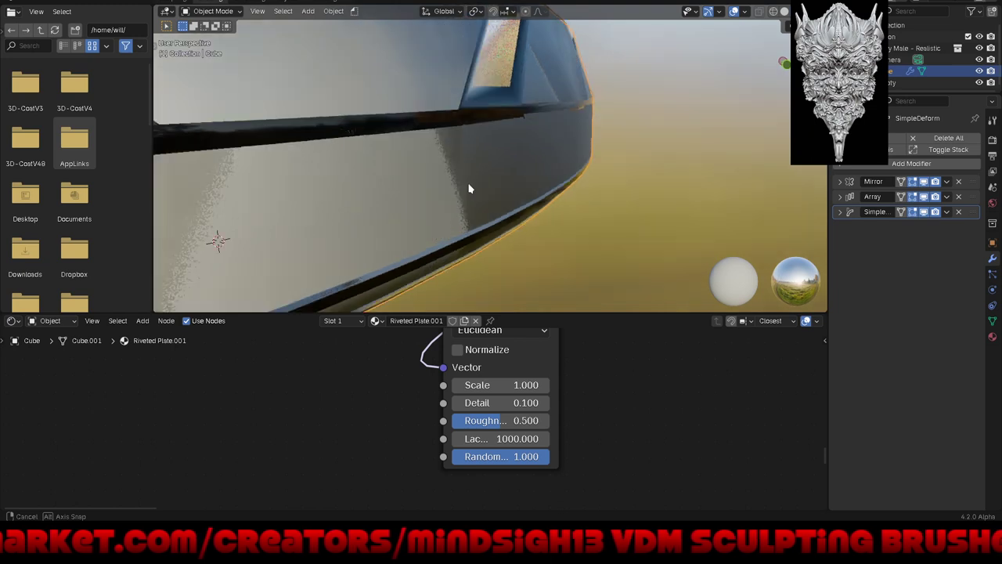
scroll(202, 211, up, 2)
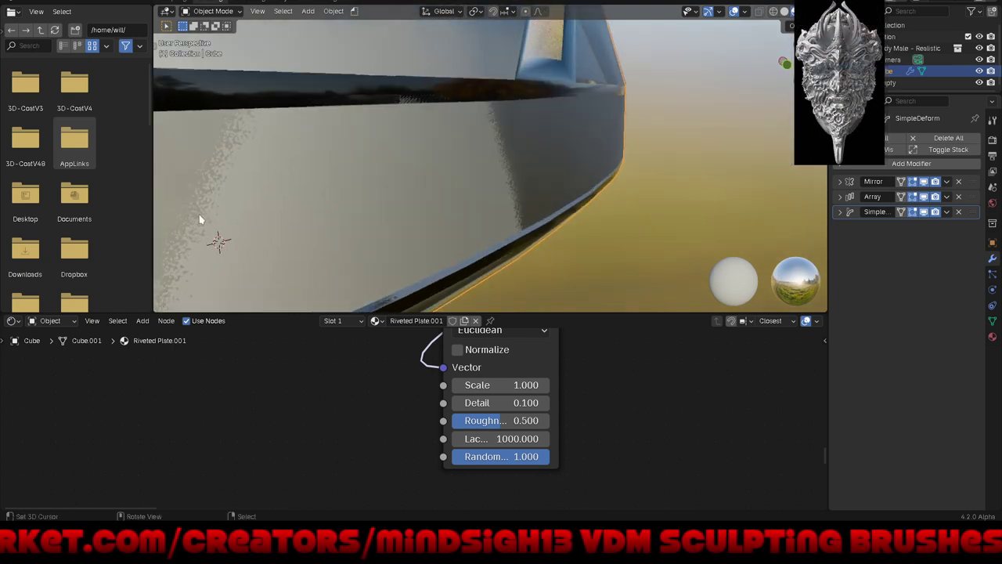
scroll(199, 214, up, 2)
scroll(197, 202, up, 1)
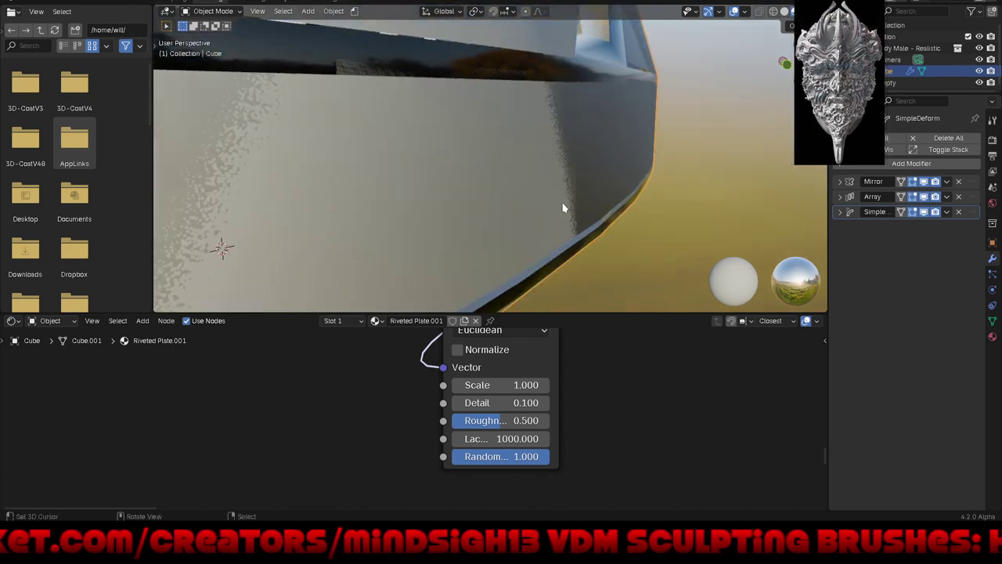
middle_drag(562, 207, 559, 208)
middle_drag(386, 260, 391, 273)
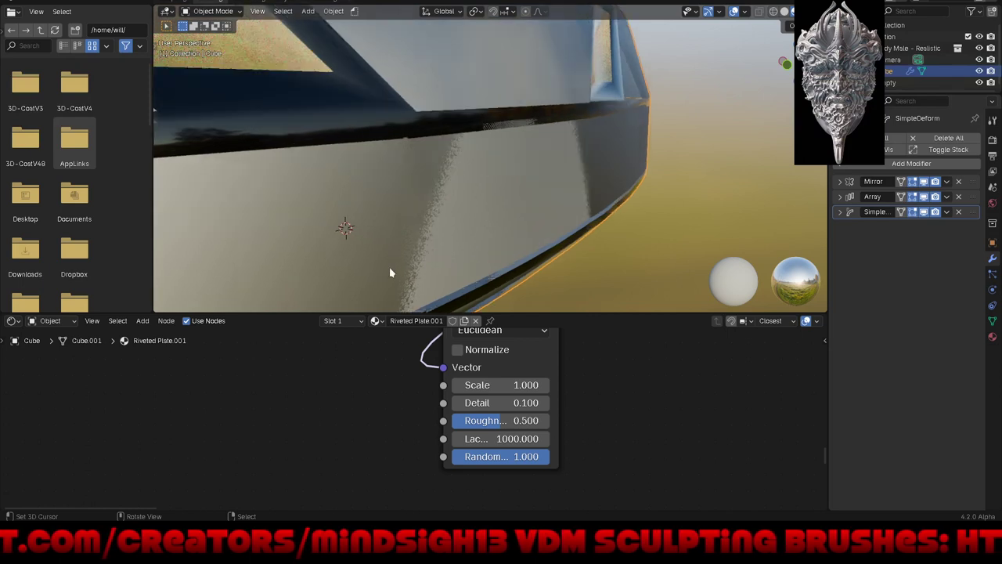
Step: Set the Voronoi Lacunarity to 100, previewing a higher value before cancelling back
click(503, 438)
text(100)
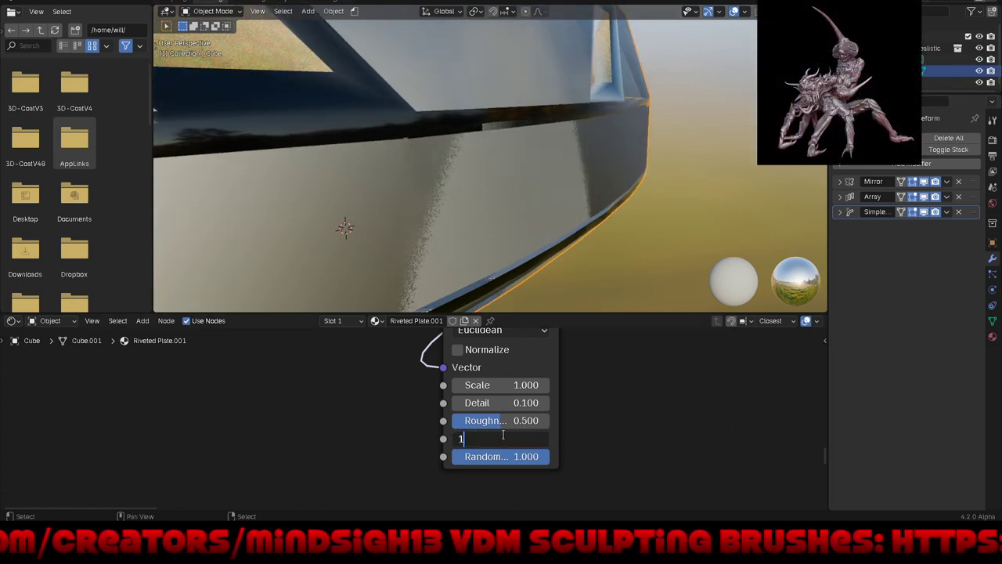
key(Return)
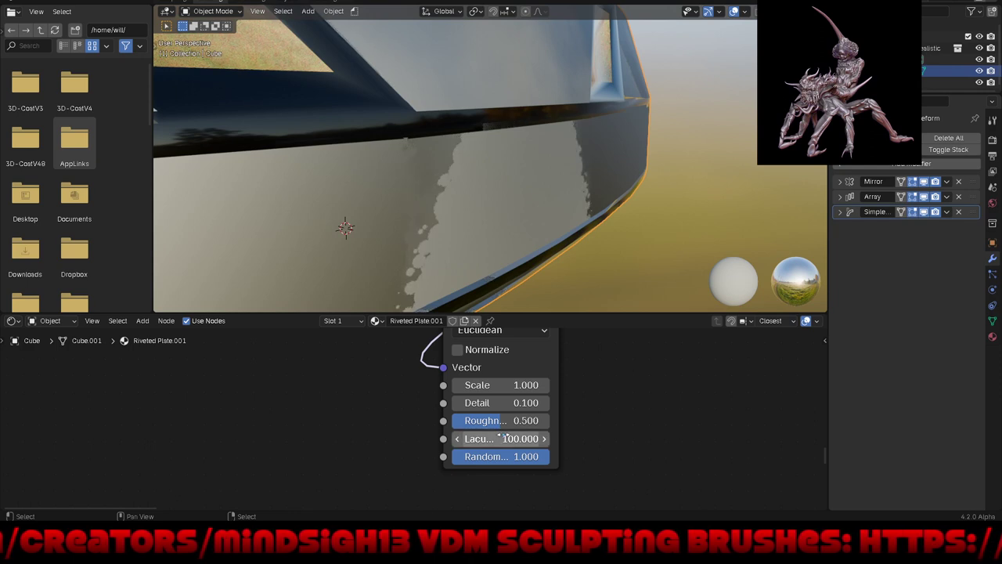
drag(499, 437, 576, 438)
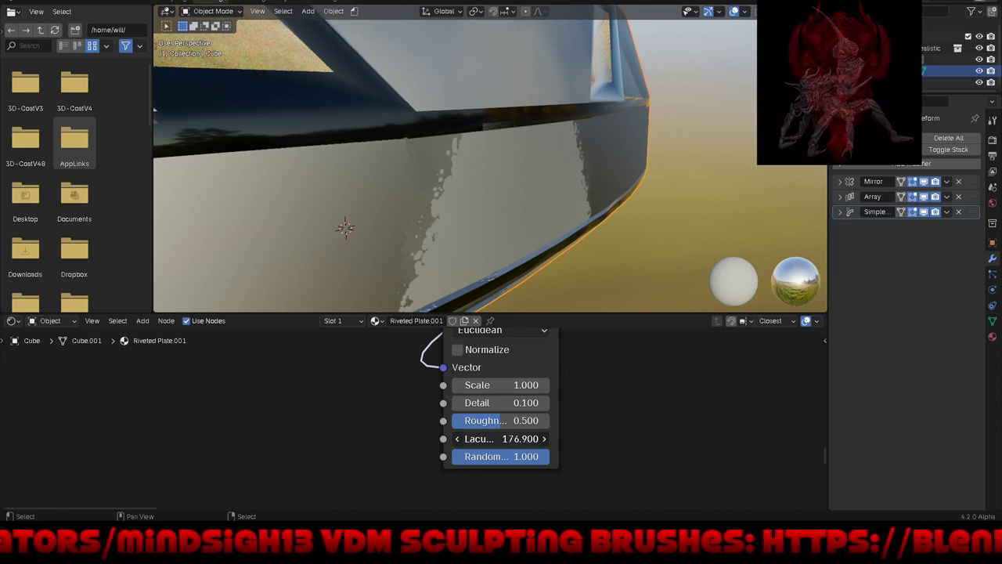
key(Escape)
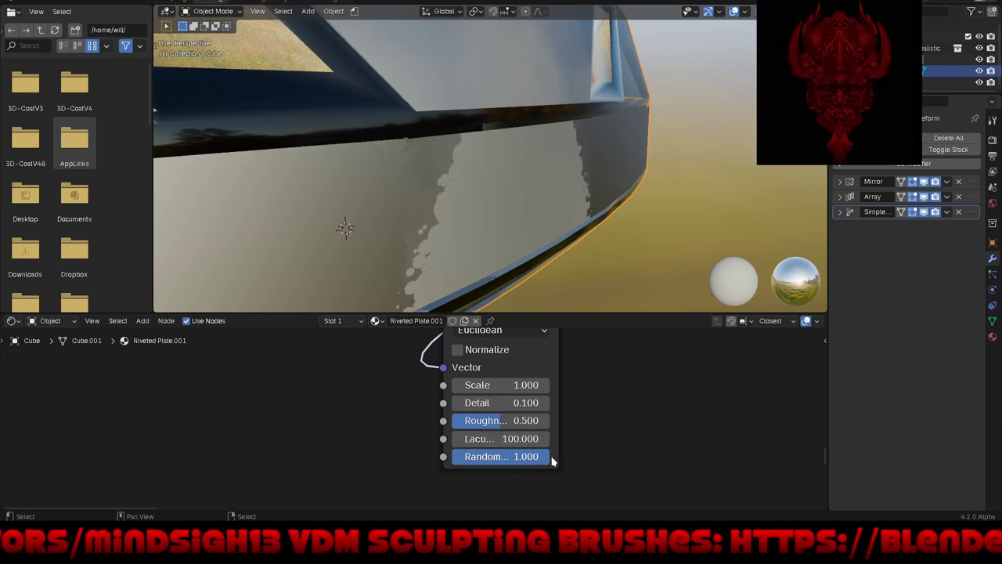
Step: Add a Noise Texture node whose Fac feeds the Voronoi Lacunarity
drag(444, 439, 268, 439)
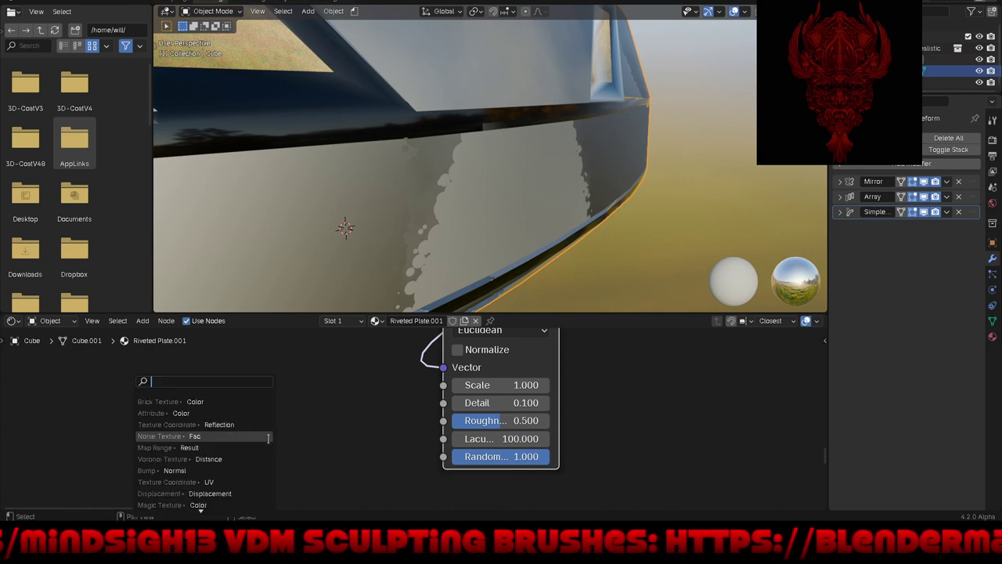
text(noi)
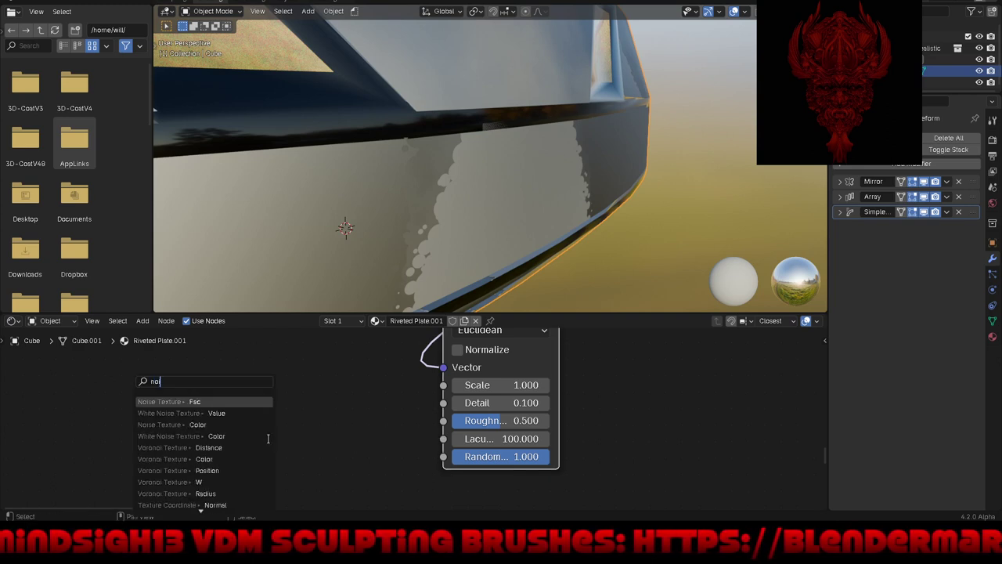
click(258, 403)
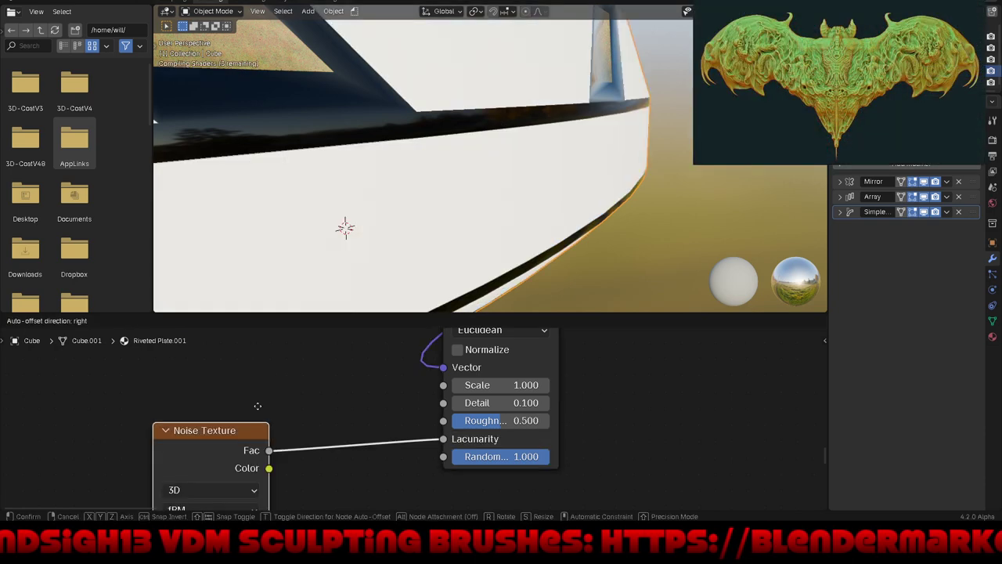
click(303, 387)
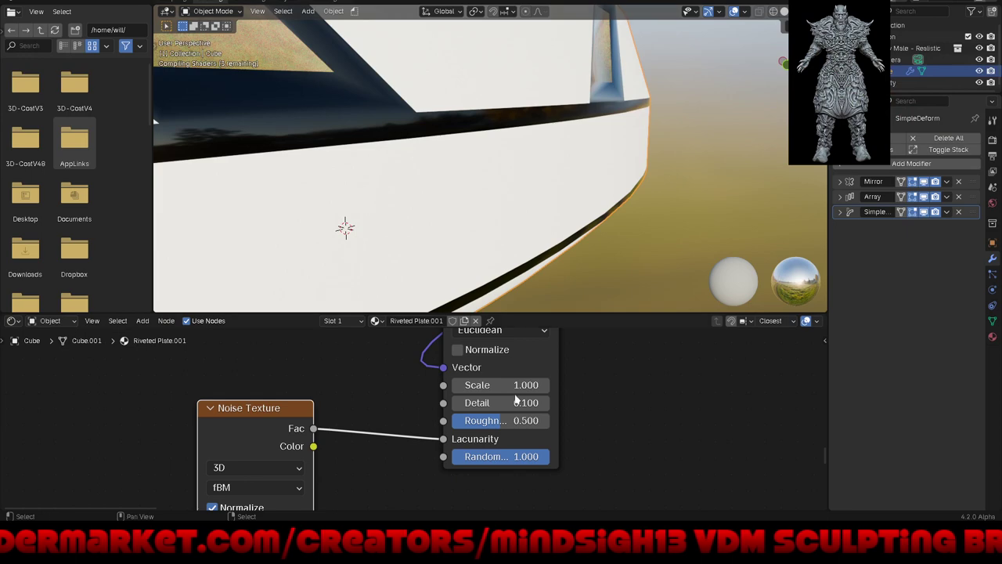
Step: Inspect the hull and interior with the Noise texture applied, then unplug the Noise Fac link
scroll(482, 245, down, 4)
scroll(501, 239, down, 4)
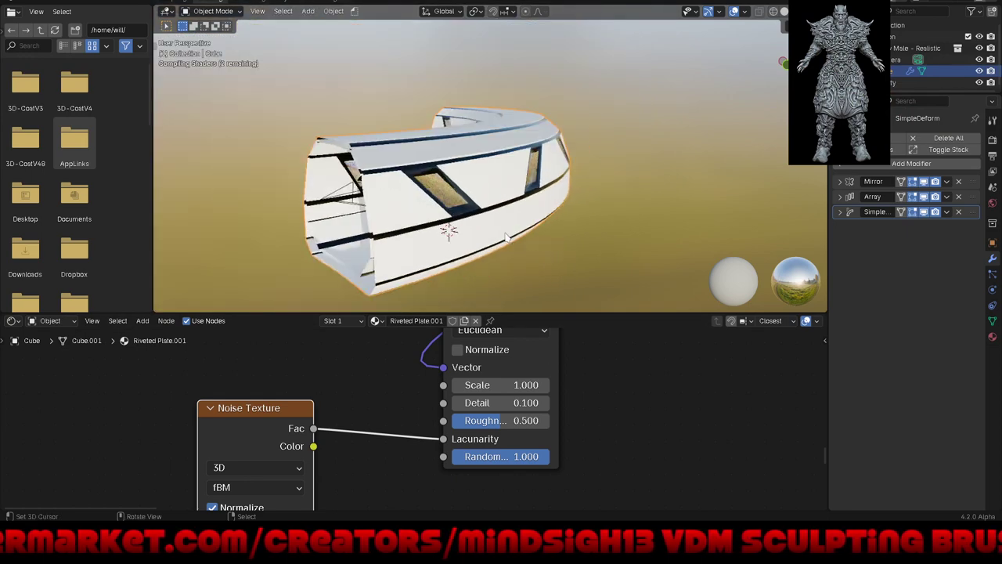
mouse_move(507, 237)
middle_down()
mouse_move(611, 268)
mouse_move(572, 189)
middle_up()
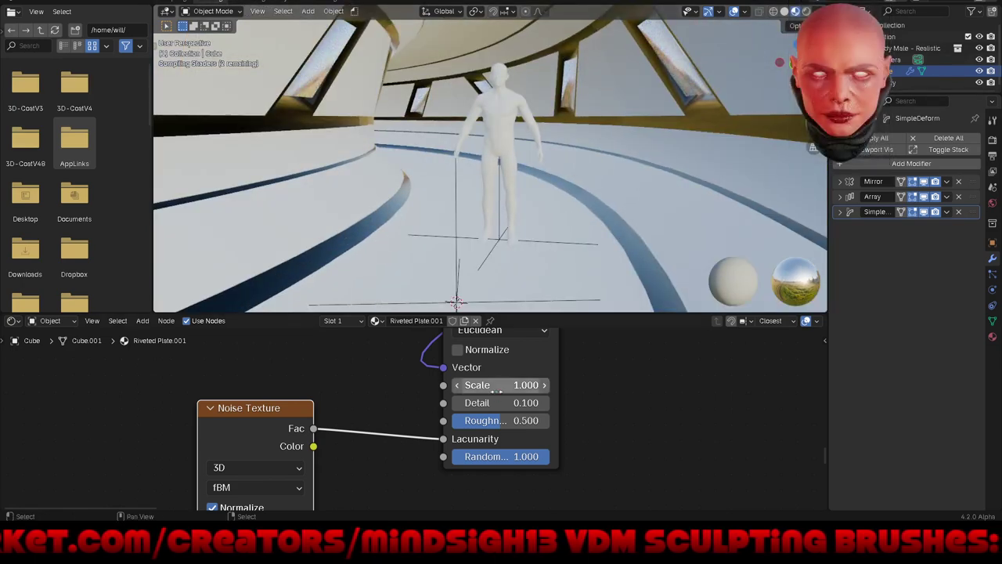
scroll(540, 448, down, 1)
scroll(540, 448, down, 1)
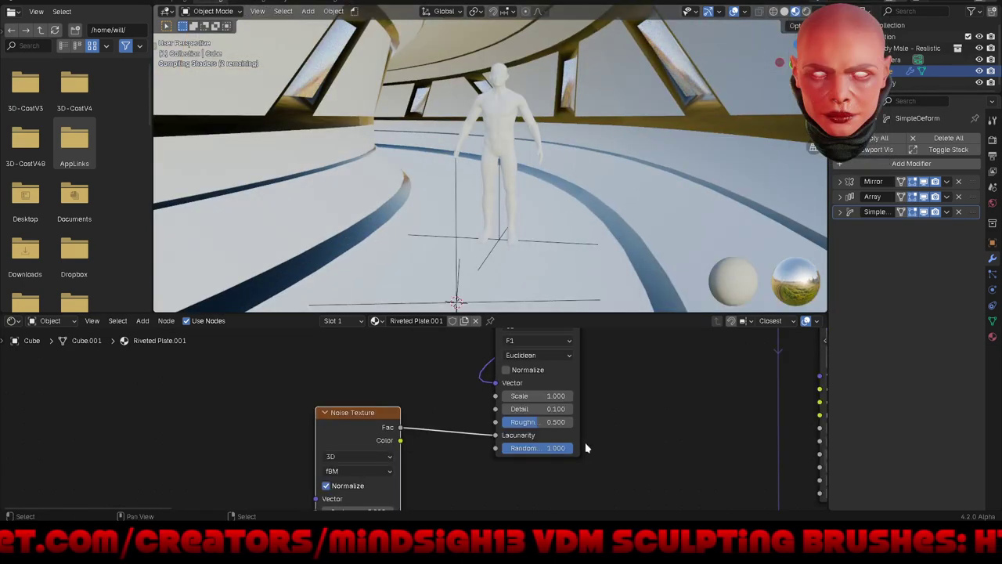
middle_drag(587, 448, 618, 428)
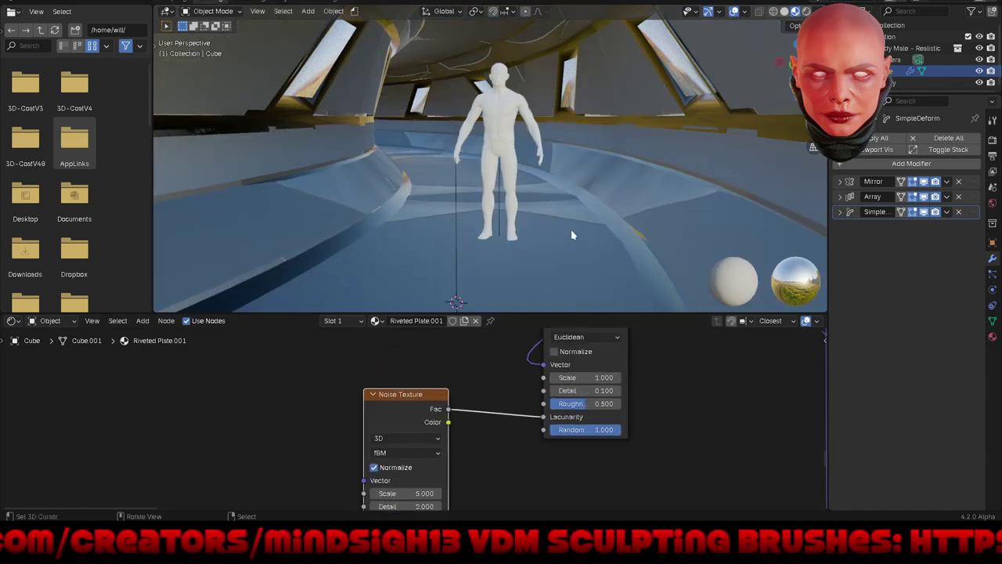
mouse_move(571, 228)
middle_down()
mouse_move(524, 250)
mouse_move(415, 215)
middle_up()
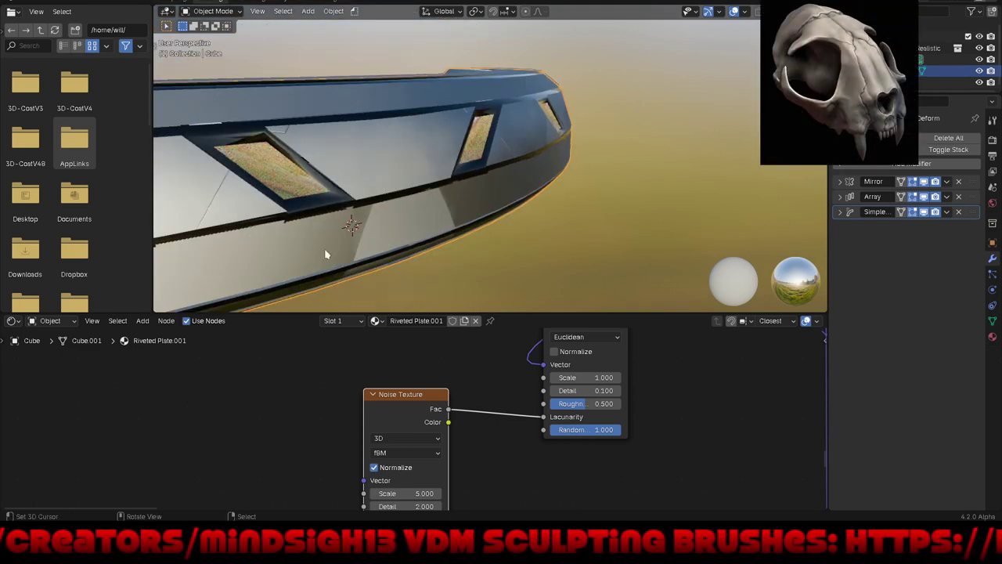
scroll(344, 252, up, 2)
scroll(391, 235, up, 2)
scroll(428, 196, up, 2)
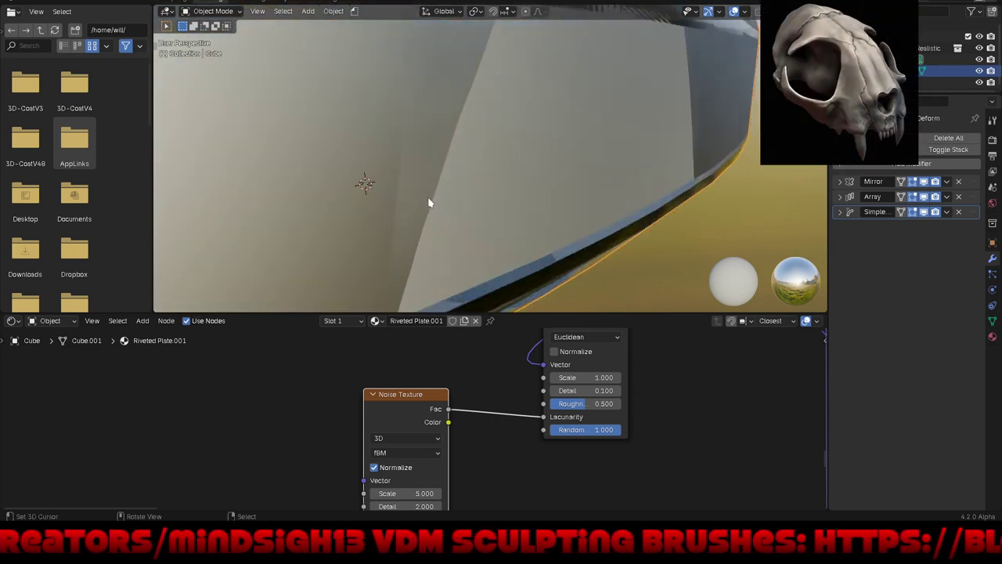
scroll(428, 202, up, 1)
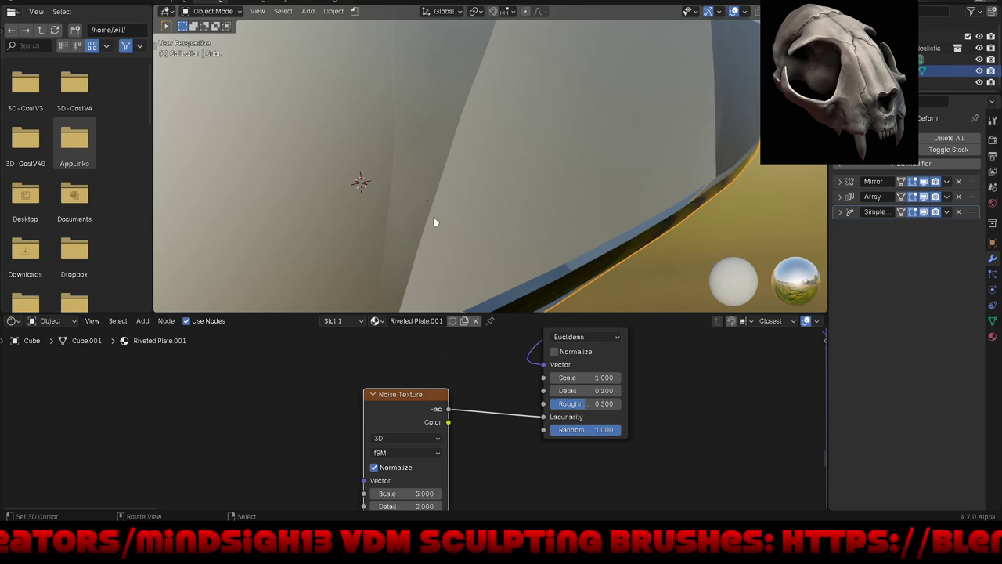
scroll(433, 216, down, 4)
scroll(433, 216, down, 1)
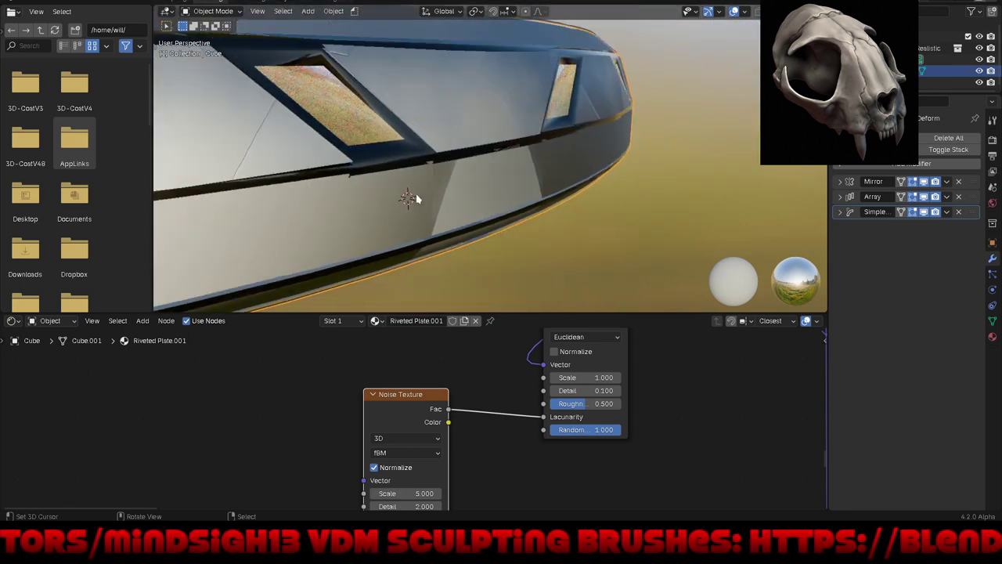
middle_drag(423, 199, 445, 191)
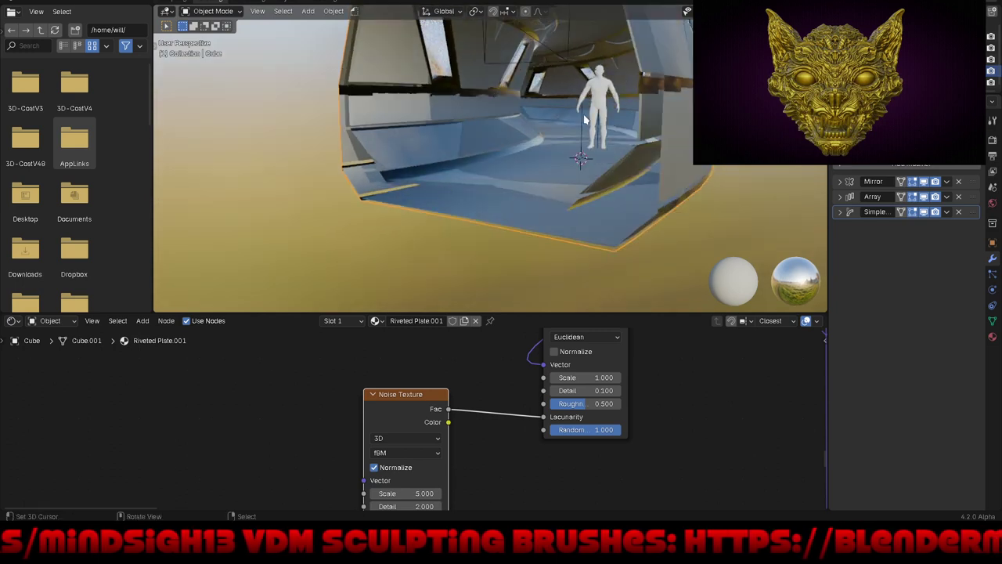
scroll(600, 115, up, 4)
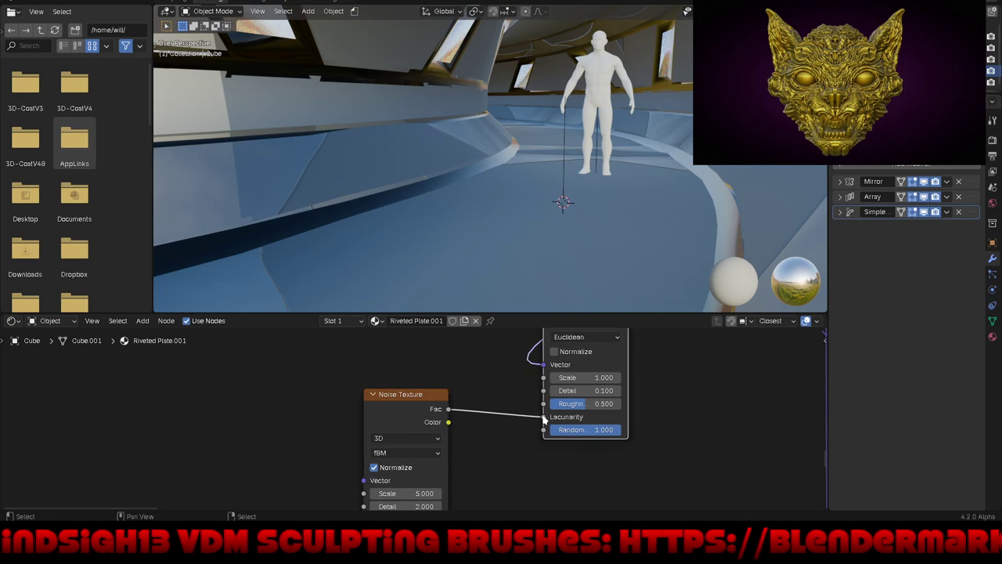
drag(543, 417, 495, 402)
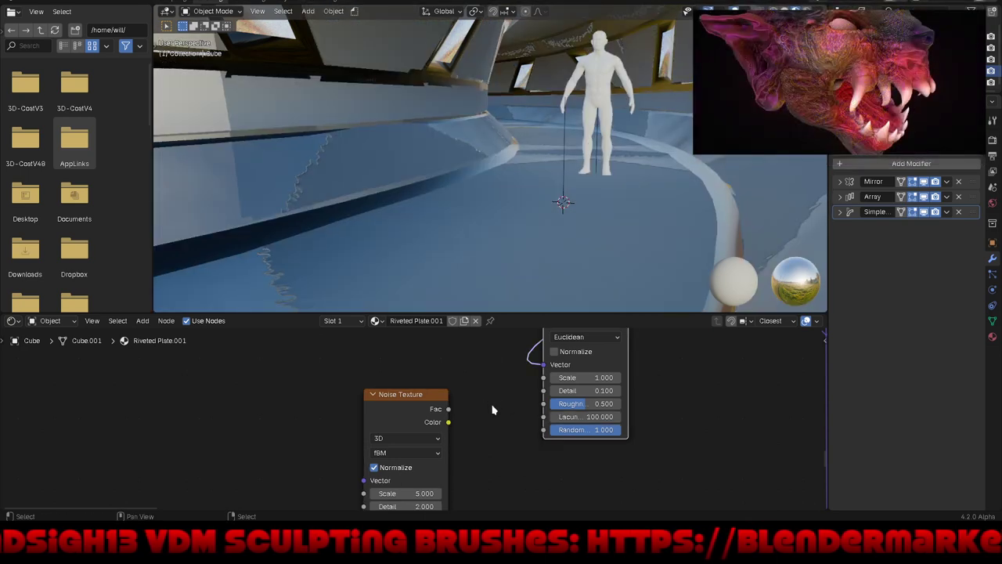
Step: Give the Voronoi texture Lacunarity 0, Roughness 1 and Scale 50, checking the whole hull
mouse_move(580, 377)
mouse_down()
mouse_move(619, 377)
mouse_move(564, 377)
mouse_up()
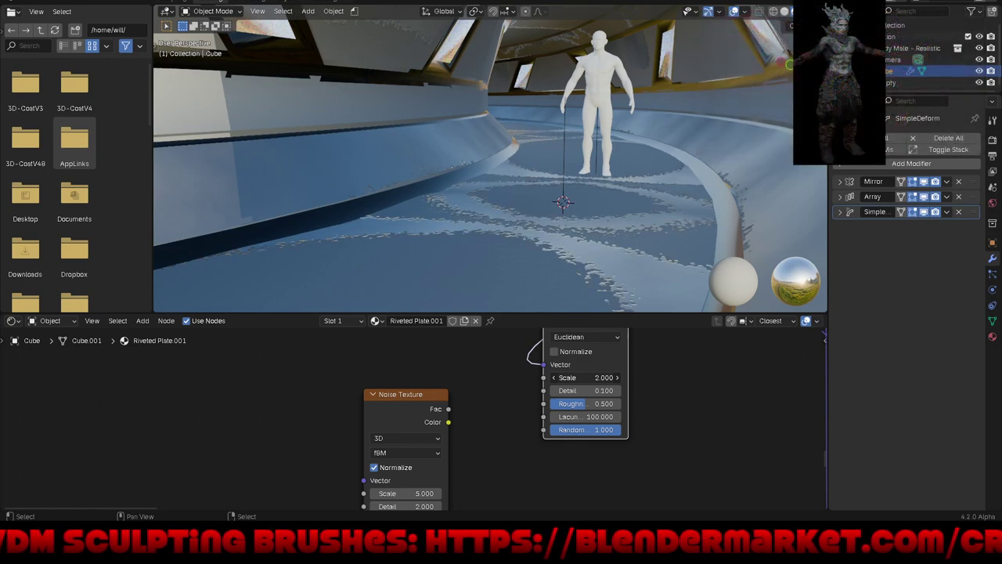
scroll(507, 185, down, 3)
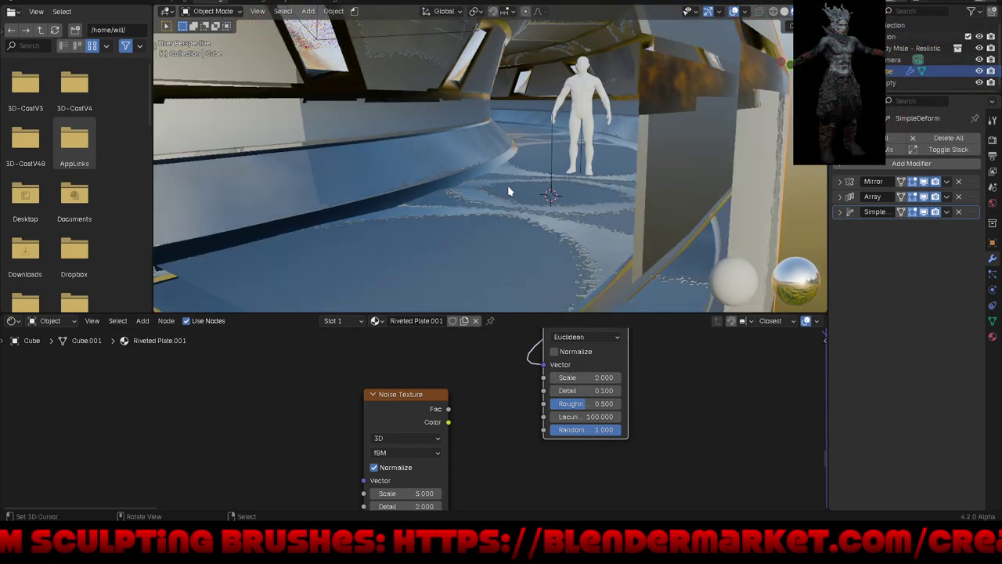
scroll(507, 185, down, 5)
mouse_move(520, 207)
middle_down()
mouse_move(476, 197)
mouse_move(386, 213)
mouse_move(477, 203)
middle_up()
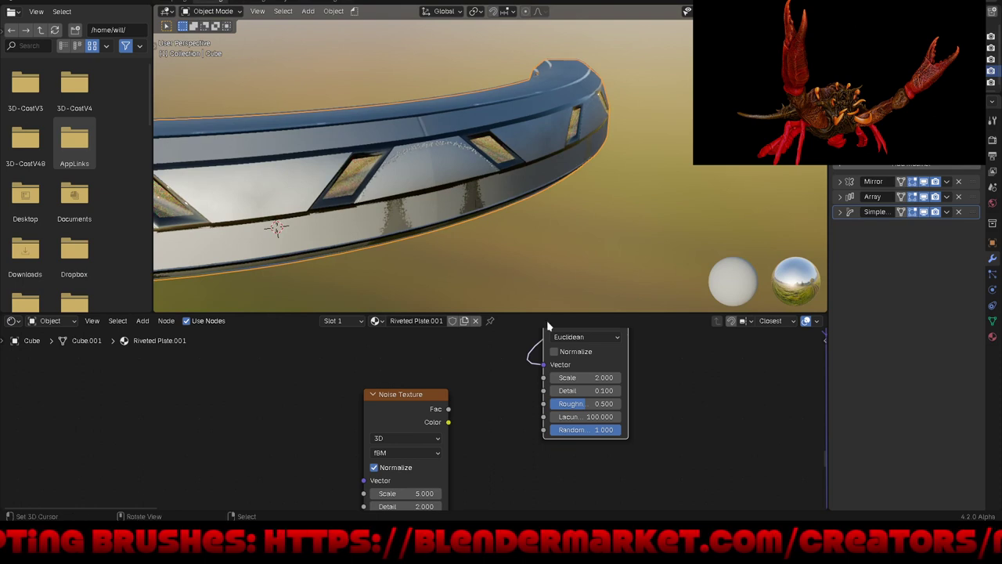
scroll(578, 429, up, 2)
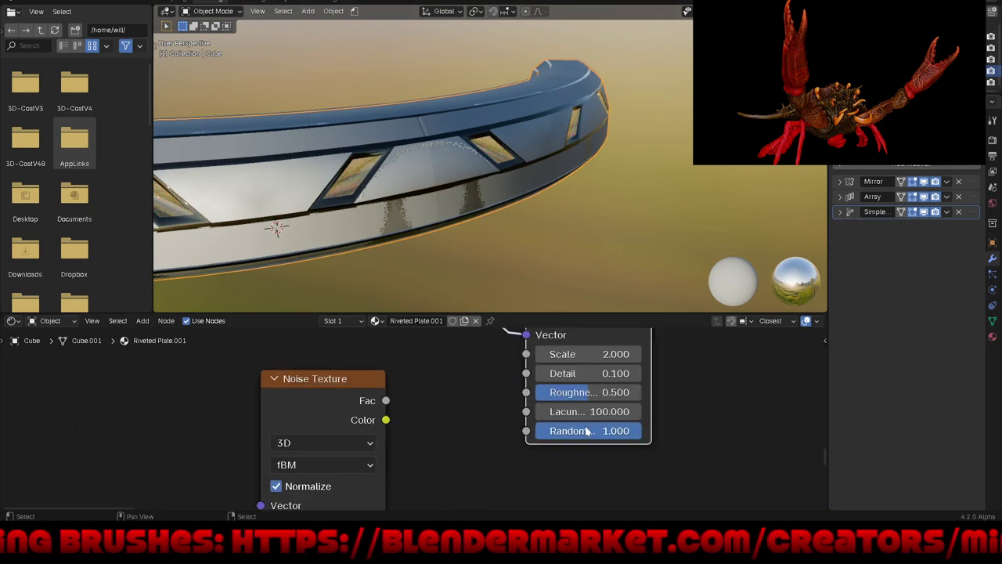
drag(586, 411, 517, 412)
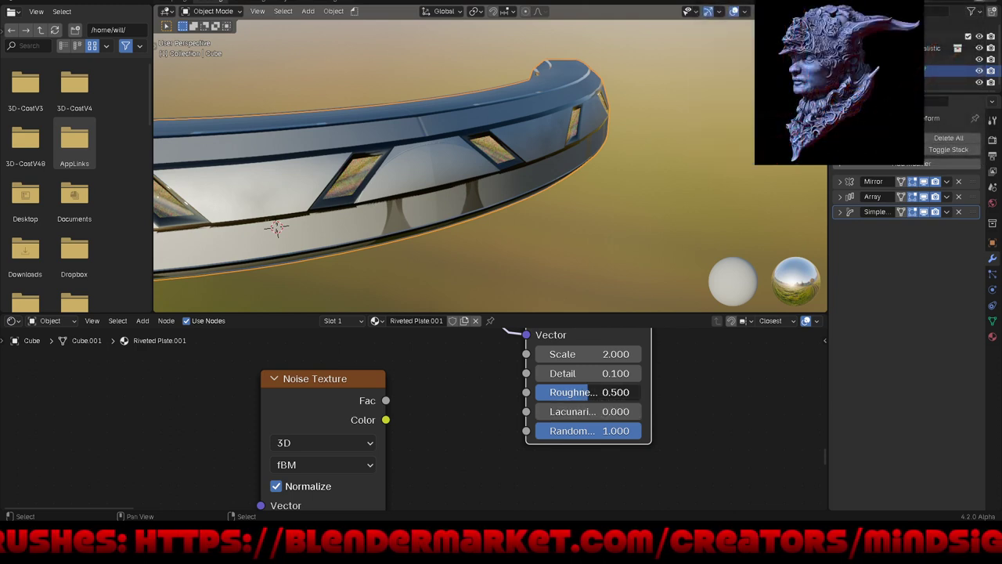
mouse_move(588, 392)
mouse_down()
mouse_move(548, 391)
mouse_move(626, 392)
mouse_up()
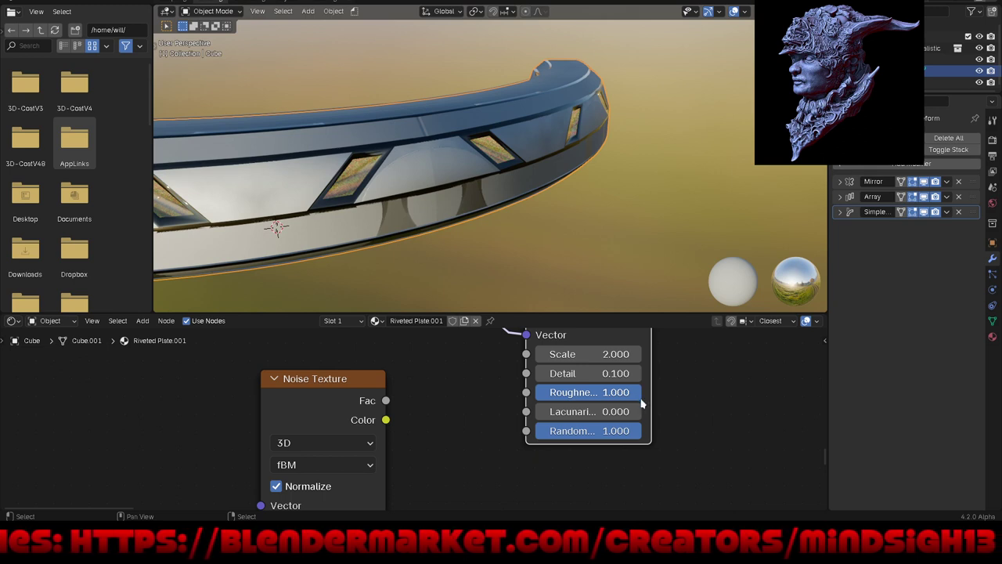
drag(595, 354, 637, 354)
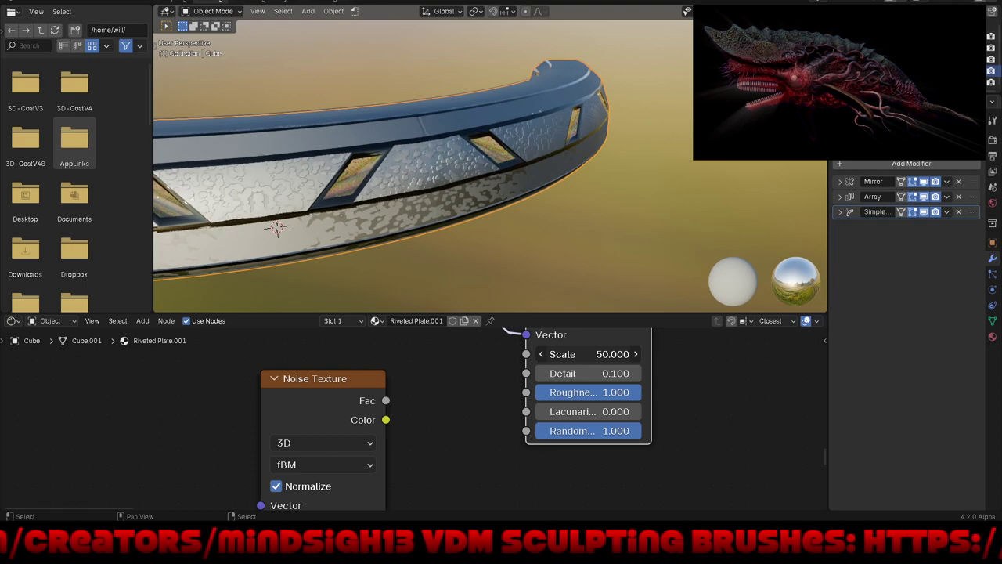
Step: Orbit down the corridor toward the figure and raise the Voronoi Lacunarity to 44.3
mouse_move(621, 187)
middle_down()
mouse_move(472, 167)
mouse_move(571, 157)
mouse_move(561, 146)
middle_up()
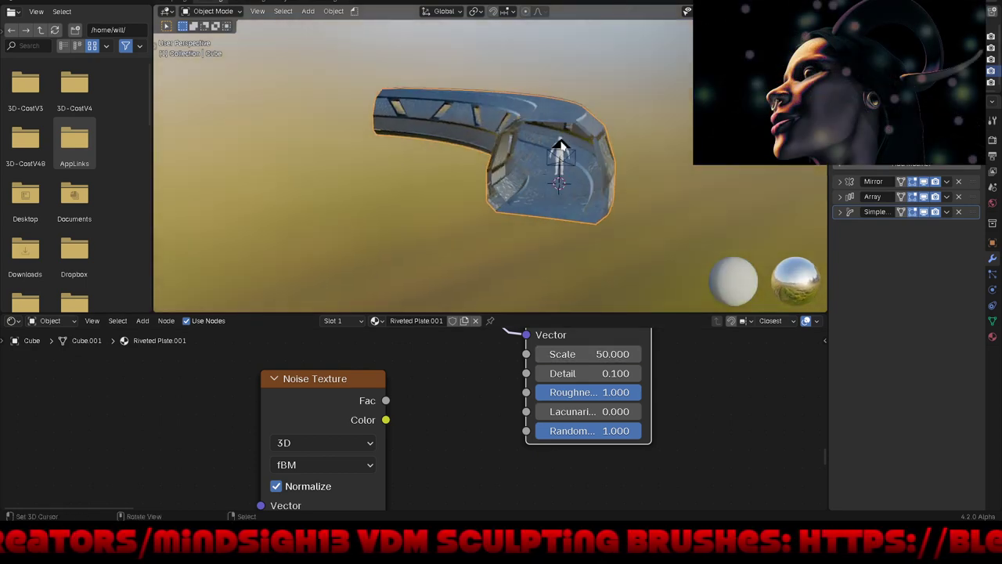
scroll(561, 147, up, 5)
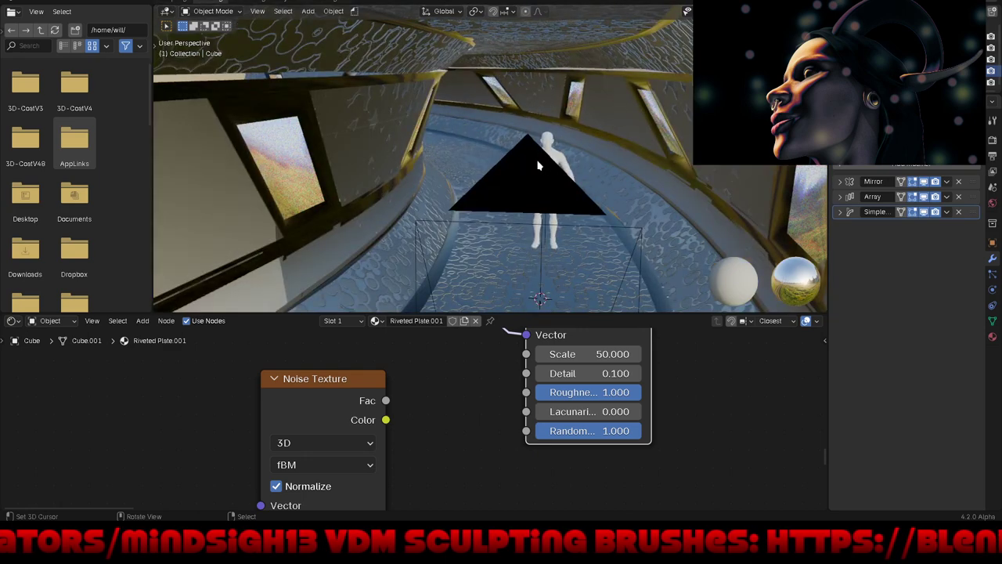
middle_drag(537, 165, 537, 154)
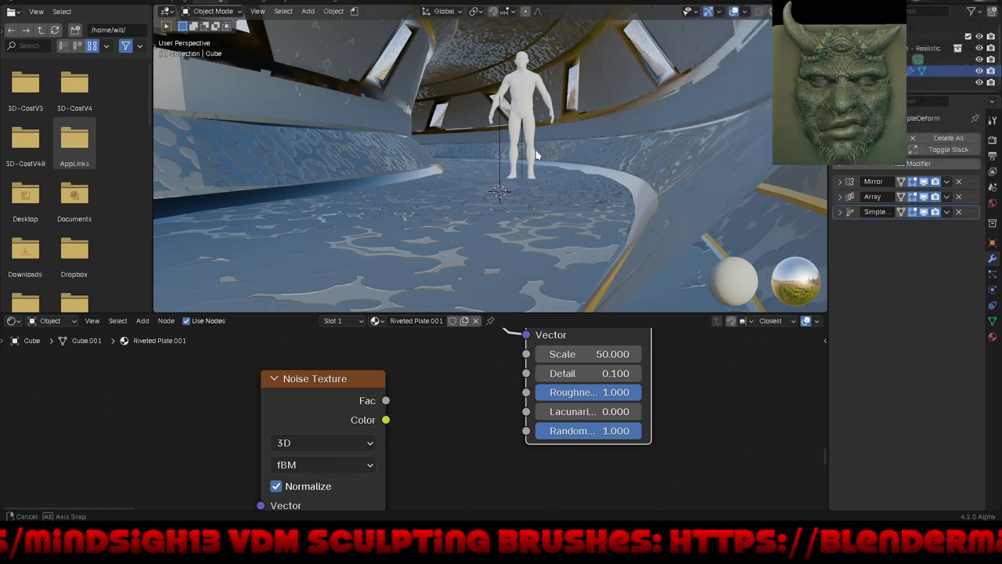
middle_drag(536, 153, 537, 155)
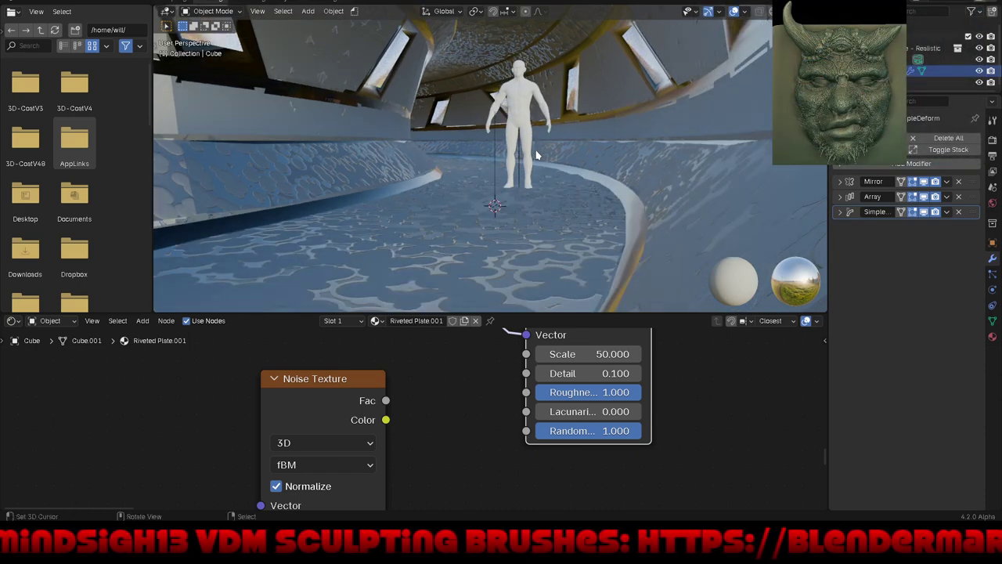
drag(607, 411, 783, 411)
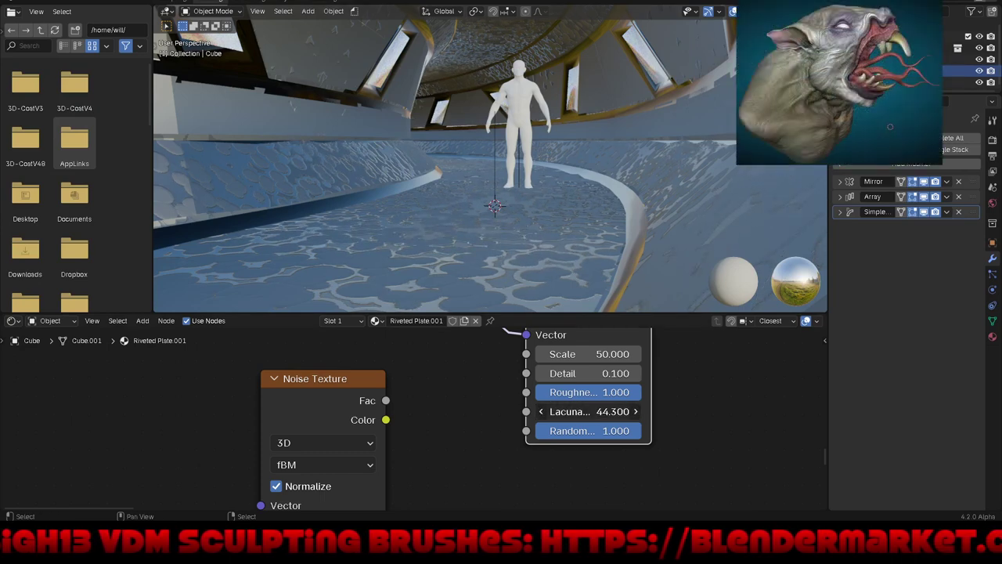
Step: Step the texture's Detail up from 0.1 to 0.800
click(637, 374)
click(637, 374)
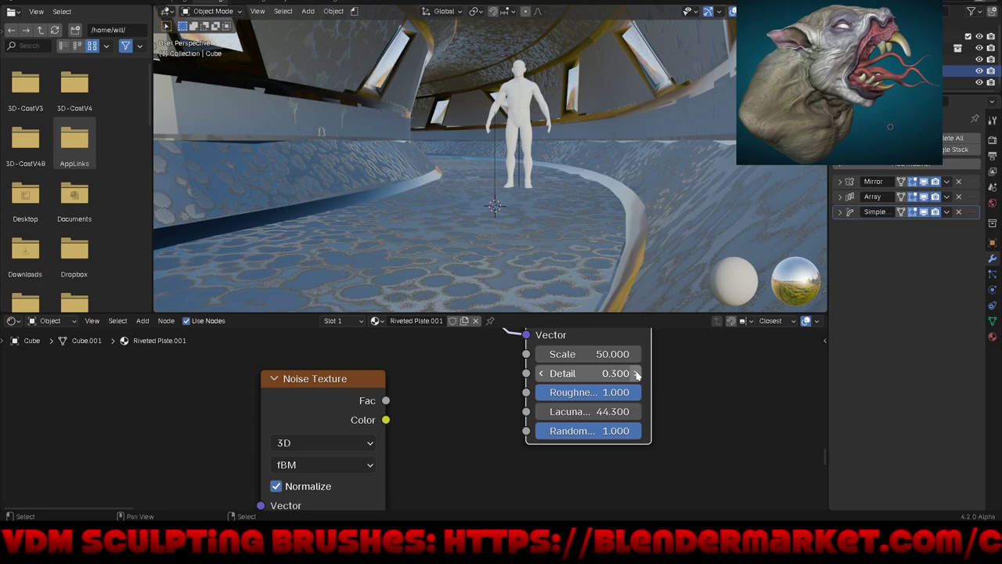
click(637, 374)
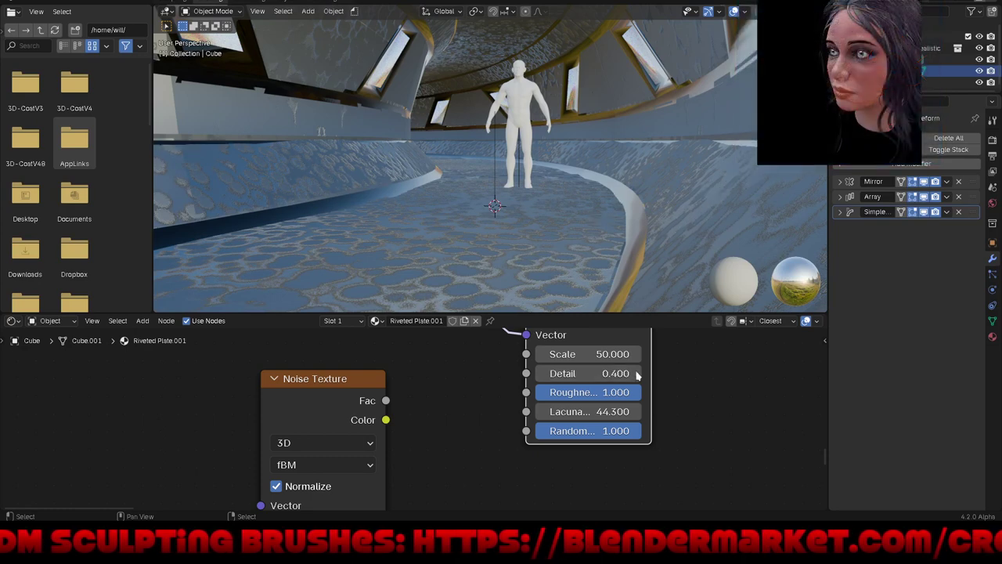
click(637, 374)
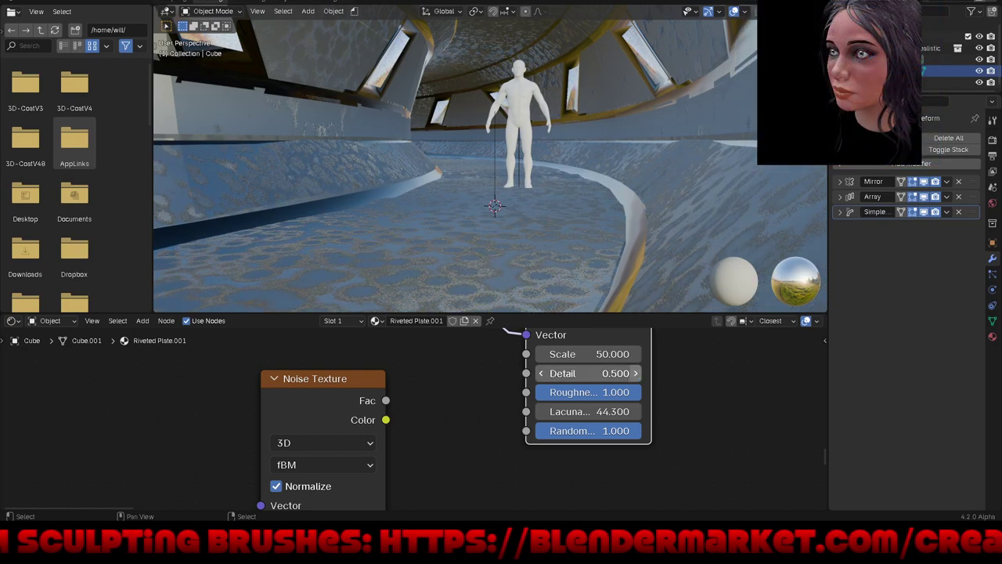
click(637, 374)
click(637, 374)
click(636, 375)
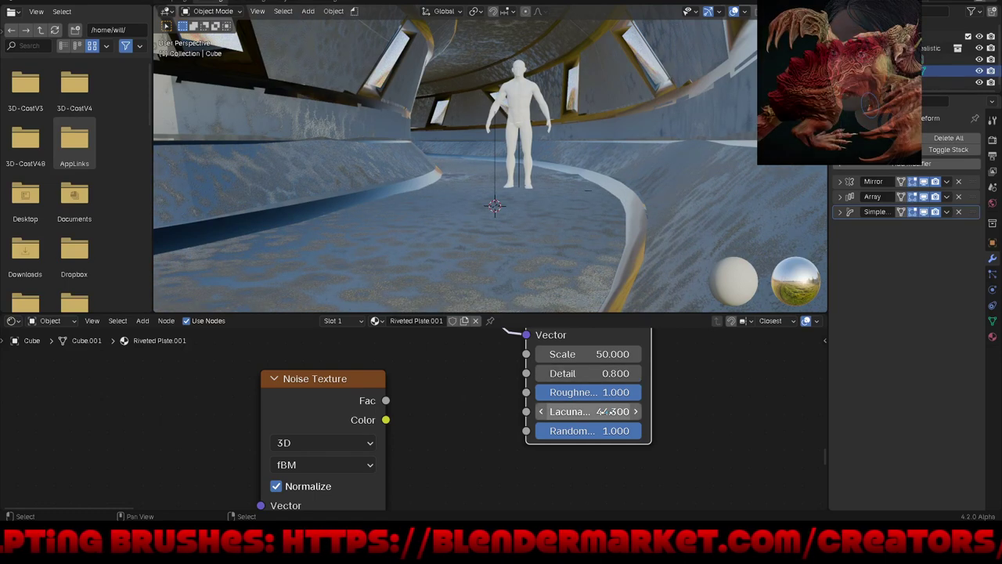
Step: Zero the Lacunarity, then enter an exact Lacunarity of 100
key(BackSpace)
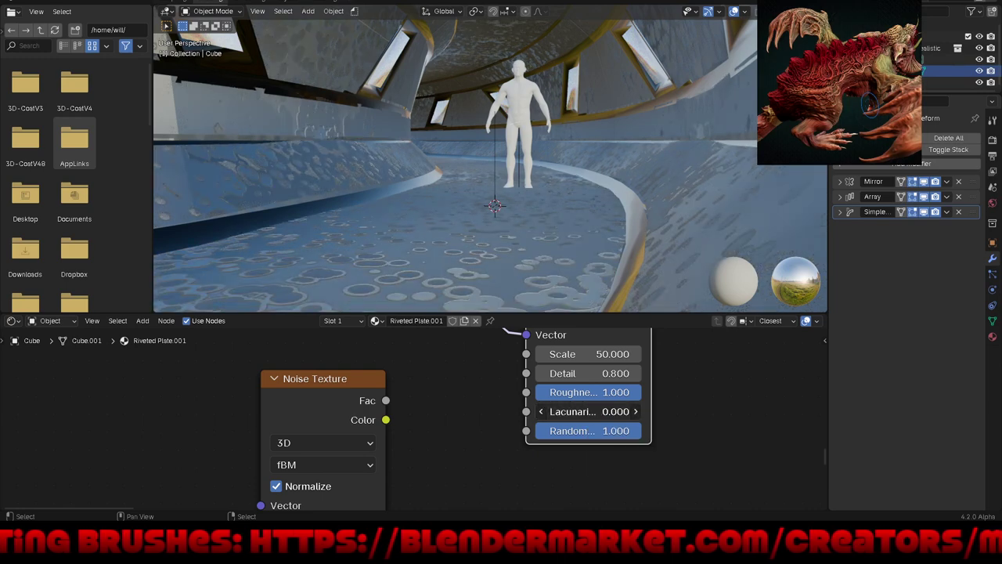
drag(583, 411, 610, 415)
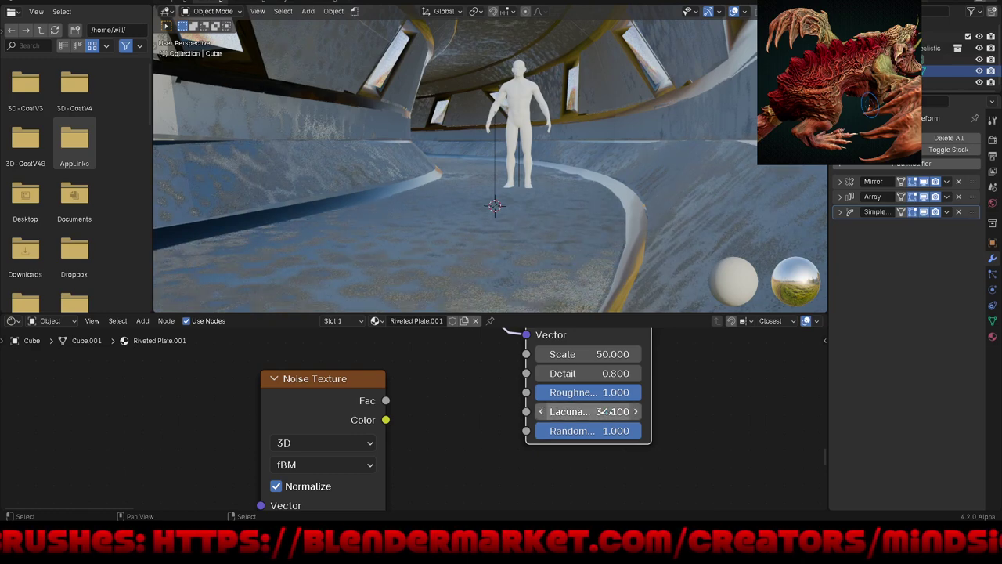
click(607, 412)
text(1)
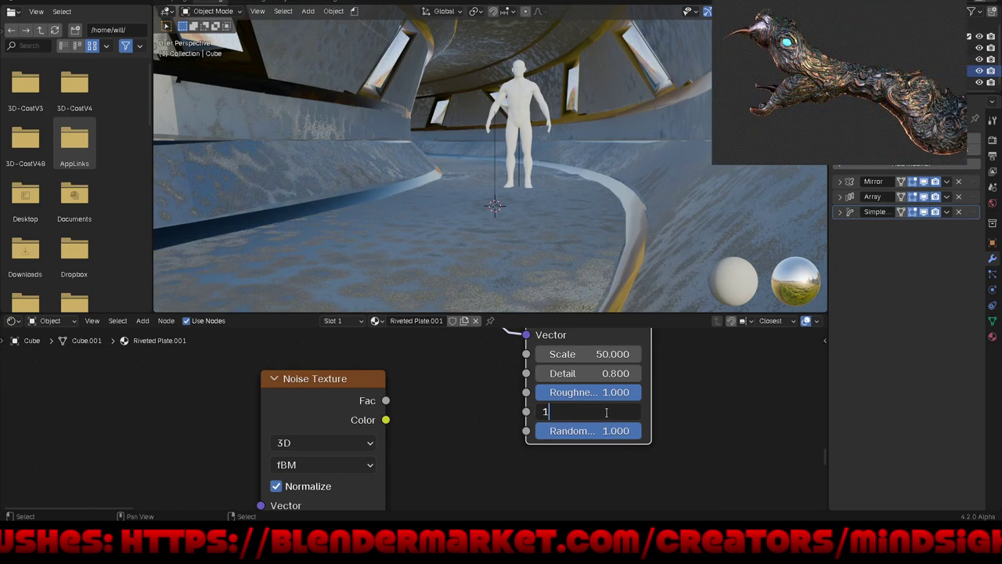
text(00)
key(Return)
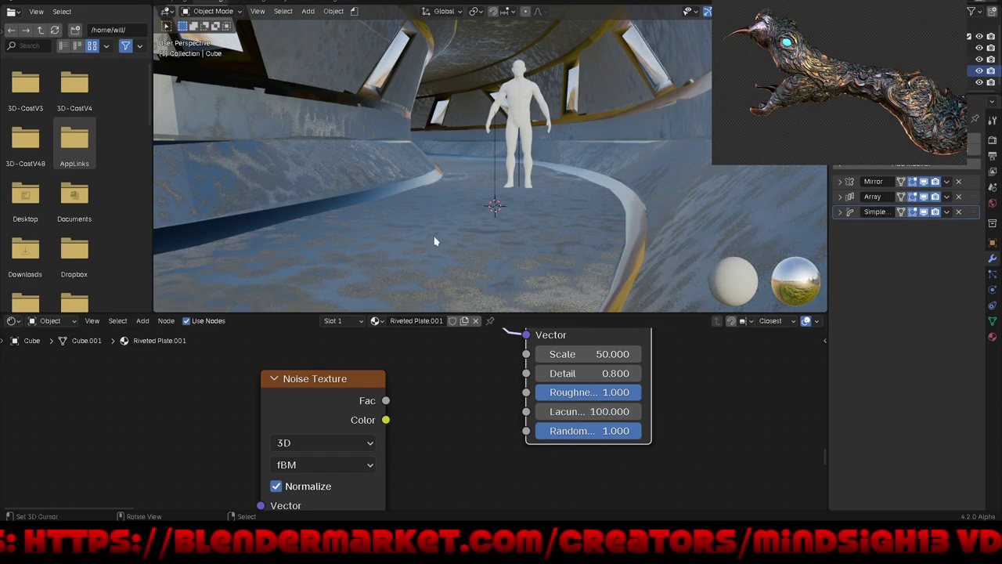
Step: Zoom and orbit the viewport to a close angle on the hull's outside
scroll(459, 225, down, 5)
mouse_move(616, 199)
middle_down()
mouse_move(580, 208)
mouse_move(622, 192)
mouse_move(495, 217)
mouse_move(532, 208)
middle_up()
scroll(632, 188, down, 3)
scroll(633, 188, down, 2)
scroll(496, 217, up, 5)
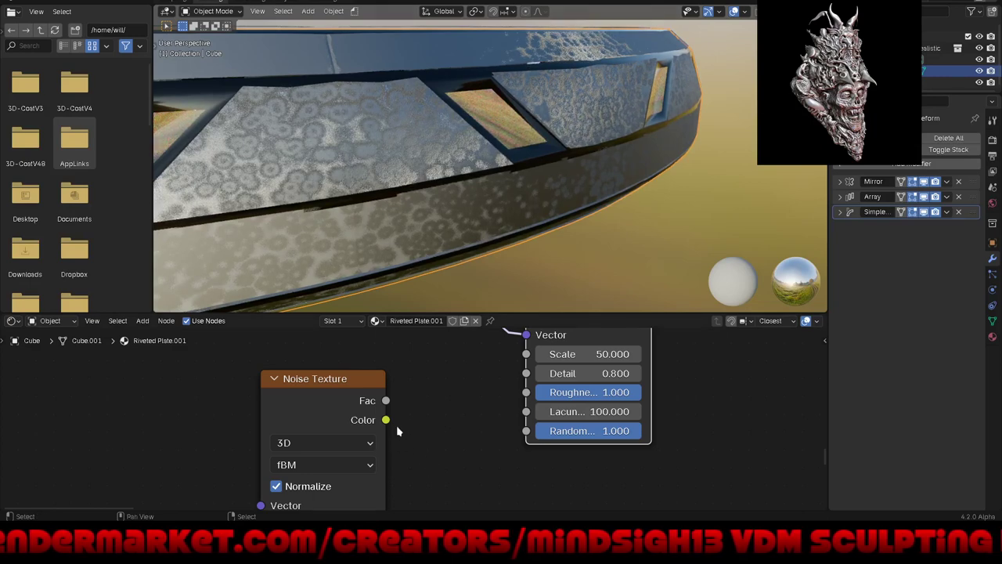
scroll(398, 424, down, 2)
scroll(401, 422, down, 2)
Step: Shift the Voronoi Texture node slightly to the right in the node tree
middle_drag(512, 383, 498, 501)
drag(458, 445, 545, 457)
drag(586, 353, 624, 377)
Step: Slide the reroute point left horizontally and reposition the Voronoi and Texture Coordinate nodes
key(g)
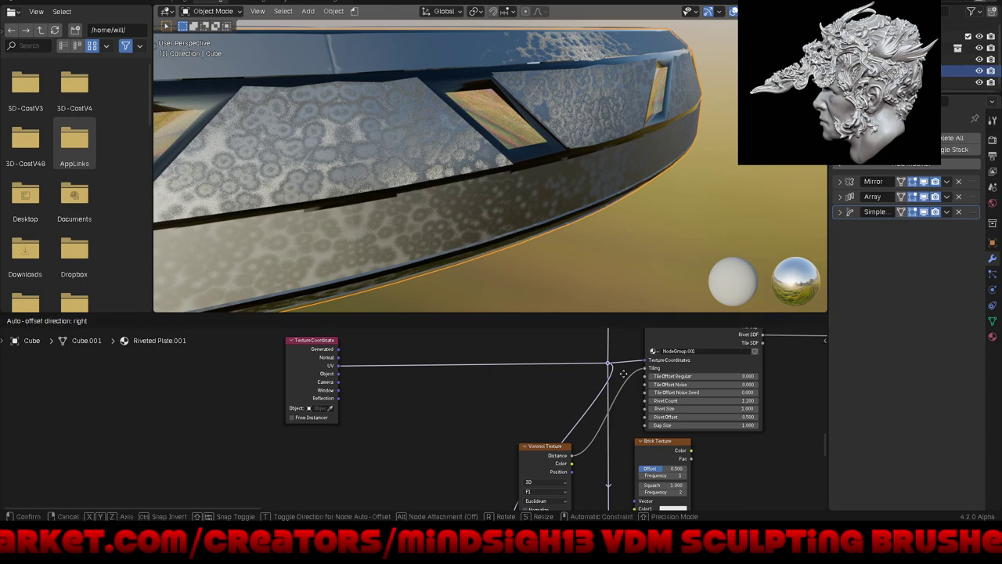
key(x)
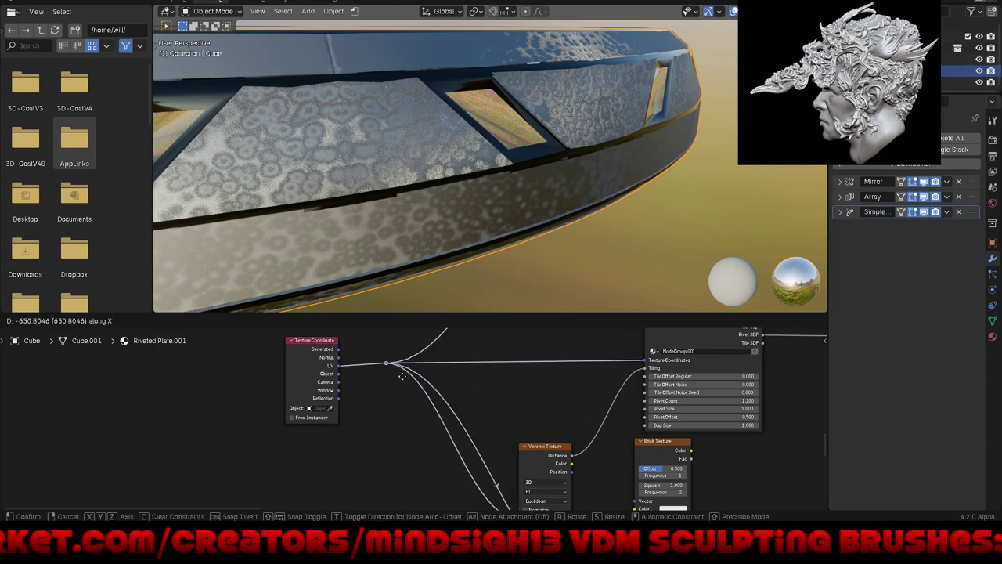
click(403, 374)
drag(548, 460, 559, 383)
middle_drag(531, 428, 570, 400)
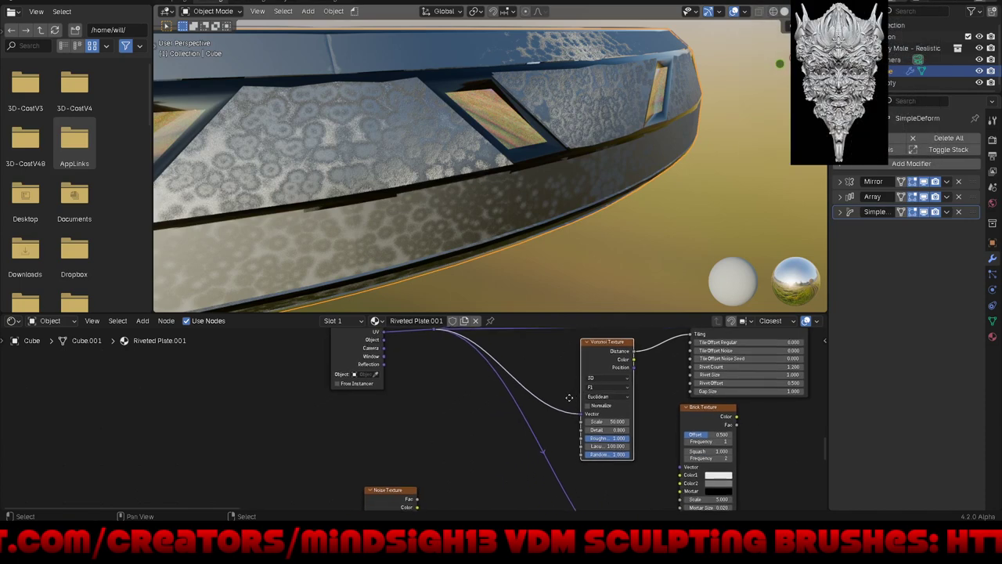
scroll(545, 416, down, 1)
scroll(546, 416, down, 1)
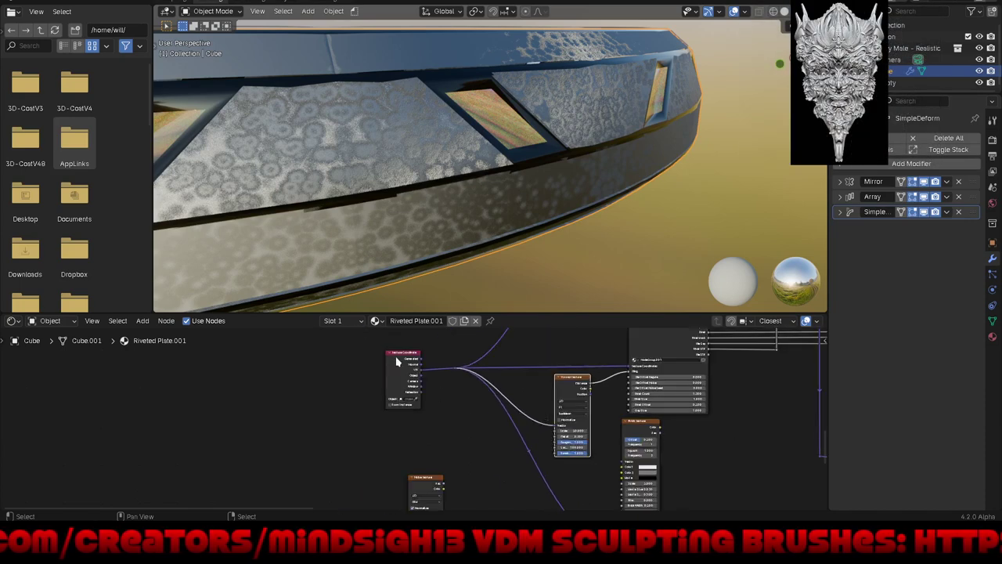
drag(399, 358, 228, 354)
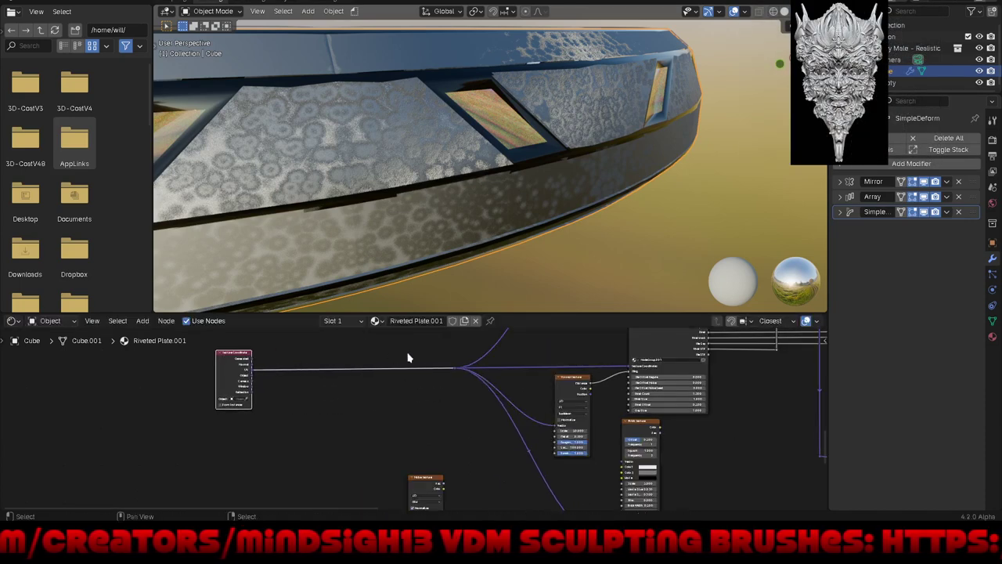
drag(398, 350, 502, 420)
Step: Shift the second reroute left and drop the Noise Texture node onto the coordinate link
key(g)
key(x)
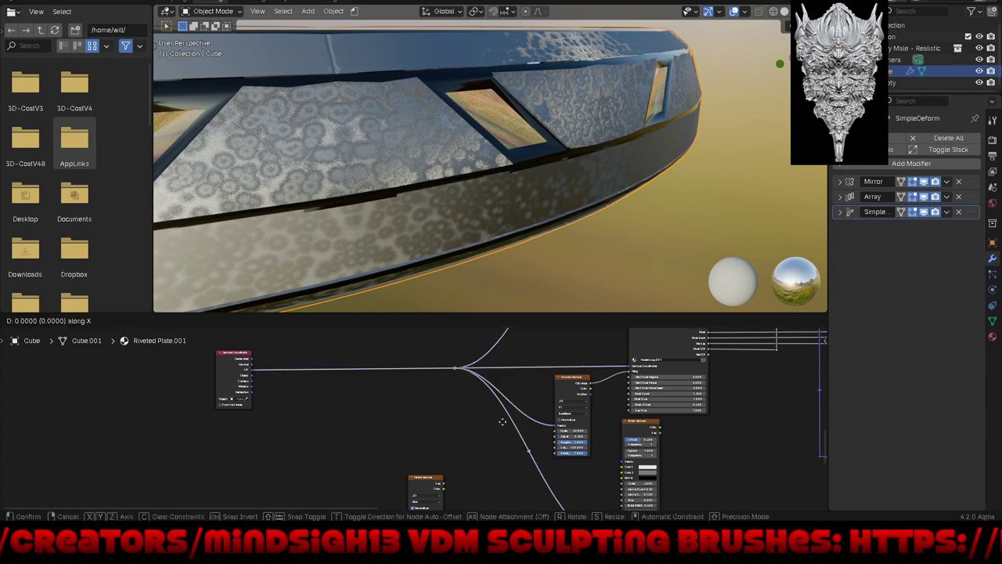
click(333, 428)
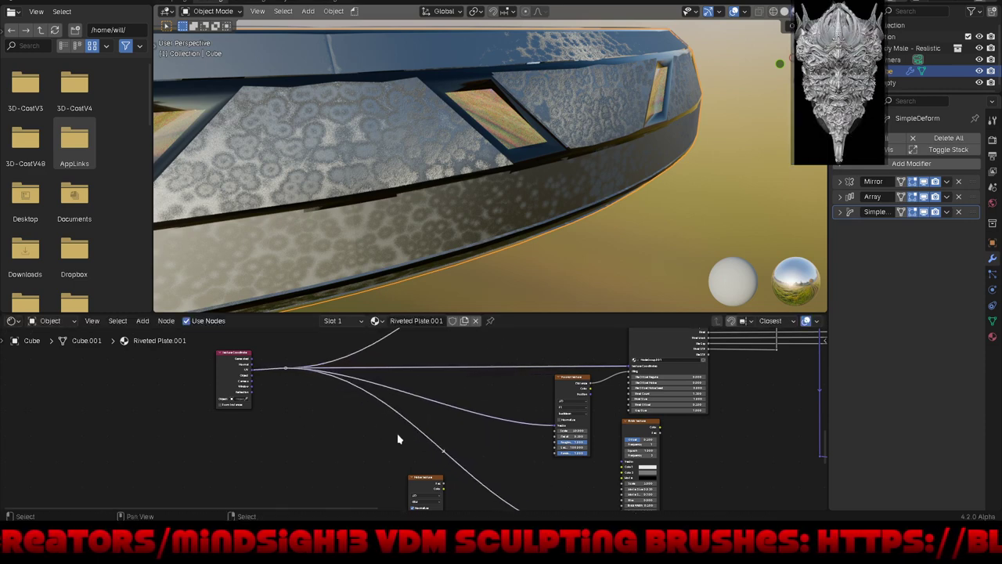
drag(426, 487, 370, 431)
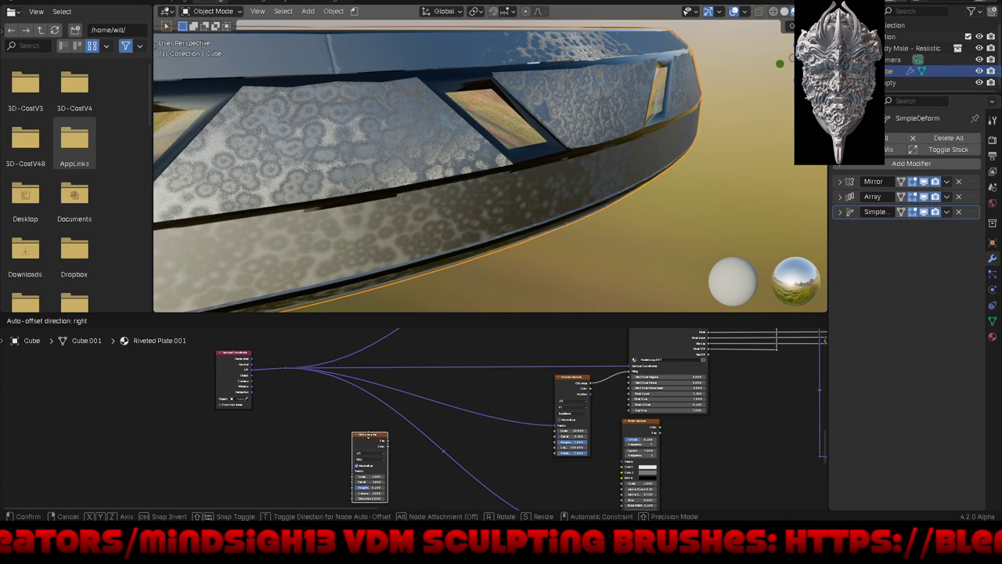
scroll(449, 407, down, 2)
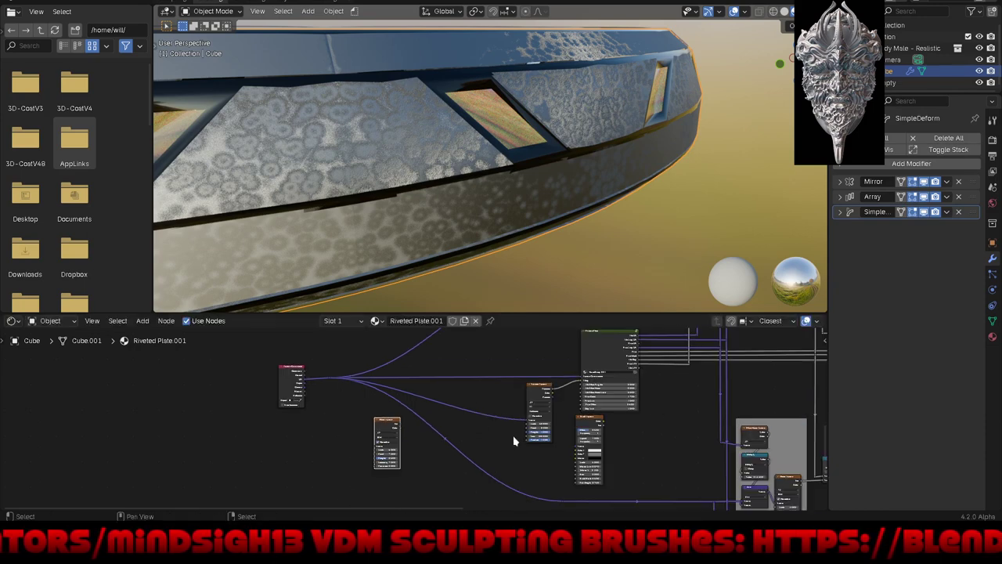
scroll(486, 407, down, 2)
middle_drag(462, 389, 466, 392)
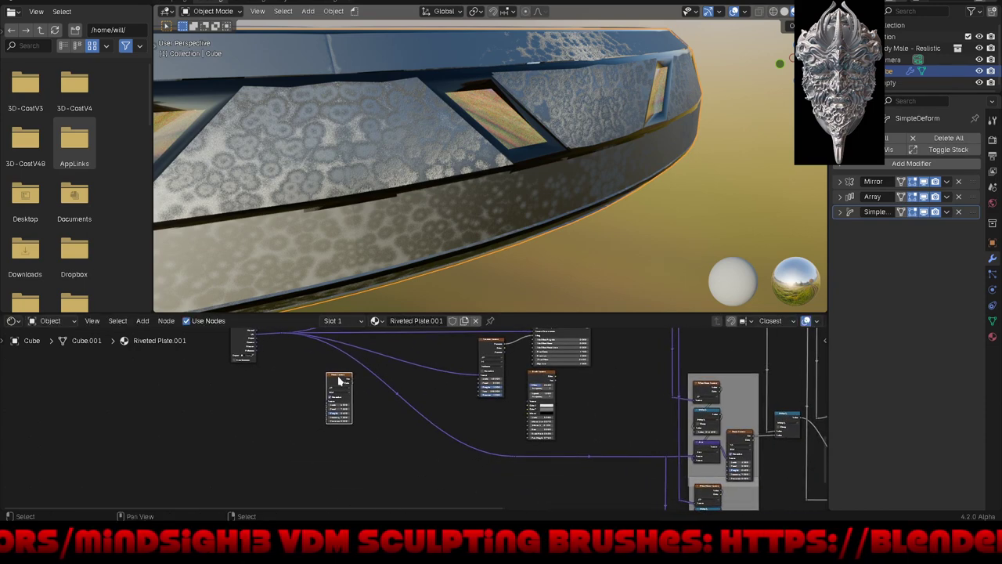
drag(336, 378, 427, 407)
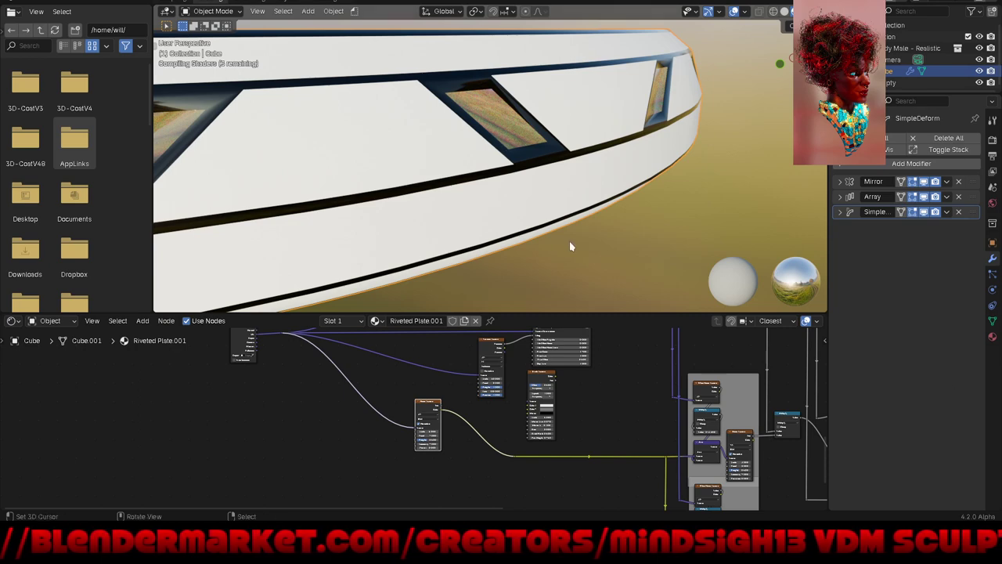
Step: Toggle the Simple Deform bend in the viewport and orbit inside the corridor
click(915, 212)
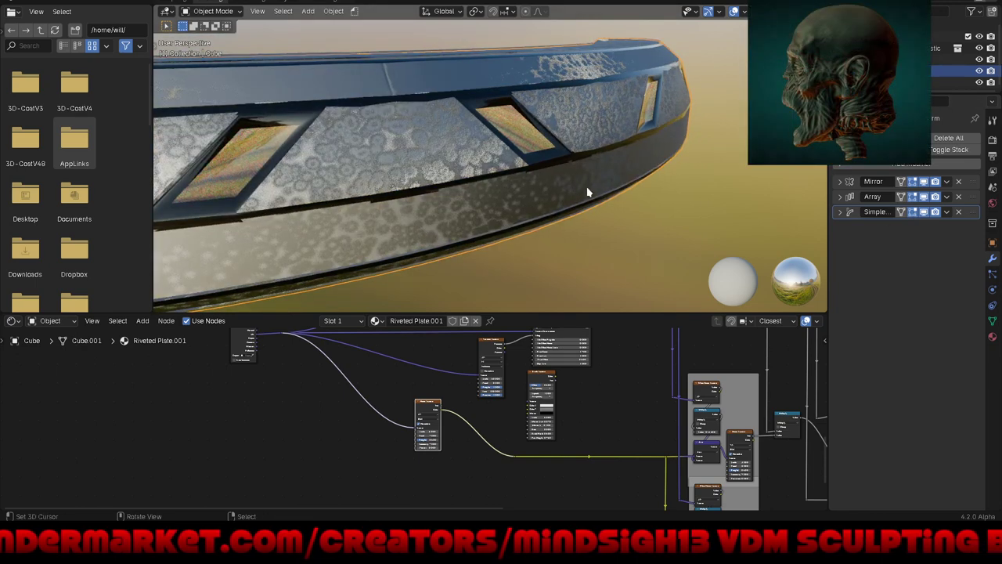
mouse_move(586, 188)
middle_down()
mouse_move(619, 210)
mouse_move(658, 184)
middle_up()
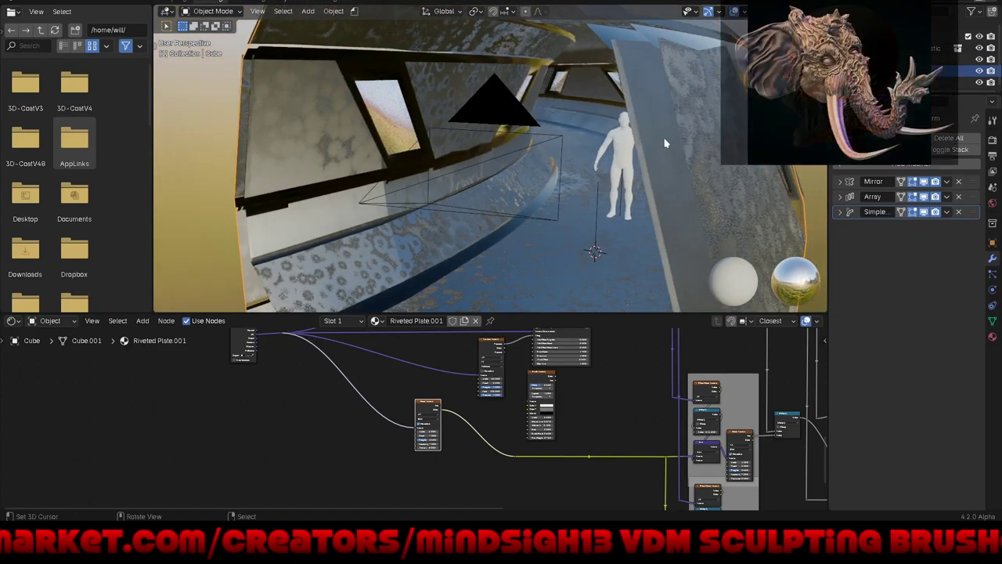
mouse_move(659, 184)
middle_down()
mouse_move(655, 151)
mouse_move(603, 176)
middle_up()
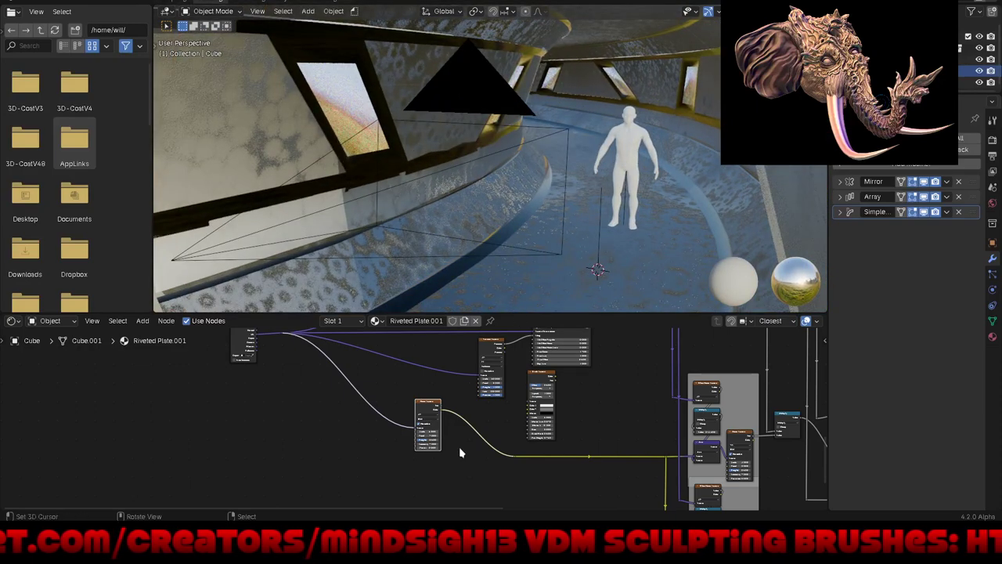
Step: Detach the Noise Texture node's input link and delete the node
scroll(430, 481, up, 2)
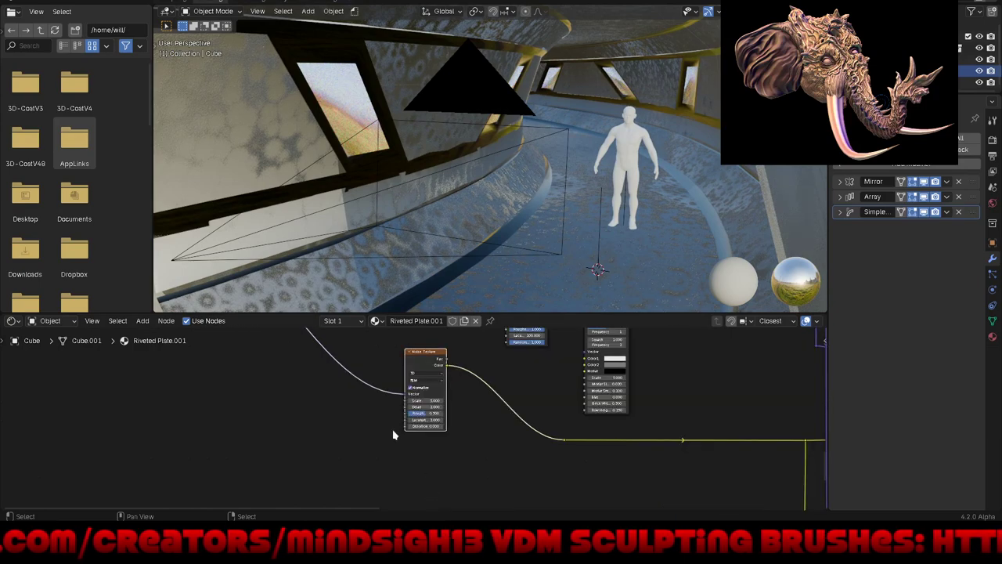
mouse_move(407, 398)
mouse_down()
mouse_move(561, 444)
mouse_move(554, 439)
mouse_up()
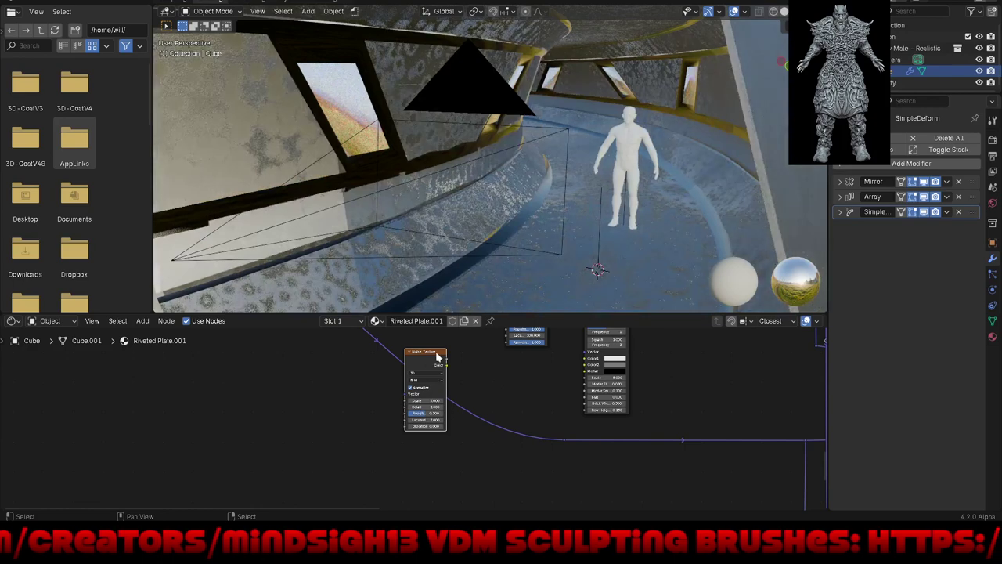
drag(424, 356, 334, 398)
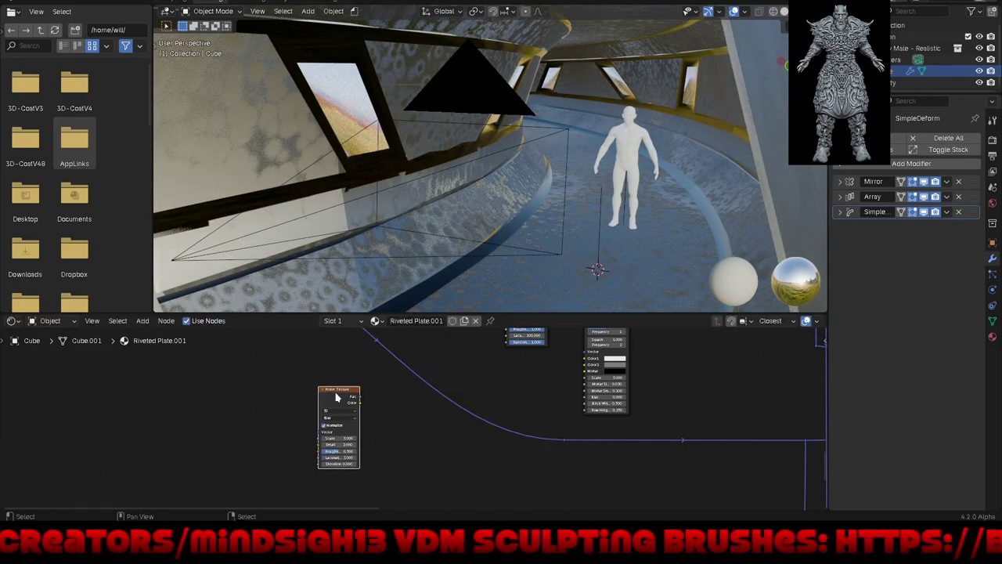
key(x)
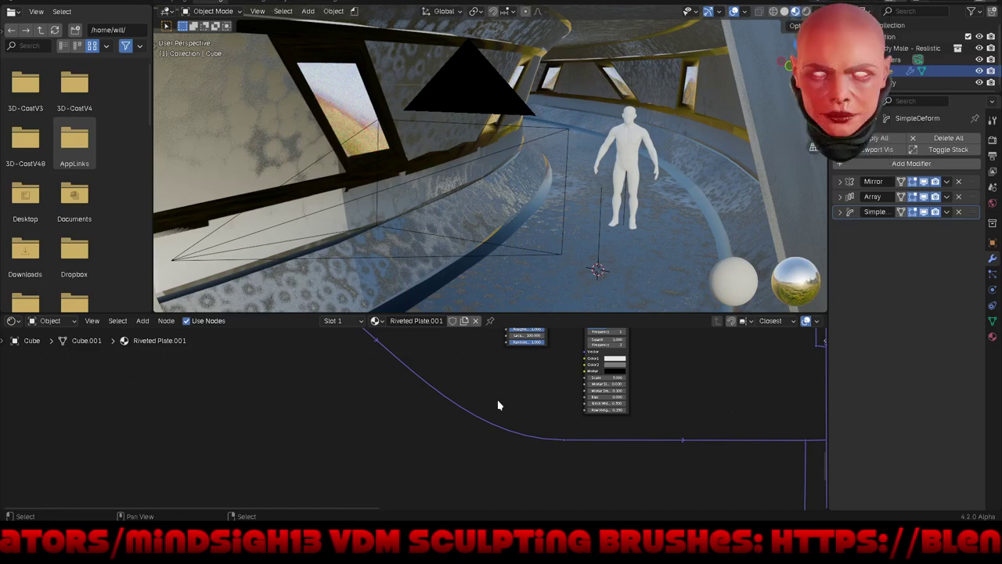
Step: Unplug the Voronoi Texture from the Tiling input and delete the Voronoi node
middle_drag(486, 447, 482, 502)
scroll(492, 427, up, 2)
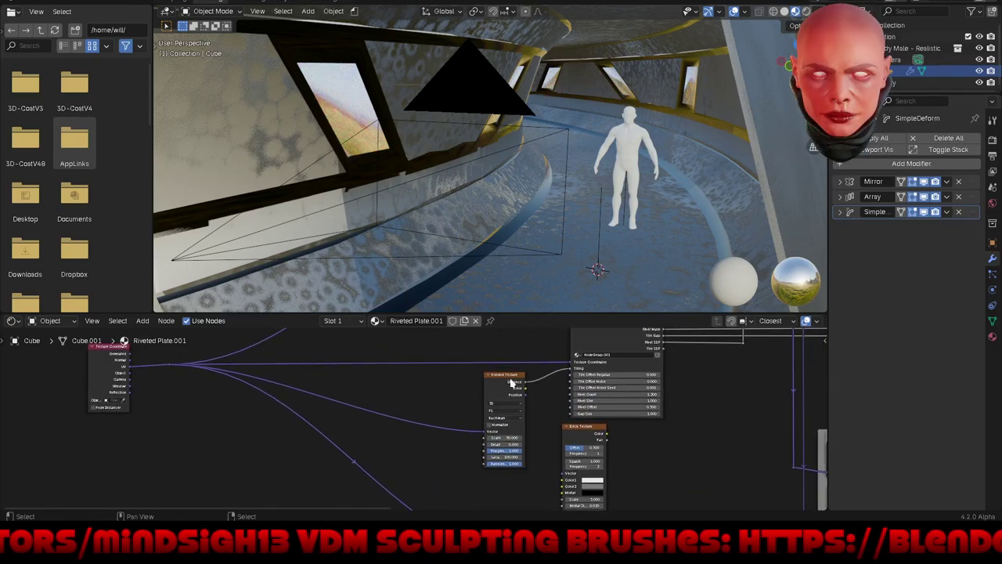
scroll(493, 427, up, 1)
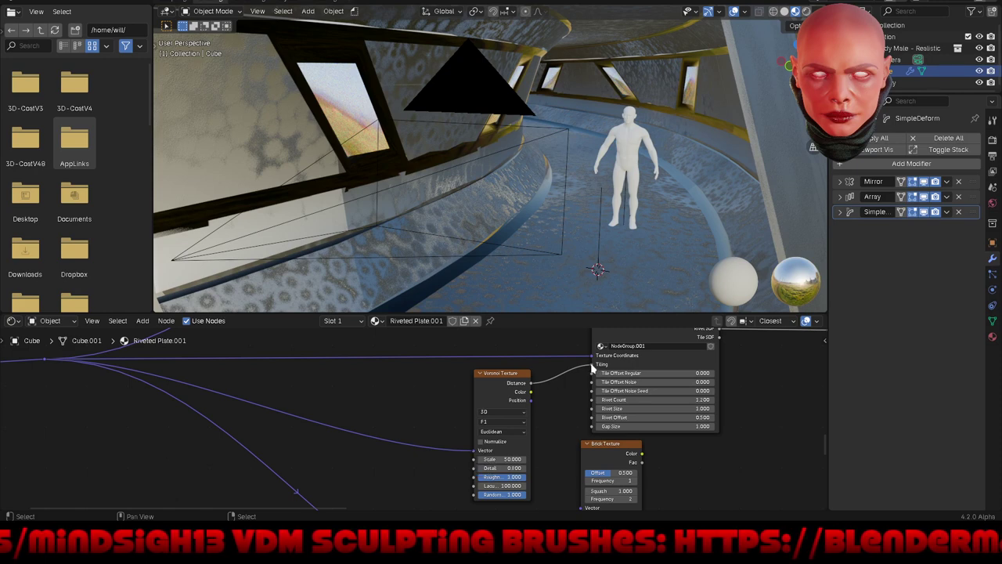
drag(593, 368, 593, 365)
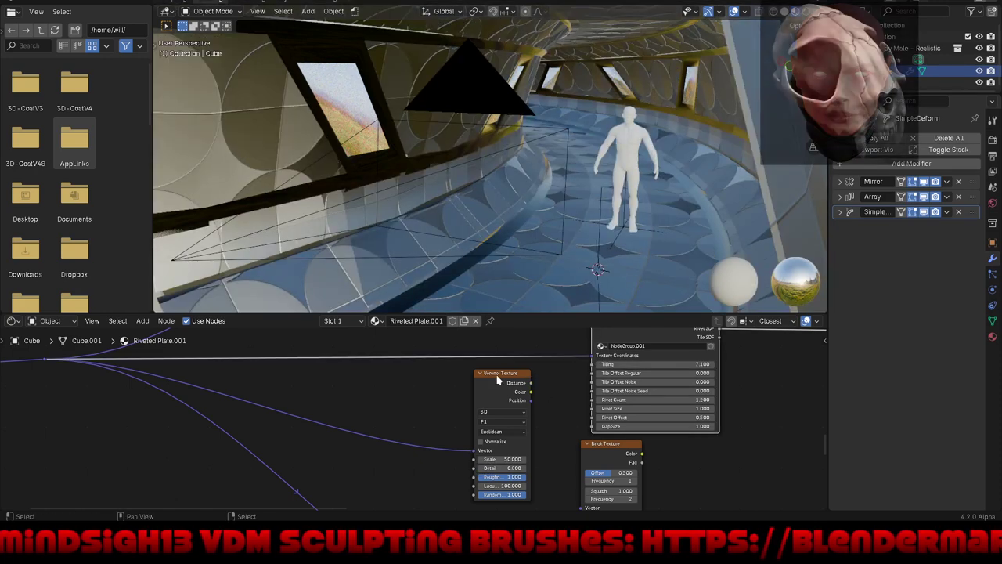
click(498, 379)
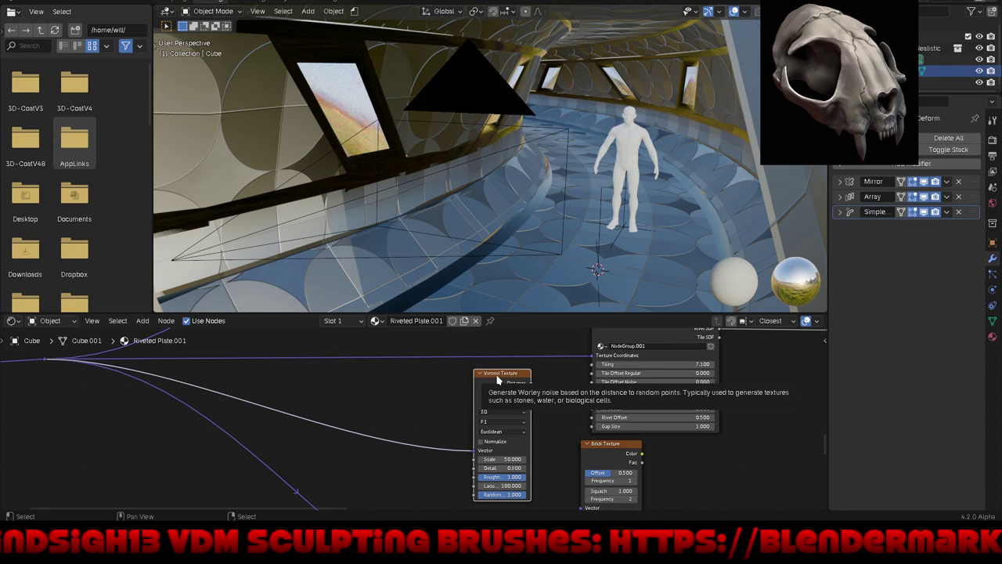
key(x)
Step: Add a Wave Texture node fed by texture coordinates and plug its Fac into Tiling
key(shift+a)
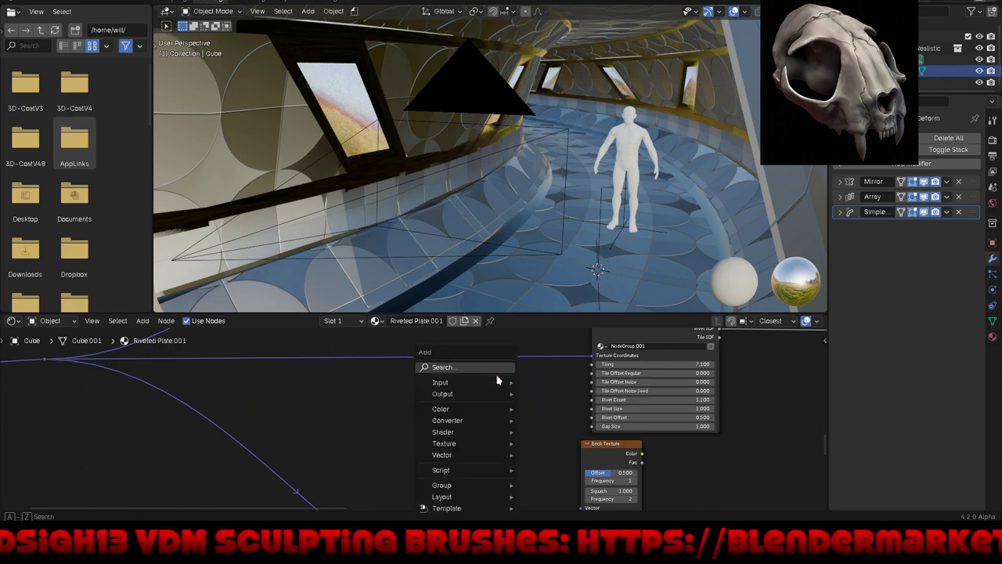
mouse_move(462, 443)
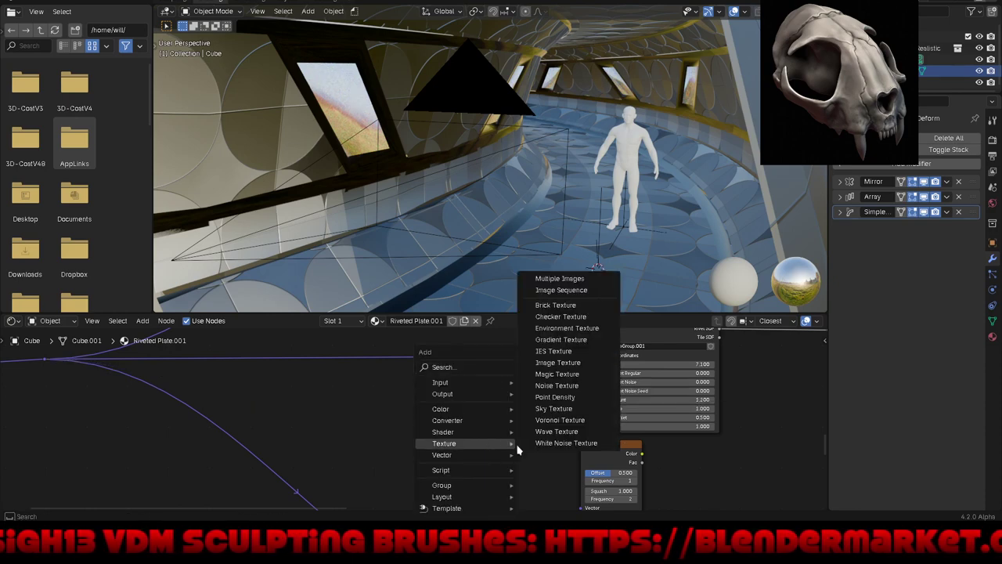
click(557, 431)
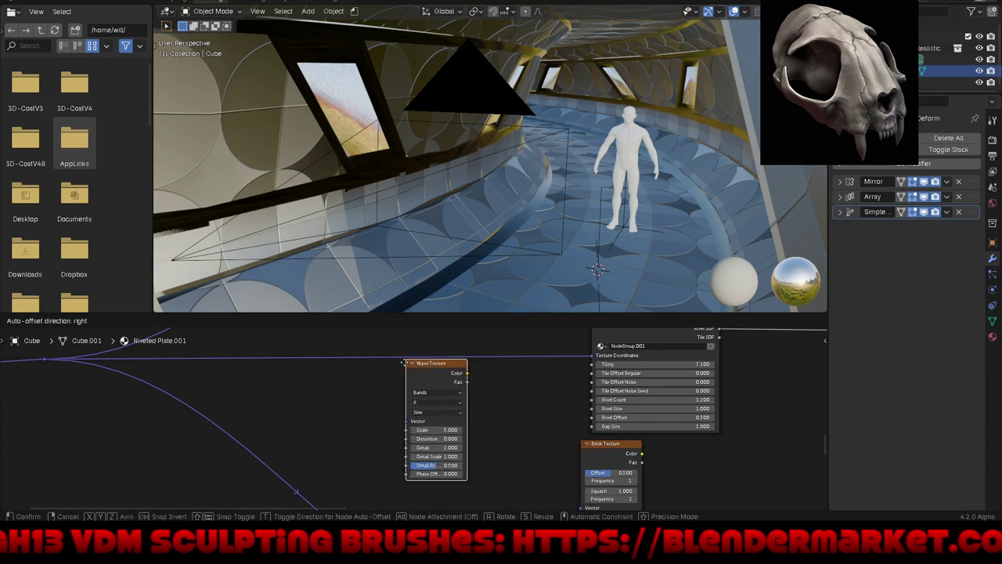
click(404, 369)
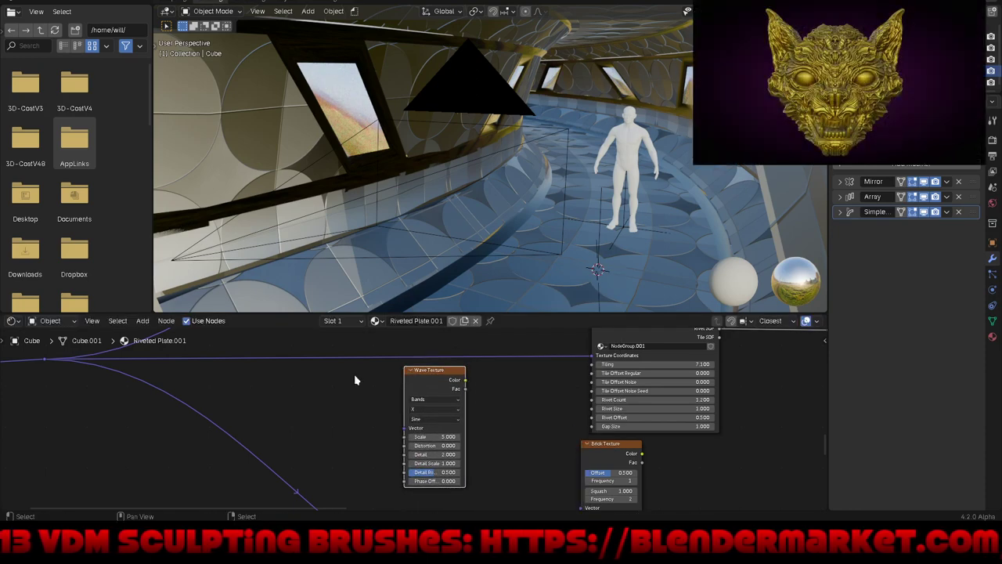
drag(45, 363, 320, 444)
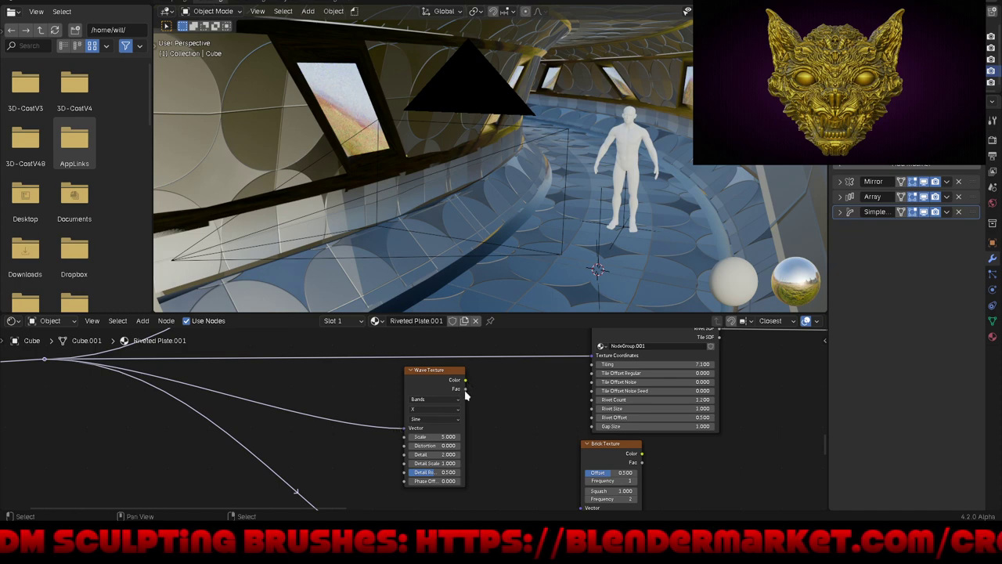
drag(465, 390, 523, 385)
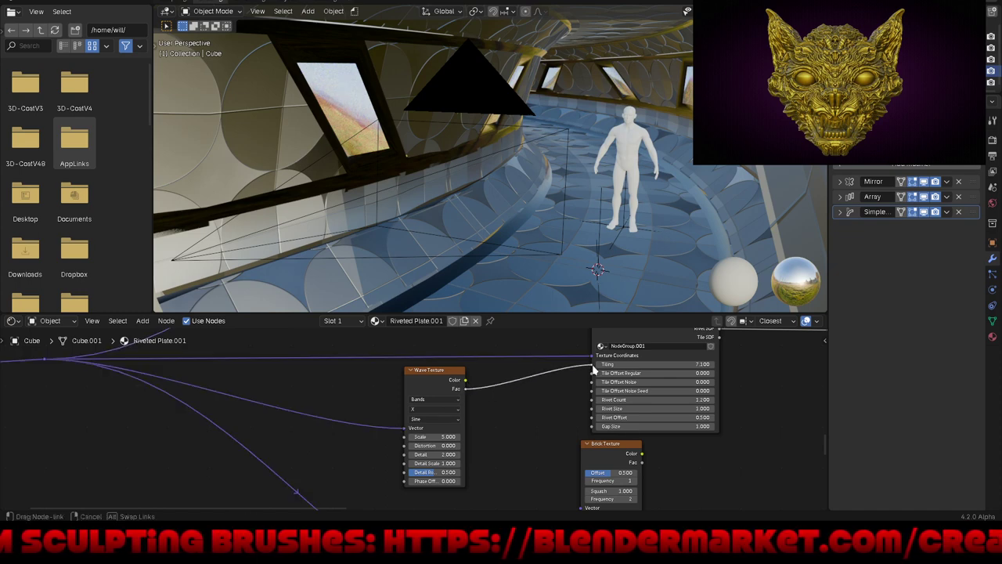
drag(593, 366, 592, 366)
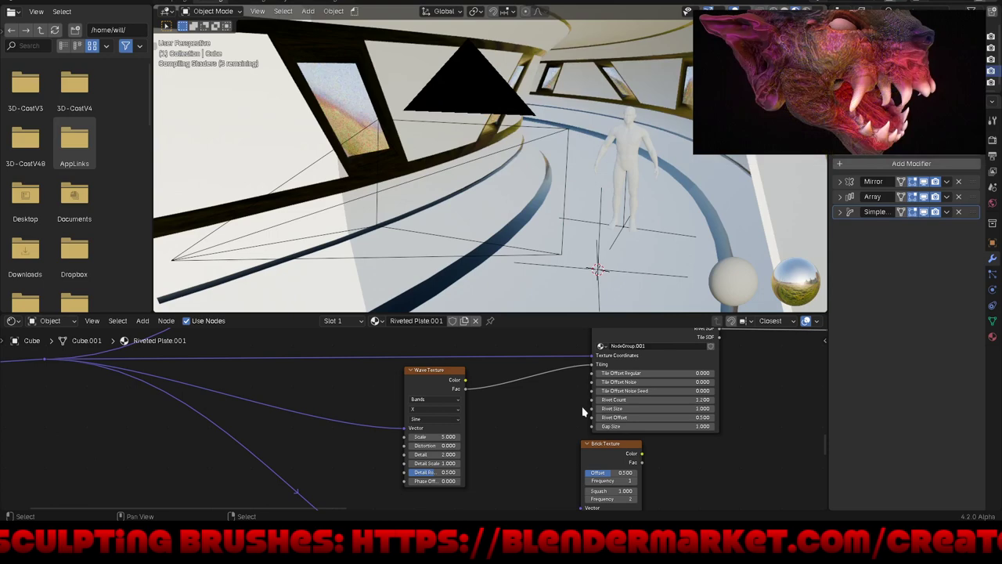
scroll(717, 409, up, 4)
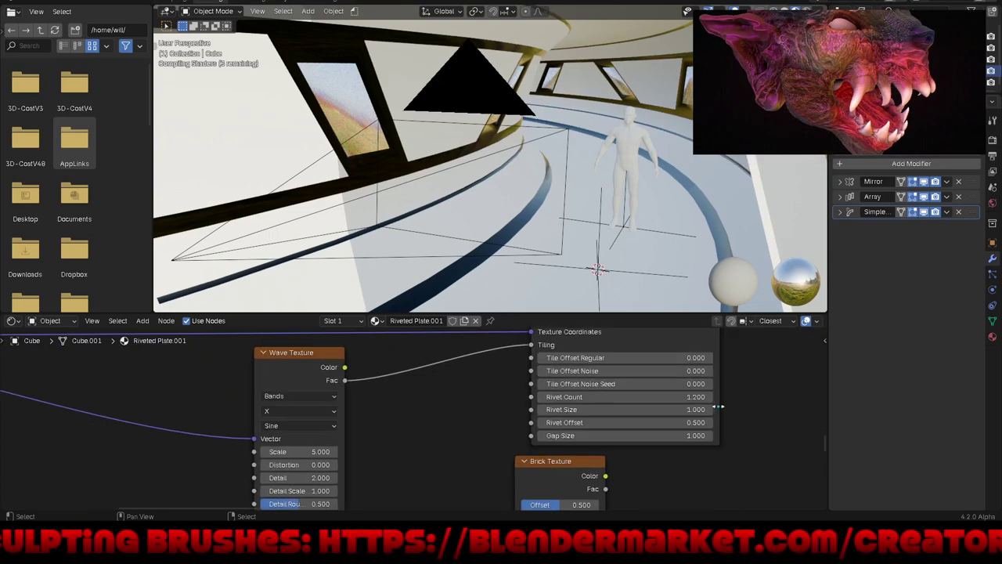
scroll(718, 407, down, 1)
scroll(718, 406, up, 3)
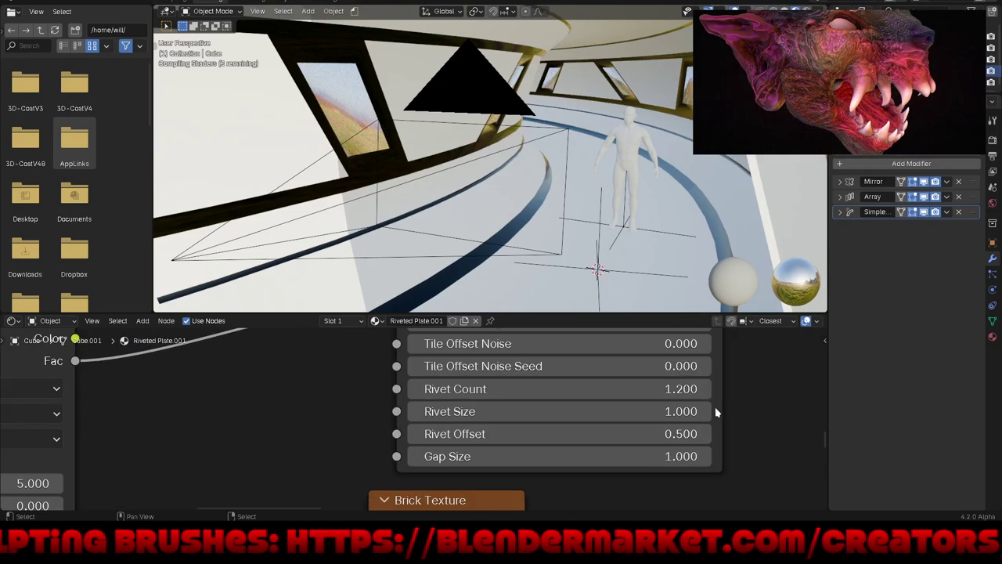
scroll(715, 409, up, 1)
scroll(715, 412, down, 4)
scroll(715, 412, down, 2)
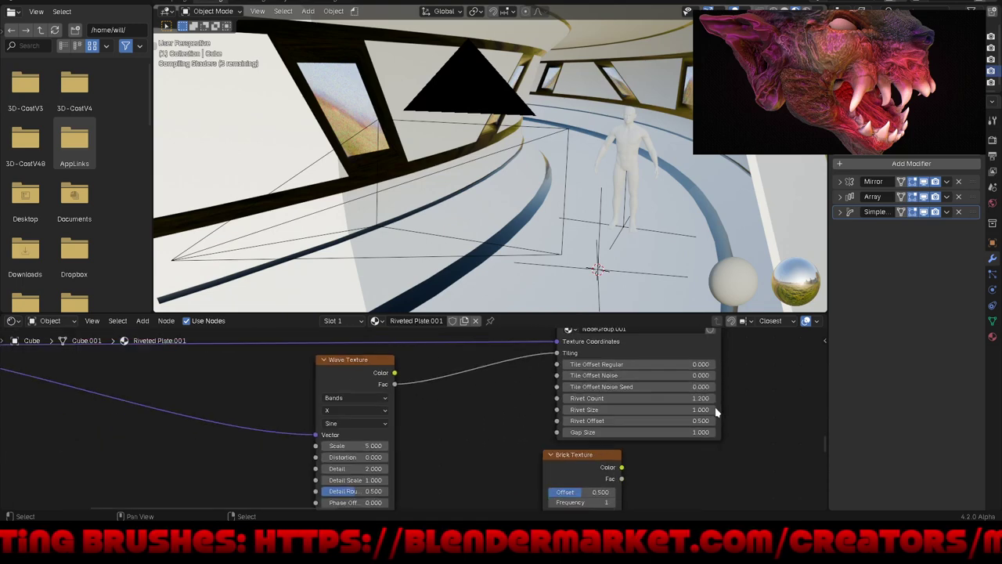
scroll(715, 412, down, 2)
scroll(715, 412, down, 1)
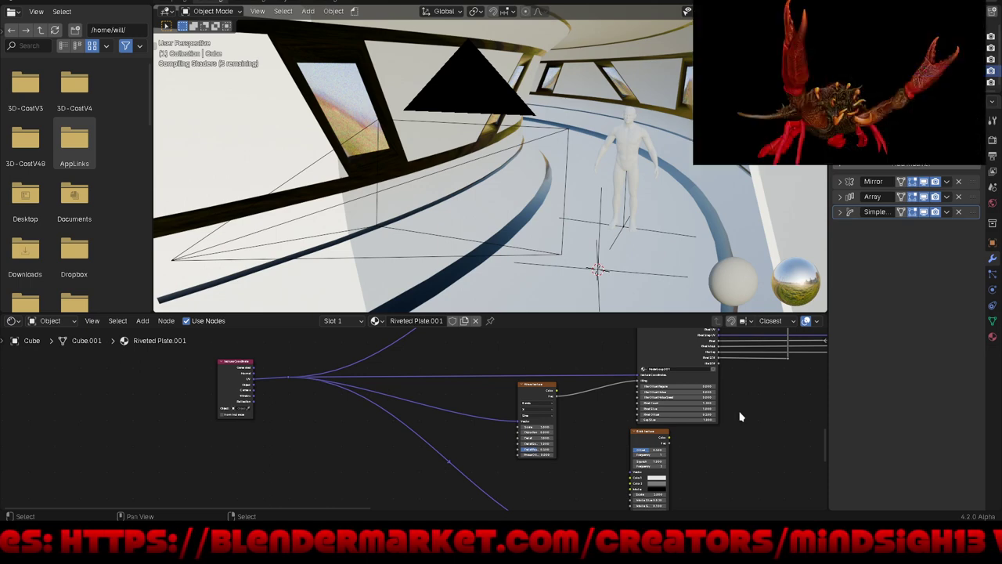
click(818, 11)
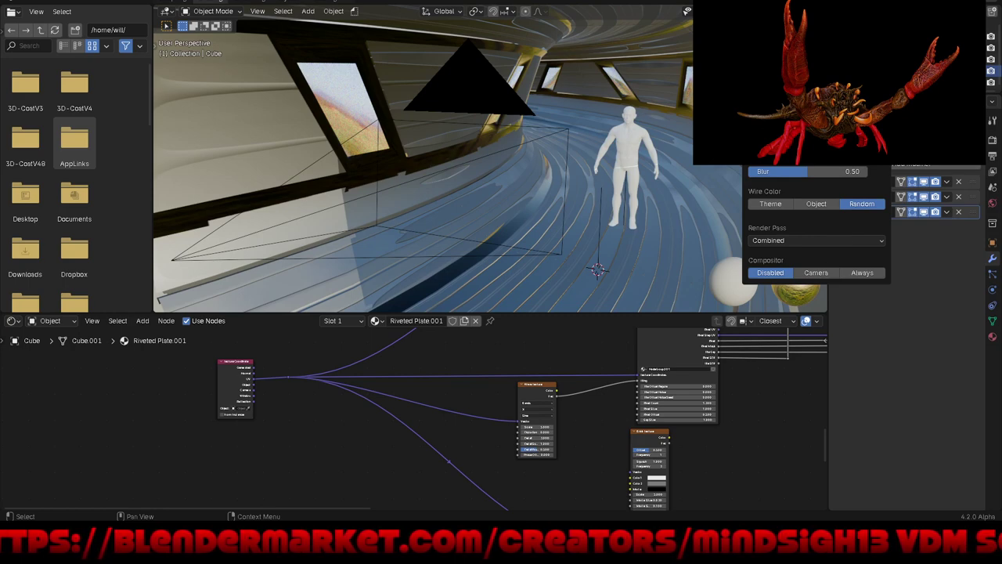
click(746, 11)
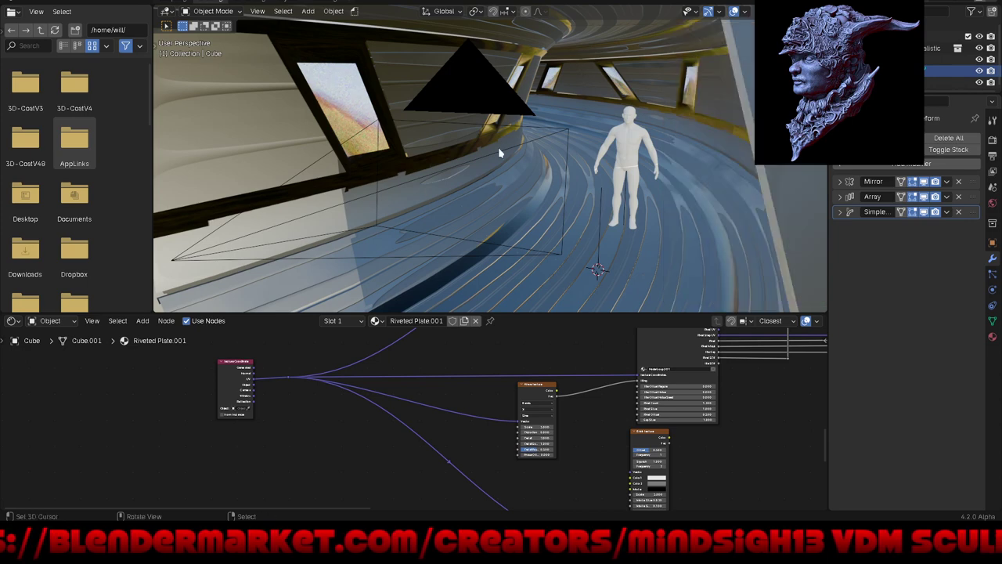
key(KP_Divide)
mouse_move(499, 153)
middle_down()
mouse_move(416, 196)
mouse_move(586, 209)
mouse_move(656, 167)
mouse_move(723, 179)
mouse_move(665, 179)
middle_up()
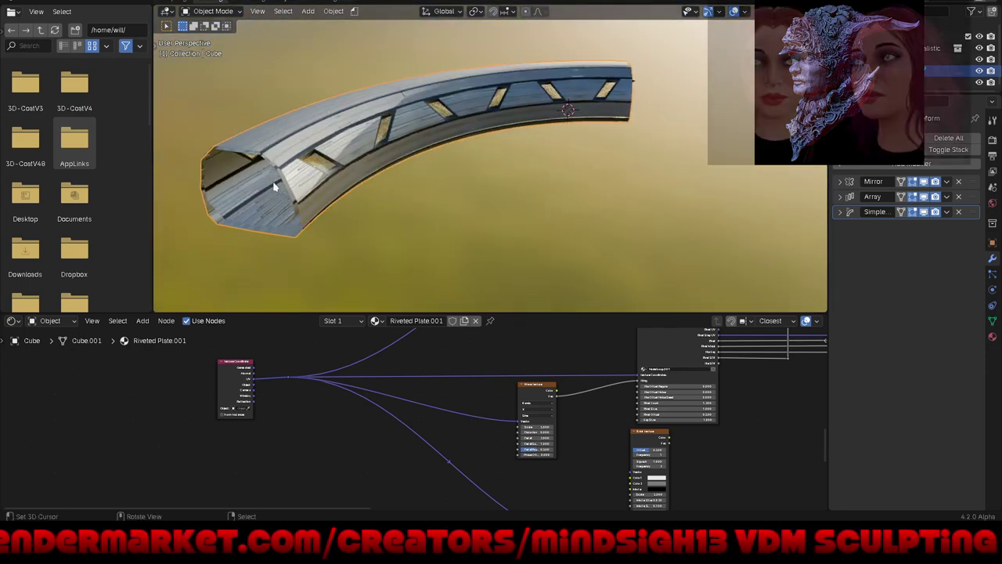
scroll(275, 186, up, 5)
scroll(305, 200, up, 2)
mouse_move(315, 188)
middle_down()
mouse_move(455, 154)
mouse_move(587, 56)
mouse_move(604, 107)
mouse_move(672, 83)
mouse_move(655, 72)
middle_up()
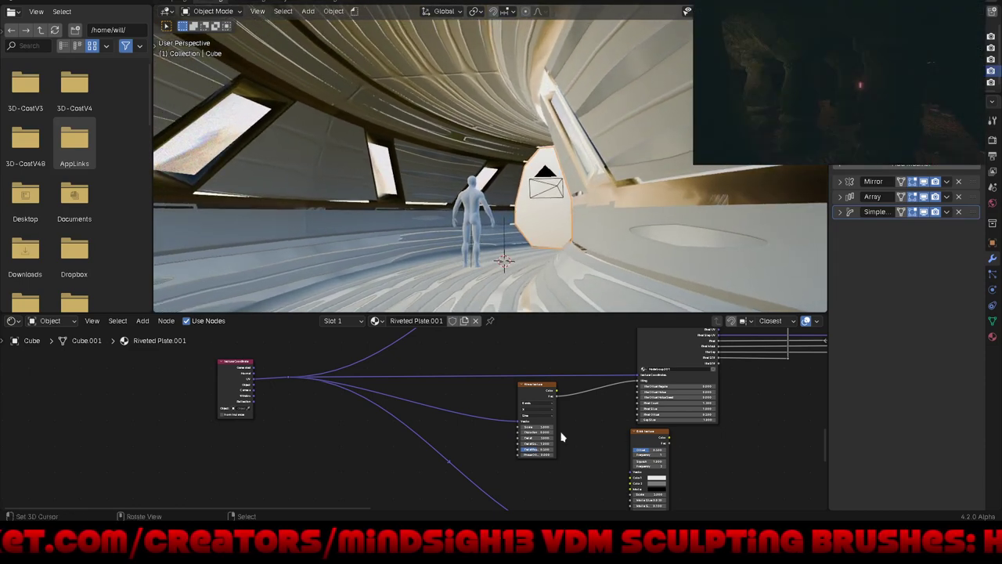
Step: Drag the Wave Texture Scale down to -0.600 and view the hull panels from low
scroll(558, 437, up, 3)
scroll(552, 435, up, 2)
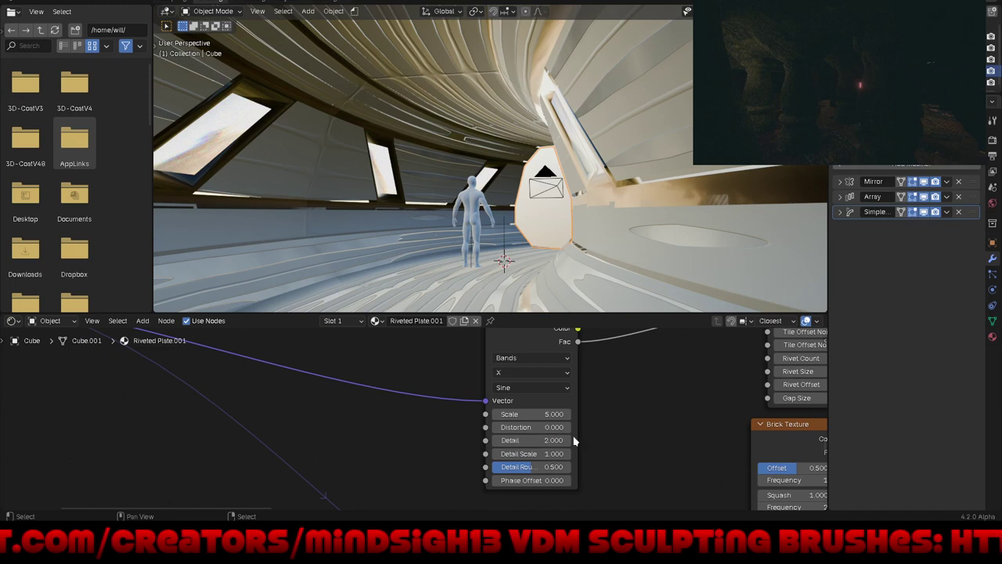
middle_drag(640, 403, 655, 423)
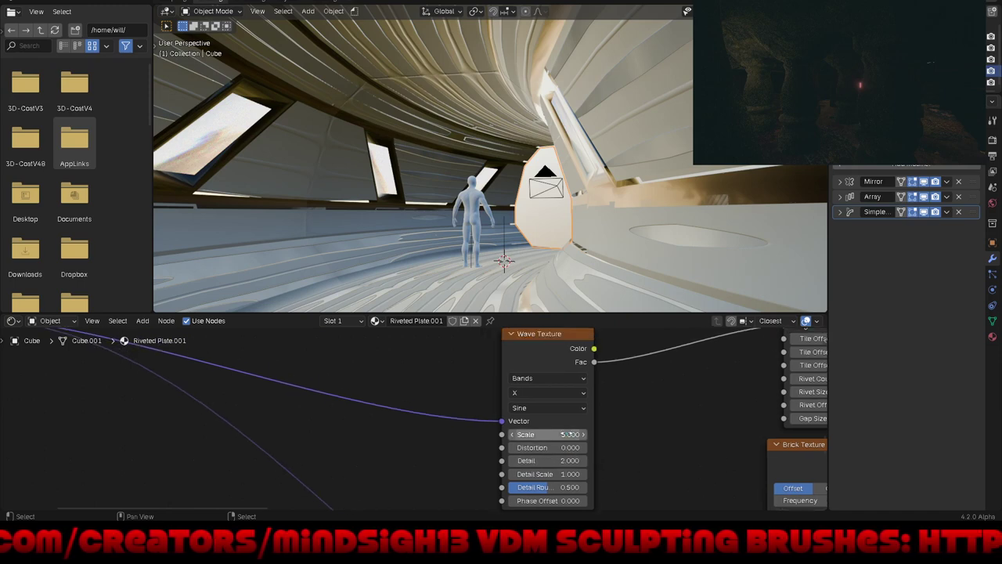
mouse_move(570, 435)
mouse_down()
mouse_move(532, 435)
mouse_move(595, 434)
mouse_up()
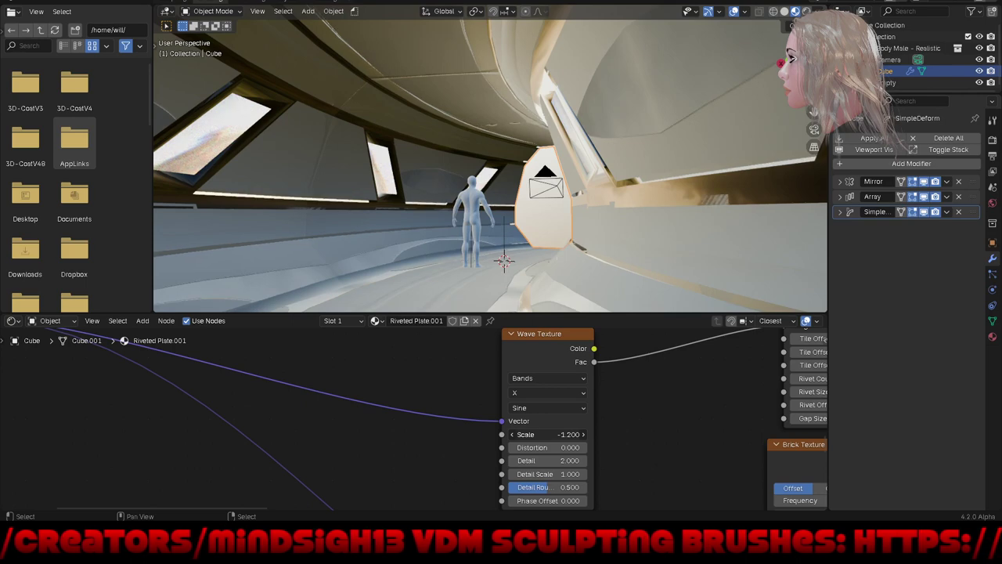
mouse_move(570, 435)
mouse_down()
mouse_move(595, 435)
mouse_move(548, 434)
mouse_up()
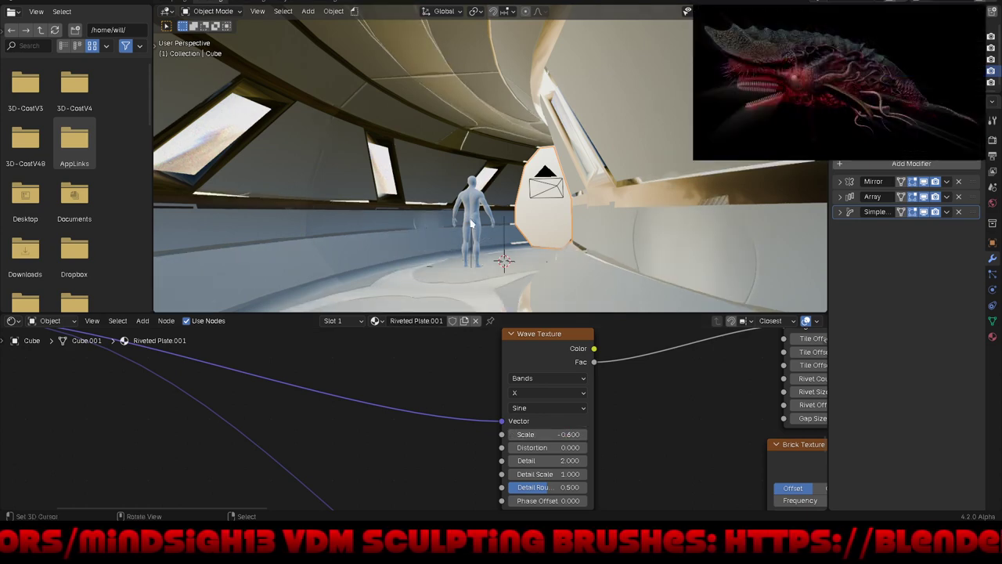
key(KP_Decimal)
mouse_move(475, 227)
middle_down()
mouse_move(596, 243)
mouse_move(551, 190)
mouse_move(544, 224)
mouse_move(600, 217)
mouse_move(530, 241)
mouse_move(592, 230)
mouse_move(568, 230)
middle_up()
Step: Save the project as sci_fi_hall.blend and reframe the view inside the hull
click(27, 4)
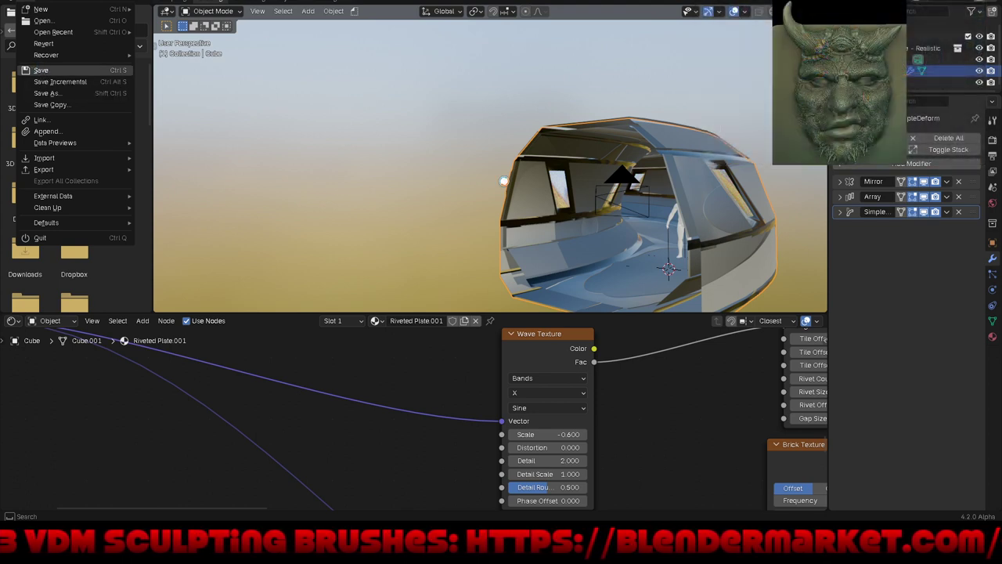
key(ctrl+s)
key(KP_Decimal)
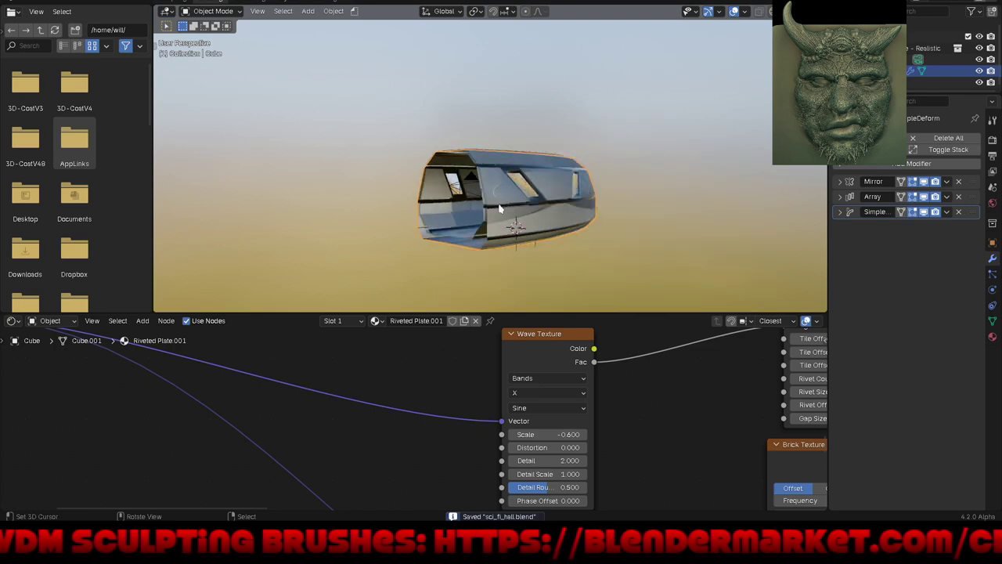
mouse_move(564, 226)
middle_down()
mouse_move(640, 239)
mouse_move(541, 149)
middle_up()
scroll(523, 123, up, 2)
scroll(524, 123, up, 2)
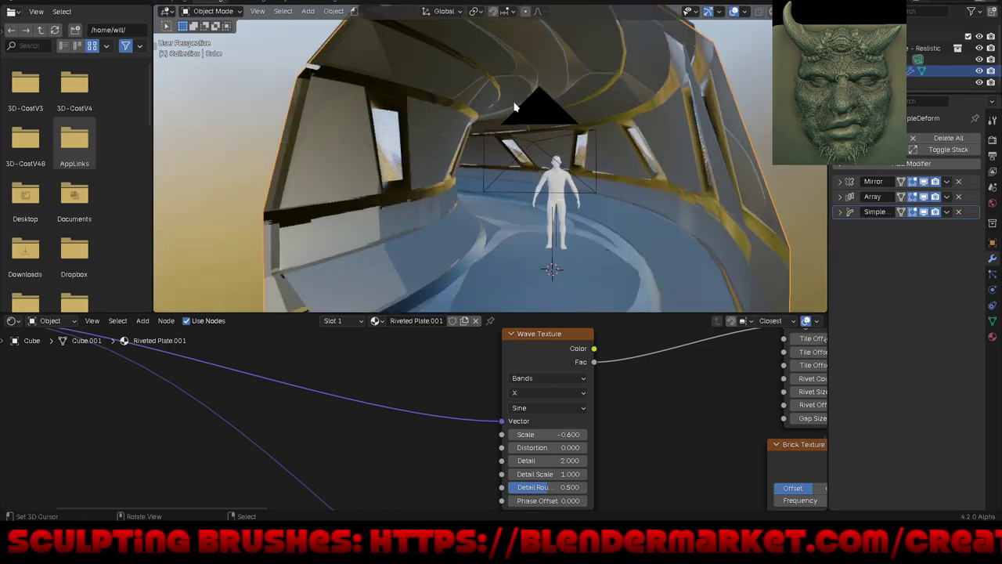
scroll(514, 107, up, 3)
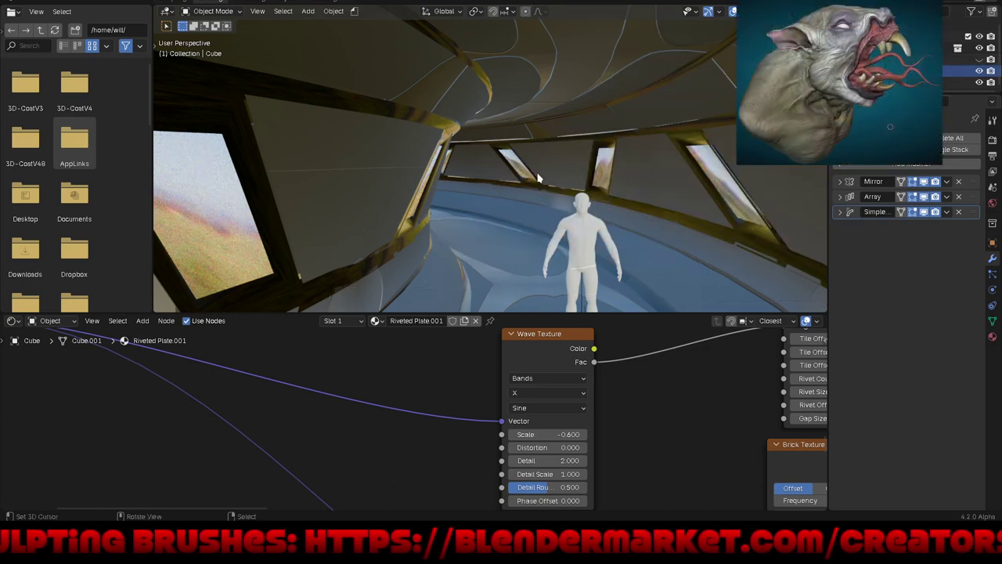
Step: Set the Wave Texture Scale to 4.600 and Distortion to 9.400, then try a higher Detail
mouse_move(532, 179)
middle_down()
mouse_move(531, 166)
mouse_move(473, 126)
middle_up()
scroll(474, 126, down, 2)
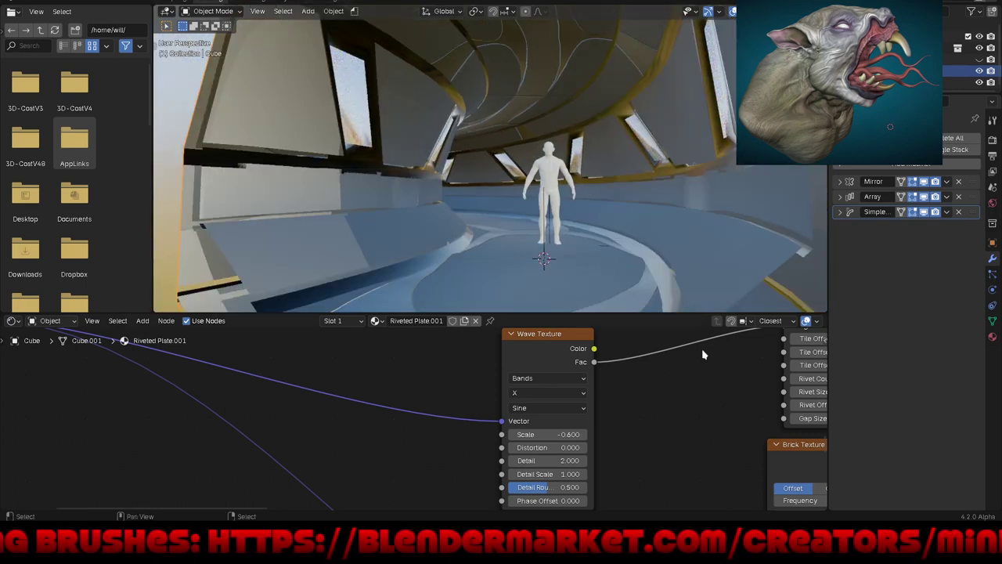
mouse_move(570, 434)
mouse_down()
mouse_move(608, 435)
mouse_move(545, 436)
mouse_move(571, 436)
mouse_up()
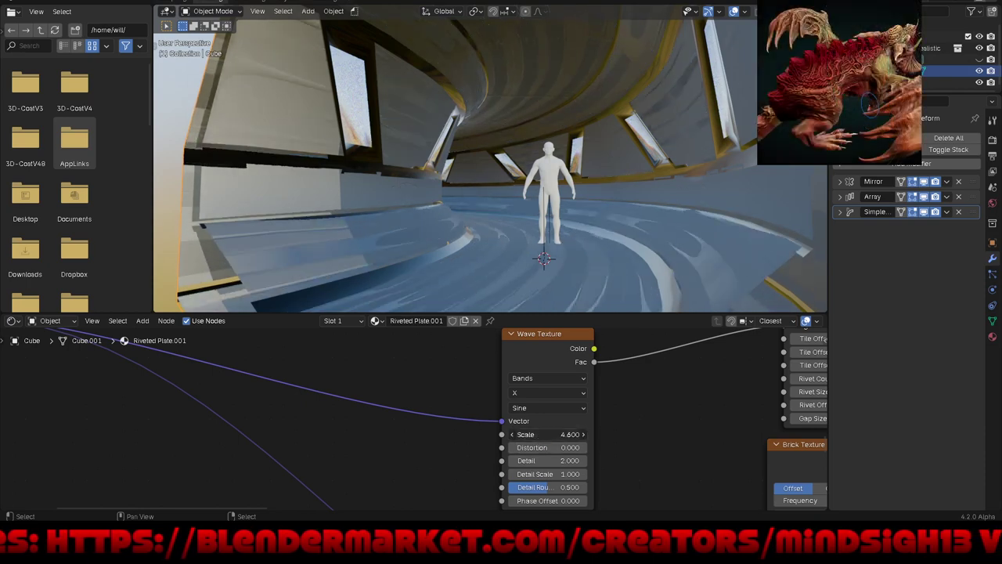
drag(549, 447, 627, 447)
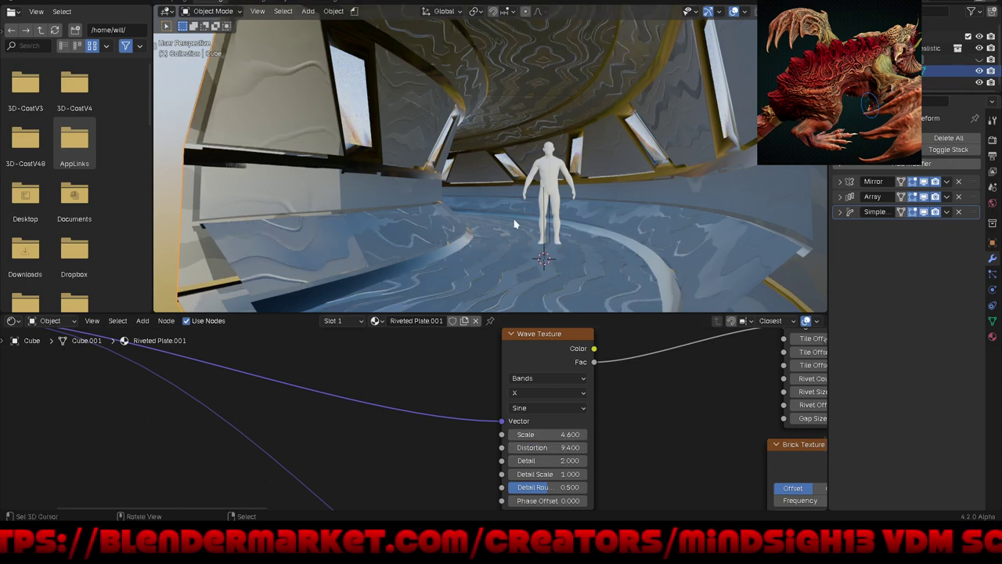
scroll(546, 258, down, 4)
scroll(545, 257, down, 3)
mouse_move(533, 235)
middle_down()
mouse_move(546, 258)
mouse_move(547, 25)
mouse_move(558, 196)
mouse_move(539, 215)
middle_up()
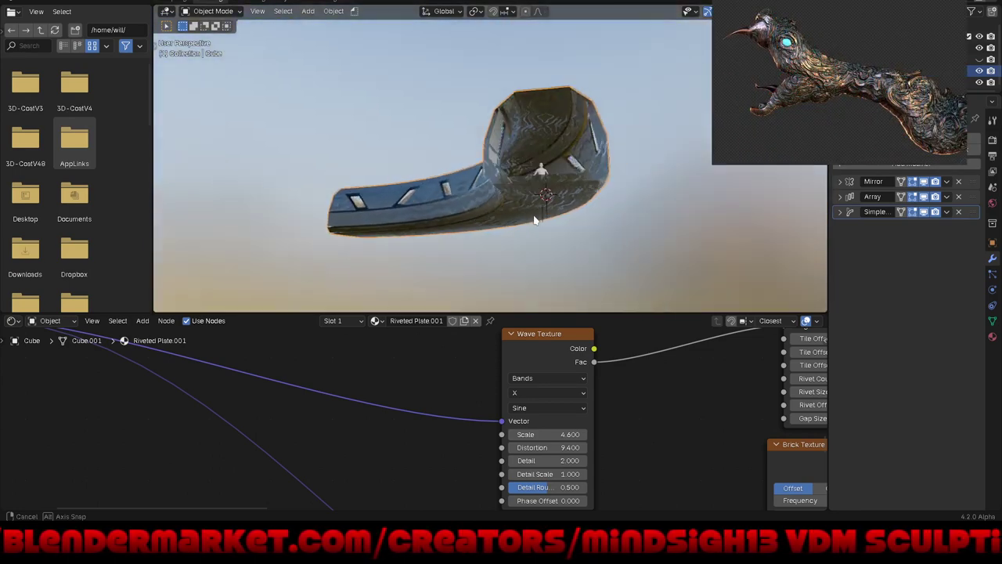
scroll(539, 179, up, 3)
middle_drag(538, 177, 538, 190)
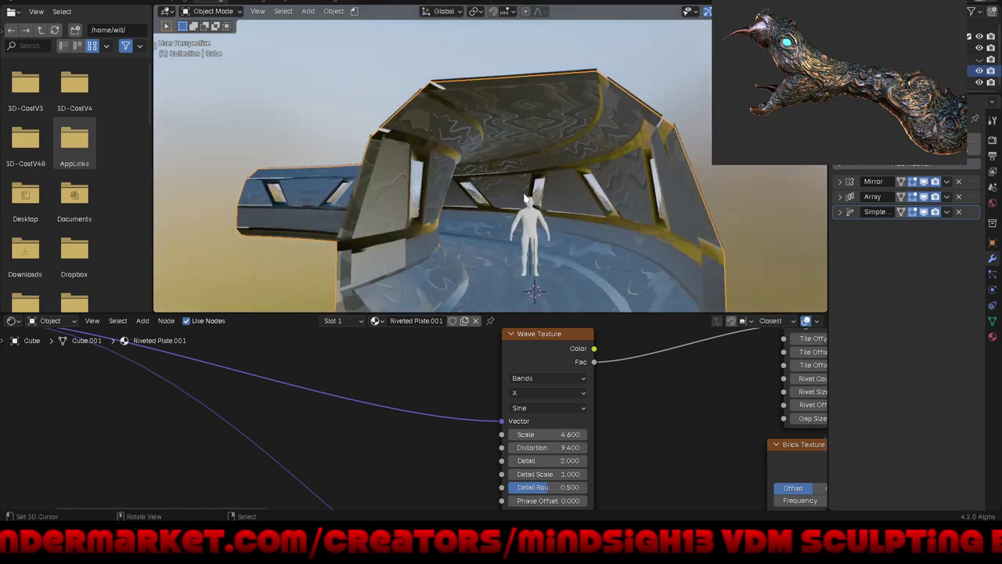
scroll(527, 198, up, 3)
scroll(527, 212, up, 3)
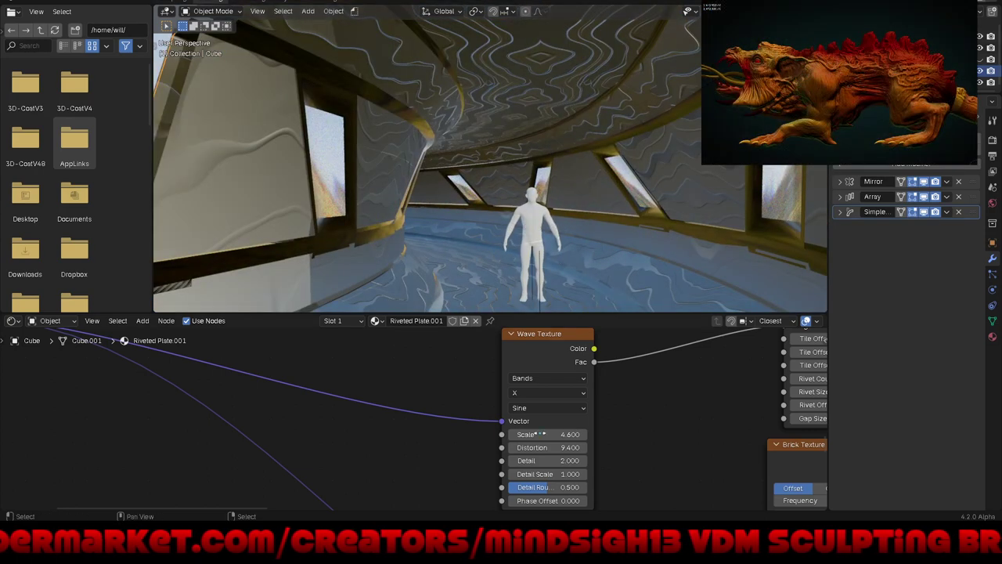
mouse_move(572, 461)
mouse_down()
mouse_move(627, 461)
mouse_move(517, 461)
mouse_move(611, 460)
mouse_move(517, 461)
mouse_move(564, 460)
mouse_up()
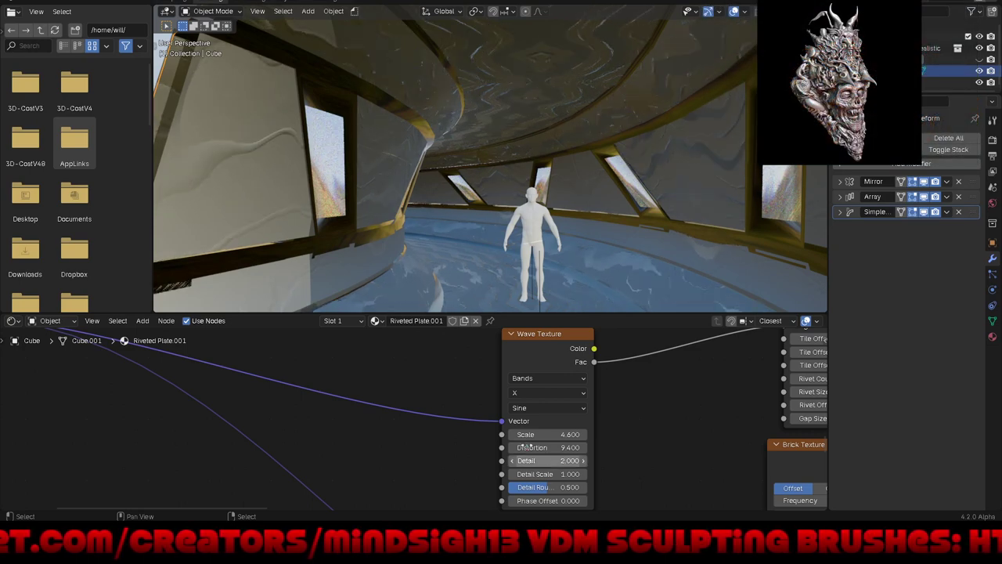
Step: Merge away the file browser area and enlarge the 3D viewport in height and width
right_click(152, 242)
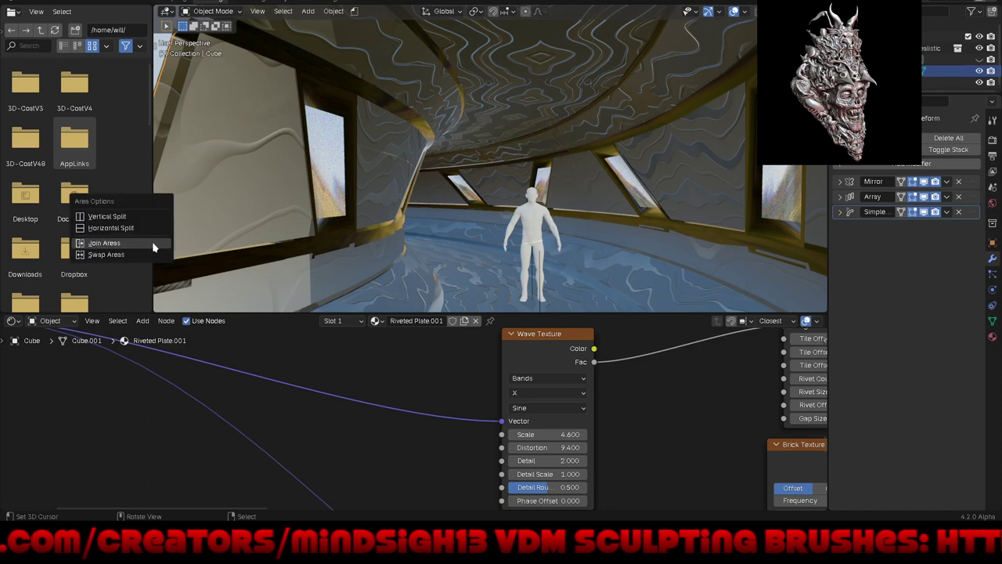
click(151, 241)
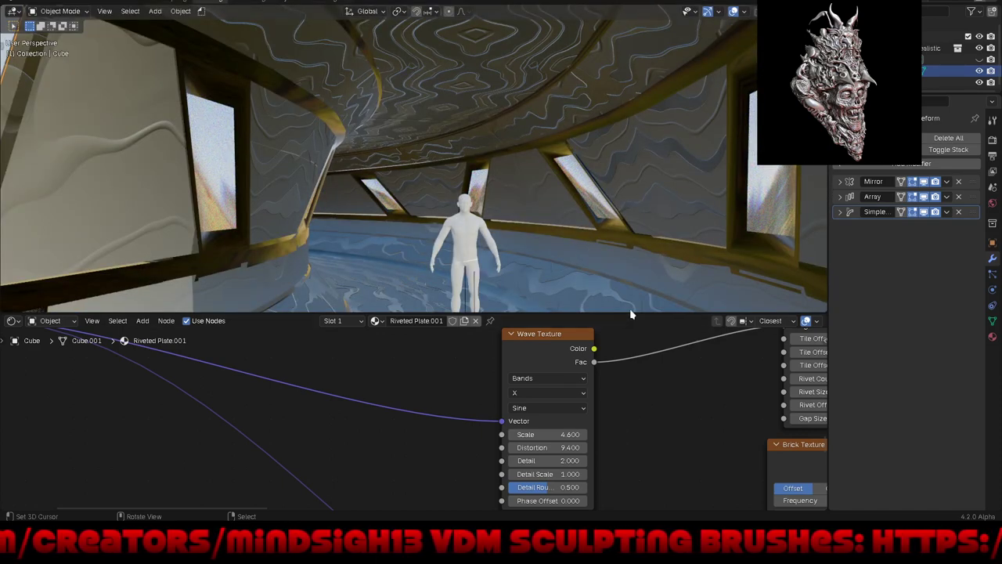
drag(631, 313, 626, 340)
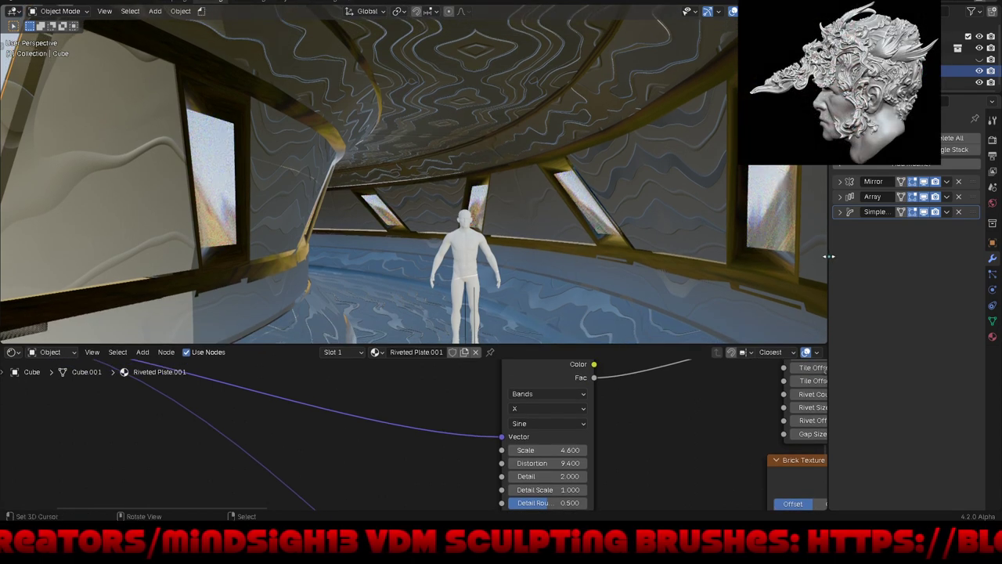
drag(829, 256, 960, 266)
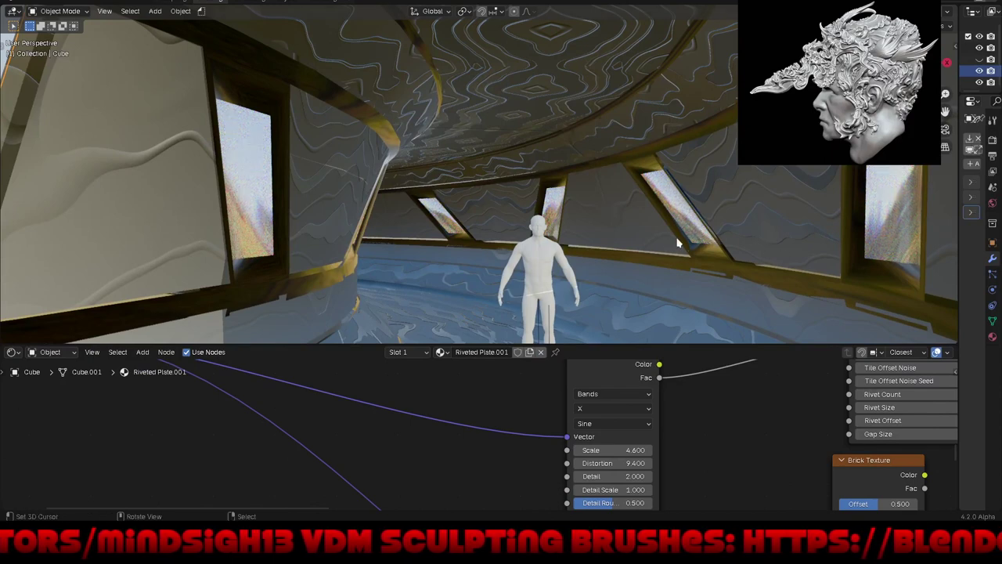
middle_drag(678, 243, 634, 272)
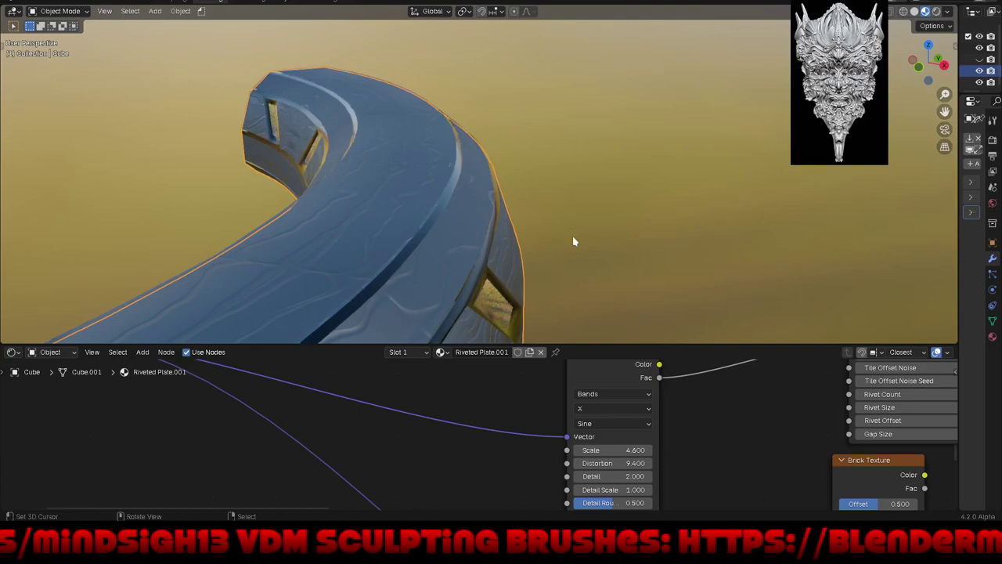
Step: Set the Wave Texture Detail to 15, Detail Roughness to 0 and Detail Scale to -0.4
mouse_move(573, 241)
middle_down()
mouse_move(674, 228)
mouse_move(671, 206)
mouse_move(616, 208)
middle_up()
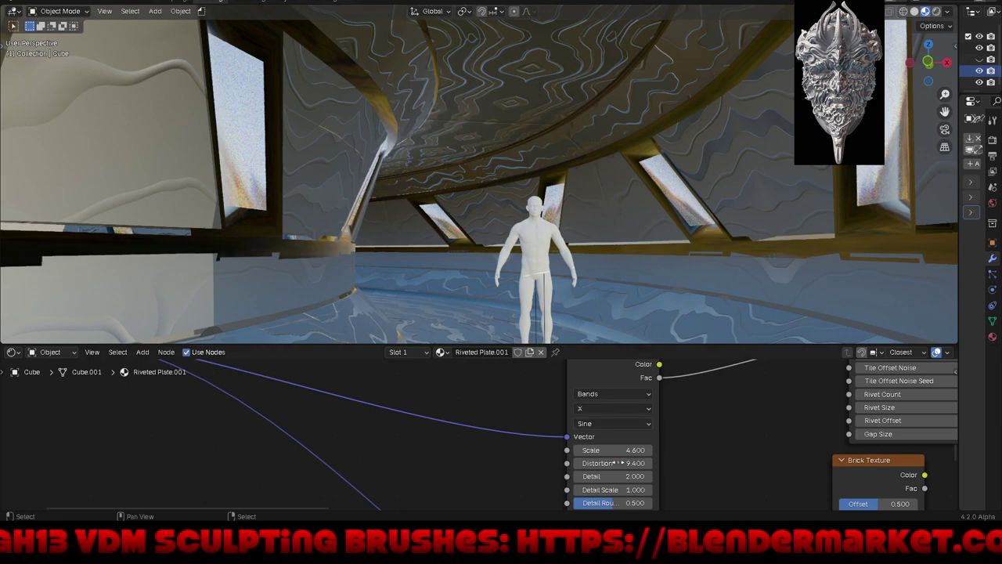
drag(615, 476, 674, 476)
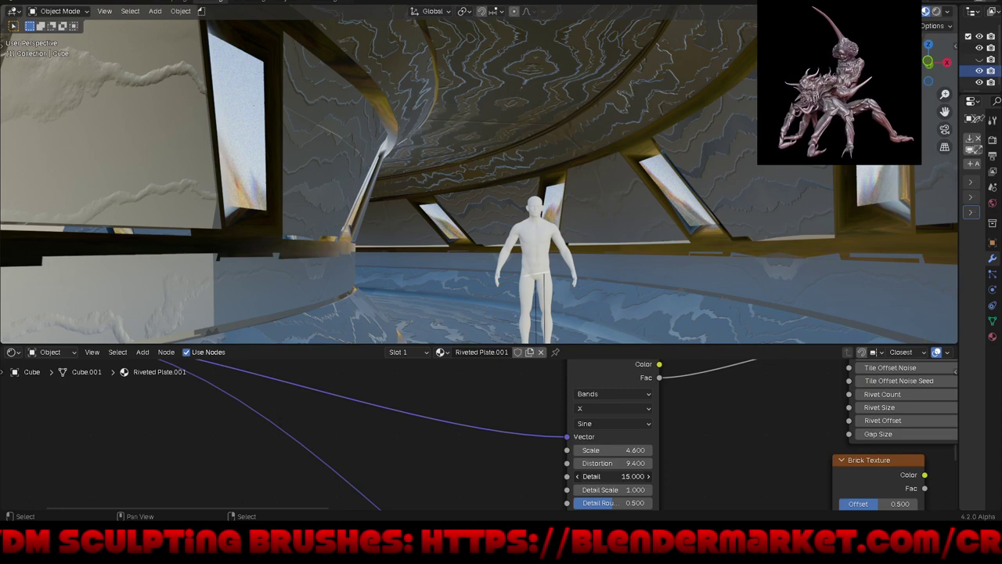
key(BackSpace)
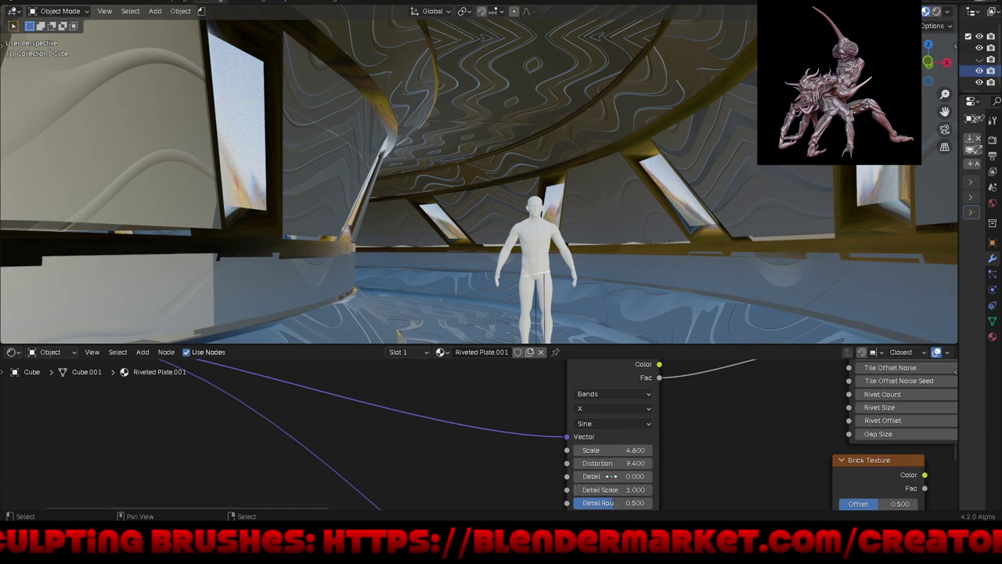
key(ctrl+z)
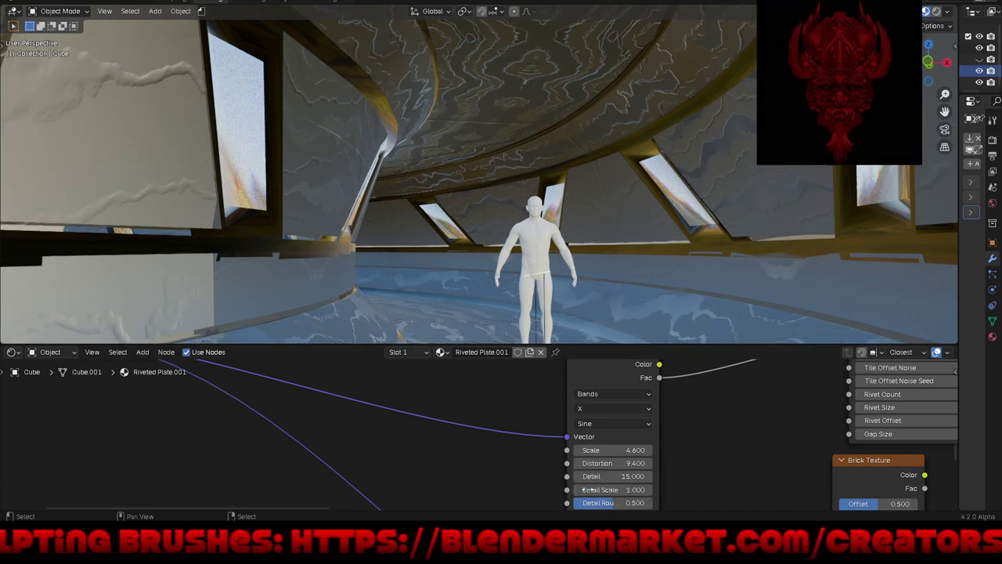
drag(603, 491, 666, 491)
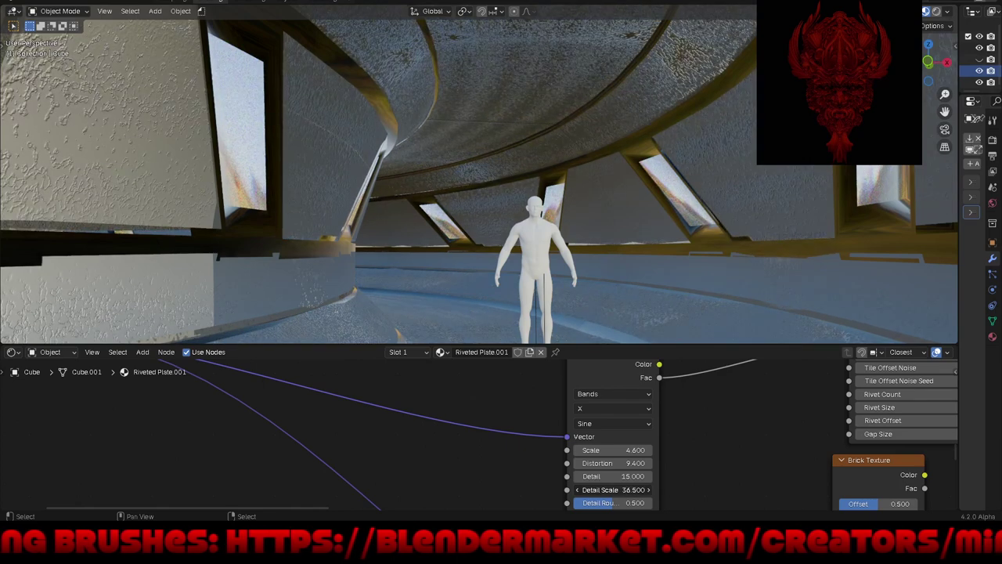
mouse_move(665, 491)
mouse_down()
mouse_move(623, 498)
mouse_move(650, 503)
mouse_up()
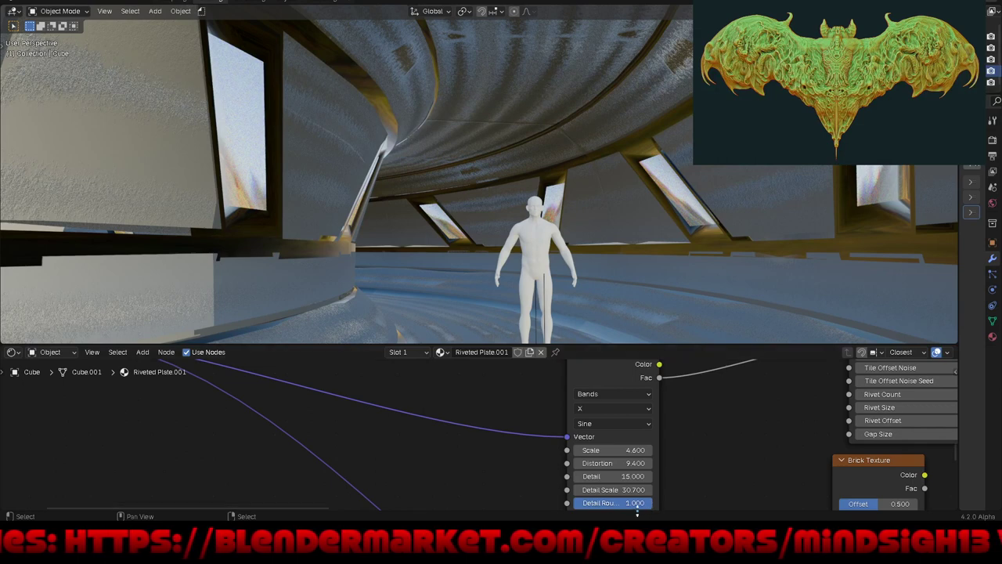
drag(619, 503, 576, 508)
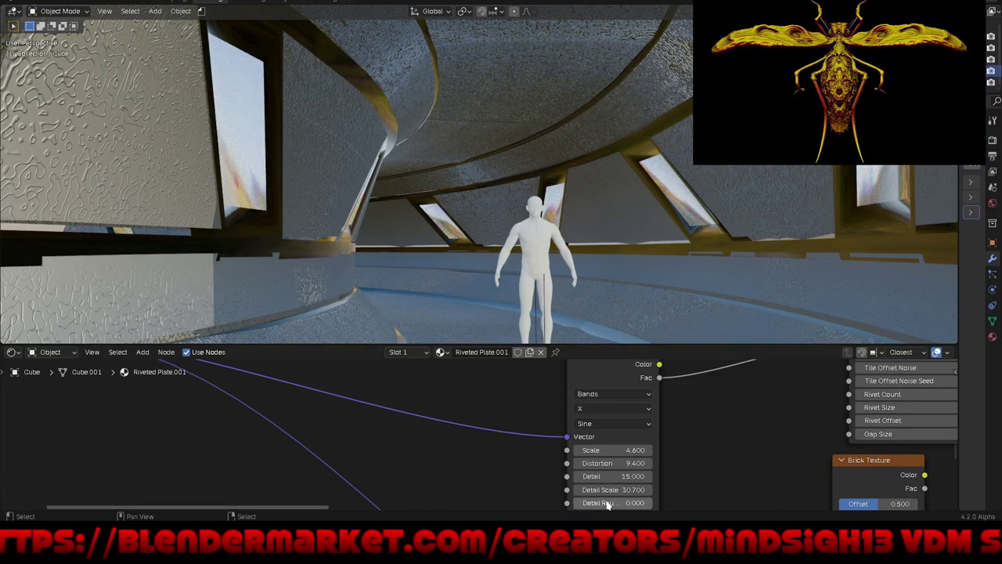
mouse_move(619, 490)
mouse_down()
mouse_move(549, 490)
mouse_move(583, 490)
mouse_up()
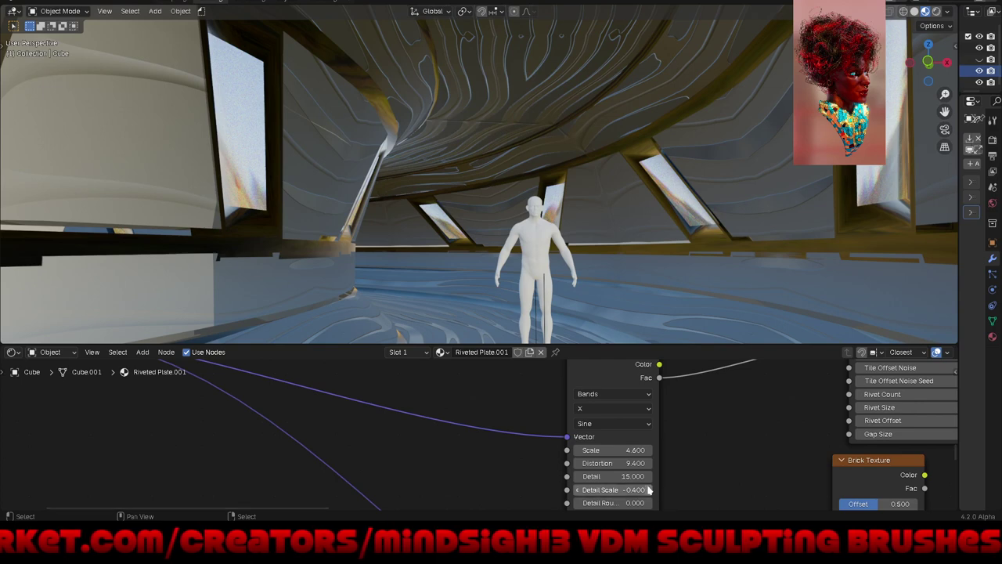
Step: Step the Wave Texture Detail Scale up from -0.4 to 0.1
click(649, 490)
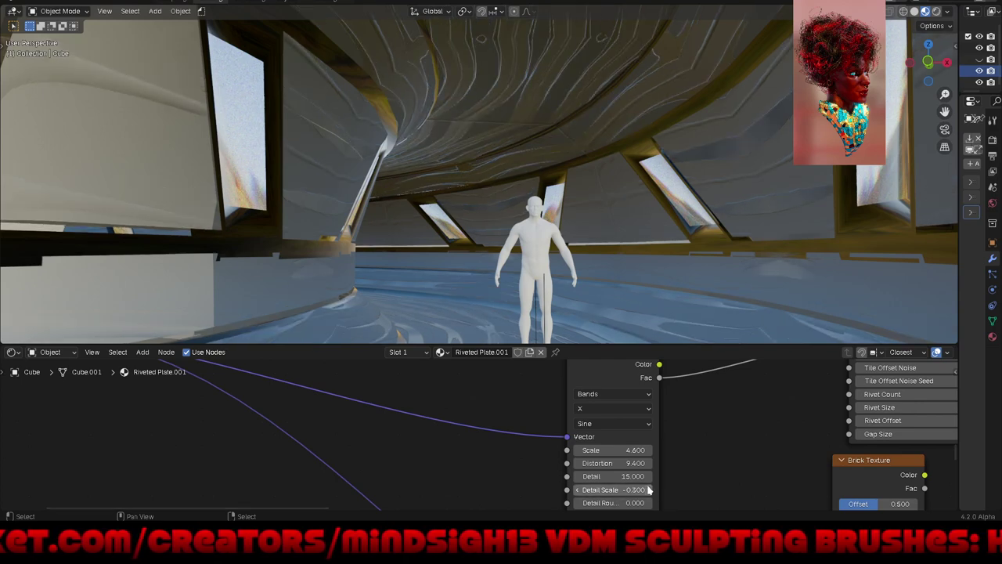
click(648, 490)
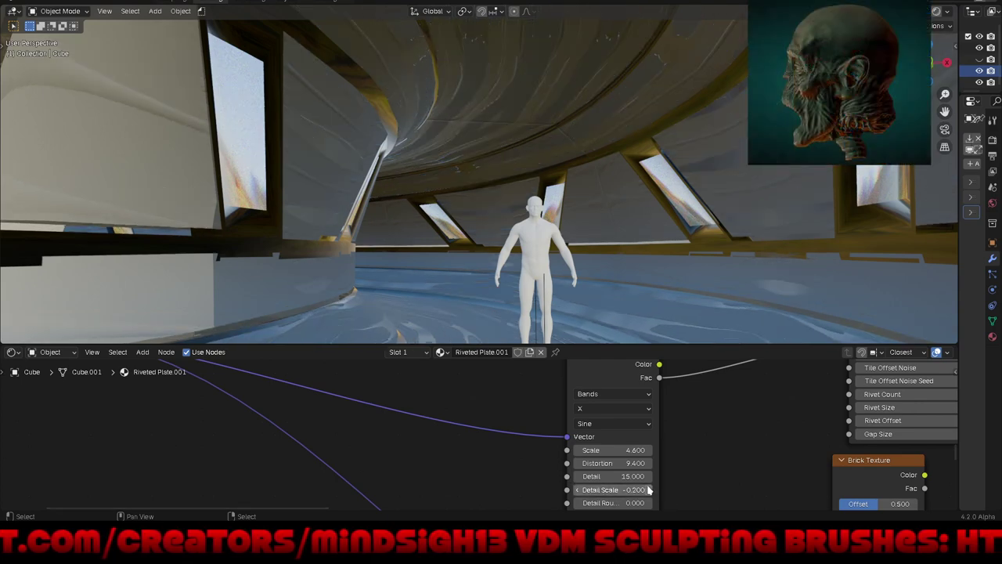
click(648, 490)
click(648, 489)
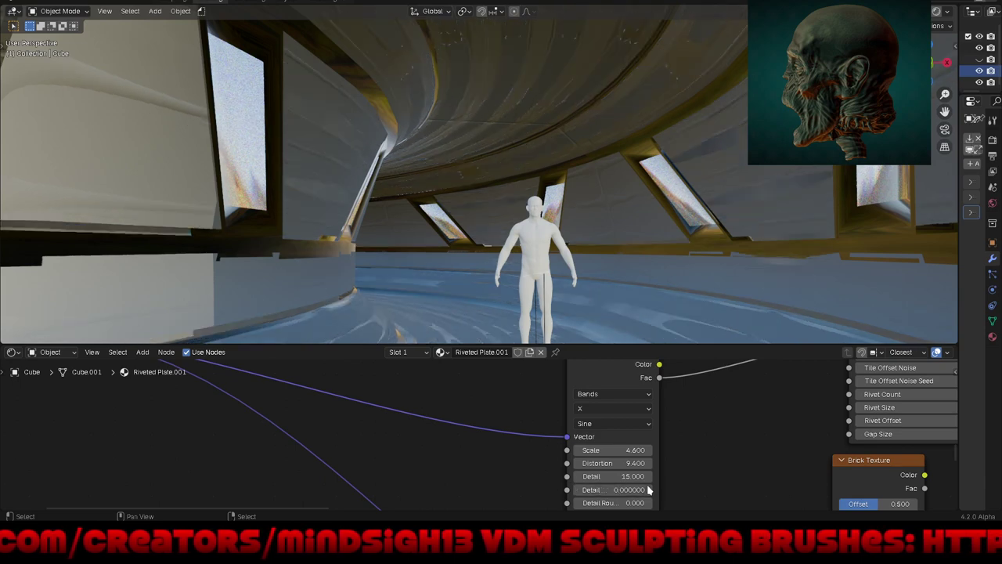
click(649, 489)
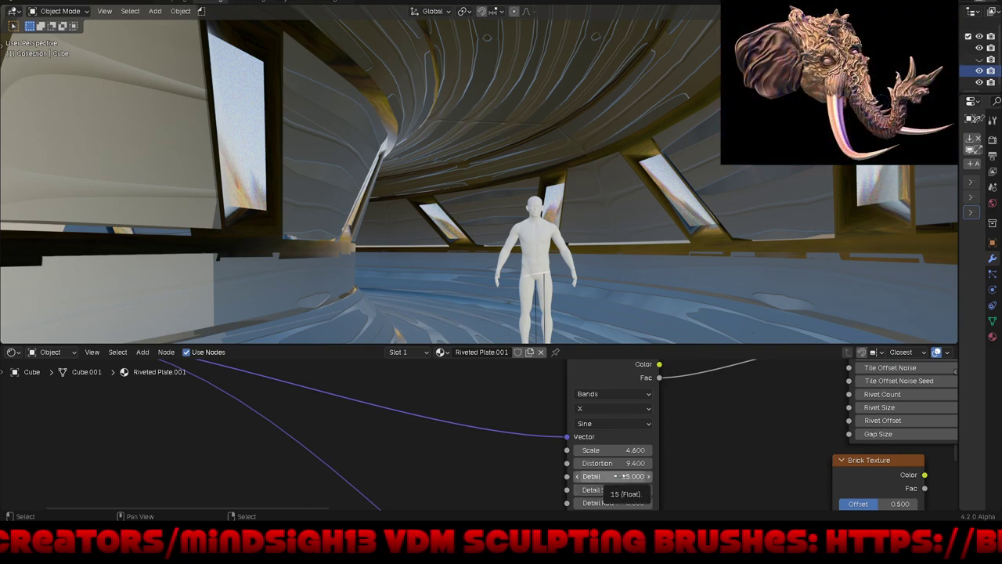
Step: Raise the Wave Texture Distortion to 203.1 and view the tube from the side
drag(618, 463, 689, 463)
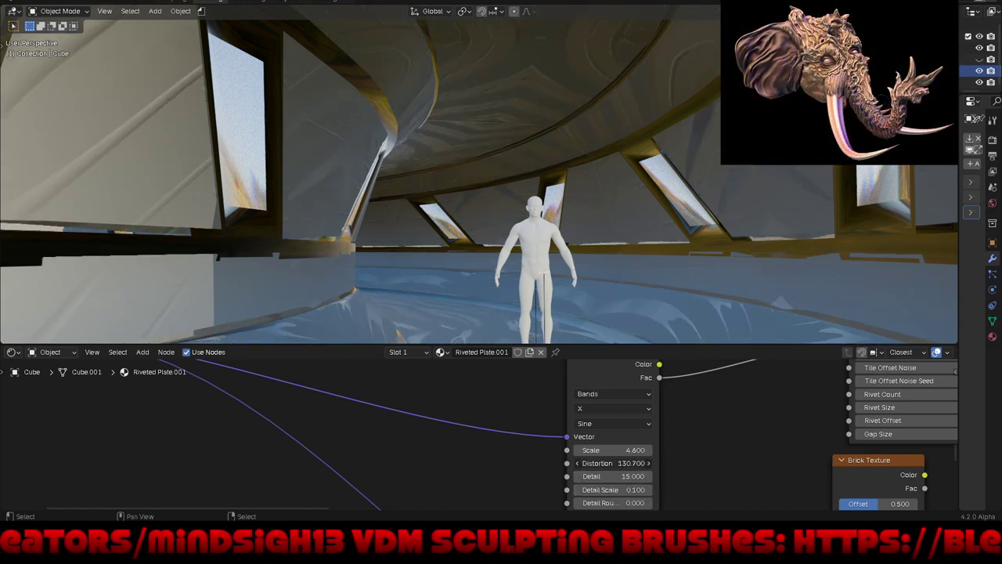
drag(619, 463, 689, 463)
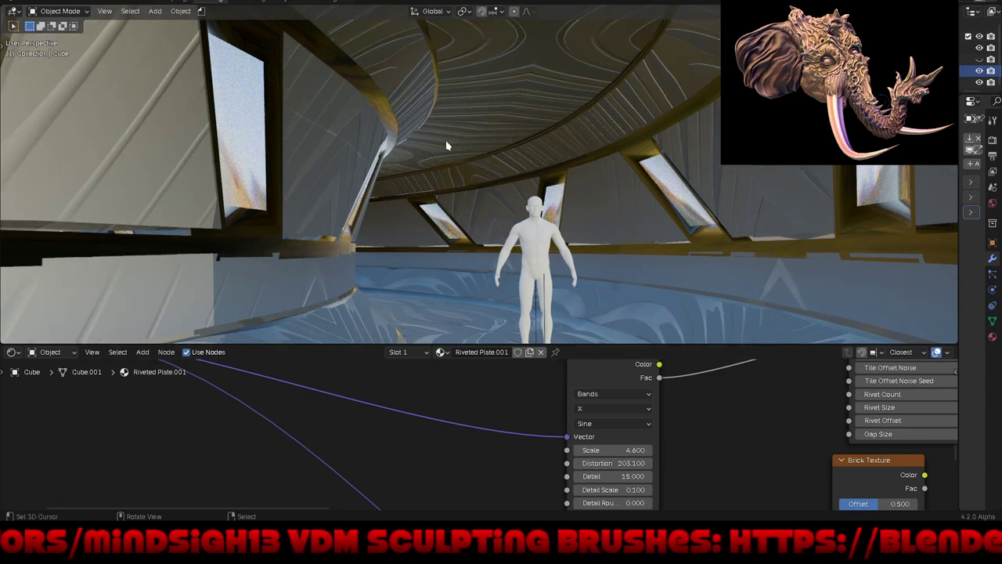
scroll(446, 141, down, 8)
mouse_move(445, 146)
middle_down()
mouse_move(537, 188)
mouse_move(521, 175)
mouse_move(431, 167)
mouse_move(402, 150)
mouse_move(392, 160)
mouse_move(336, 162)
mouse_move(300, 183)
mouse_move(337, 206)
mouse_move(394, 183)
mouse_move(453, 182)
mouse_move(446, 139)
mouse_move(457, 117)
mouse_move(447, 105)
mouse_move(388, 137)
mouse_move(403, 120)
mouse_move(473, 168)
mouse_move(463, 157)
middle_up()
scroll(485, 203, up, 2)
scroll(498, 222, up, 2)
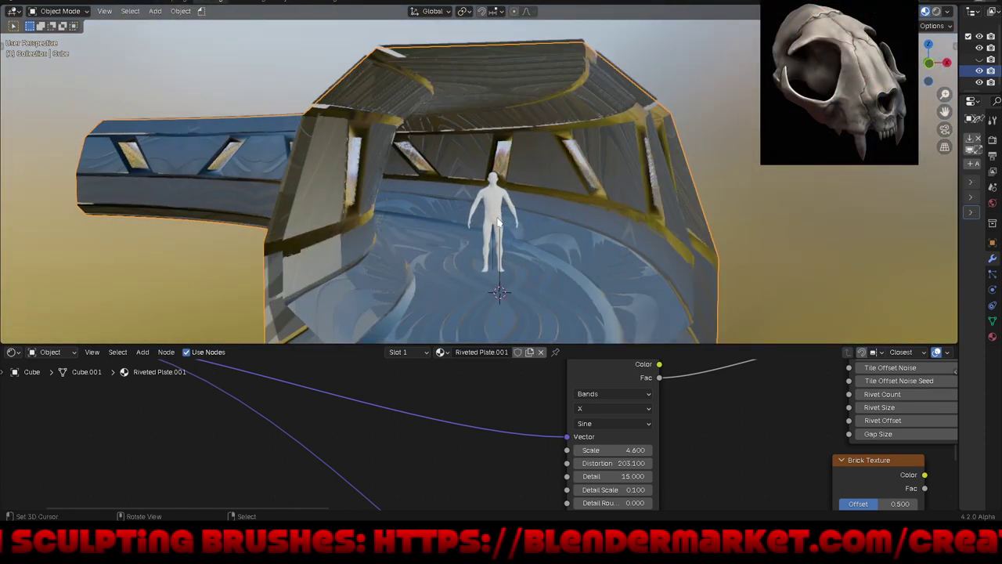
scroll(498, 222, up, 2)
scroll(540, 222, up, 2)
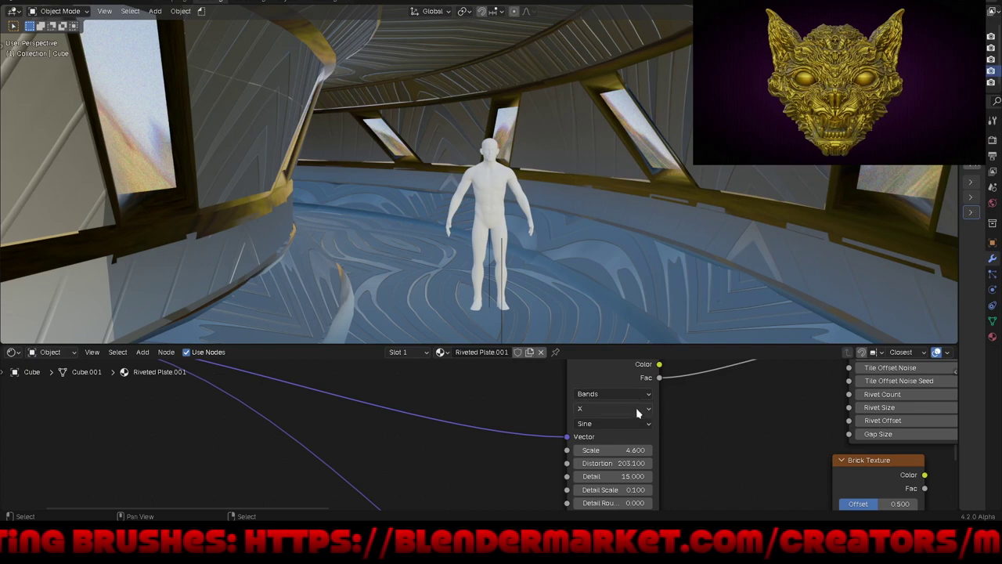
Step: Switch the Wave Texture type from Bands to Rings and orbit around the curved corridor
click(635, 402)
click(639, 397)
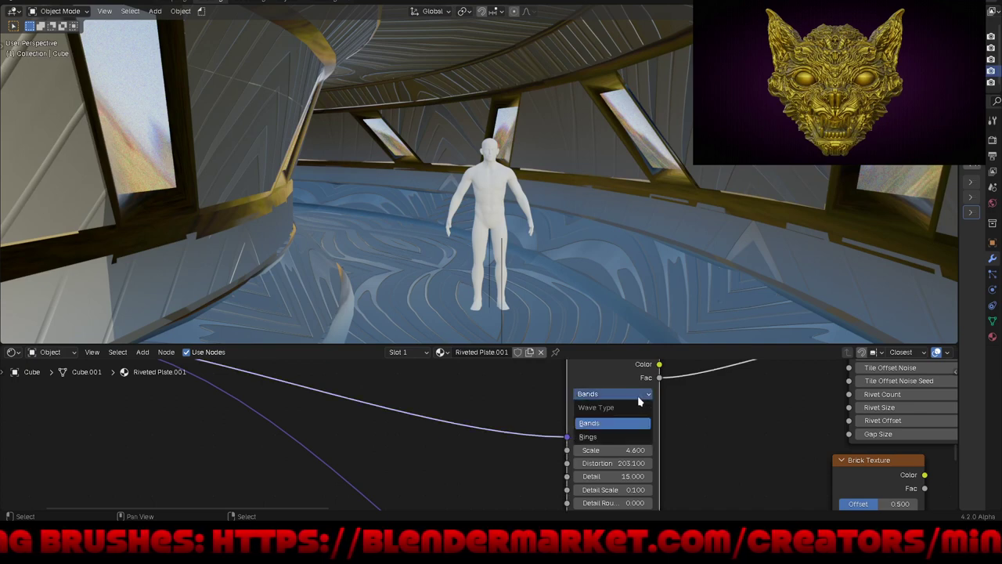
click(617, 439)
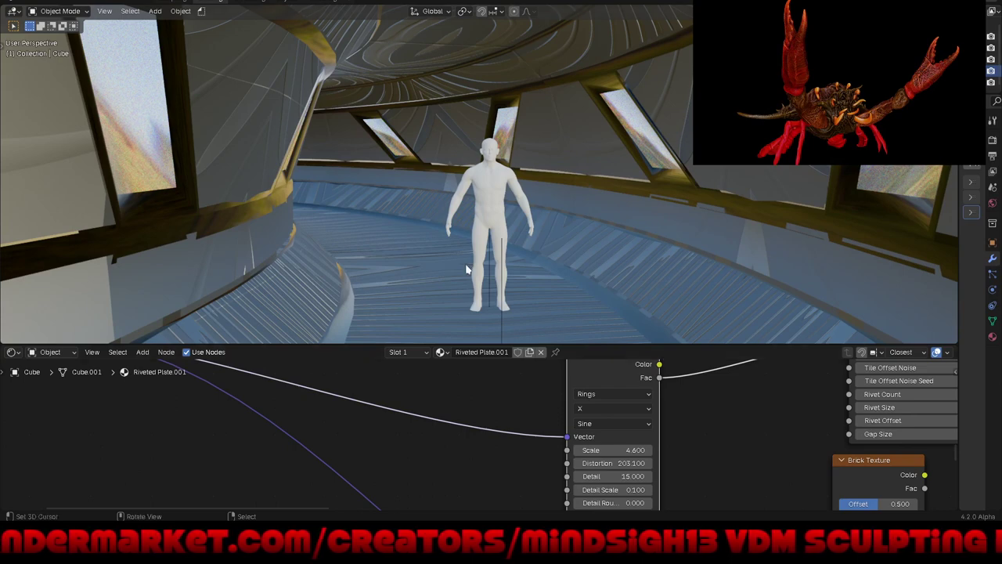
mouse_move(468, 269)
middle_down()
mouse_move(463, 242)
mouse_move(570, 259)
mouse_move(323, 226)
mouse_move(336, 174)
mouse_move(291, 224)
mouse_move(339, 281)
middle_up()
scroll(462, 242, down, 5)
scroll(506, 261, up, 1)
scroll(490, 260, up, 2)
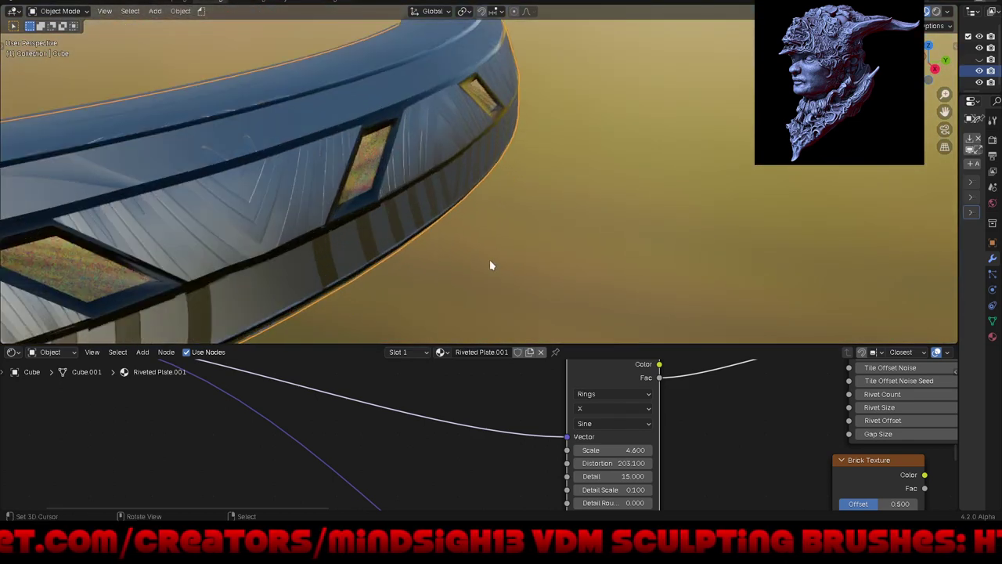
mouse_move(490, 259)
middle_down()
mouse_move(505, 259)
mouse_move(446, 287)
mouse_move(416, 271)
mouse_move(470, 239)
mouse_move(465, 233)
mouse_move(528, 249)
middle_up()
scroll(667, 177, down, 3)
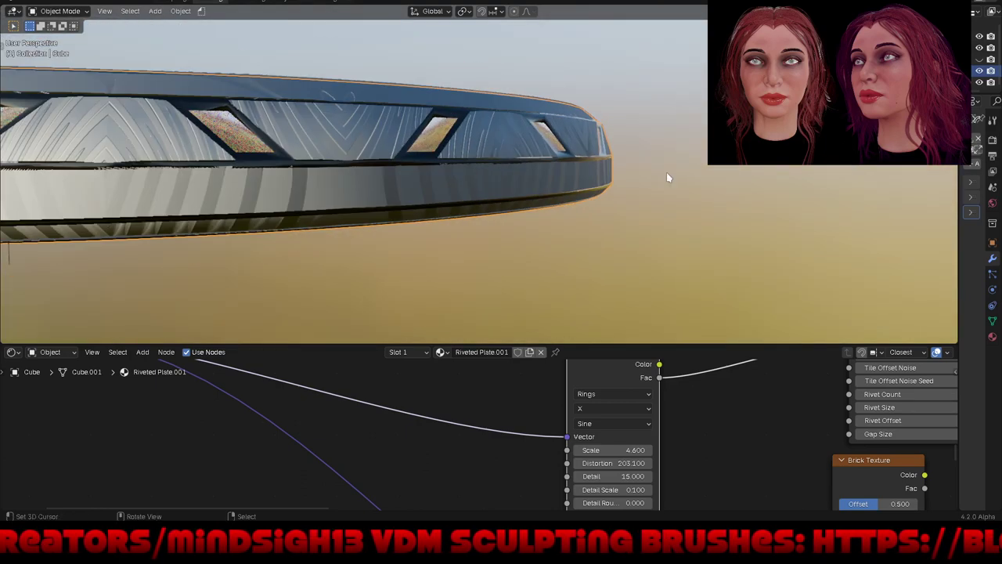
mouse_move(616, 167)
middle_down()
mouse_move(551, 199)
mouse_move(544, 221)
mouse_move(673, 221)
mouse_move(627, 212)
mouse_move(548, 166)
mouse_move(544, 181)
middle_up()
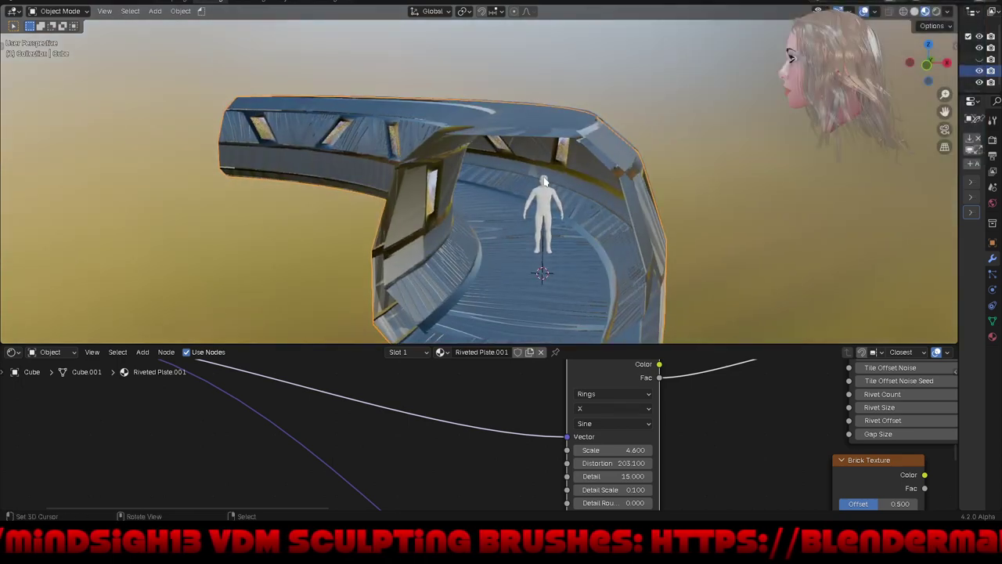
Step: Set the Wave Texture's Rings direction to Y, making concentric swirls across the corridor floor
click(627, 410)
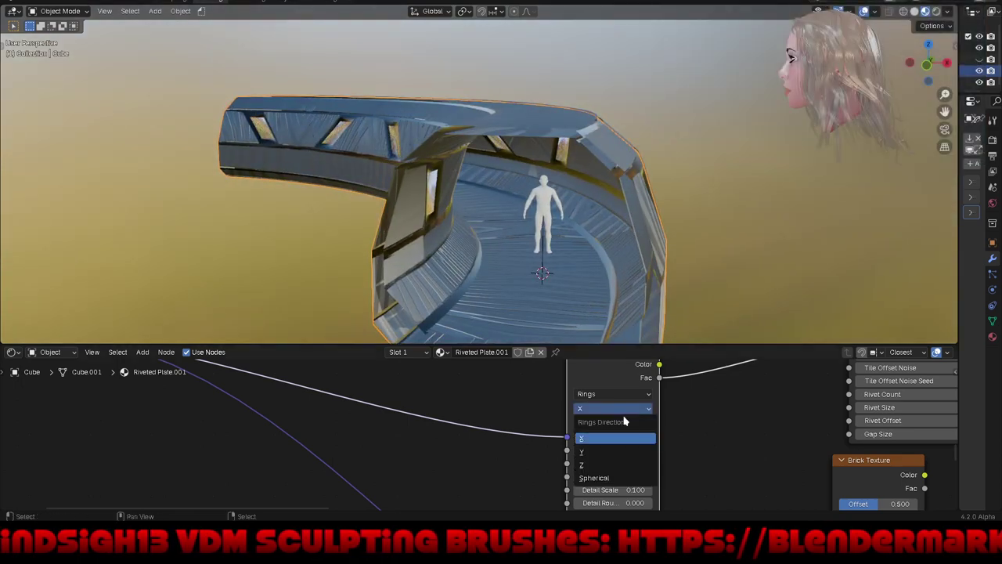
click(627, 452)
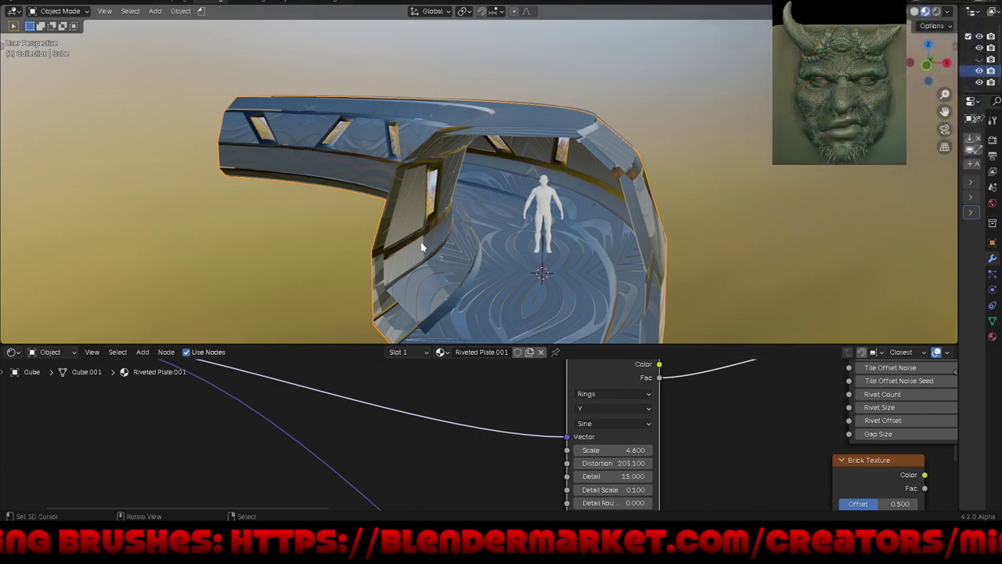
mouse_move(429, 228)
middle_down()
mouse_move(435, 250)
mouse_move(472, 252)
mouse_move(517, 251)
mouse_move(588, 224)
mouse_move(569, 179)
mouse_move(547, 175)
mouse_move(434, 250)
mouse_move(350, 223)
mouse_move(366, 237)
mouse_move(417, 233)
mouse_move(444, 257)
middle_up()
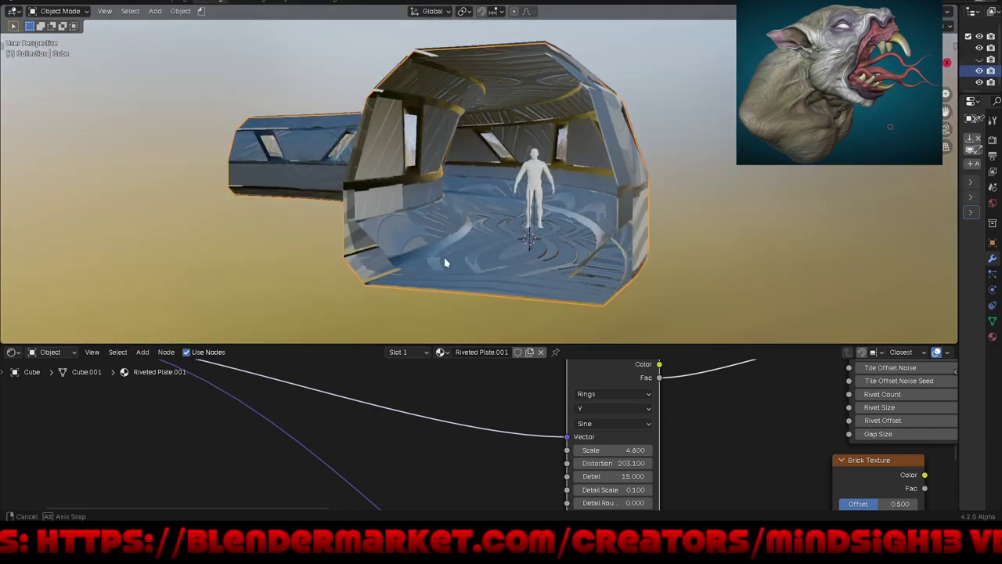
scroll(553, 189, down, 3)
scroll(552, 189, down, 4)
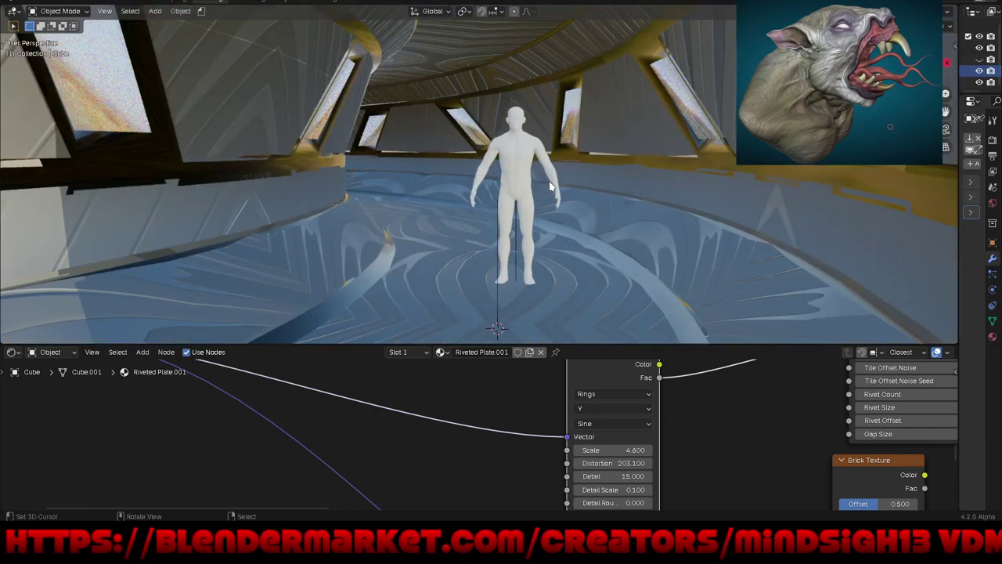